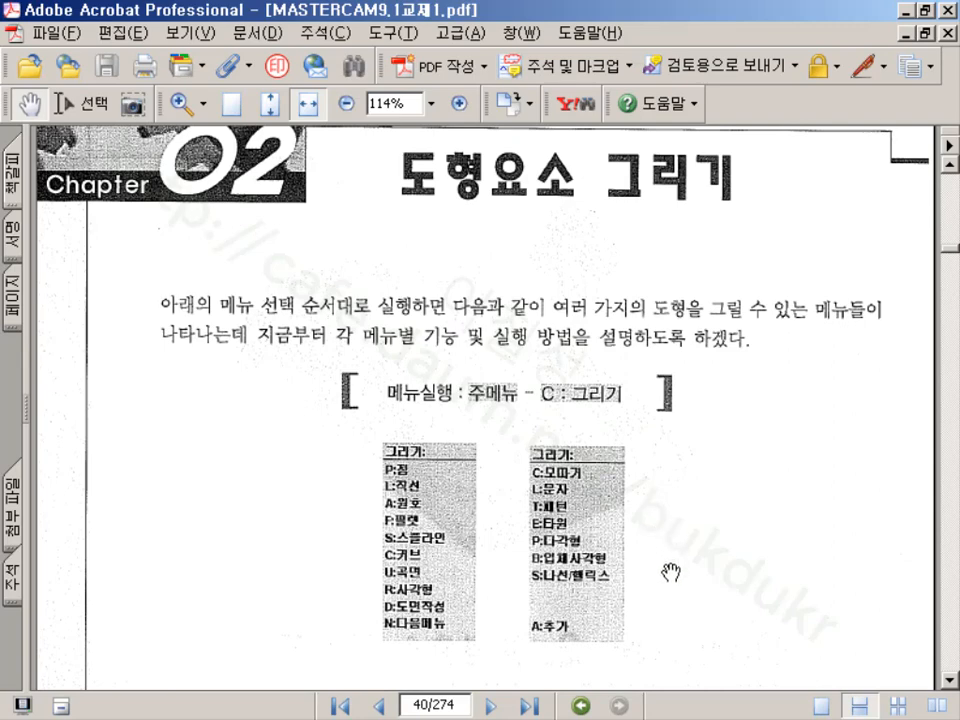
# Switch from the PDF manual to Mastercam and view the empty drawing area in isometric and top views
pyautogui.scroll(-1, 670, 572)
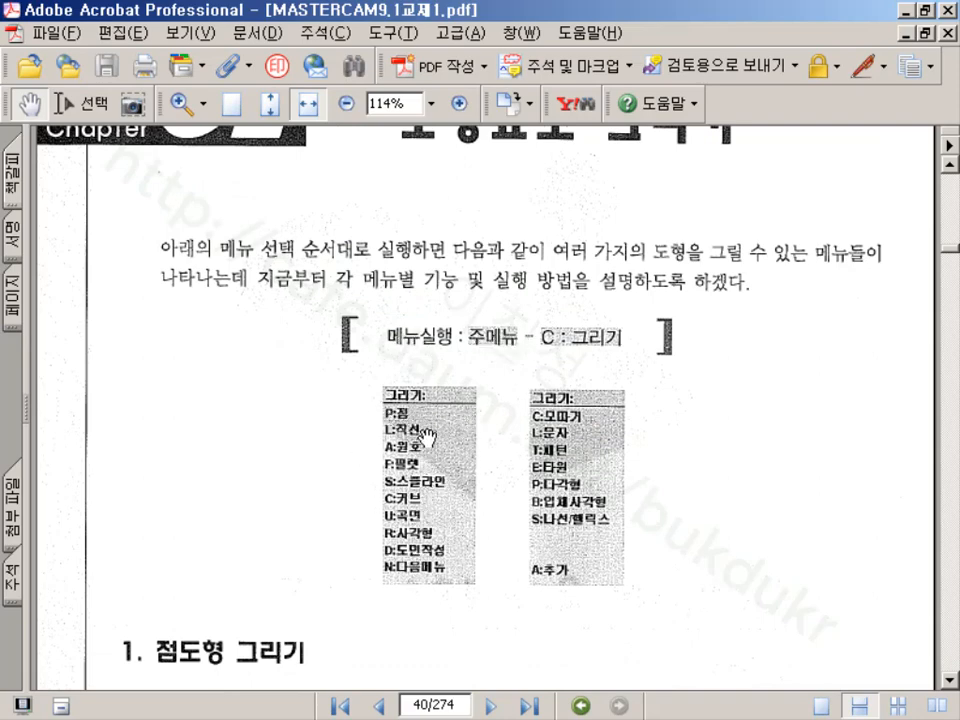
pyautogui.click(926, 10)
pyautogui.click(520, 703)
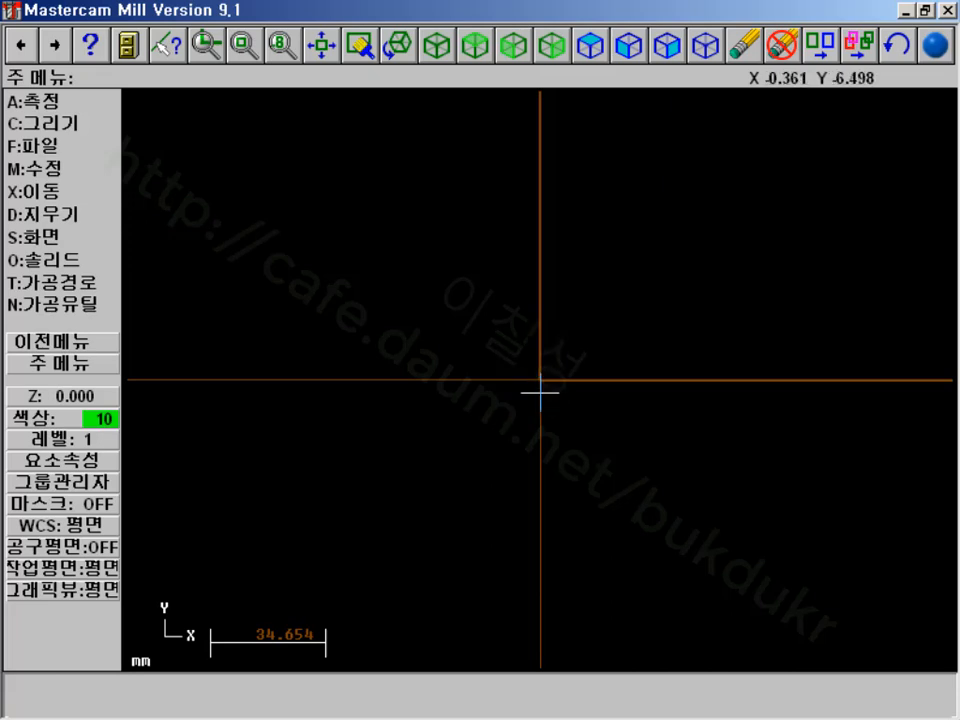
pyautogui.click(435, 47)
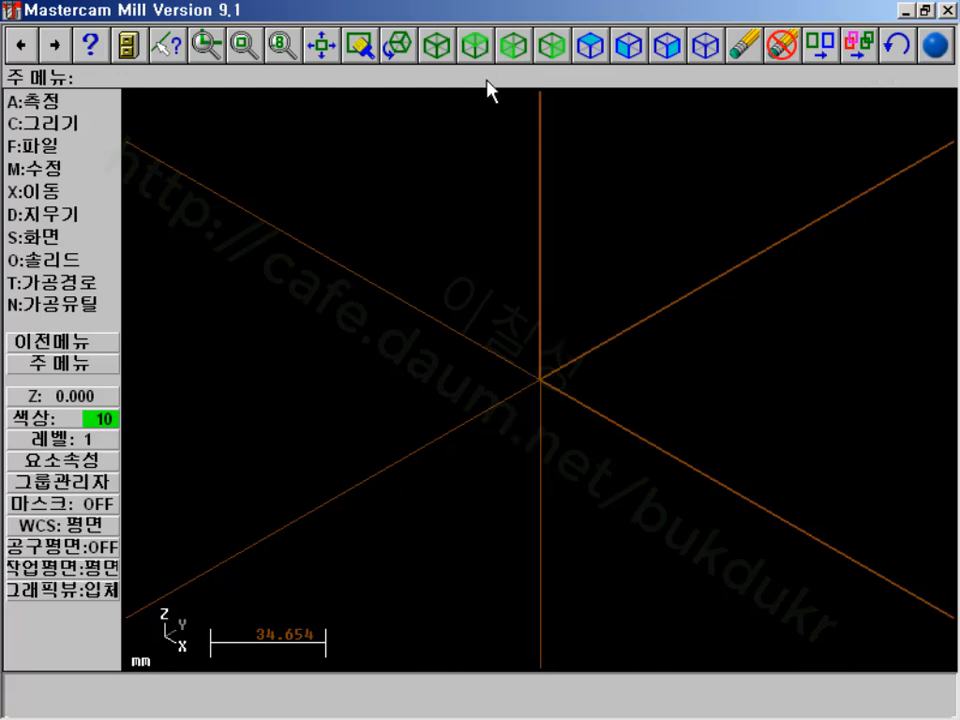
pyautogui.click(478, 46)
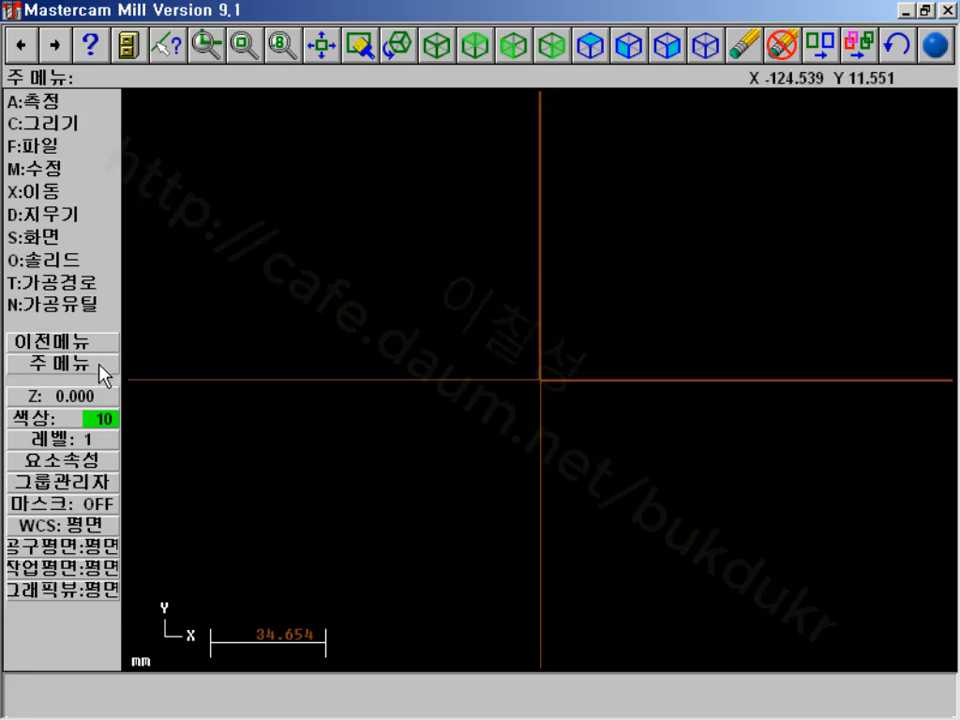
# Review the screen display settings in the system configuration, leaving them as they are
pyautogui.click(62, 244)
pyautogui.click(42, 100)
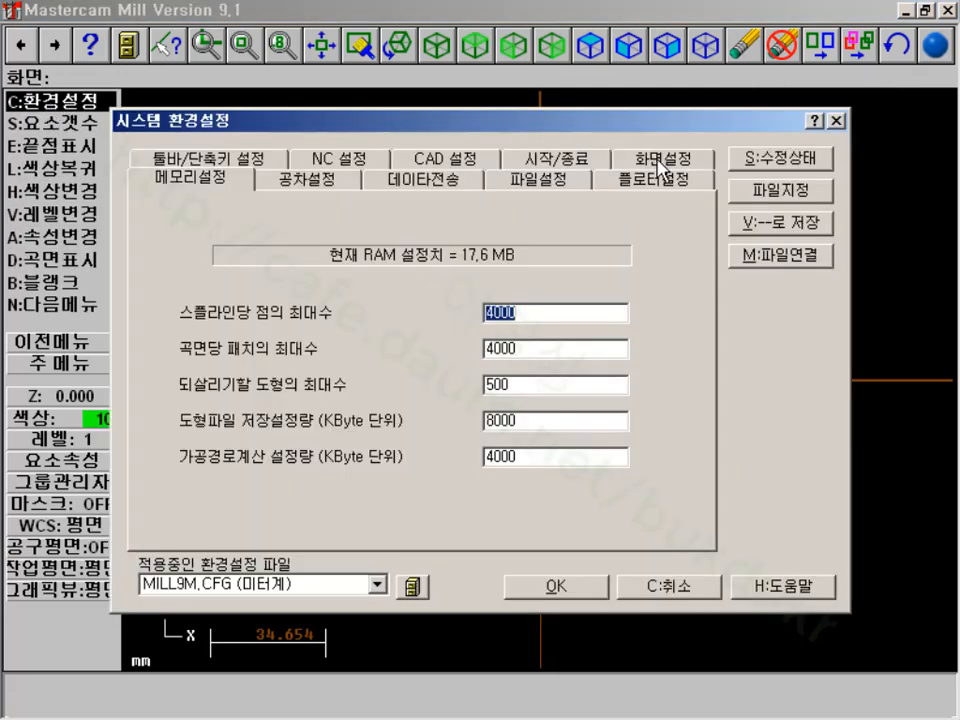
pyautogui.click(676, 592)
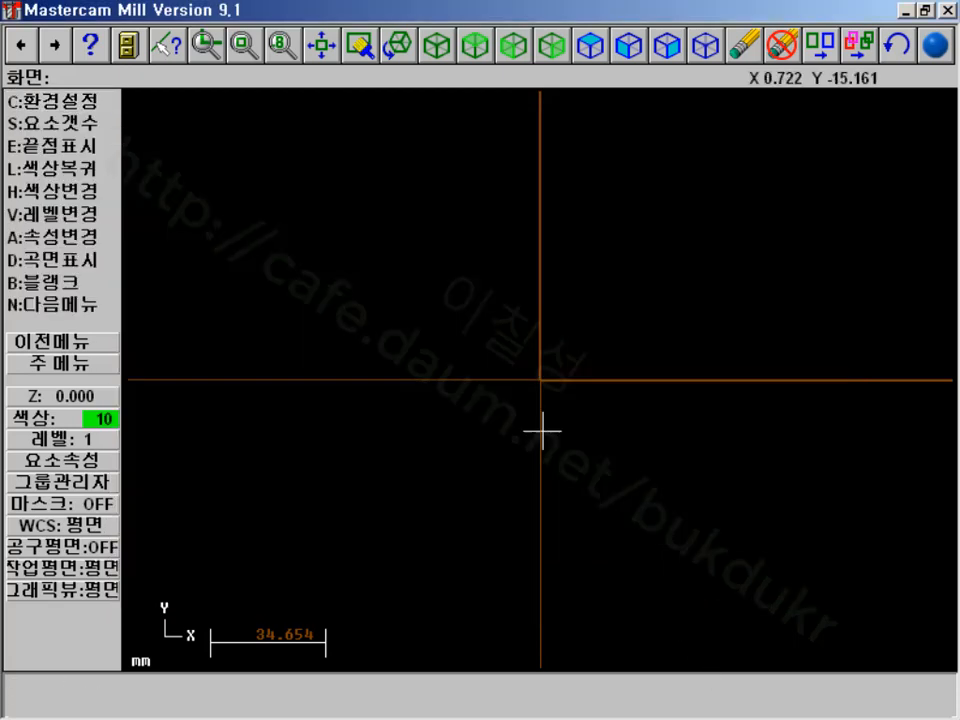
pyautogui.click(100, 364)
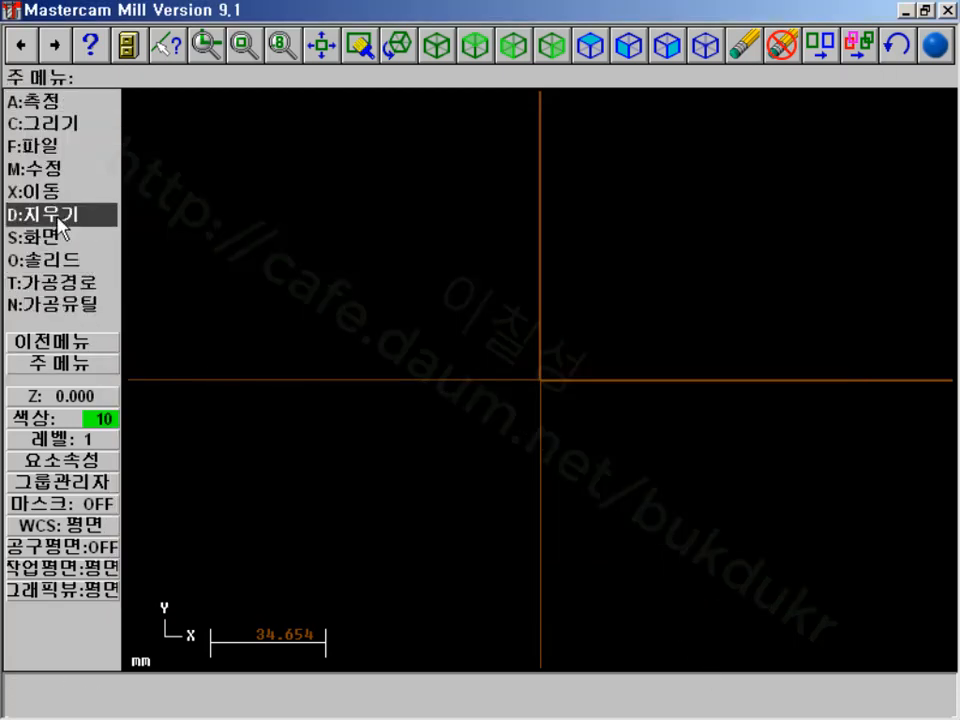
pyautogui.click(54, 240)
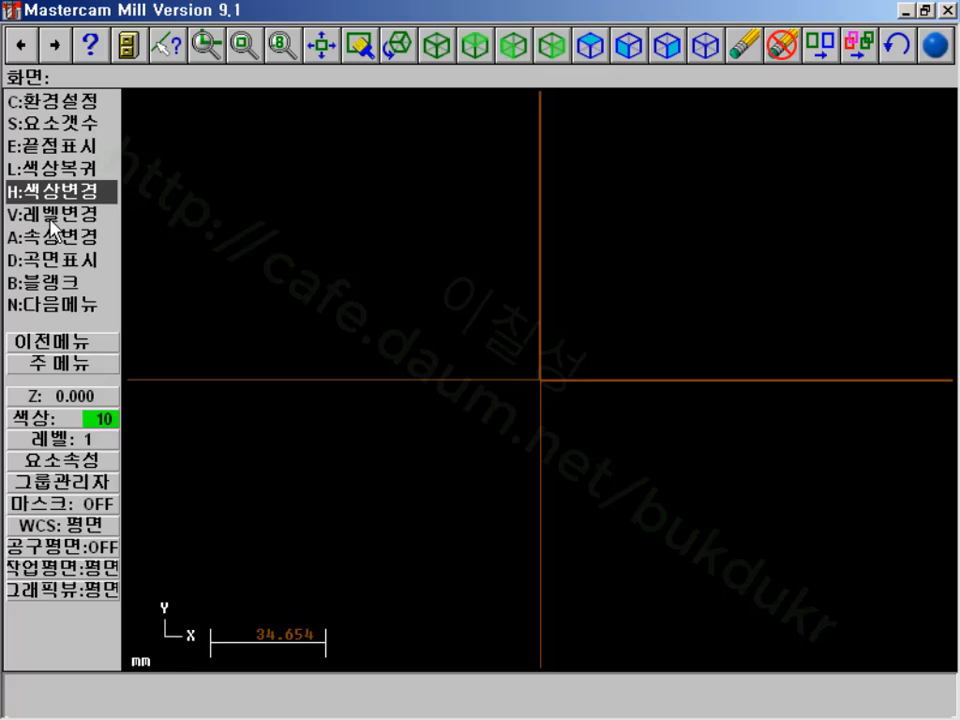
pyautogui.click(62, 104)
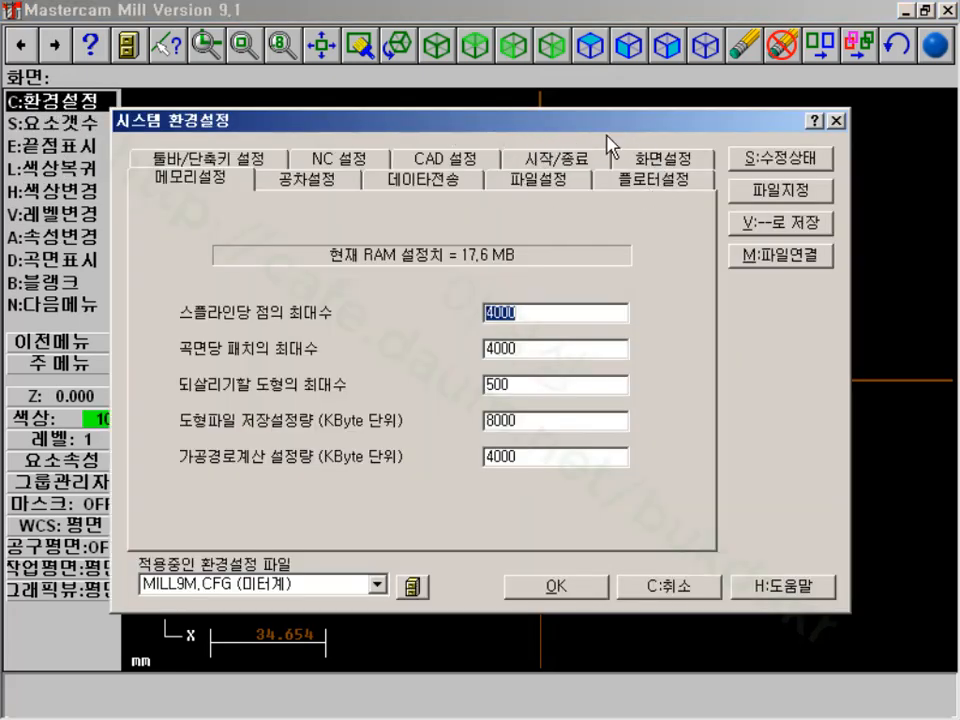
pyautogui.click(670, 158)
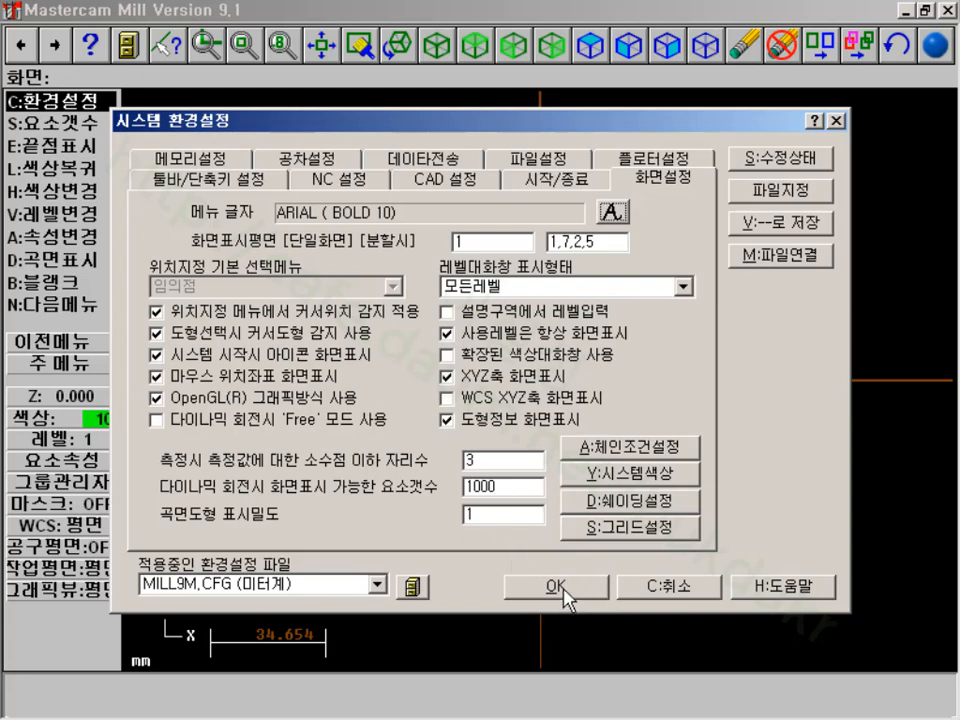
pyautogui.click(628, 593)
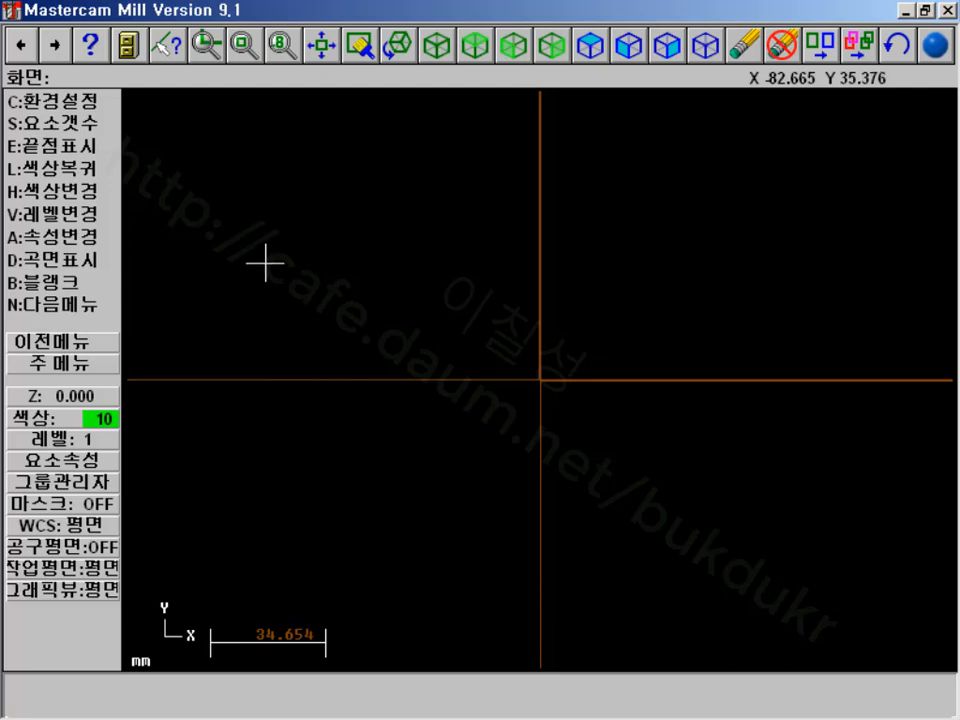
# Switch to the PDF manual and read section 1.1 on position types for drawing points: origin, centre and endpoint
pyautogui.click(925, 12)
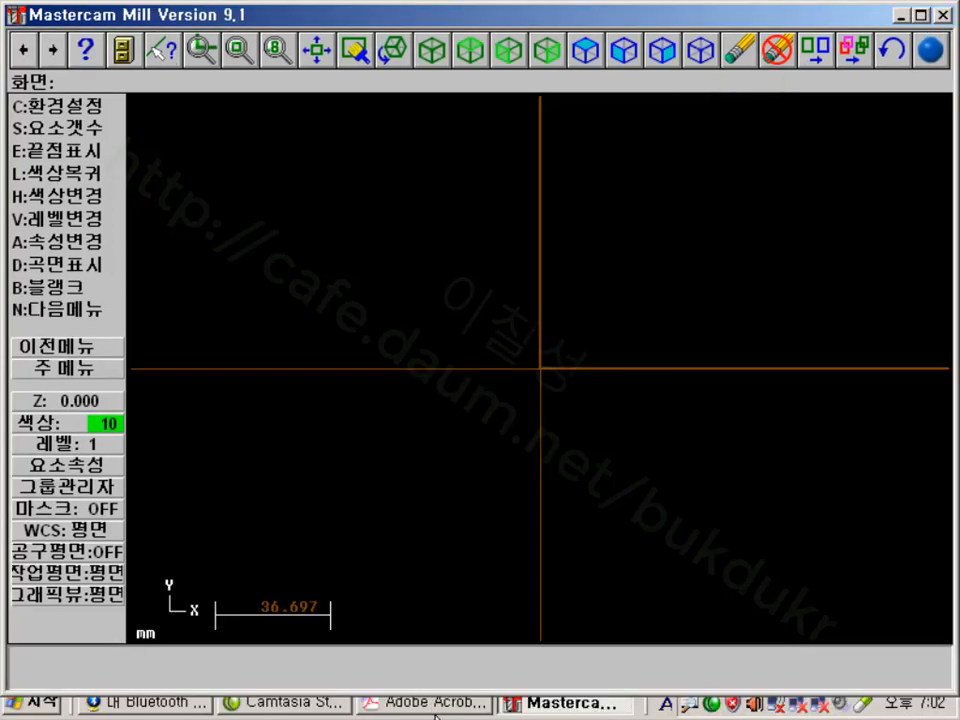
pyautogui.click(437, 705)
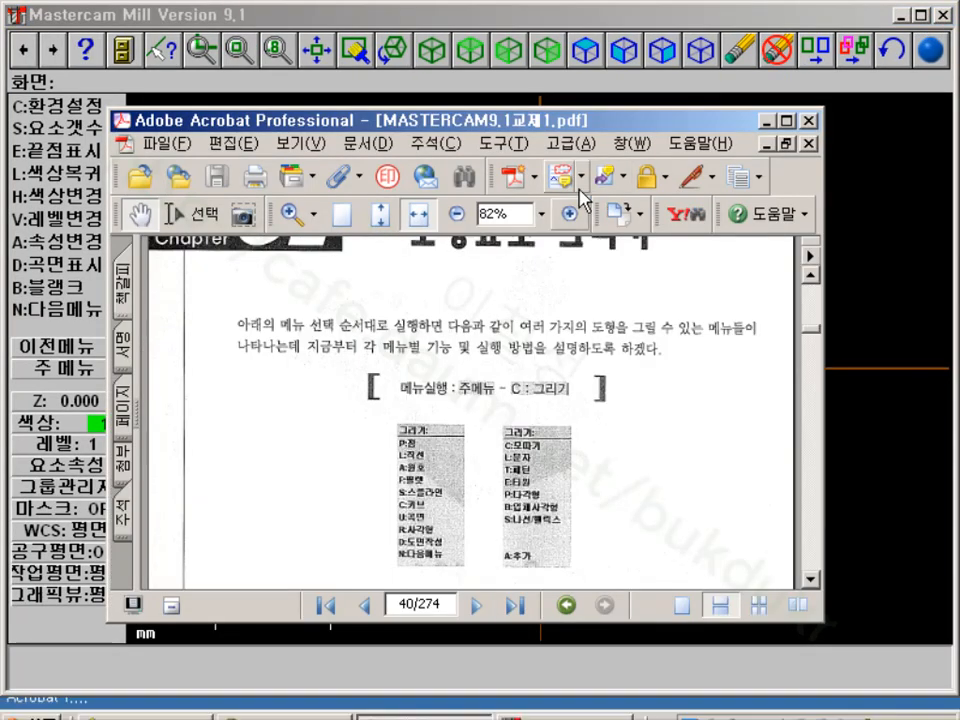
pyautogui.doubleClick(790, 120)
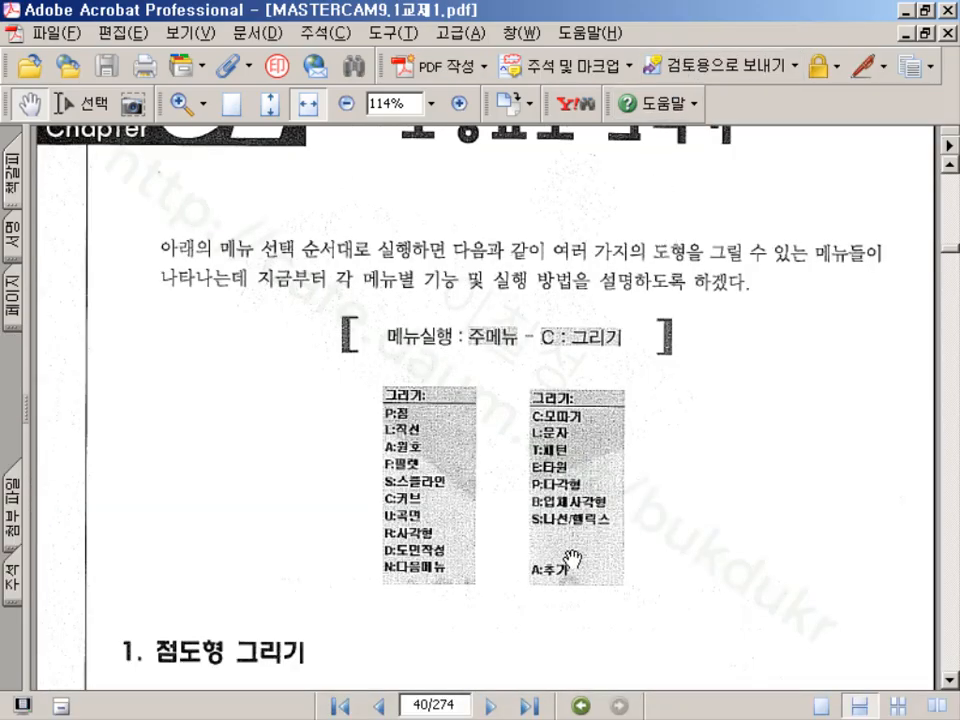
pyautogui.scroll(-3, 566, 556)
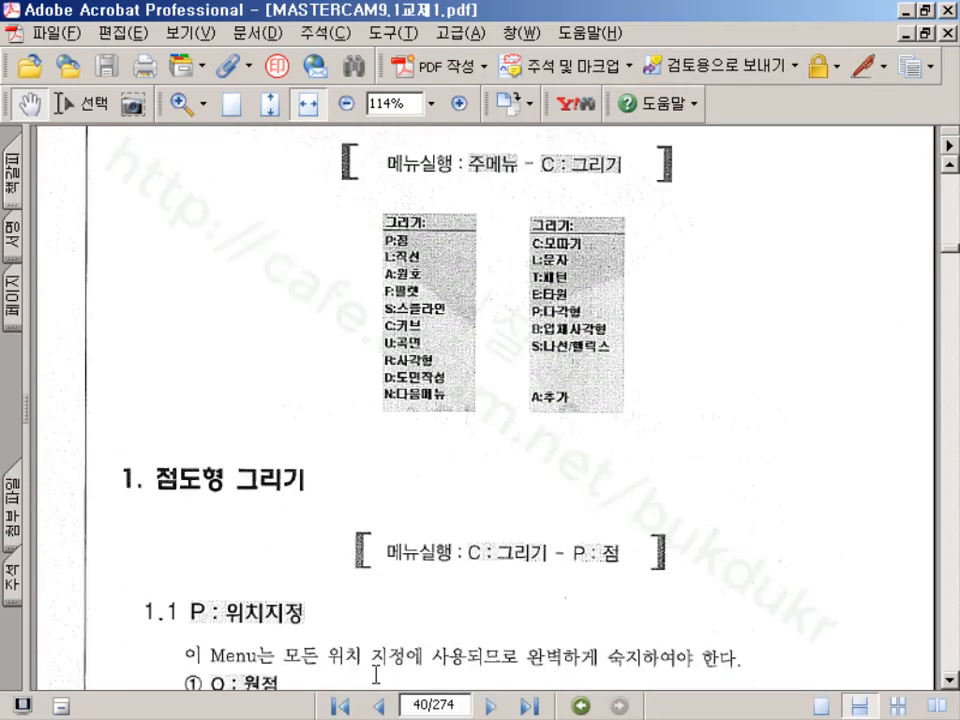
pyautogui.scroll(-8, 556, 508)
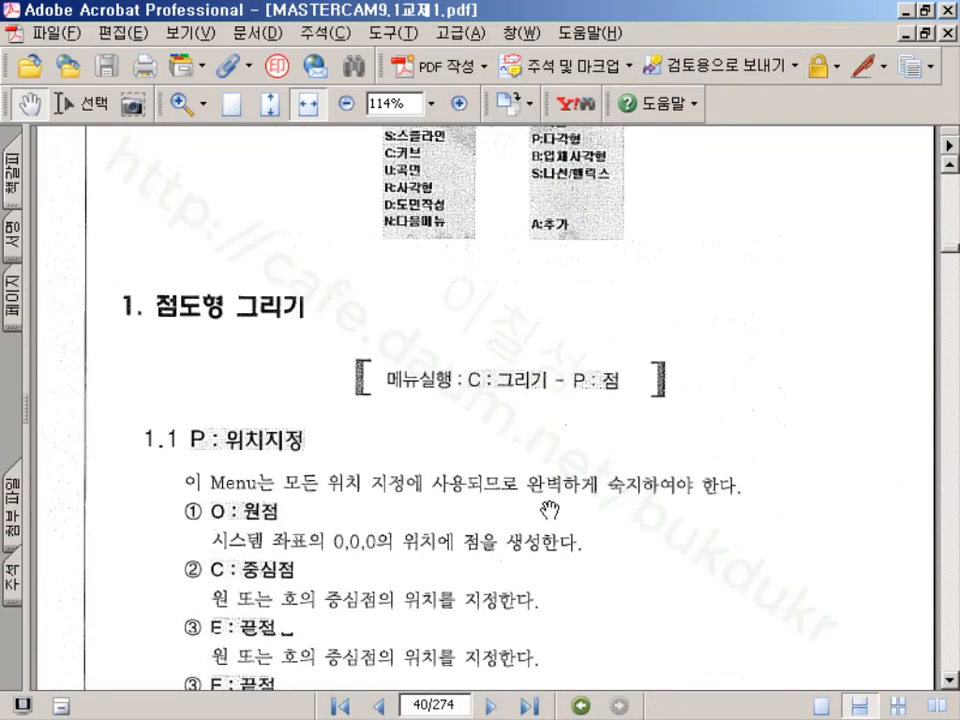
pyautogui.scroll(-2, 562, 508)
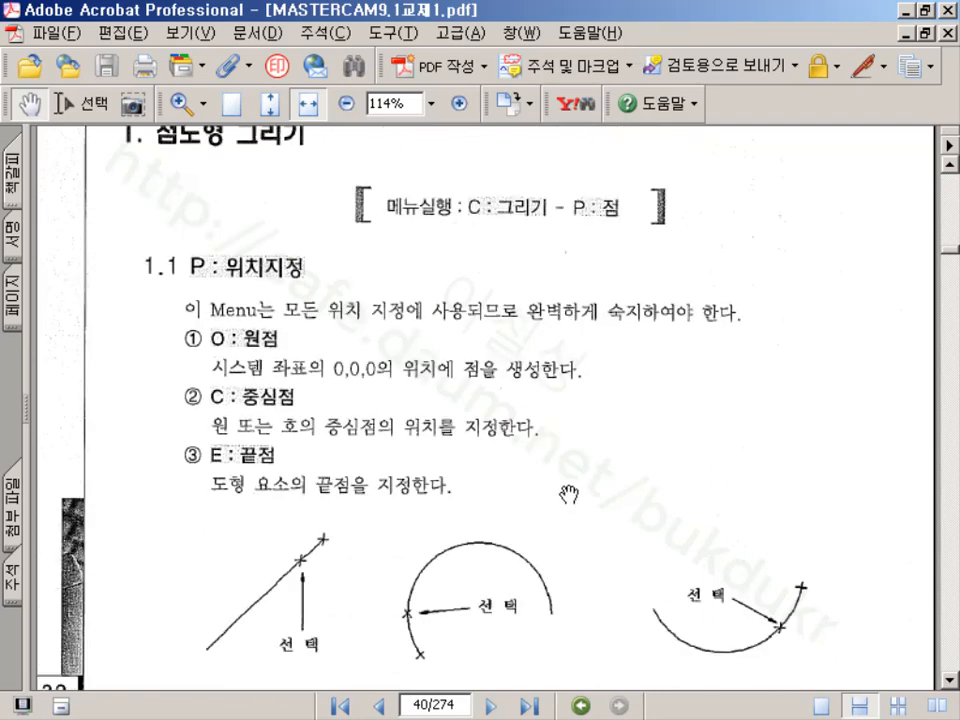
pyautogui.scroll(-2, 566, 494)
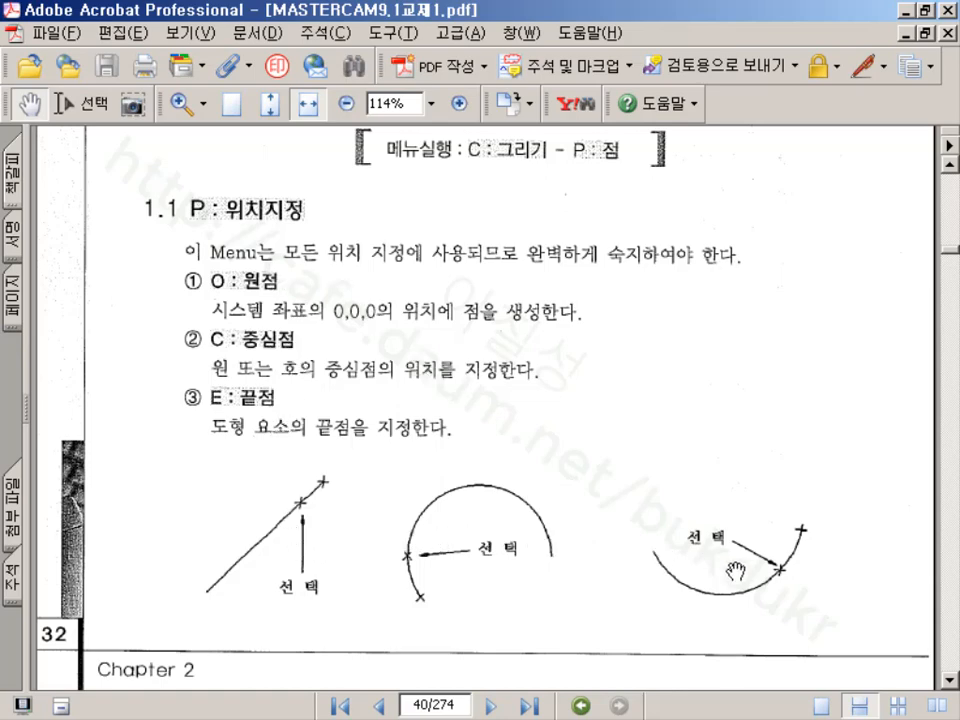
pyautogui.scroll(-3, 685, 507)
pyautogui.scroll(-9, 681, 505)
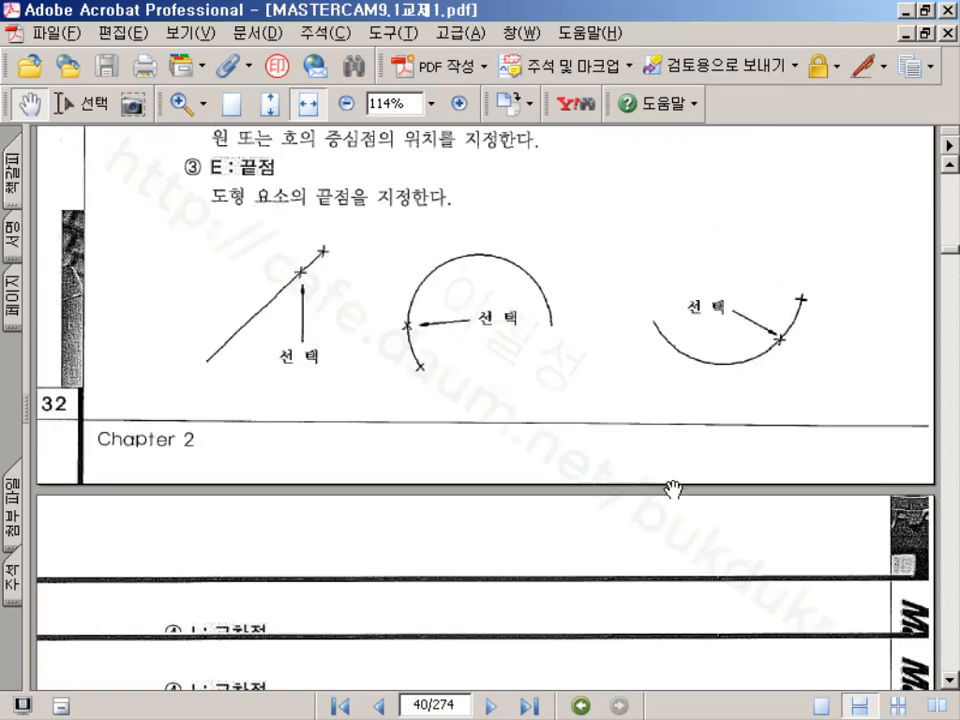
pyautogui.scroll(10, 669, 482)
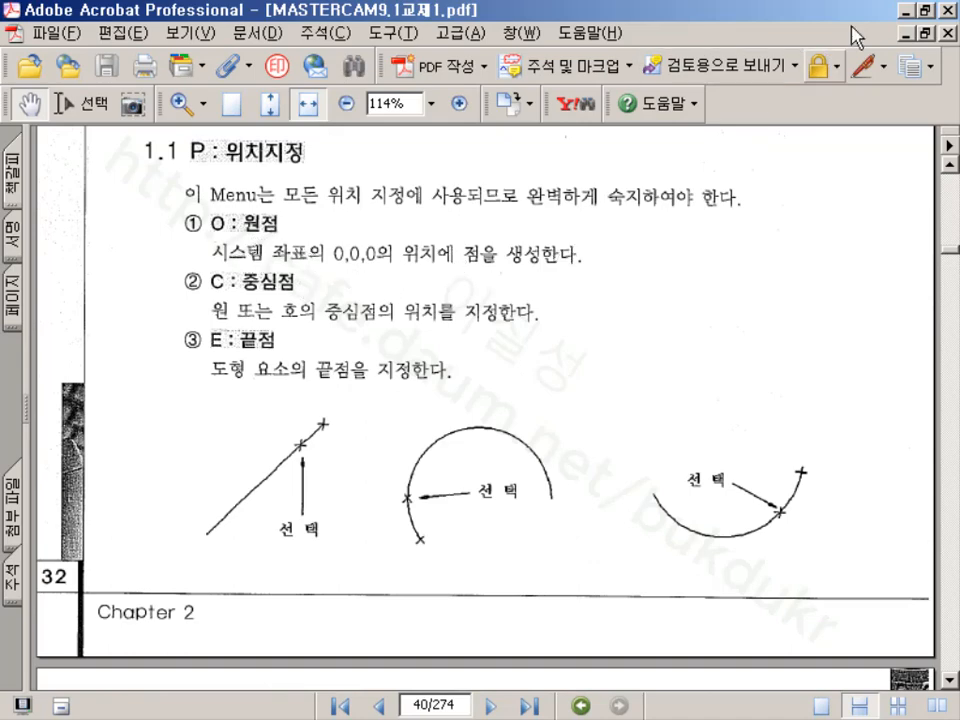
# Switch to Mastercam and create seven points at arbitrary positions scattered around the axes with the point position command
pyautogui.click(583, 697)
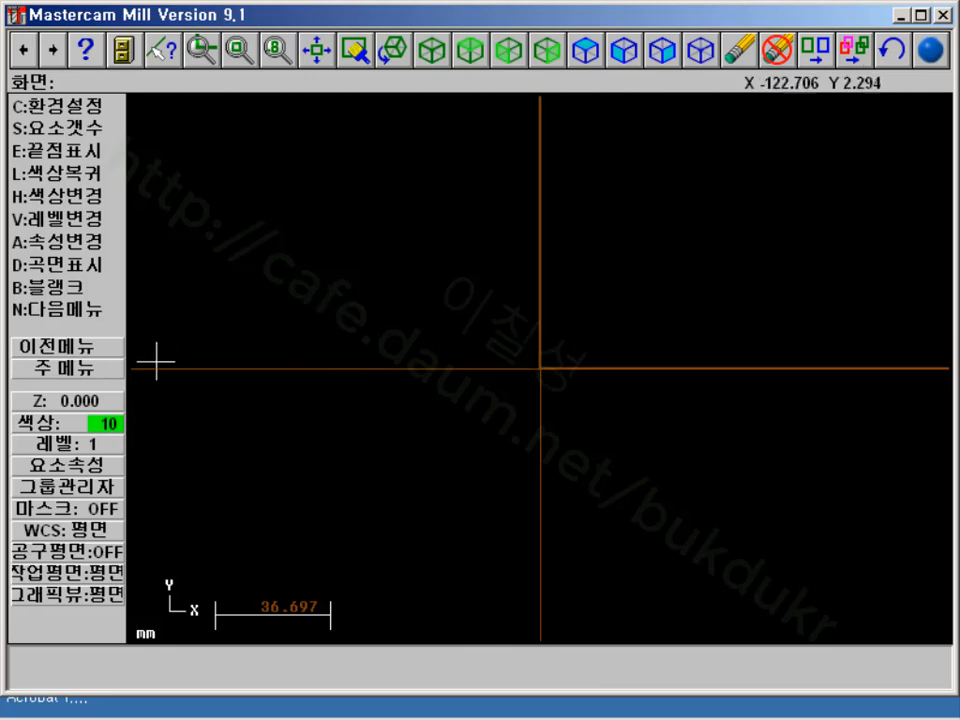
pyautogui.click(112, 367)
pyautogui.click(92, 146)
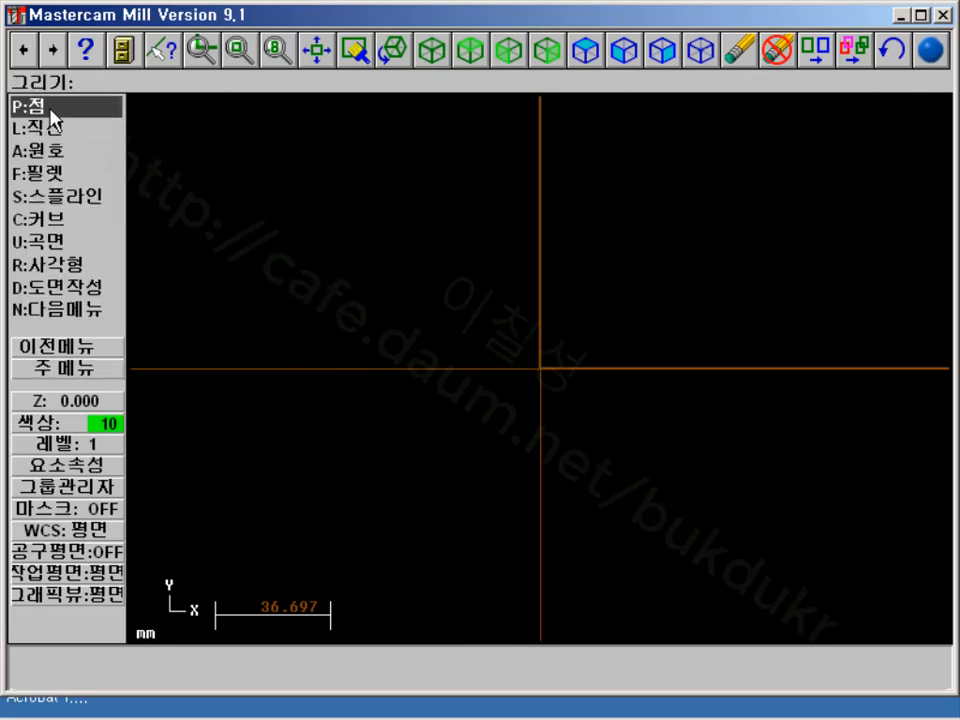
pyautogui.click(51, 110)
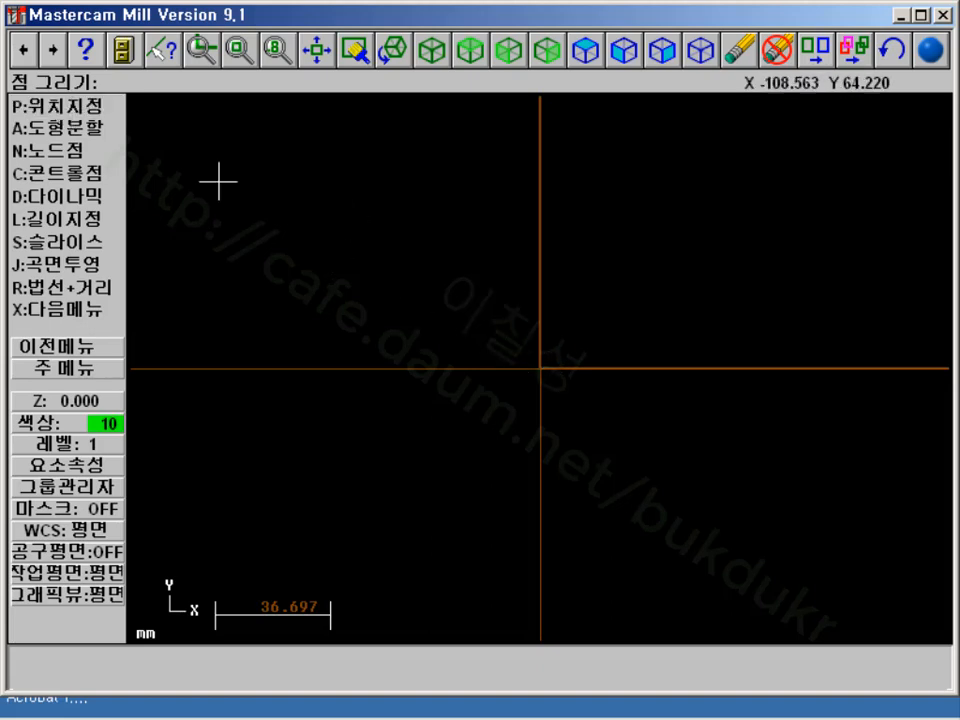
pyautogui.click(67, 108)
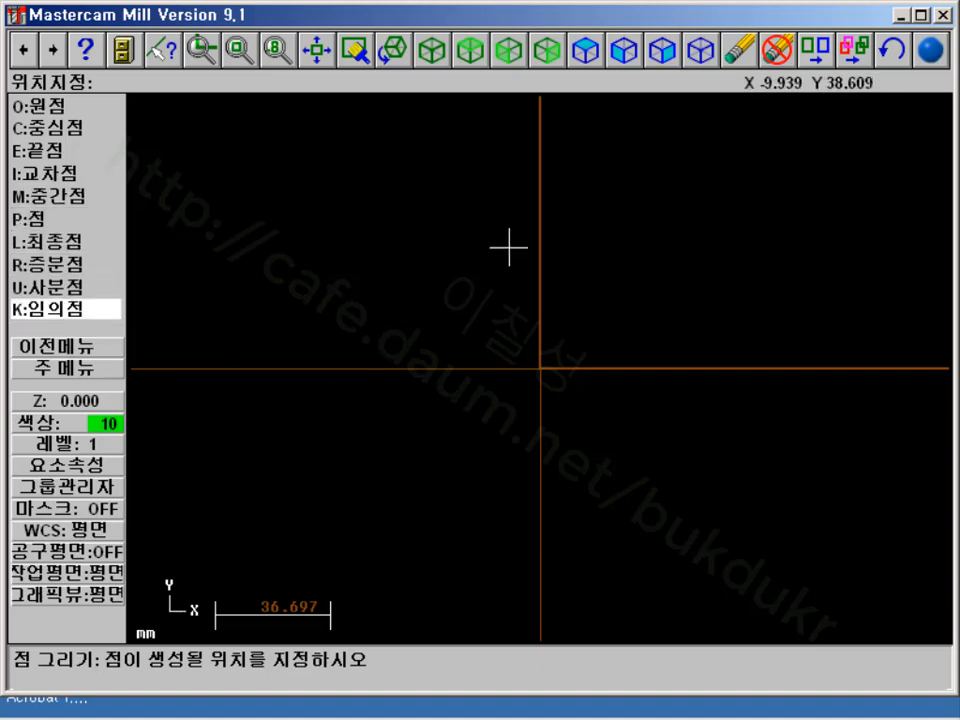
pyautogui.click(332, 215)
pyautogui.click(443, 175)
pyautogui.click(688, 175)
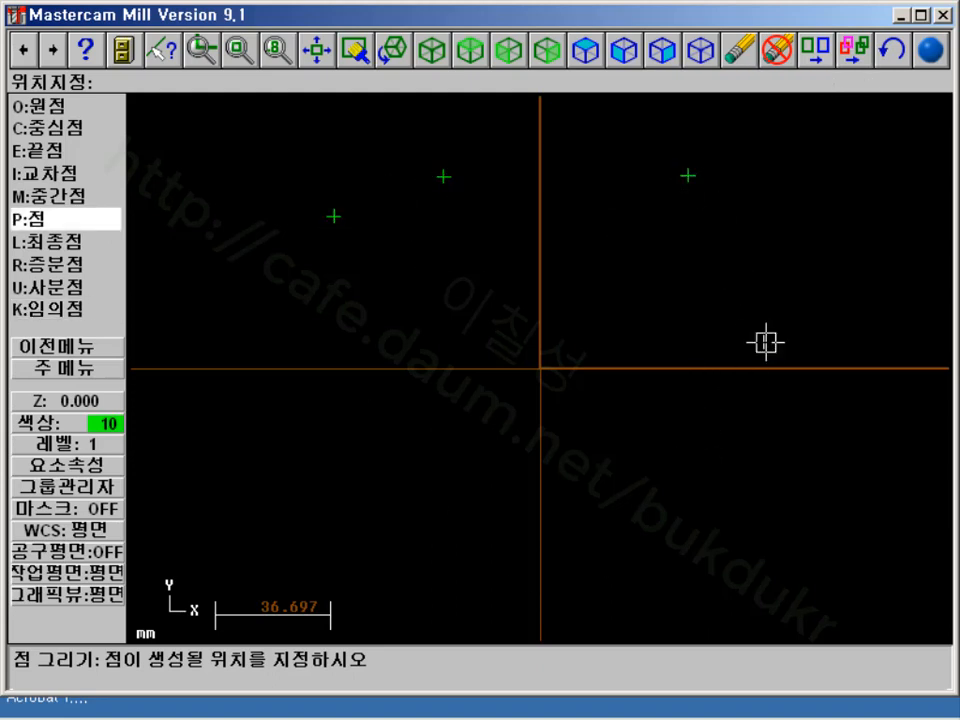
pyautogui.click(763, 342)
pyautogui.click(752, 486)
pyautogui.click(504, 567)
pyautogui.click(330, 451)
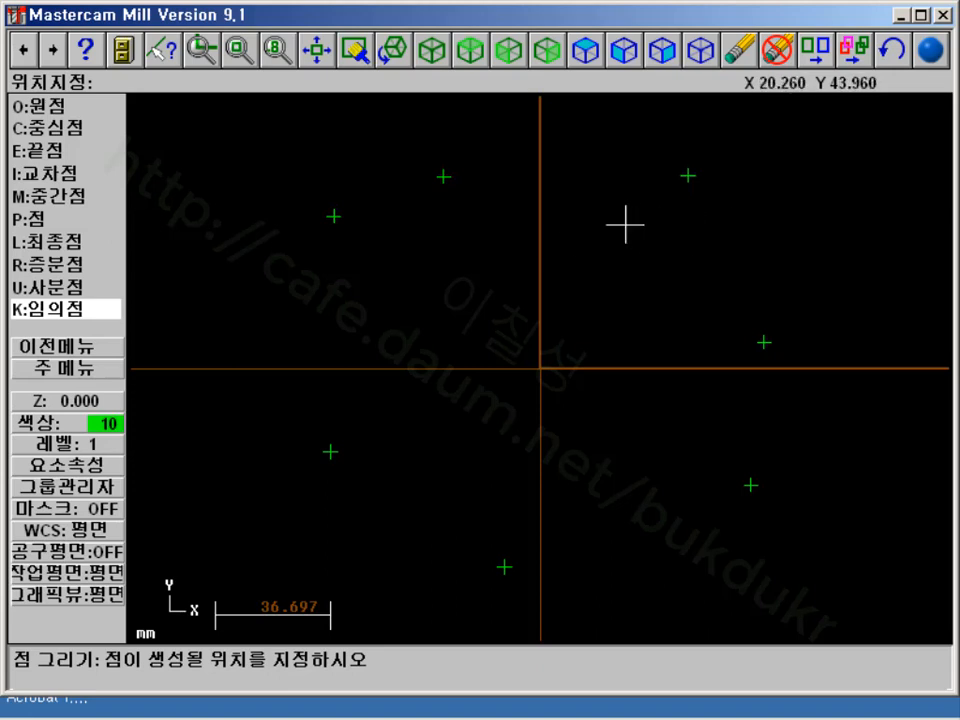
# Create a point at the system origin and leave the point command
pyautogui.click(48, 108)
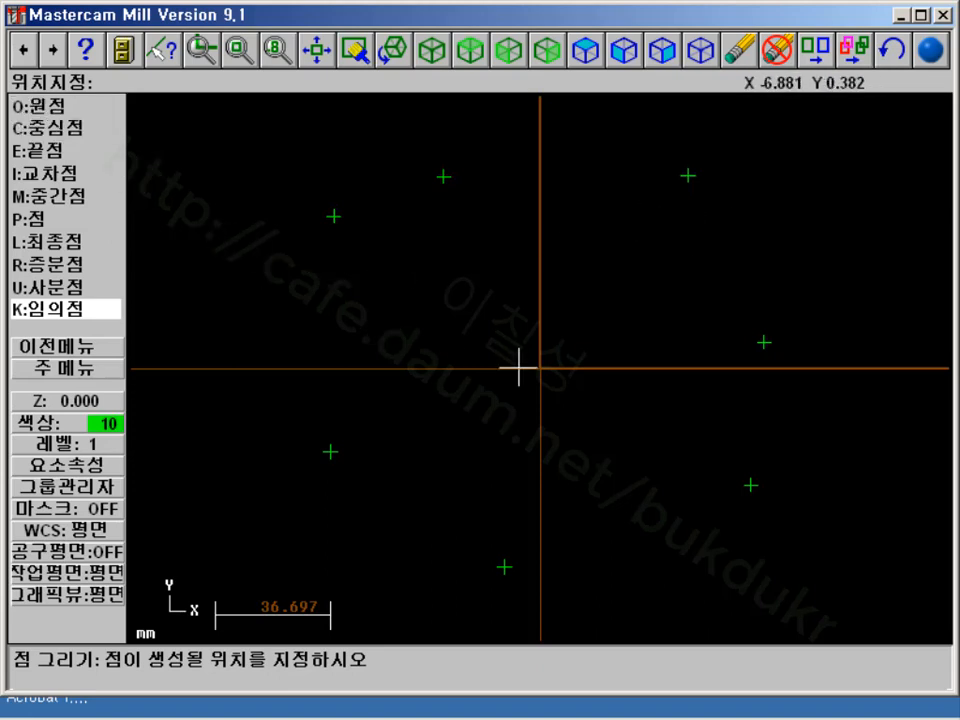
pyautogui.click(540, 369)
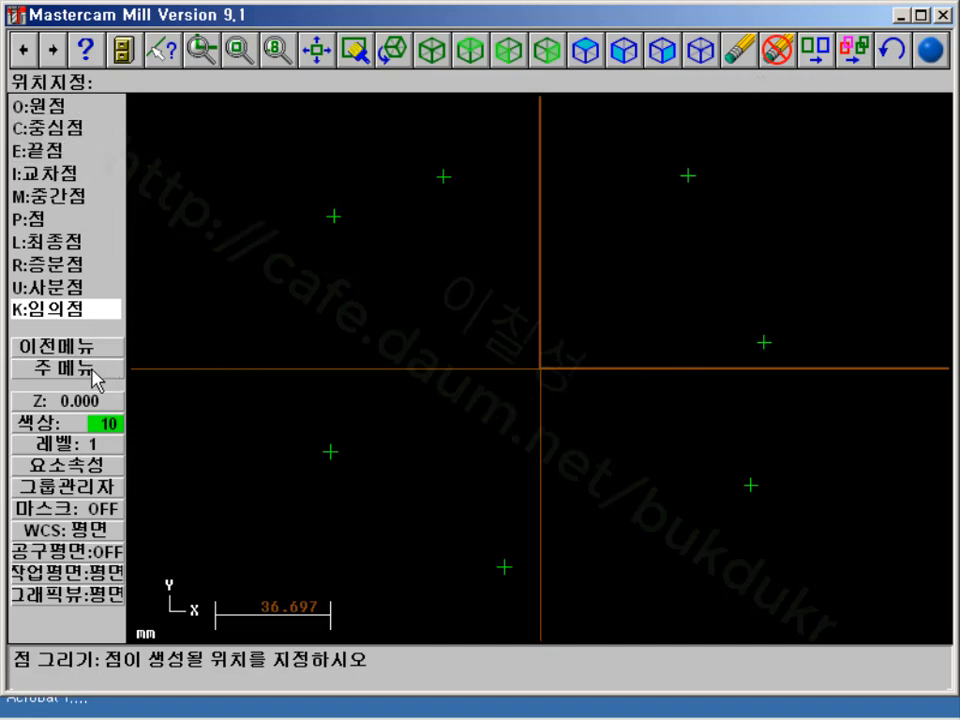
pyautogui.click(95, 376)
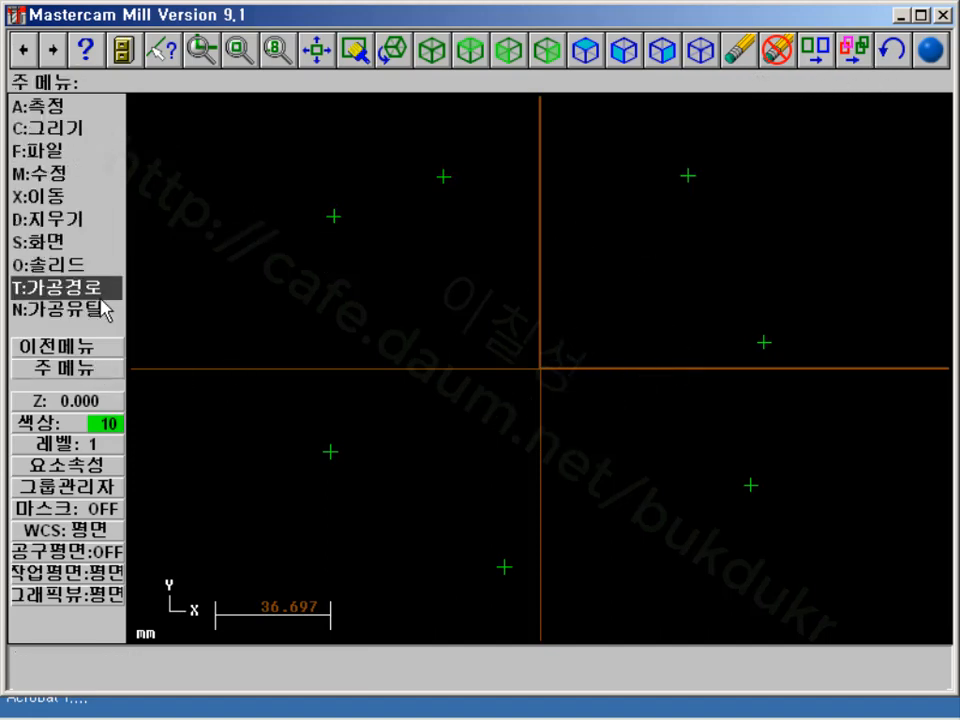
# Draw a circle by centre and one edge point in the upper-left quadrant, touching the horizontal axis
pyautogui.click(70, 128)
pyautogui.click(66, 152)
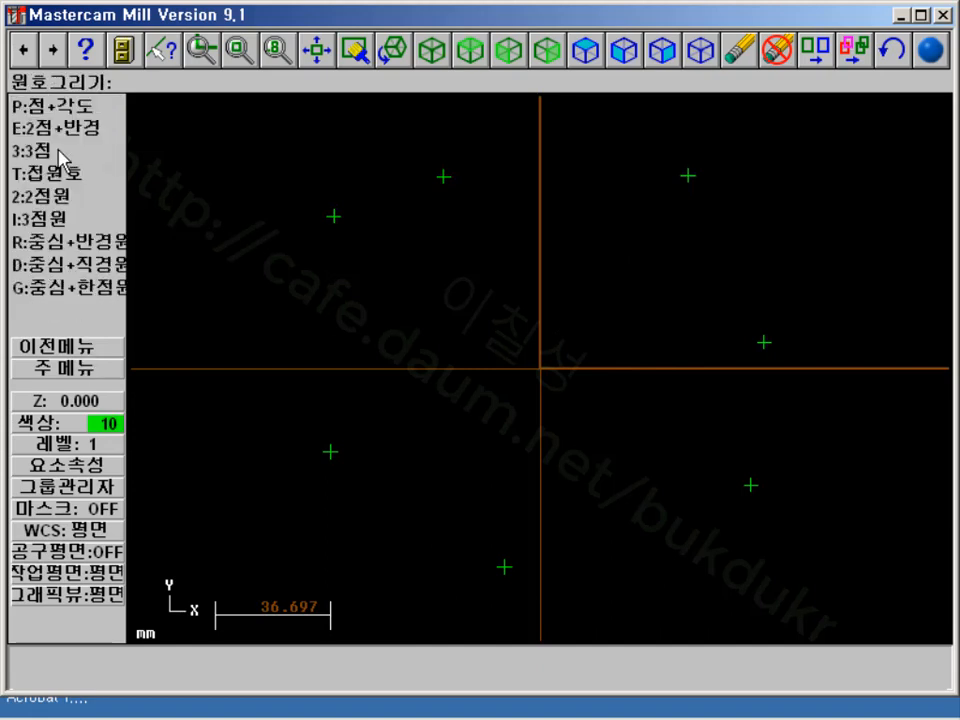
pyautogui.click(87, 292)
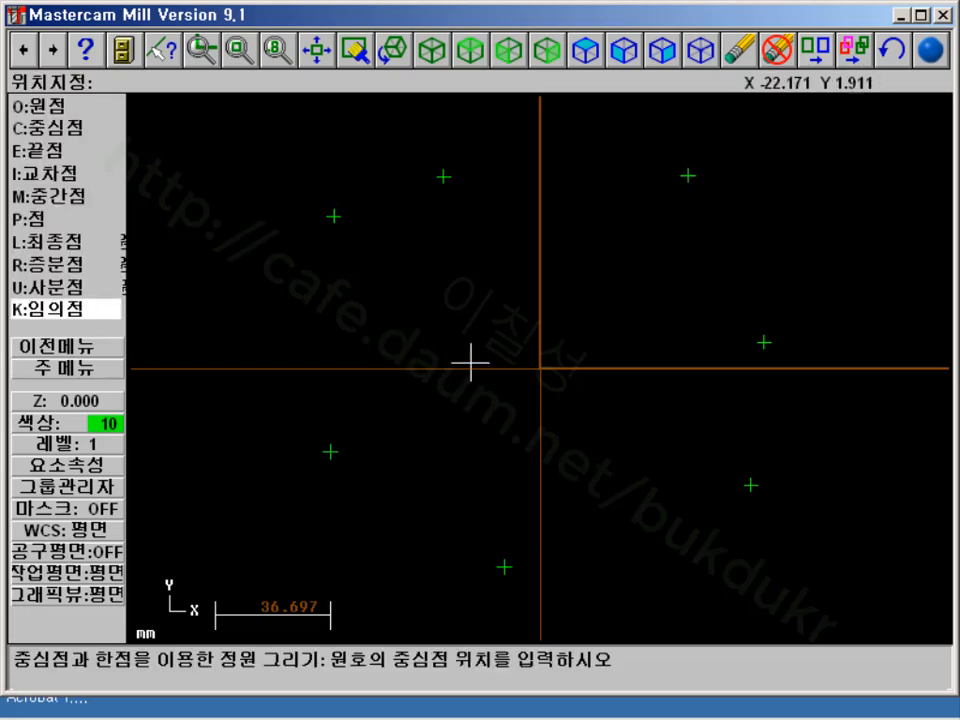
pyautogui.click(440, 313)
pyautogui.click(470, 267)
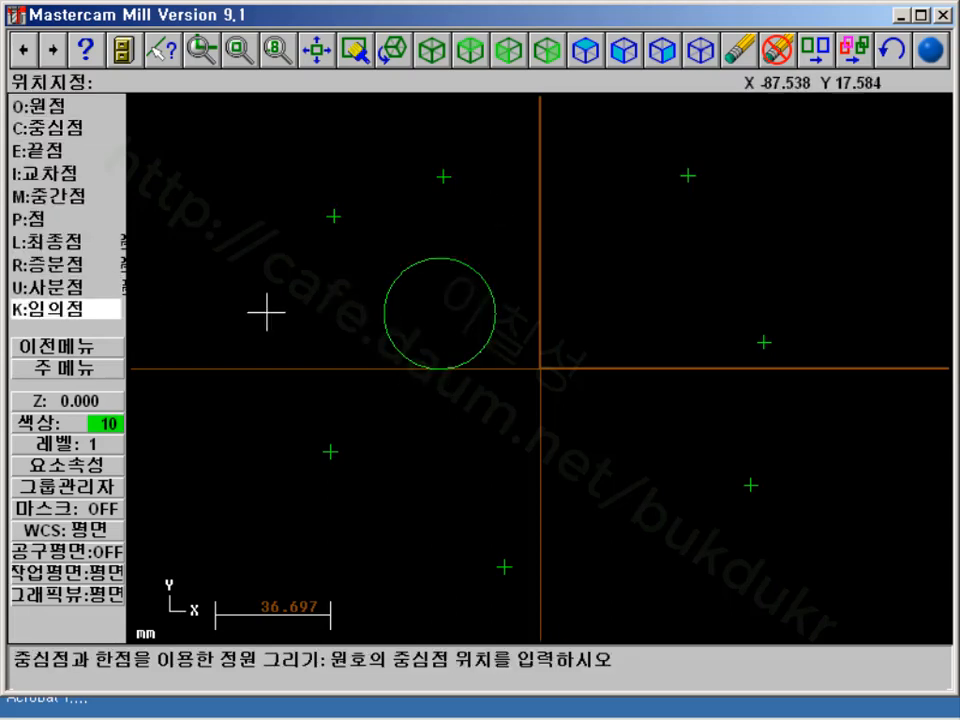
pyautogui.click(88, 370)
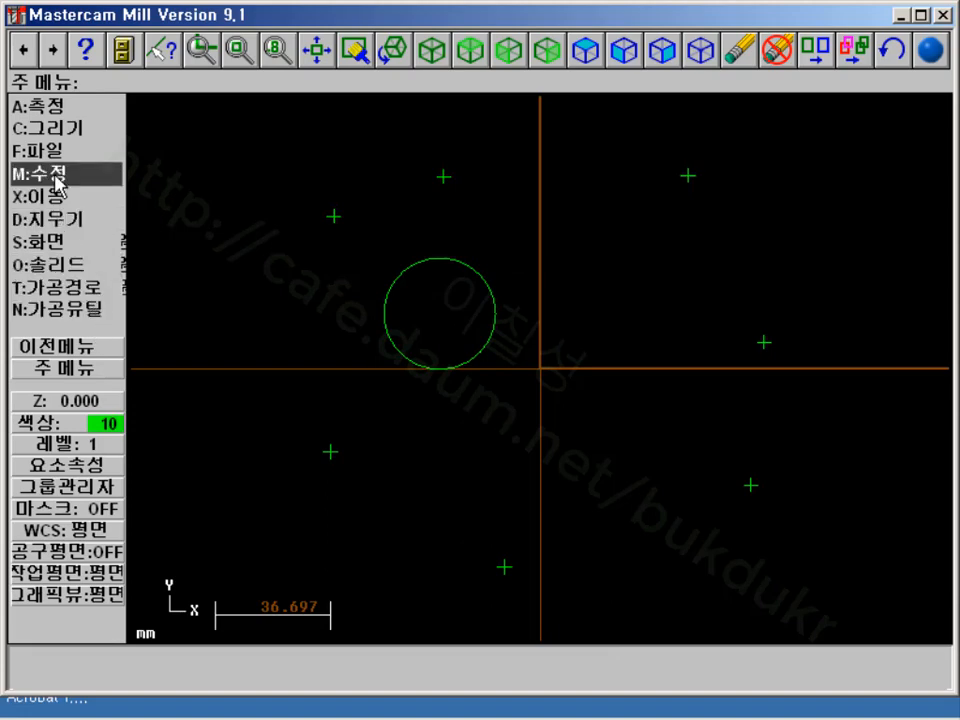
# Create three more points at arbitrary positions: two in the upper-right quadrant and one just outside the circle's right edge
pyautogui.click(58, 106)
pyautogui.click(81, 369)
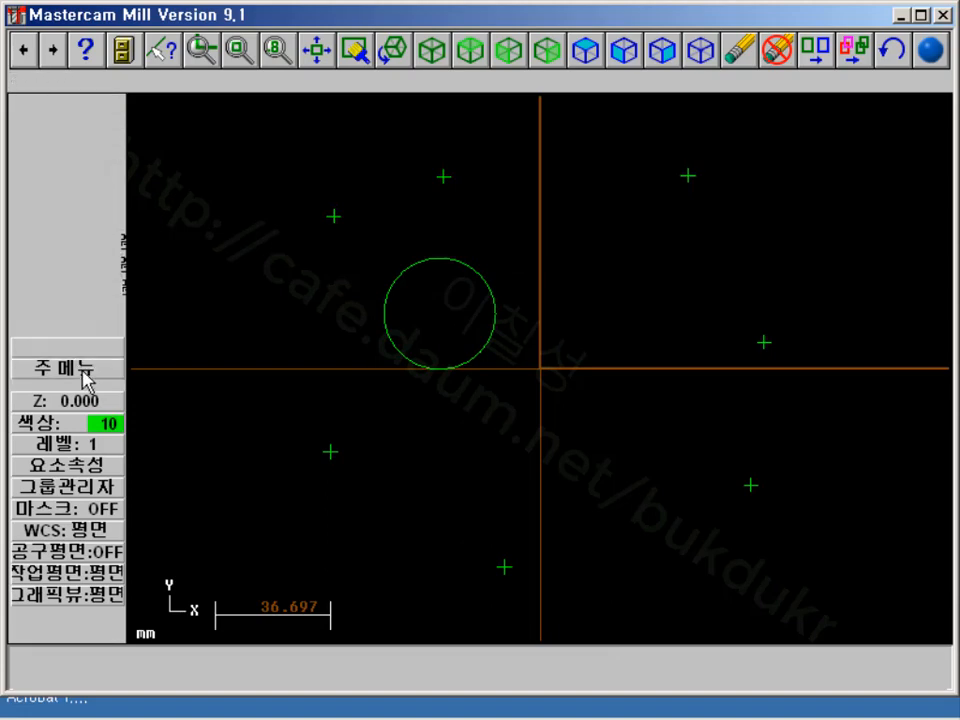
pyautogui.click(66, 133)
pyautogui.click(46, 107)
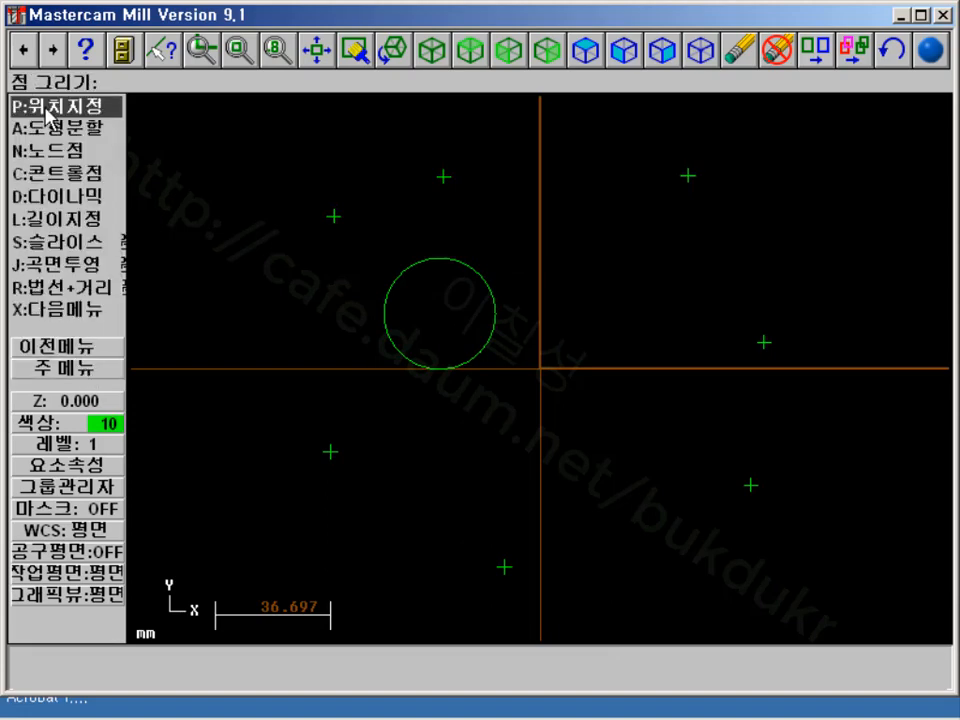
pyautogui.click(56, 106)
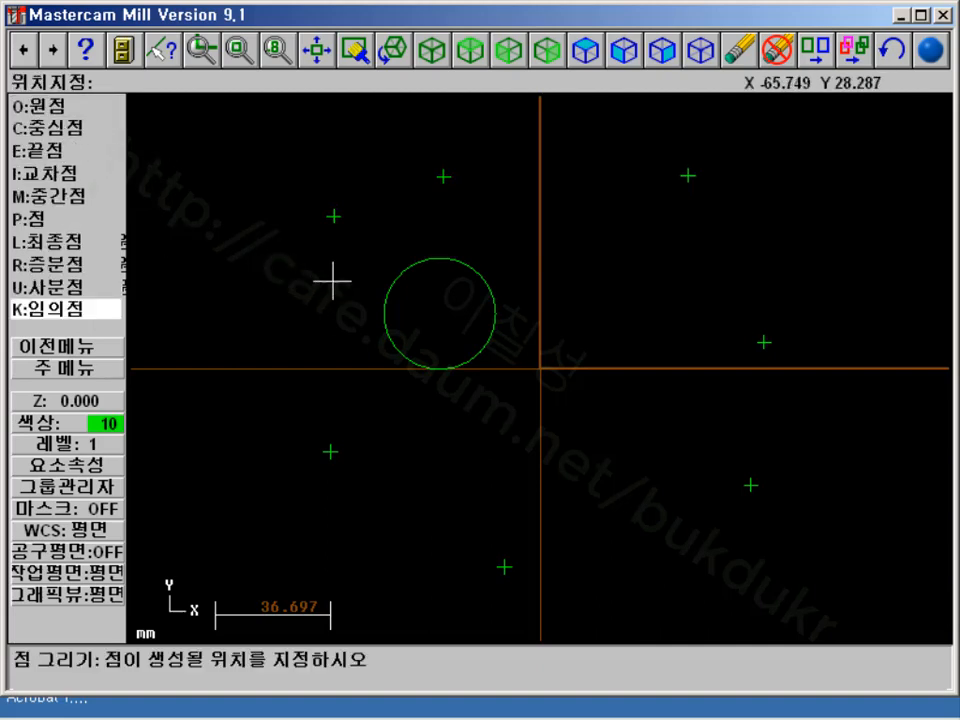
pyautogui.press('c')
pyautogui.click(399, 265)
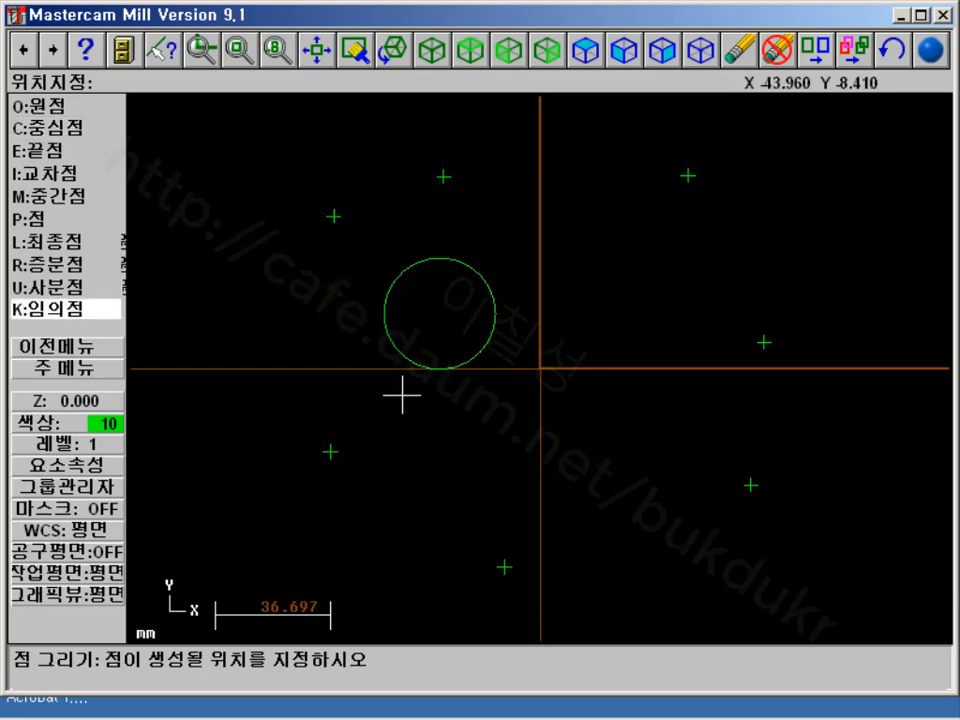
pyautogui.click(585, 271)
pyautogui.click(671, 317)
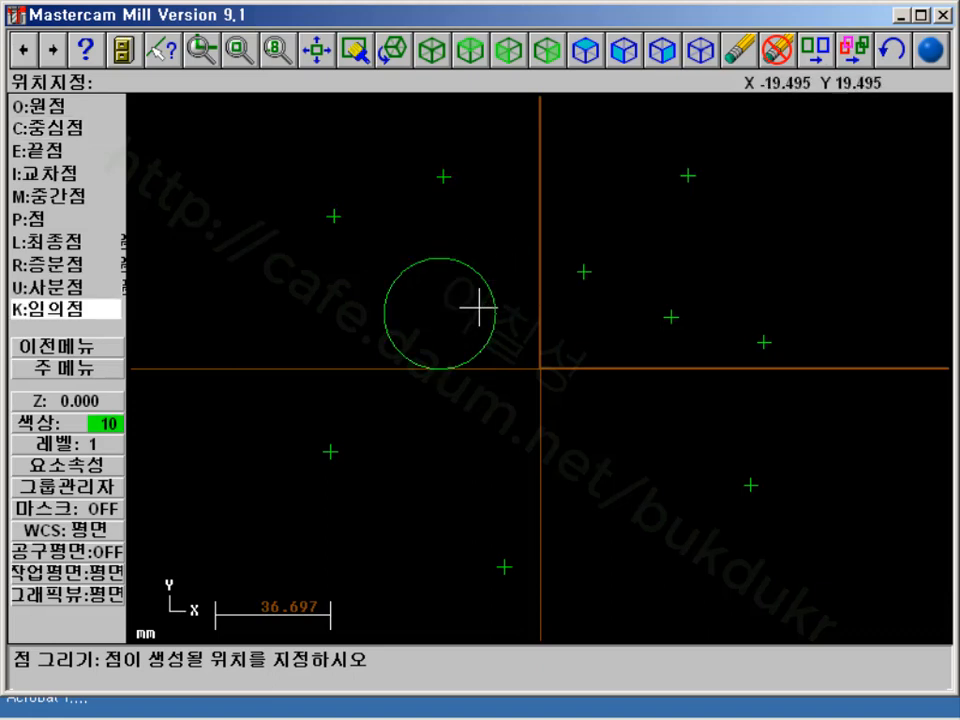
pyautogui.click(502, 333)
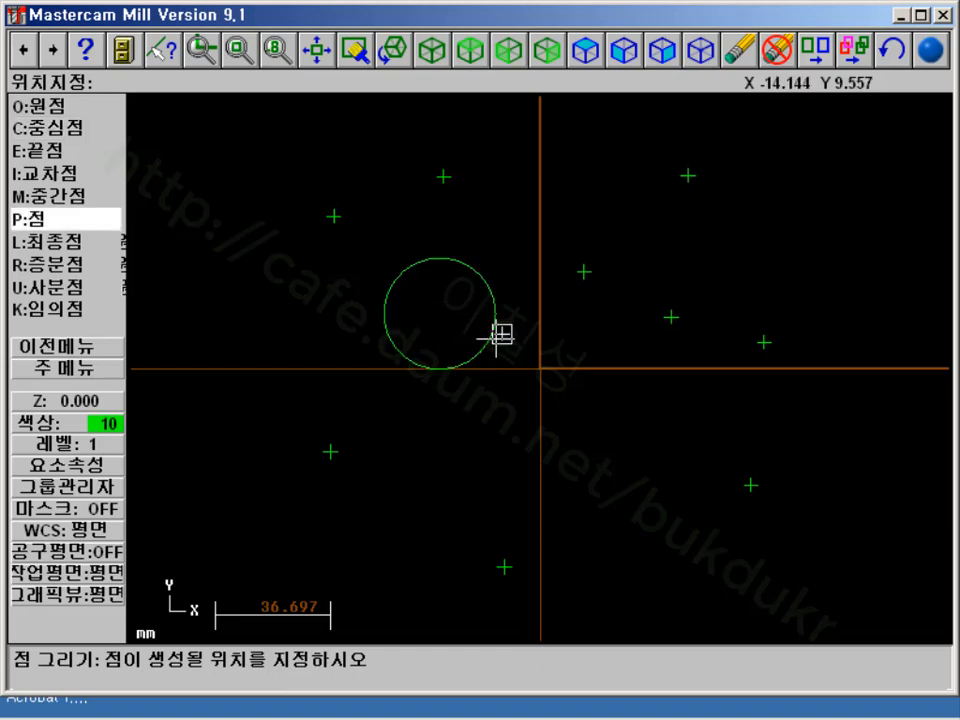
# Examine how the cursor snaps to the circle's centre and the nearby point at different zoom levels
pyautogui.press('pagedown')
pyautogui.press('pagedown')
pyautogui.press('pagedown')
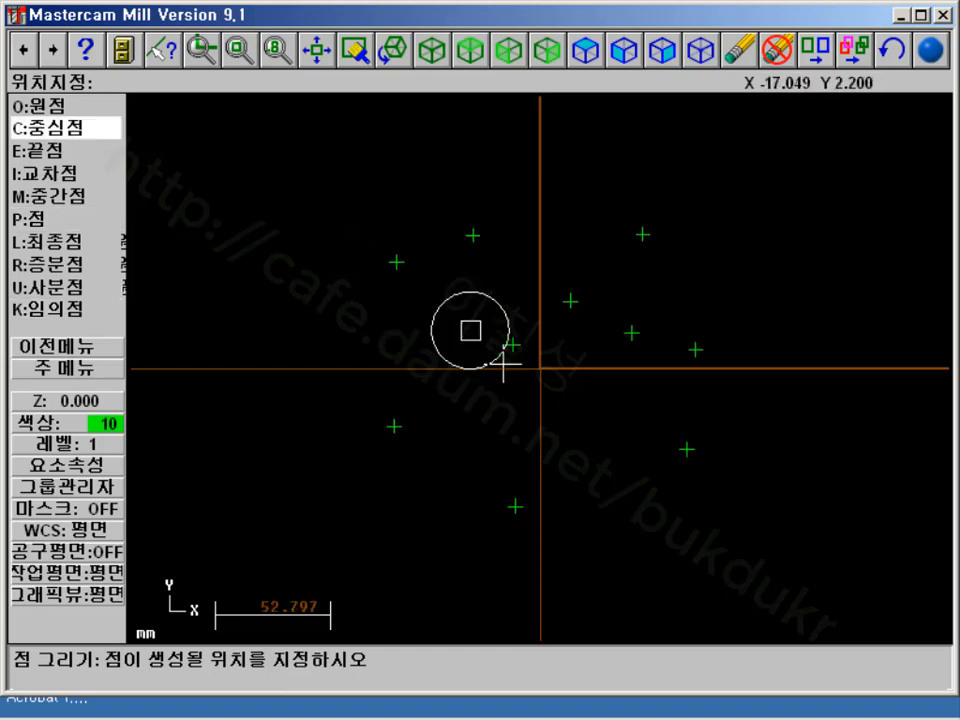
pyautogui.press('pageup')
pyautogui.press('pageup')
pyautogui.scroll(-7, 498, 362)
pyautogui.scroll(8, 497, 362)
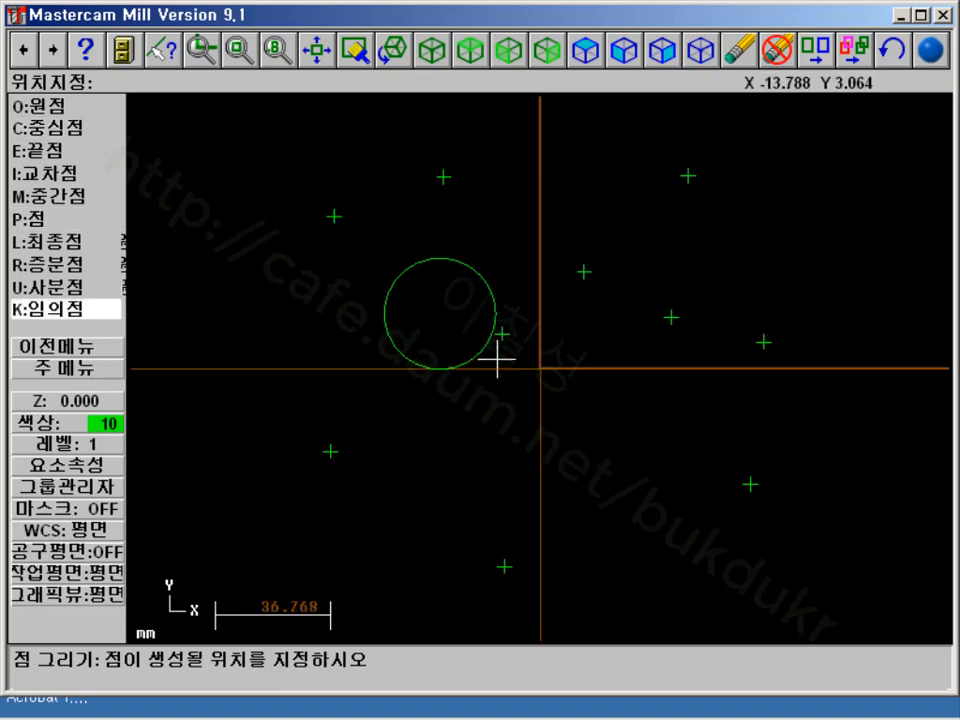
pyautogui.scroll(-8, 495, 360)
pyautogui.scroll(4, 508, 370)
pyautogui.scroll(5, 512, 368)
pyautogui.scroll(-6, 506, 360)
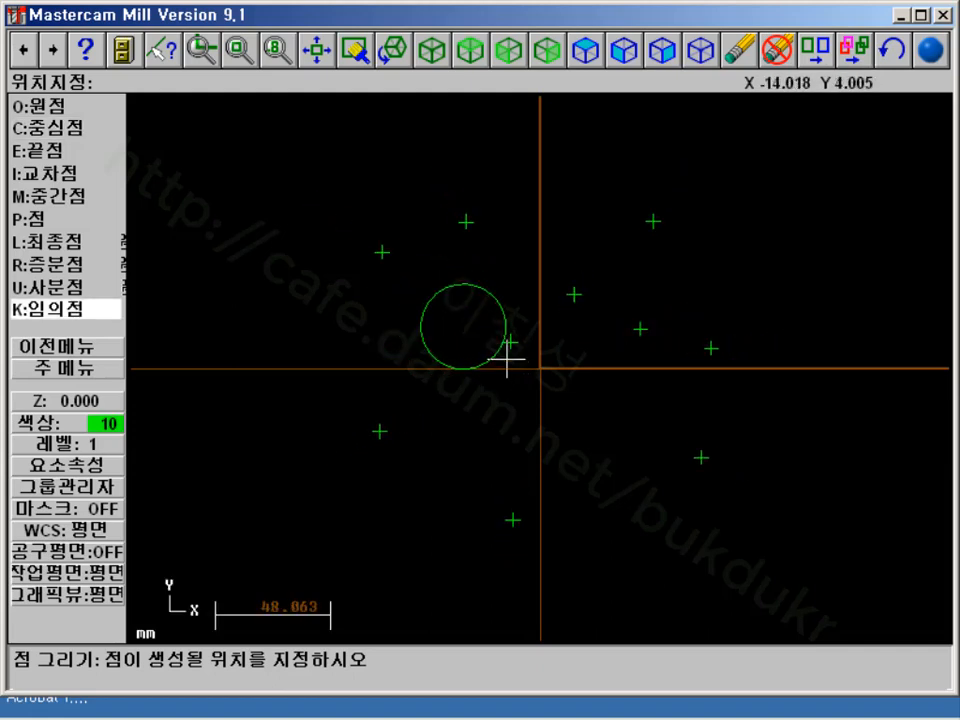
pyautogui.scroll(5, 506, 357)
pyautogui.scroll(-6, 515, 380)
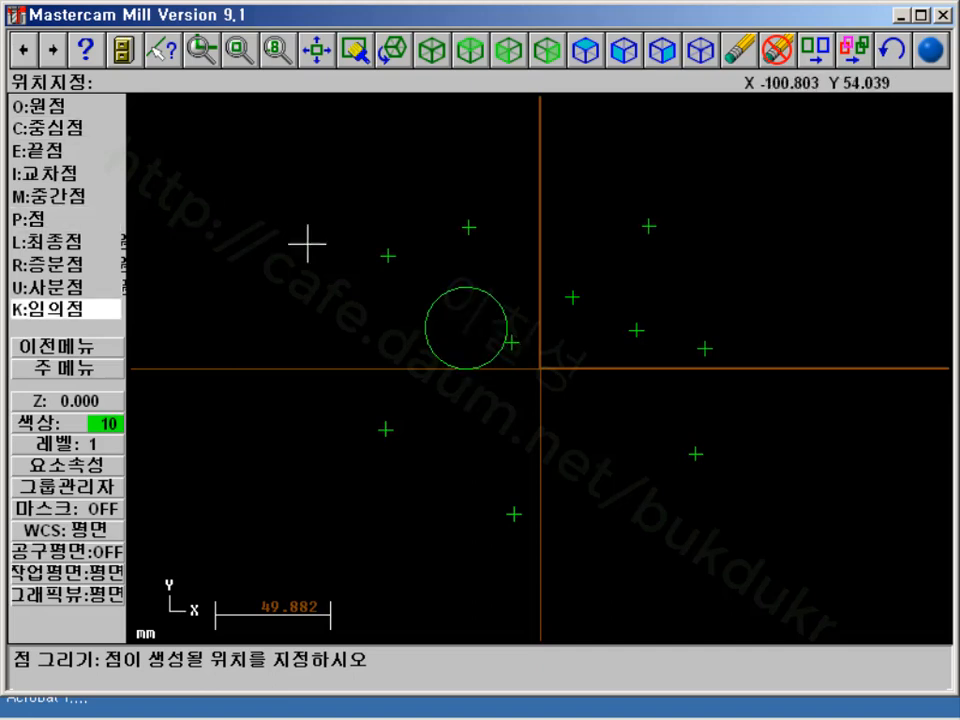
# Create a point at the circle's centre with the centre-point position option and leave the command
pyautogui.click(52, 130)
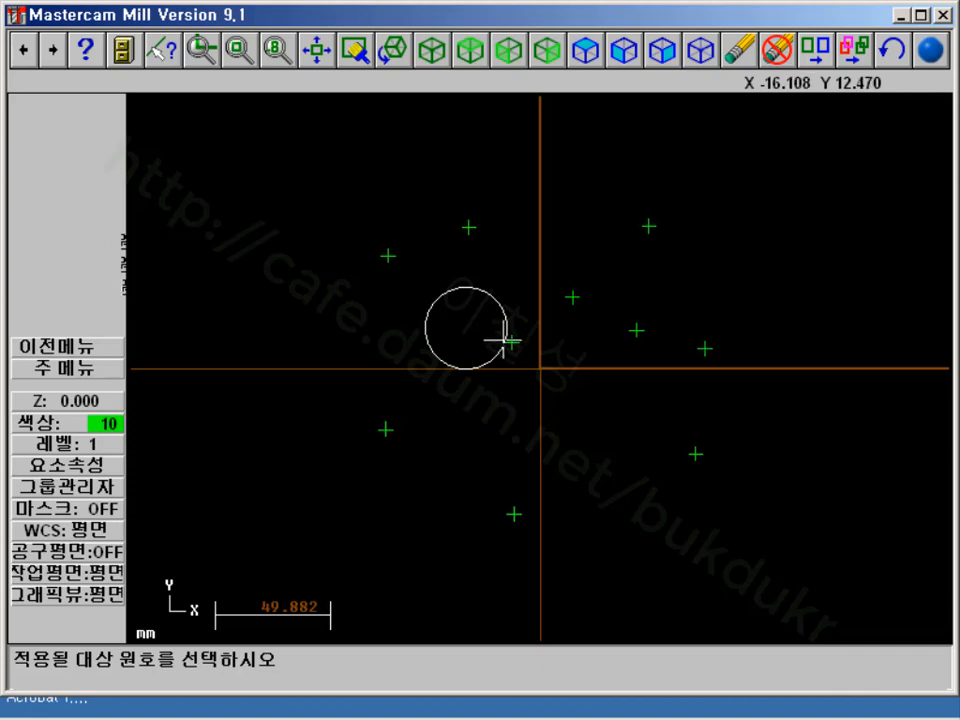
pyautogui.click(497, 340)
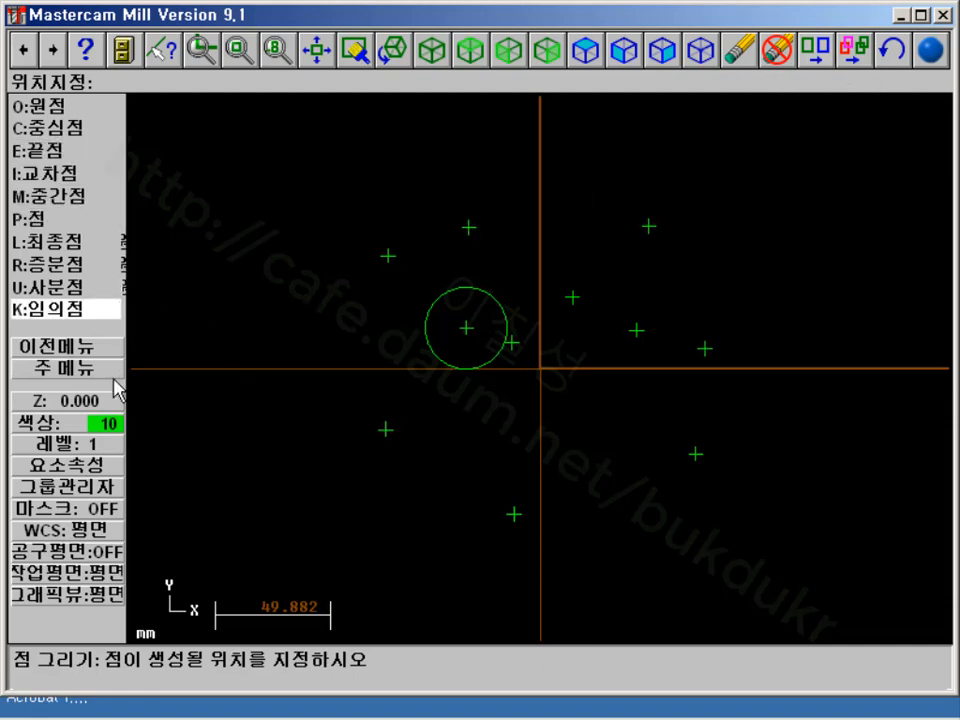
pyautogui.click(36, 372)
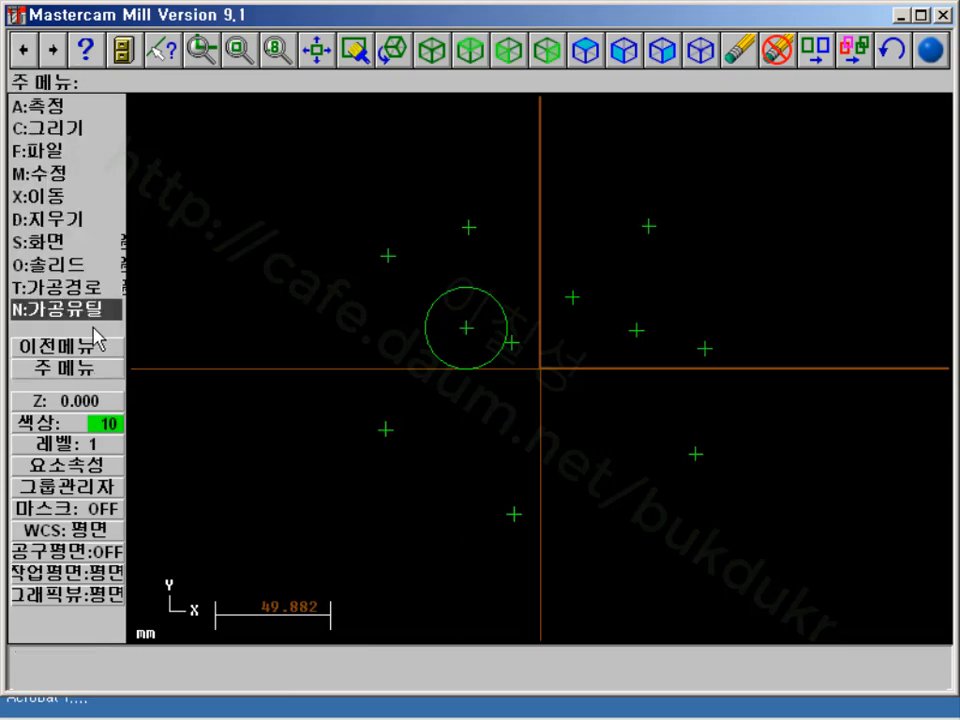
# Draw a slanted two-point line from the lower-left quadrant to the upper-right quadrant, passing just above the circle
pyautogui.click(70, 131)
pyautogui.click(66, 130)
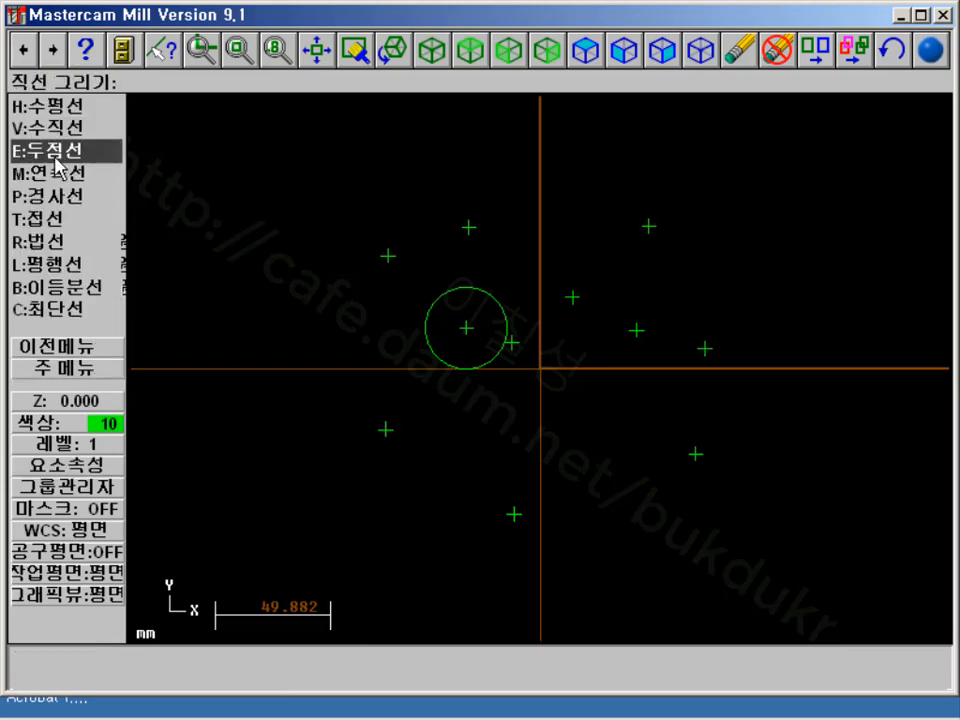
pyautogui.click(60, 150)
pyautogui.click(257, 406)
pyautogui.click(606, 170)
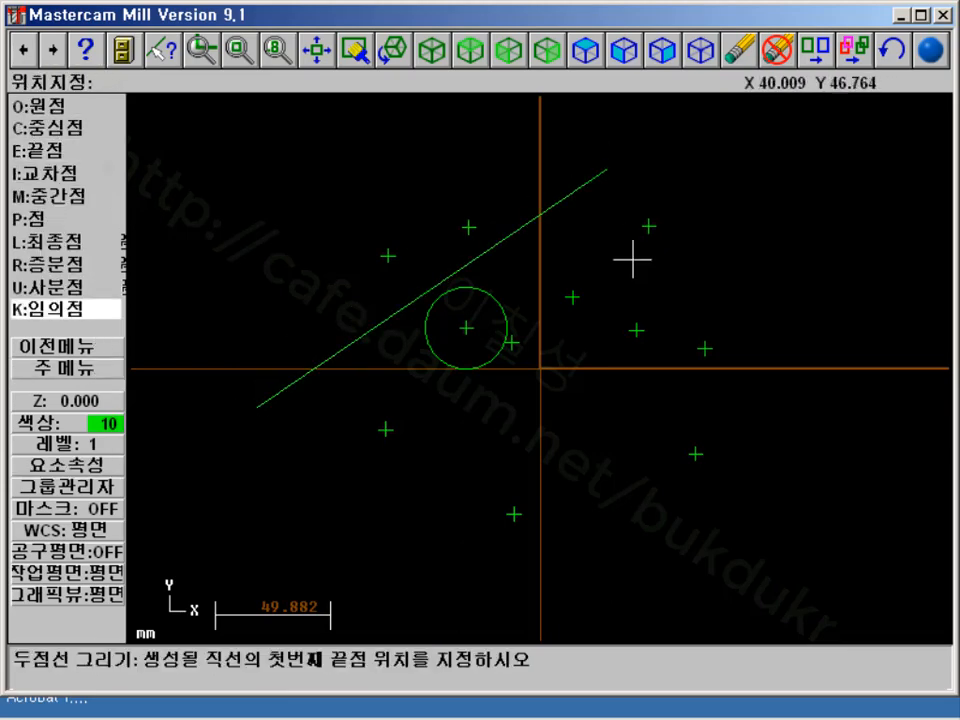
pyautogui.click(82, 369)
# Create points at both ends of the slanted line with the endpoint position option, and leave the command
pyautogui.click(62, 128)
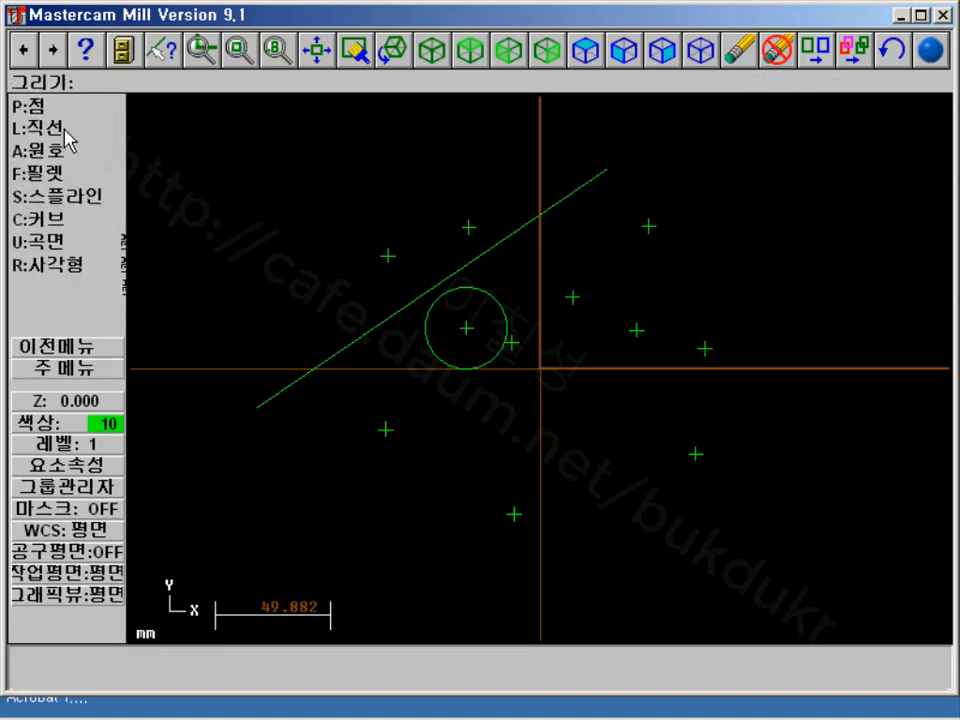
pyautogui.click(30, 104)
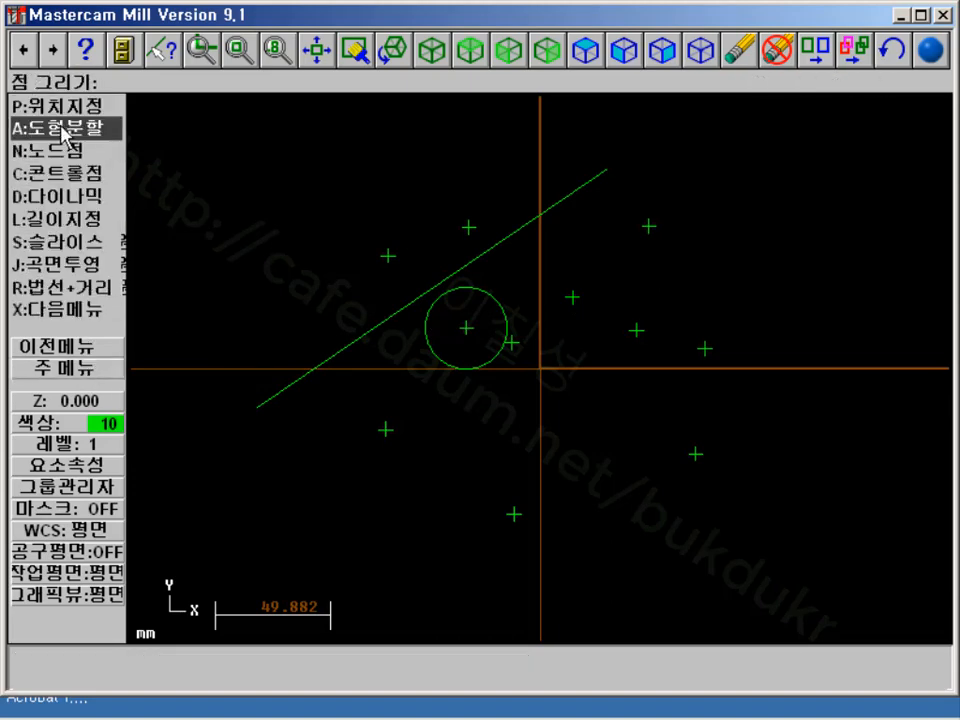
pyautogui.click(63, 110)
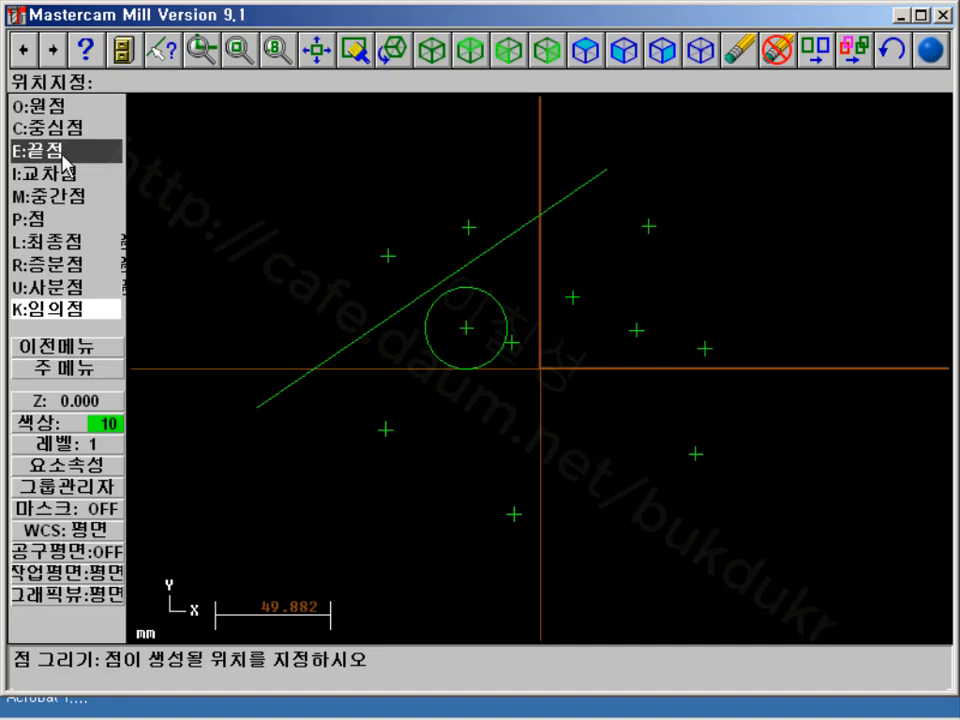
pyautogui.click(62, 152)
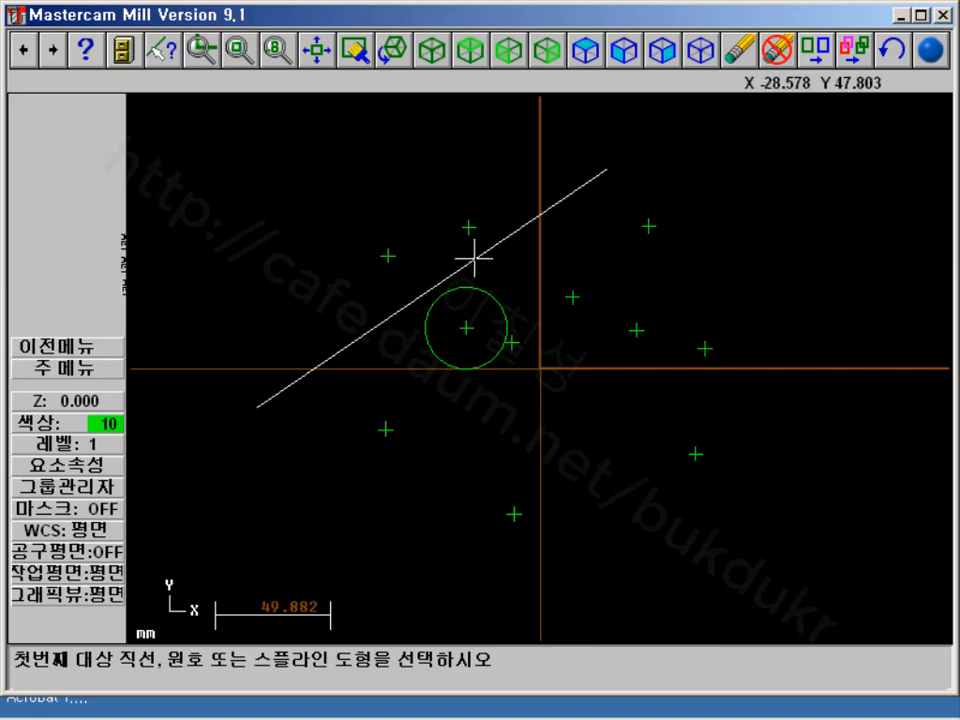
pyautogui.click(380, 322)
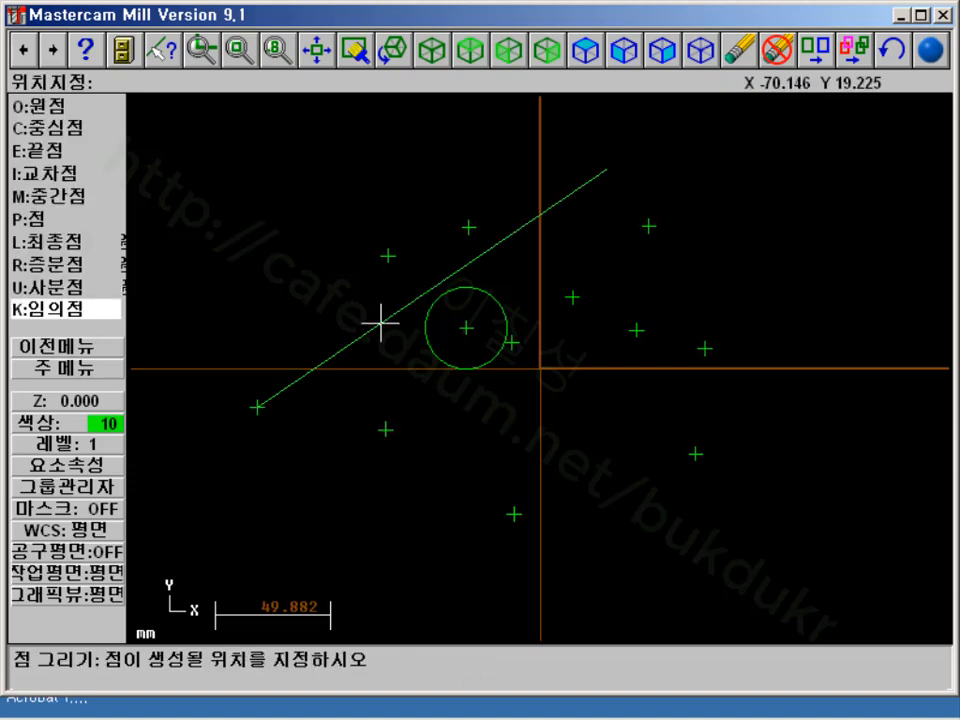
pyautogui.click(257, 406)
pyautogui.click(47, 171)
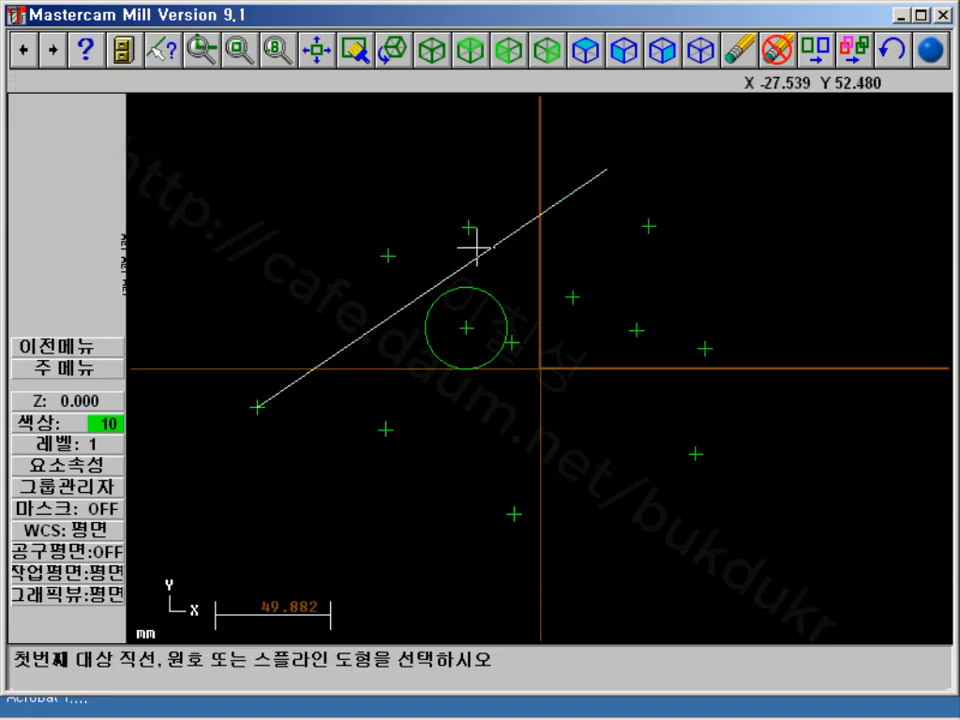
pyautogui.press('Escape')
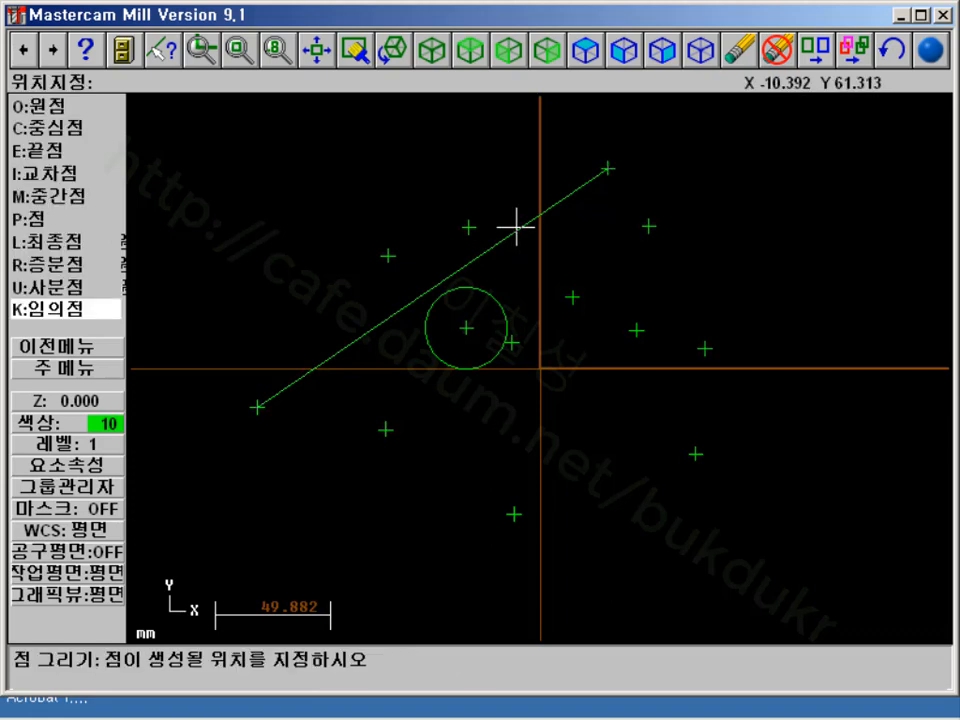
pyautogui.click(607, 168)
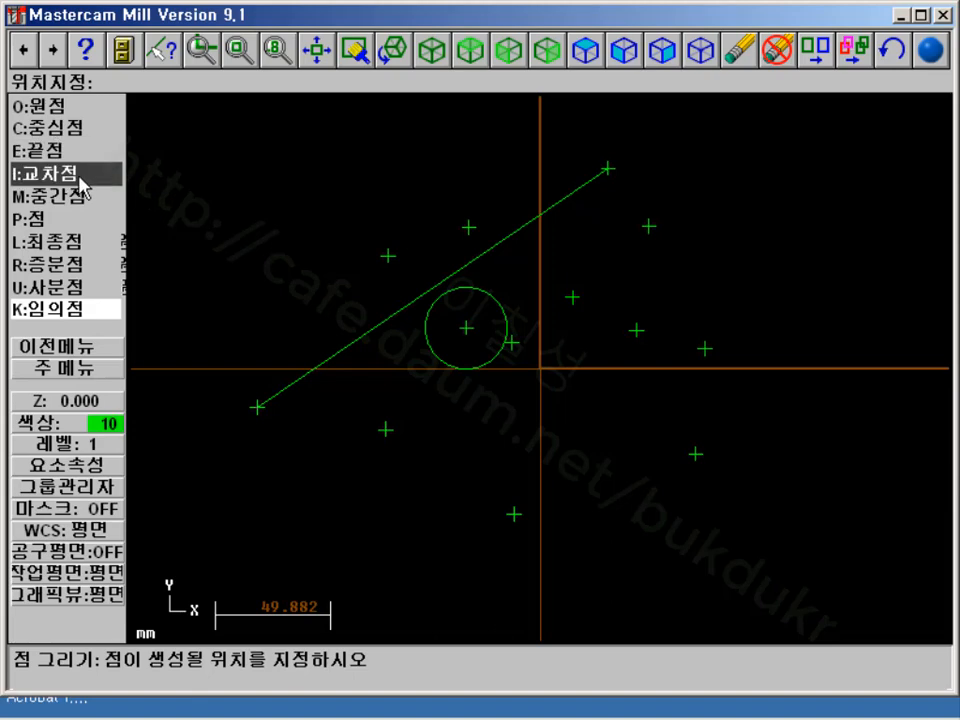
pyautogui.click(90, 372)
# Draw two two-point lines crossing the slanted line: one descending left of the circle, one nearly vertical through the circle
pyautogui.click(30, 128)
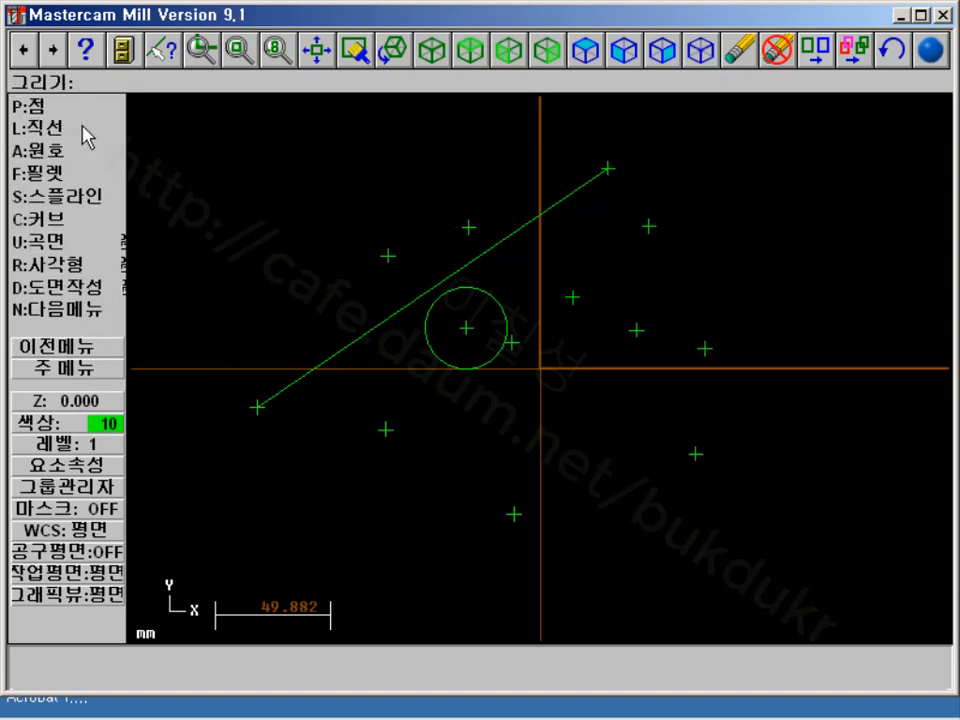
pyautogui.click(62, 130)
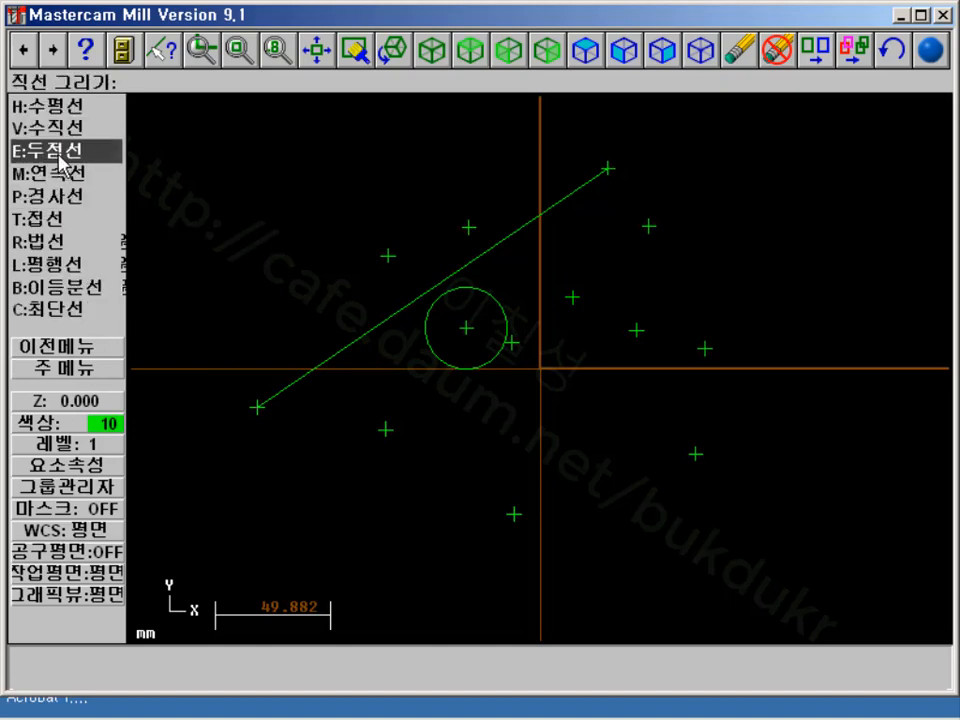
pyautogui.click(48, 150)
pyautogui.click(250, 185)
pyautogui.click(496, 510)
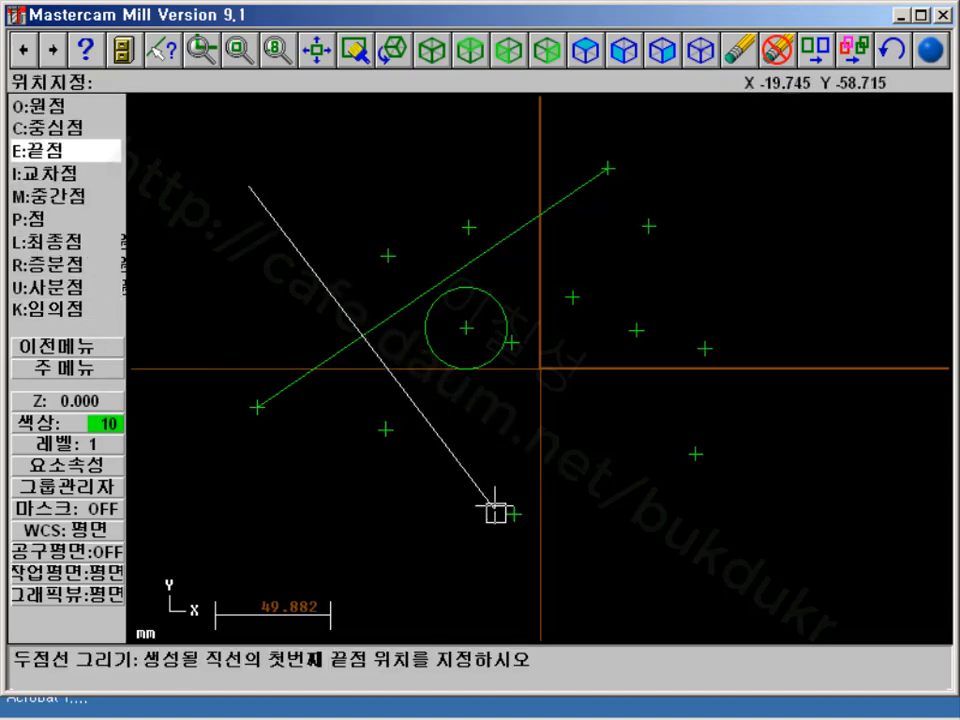
pyautogui.click(487, 120)
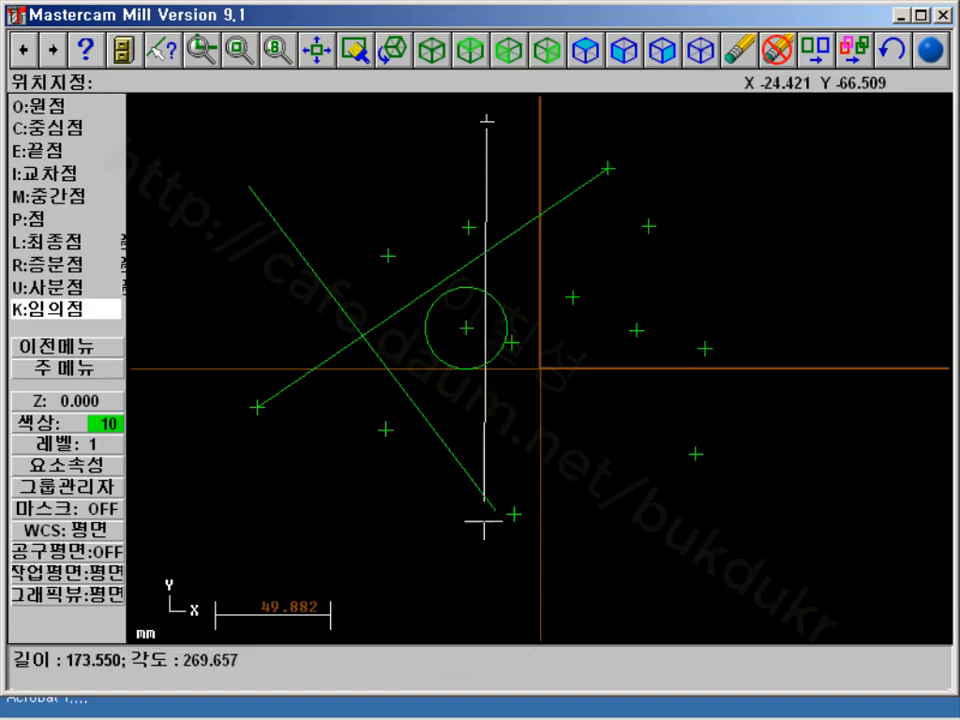
pyautogui.click(479, 603)
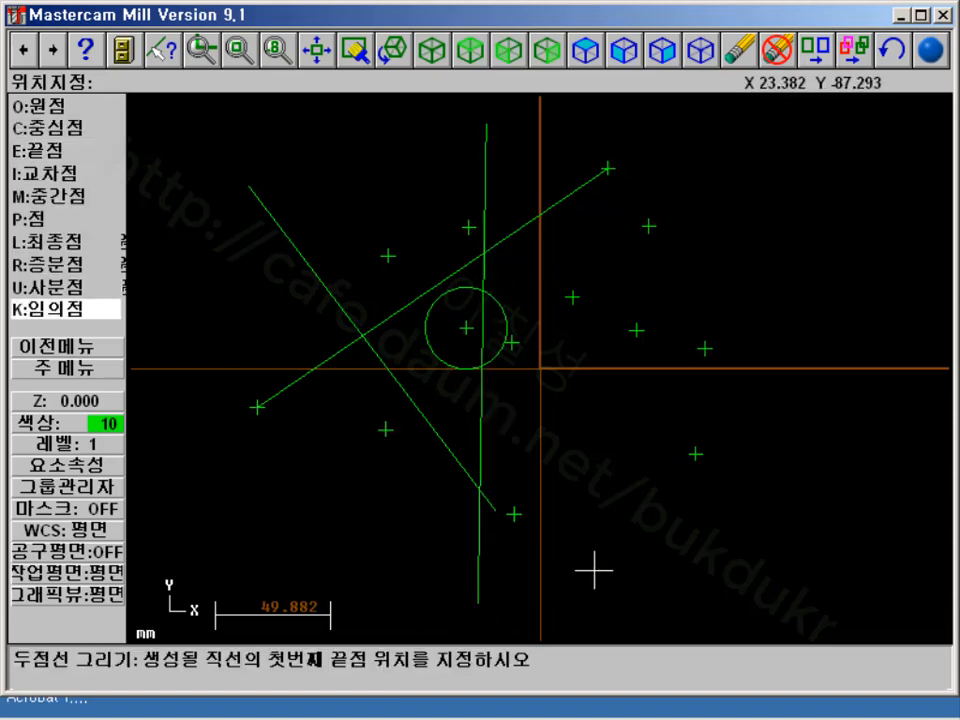
pyautogui.click(89, 371)
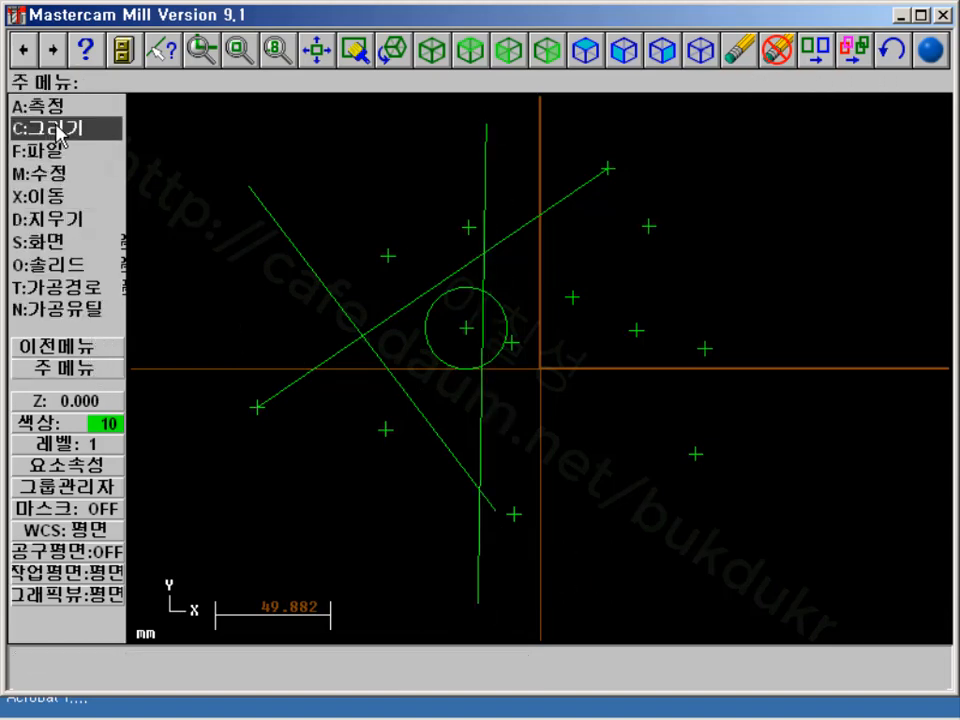
# Create a point where the slanted line meets the nearly vertical line with the intersection position option
pyautogui.click(58, 124)
pyautogui.click(50, 106)
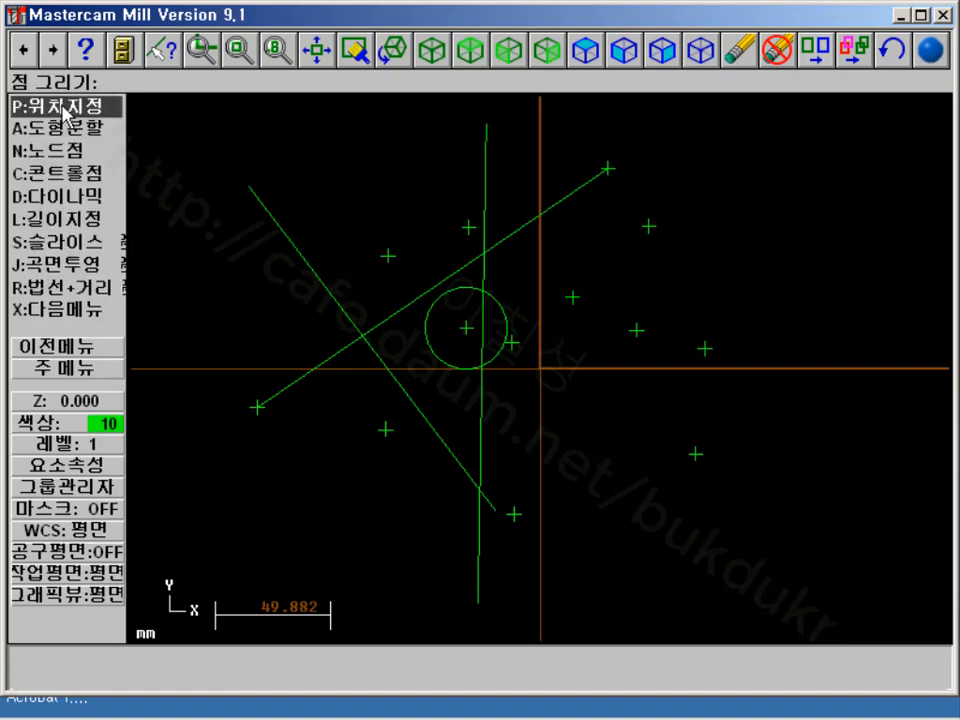
pyautogui.click(66, 108)
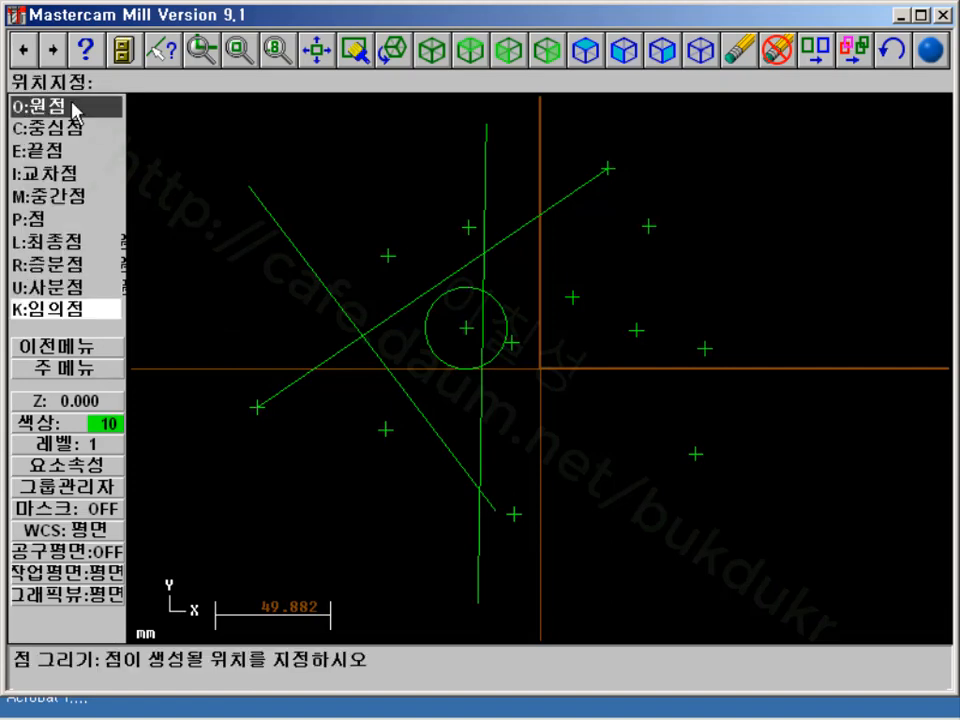
pyautogui.click(74, 176)
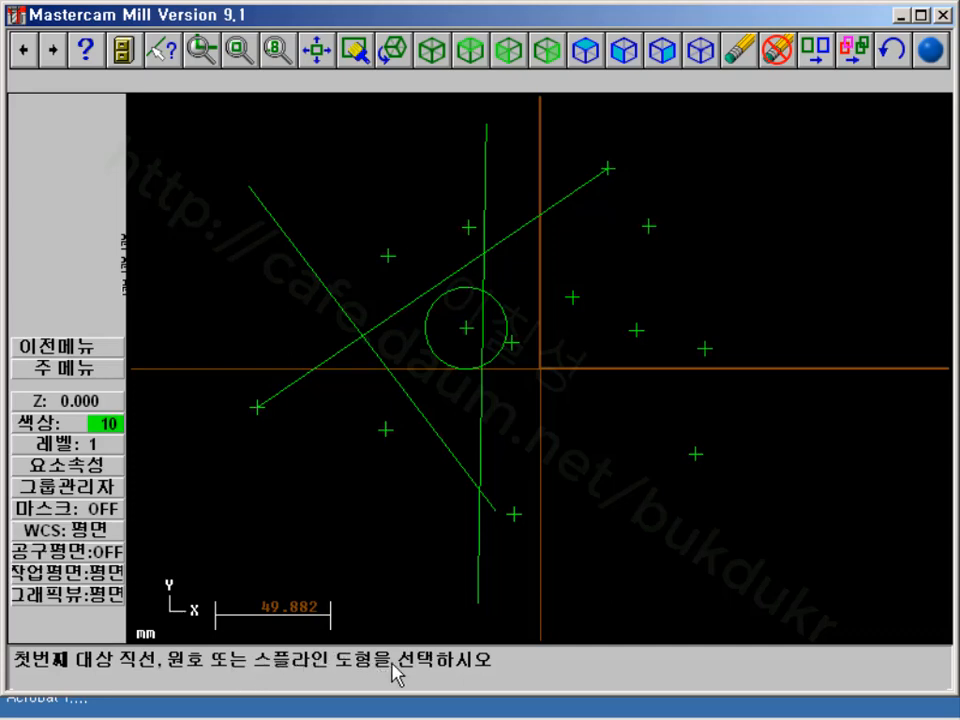
pyautogui.click(437, 270)
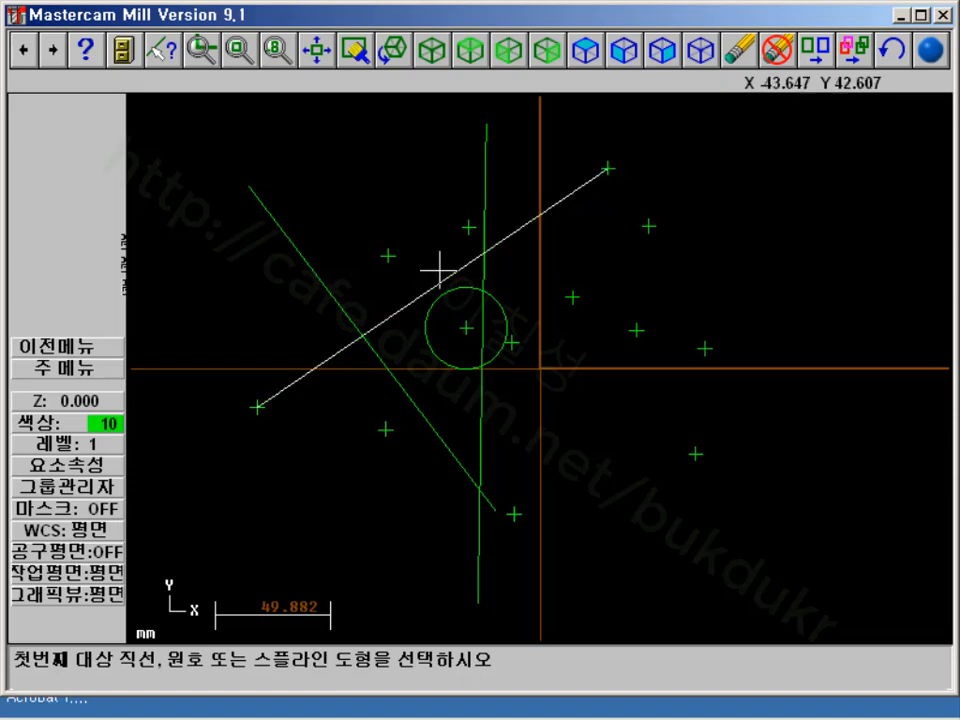
pyautogui.click(473, 135)
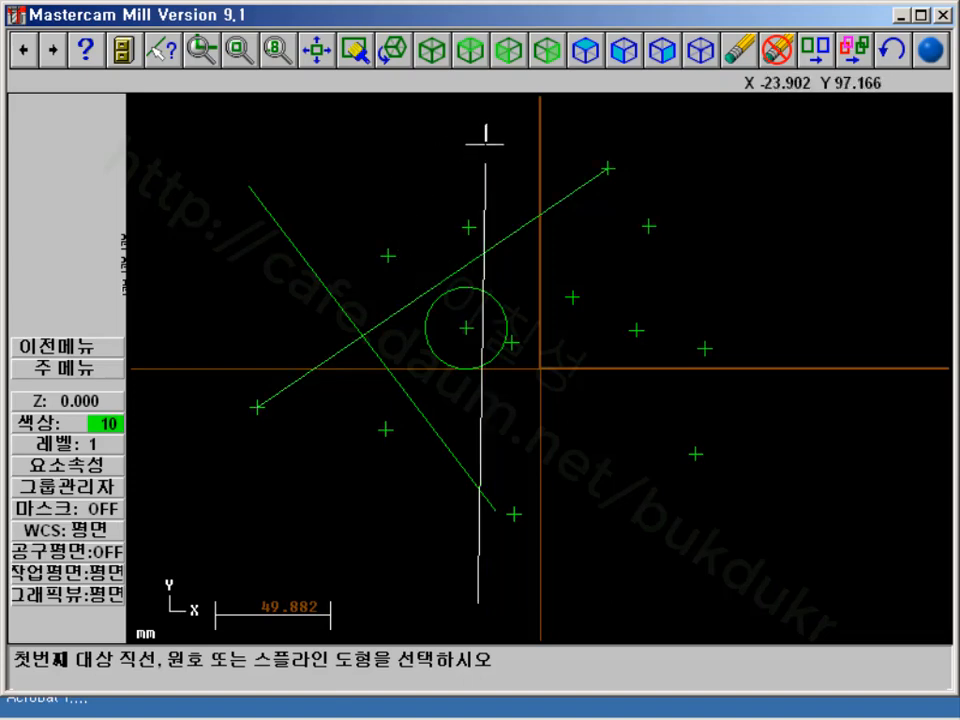
pyautogui.press('i')
pyautogui.click(484, 251)
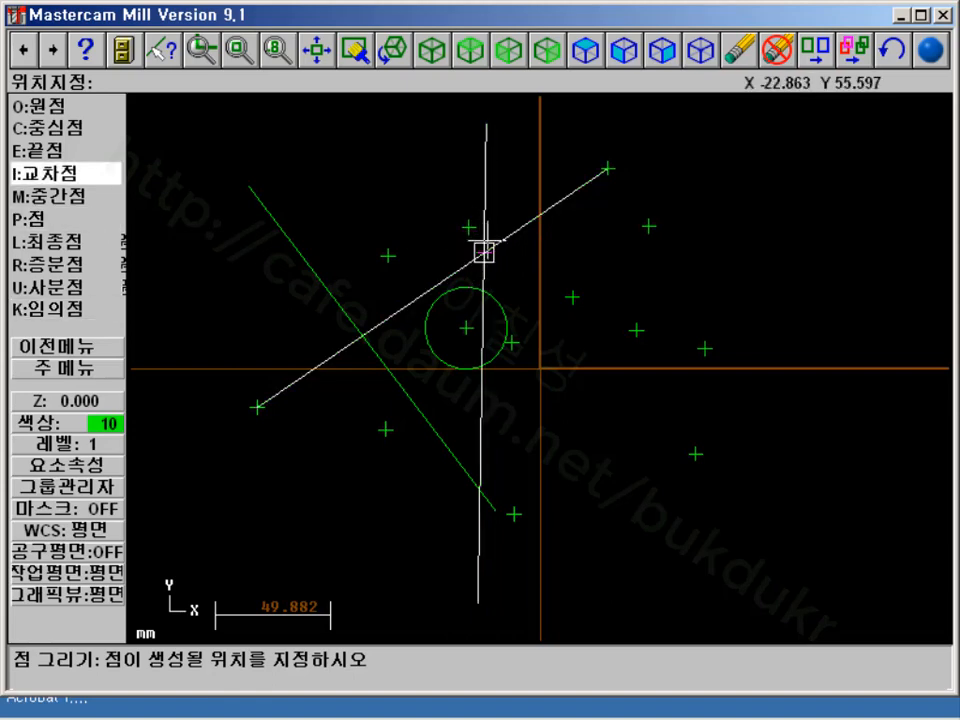
# Create a point at the circle's centre by snapping to it, and try placing another at its bottom quadrant
pyautogui.press('c')
pyautogui.click(508, 312)
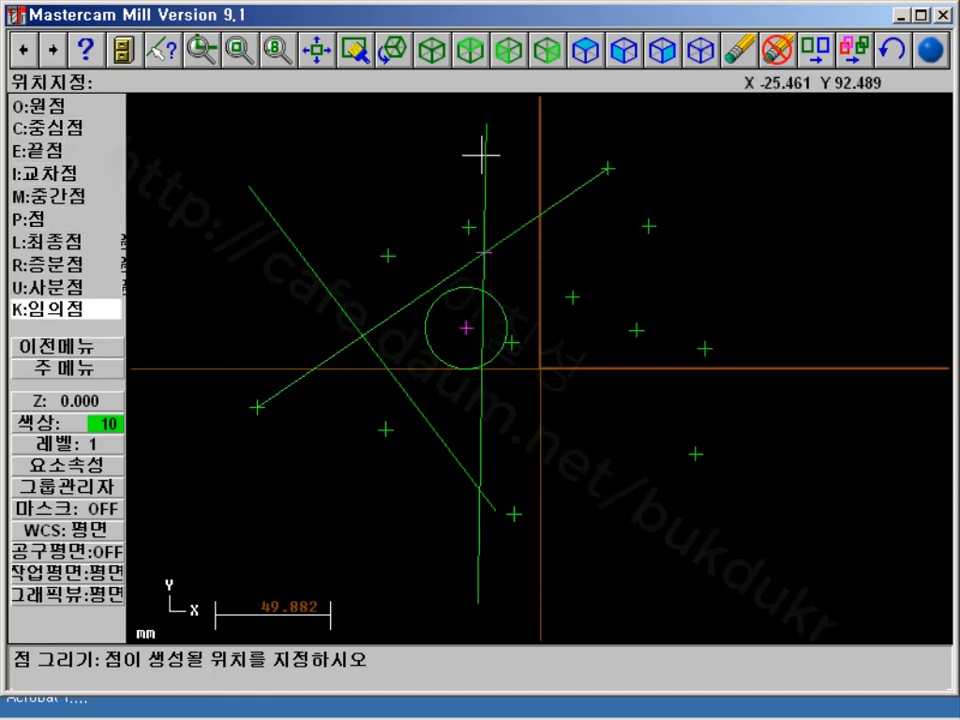
pyautogui.press('c')
pyautogui.click(499, 294)
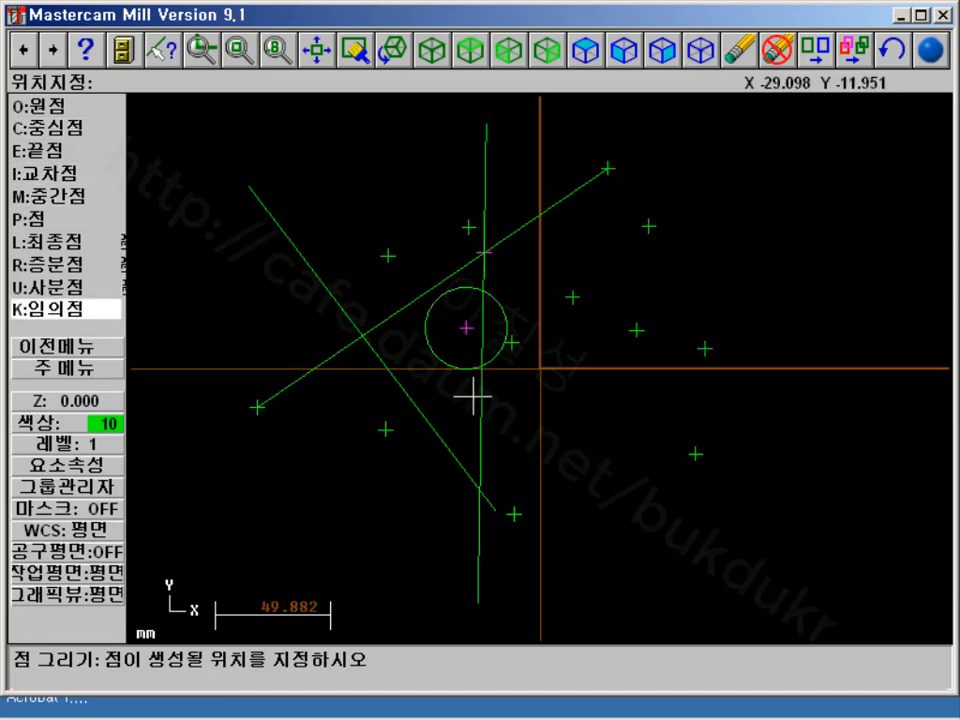
pyautogui.press('u')
pyautogui.click(465, 368)
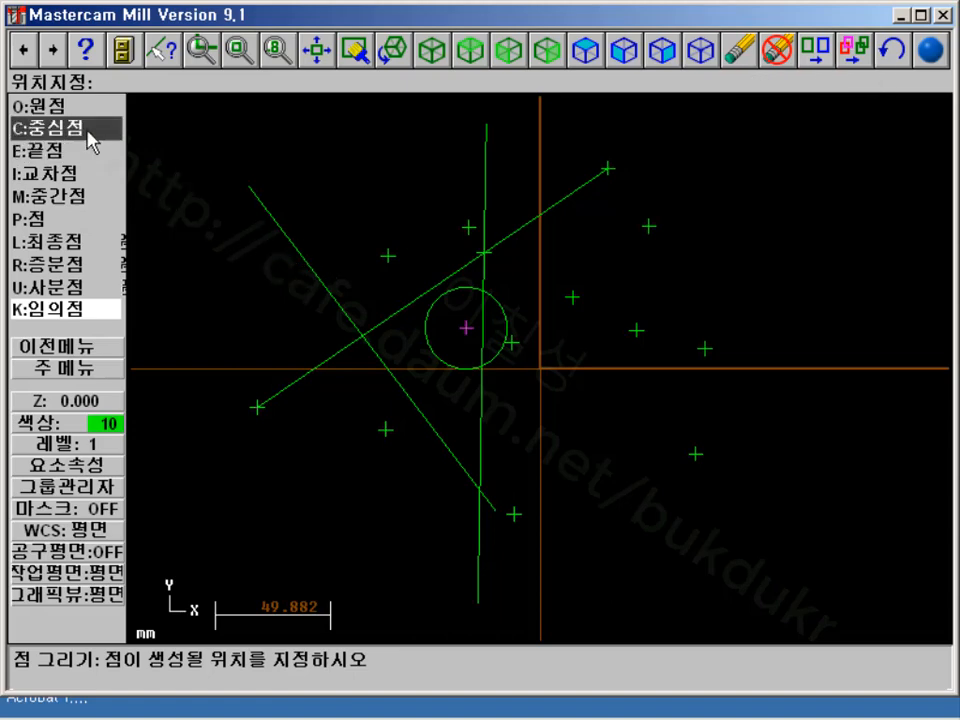
# Create a point where the descending line meets the slanted line with the intersection position option
pyautogui.click(66, 170)
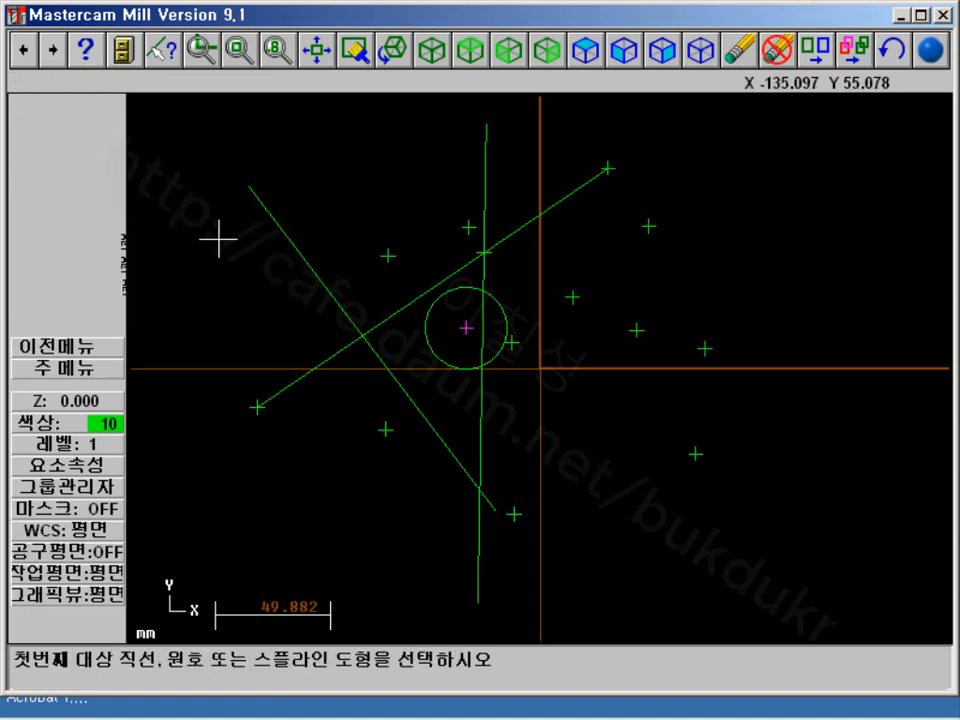
pyautogui.click(311, 262)
pyautogui.click(309, 366)
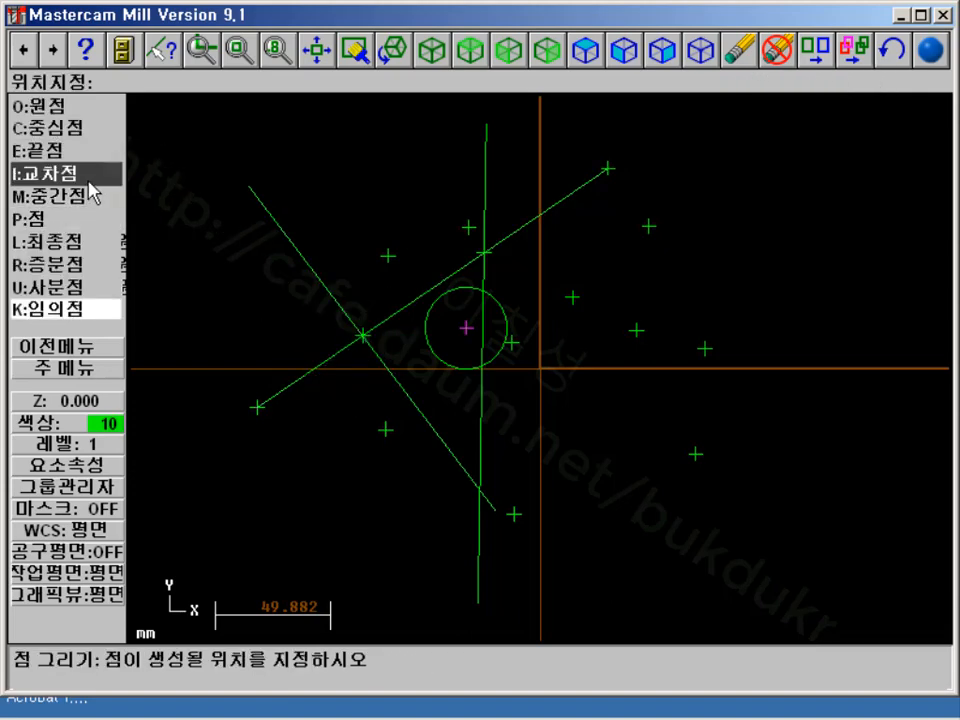
# Create points at the midpoints of the slanted line and the nearly vertical line with the midpoint position option
pyautogui.click(75, 208)
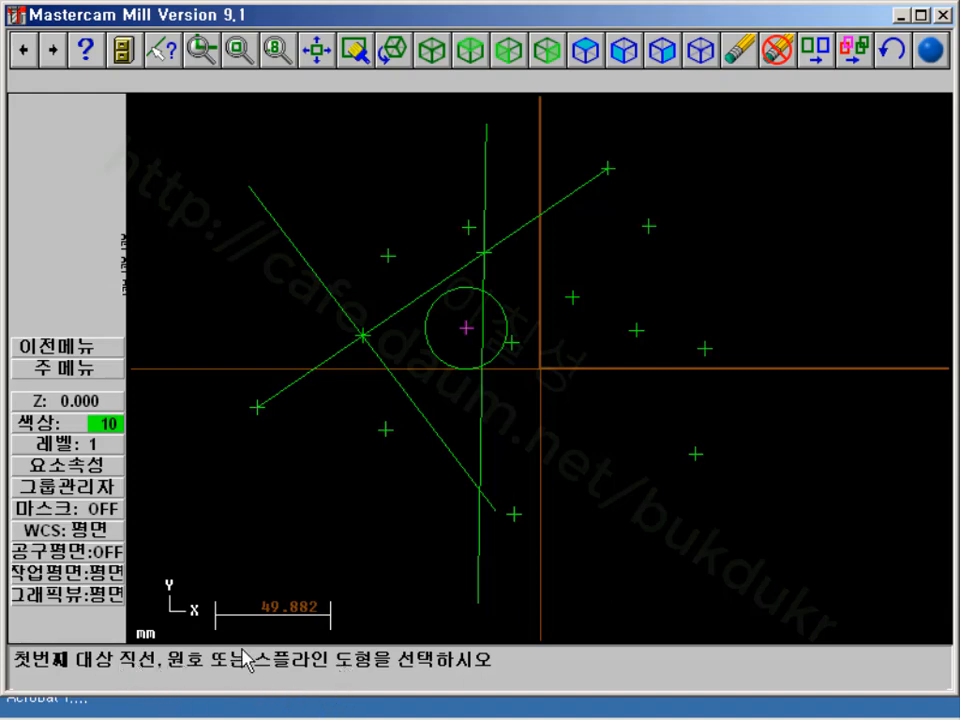
pyautogui.click(395, 311)
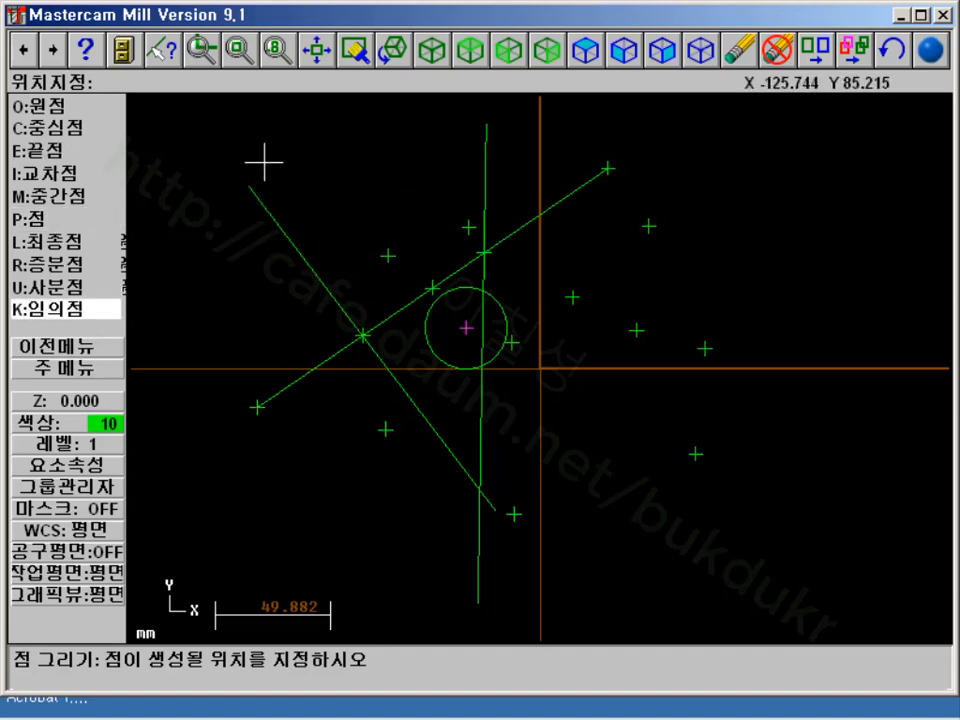
pyautogui.click(60, 172)
pyautogui.click(485, 178)
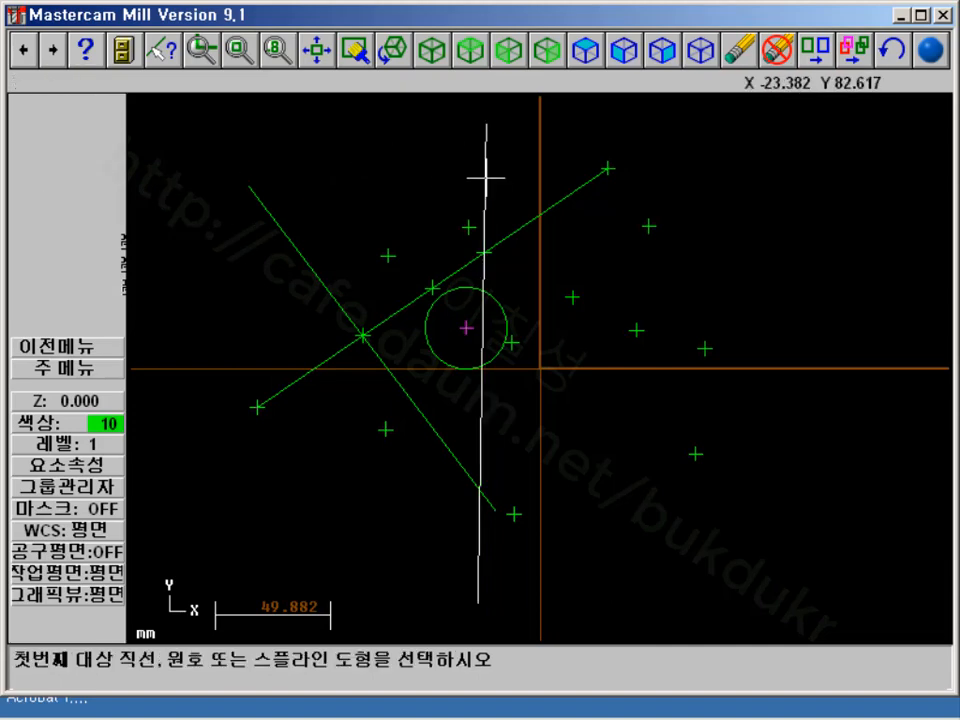
pyautogui.click(486, 178)
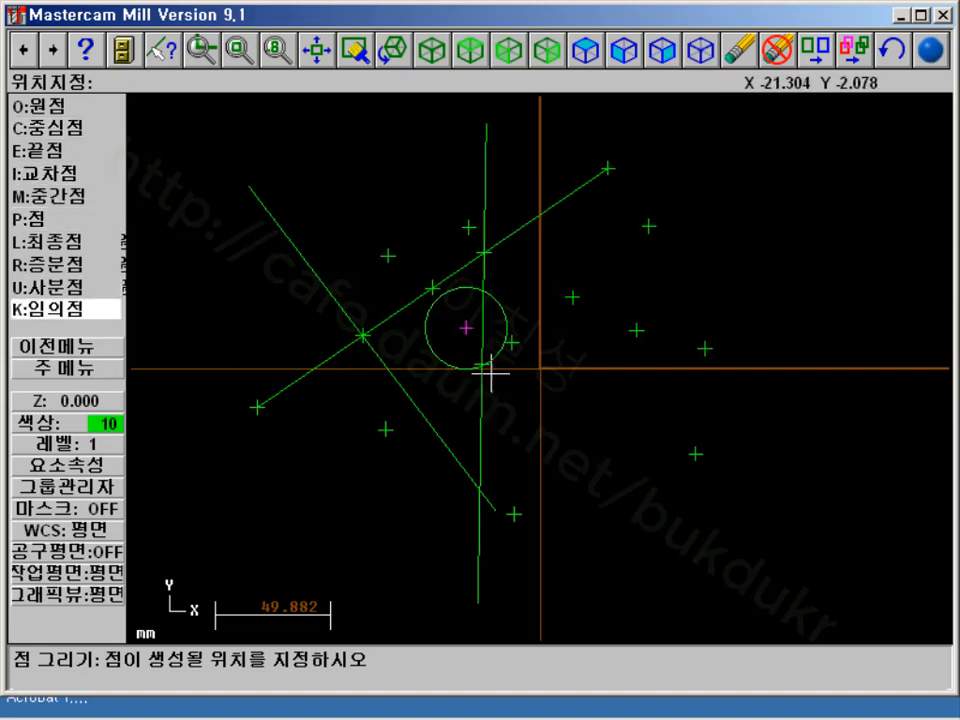
pyautogui.scroll(3, 483, 367)
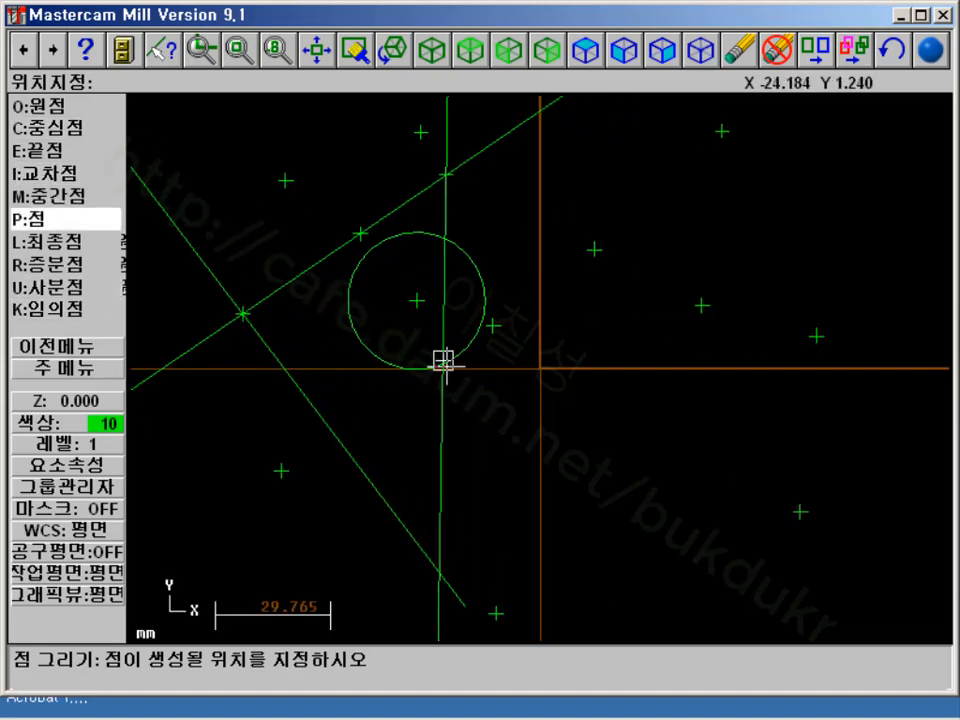
pyautogui.scroll(3, 435, 364)
pyautogui.scroll(1, 350, 325)
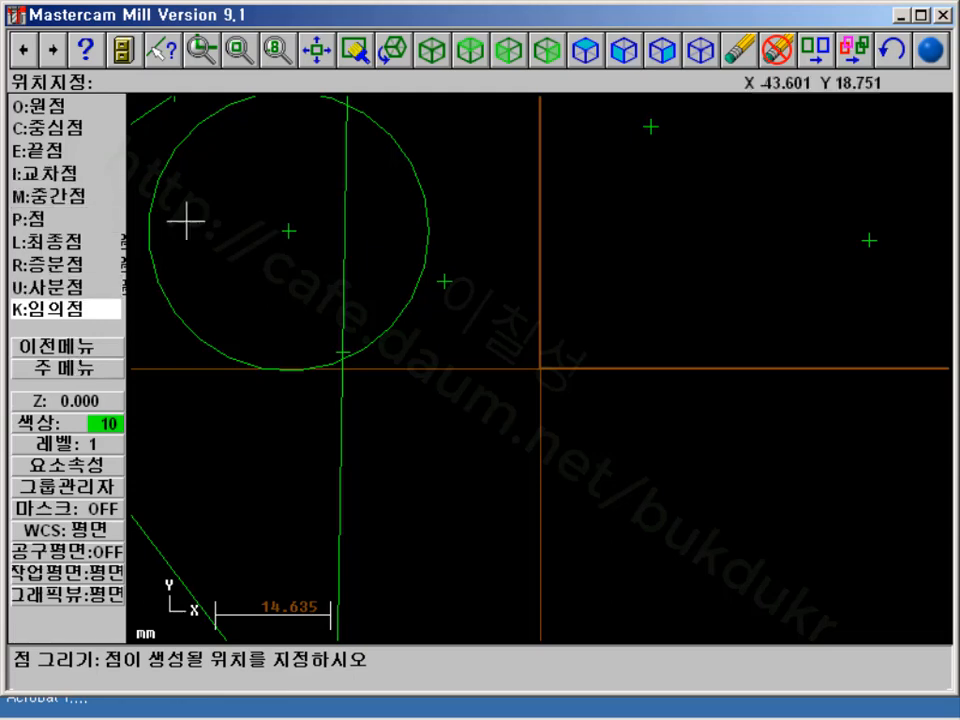
pyautogui.scroll(-2, 195, 220)
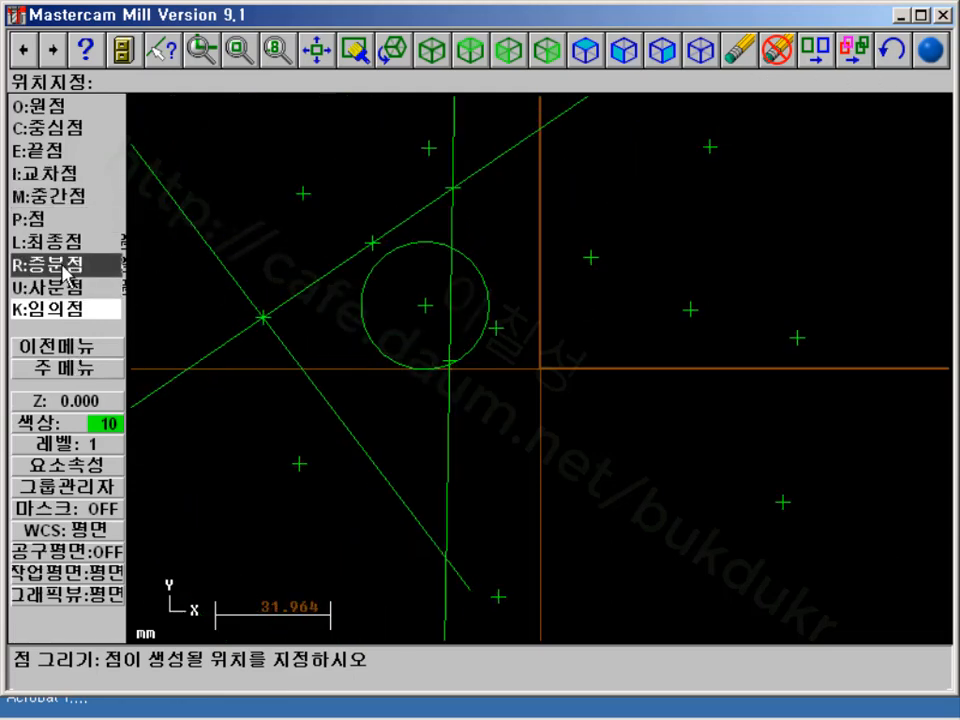
pyautogui.click(52, 222)
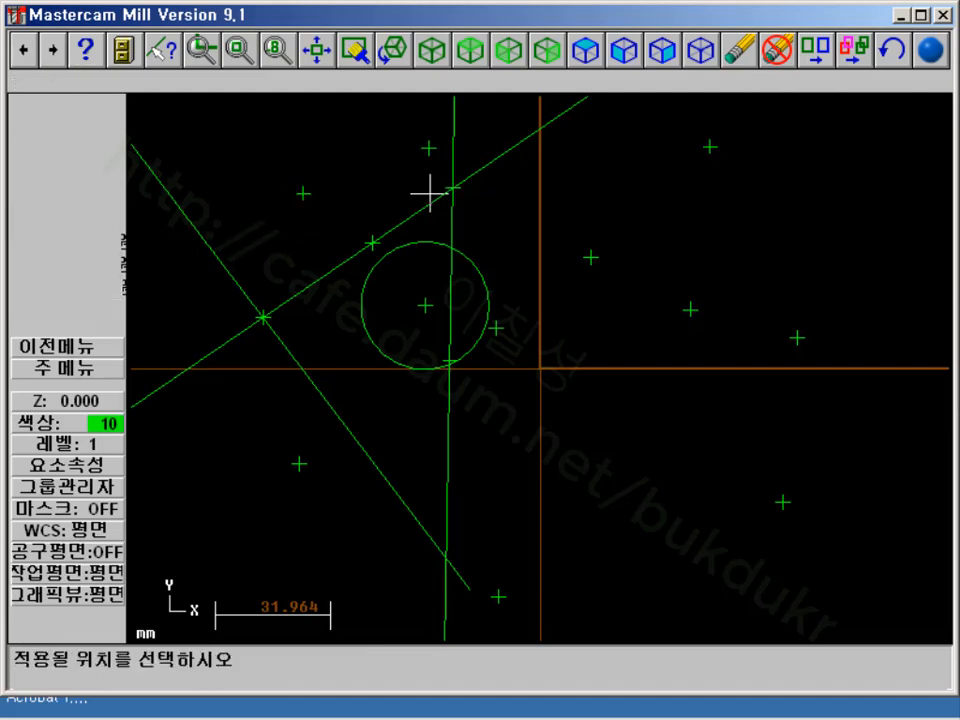
pyautogui.click(264, 318)
pyautogui.scroll(-2, 252, 317)
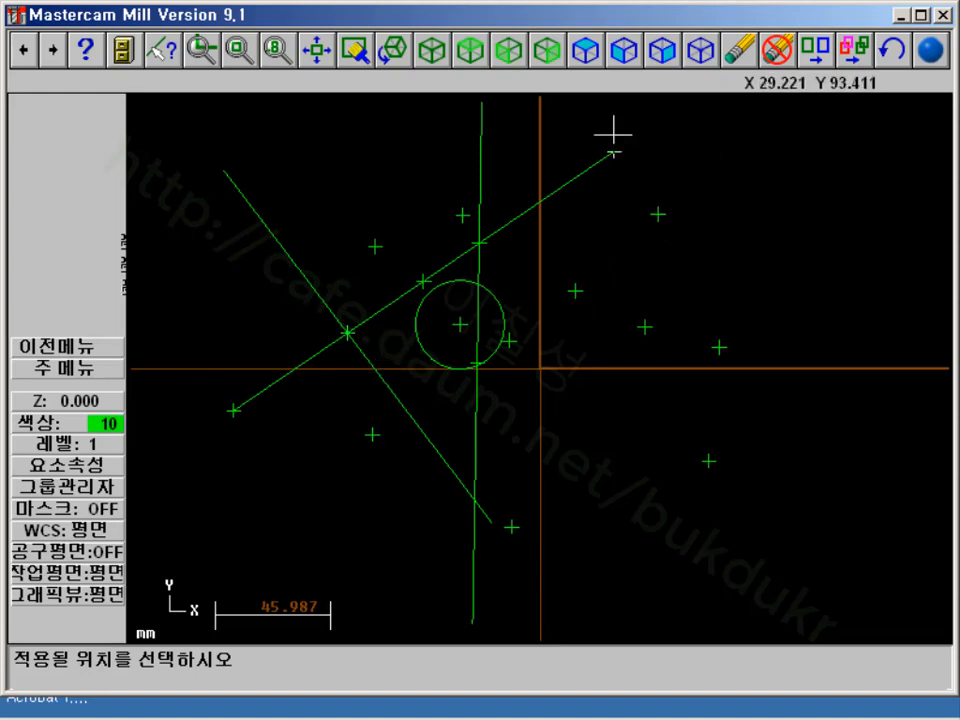
pyautogui.click(97, 348)
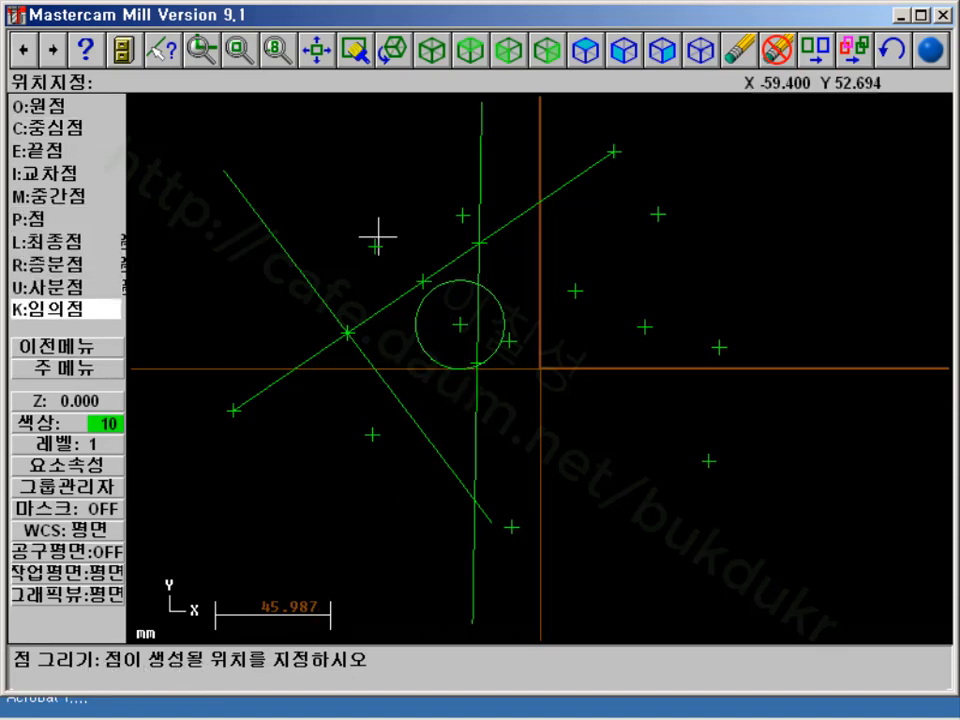
# Create a relative point offset by rectangular increments of 20,20 from the existing point just outside the circle's lower right
pyautogui.scroll(2, 514, 335)
pyautogui.scroll(2, 514, 335)
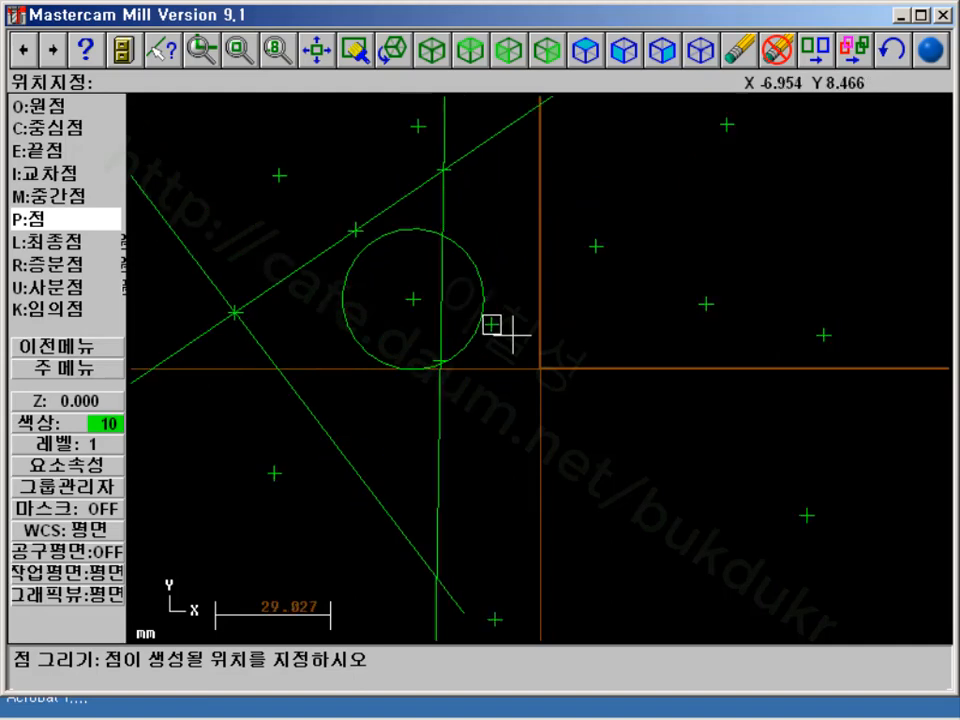
pyautogui.scroll(-3, 514, 335)
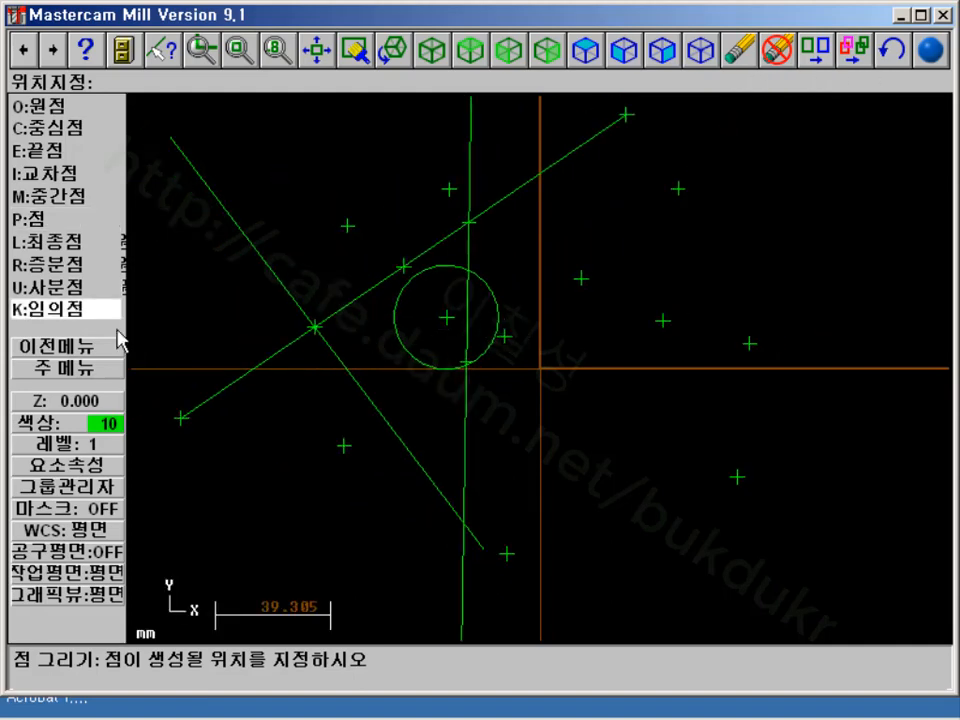
pyautogui.click(62, 266)
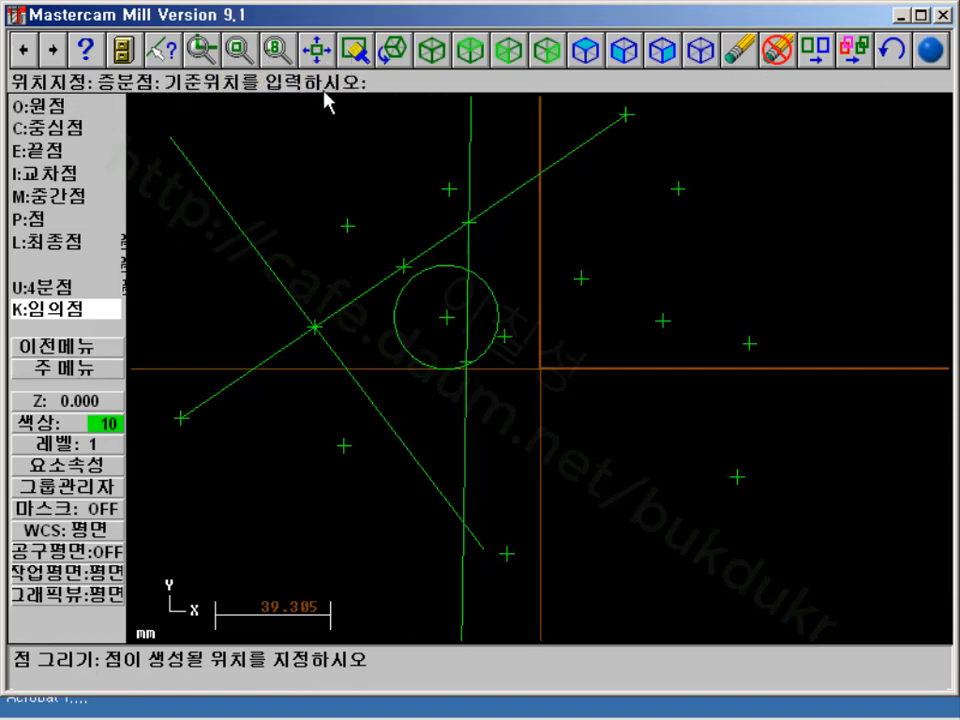
pyautogui.press('p')
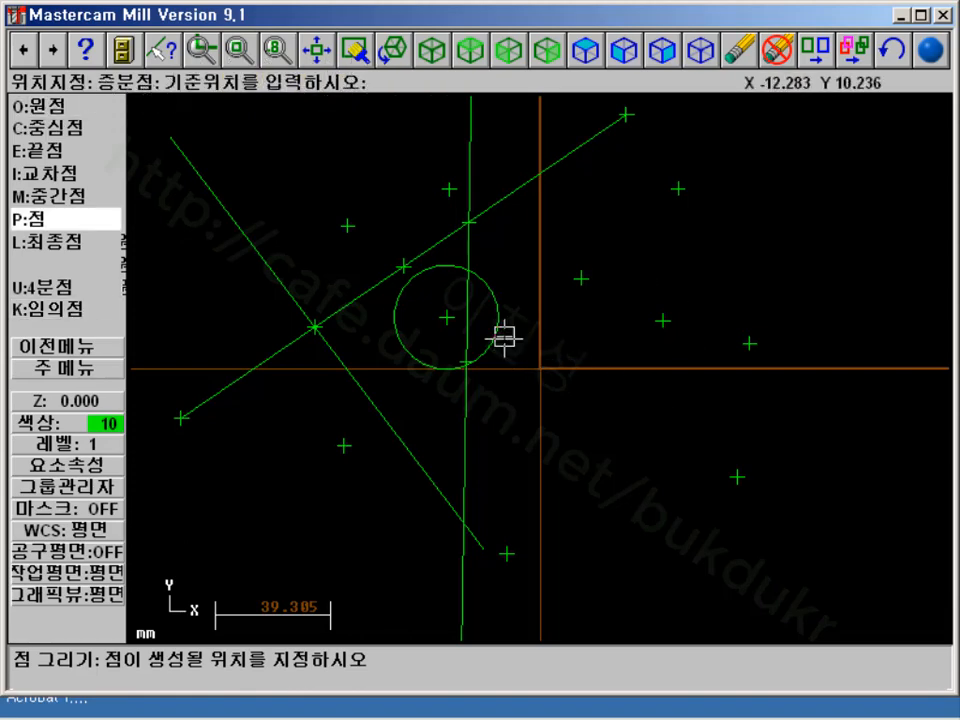
pyautogui.press('k')
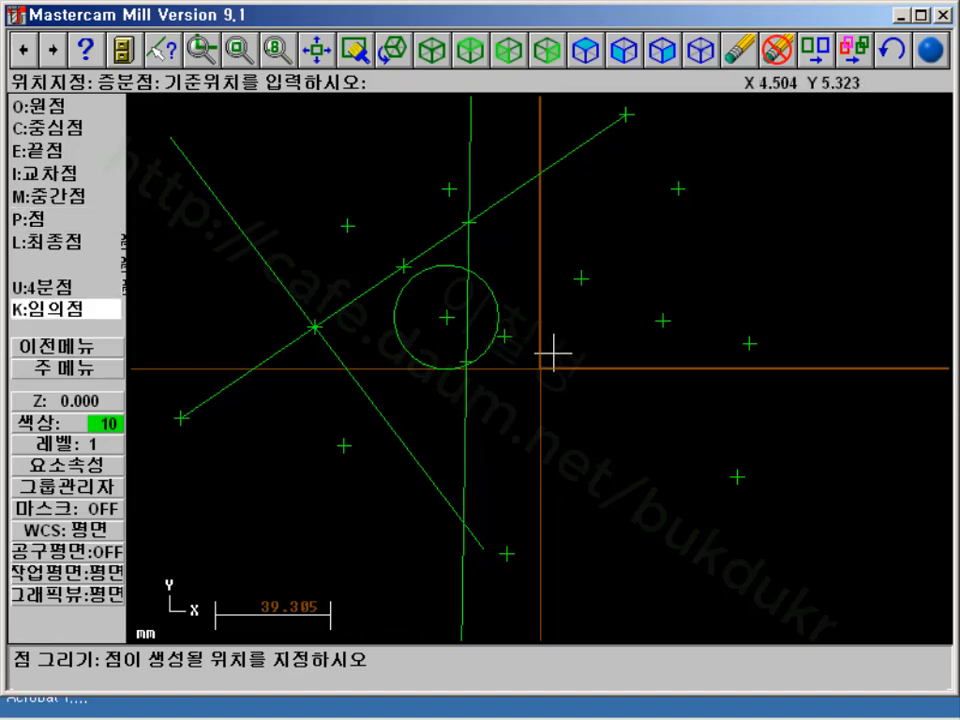
pyautogui.click(505, 337)
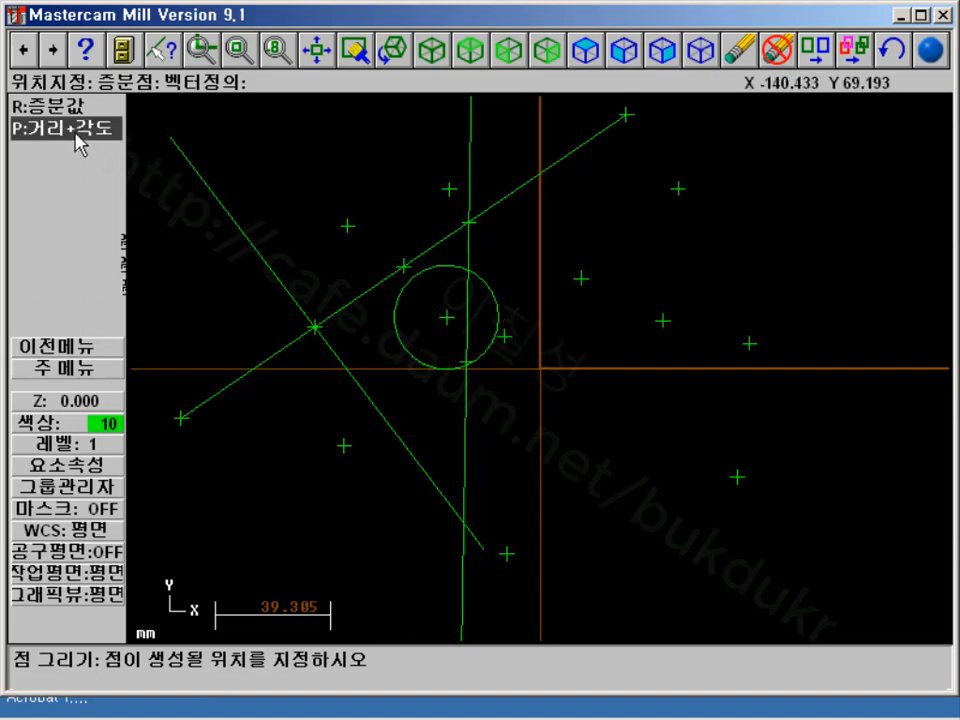
pyautogui.click(73, 110)
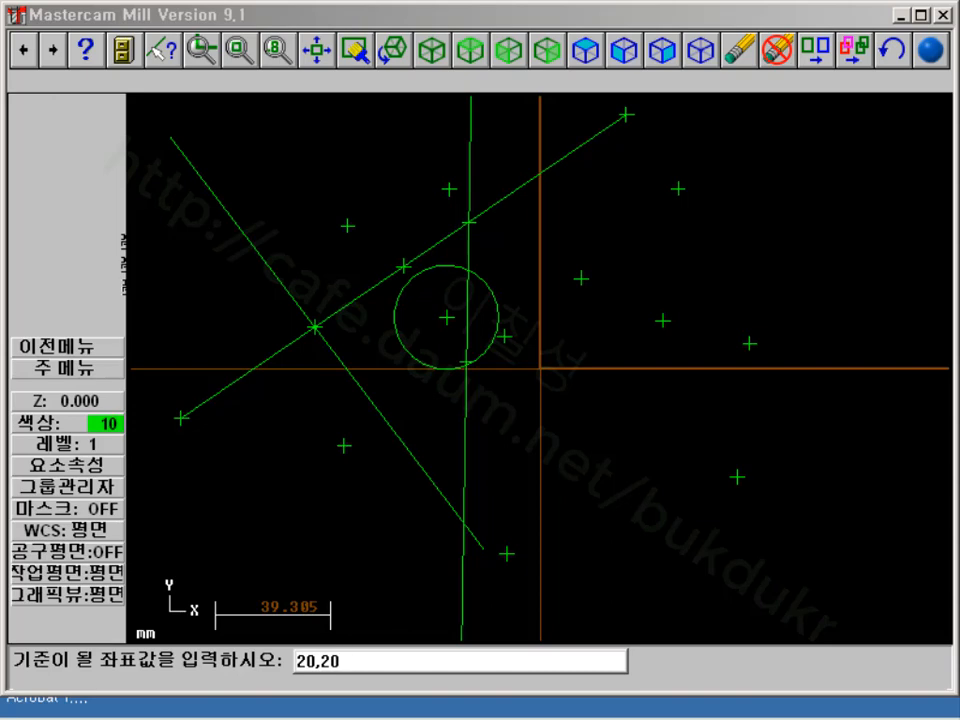
pyautogui.press('Return')
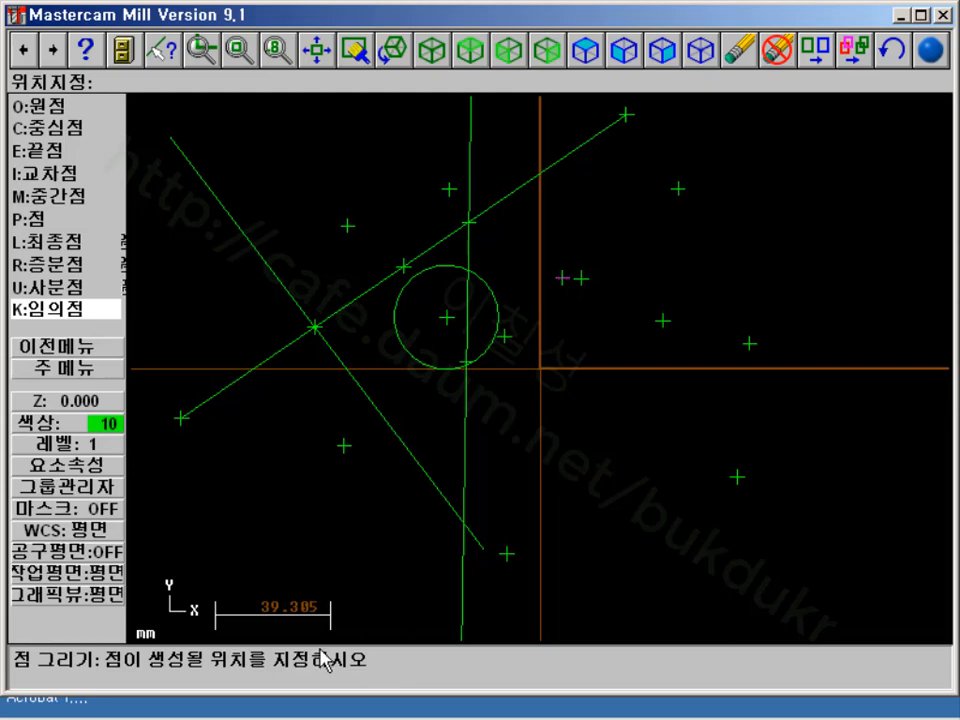
# Add a horizontal dimension between the base point beside the circle and the offset point, placed below both points
pyautogui.click(86, 368)
pyautogui.click(66, 130)
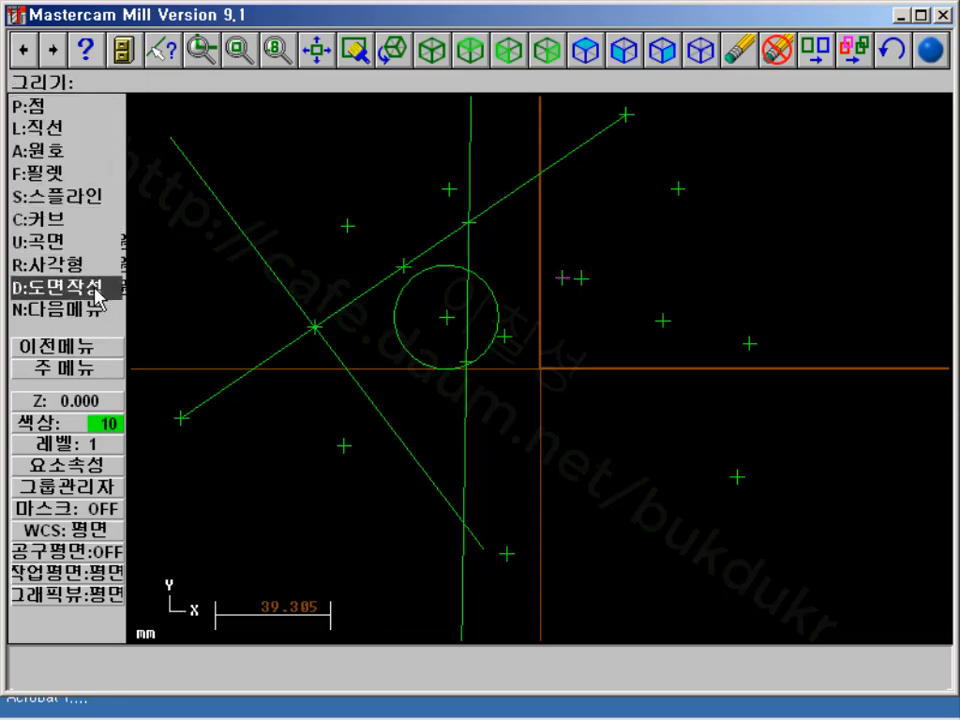
pyautogui.click(80, 286)
pyautogui.click(84, 135)
pyautogui.click(70, 122)
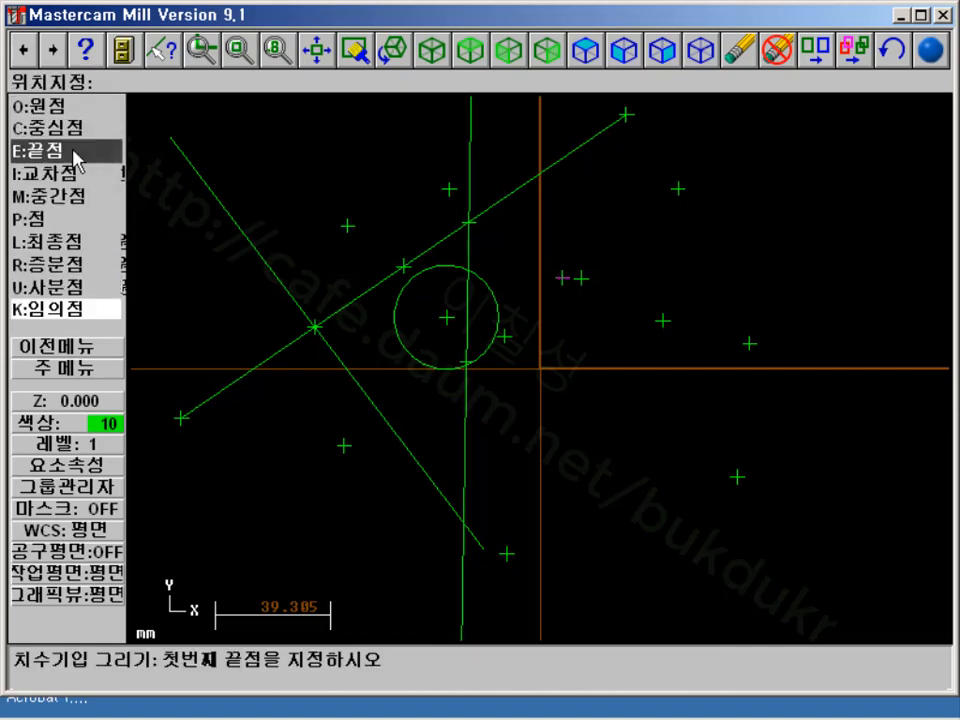
pyautogui.click(88, 285)
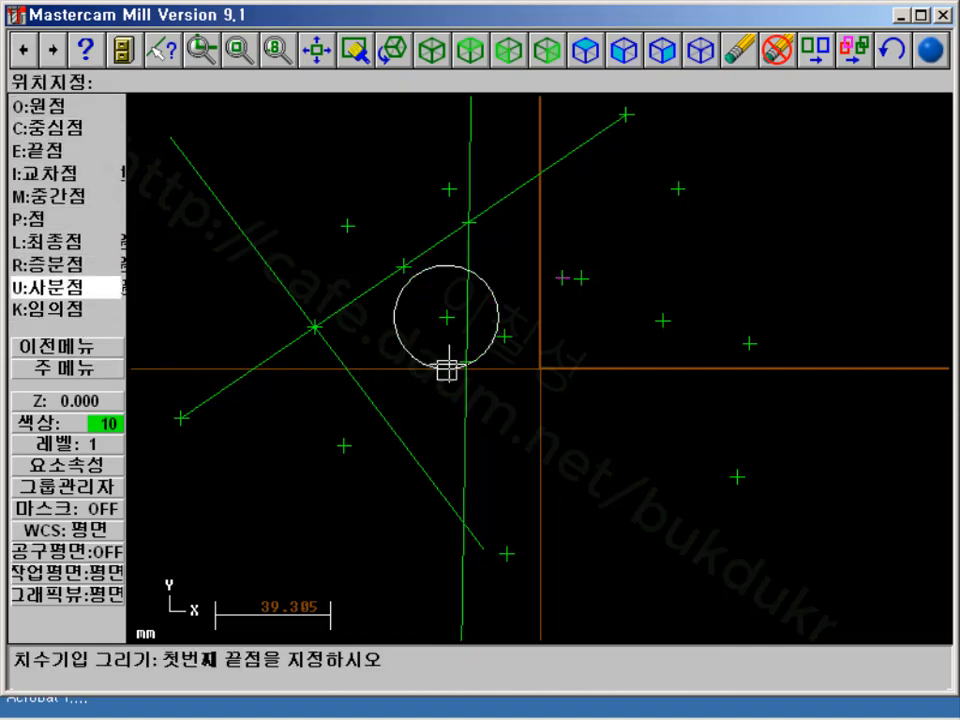
pyautogui.click(505, 337)
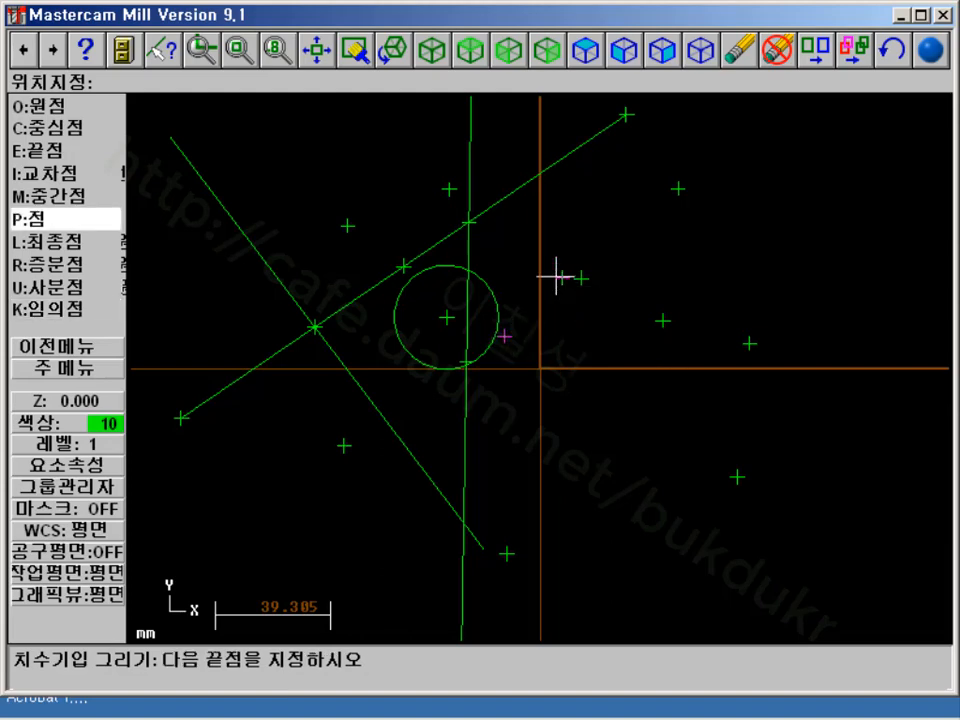
pyautogui.click(562, 278)
pyautogui.click(532, 453)
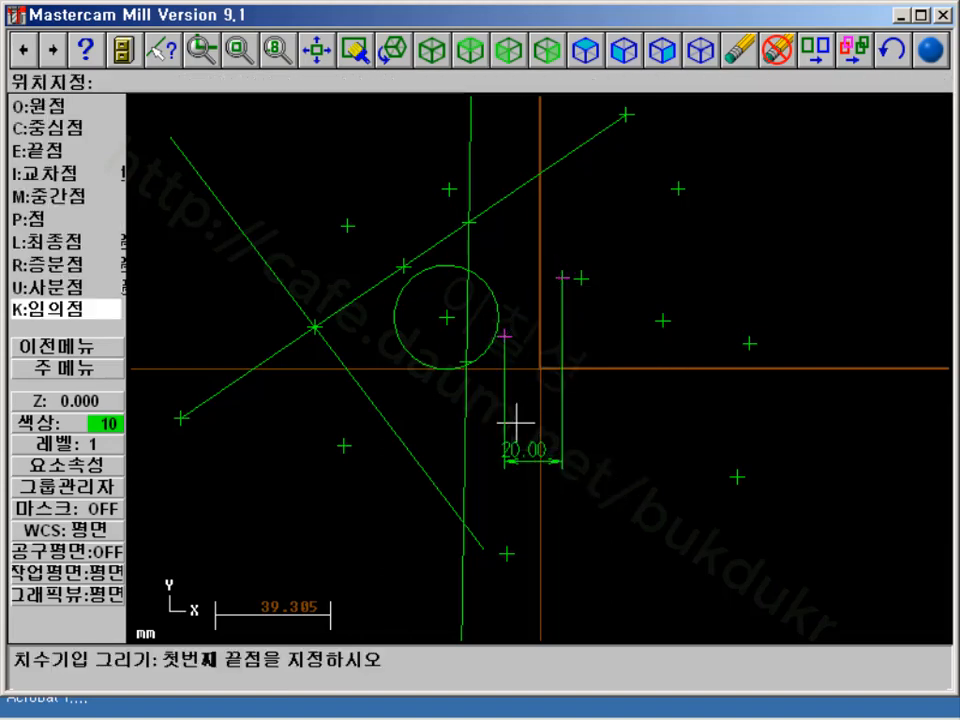
# Add a vertical dimension between the base point and the offset point, placed to the right of the offset point
pyautogui.click(104, 349)
pyautogui.click(75, 130)
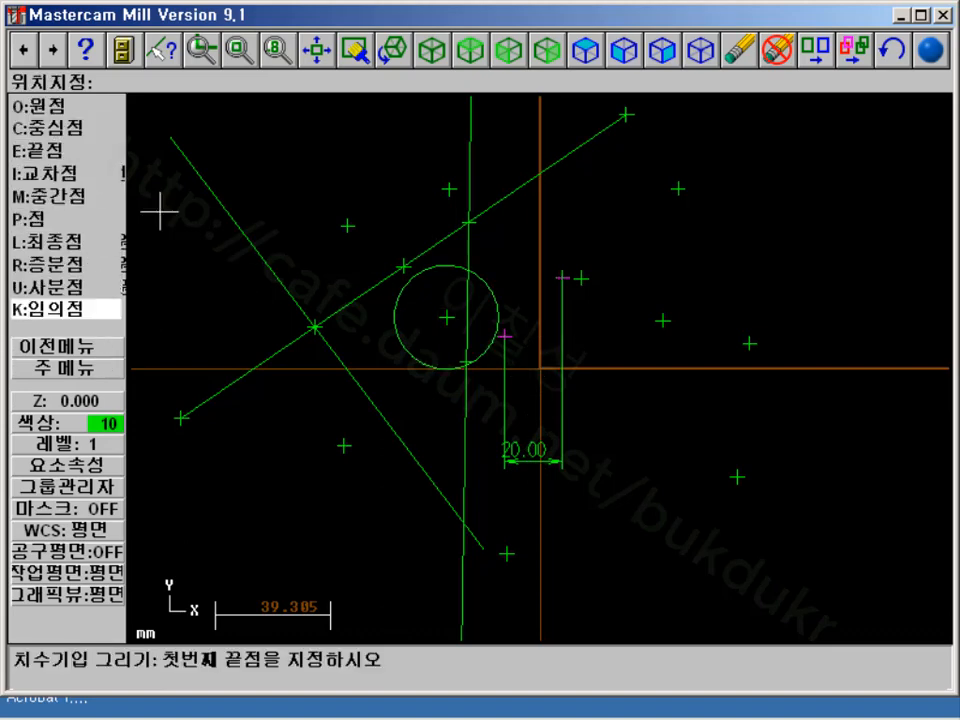
pyautogui.click(505, 337)
pyautogui.click(562, 277)
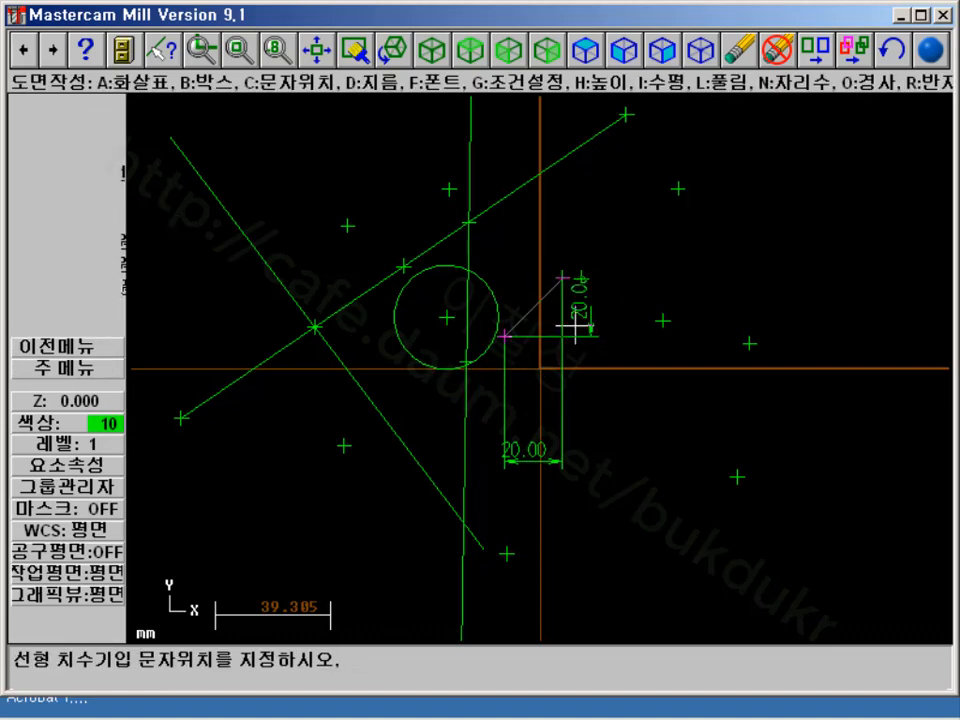
pyautogui.click(619, 308)
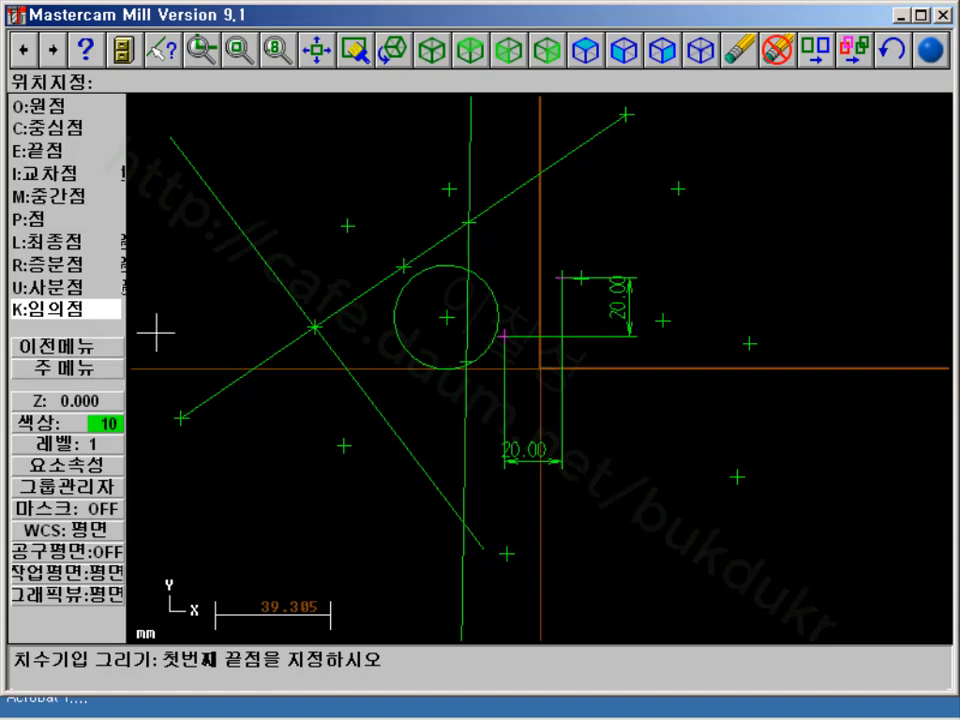
# Create a point at the circle's right quadrant with the quadrant position option
pyautogui.click(96, 369)
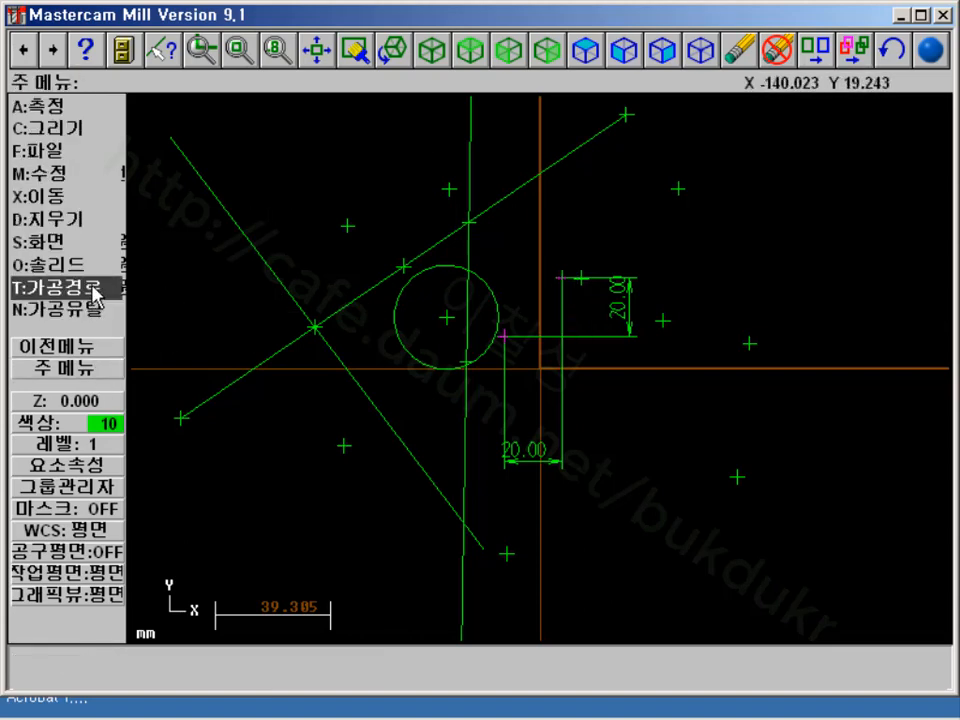
pyautogui.click(68, 128)
pyautogui.click(60, 105)
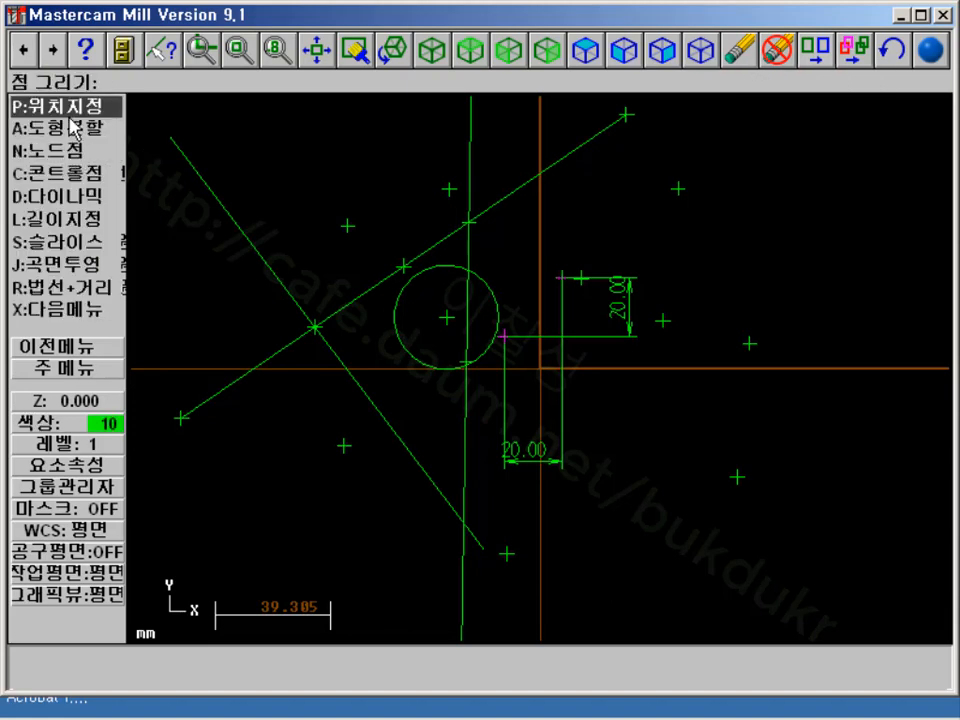
pyautogui.click(68, 106)
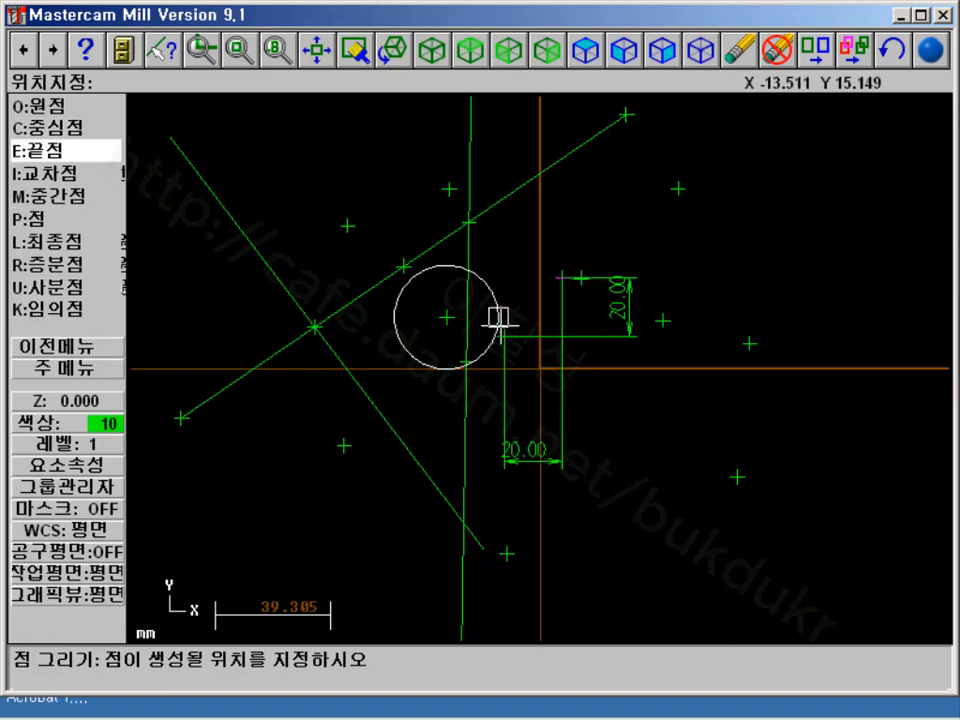
pyautogui.click(72, 290)
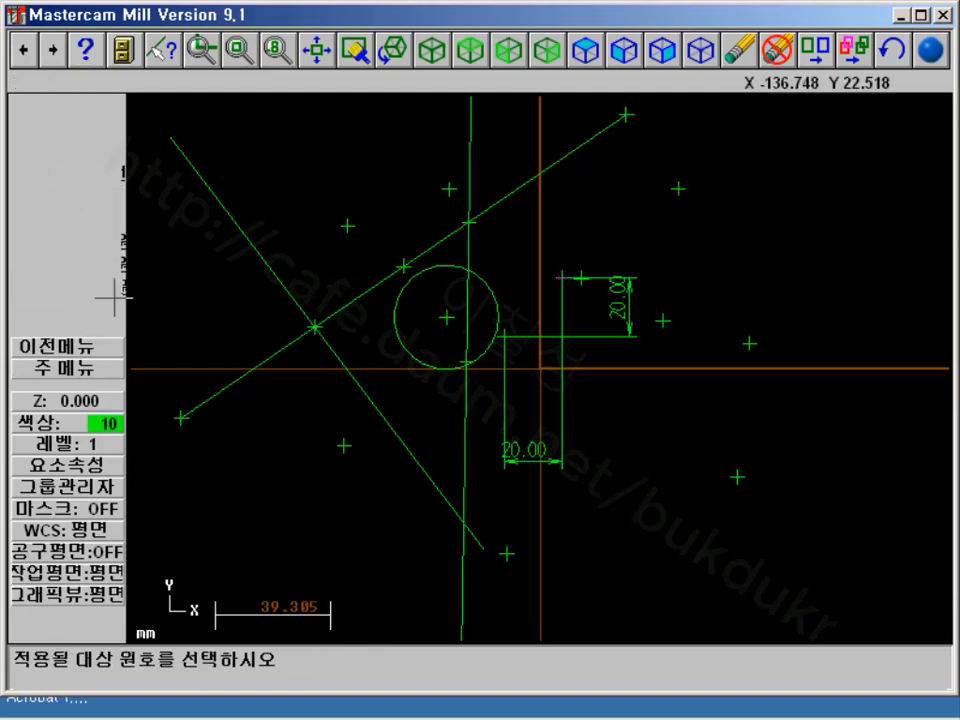
pyautogui.click(497, 317)
pyautogui.press('pageup')
pyautogui.press('pageup')
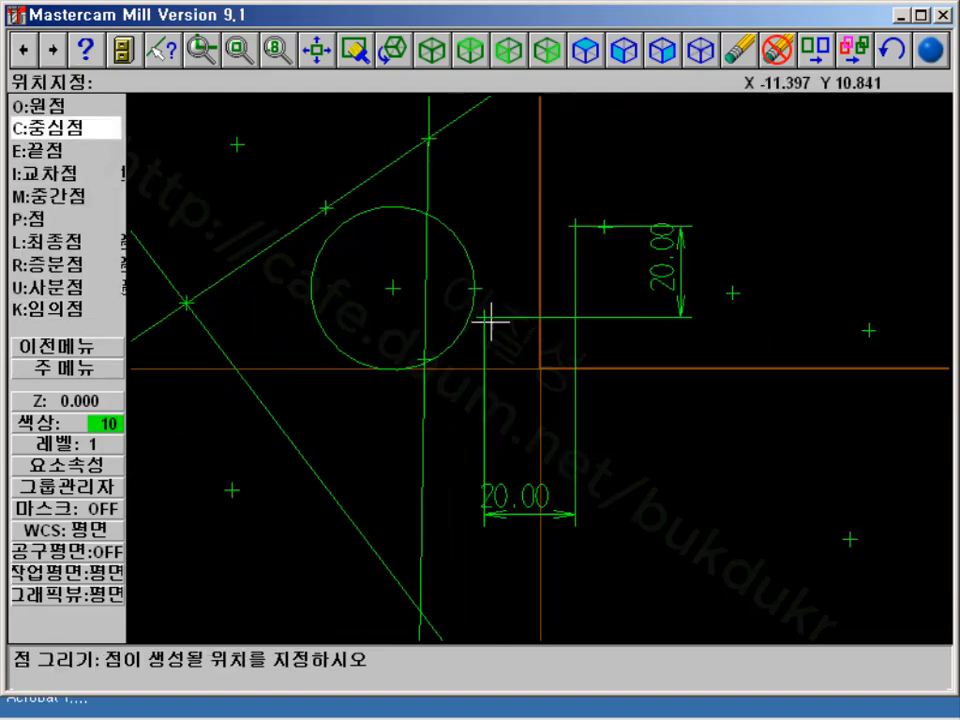
pyautogui.press('pageup')
pyautogui.press('c')
pyautogui.click(382, 162)
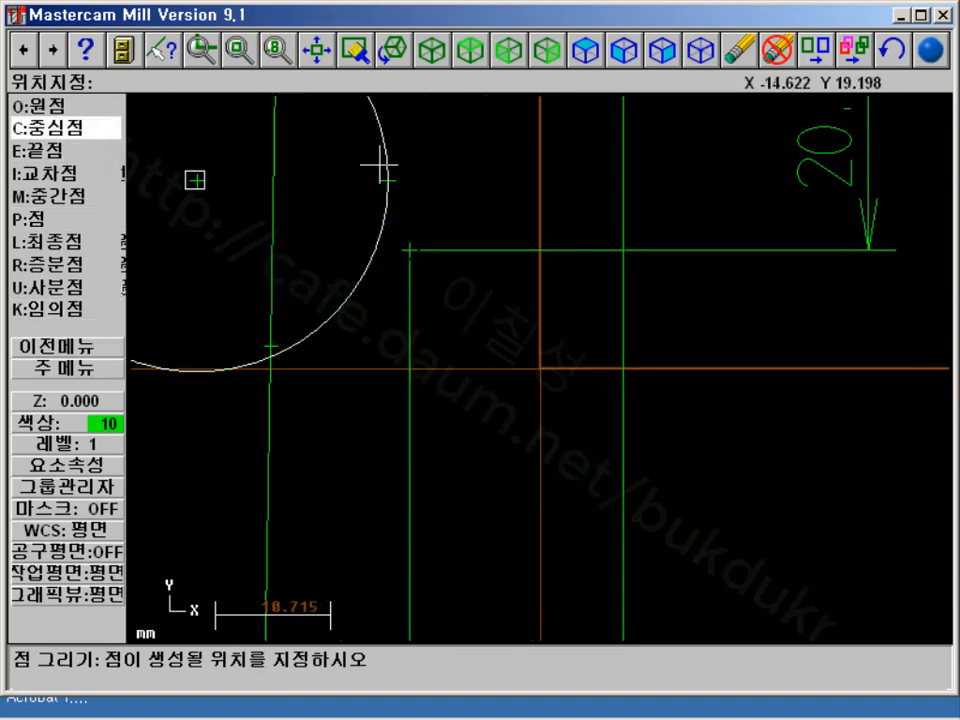
# Create a point at the circle's left quadrant with the quadrant position option
pyautogui.press('pagedown')
pyautogui.press('pagedown')
pyautogui.press('pagedown')
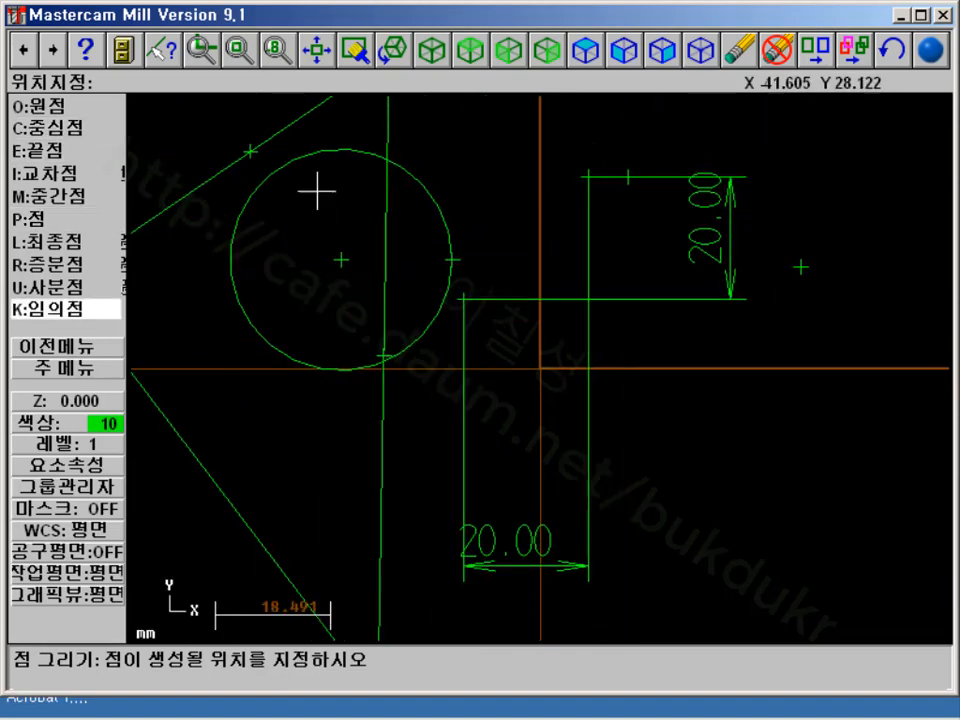
pyautogui.click(68, 287)
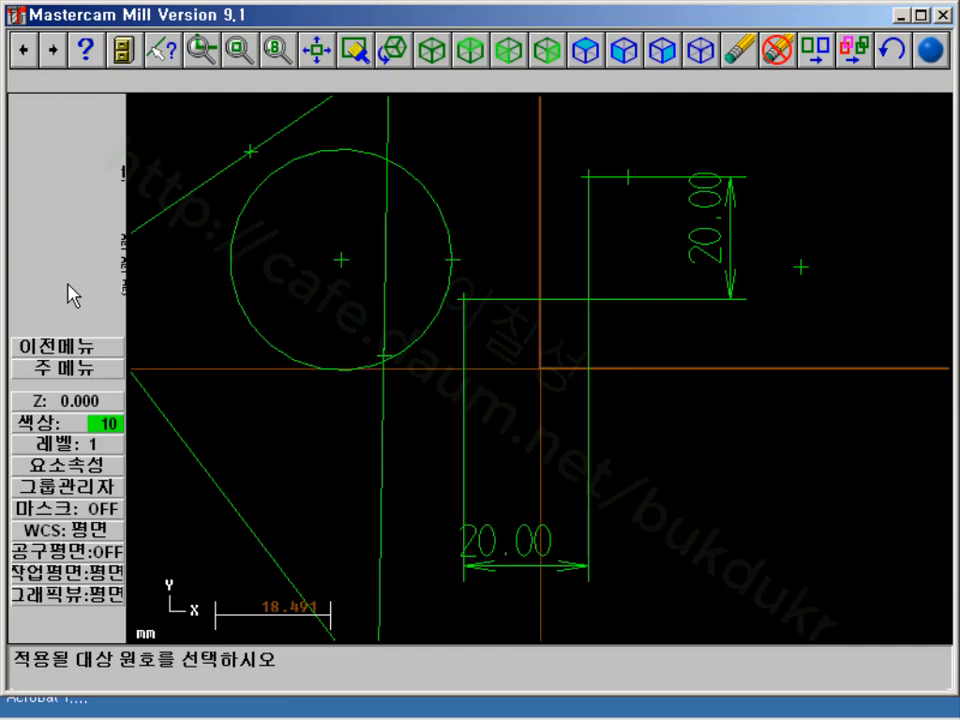
pyautogui.click(236, 281)
pyautogui.press('pageup')
pyautogui.scroll(-7, 201, 251)
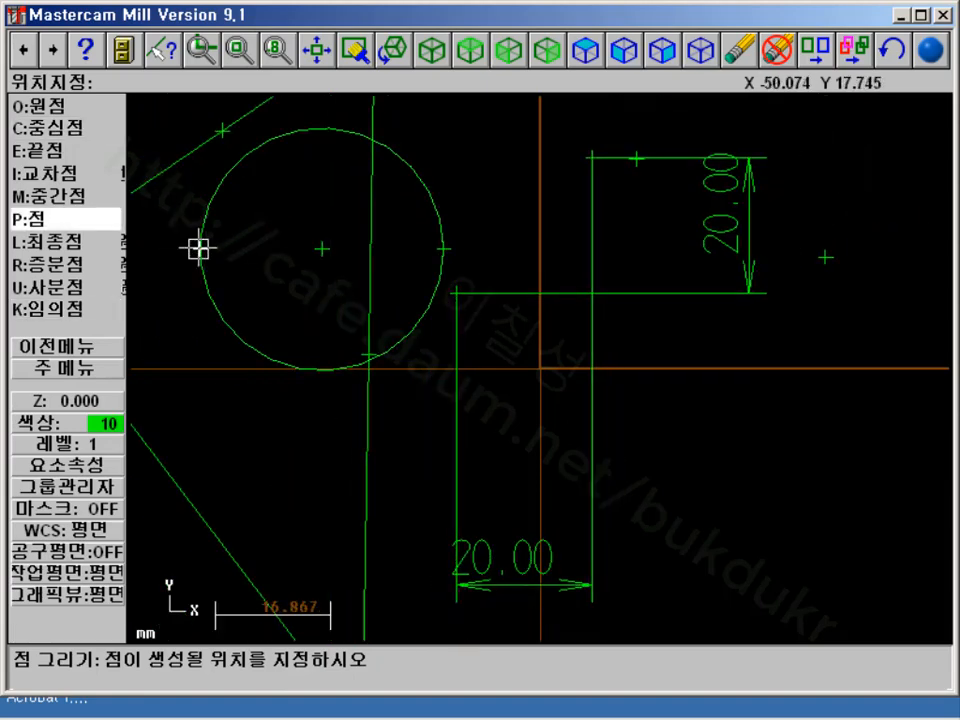
# Place four points at arbitrary positions in a loose row just below the circle and the horizontal axis, using the arbitrary-point option
pyautogui.click(71, 312)
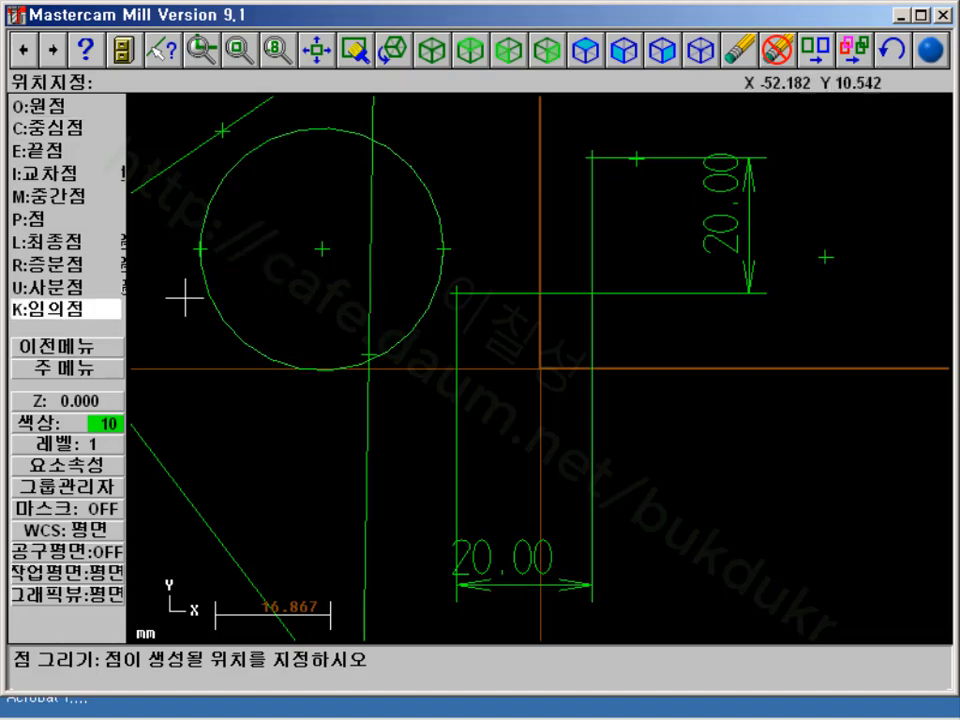
pyautogui.click(295, 473)
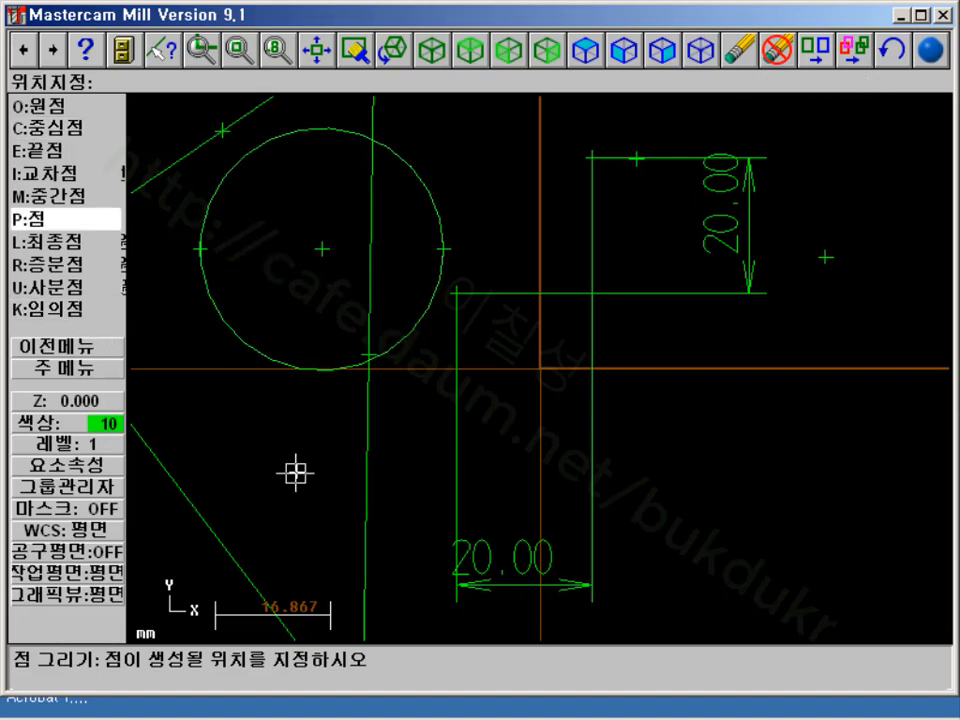
pyautogui.click(423, 426)
pyautogui.click(541, 388)
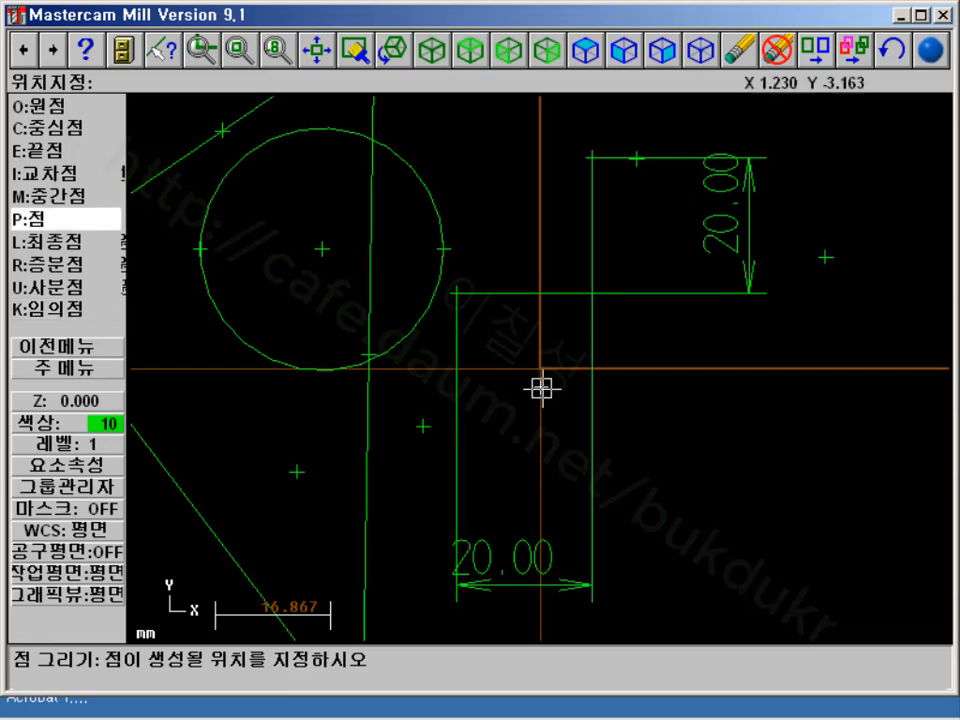
pyautogui.click(694, 438)
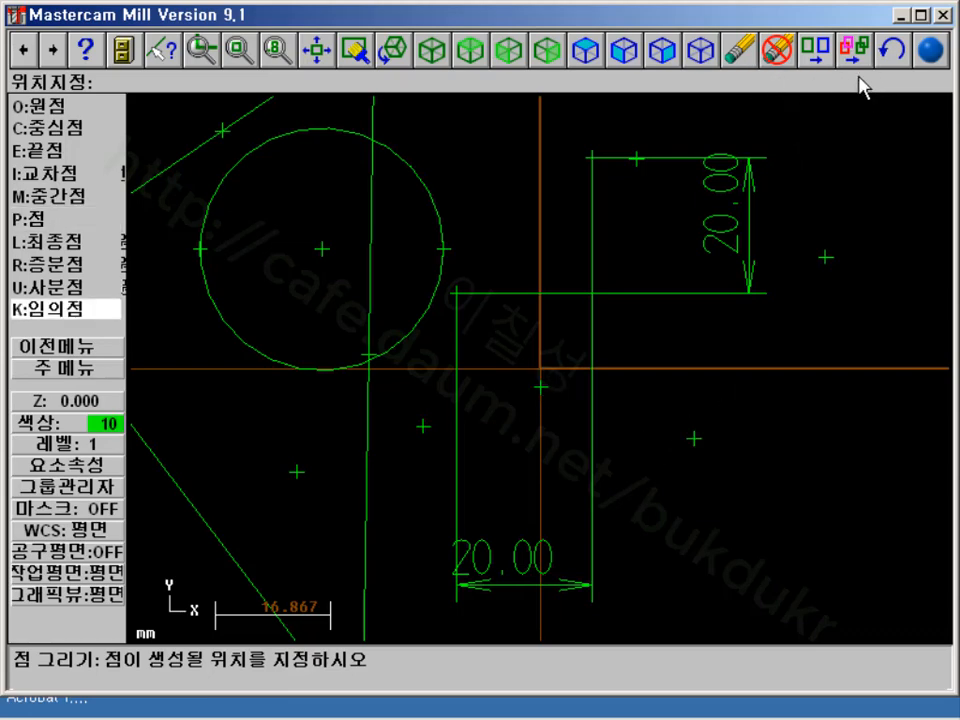
# Place three more arbitrary points above and to the right of the vertical dimension and one below the horizontal axis on the right
pyautogui.scroll(-4, 688, 281)
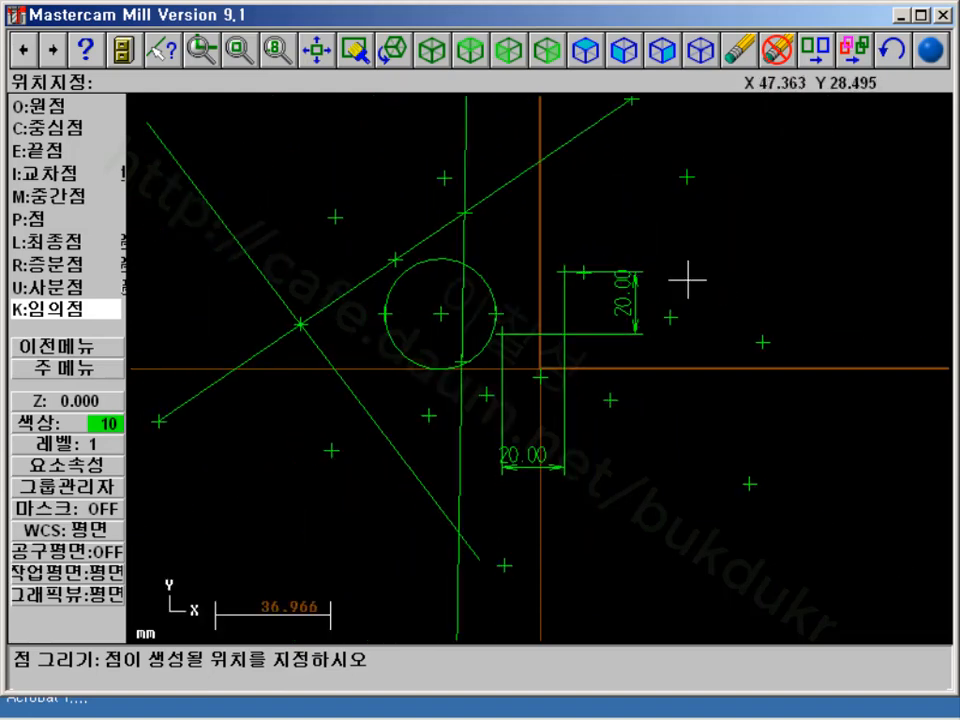
pyautogui.scroll(-2, 699, 394)
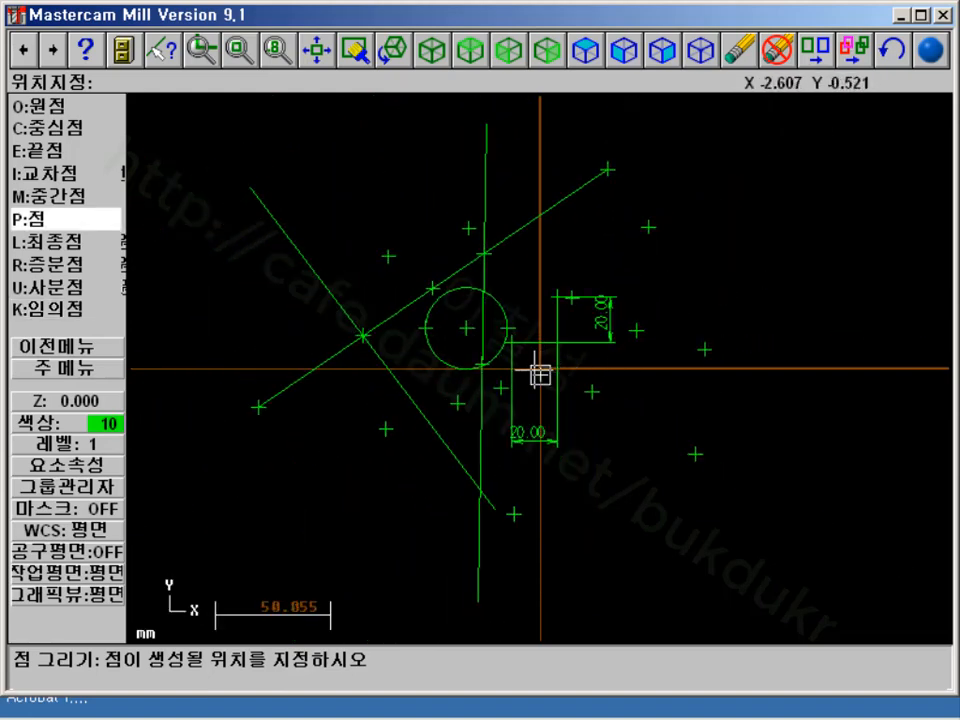
pyautogui.scroll(6, 540, 372)
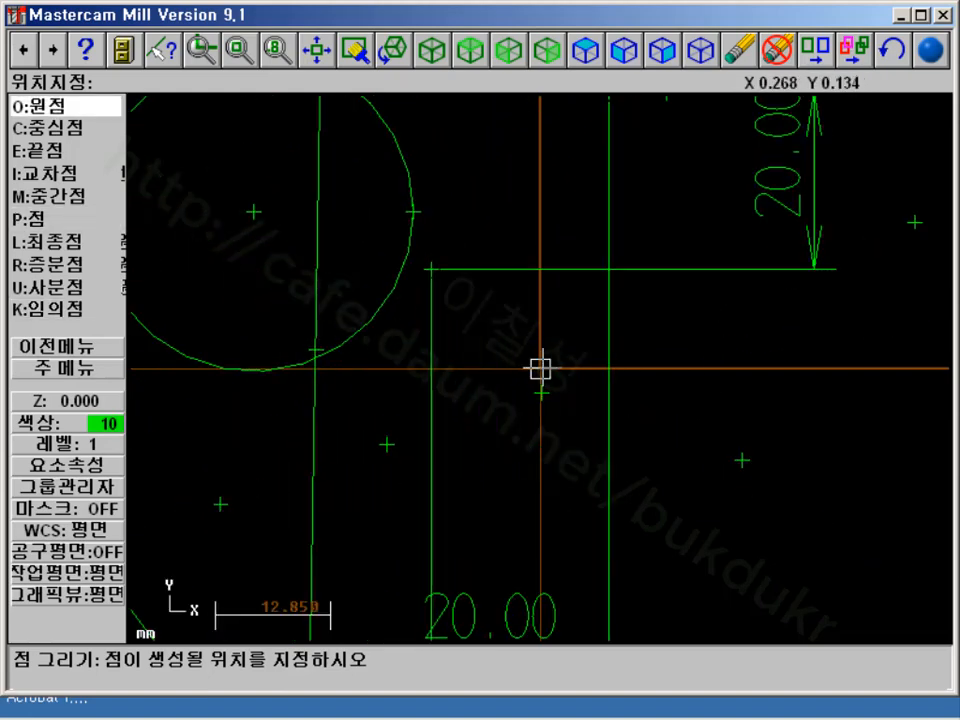
pyautogui.scroll(1, 540, 369)
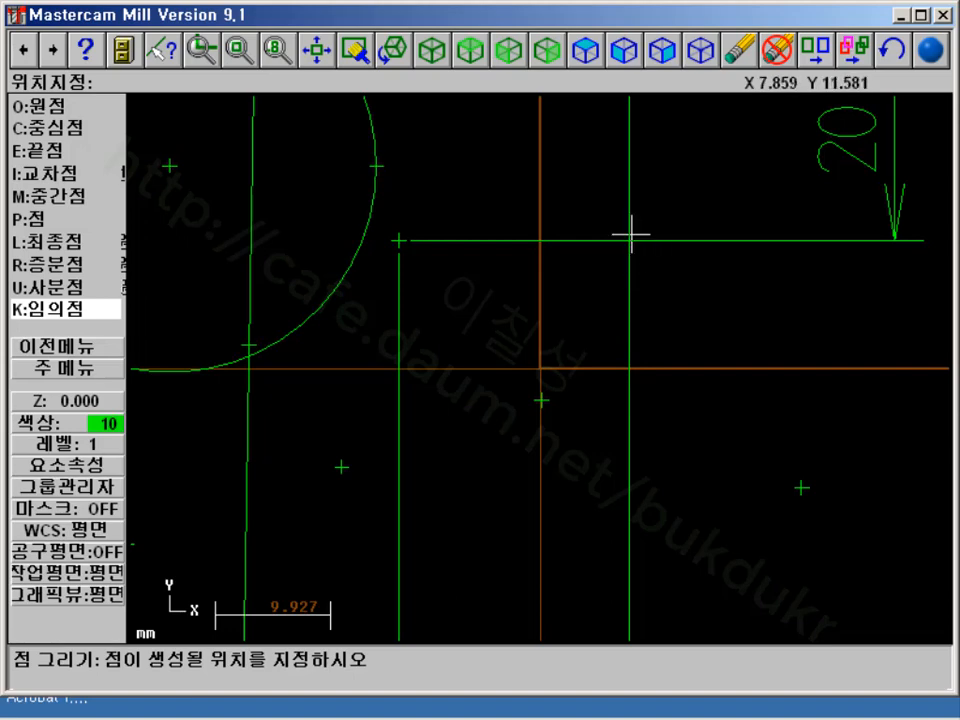
pyautogui.scroll(-3, 632, 240)
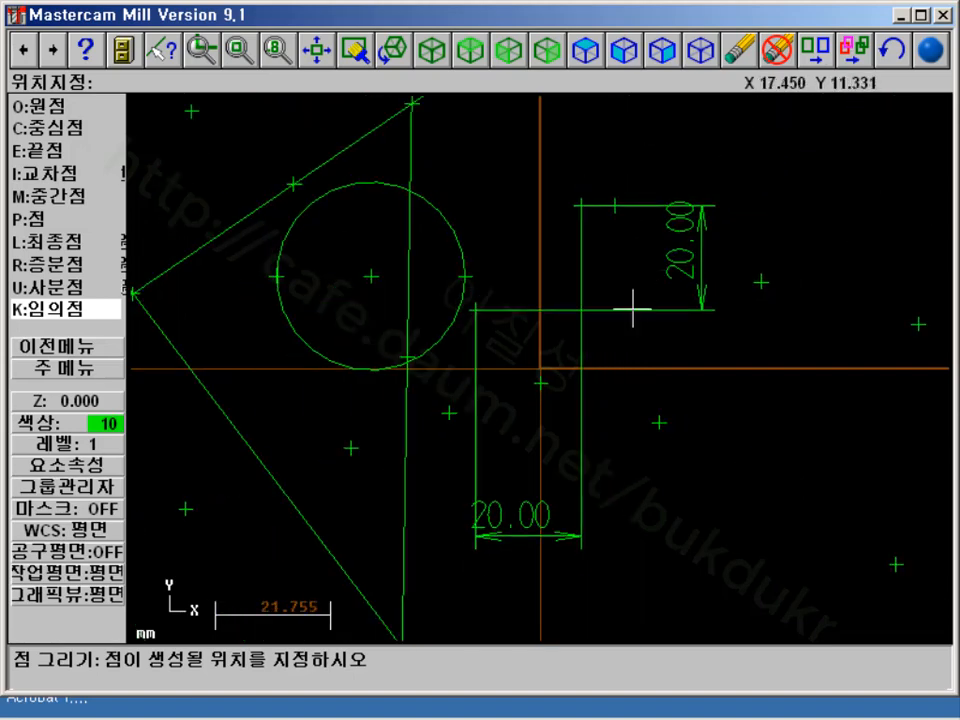
pyautogui.scroll(-1, 630, 308)
pyautogui.click(556, 160)
pyautogui.click(638, 157)
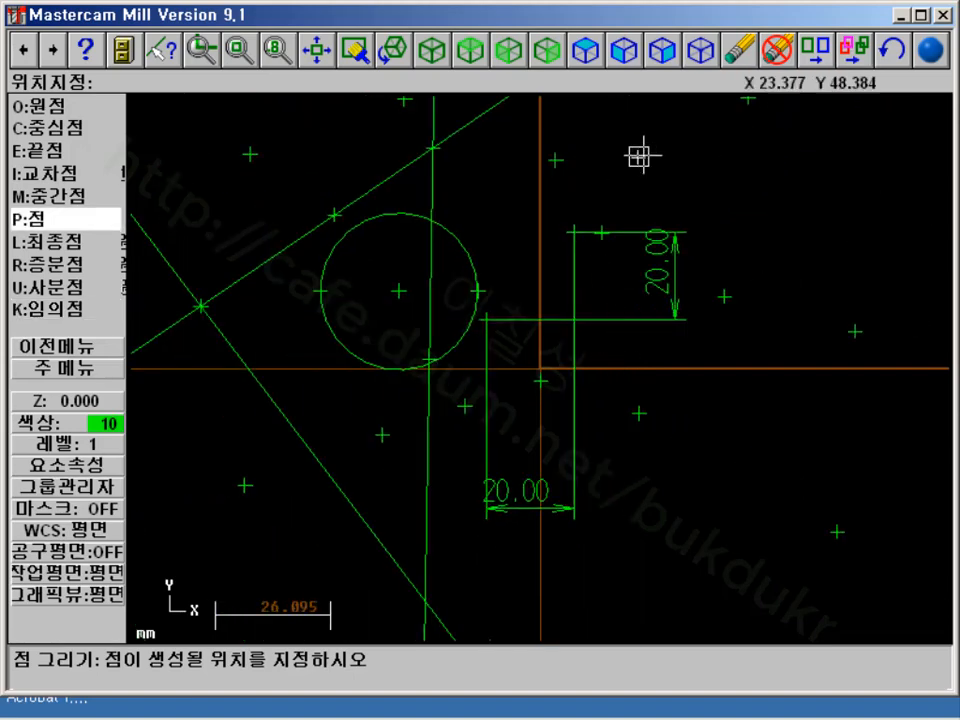
pyautogui.click(771, 214)
pyautogui.click(760, 432)
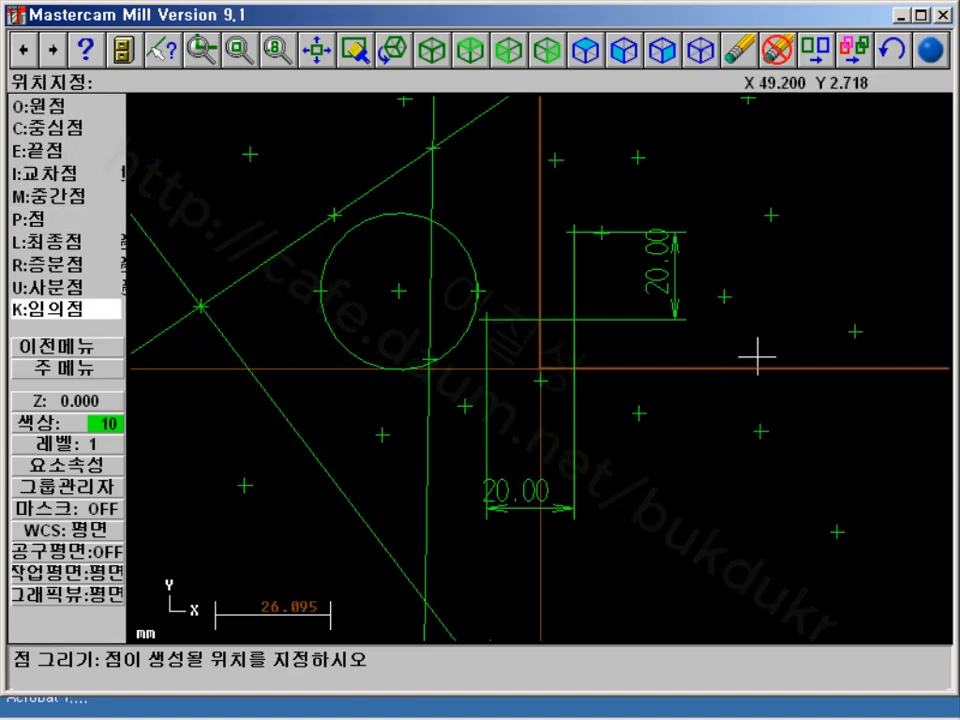
# Create points at the coordinates 100,100 and 100,50 by entering their values
pyautogui.scroll(-1, 603, 374)
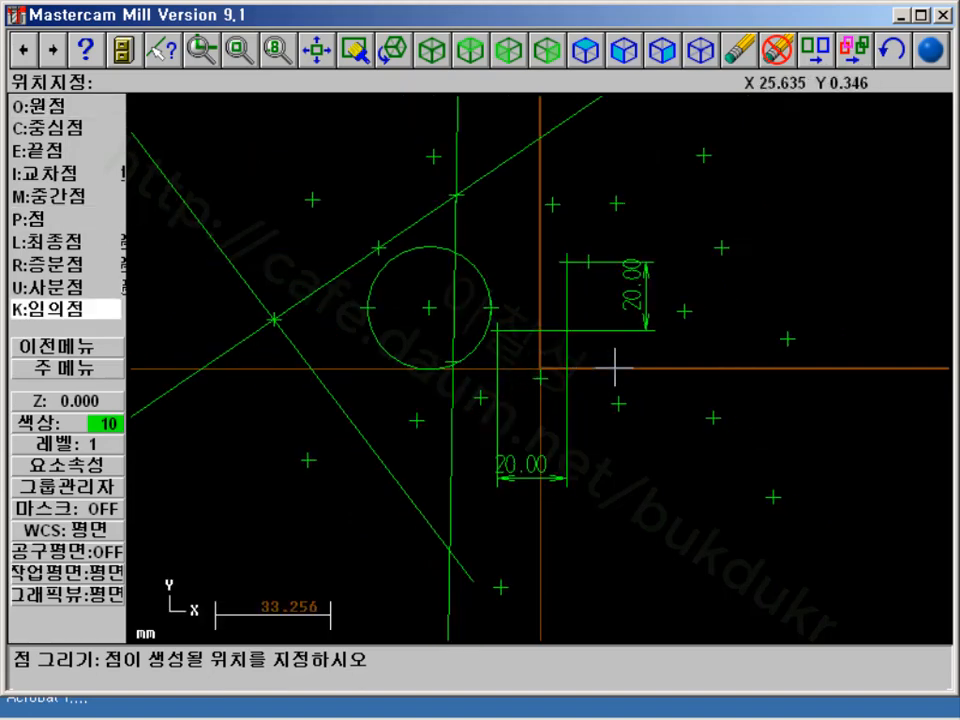
pyautogui.scroll(-3, 866, 137)
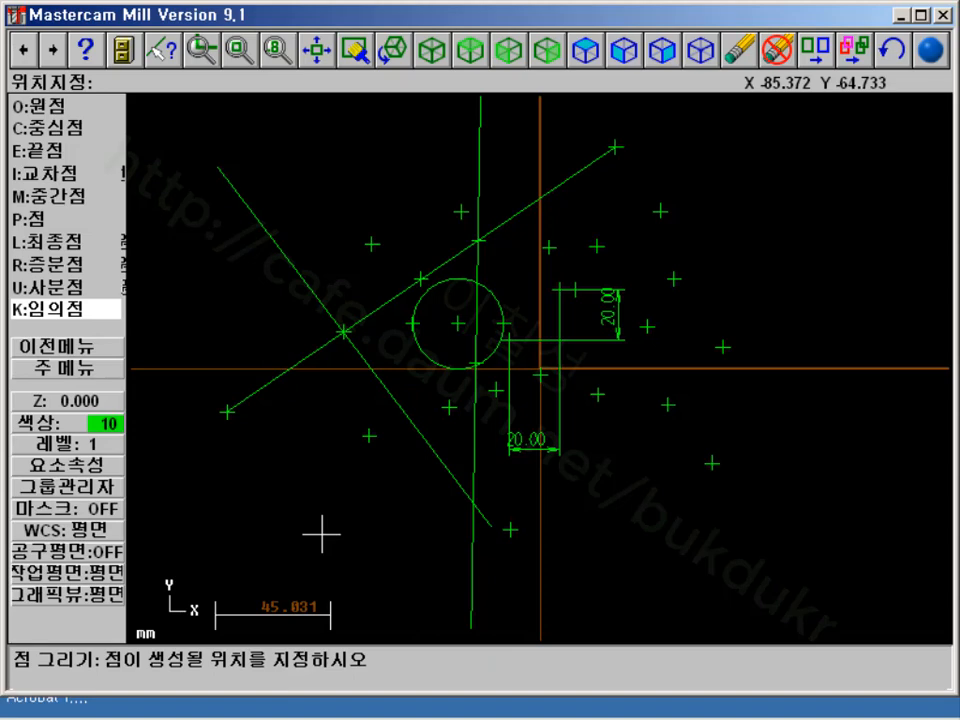
pyautogui.write('100,')
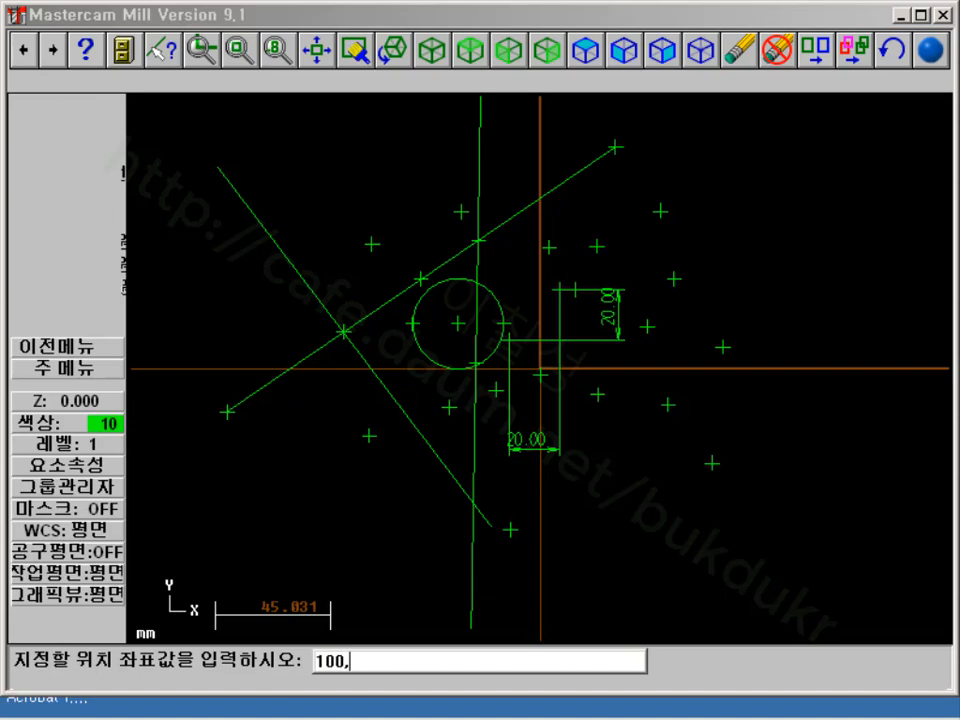
pyautogui.write('100')
pyautogui.press('Return')
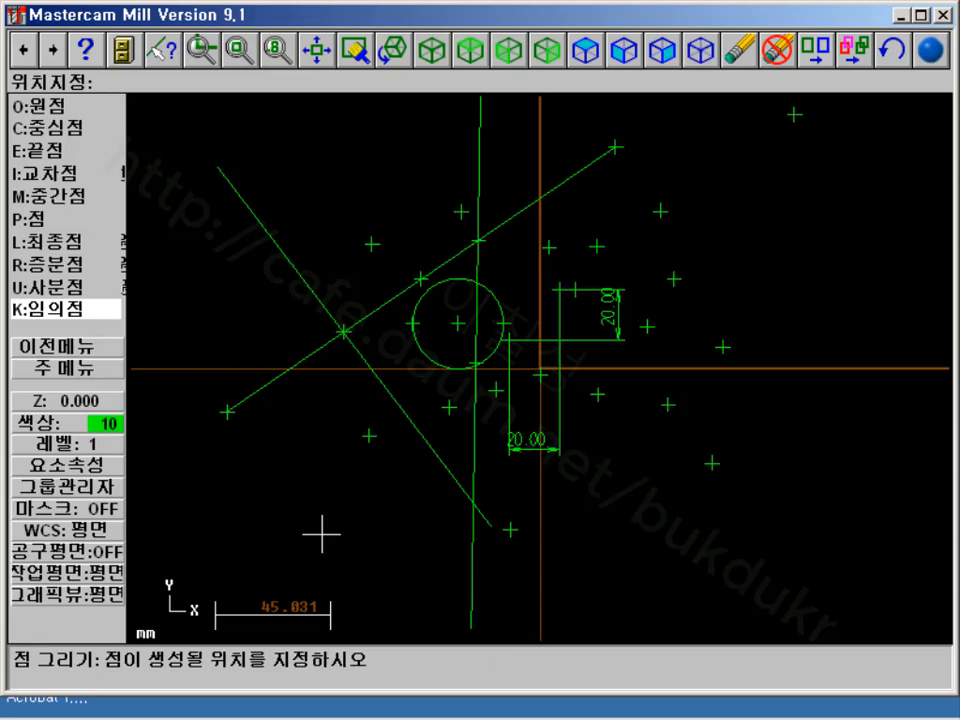
pyautogui.write('100')
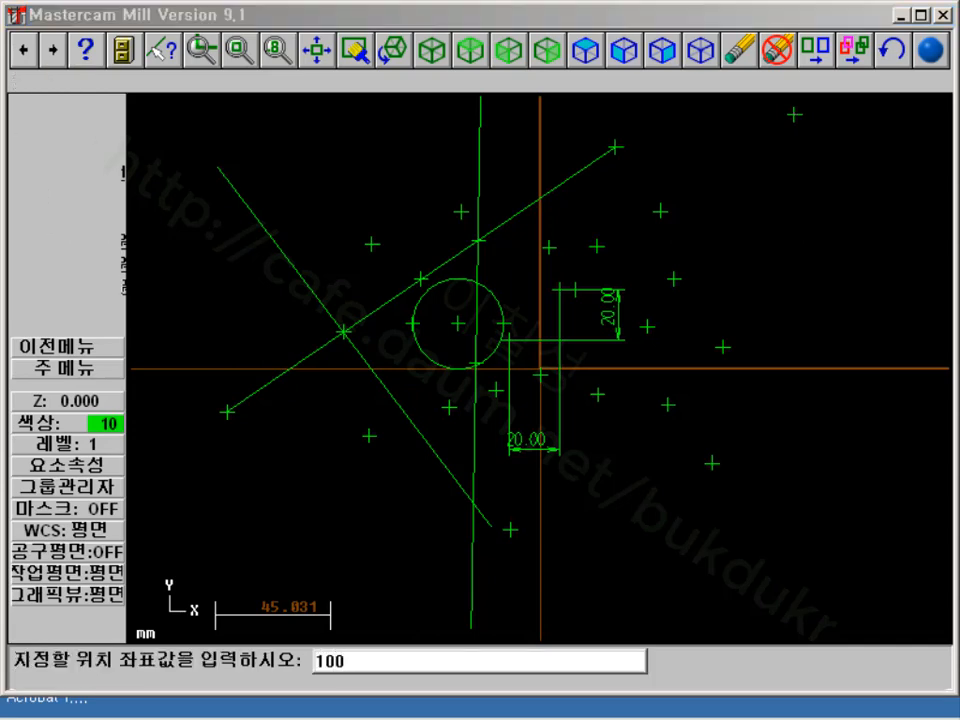
pyautogui.write(',50')
pyautogui.press('Return')
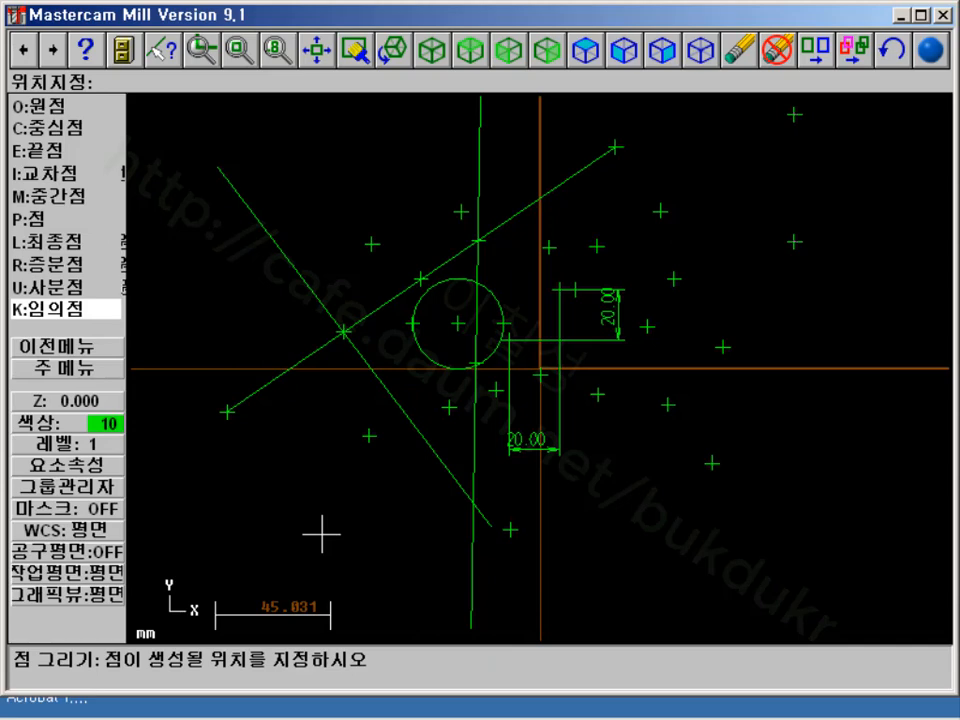
# Create a point at X100Y25 using axis letters and another at 100,25+25+25 using a sum expression
pyautogui.write('X100')
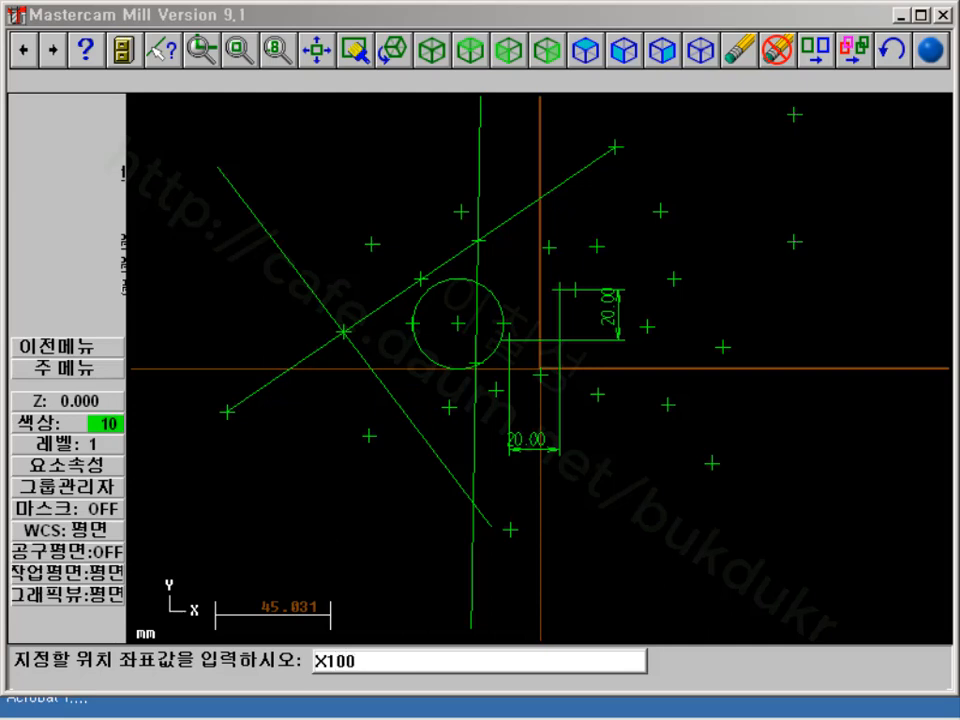
pyautogui.write('y25')
pyautogui.press('Return')
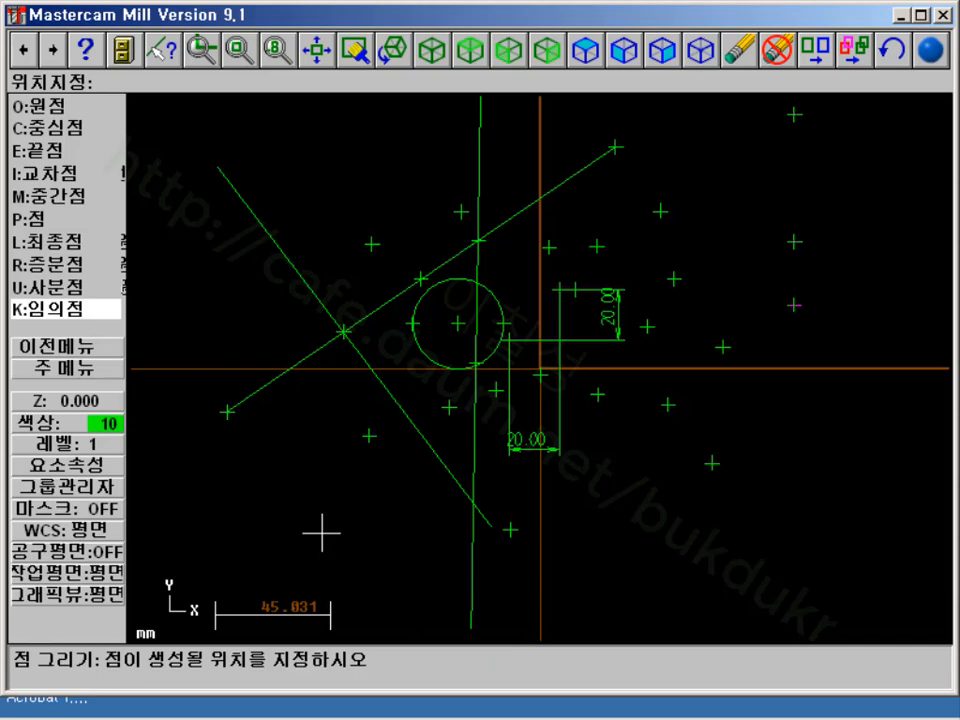
pyautogui.write('100')
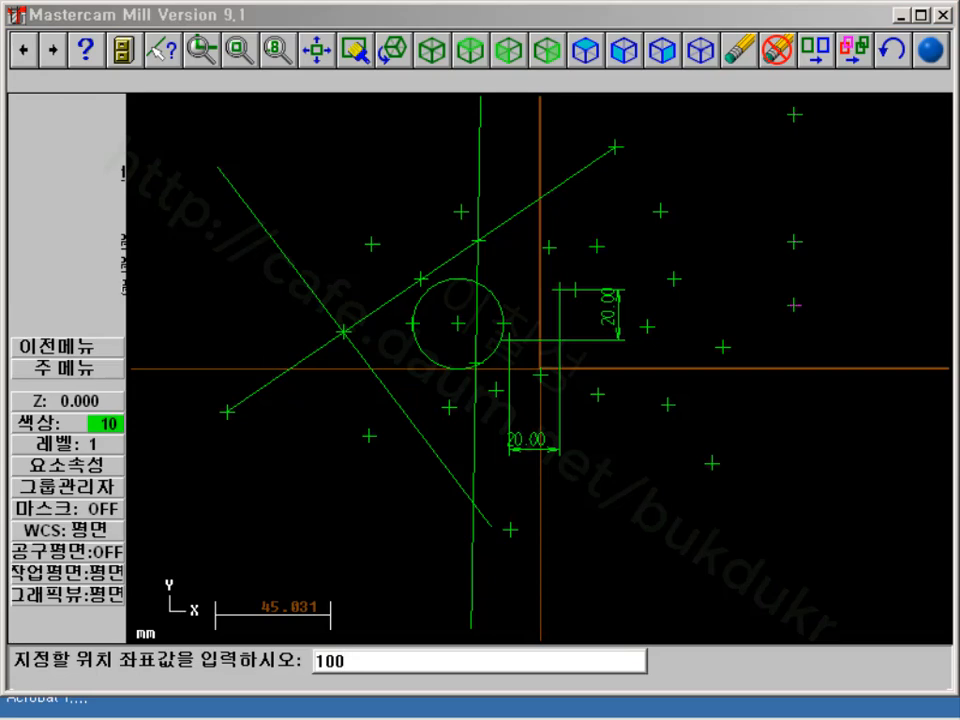
pyautogui.write(',25')
pyautogui.write('+25+25')
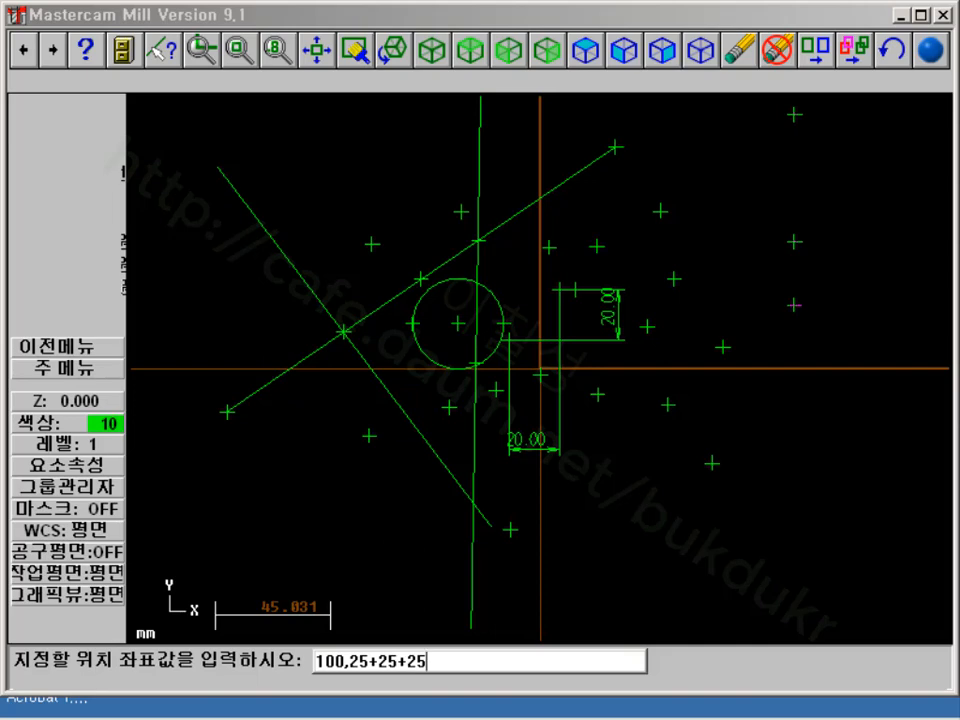
pyautogui.press('Return')
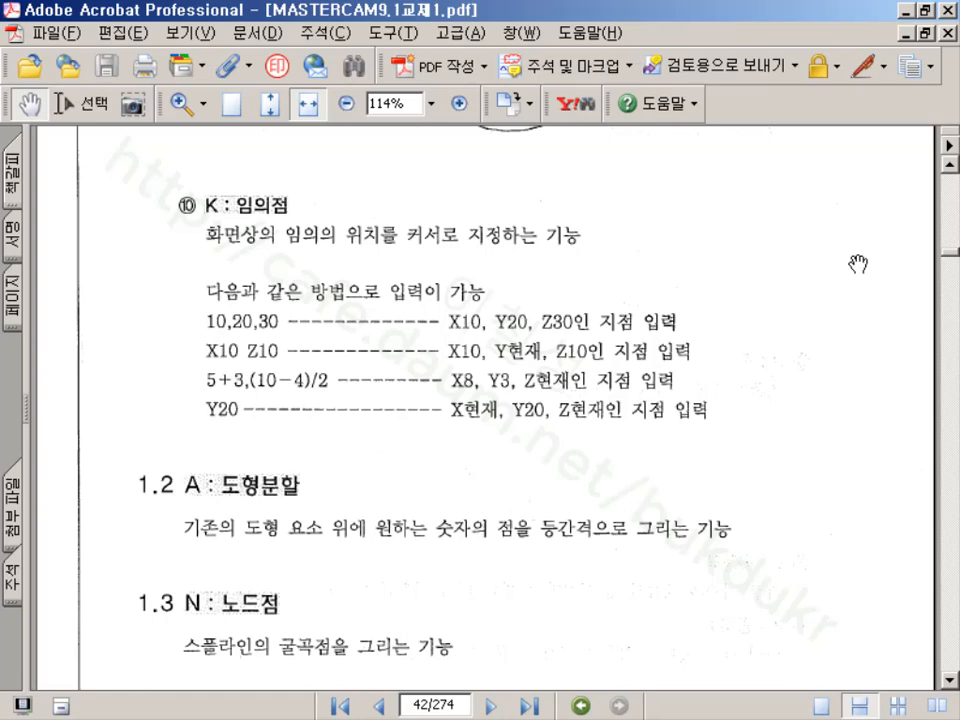
# Put away the PDF manual in Adobe Acrobat and switch back to the Mastercam drawing
pyautogui.click(908, 11)
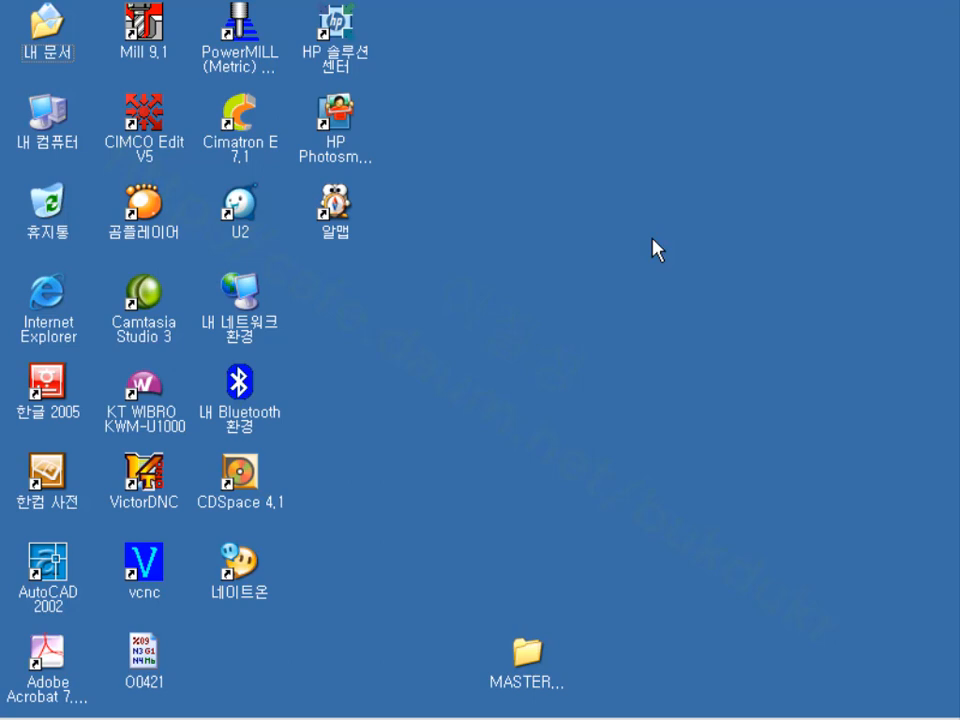
pyautogui.doubleClick(232, 40)
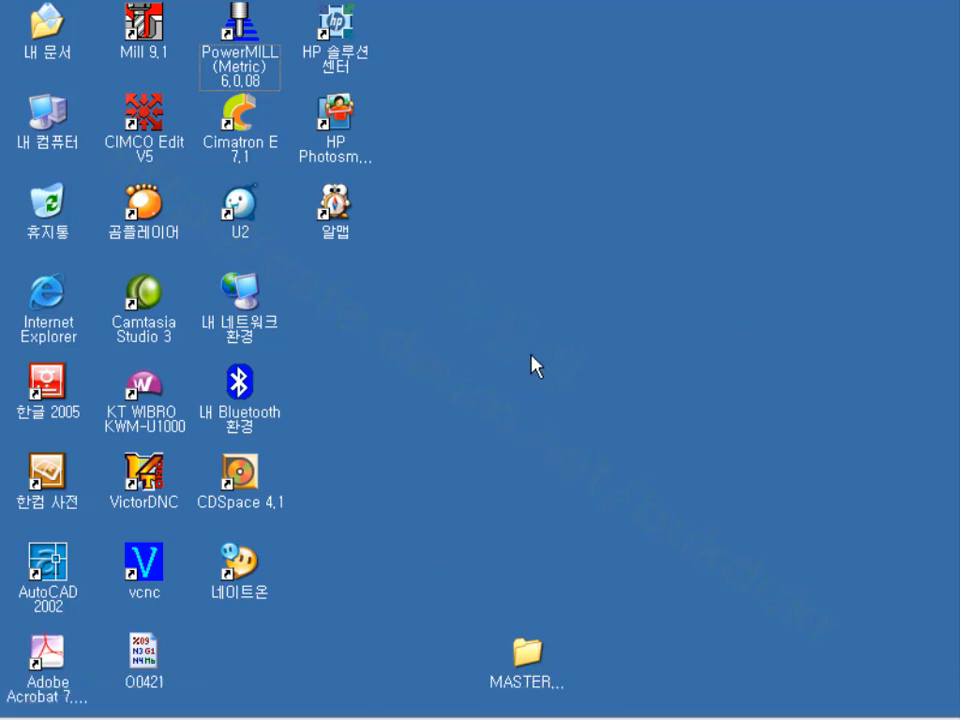
pyautogui.click(555, 706)
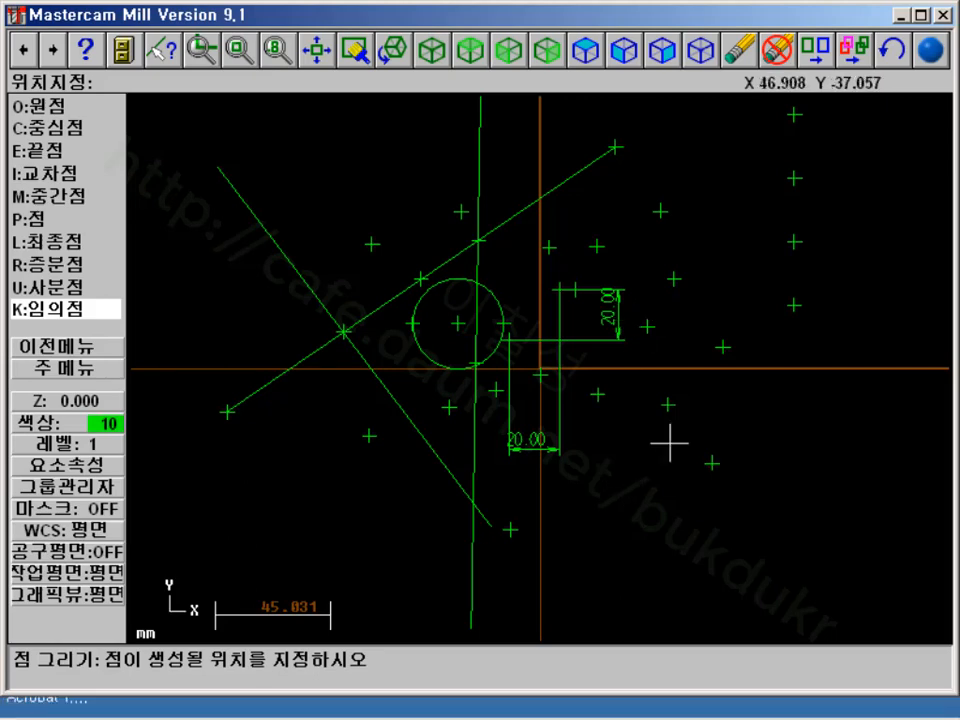
pyautogui.press('p')
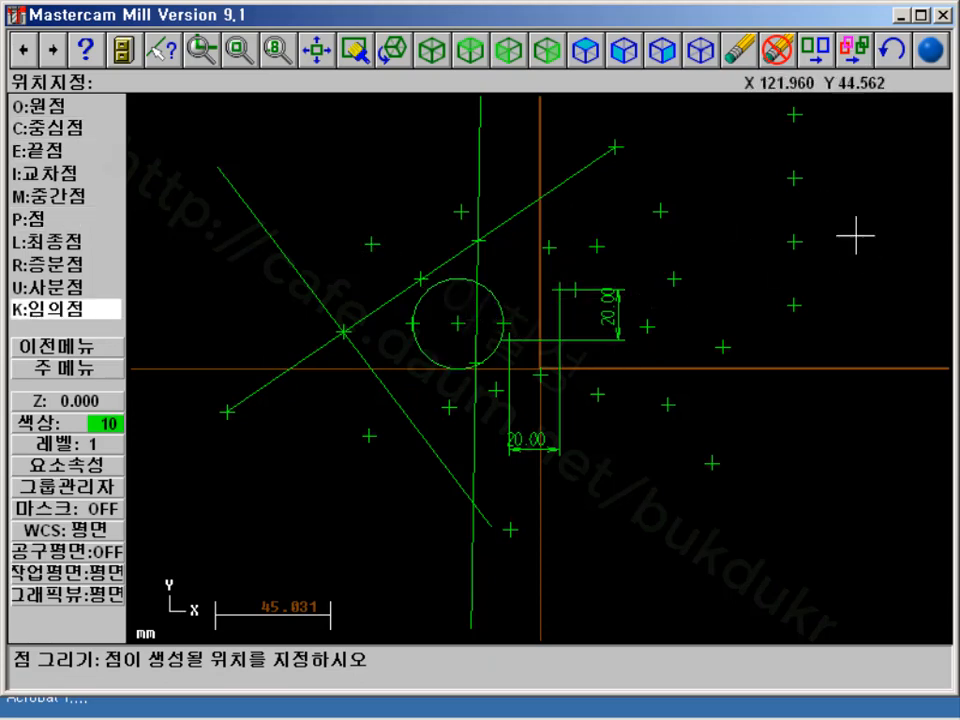
pyautogui.click(899, 15)
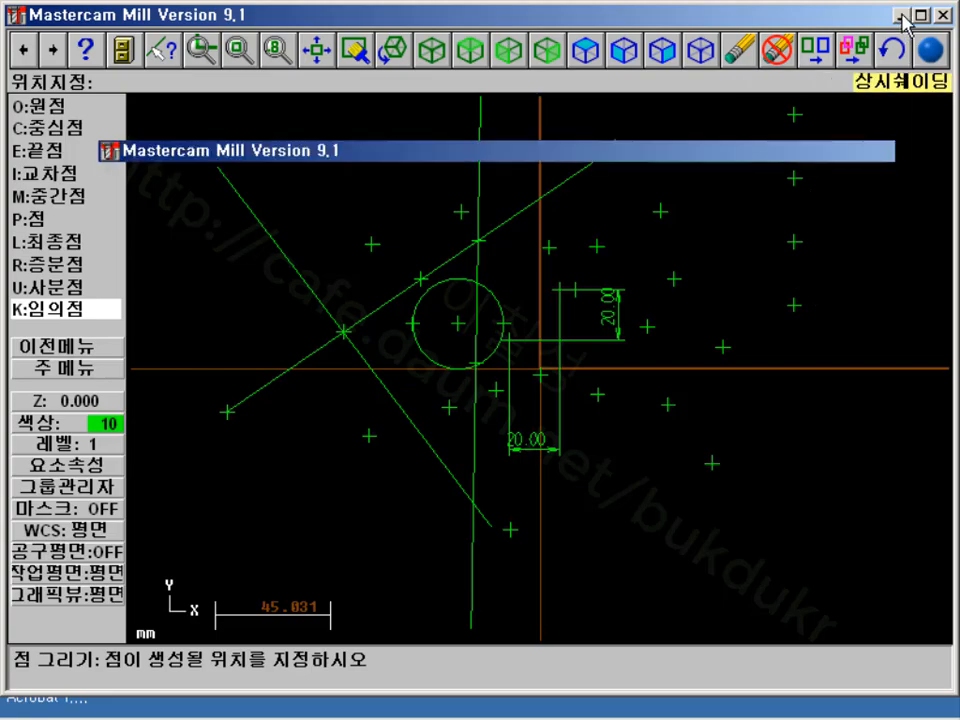
pyautogui.rightClick(558, 194)
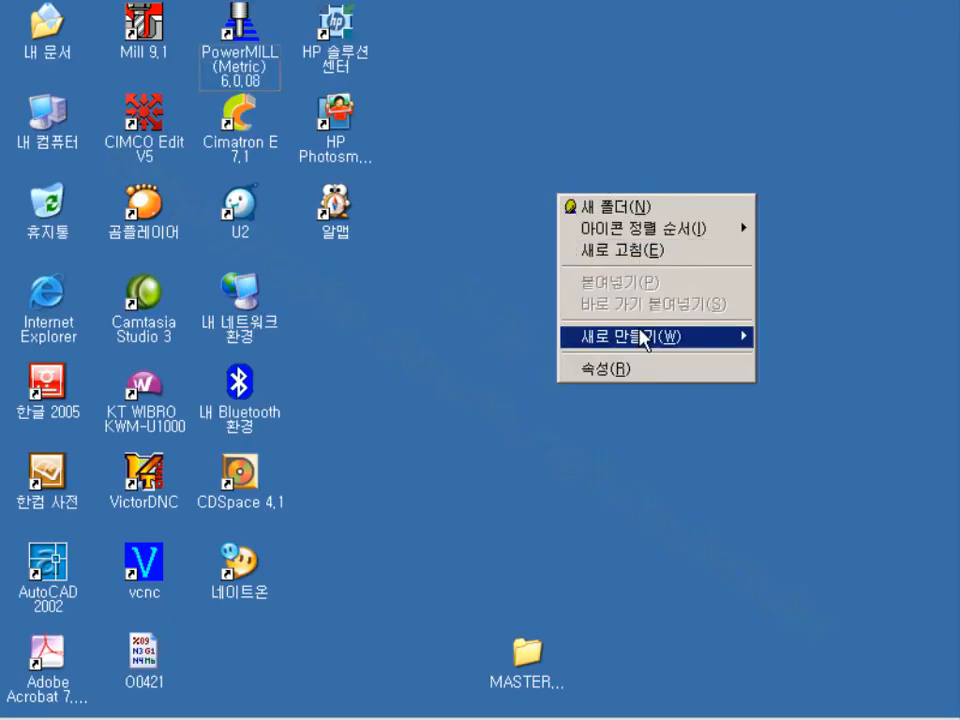
pyautogui.click(788, 92)
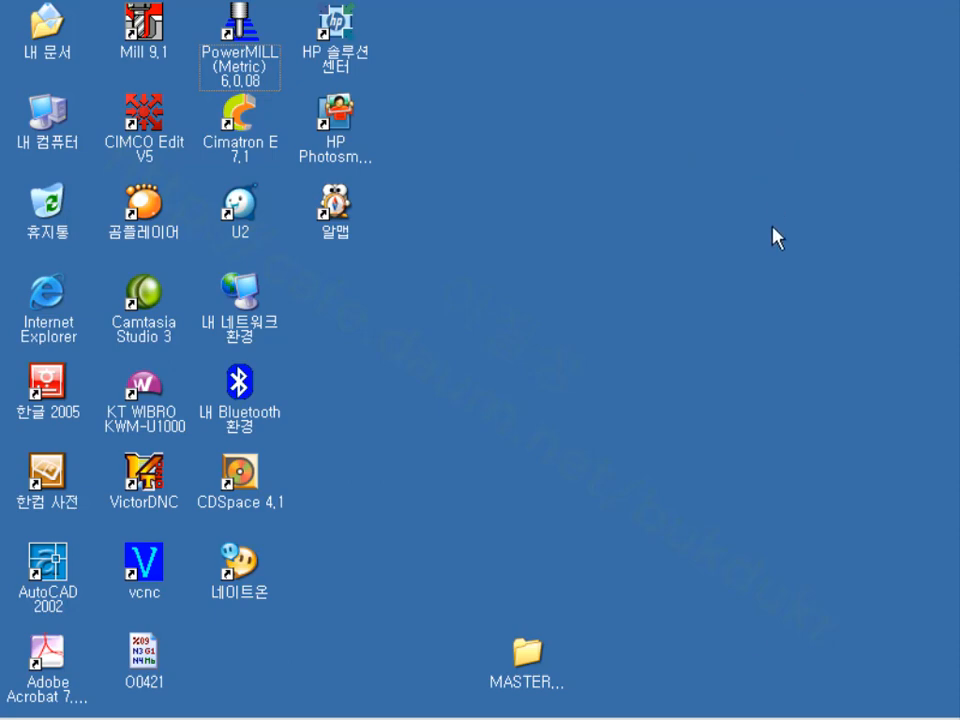
pyautogui.click(585, 706)
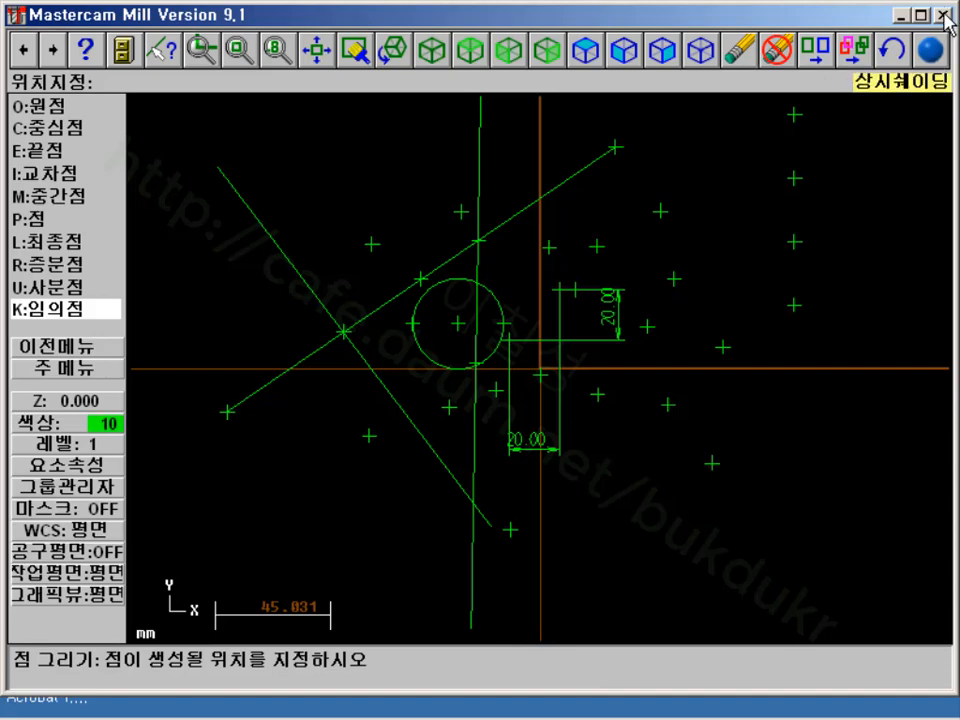
# Exit Mastercam and close the current drawing
pyautogui.click(943, 16)
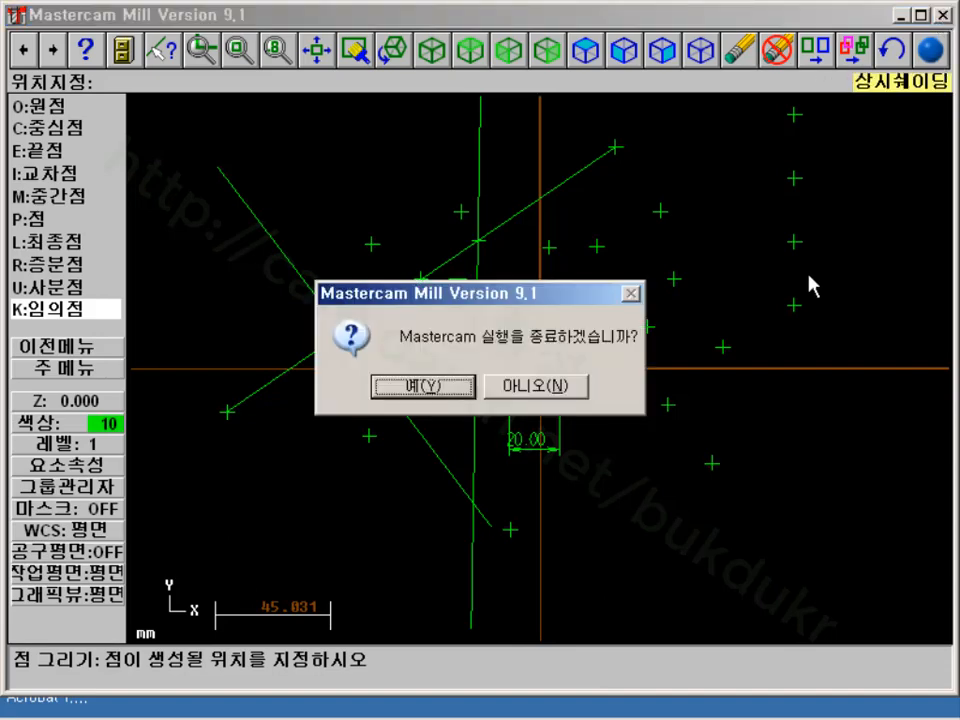
pyautogui.click(439, 384)
pyautogui.click(497, 387)
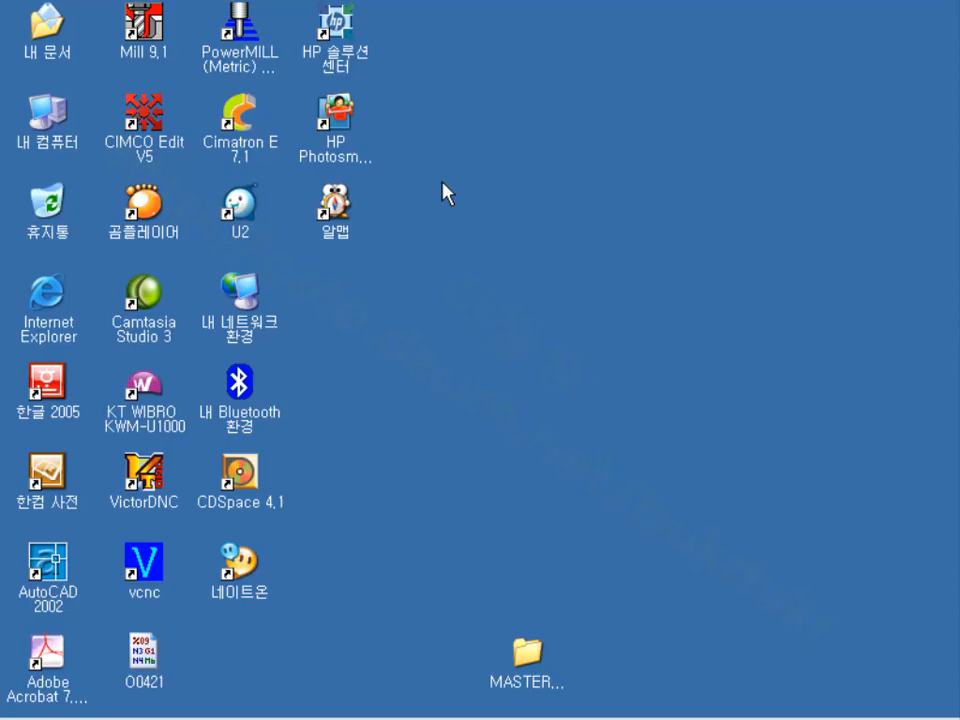
pyautogui.rightClick(552, 144)
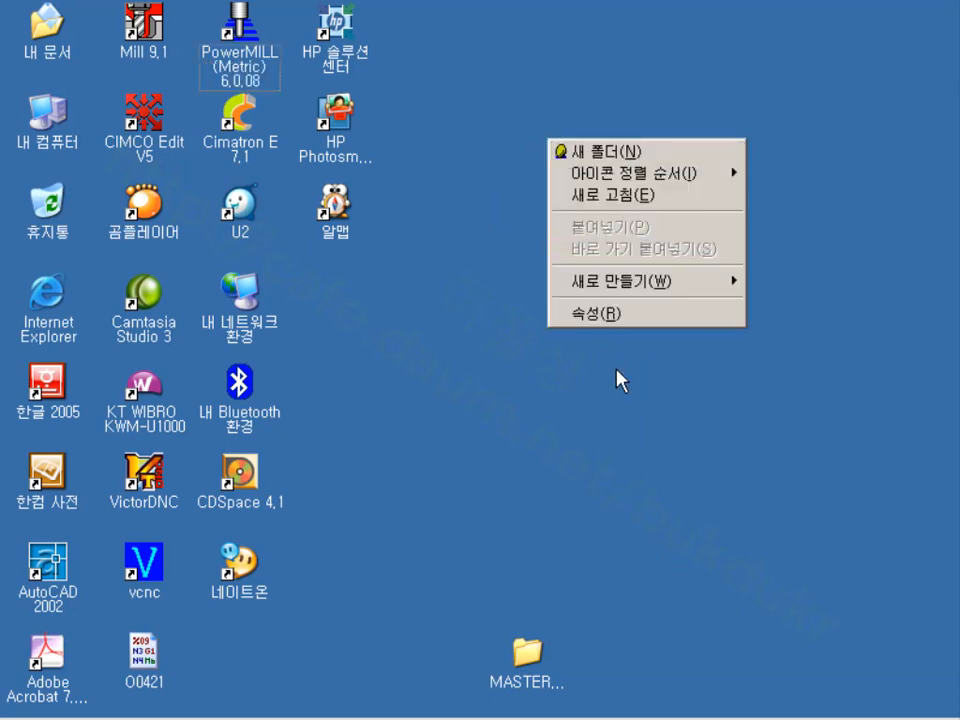
pyautogui.click(628, 405)
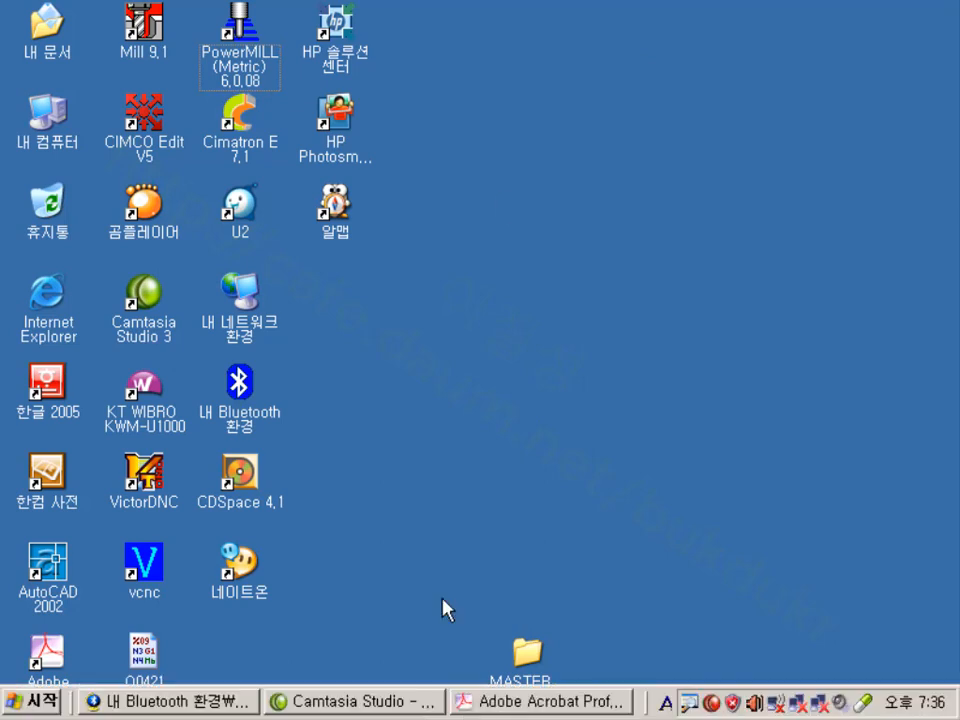
pyautogui.rightClick(573, 57)
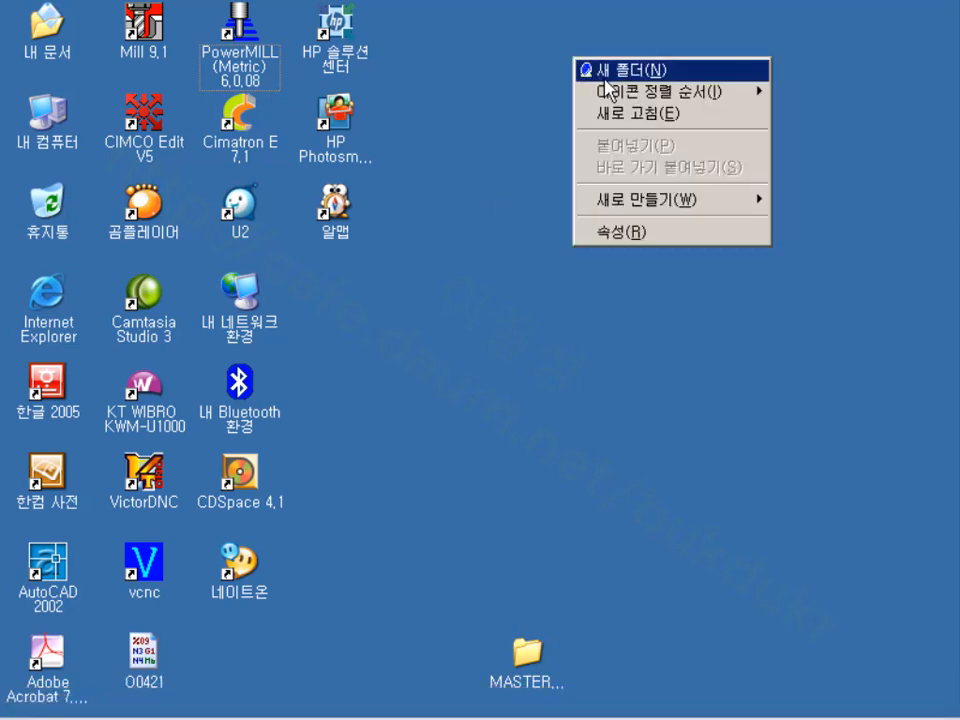
pyautogui.click(620, 238)
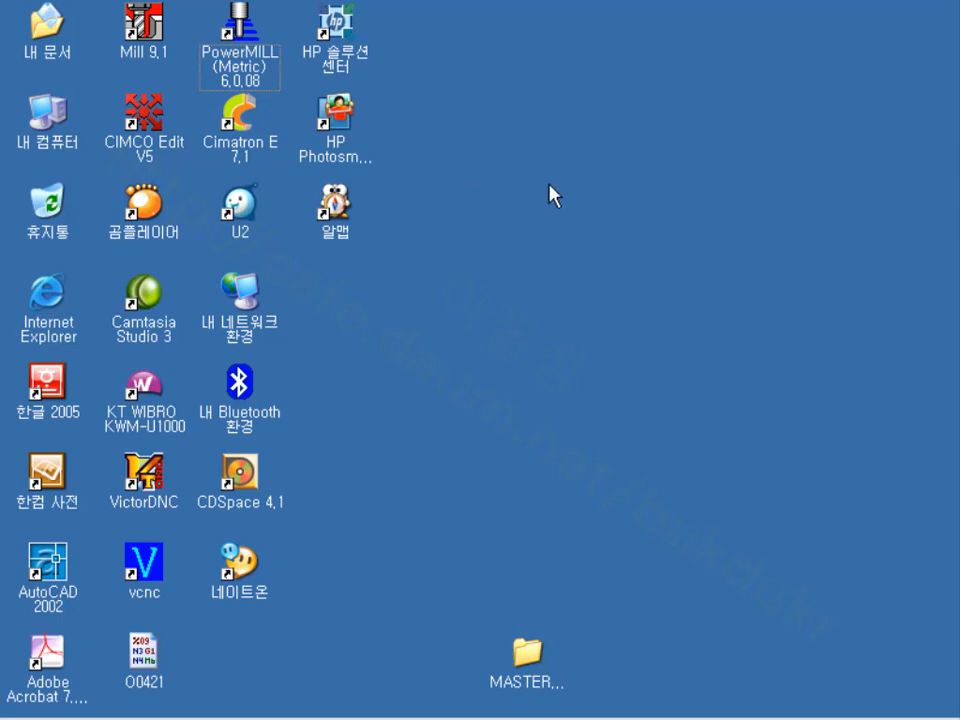
# Examine the graphics adapter details and hardware acceleration setting in the advanced Windows display properties, and cancel without changing anything
pyautogui.rightClick(463, 180)
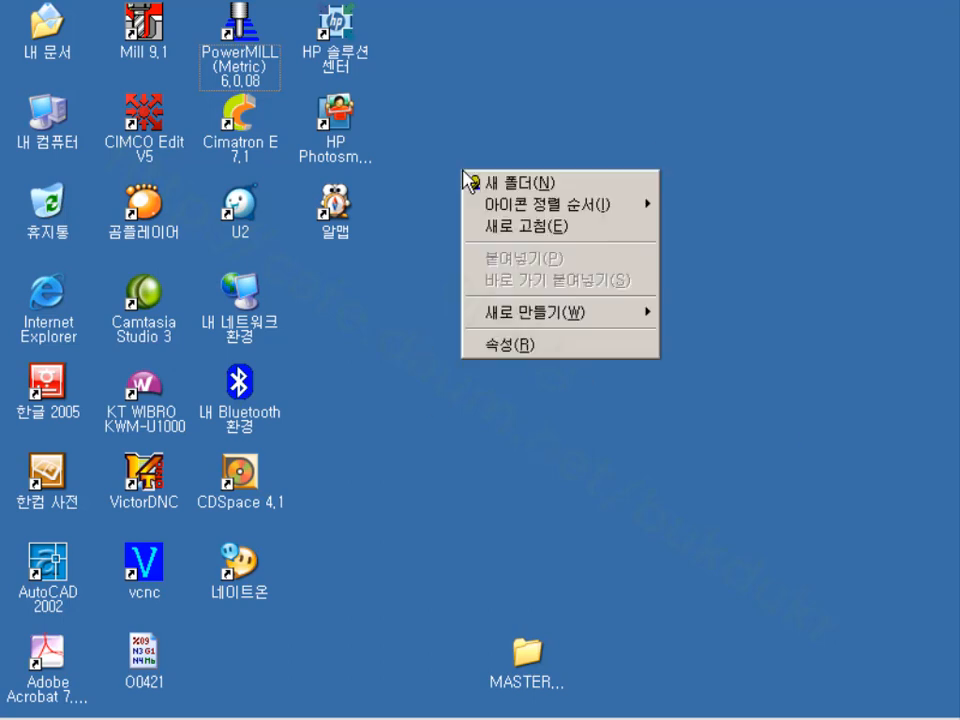
pyautogui.click(522, 346)
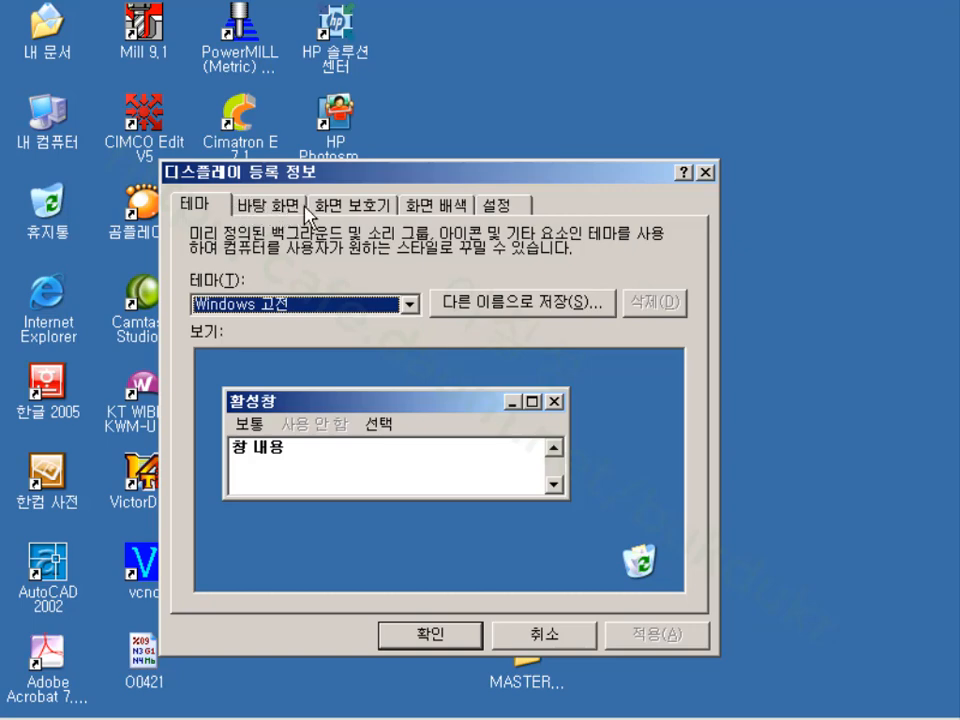
pyautogui.click(499, 210)
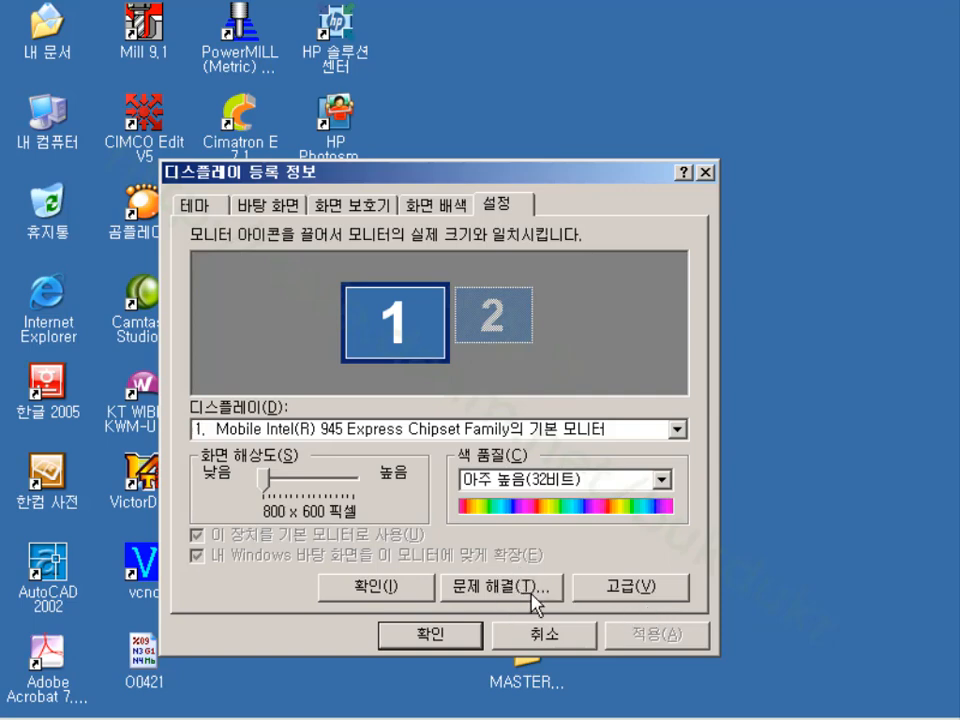
pyautogui.click(648, 594)
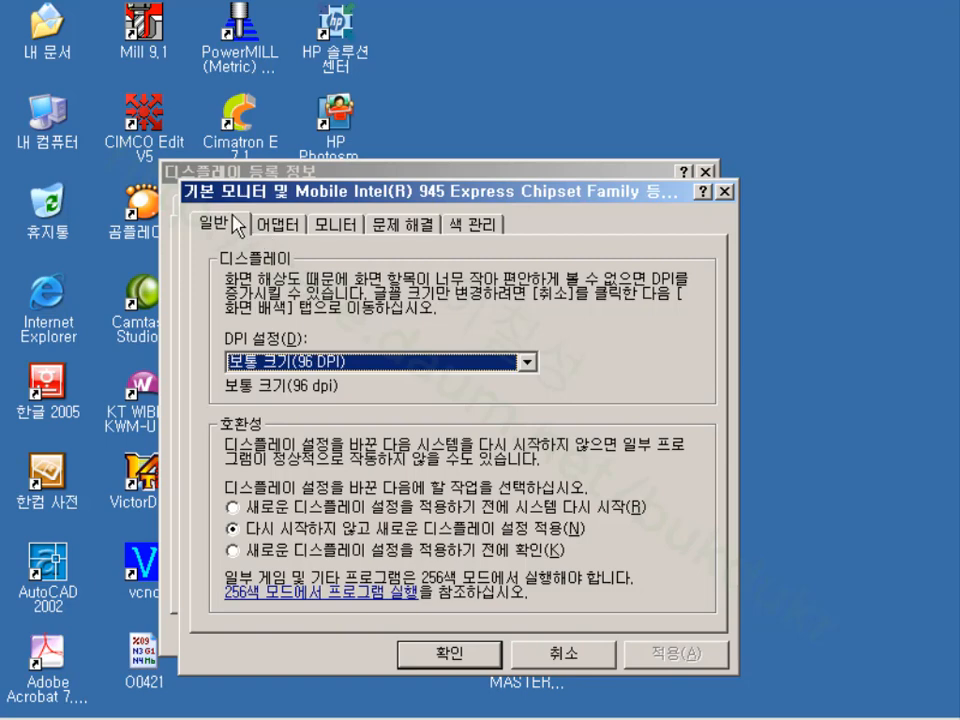
pyautogui.click(292, 229)
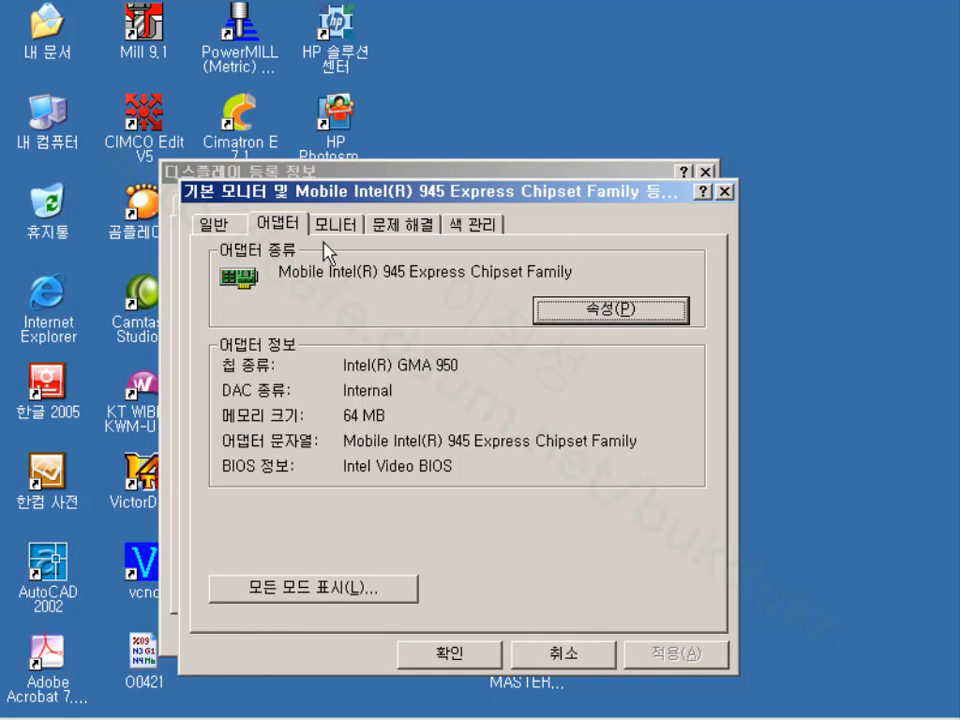
pyautogui.click(402, 232)
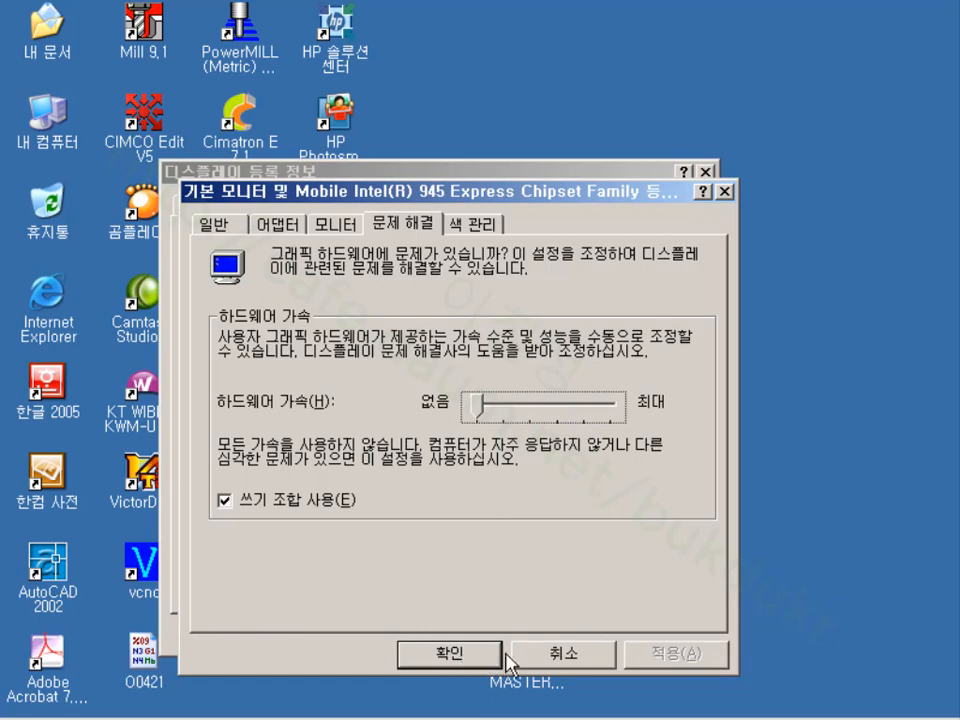
pyautogui.click(555, 656)
pyautogui.click(542, 638)
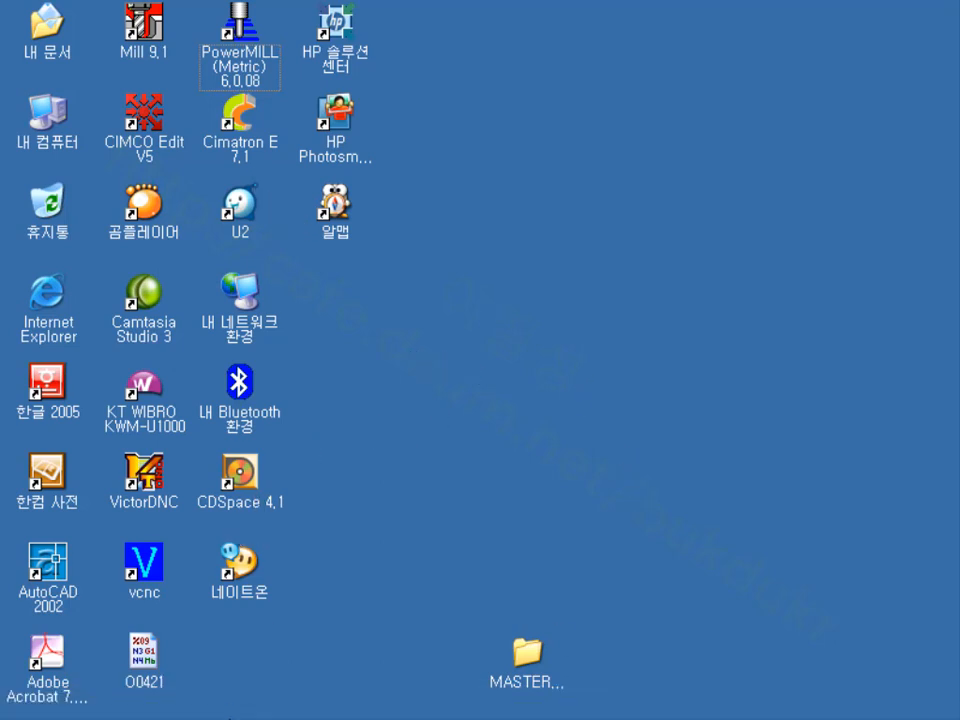
# Start Mastercam Mill 9.1 and create a position point at the origin
pyautogui.doubleClick(145, 28)
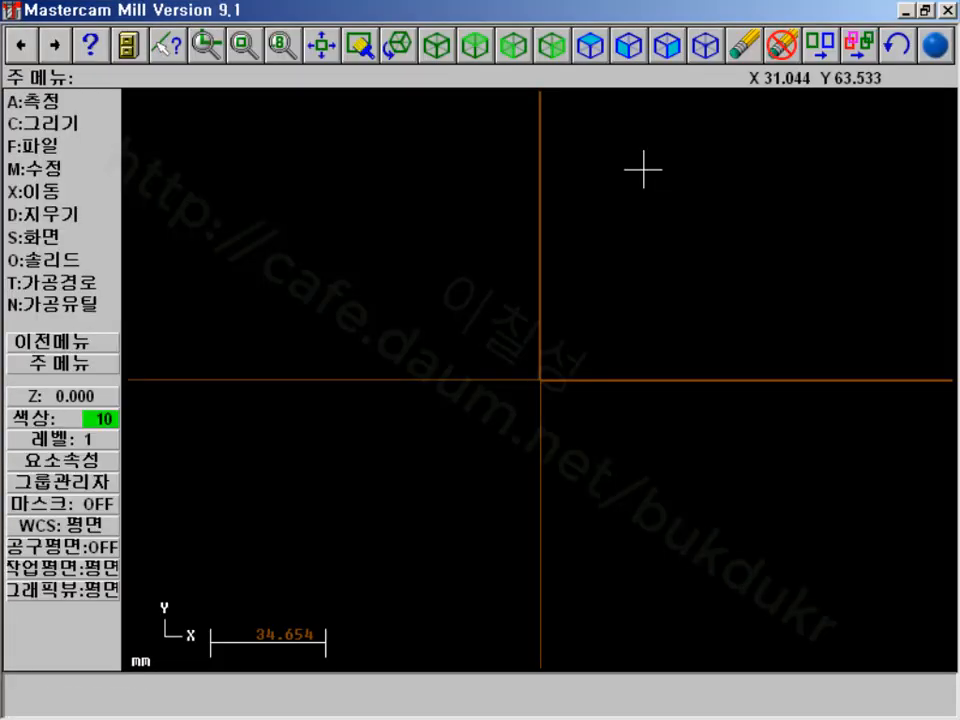
pyautogui.click(60, 124)
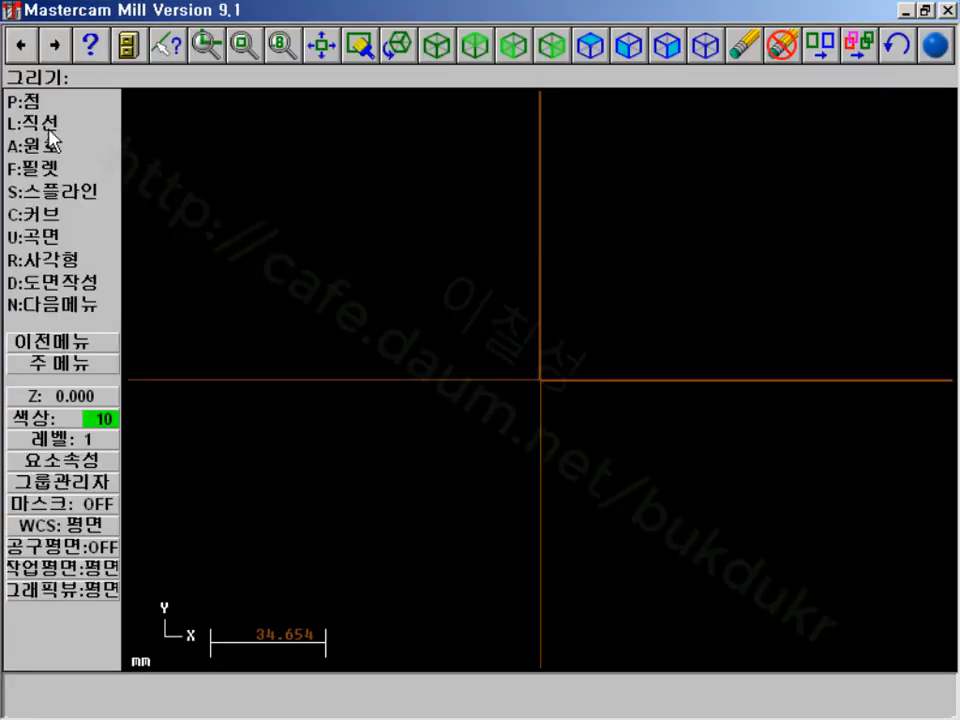
pyautogui.click(45, 102)
pyautogui.click(57, 104)
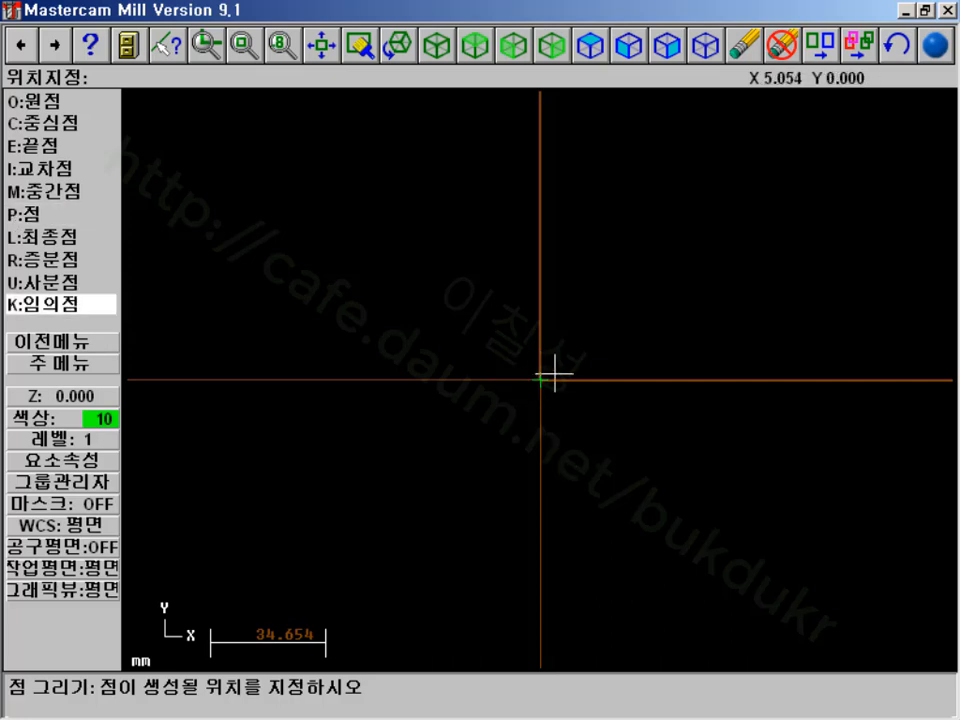
pyautogui.click(66, 342)
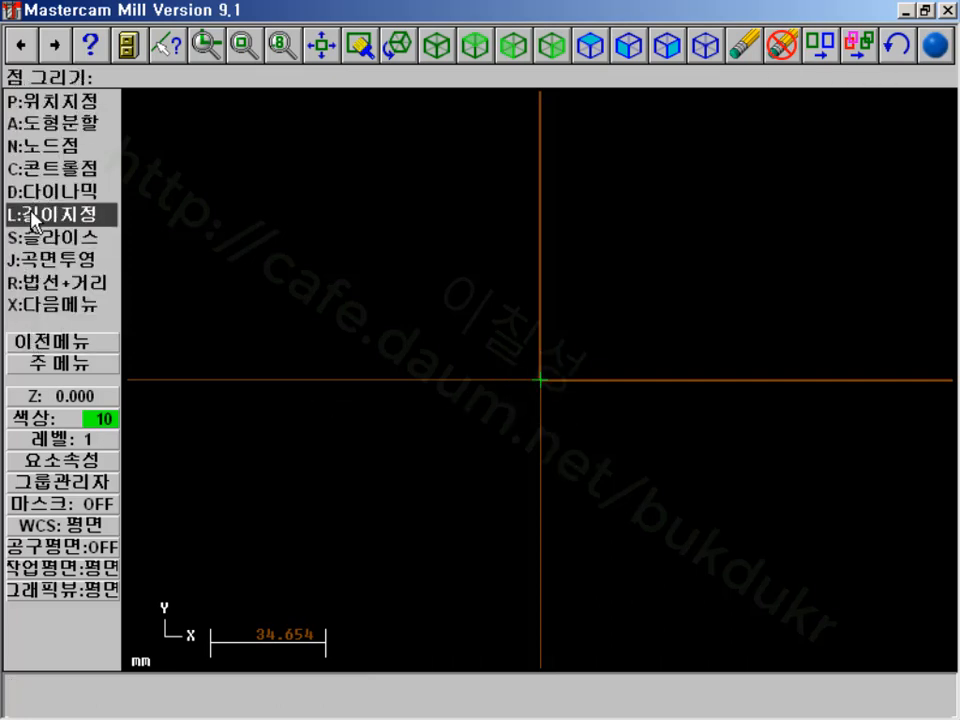
pyautogui.click(60, 102)
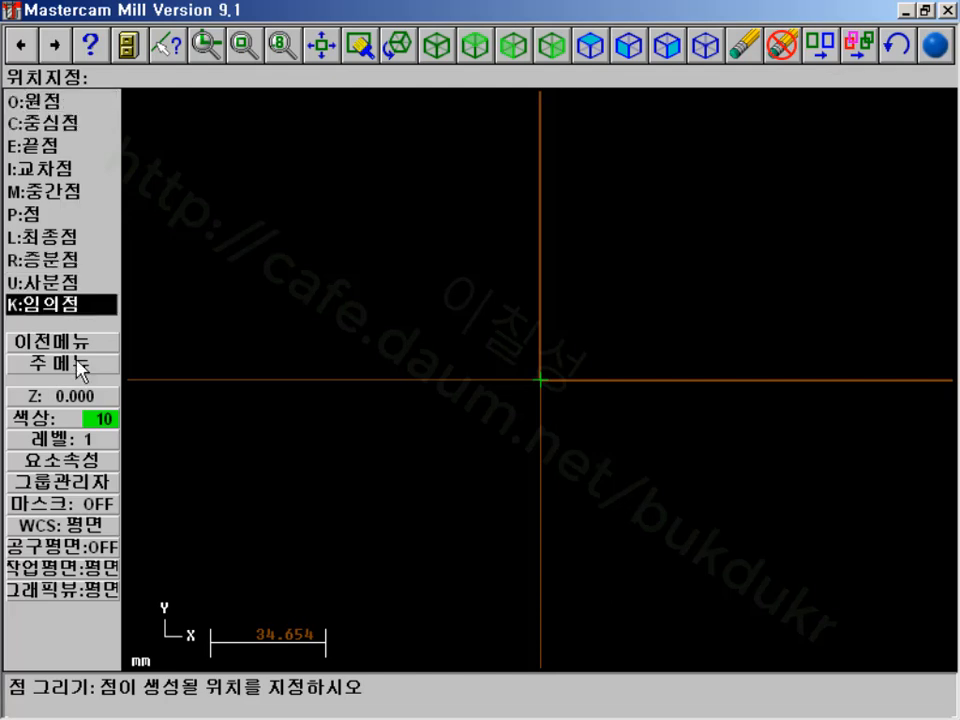
pyautogui.click(72, 364)
# Draw three two-point lines: one rising through the vertical axis, one long falling line crossing it, and a second rising line to the right
pyautogui.click(55, 124)
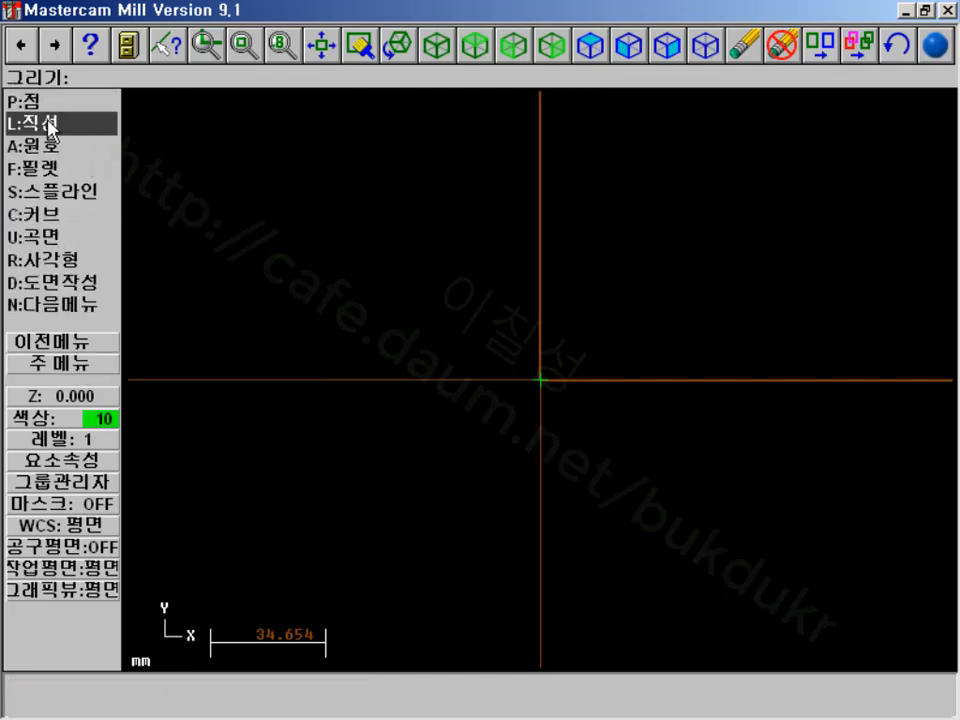
pyautogui.click(62, 124)
pyautogui.click(45, 145)
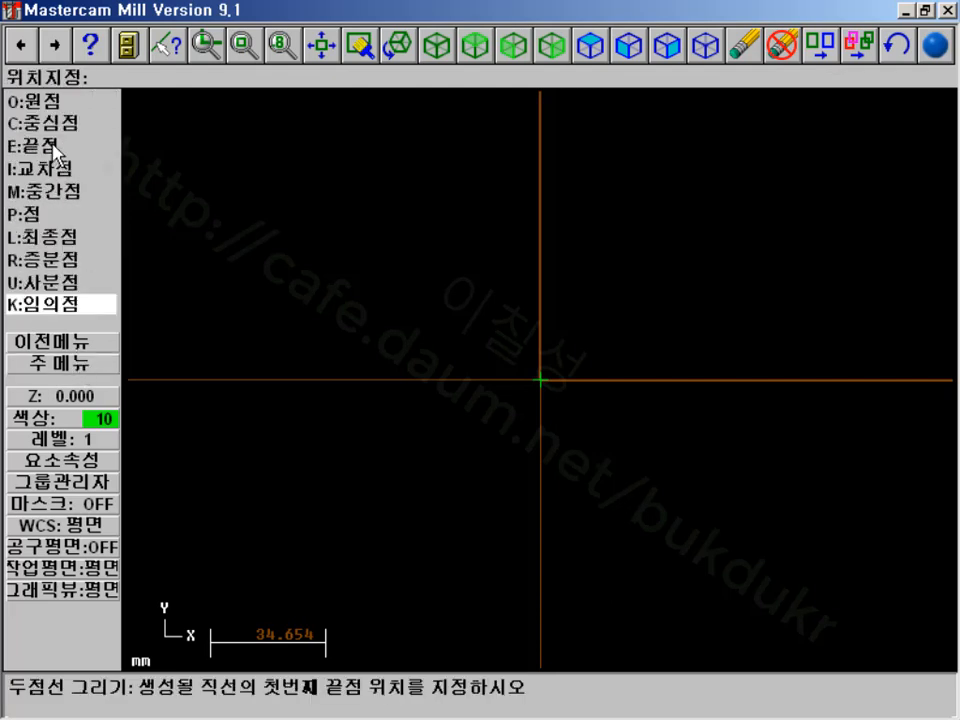
pyautogui.click(332, 465)
pyautogui.click(668, 217)
pyautogui.click(319, 178)
pyautogui.click(836, 532)
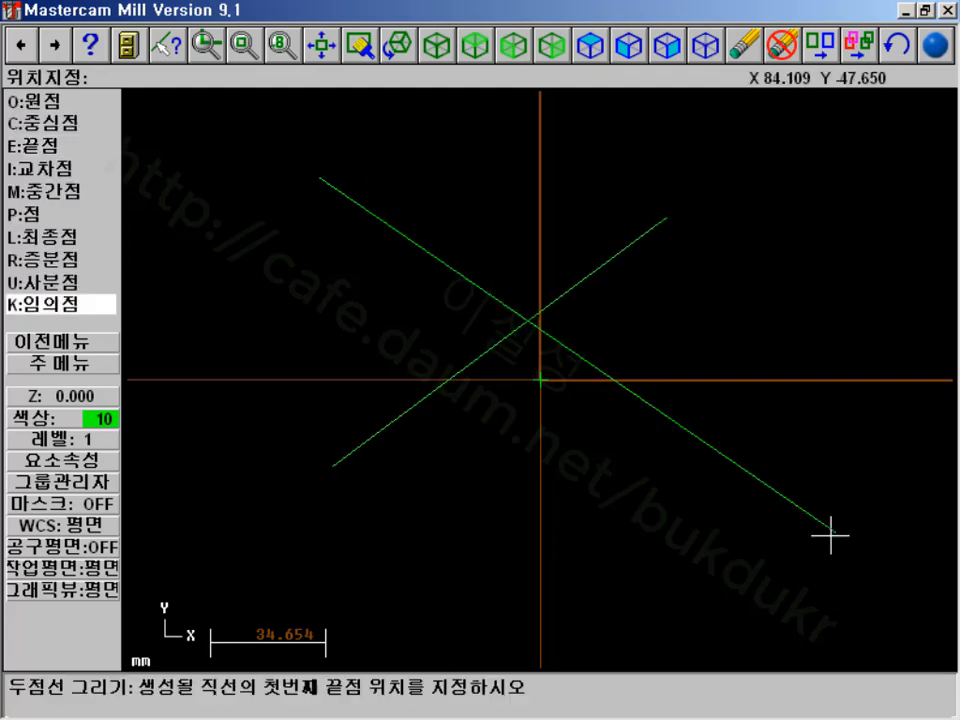
pyautogui.click(463, 590)
pyautogui.click(797, 244)
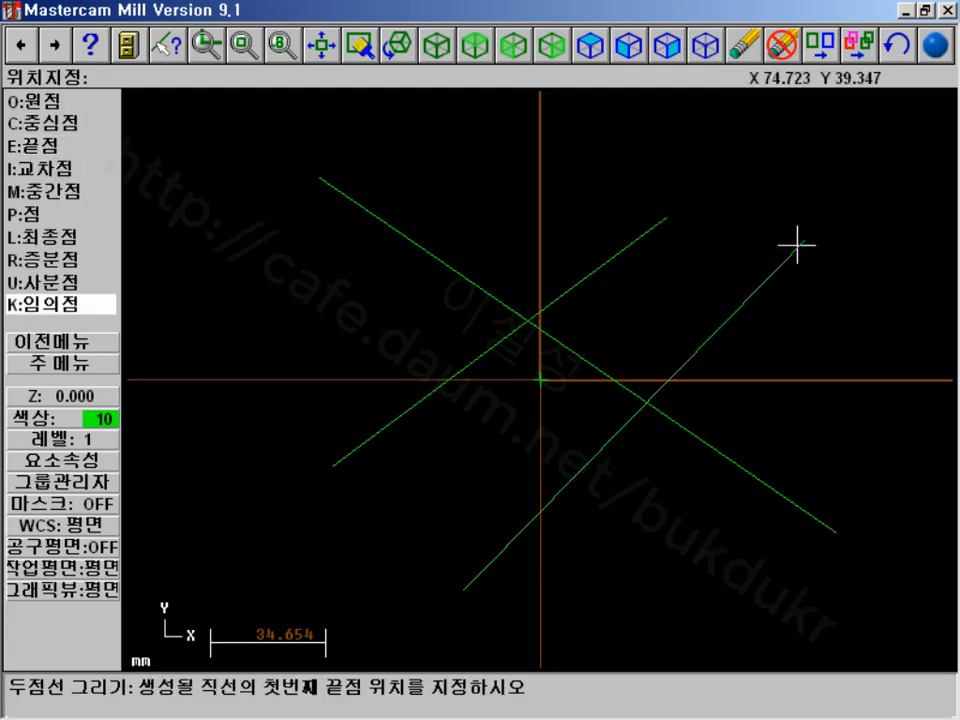
pyautogui.click(90, 344)
pyautogui.click(86, 344)
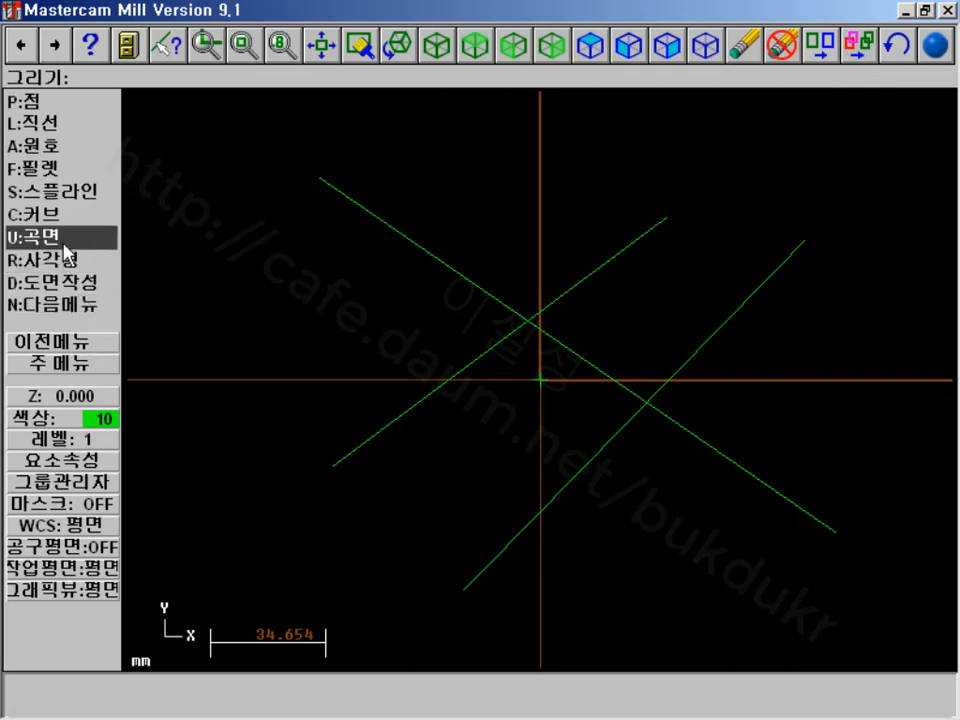
# Draw a circle by centre and edge point, centred above and left of the origin so that it crosses the falling line
pyautogui.click(62, 145)
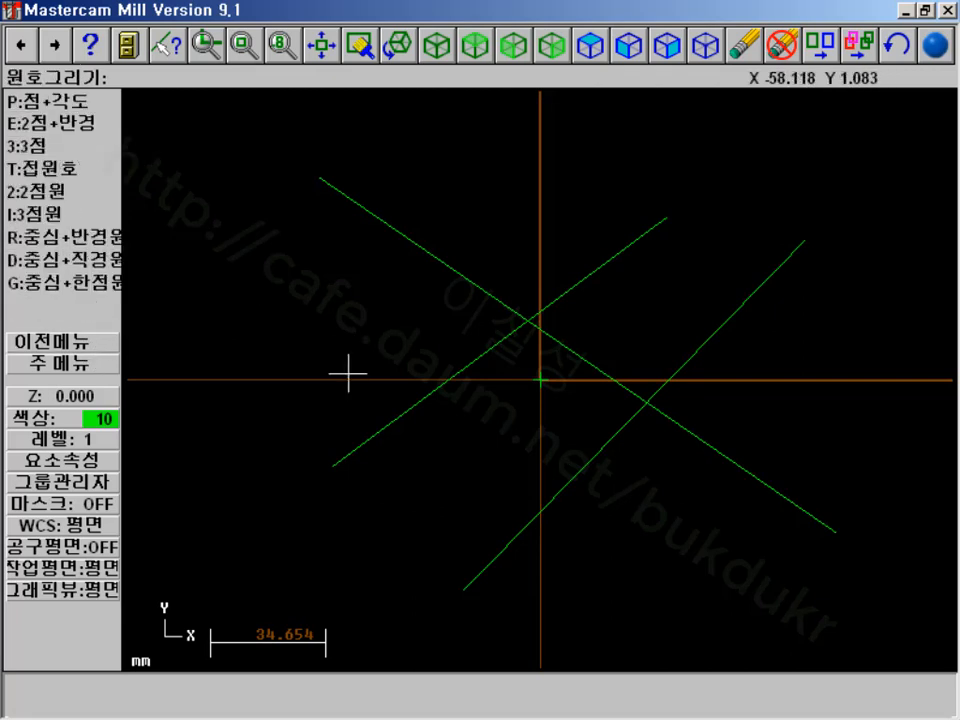
pyautogui.click(62, 282)
pyautogui.click(330, 305)
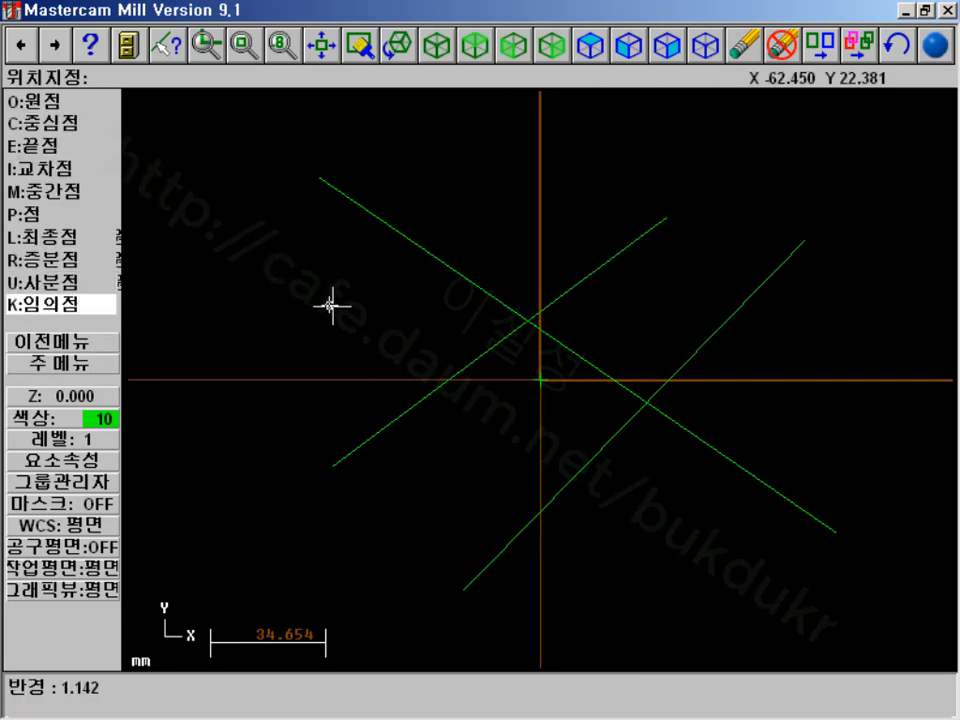
pyautogui.click(424, 375)
pyautogui.click(68, 361)
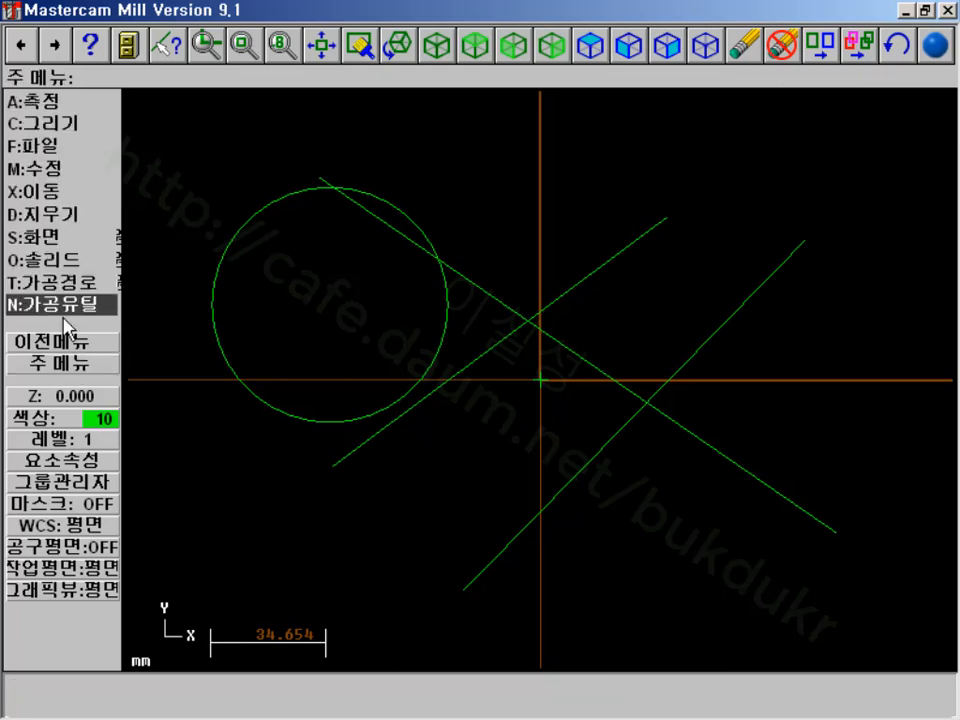
# Create snapped points where the circle crosses the falling line, at the circle's top quadrant, and where the falling line meets the first rising line
pyautogui.click(50, 123)
pyautogui.click(48, 102)
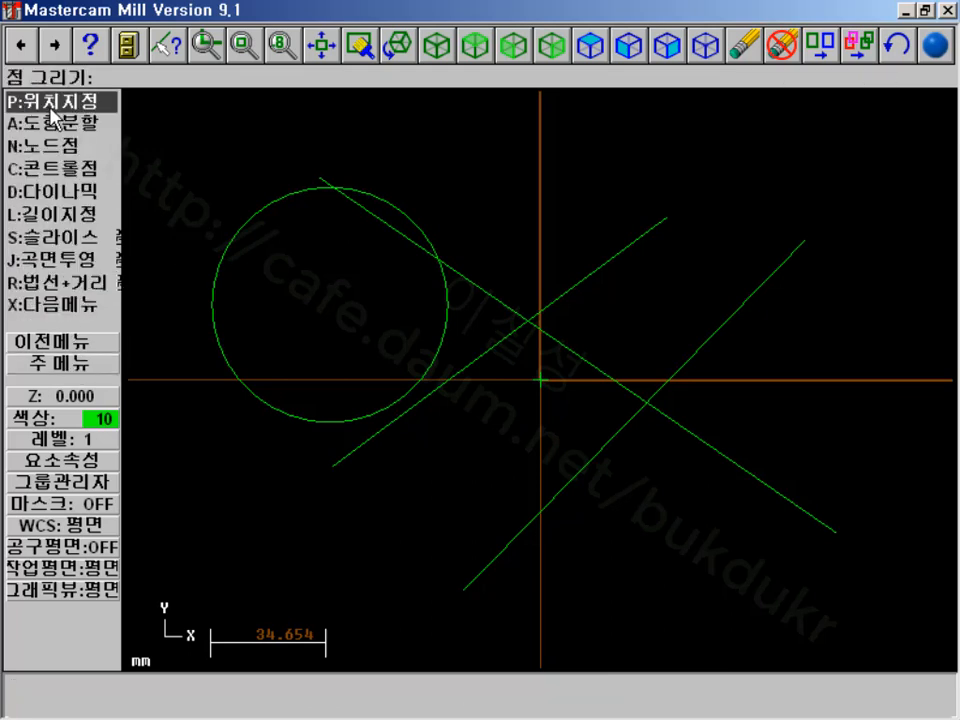
pyautogui.click(62, 102)
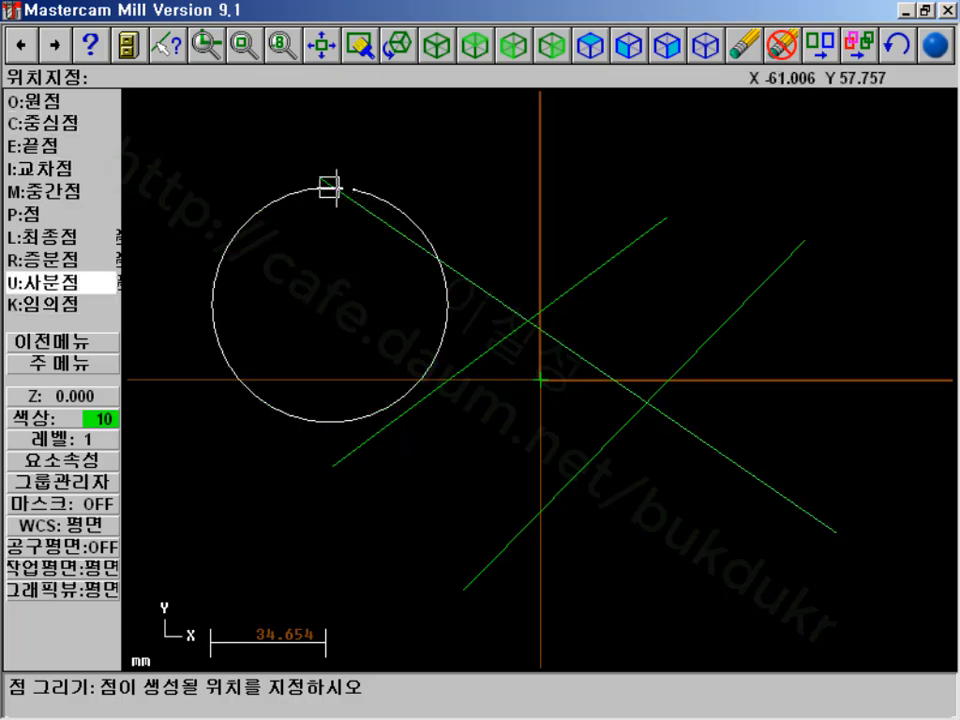
pyautogui.click(438, 259)
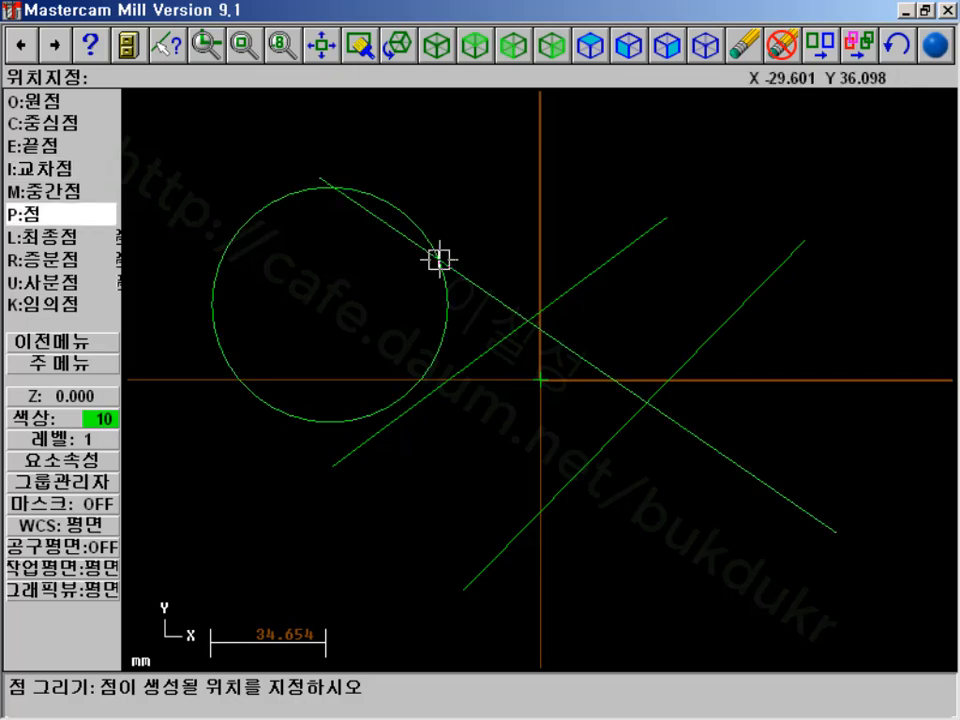
pyautogui.click(330, 187)
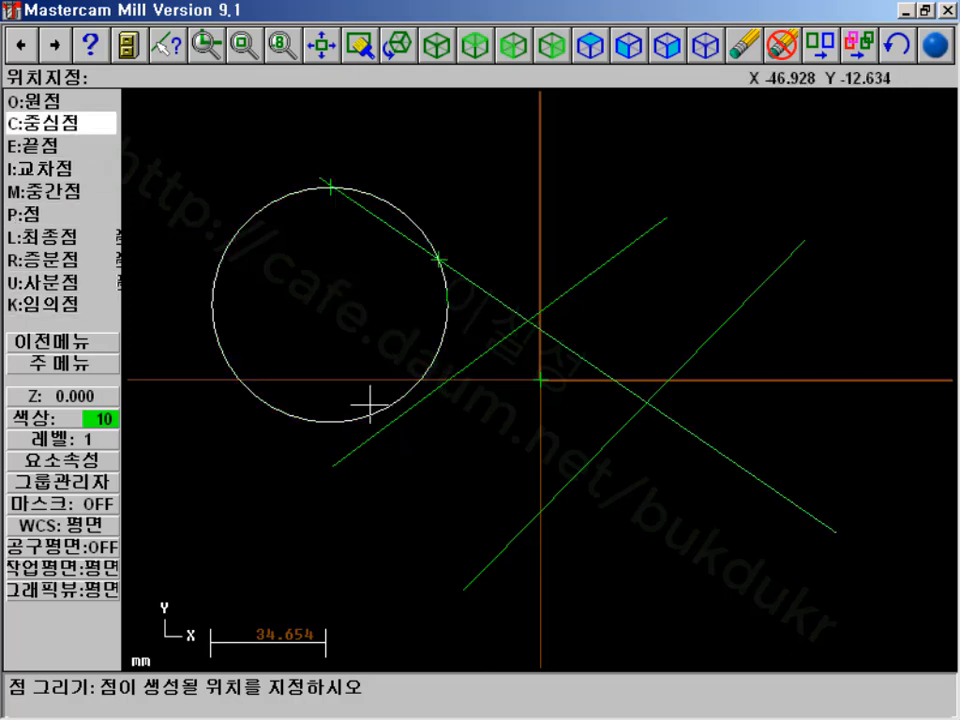
pyautogui.click(527, 321)
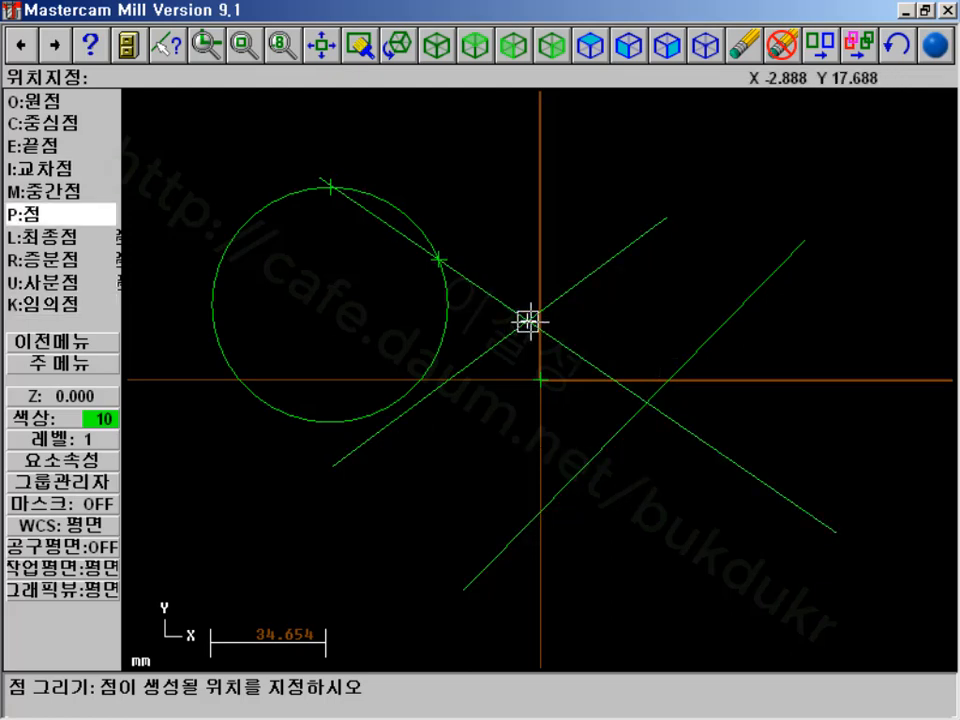
# Create an intersection point where the long falling line crosses the second rising line
pyautogui.click(64, 168)
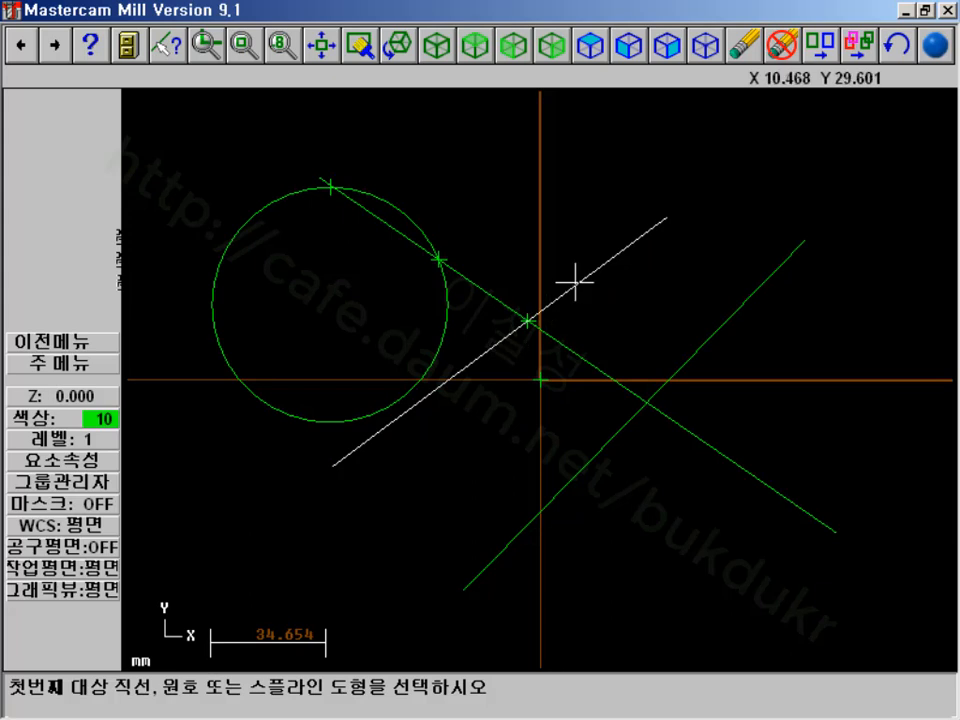
pyautogui.click(640, 390)
pyautogui.click(673, 371)
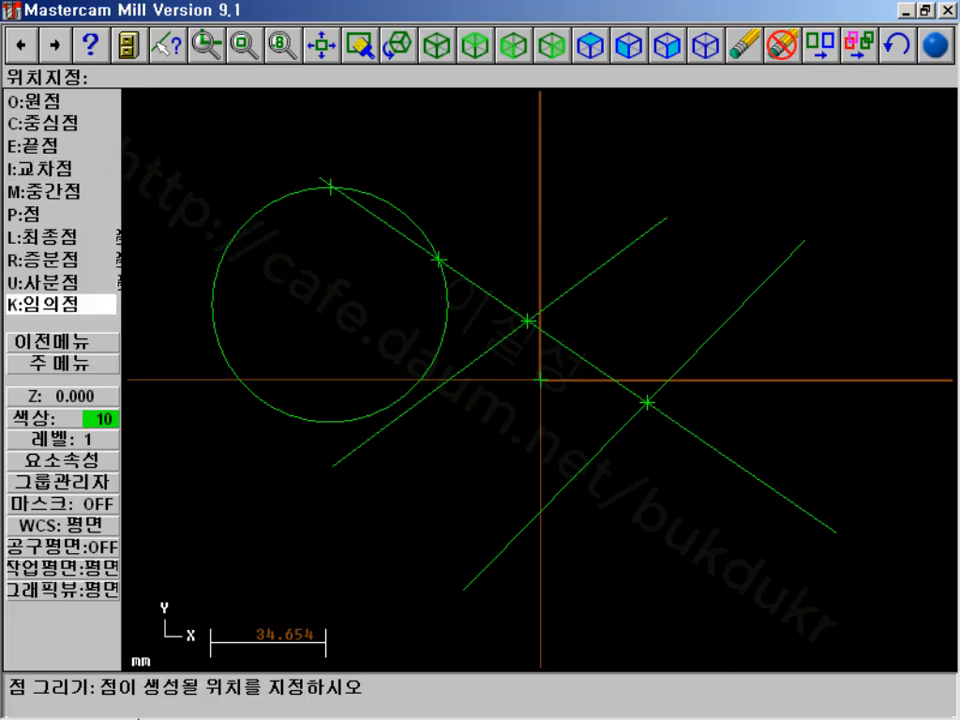
# Switch to the MASTERCAM9.1교제1.pdf manual in Adobe Acrobat and read the last-point and relative-point (증분점) sections on page 41
pyautogui.click(930, 13)
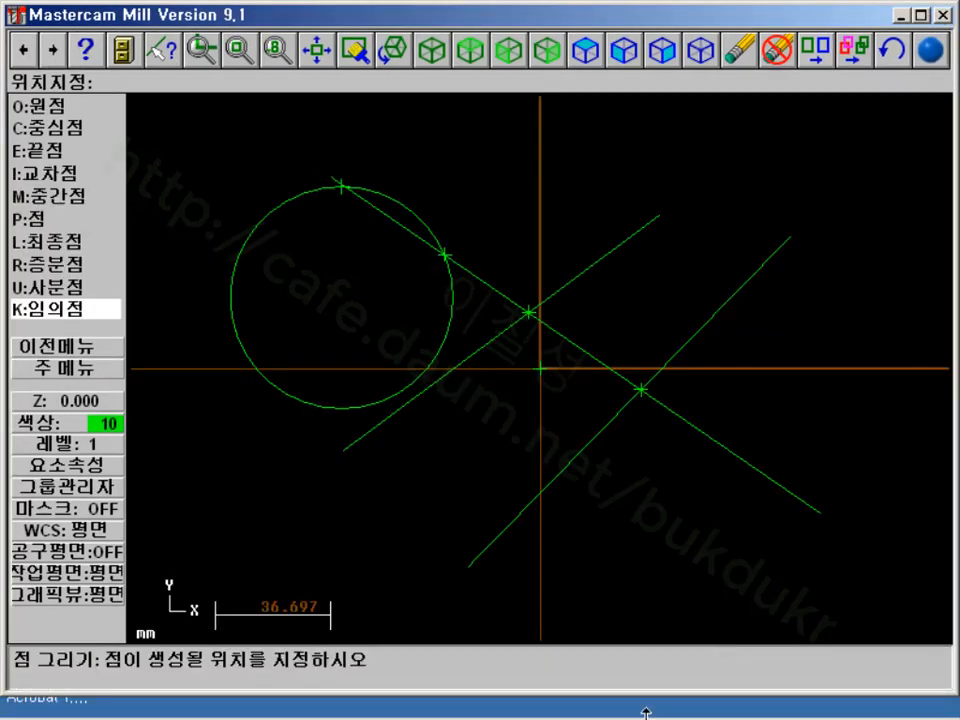
pyautogui.click(478, 704)
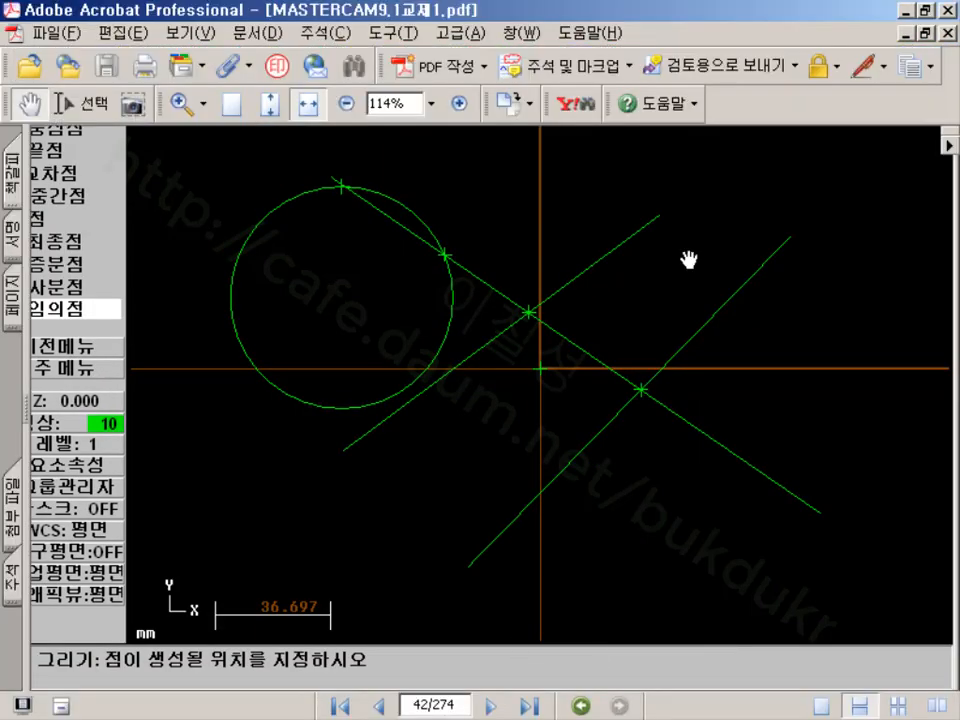
pyautogui.scroll(10, 593, 349)
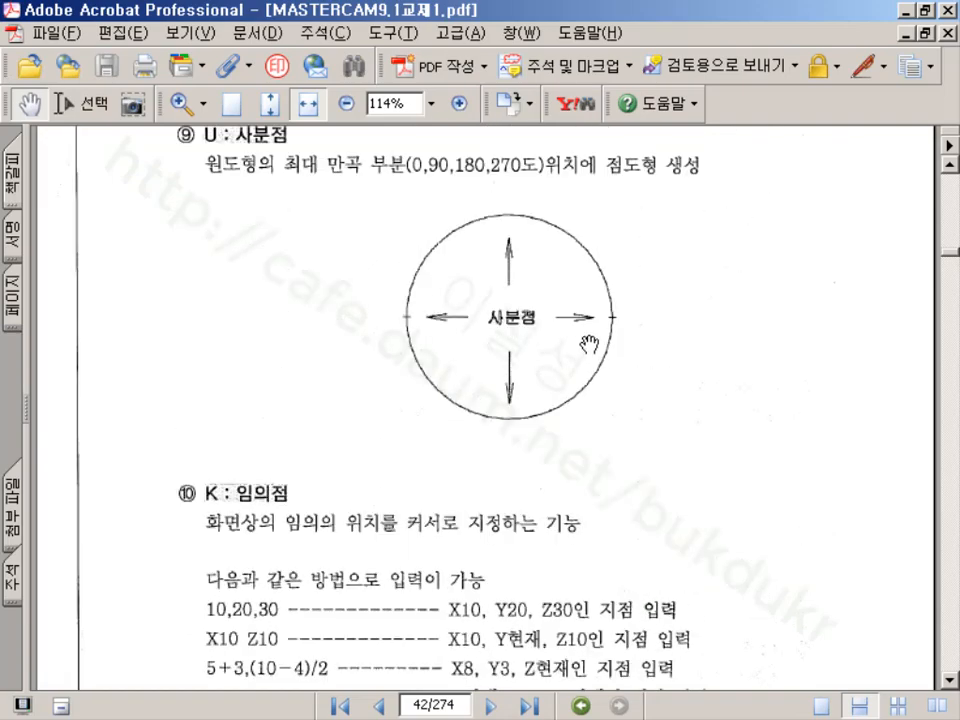
pyautogui.scroll(6, 607, 353)
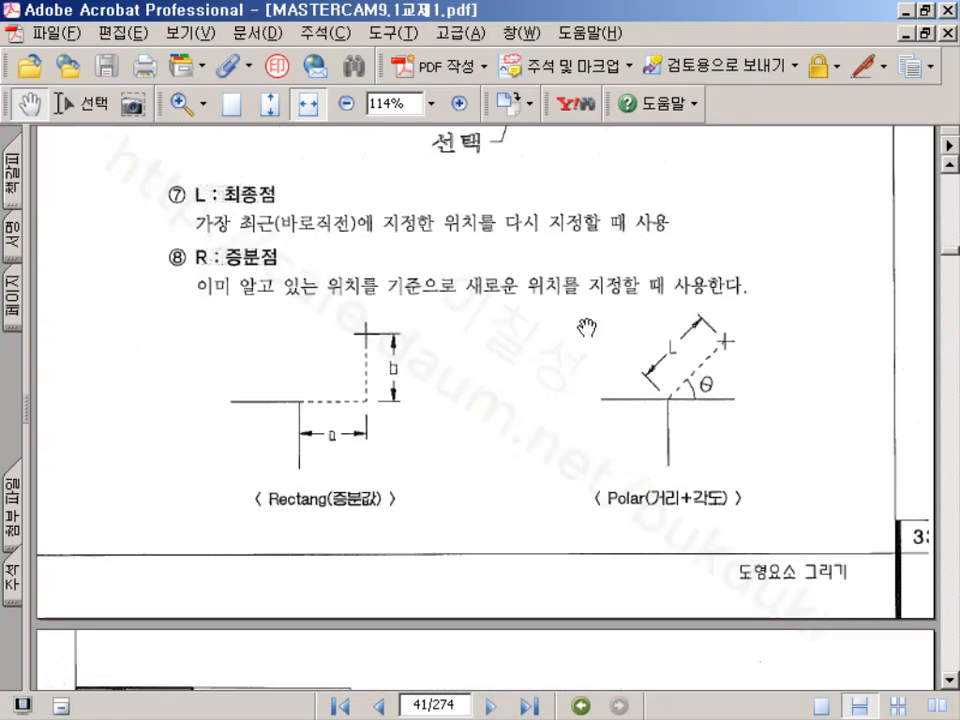
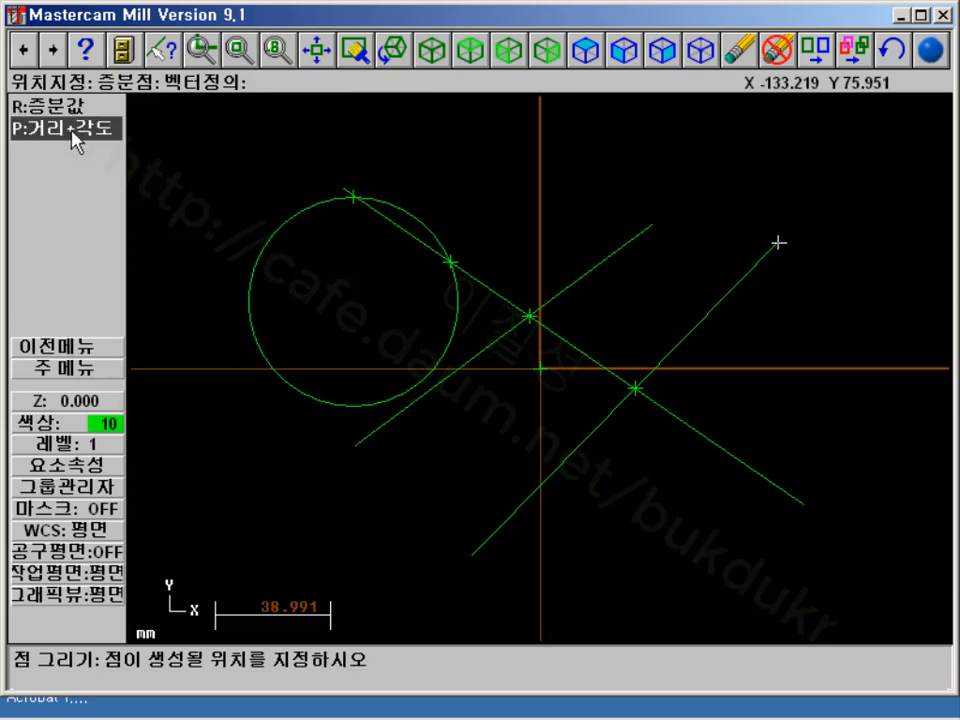
# Create a relative point by distance and angle, 50 mm at 45° from the upper end of the second rising line
pyautogui.click(67, 128)
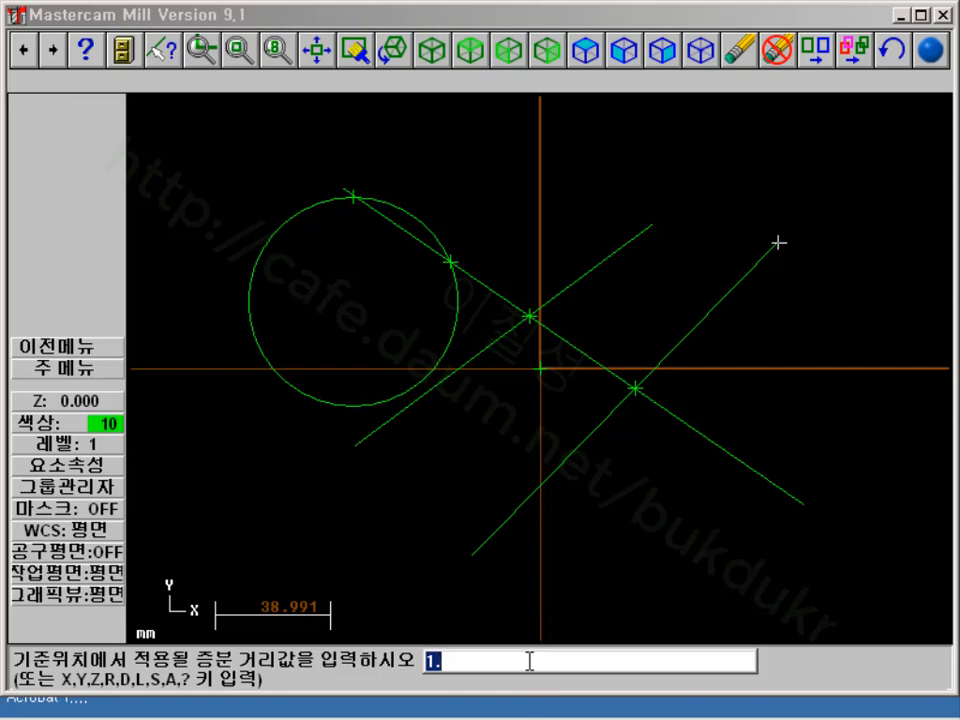
pyautogui.write('50')
pyautogui.press('Return')
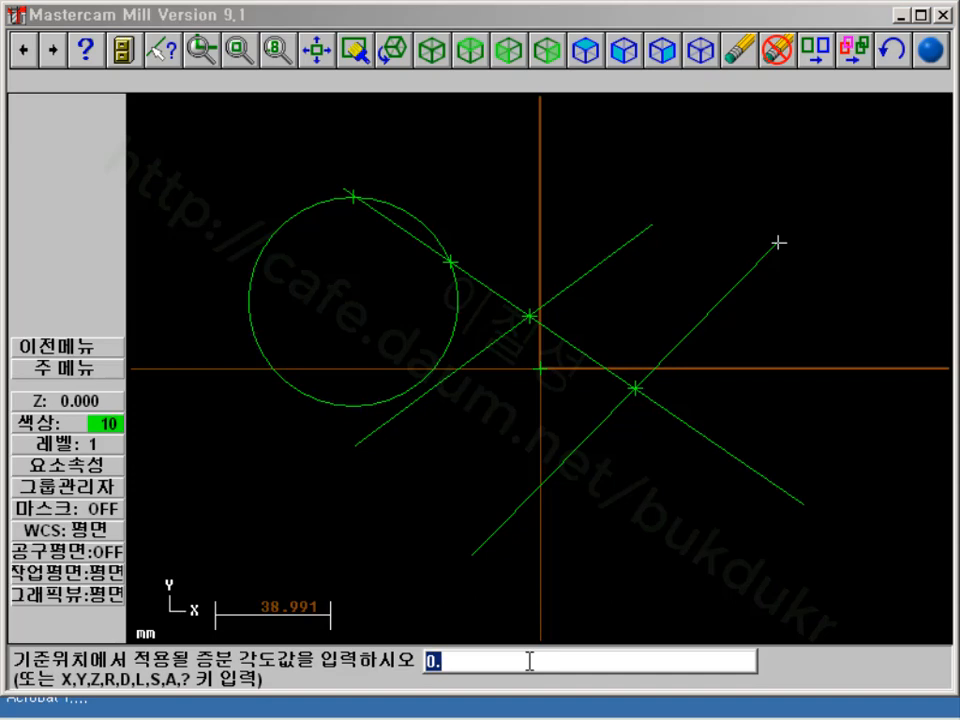
pyautogui.write('45')
pyautogui.press('Return')
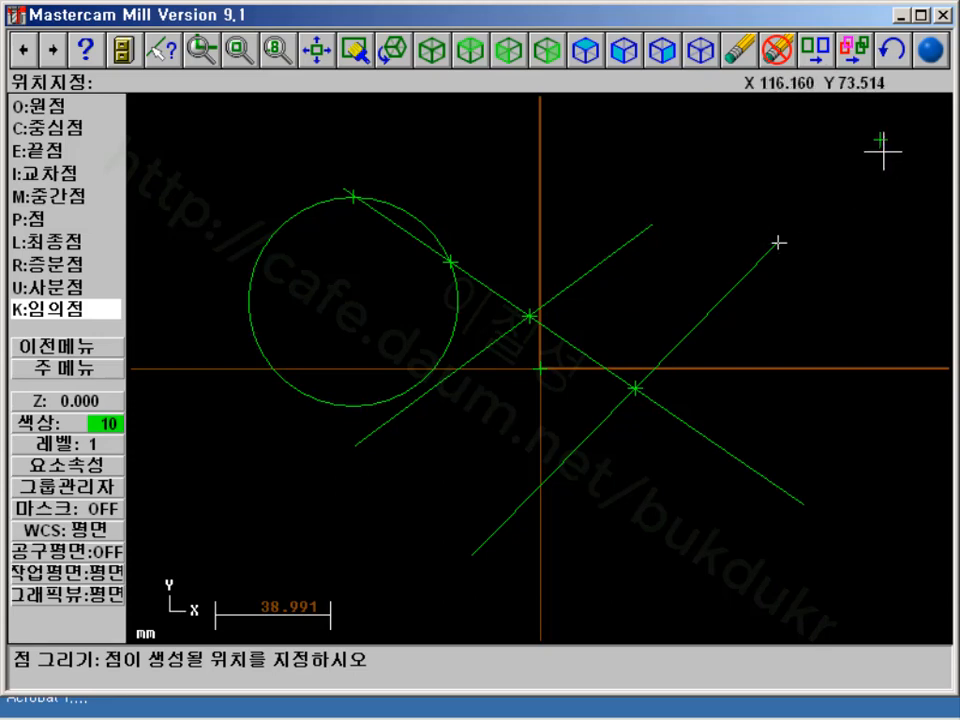
# Draw a two-point line from the upper end of the second rising line to the new relative point
pyautogui.click(47, 368)
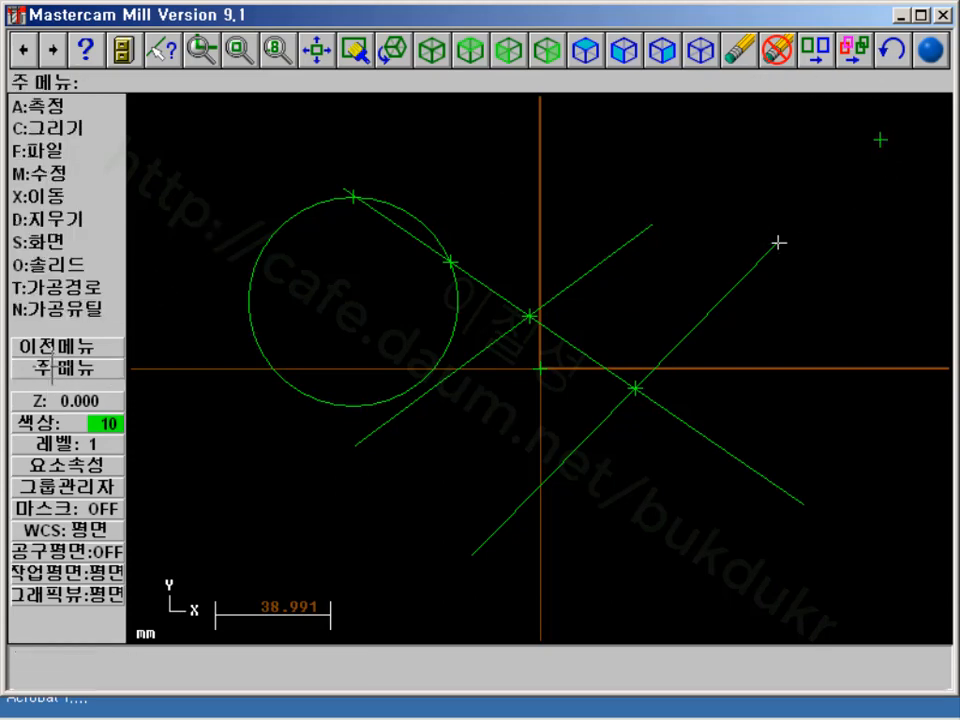
pyautogui.click(70, 130)
pyautogui.click(66, 131)
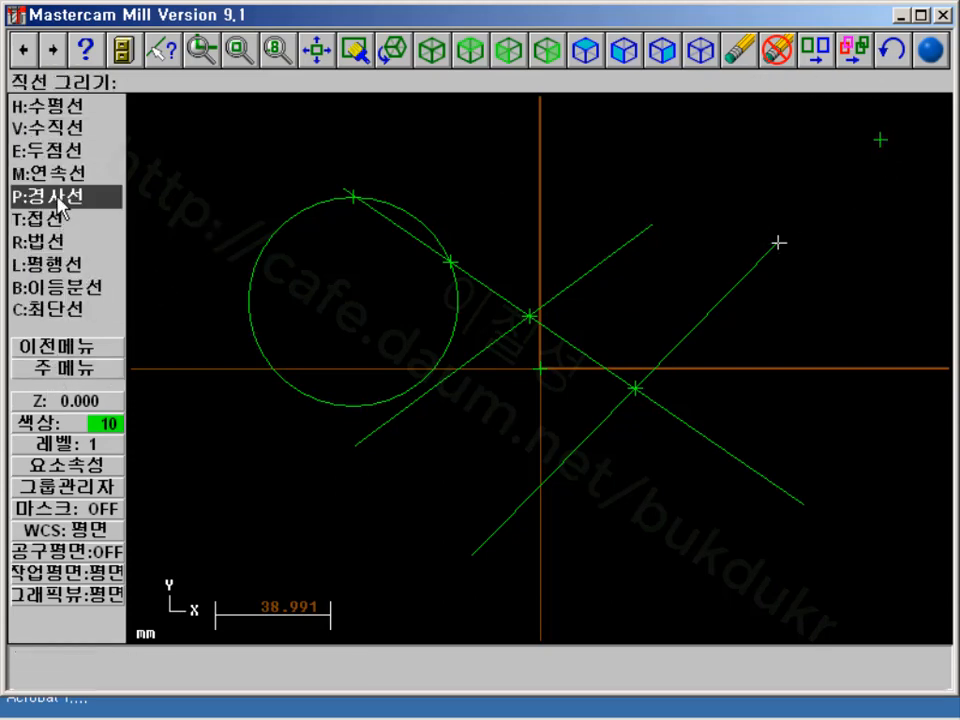
pyautogui.click(55, 151)
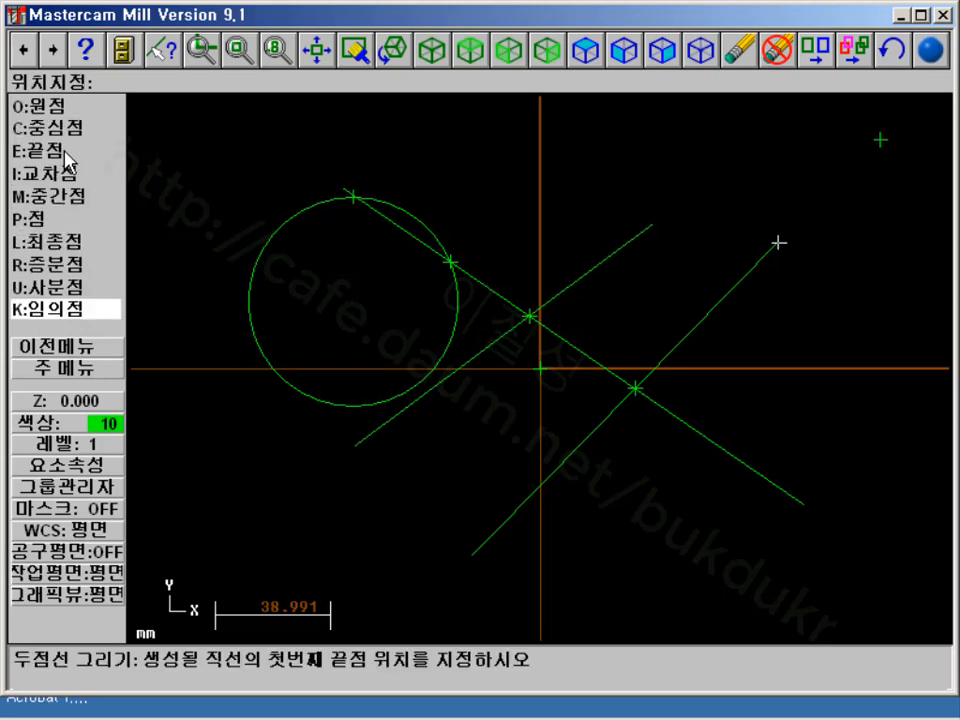
pyautogui.click(779, 242)
pyautogui.click(881, 139)
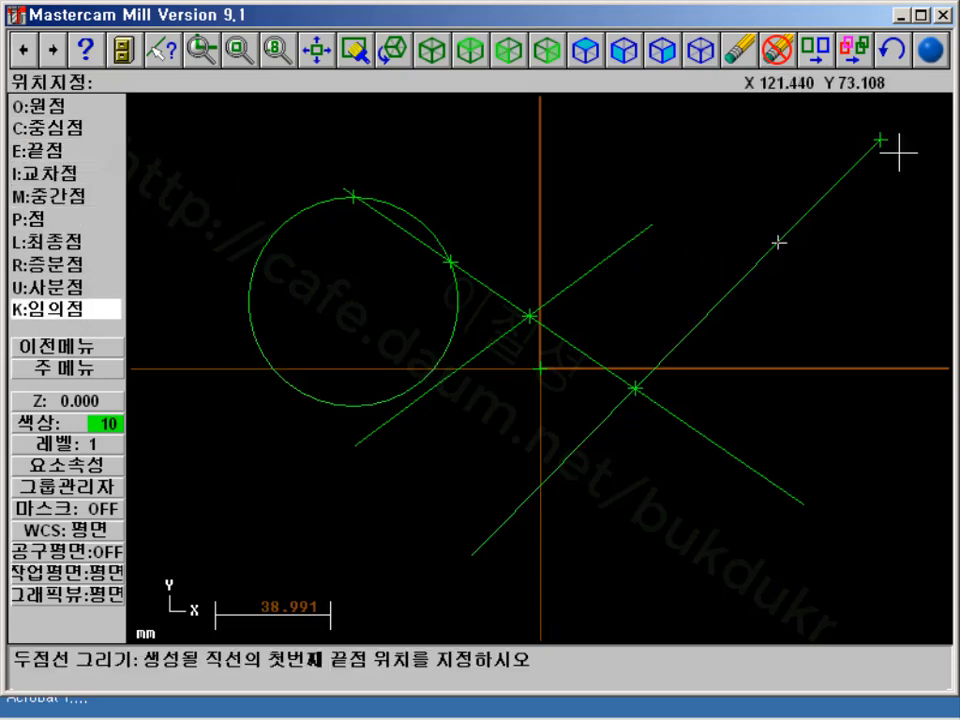
# Draw a horizontal line rightward from the second rising line's upper end, keeping that endpoint's Y coordinate
pyautogui.click(59, 370)
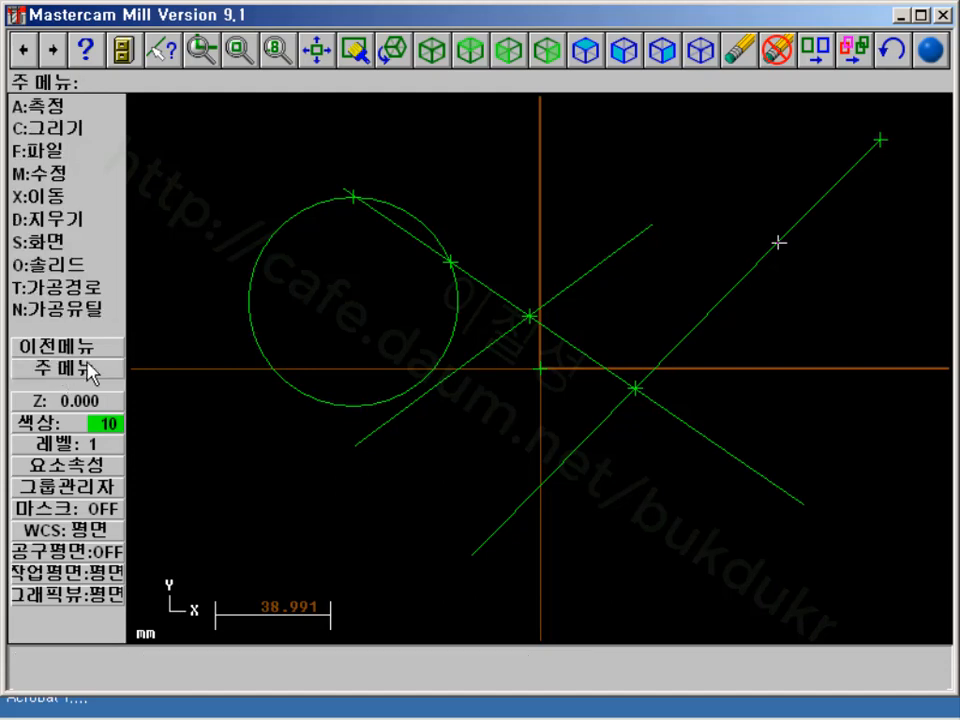
pyautogui.click(82, 130)
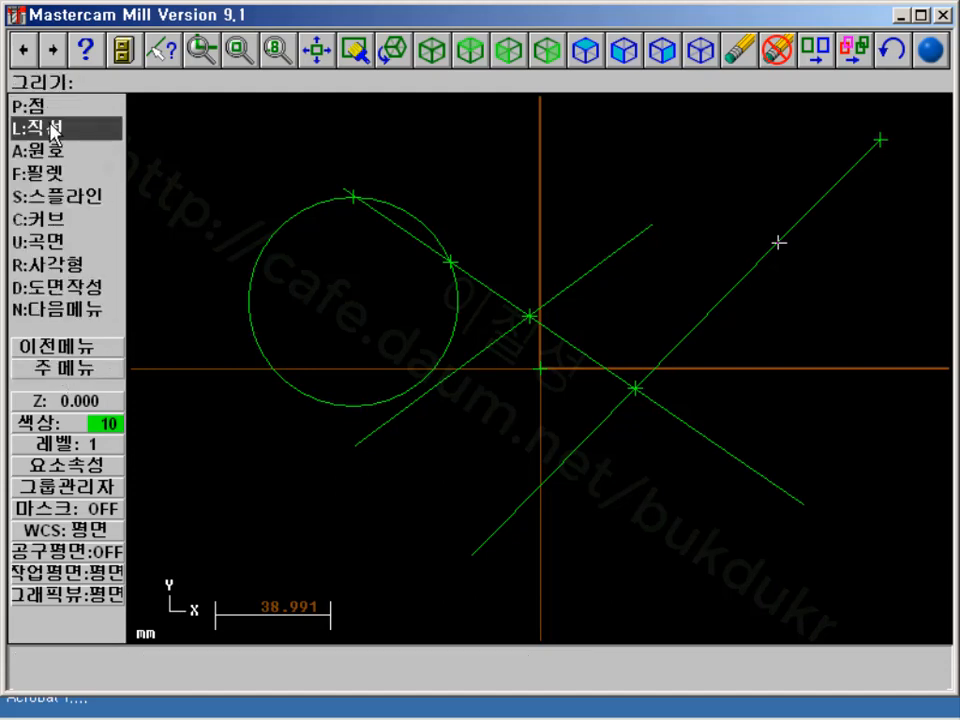
pyautogui.click(84, 131)
pyautogui.click(55, 106)
pyautogui.press('e')
pyautogui.click(778, 242)
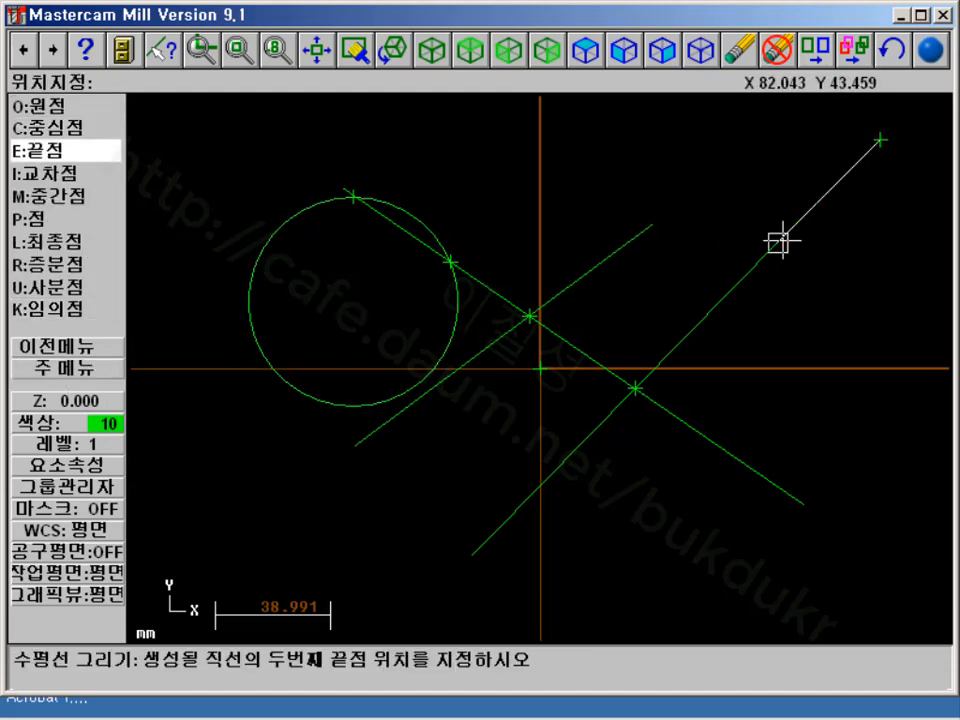
pyautogui.click(917, 243)
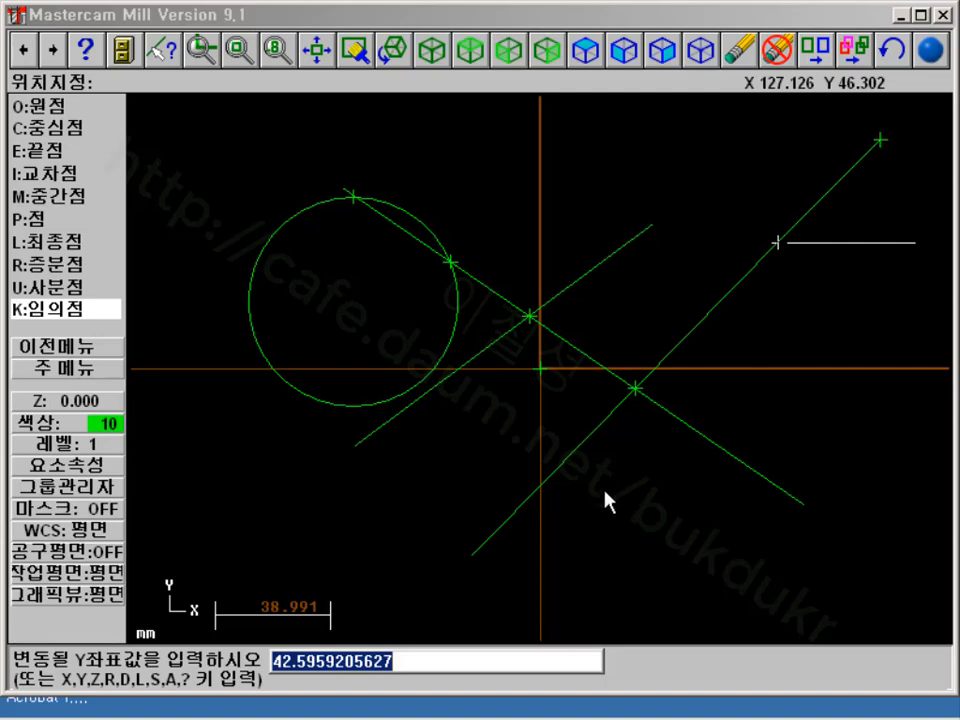
pyautogui.press('Return')
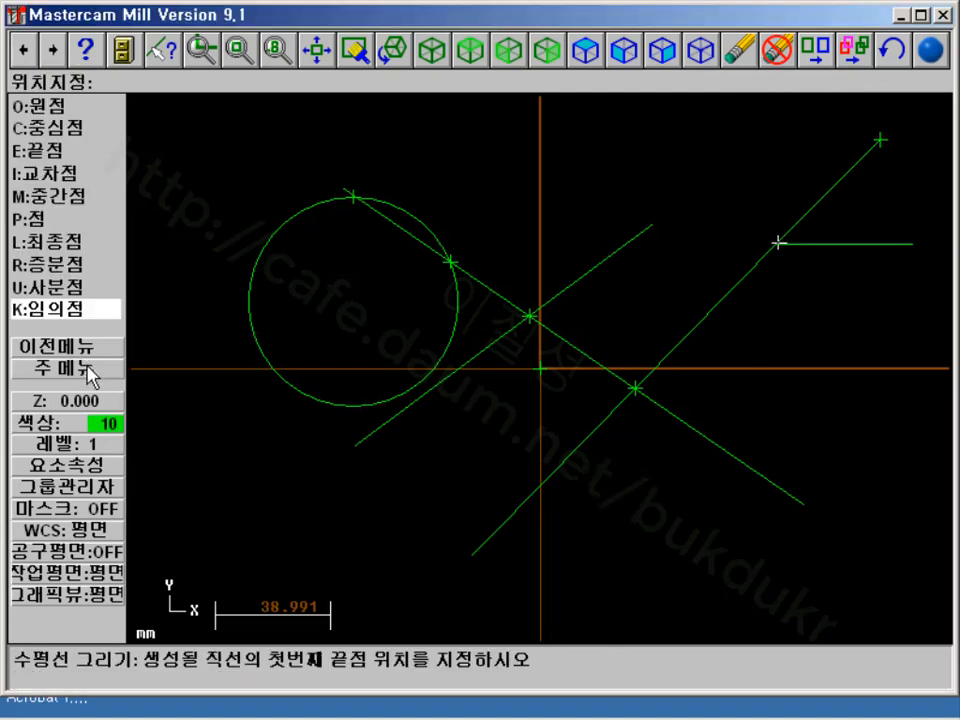
# Add an angular dimension between the horizontal line and the inclined line leading to the relative point, placing its text between them
pyautogui.press('pagedown')
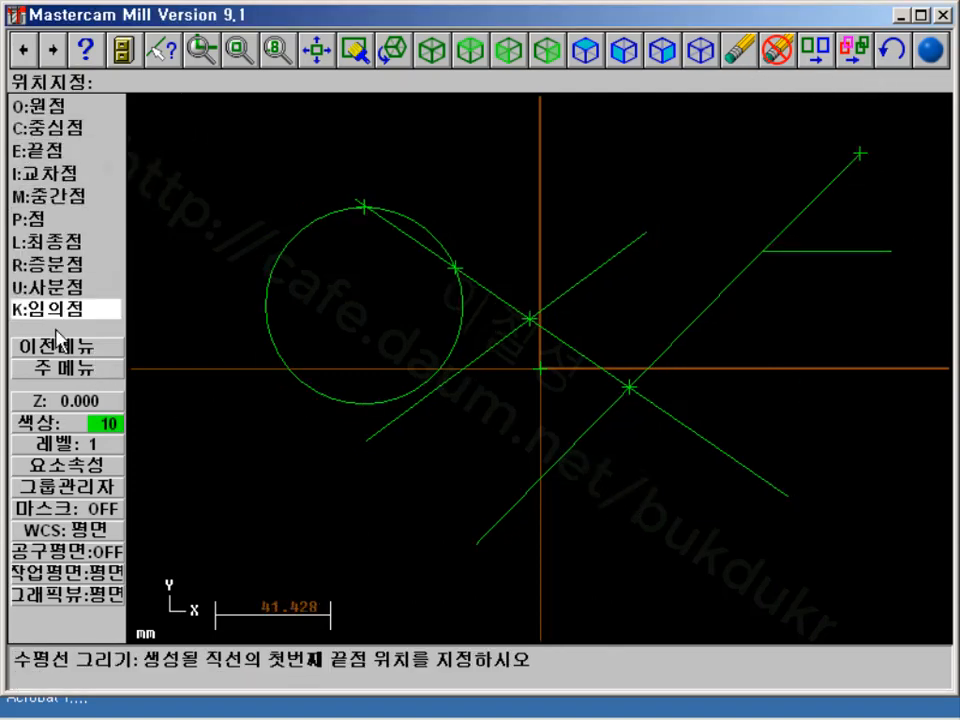
pyautogui.click(70, 368)
pyautogui.click(60, 128)
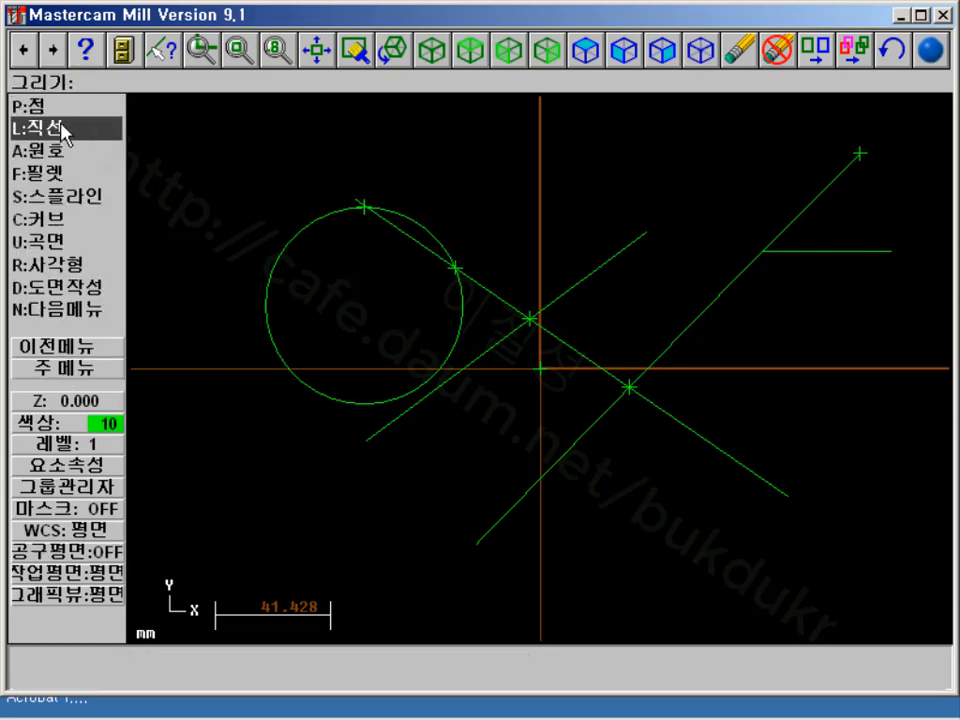
pyautogui.click(67, 293)
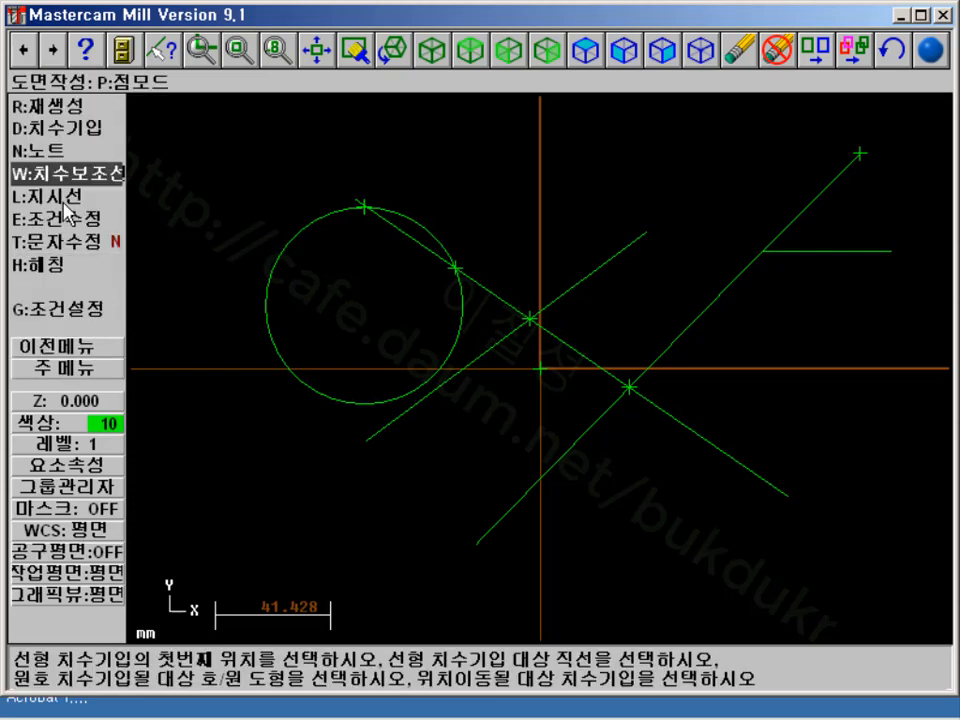
pyautogui.click(66, 123)
pyautogui.click(70, 126)
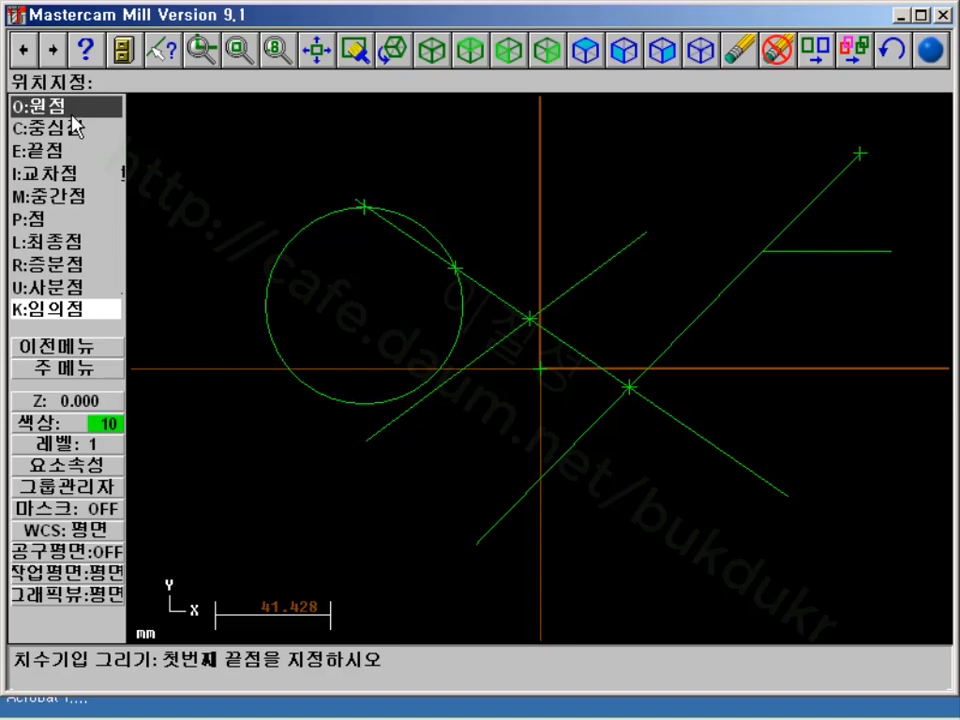
pyautogui.click(40, 346)
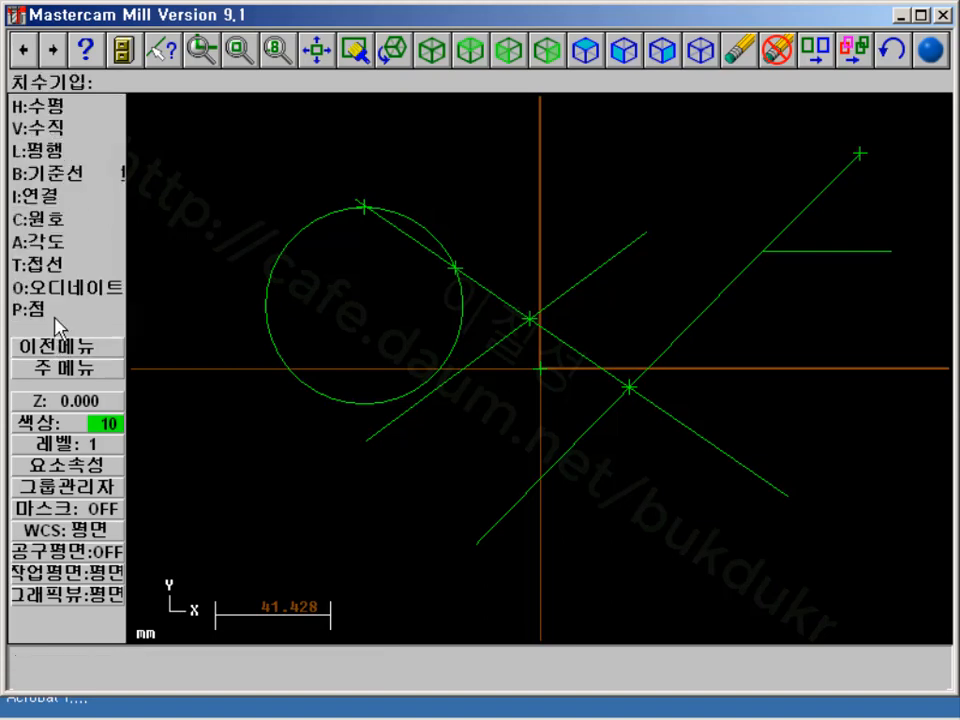
pyautogui.click(69, 243)
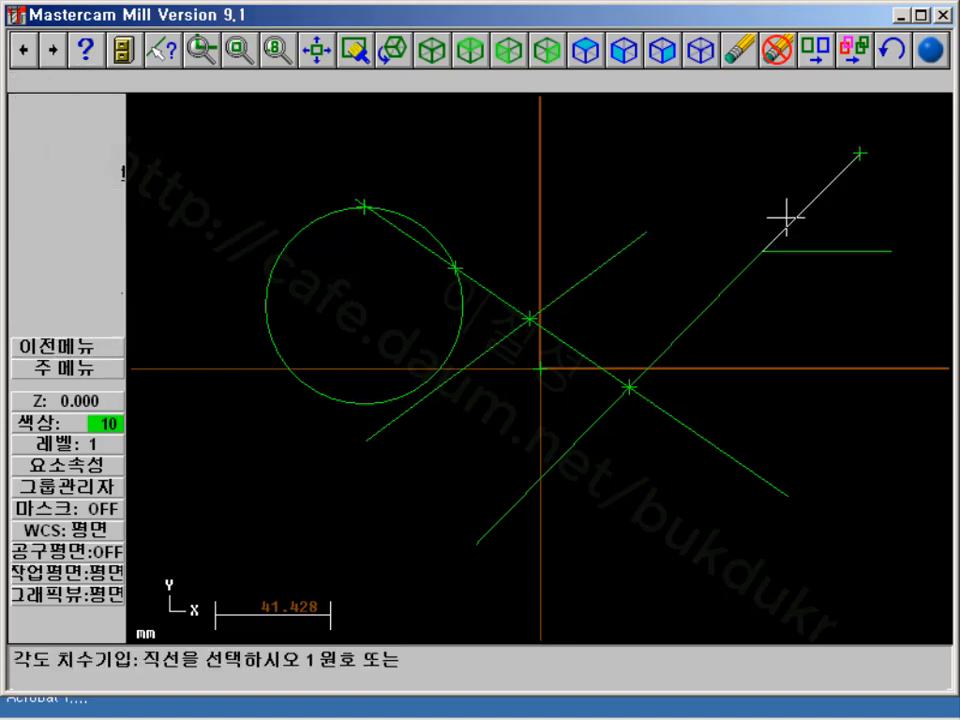
pyautogui.click(821, 251)
pyautogui.click(799, 212)
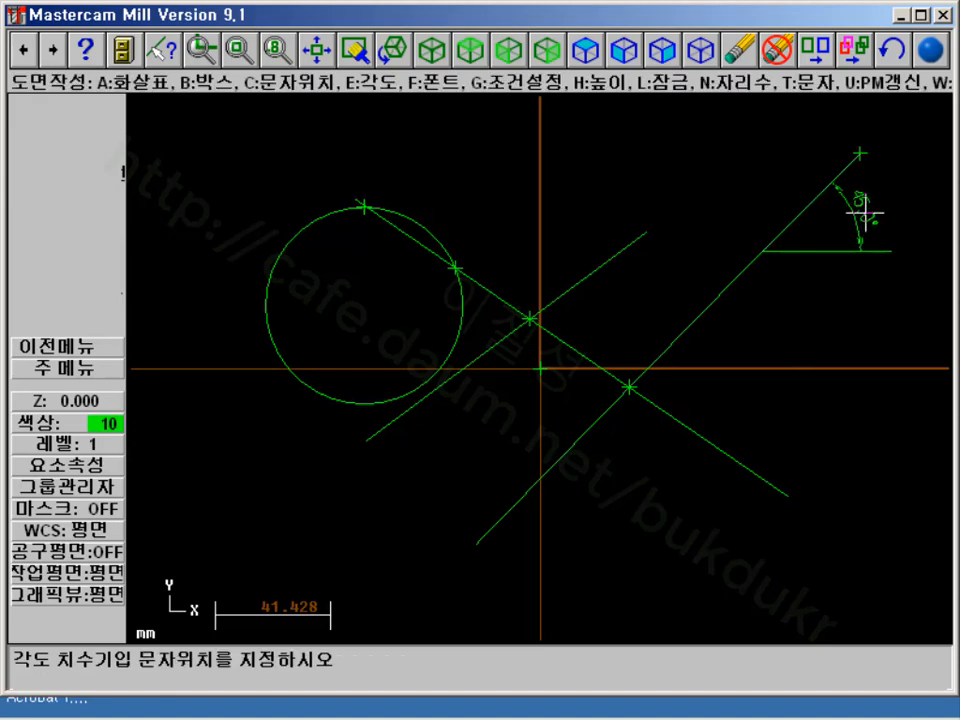
pyautogui.click(866, 214)
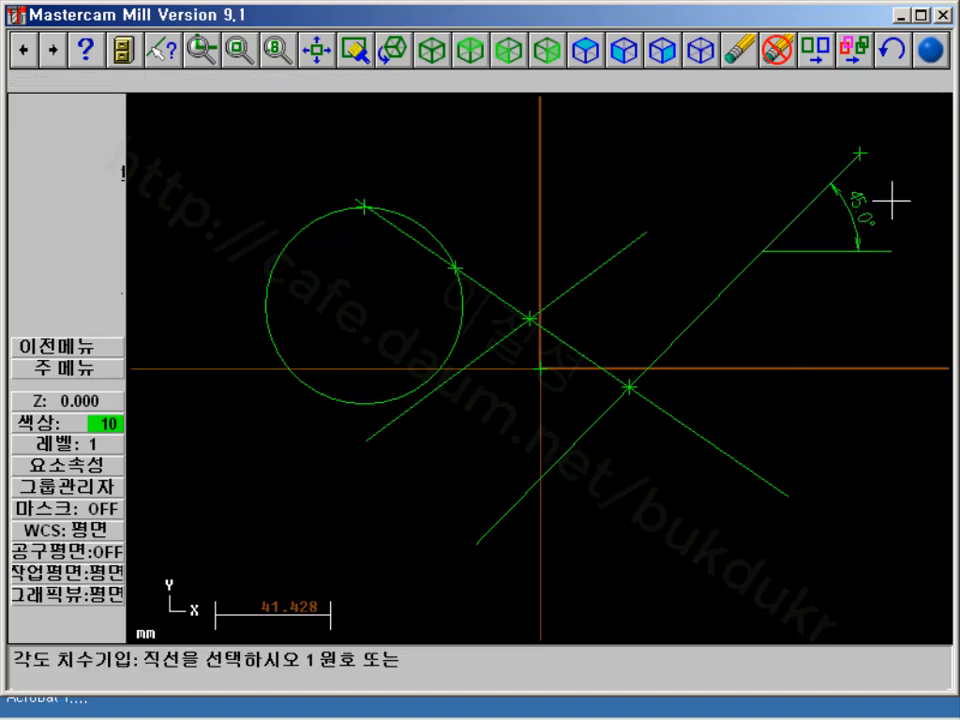
# Analyze the inclined line leading to the relative point to check its length and angle
pyautogui.click(68, 368)
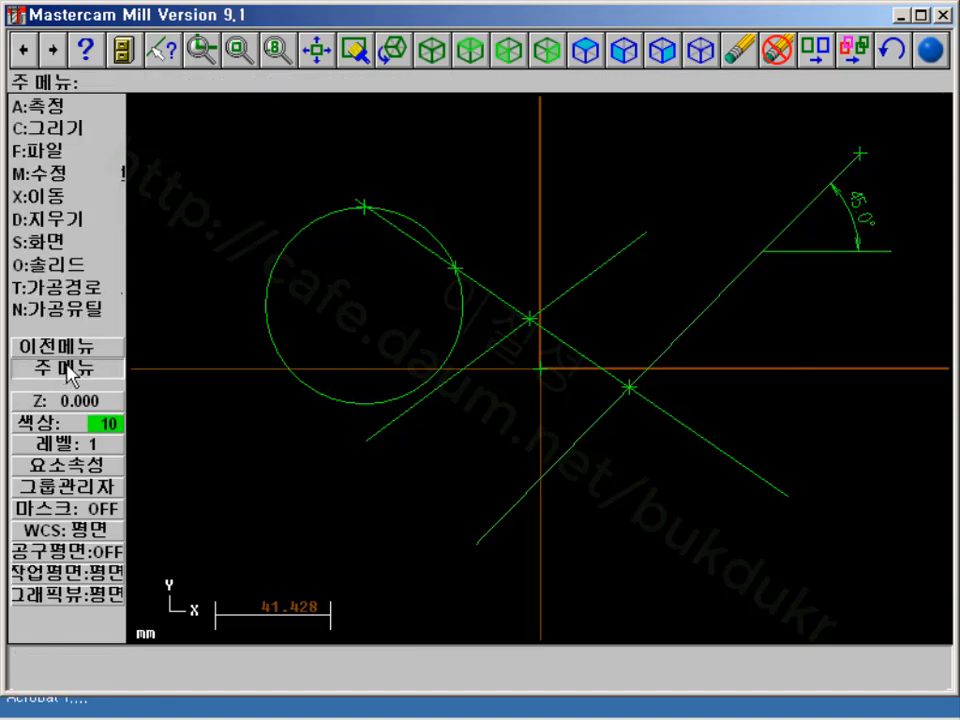
pyautogui.click(163, 48)
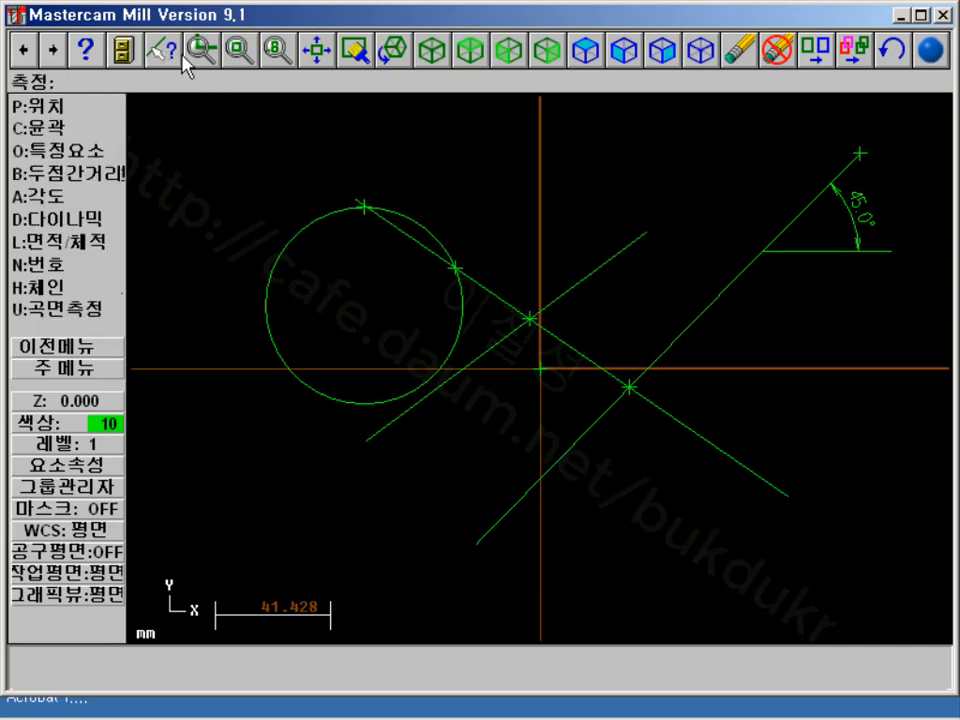
pyautogui.press('o')
pyautogui.click(778, 228)
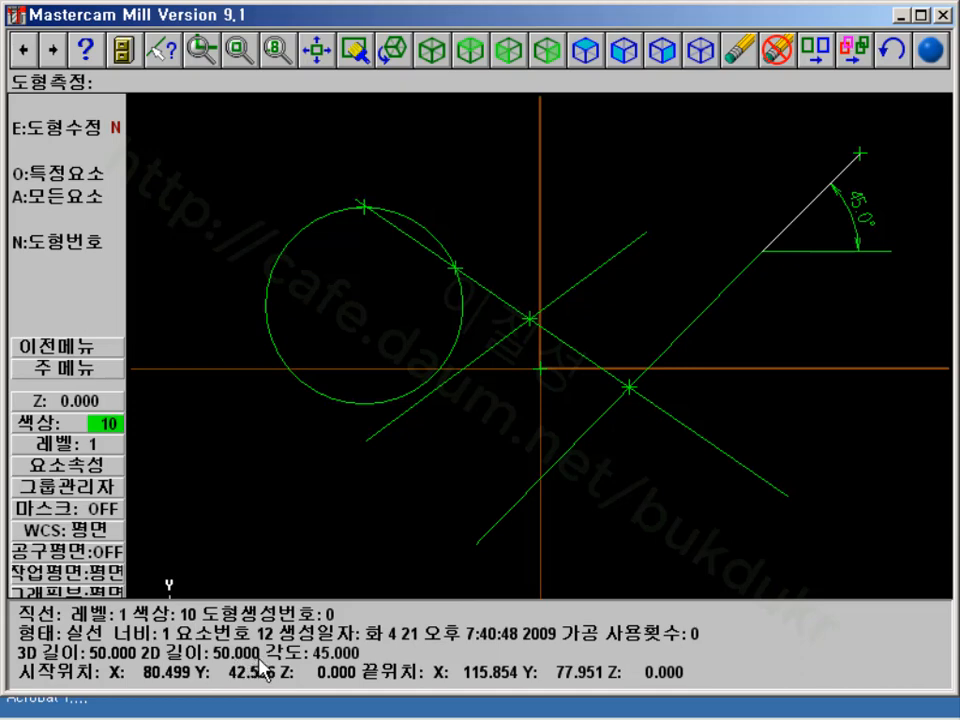
pyautogui.click(488, 512)
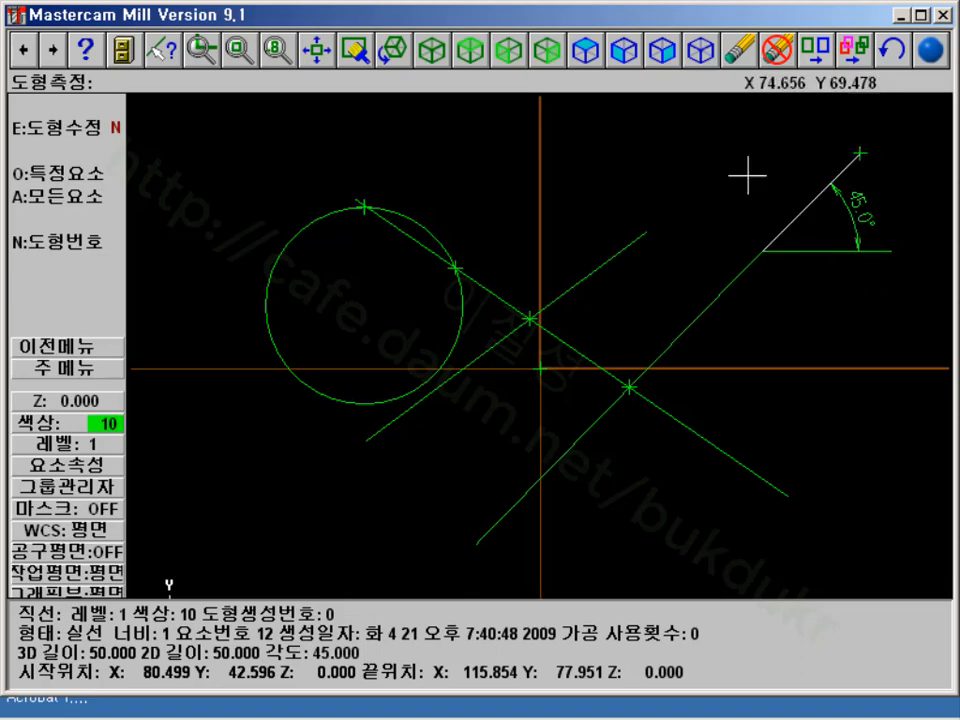
pyautogui.click(68, 370)
# Switch back to the Acrobat manual, enlarge its window, and go on to the quadrant-point (사분점) section on page 42
pyautogui.moveTo(545, 708)
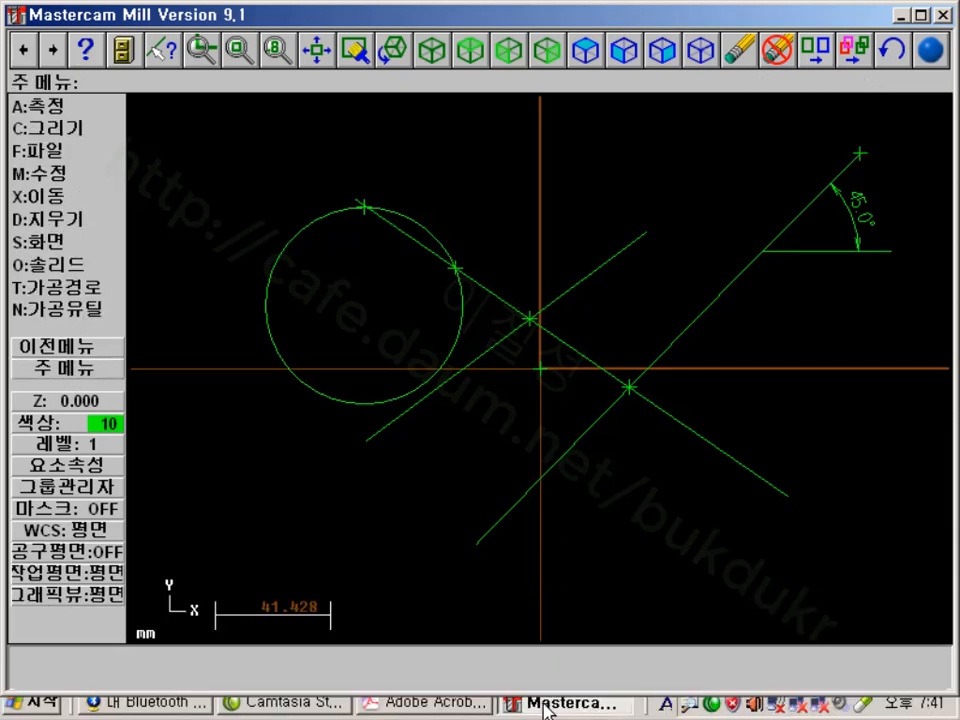
pyautogui.click(450, 706)
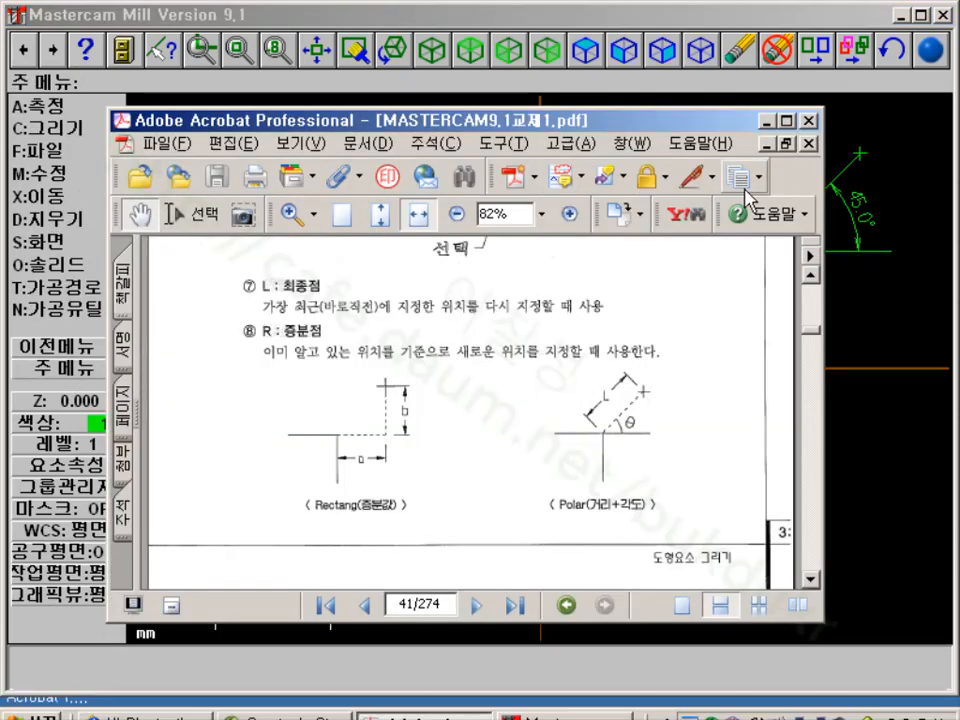
pyautogui.moveTo(823, 109); pyautogui.dragTo(931, 6)
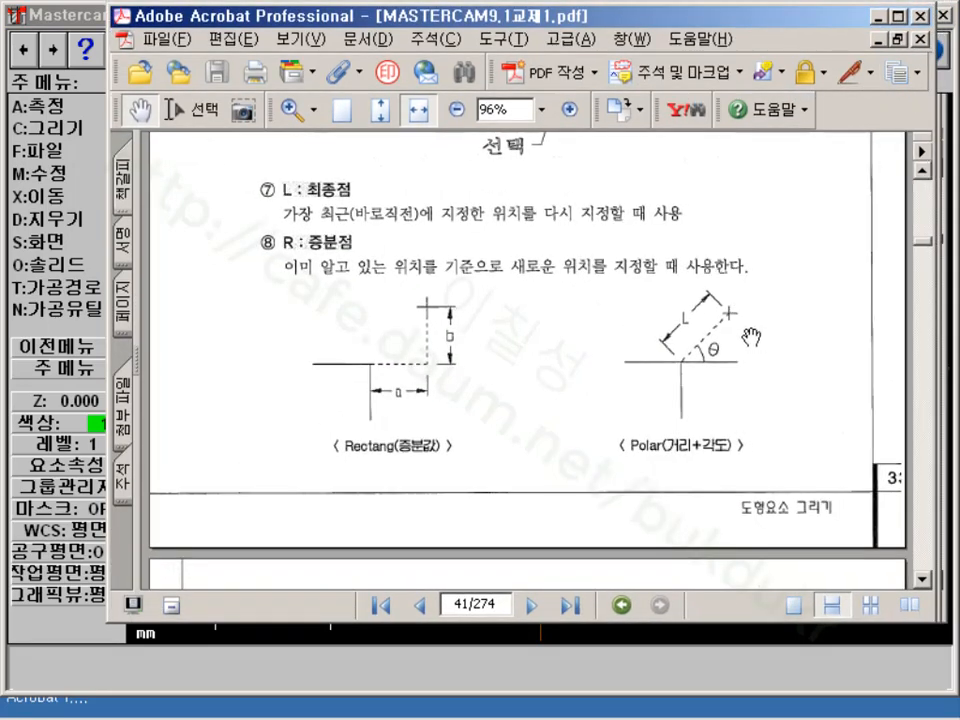
pyautogui.scroll(-10, 639, 315)
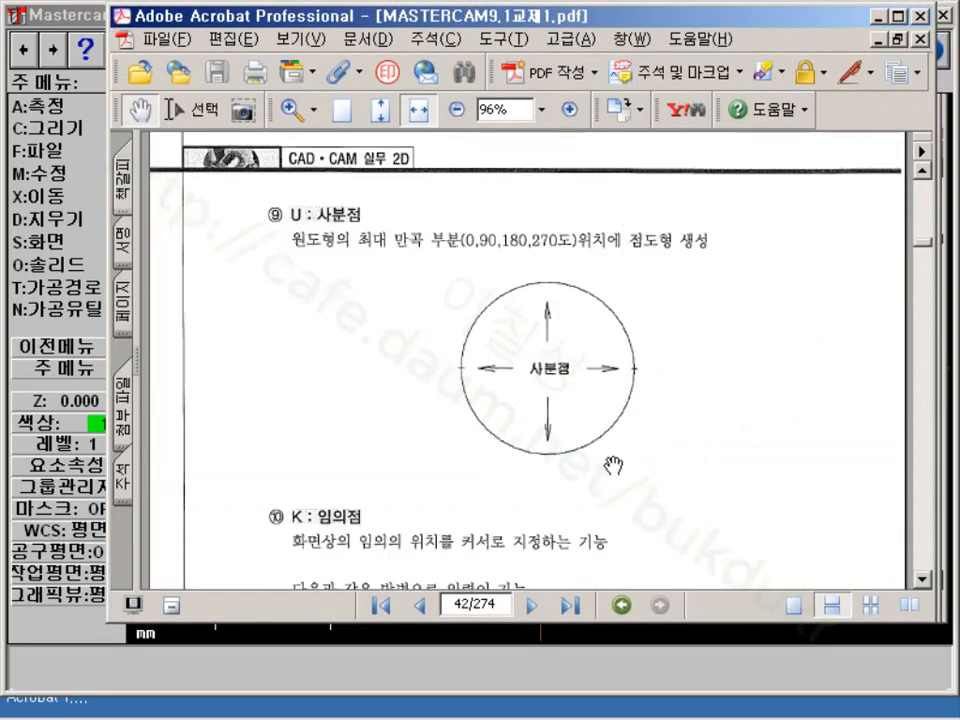
# Read the manual's arbitrary-point (임의점), entity-division (도형분할) and node-point (노드점) sections on page 42, and return to Mastercam
pyautogui.scroll(-5, 612, 466)
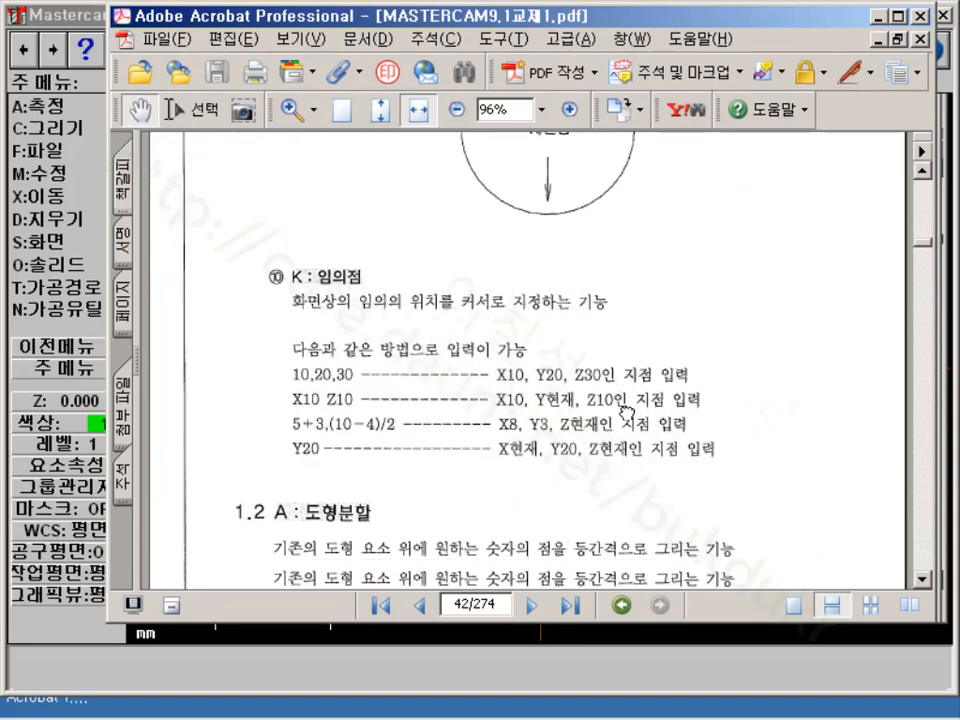
pyautogui.scroll(-8, 625, 412)
pyautogui.scroll(2, 574, 364)
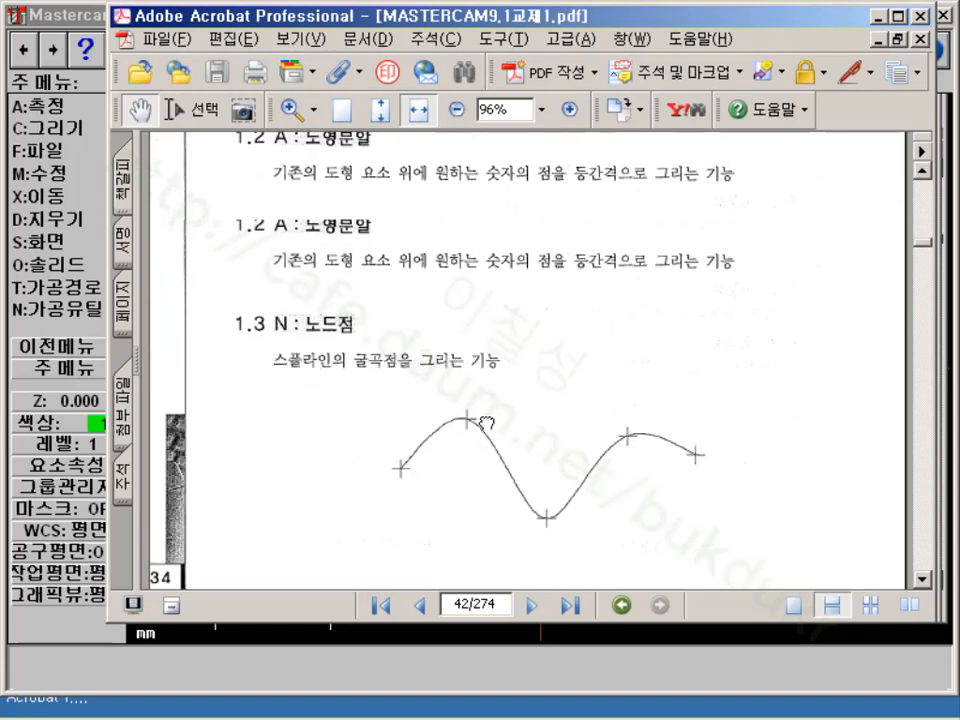
pyautogui.scroll(2, 486, 424)
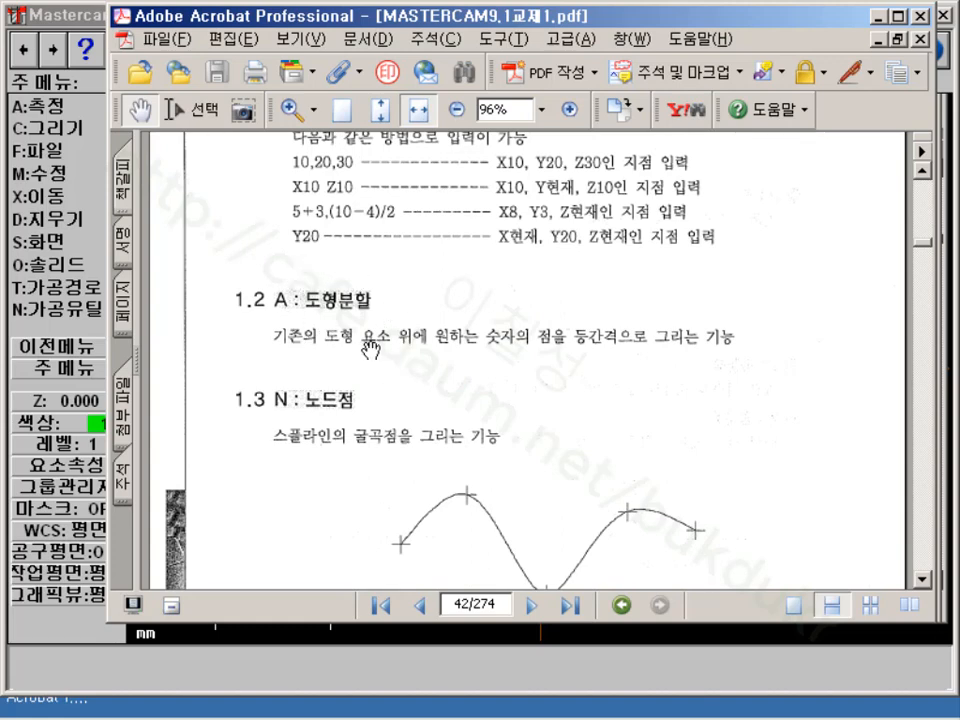
pyautogui.click(878, 16)
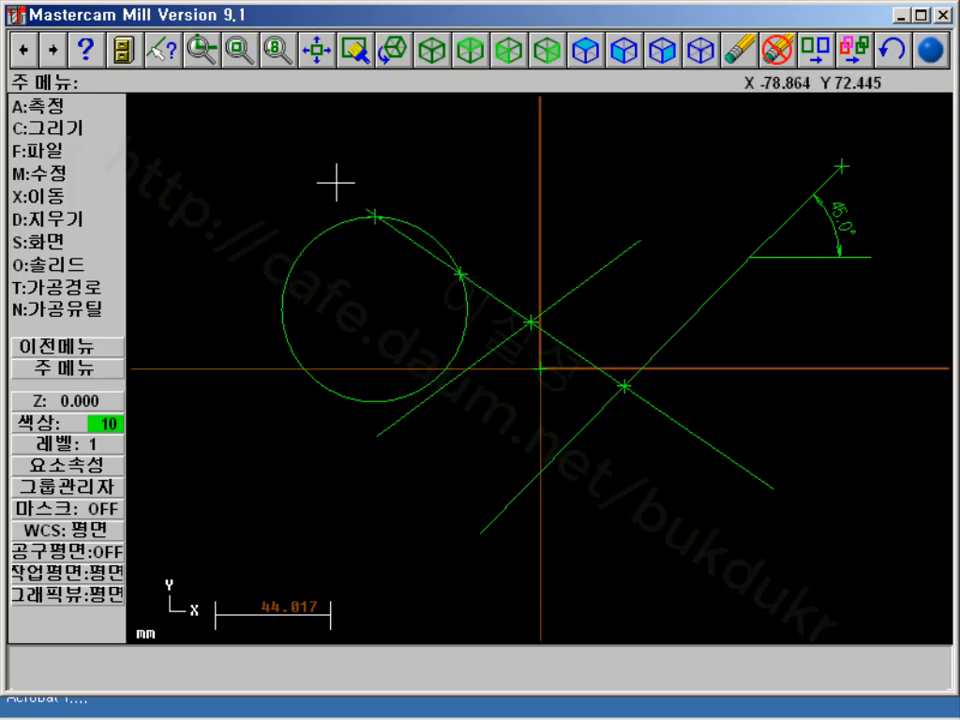
# Divide the large circle with 10 equally spaced points using the 도형분할 point option
pyautogui.click(100, 128)
pyautogui.click(60, 106)
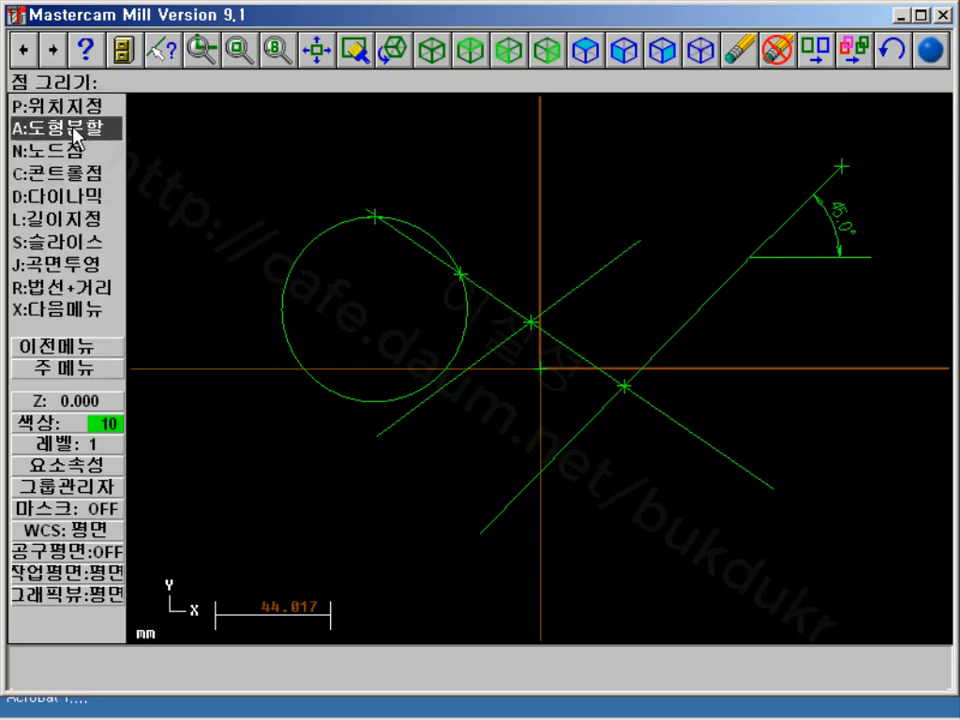
pyautogui.click(74, 133)
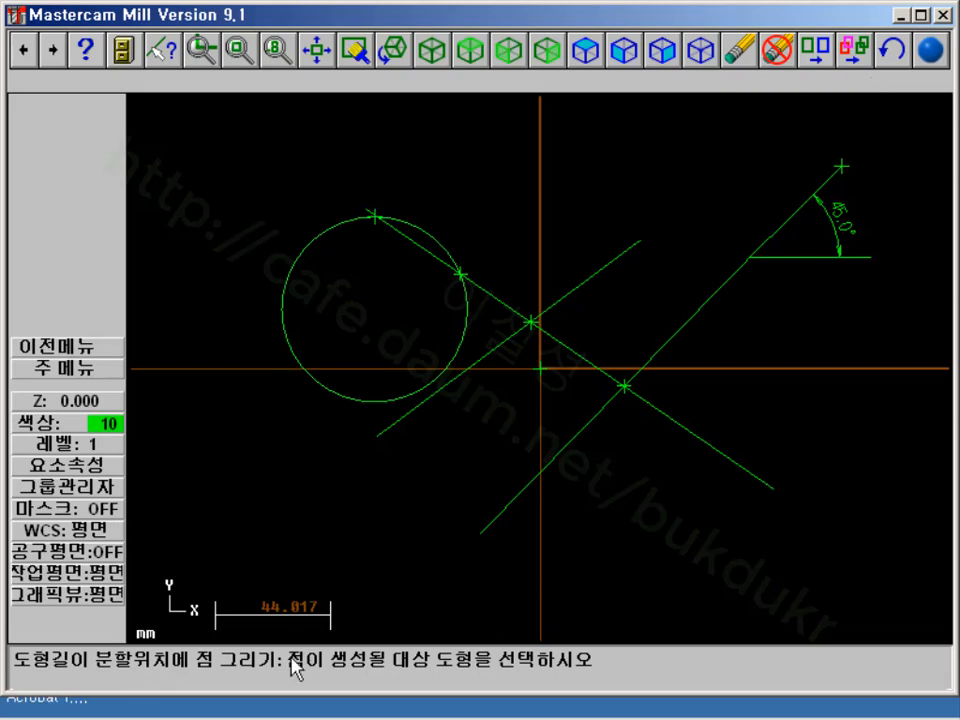
pyautogui.click(295, 373)
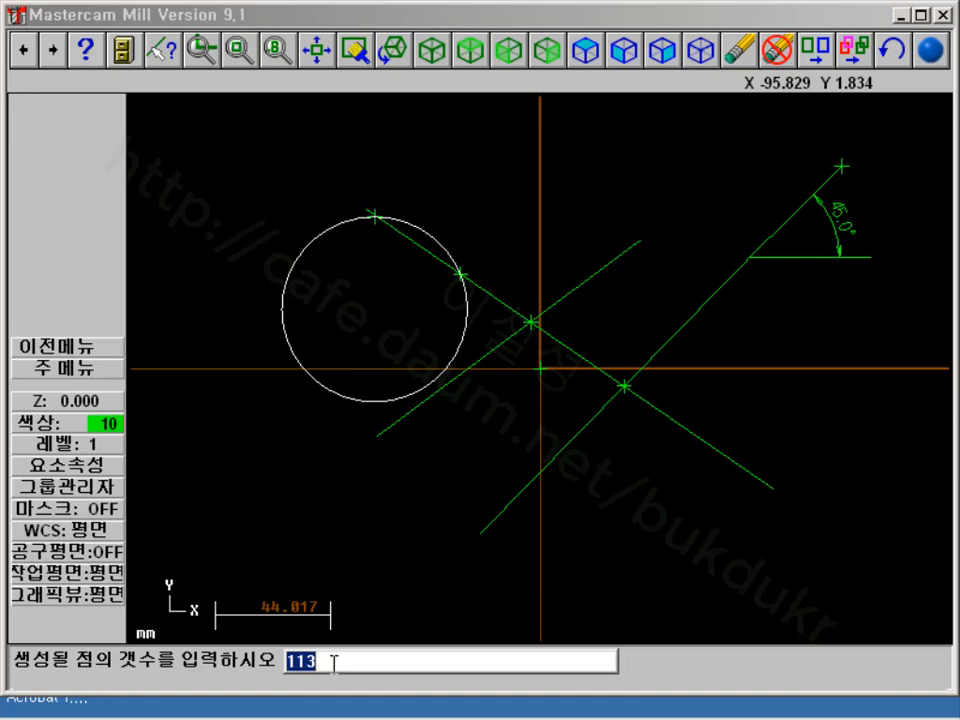
pyautogui.write('10')
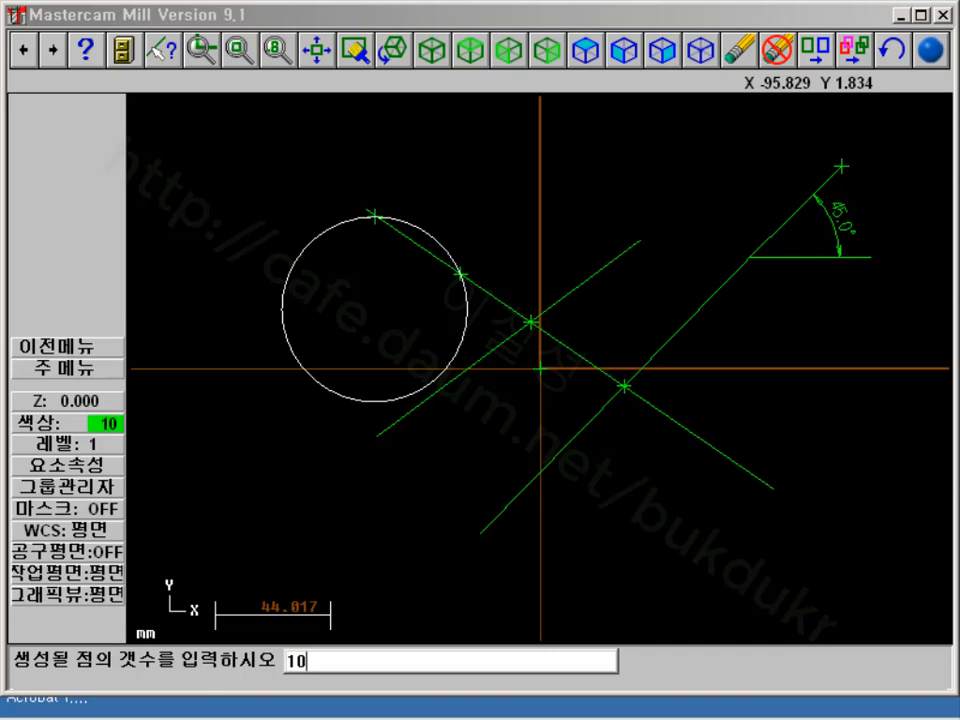
pyautogui.press('Return')
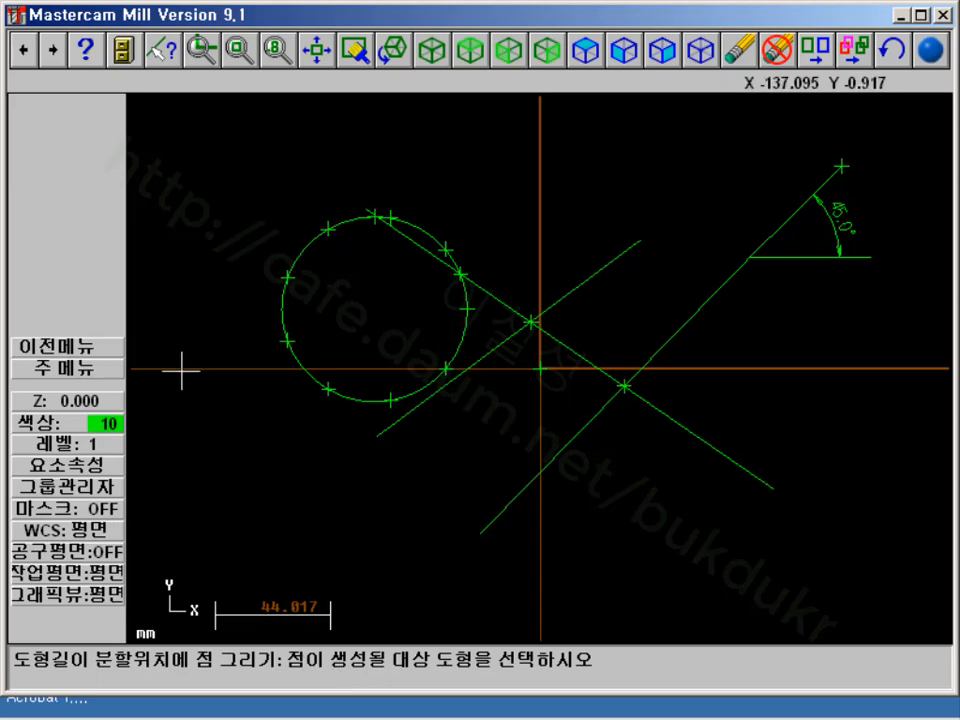
# Place 50 equally spaced points along the short rising line beside the large circle and leave the division command
pyautogui.click(490, 353)
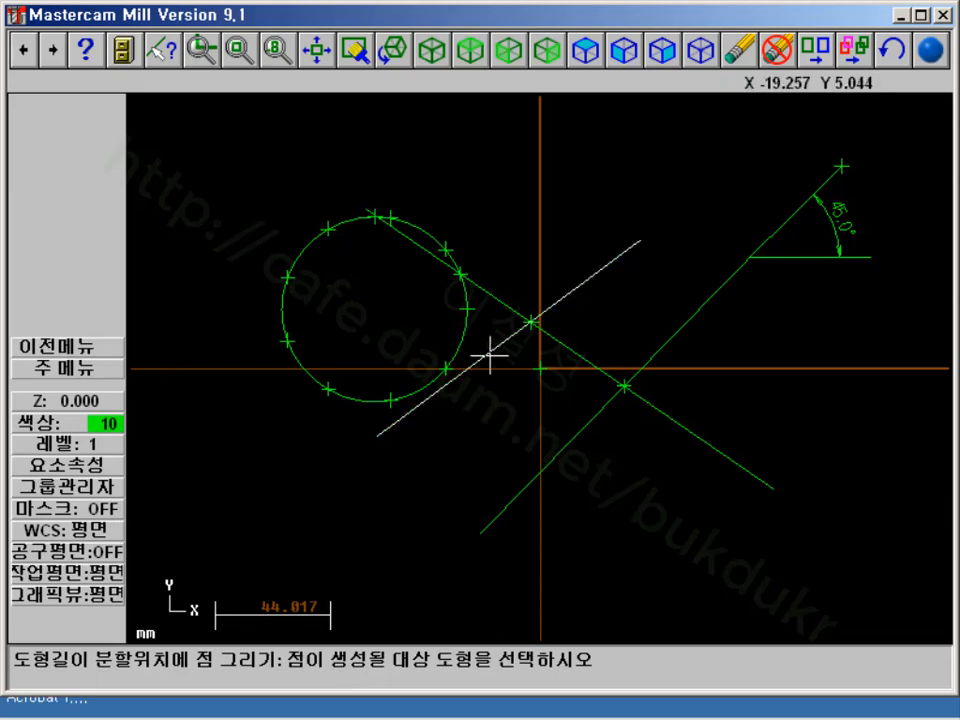
pyautogui.click(490, 354)
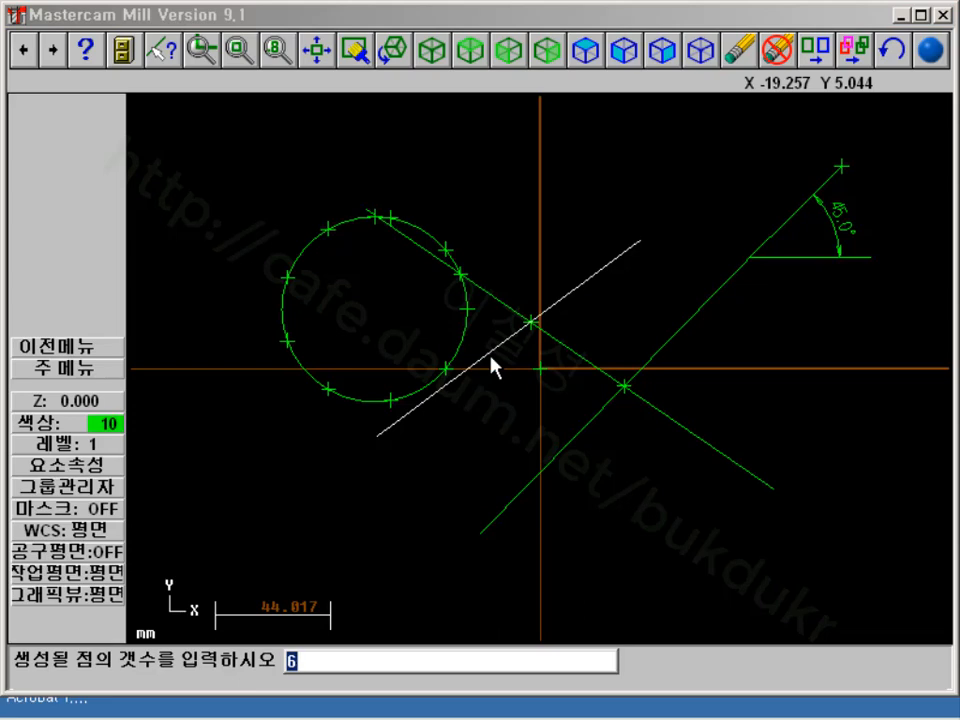
pyautogui.write('50')
pyautogui.press('Return')
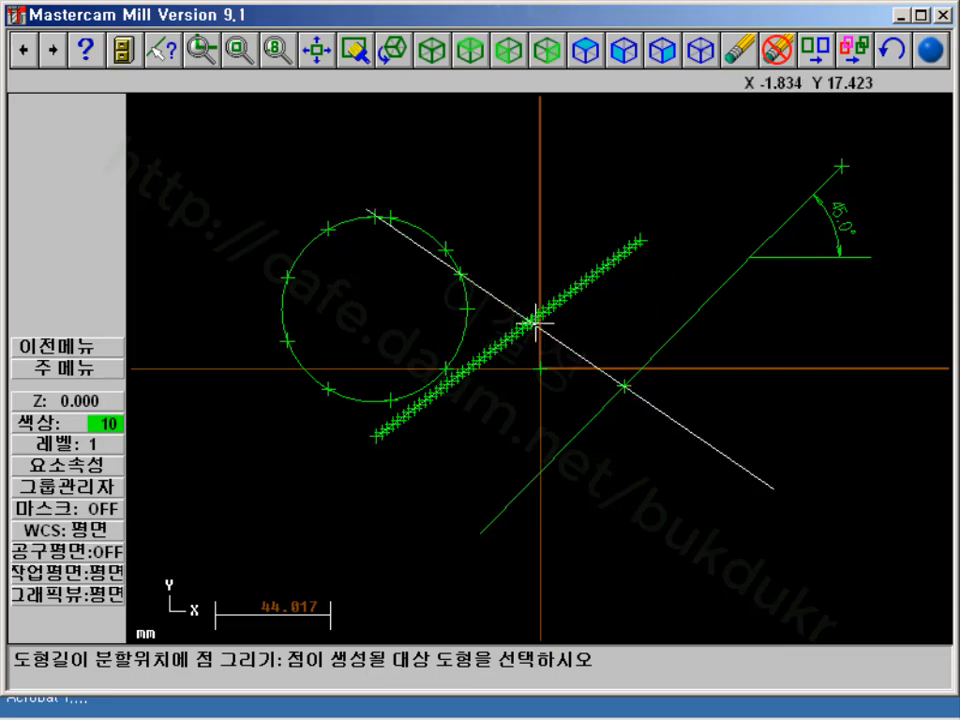
pyautogui.click(100, 372)
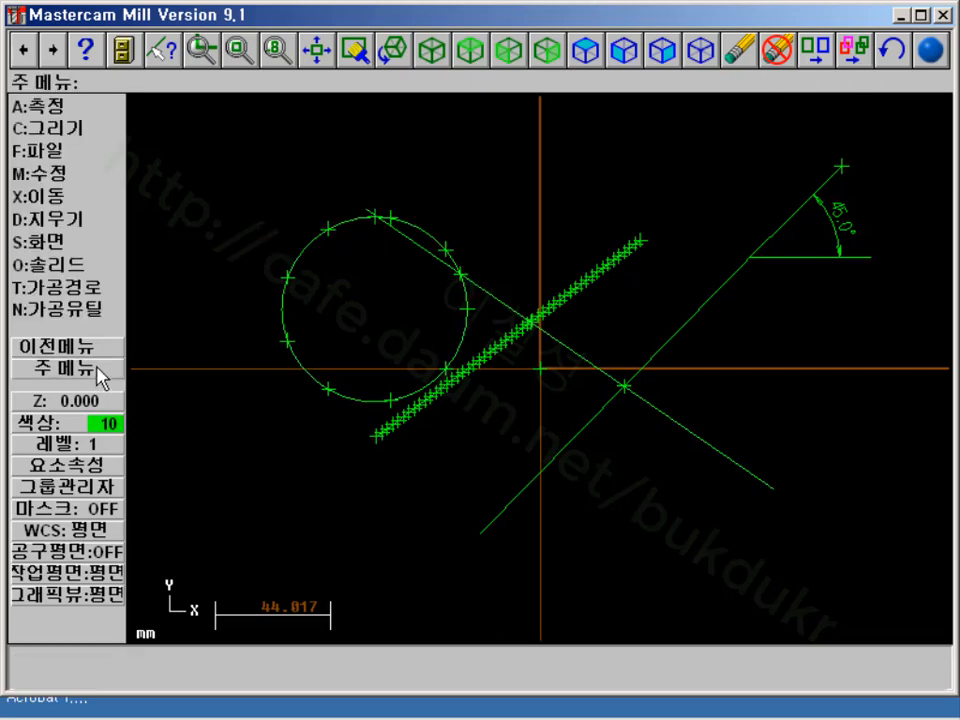
# Draw a smaller circle by centre and edge point above the origin, close to the vertical axis
pyautogui.click(20, 127)
pyautogui.click(35, 150)
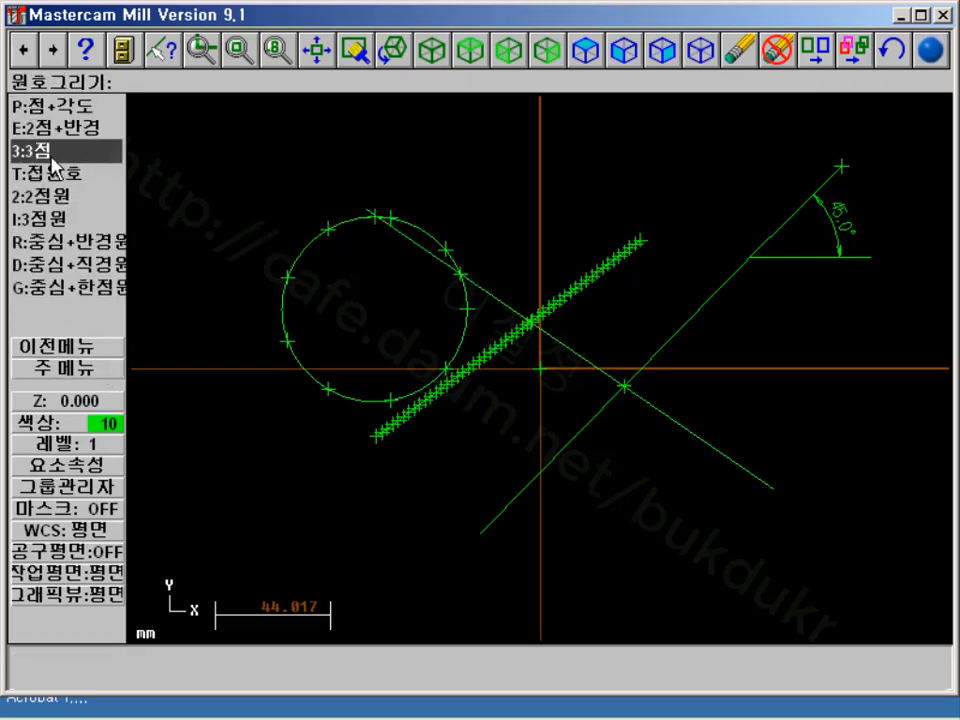
pyautogui.click(100, 295)
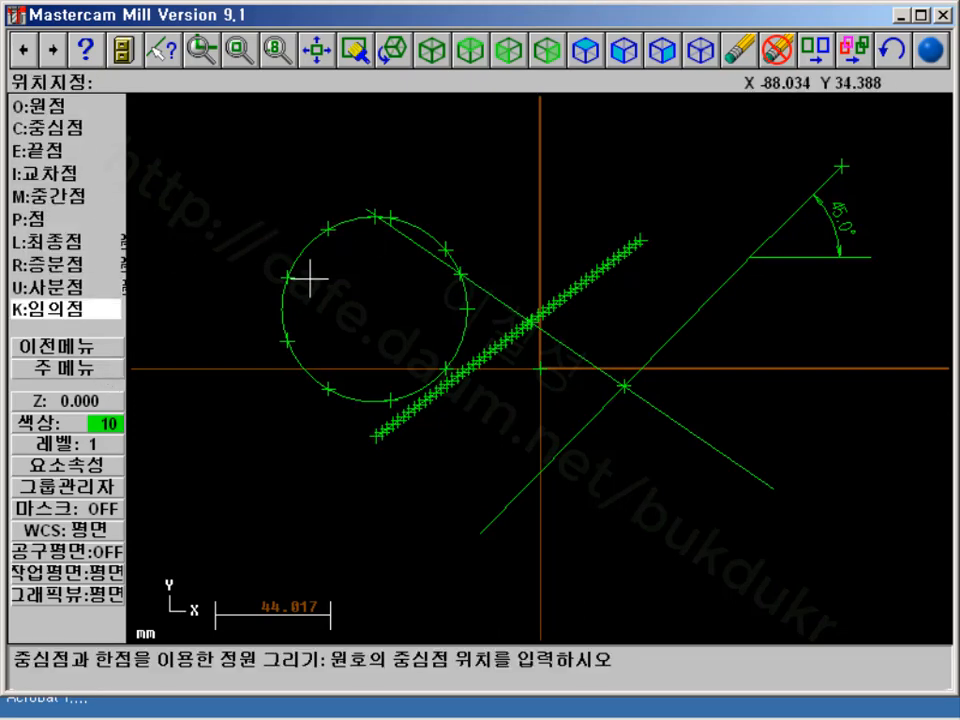
pyautogui.click(534, 200)
pyautogui.click(571, 156)
pyautogui.press('pageup')
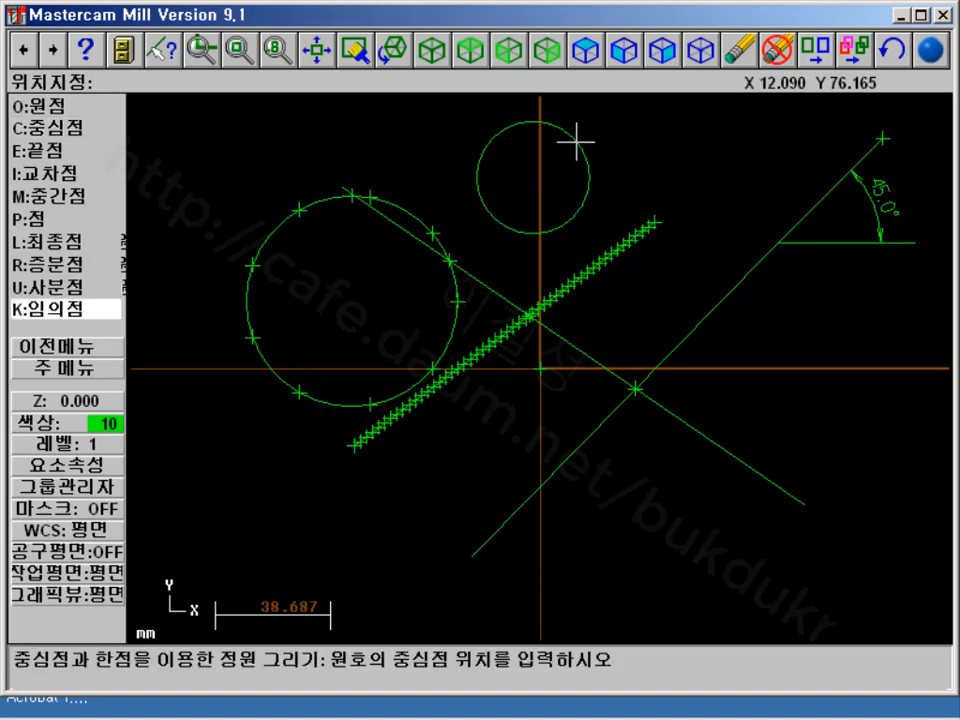
# Divide the new small circle with a point count of 5, using the 도형분할 point option
pyautogui.click(209, 56)
pyautogui.click(463, 111)
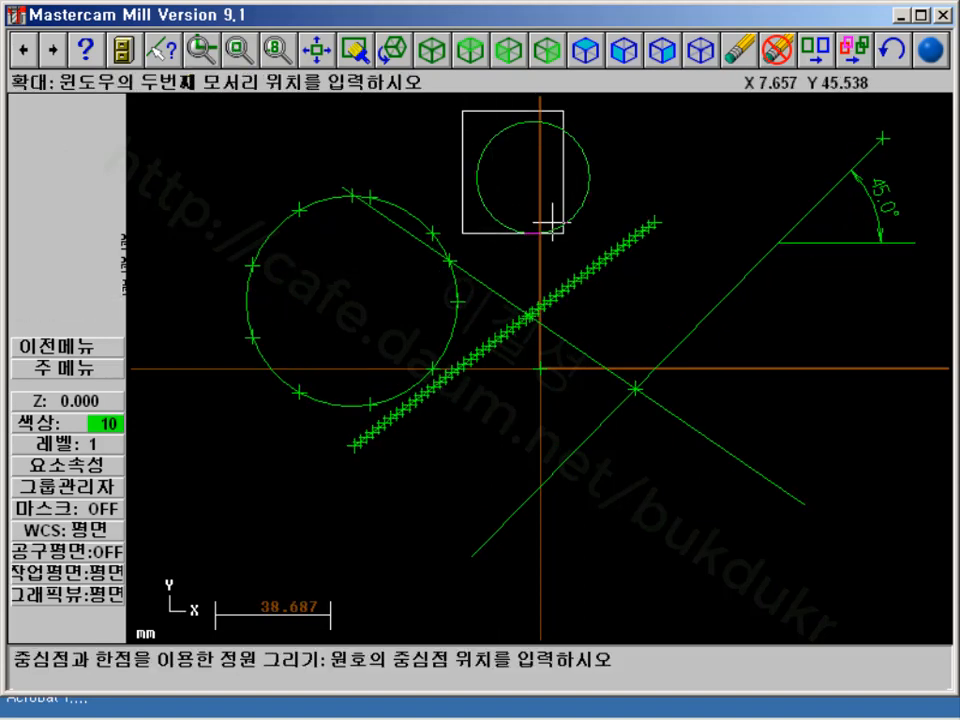
pyautogui.click(619, 257)
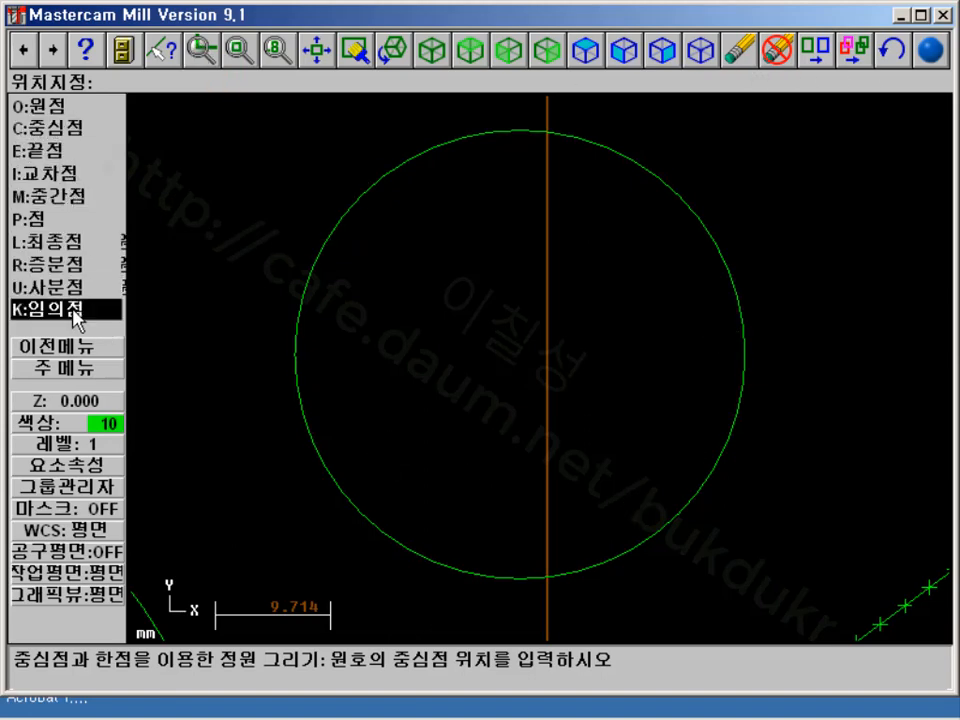
pyautogui.press('Escape')
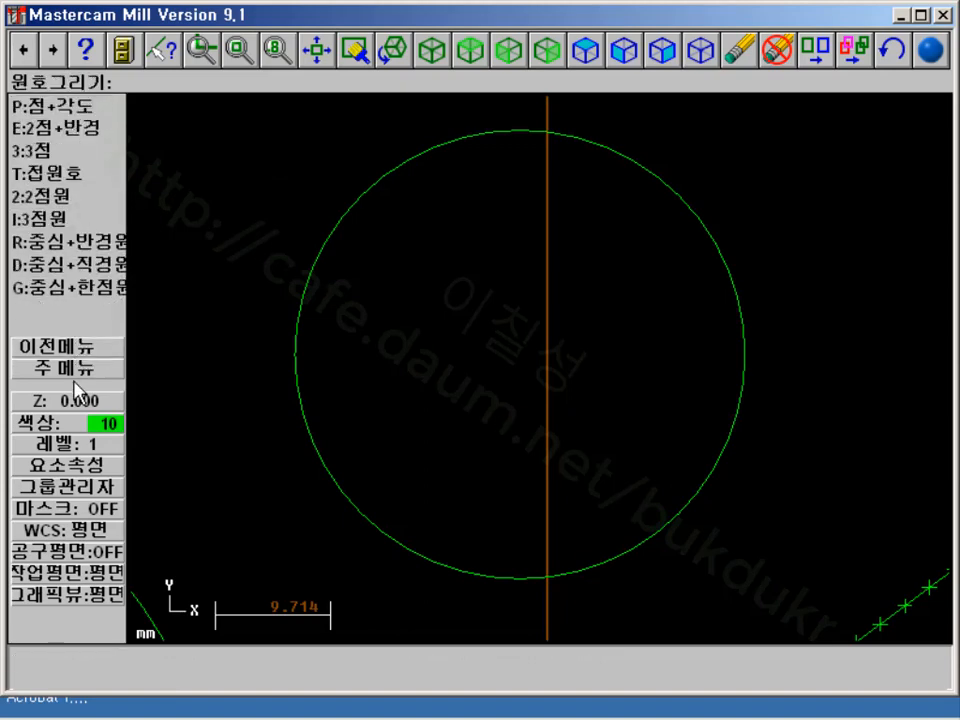
pyautogui.press('Escape')
pyautogui.press('Escape')
pyautogui.click(54, 124)
pyautogui.click(50, 115)
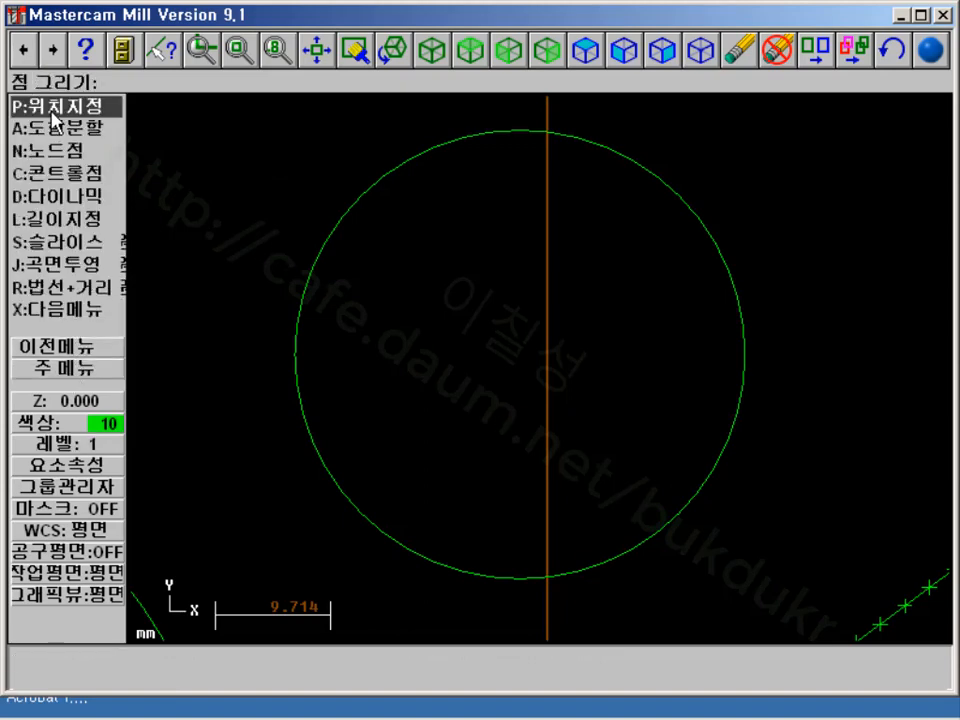
pyautogui.click(59, 139)
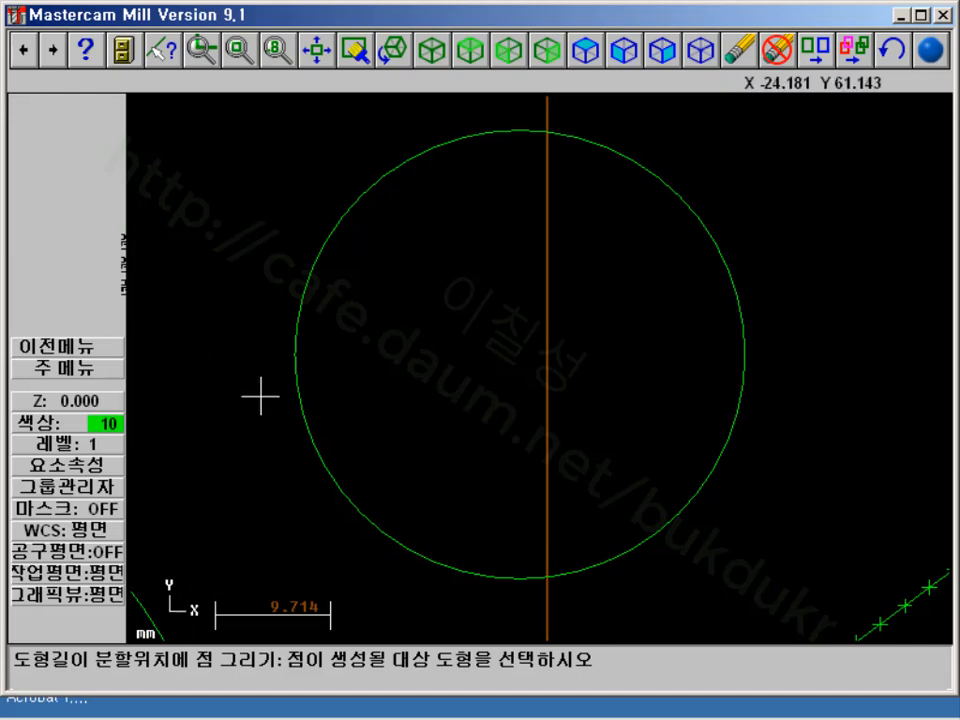
pyautogui.click(297, 298)
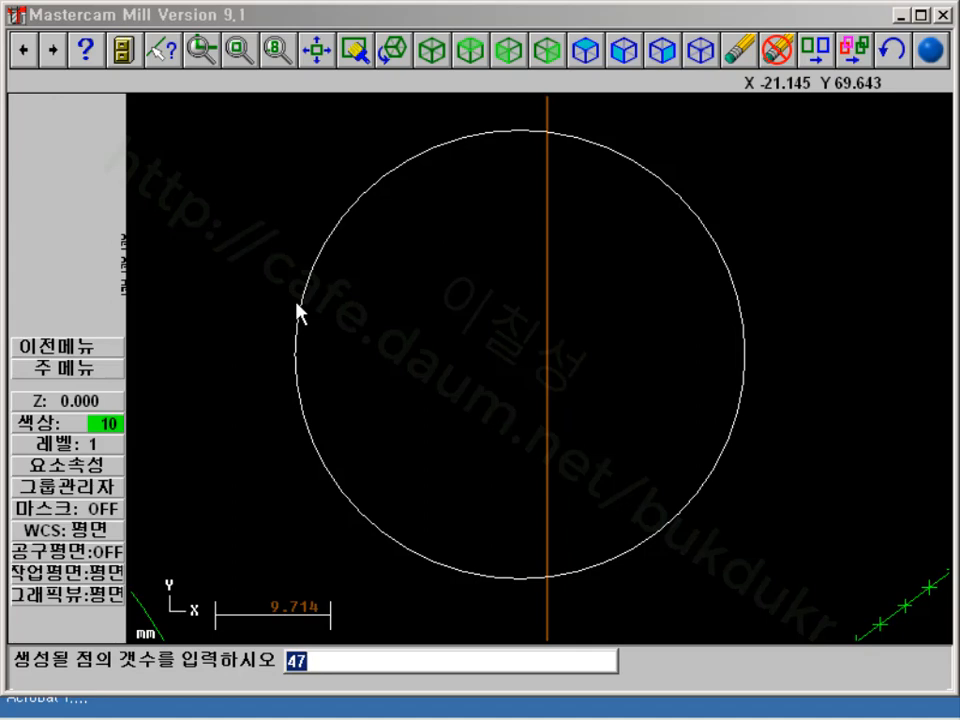
pyautogui.write('5')
pyautogui.press('Return')
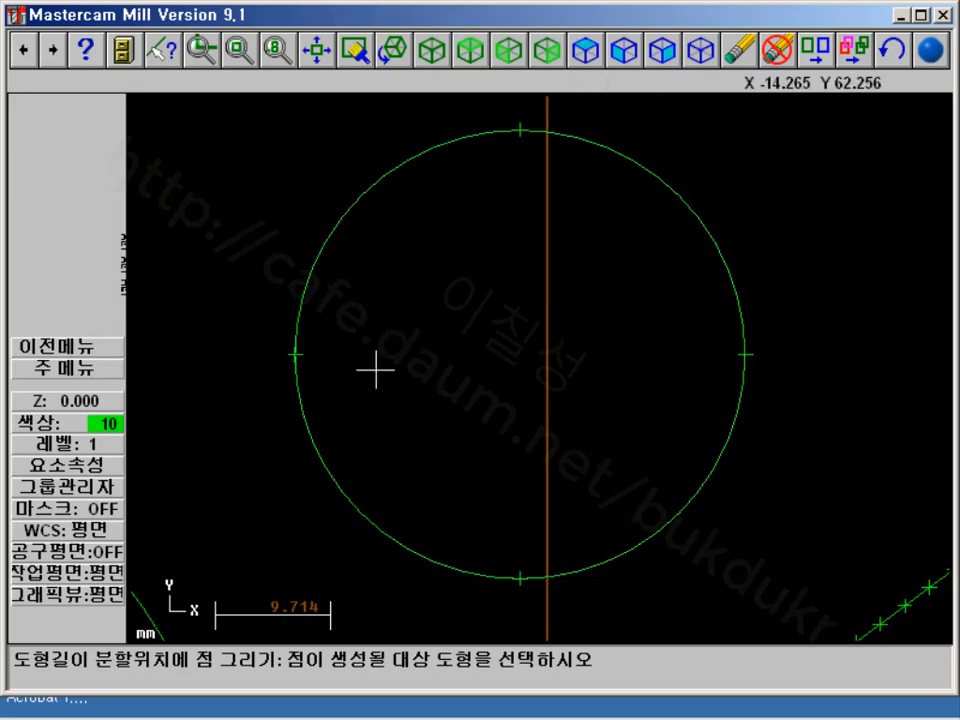
pyautogui.click(81, 347)
pyautogui.click(81, 370)
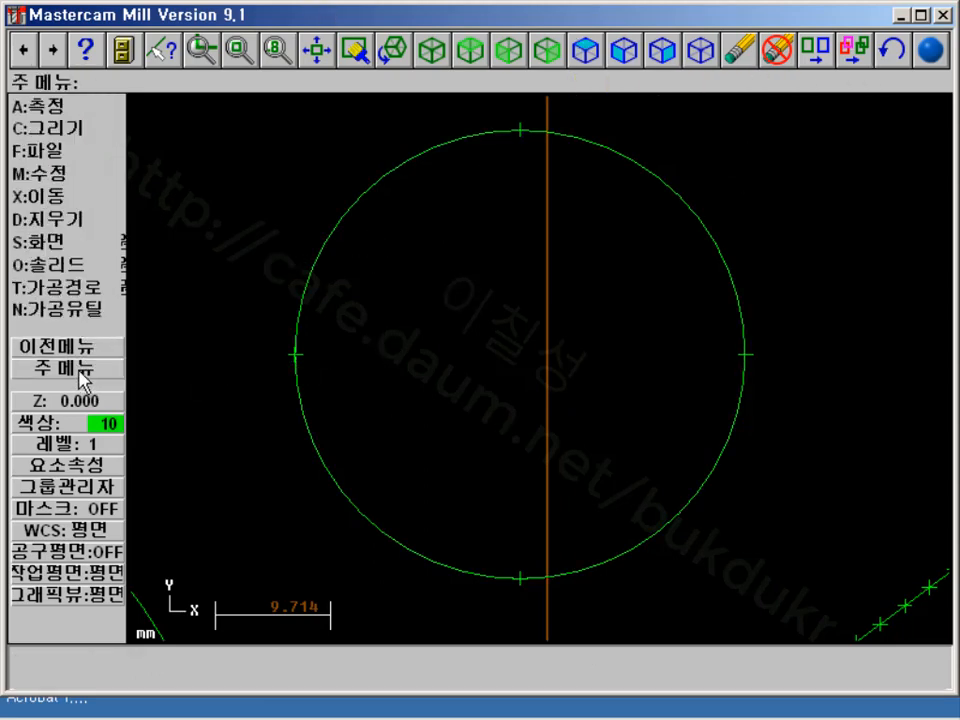
# Draw a two-point line sloping gently down to the right above the small circle, crossing the vertical axis
pyautogui.scroll(-9, 257, 286)
pyautogui.scroll(-3, 341, 343)
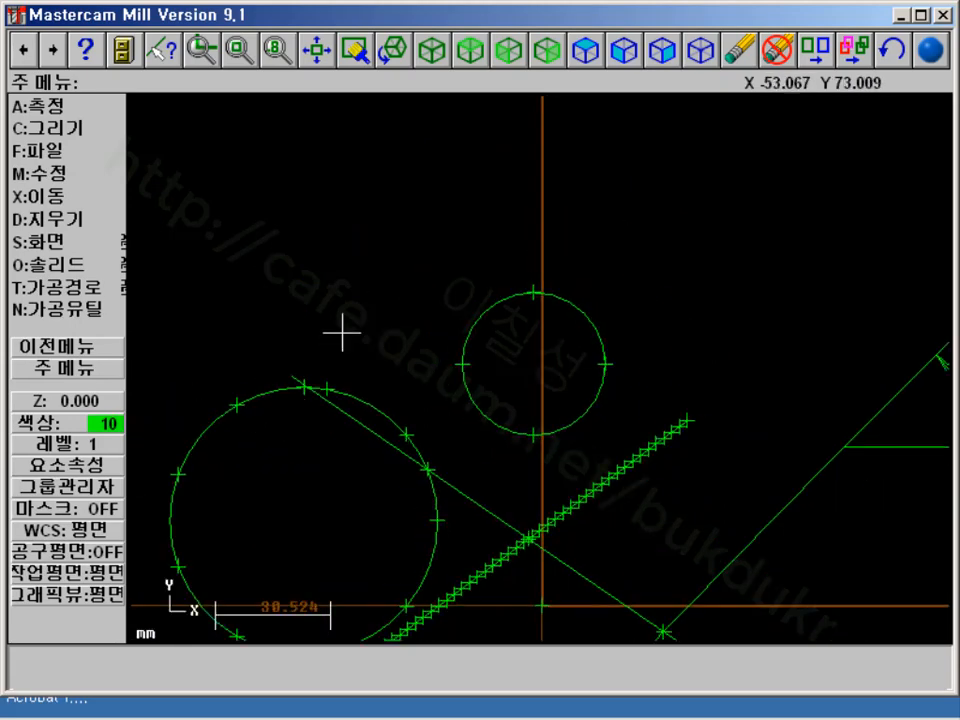
pyautogui.click(98, 129)
pyautogui.click(84, 131)
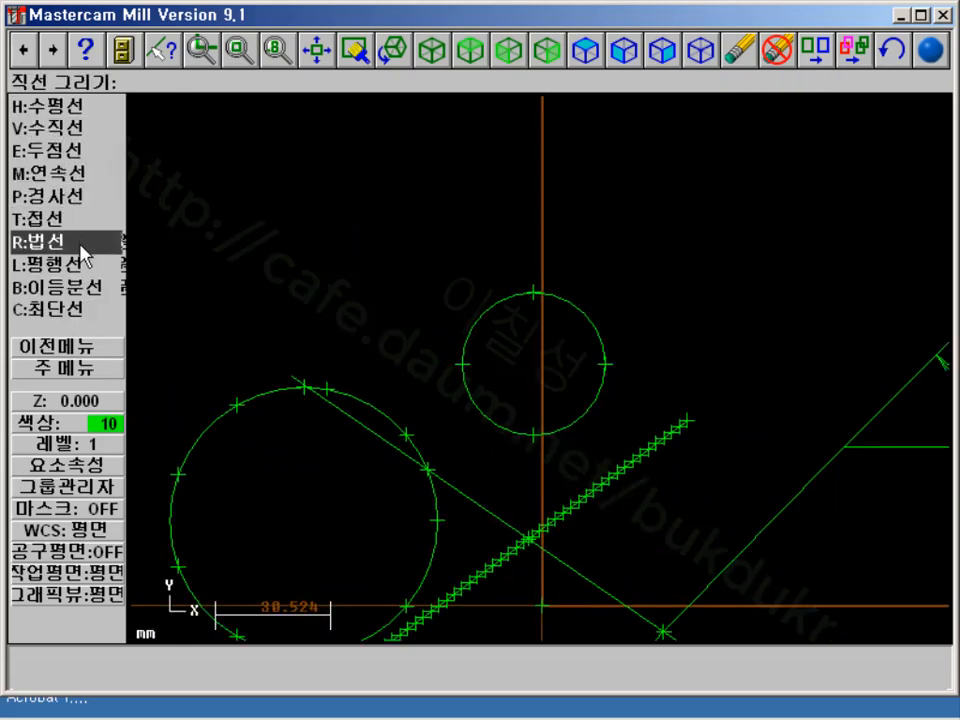
pyautogui.click(50, 150)
pyautogui.click(619, 220)
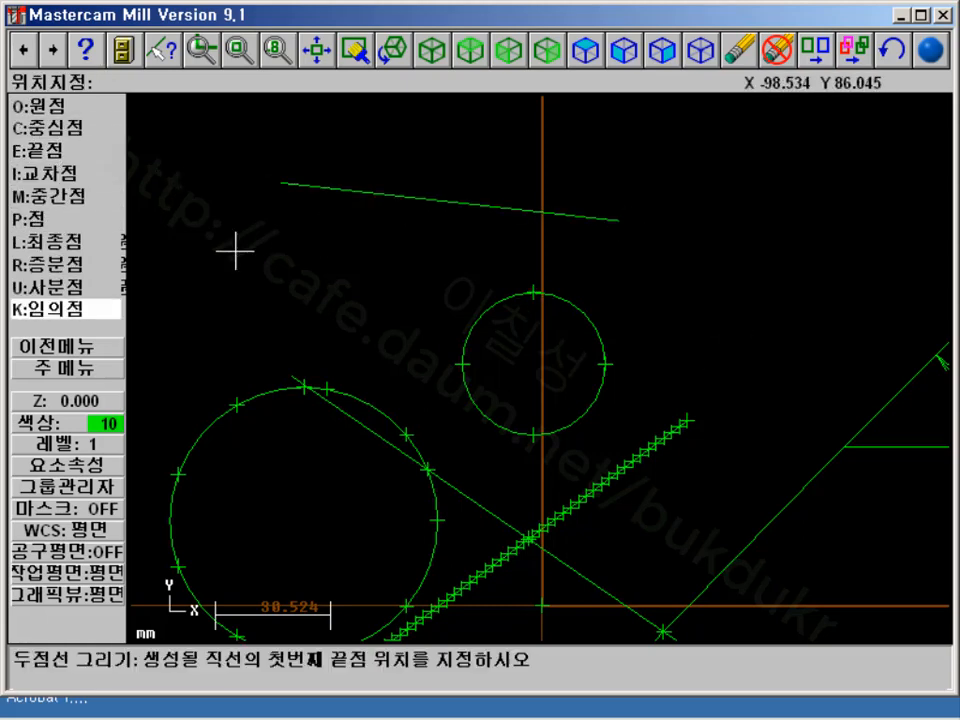
# Divide the new sloping line with 4 equally spaced points, including its endpoints, and leave the division command
pyautogui.click(78, 370)
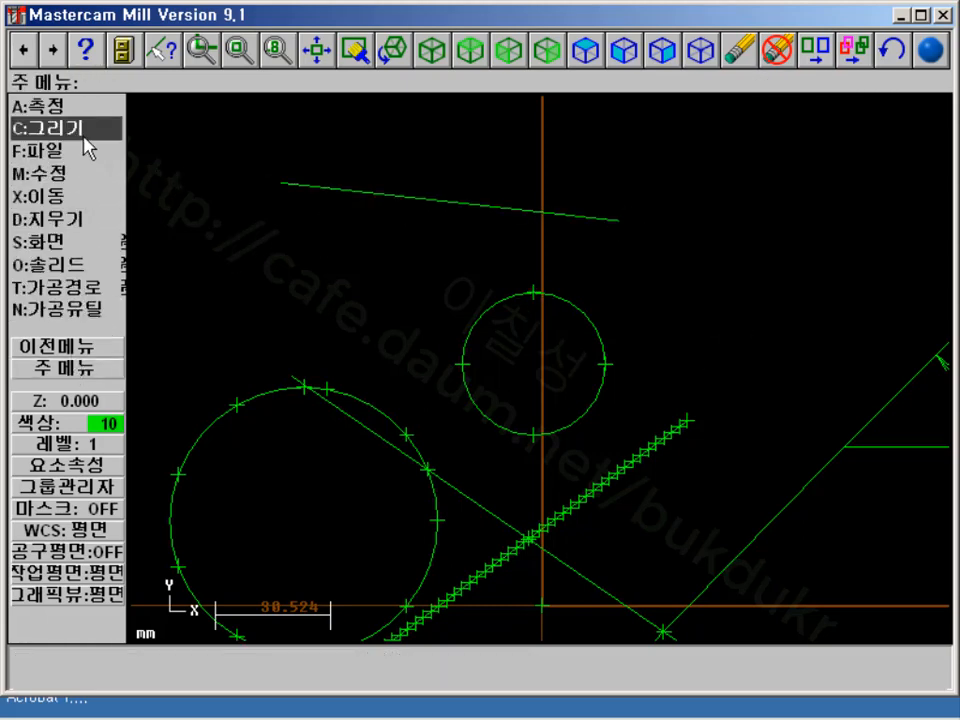
pyautogui.click(95, 128)
pyautogui.click(55, 106)
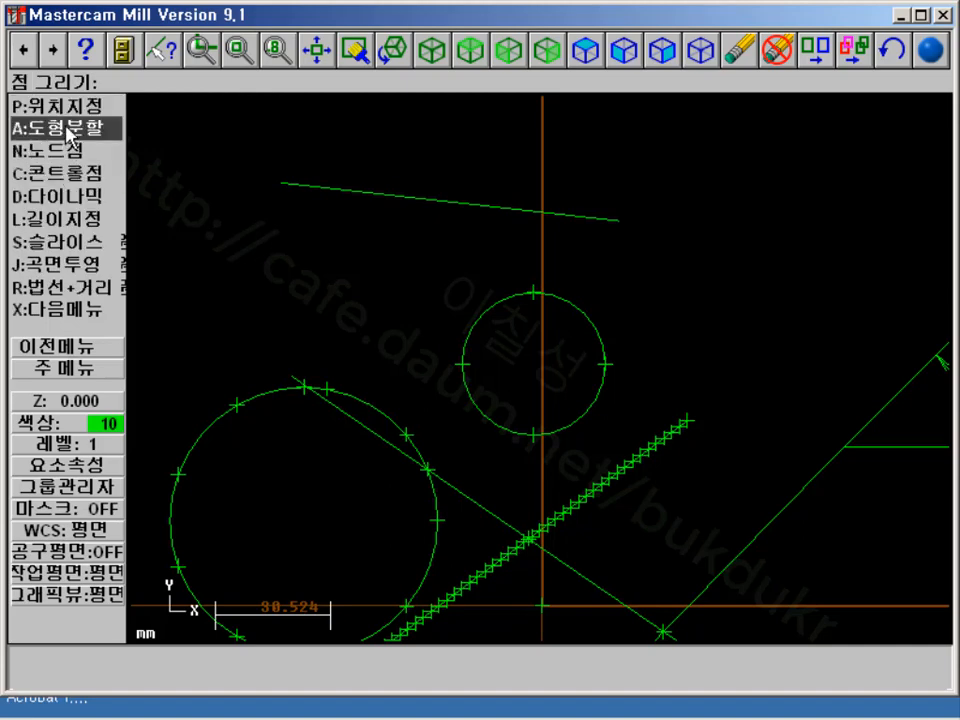
pyautogui.click(60, 128)
pyautogui.click(348, 196)
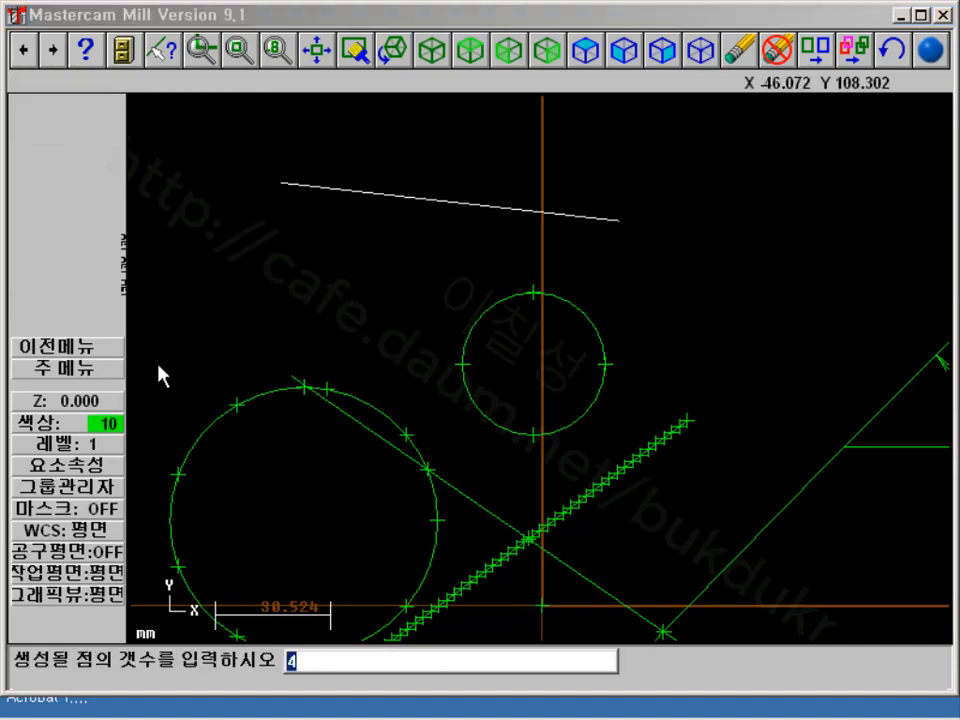
pyautogui.press('Return')
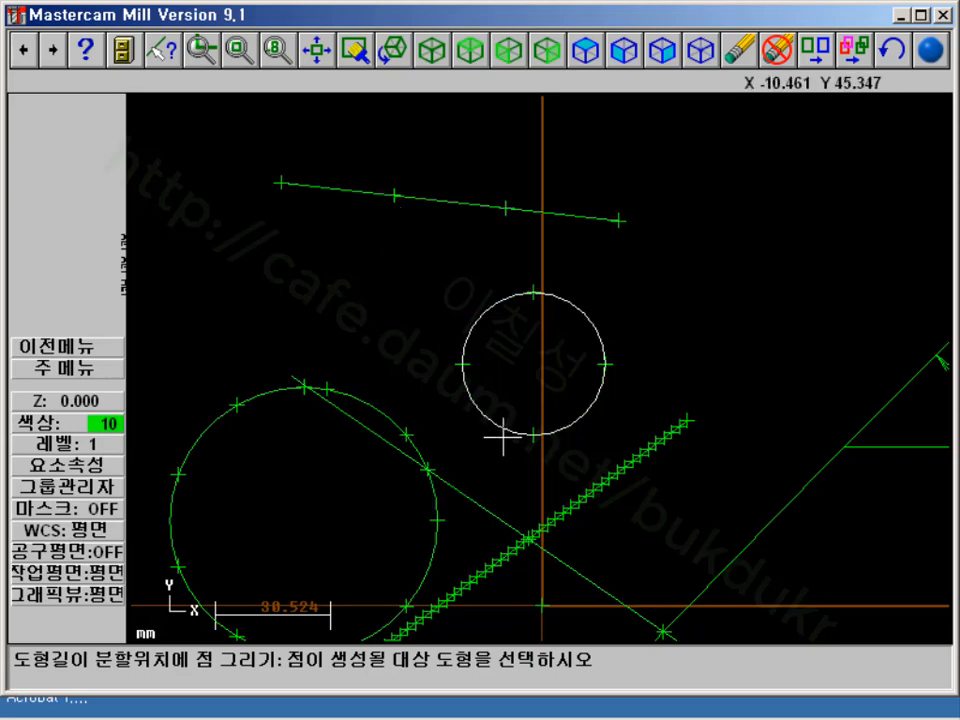
pyautogui.click(105, 370)
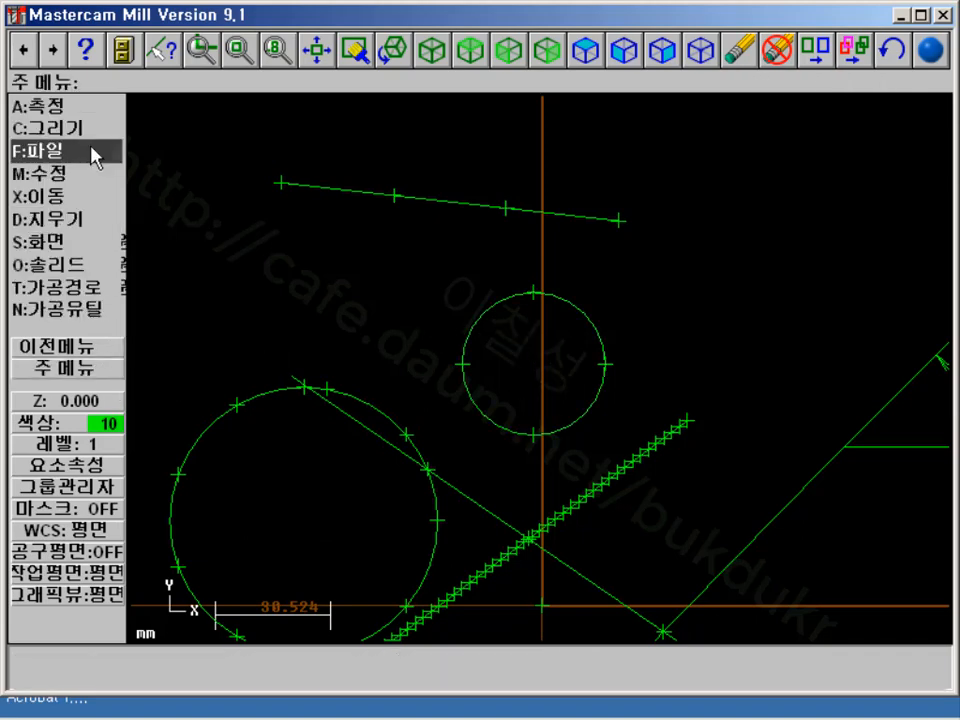
# Try to draw a two-point arc of radius about 19.08 mm with endpoints to the right of the small circle
pyautogui.click(58, 146)
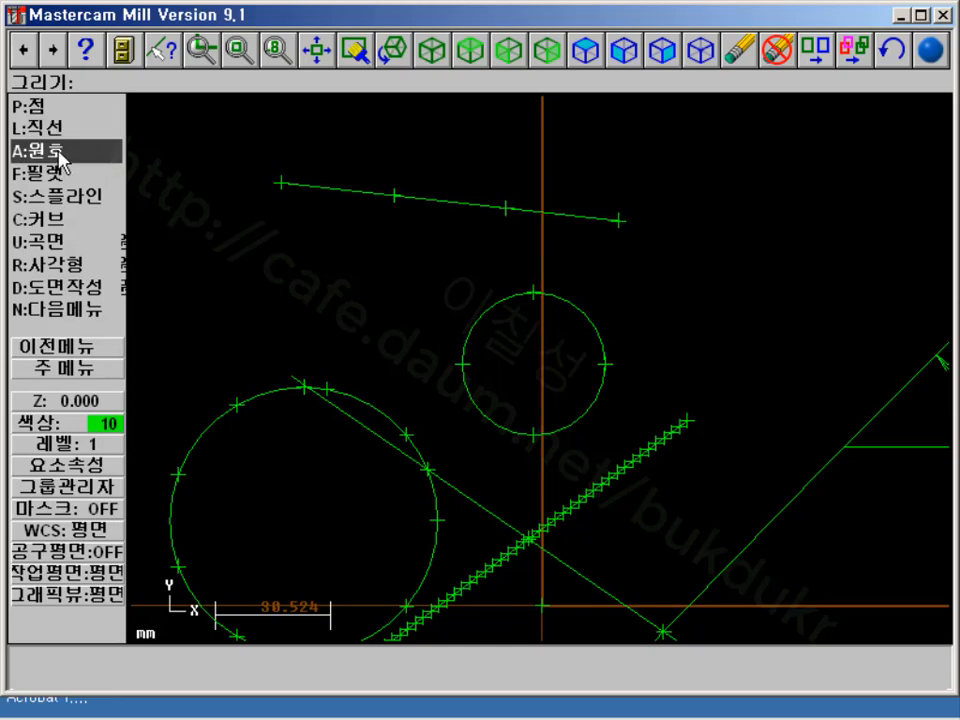
pyautogui.click(62, 158)
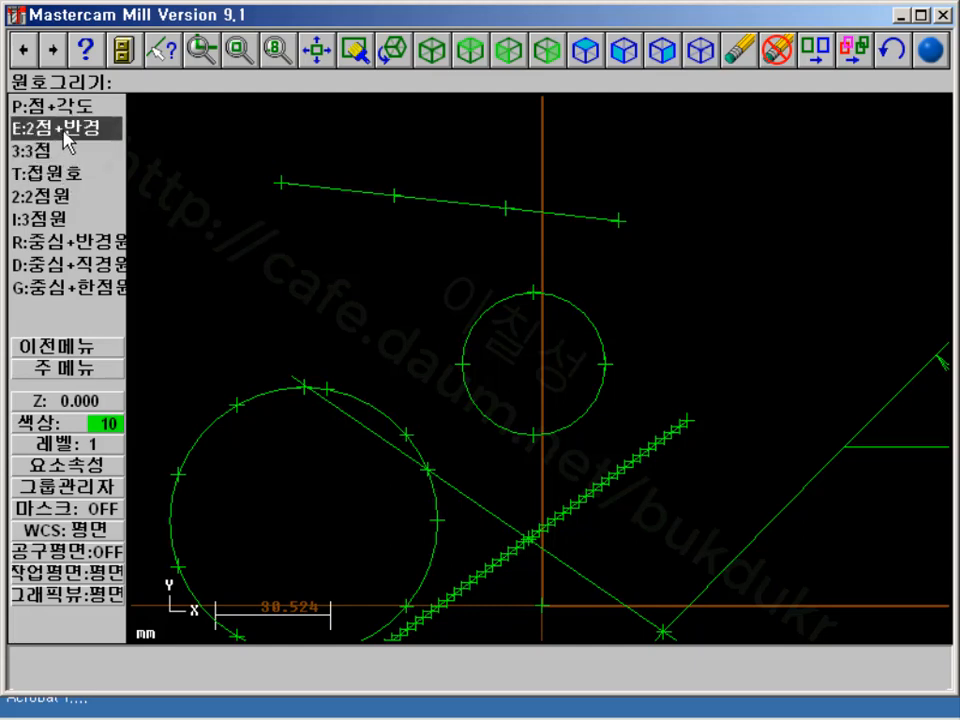
pyautogui.click(66, 128)
pyautogui.click(655, 287)
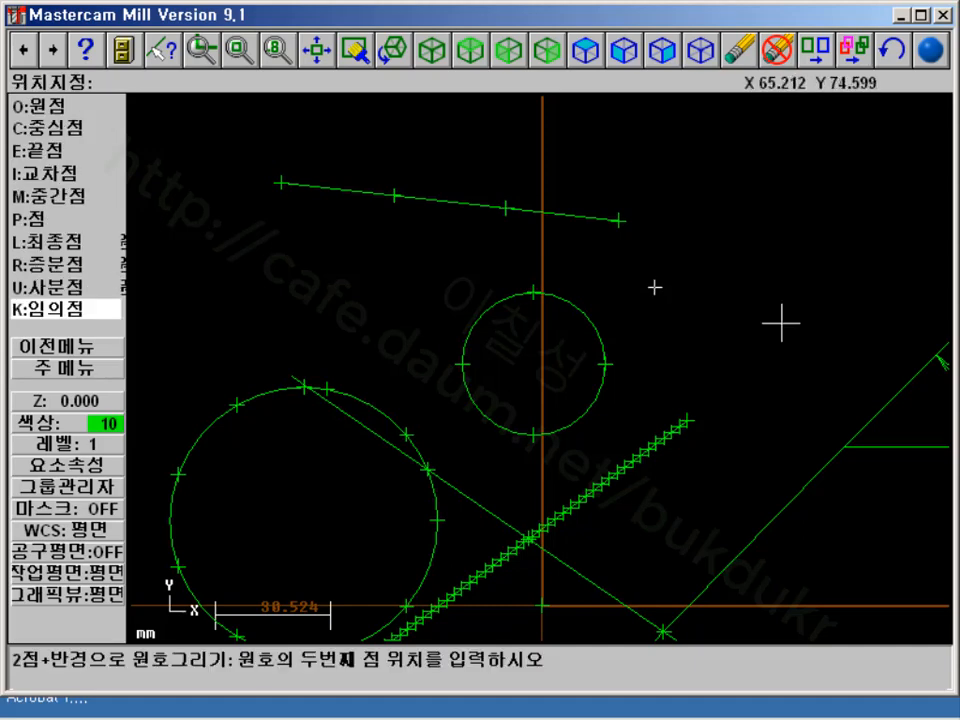
pyautogui.click(864, 351)
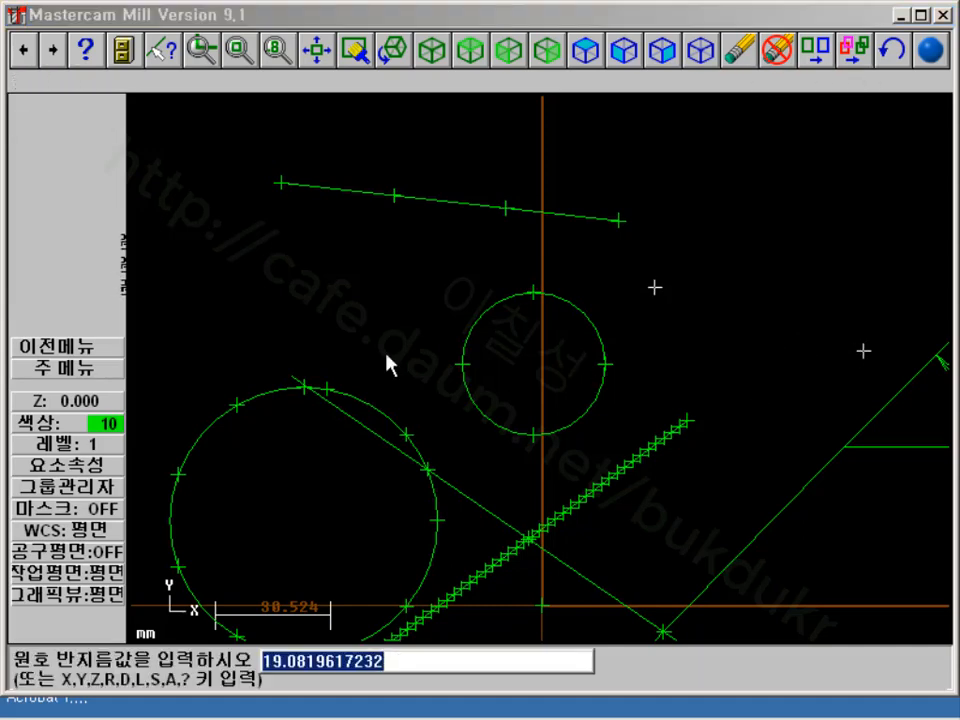
pyautogui.press('Return')
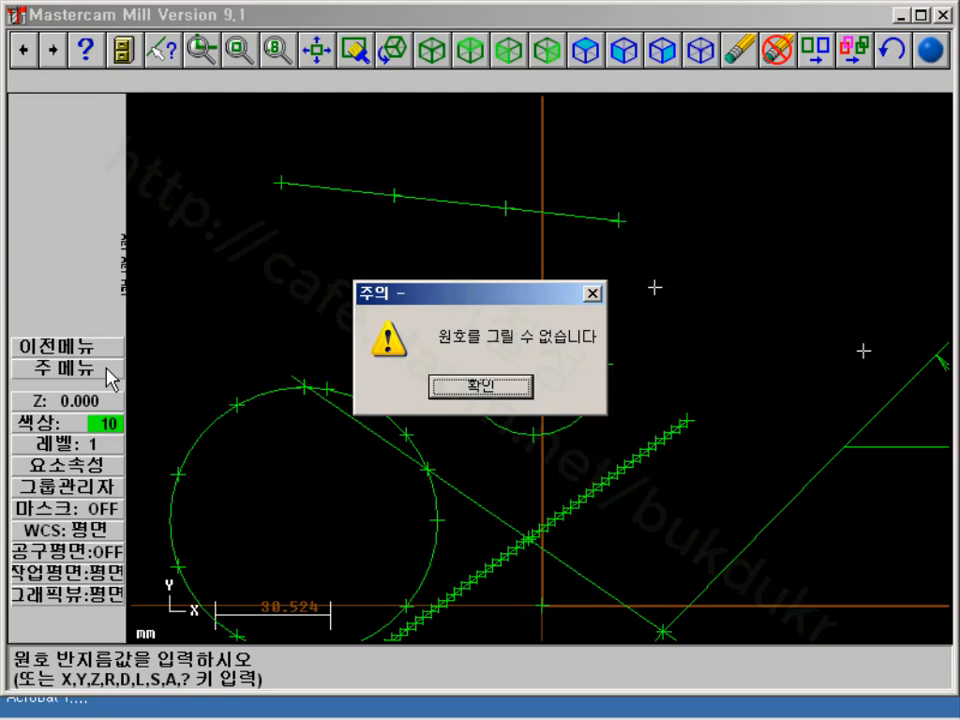
pyautogui.click(478, 390)
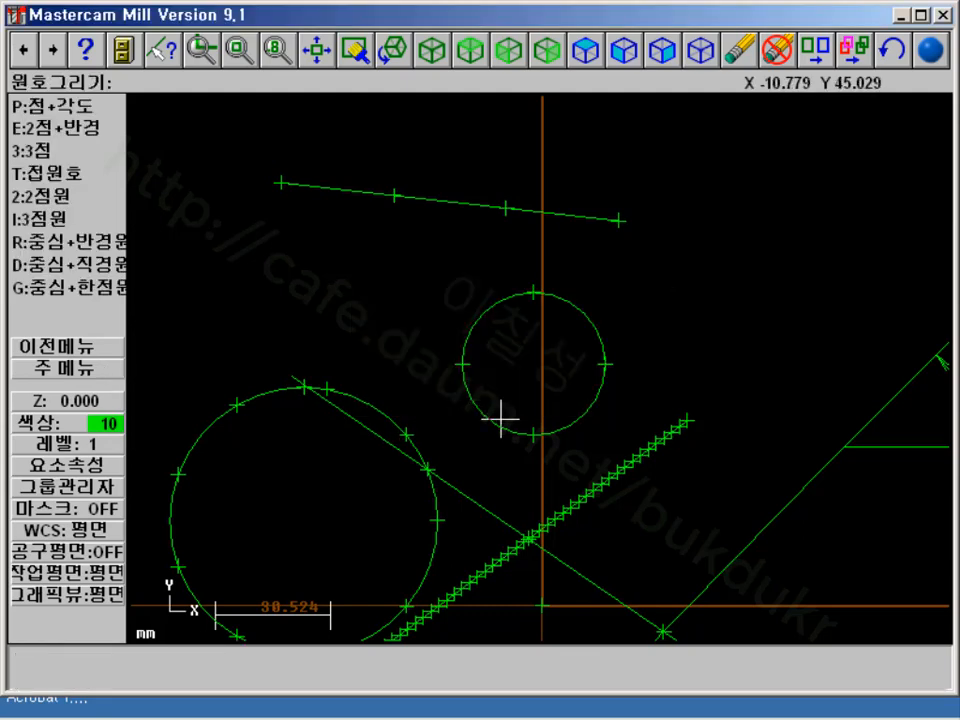
# Draw a large circle through three freely picked points, passing around the divided sloping line and across the small circle
pyautogui.click(66, 229)
pyautogui.click(731, 256)
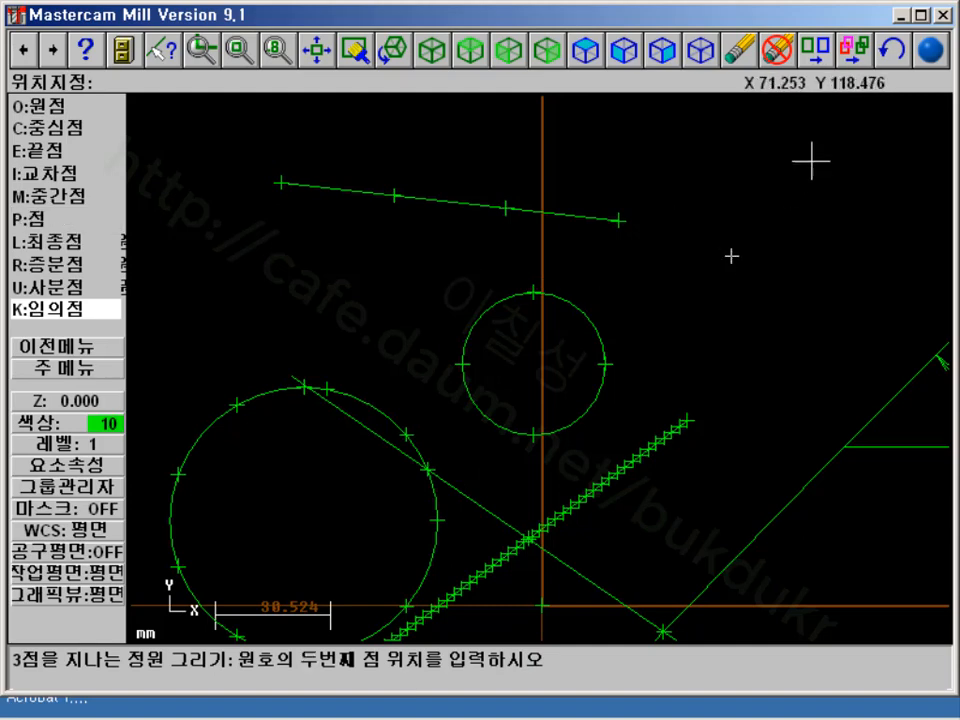
pyautogui.click(822, 151)
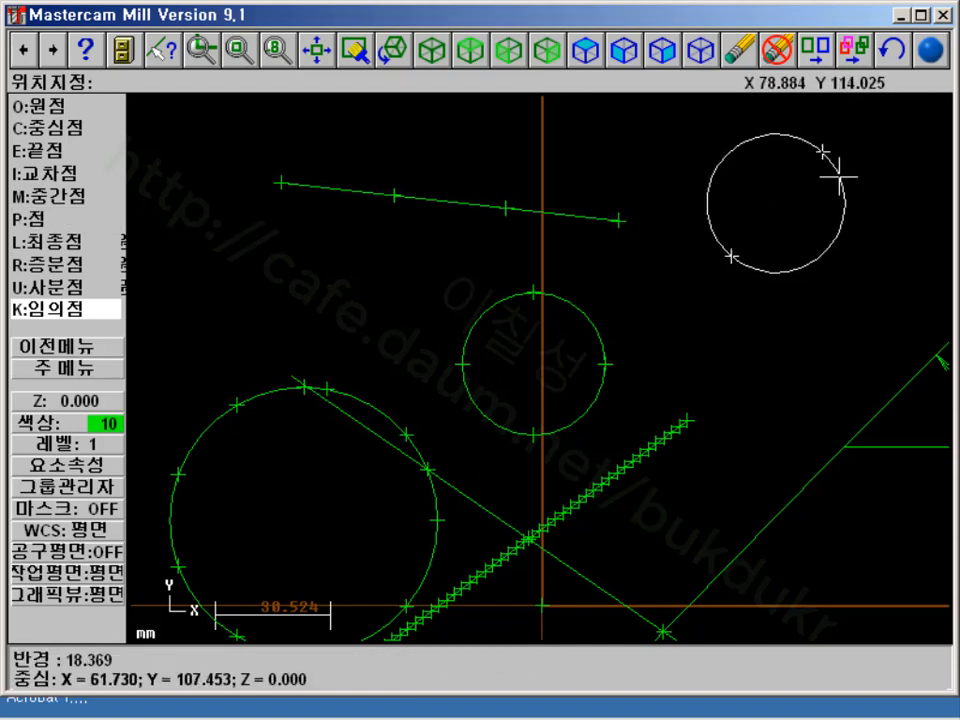
pyautogui.click(765, 221)
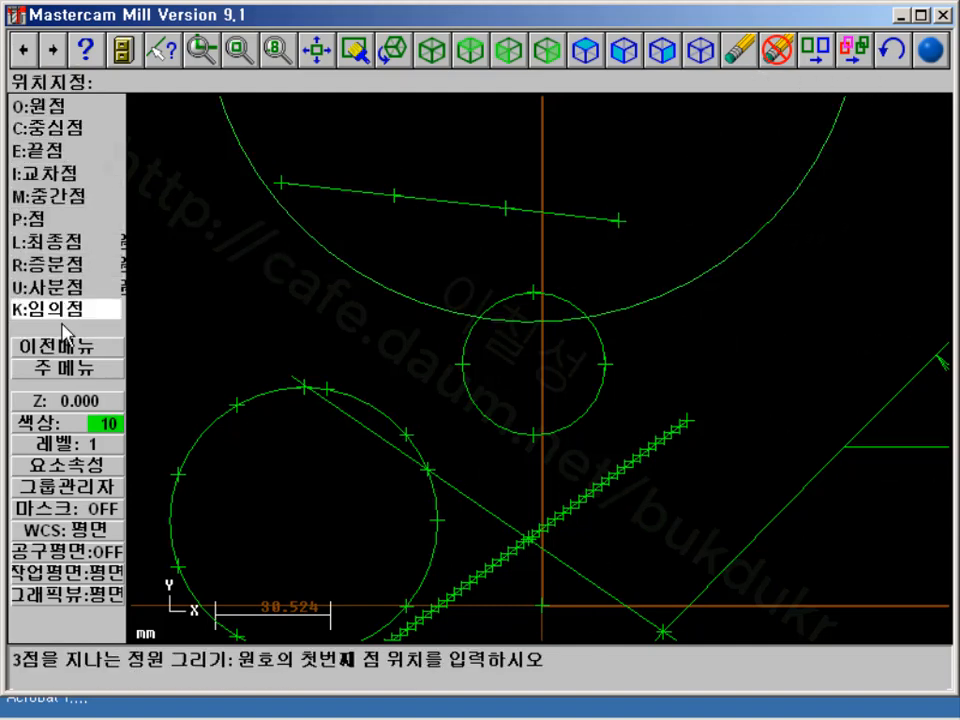
pyautogui.click(66, 345)
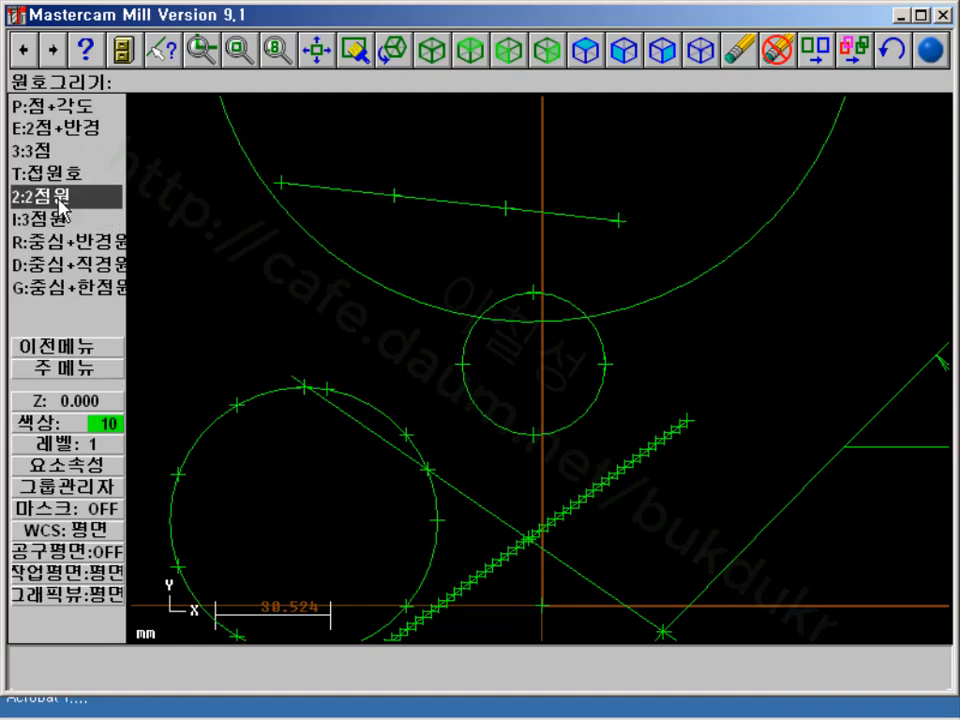
pyautogui.click(68, 368)
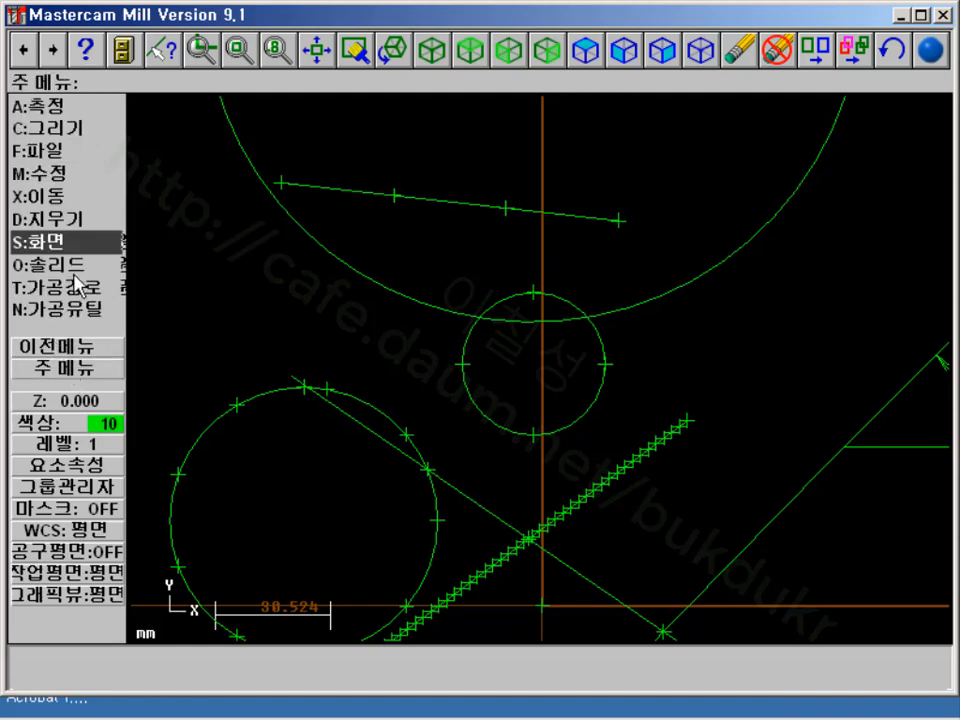
# Draw a nearly closed arc above the larger divided circle using start point and angles, with radius about 19.08 mm and end angle 0°
pyautogui.click(77, 132)
pyautogui.click(66, 152)
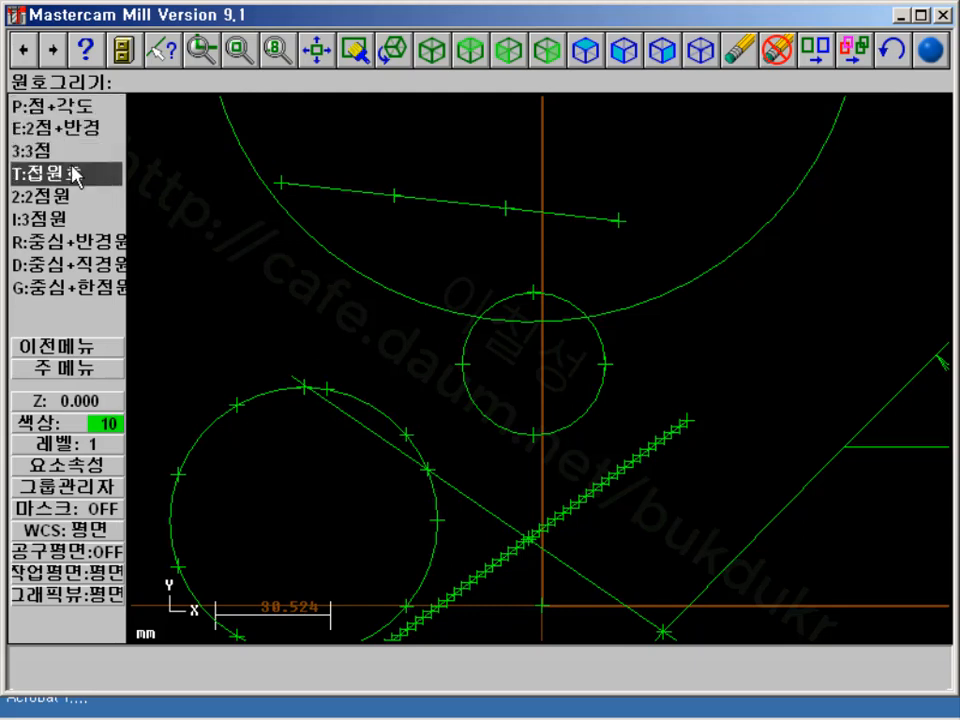
pyautogui.click(68, 104)
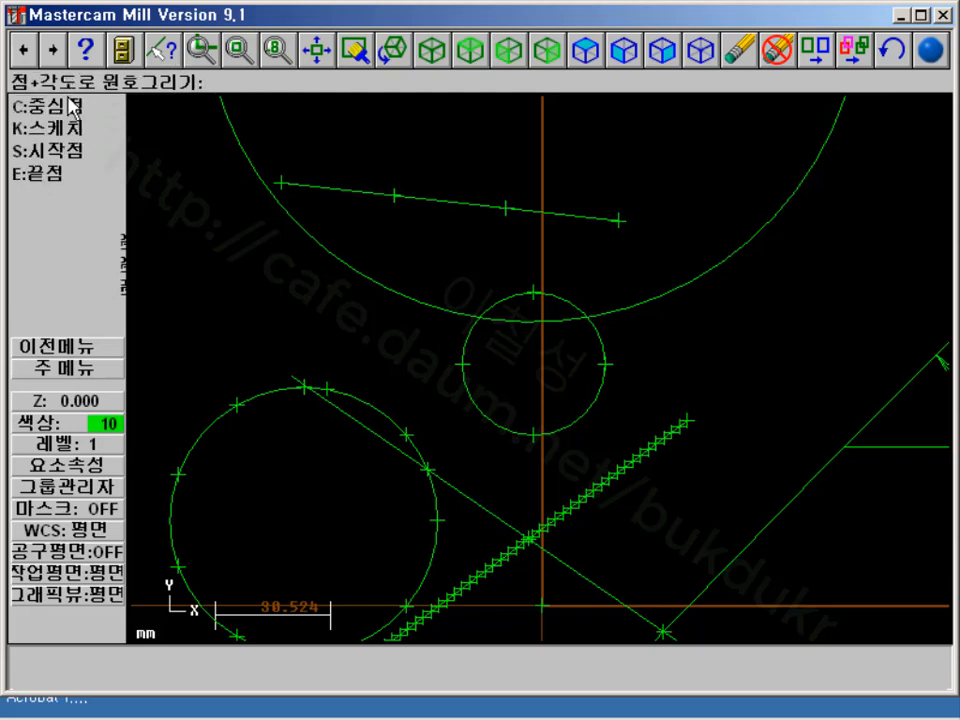
pyautogui.click(72, 160)
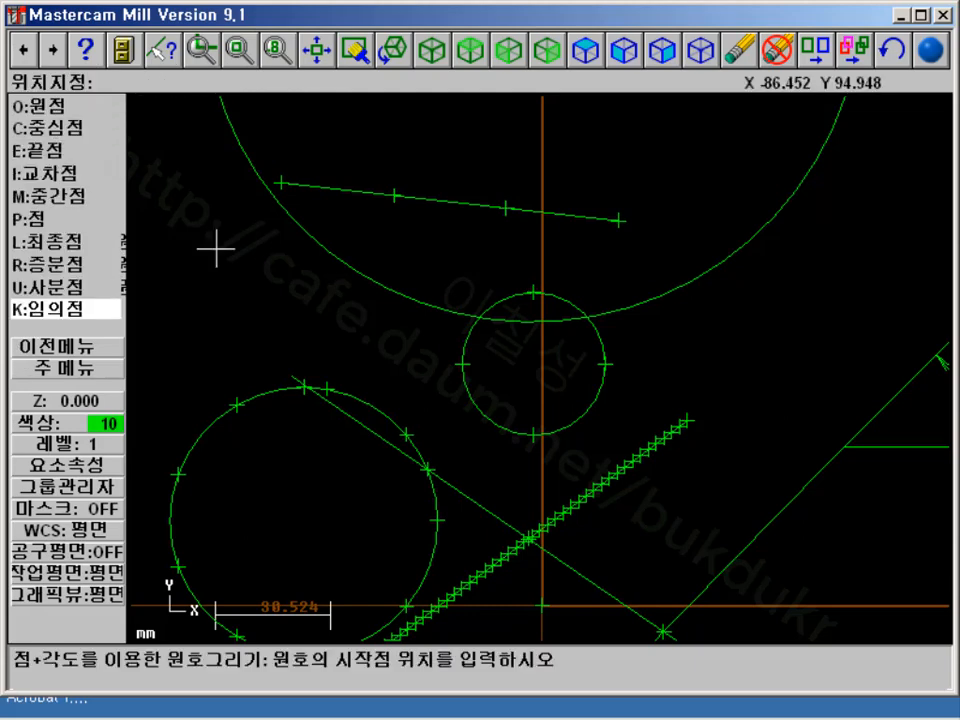
pyautogui.click(189, 308)
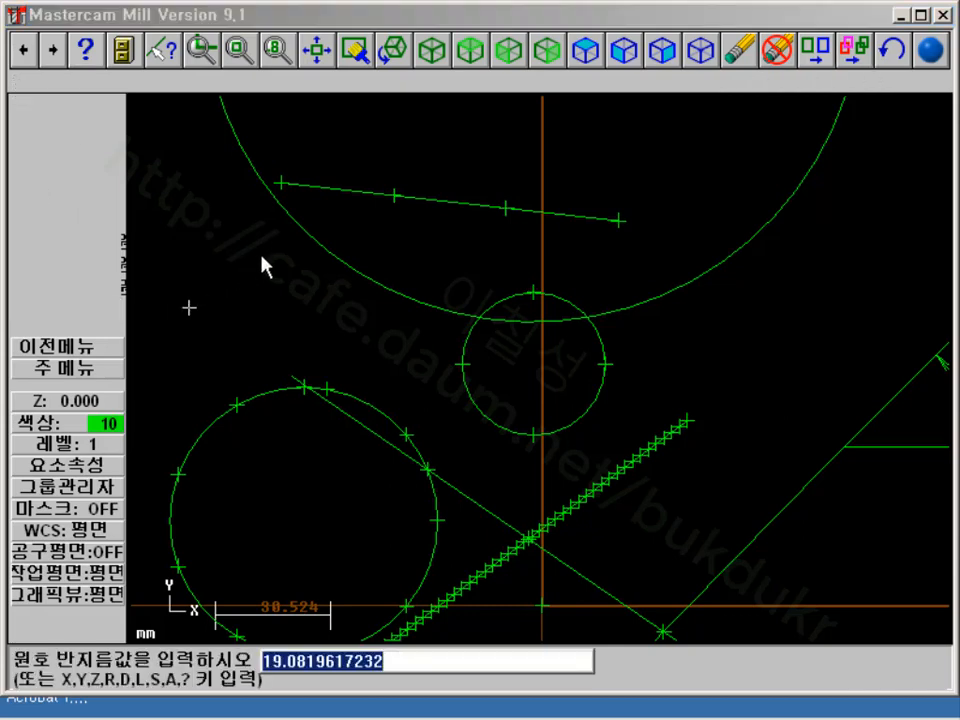
pyautogui.press('Return')
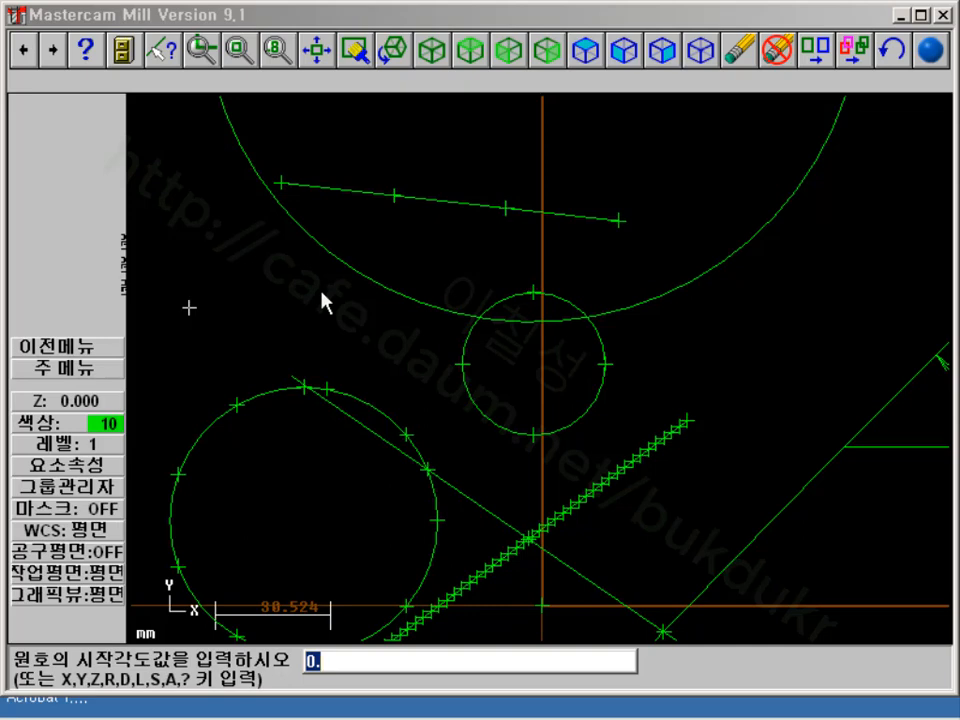
pyautogui.press('Return')
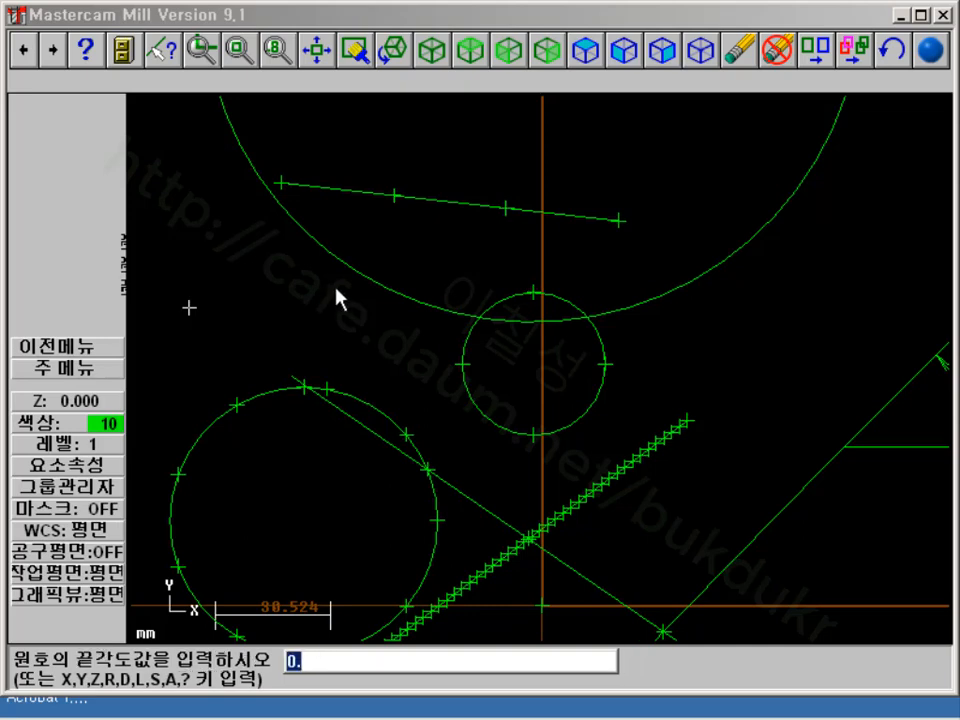
pyautogui.press('Return')
pyautogui.scroll(-8, 292, 291)
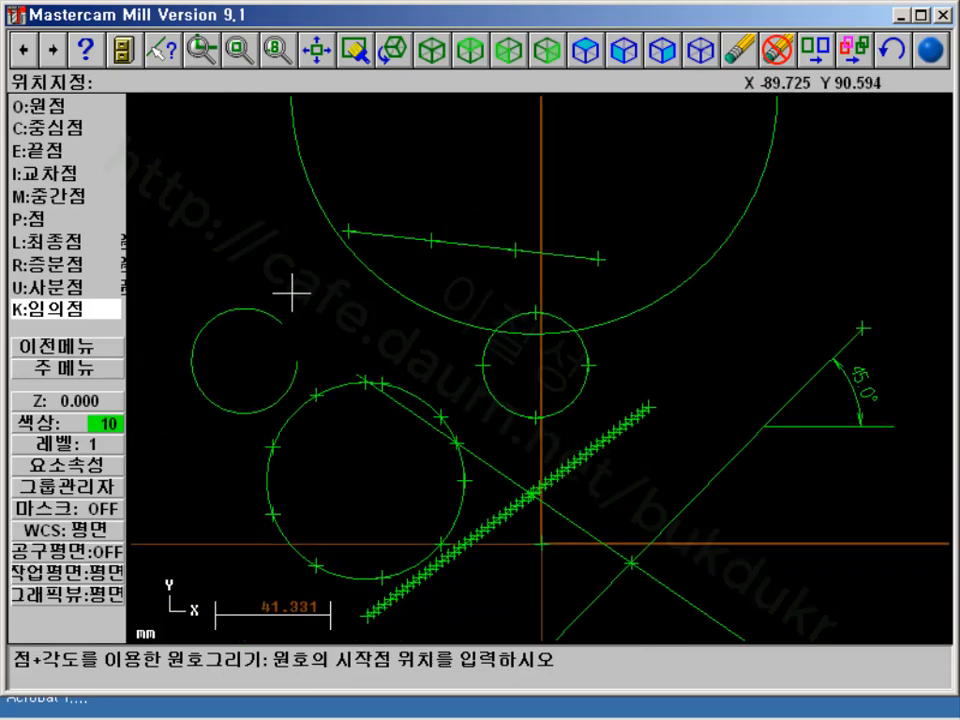
pyautogui.scroll(2, 296, 355)
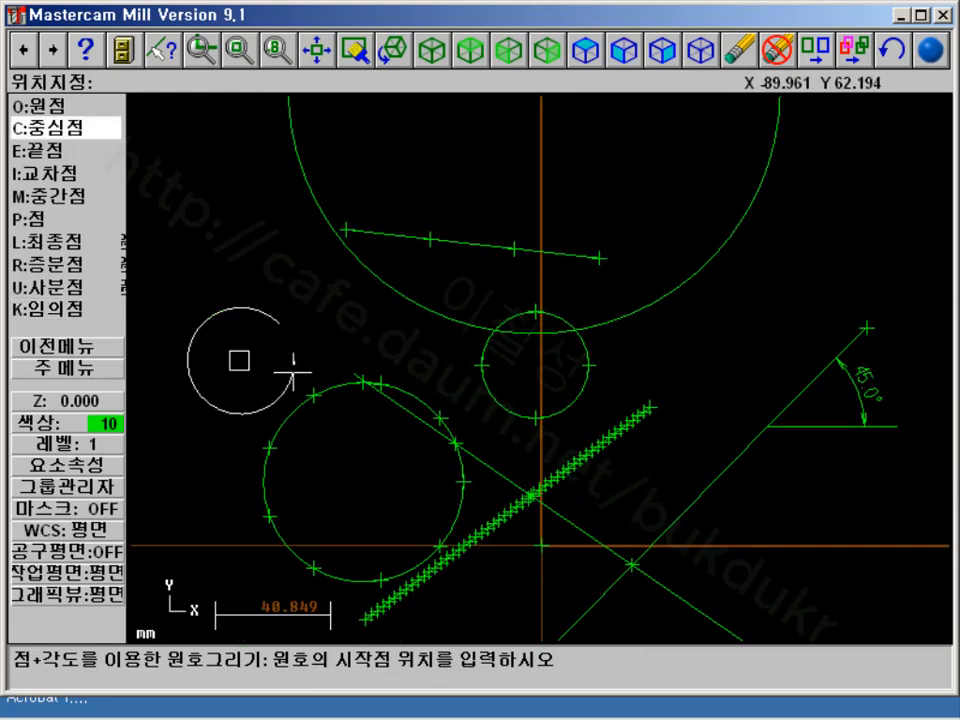
pyautogui.click(65, 370)
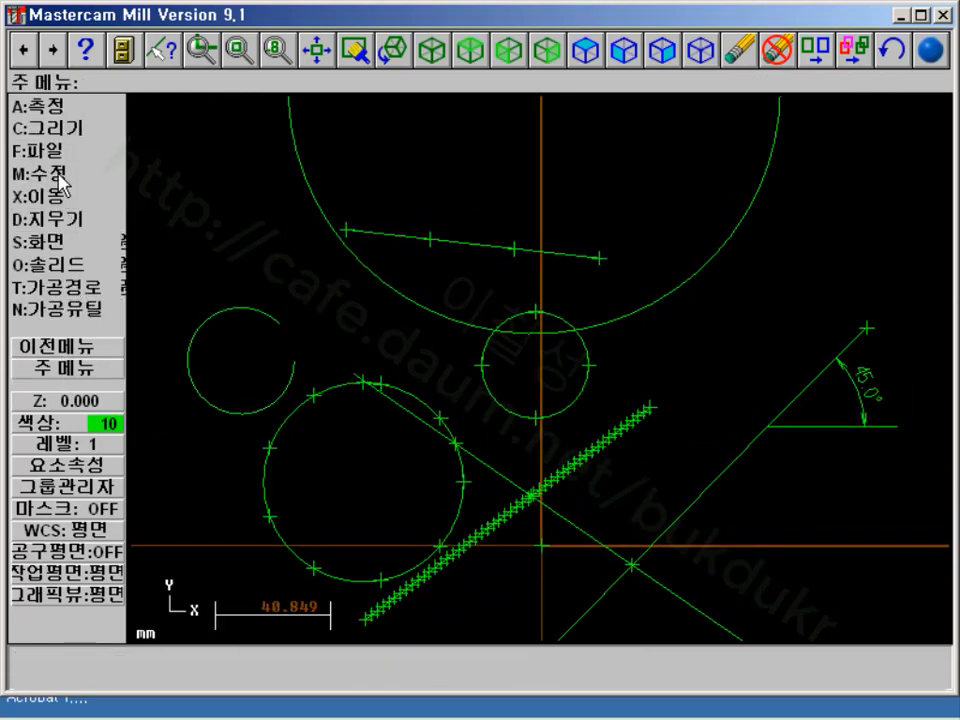
# Divide the open arc into 5 equally spaced points with the 도형분할 point option, and leave the command
pyautogui.click(52, 128)
pyautogui.click(55, 104)
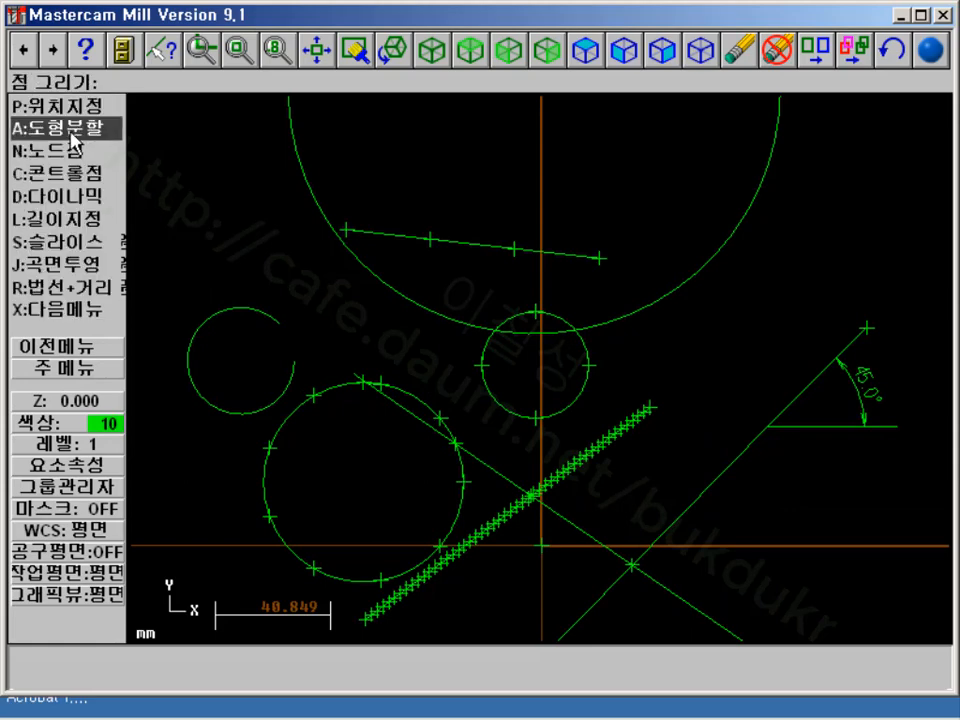
pyautogui.click(90, 128)
pyautogui.click(252, 308)
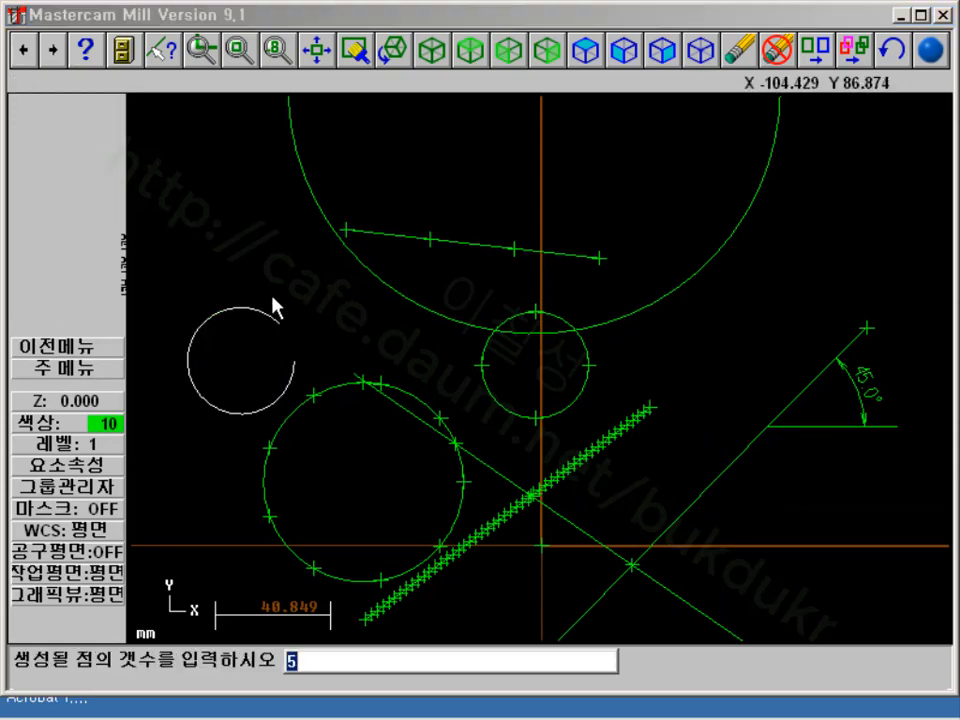
pyautogui.press('Return')
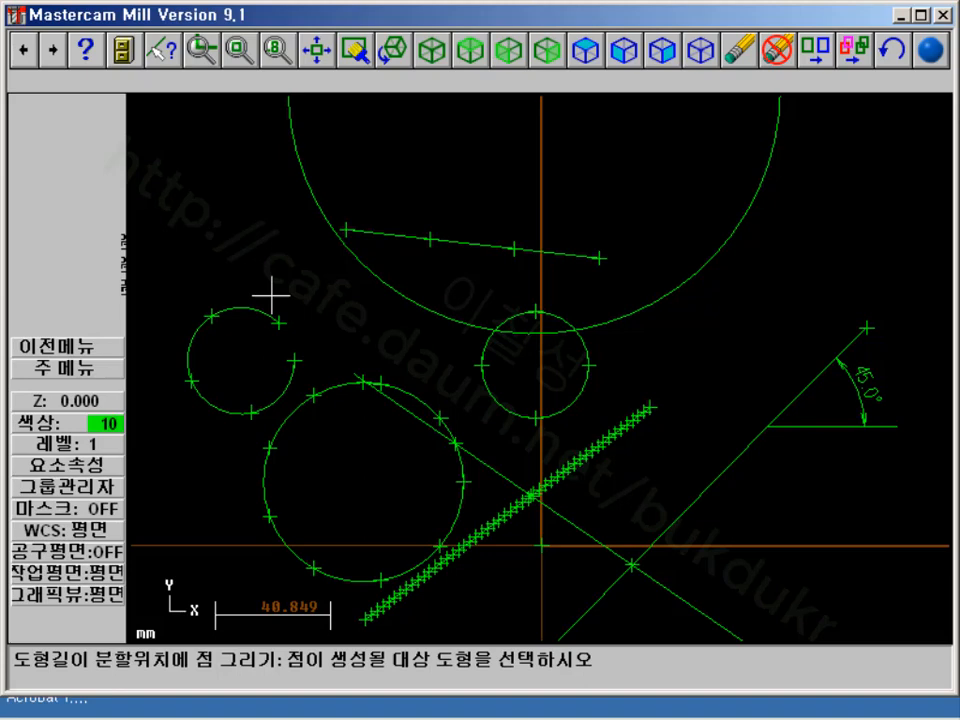
pyautogui.click(208, 384)
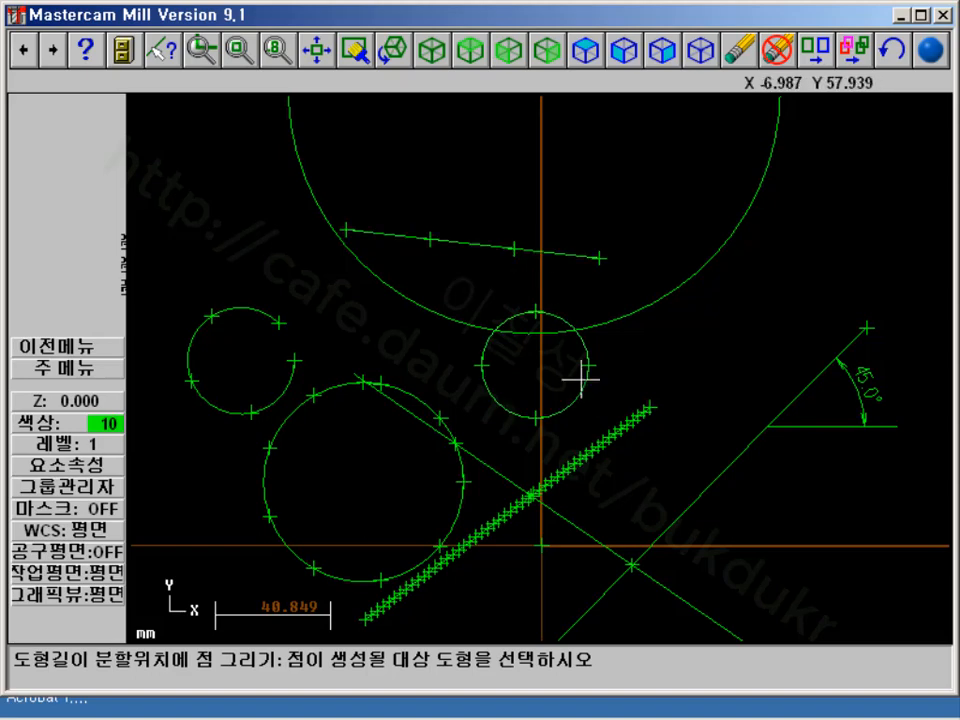
pyautogui.click(90, 375)
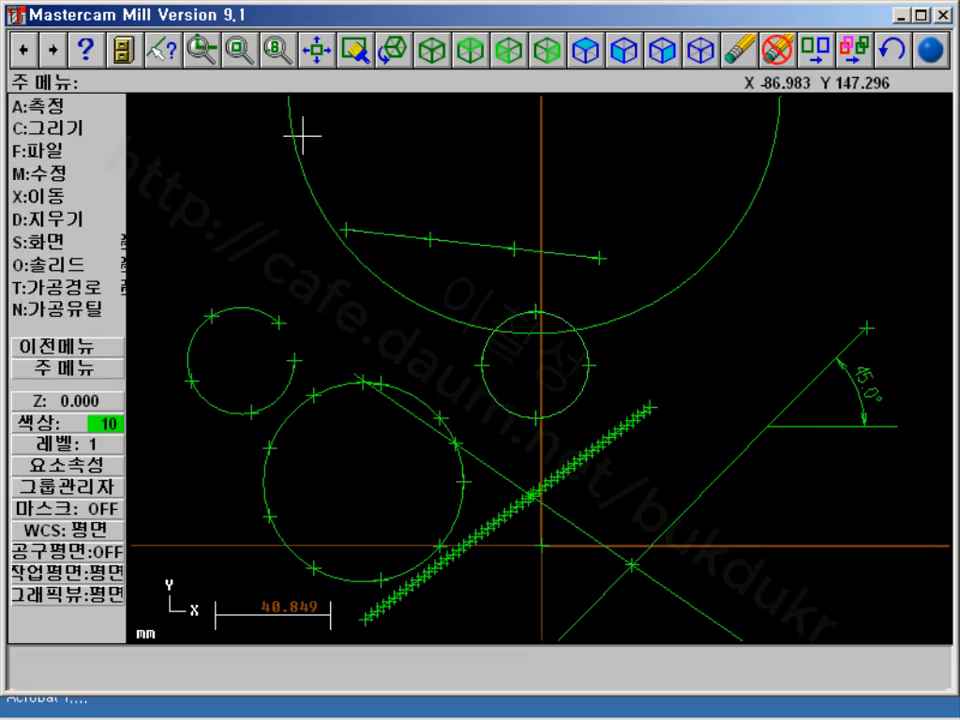
pyautogui.click(64, 108)
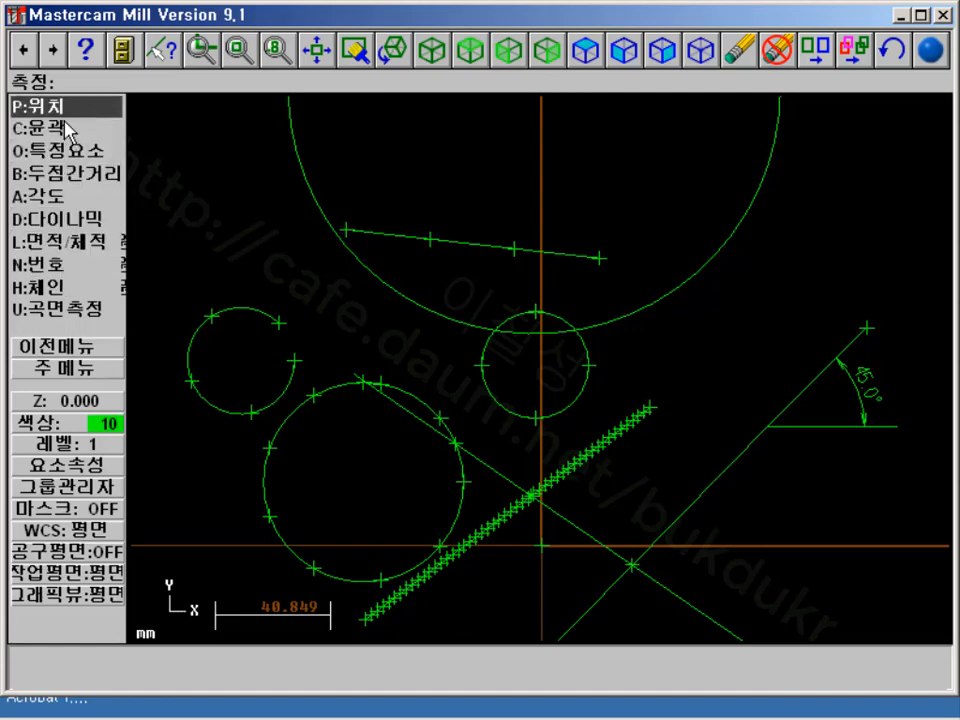
pyautogui.click(50, 370)
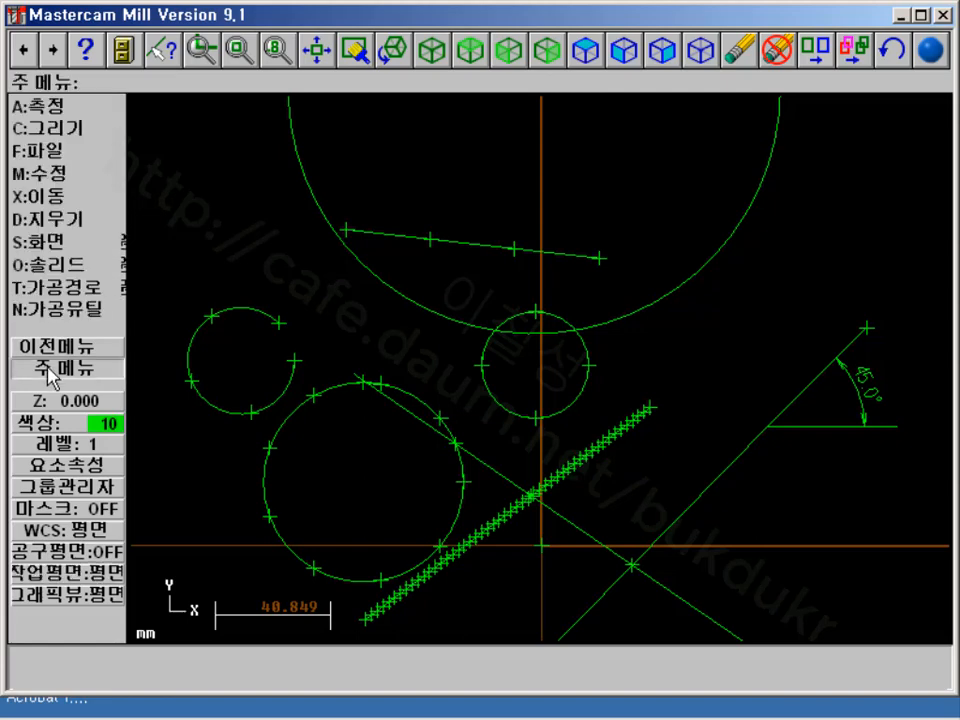
# Copy the small circle above the origin and its division points, chosen with a rectangular window, to specific level 2 with 레벨변경
pyautogui.click(60, 243)
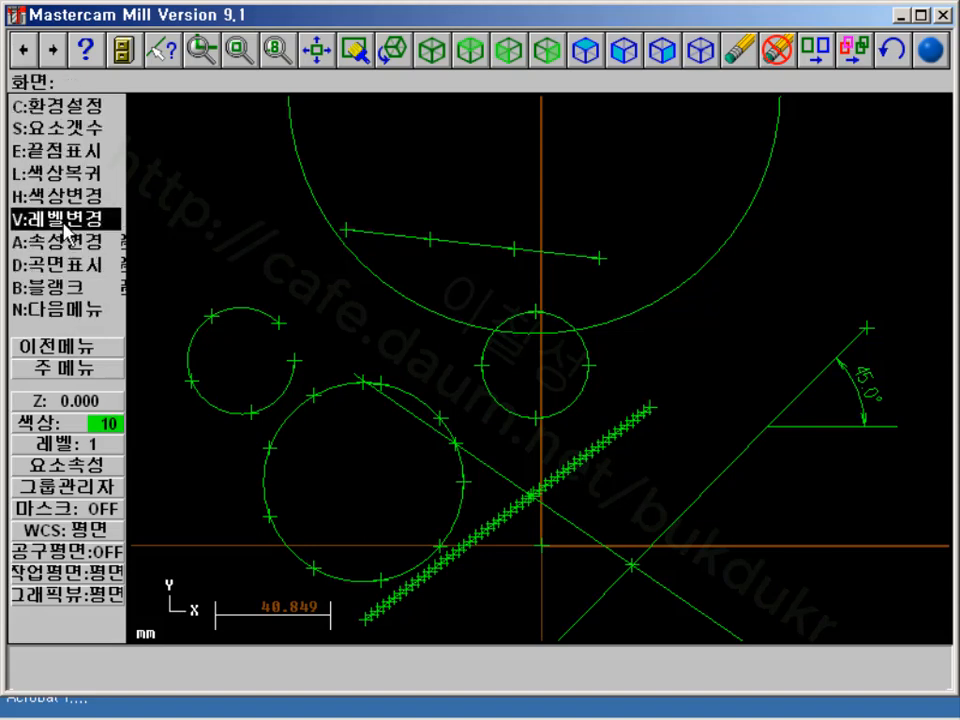
pyautogui.click(60, 218)
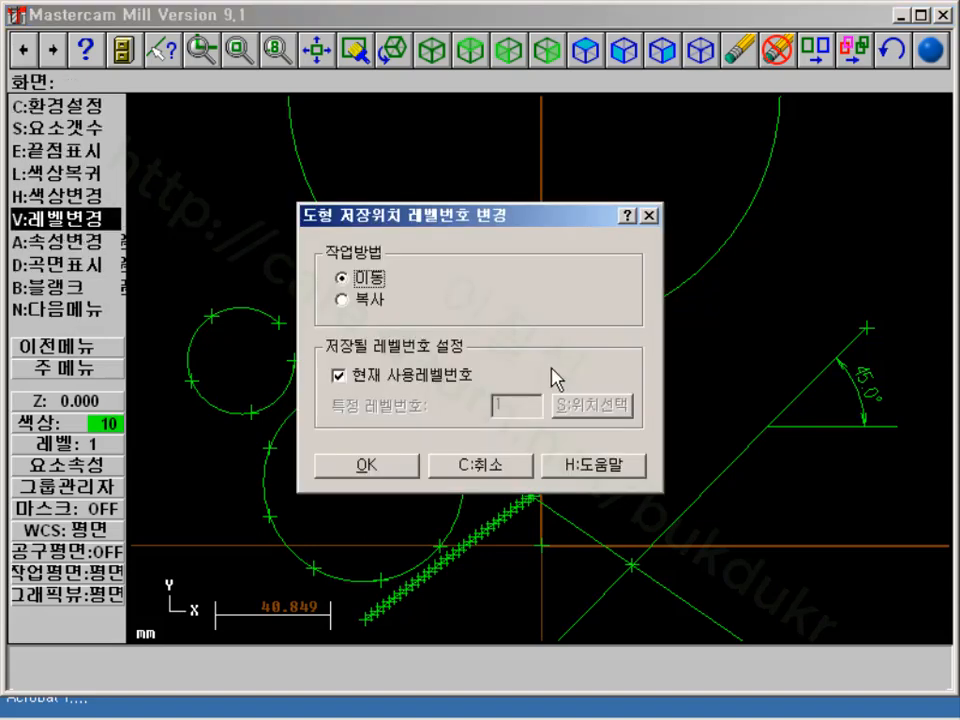
pyautogui.click(342, 299)
pyautogui.click(339, 374)
pyautogui.doubleClick(497, 404)
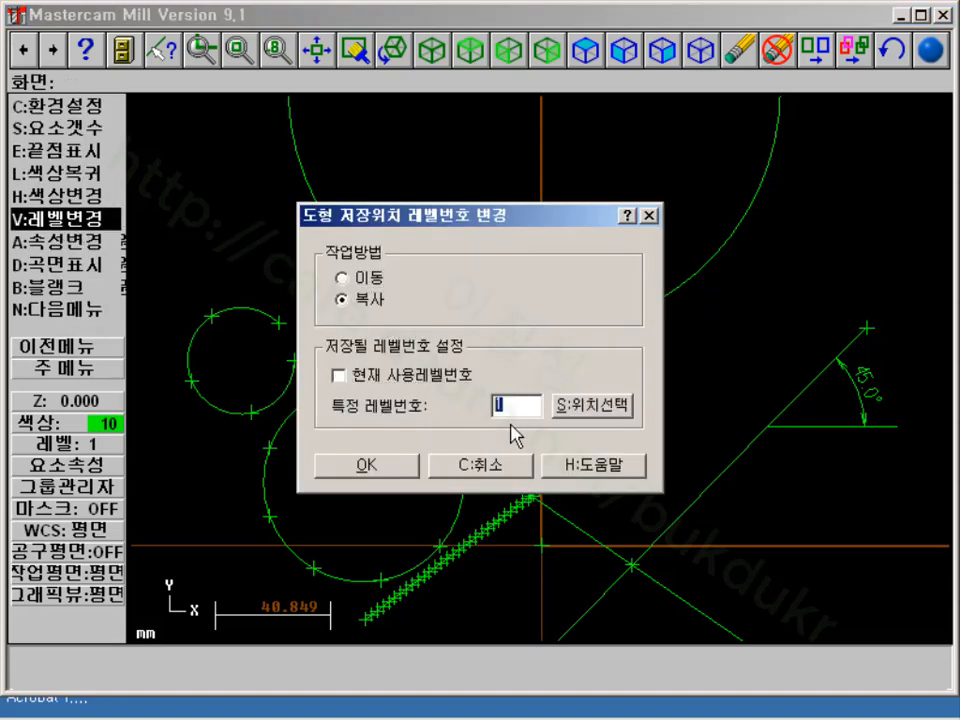
pyautogui.write('2')
pyautogui.click(337, 468)
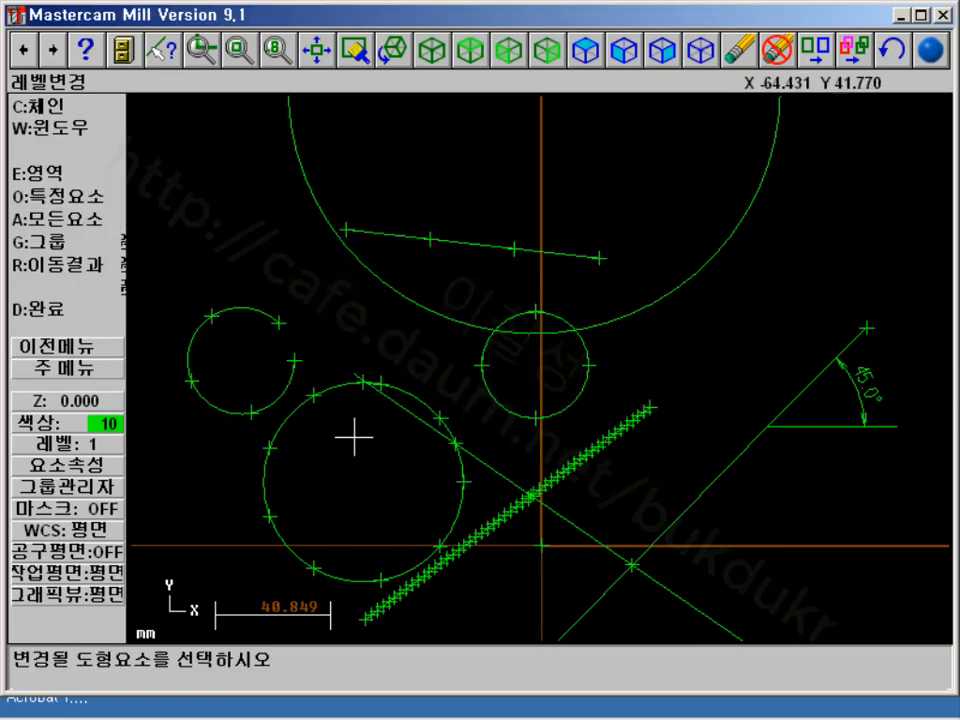
pyautogui.click(70, 132)
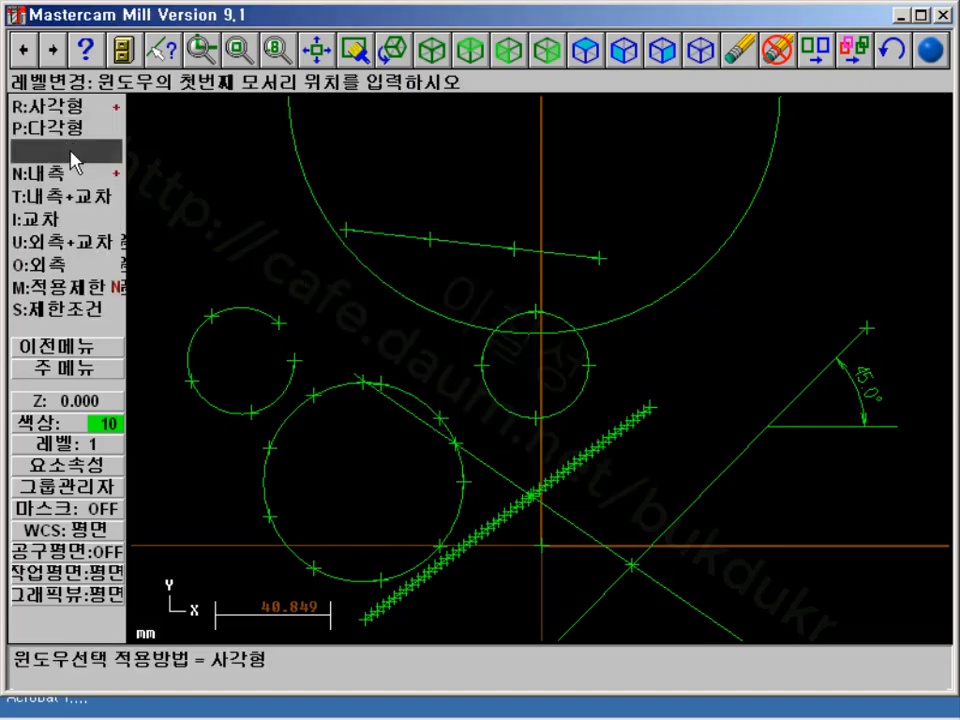
pyautogui.click(467, 293)
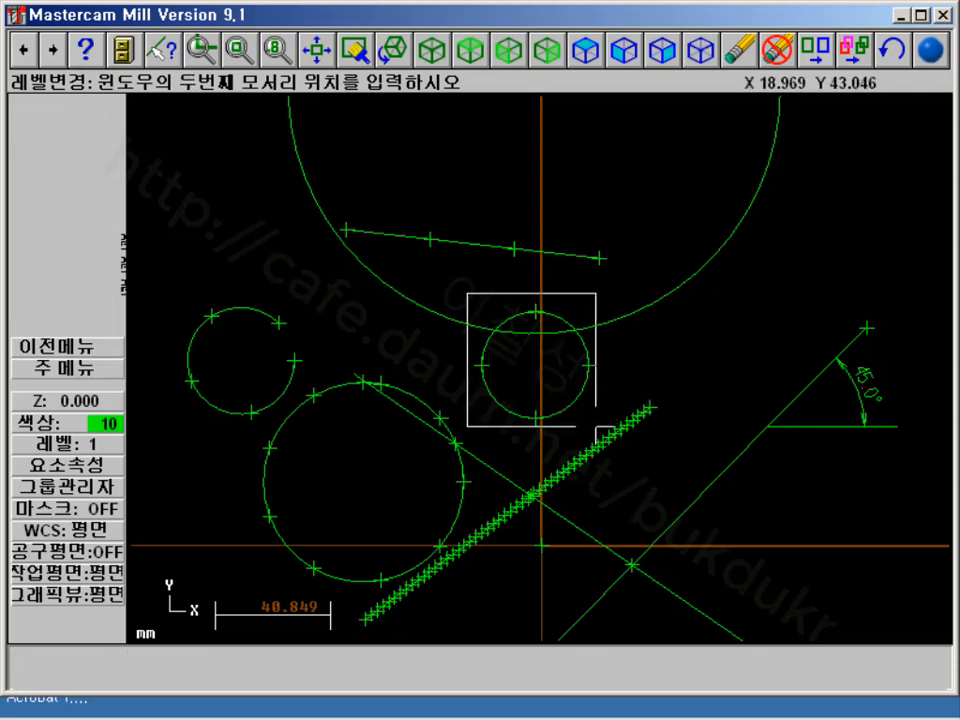
pyautogui.click(596, 427)
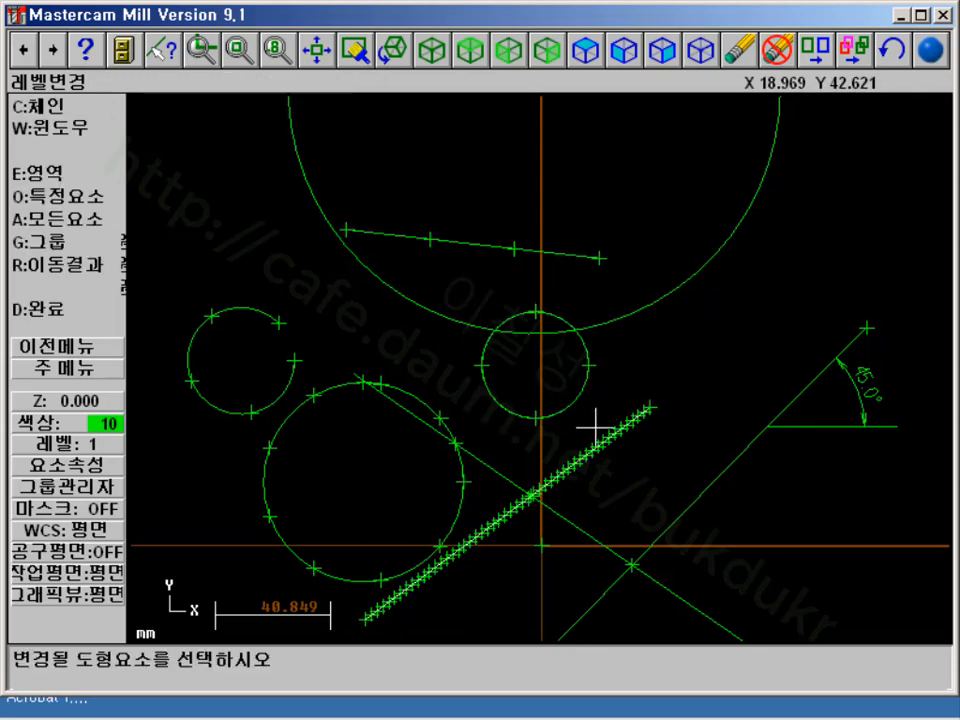
pyautogui.click(48, 315)
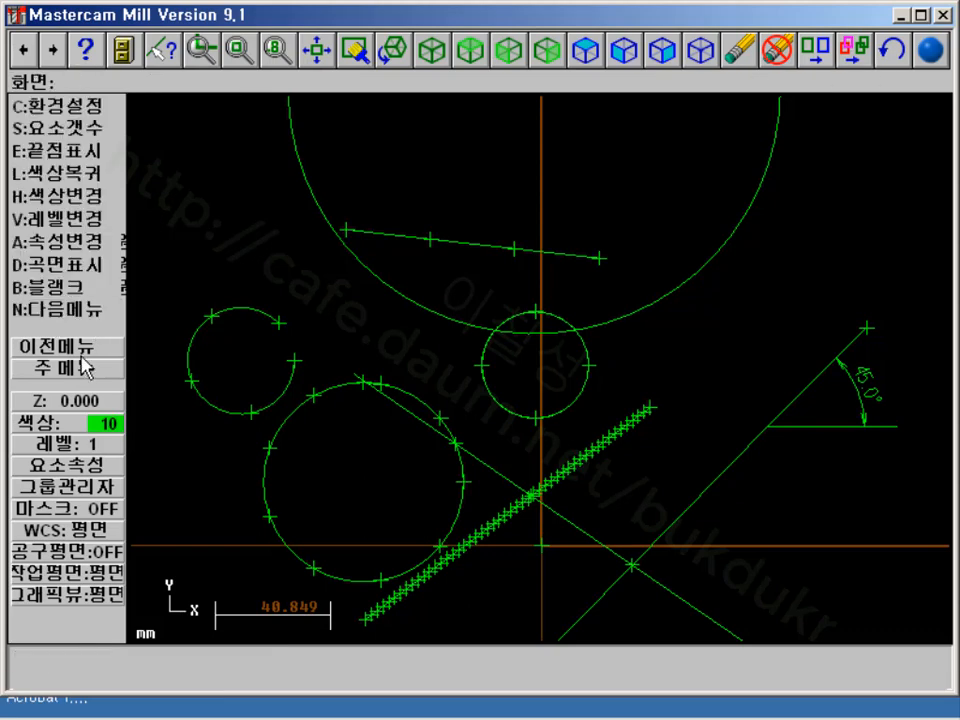
# Make level 2 the active level and display only the active level with 사용레벨만
pyautogui.click(112, 367)
pyautogui.click(112, 443)
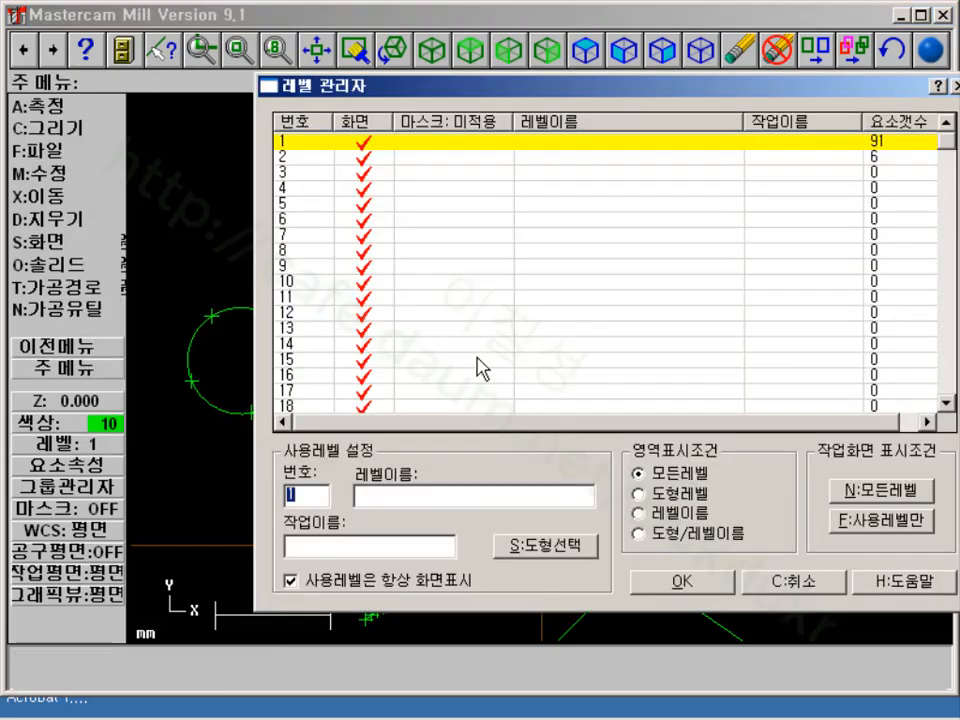
pyautogui.write('2')
pyautogui.click(884, 521)
pyautogui.click(682, 582)
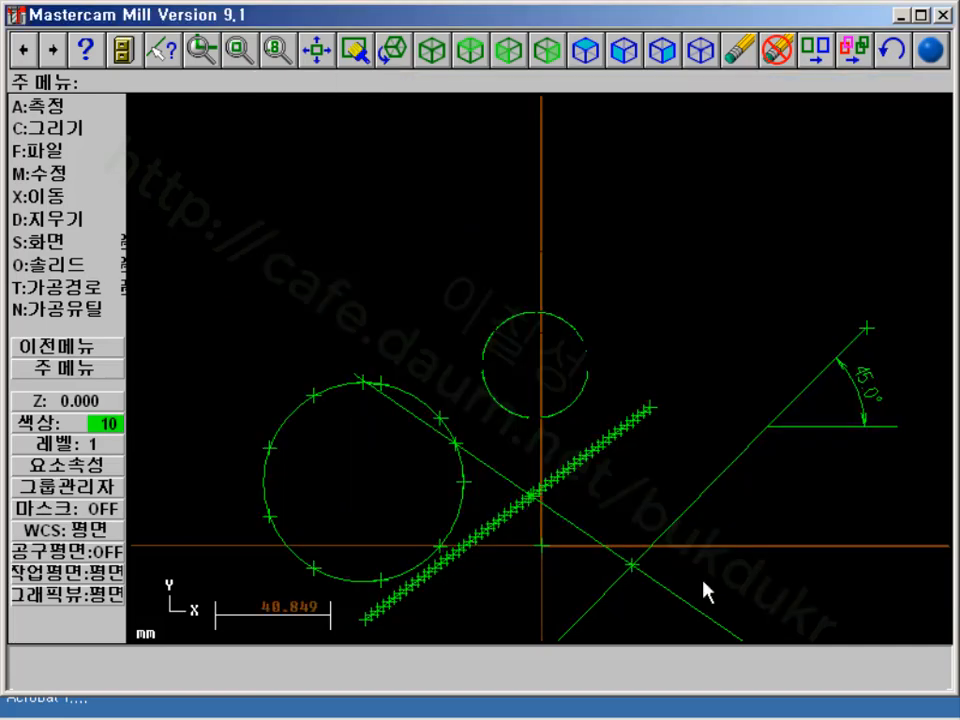
# Count the entities displayed on level 2, around the small divided circle, with 요소갯수
pyautogui.scroll(3, 560, 370)
pyautogui.scroll(2, 578, 350)
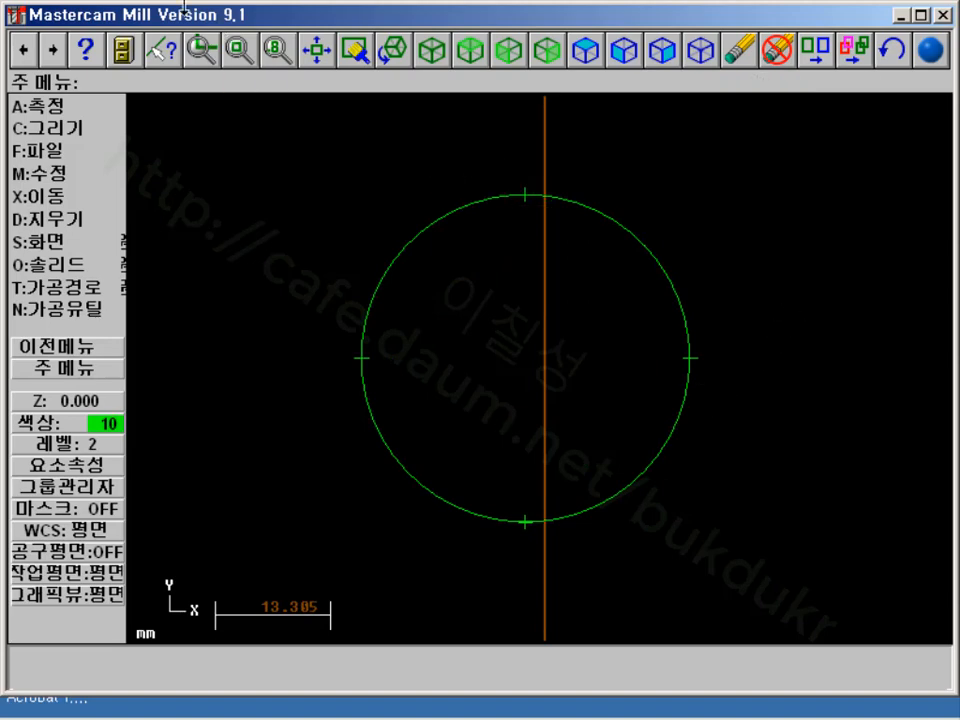
pyautogui.click(161, 50)
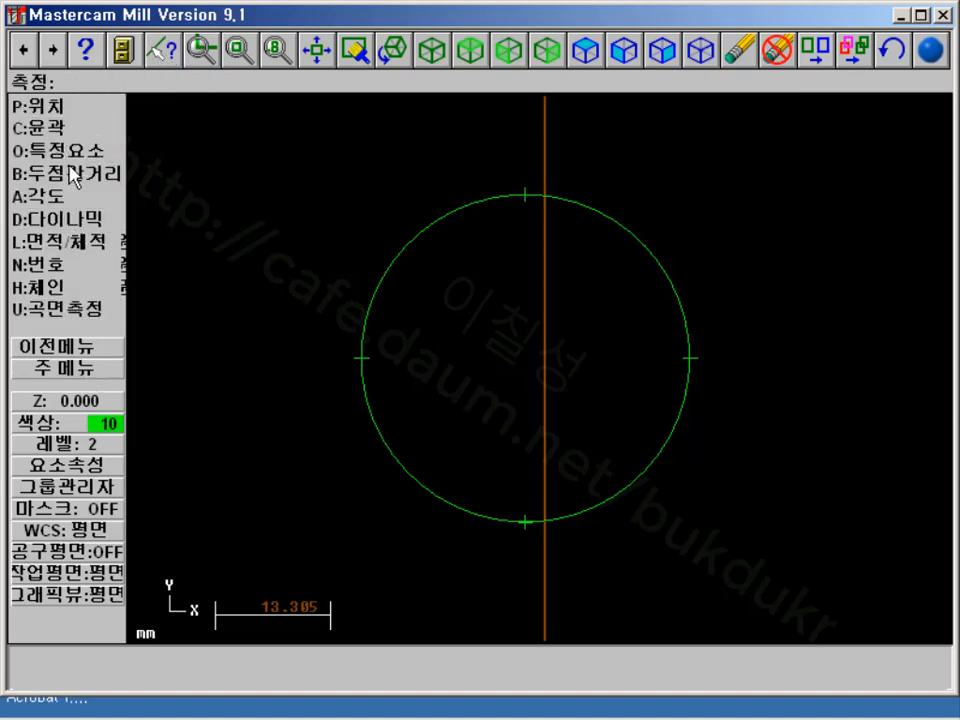
pyautogui.click(67, 368)
pyautogui.click(45, 241)
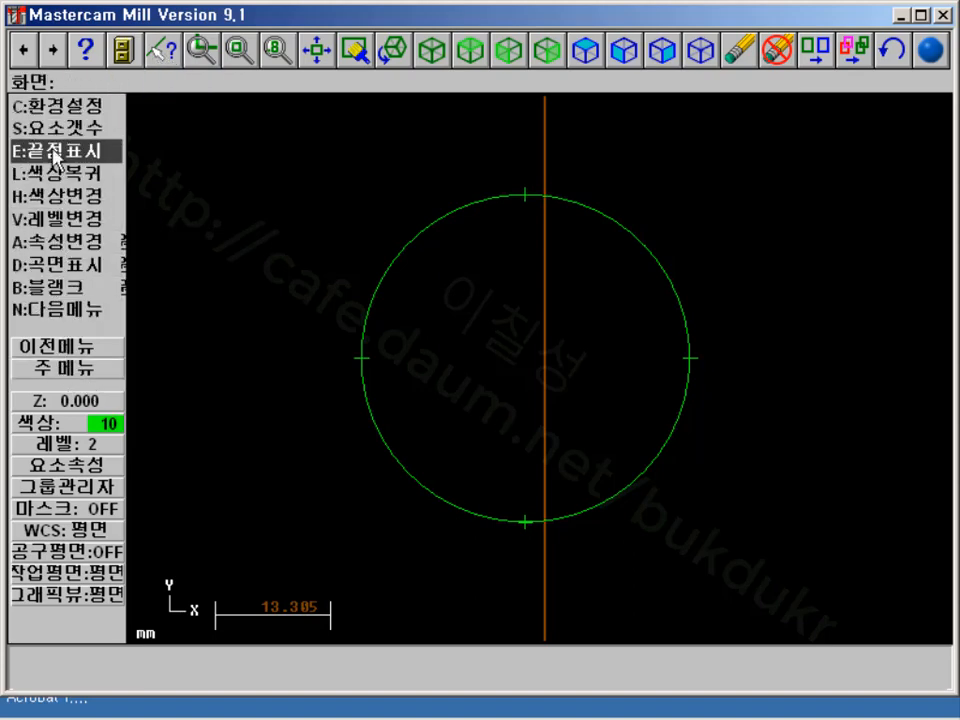
pyautogui.click(50, 127)
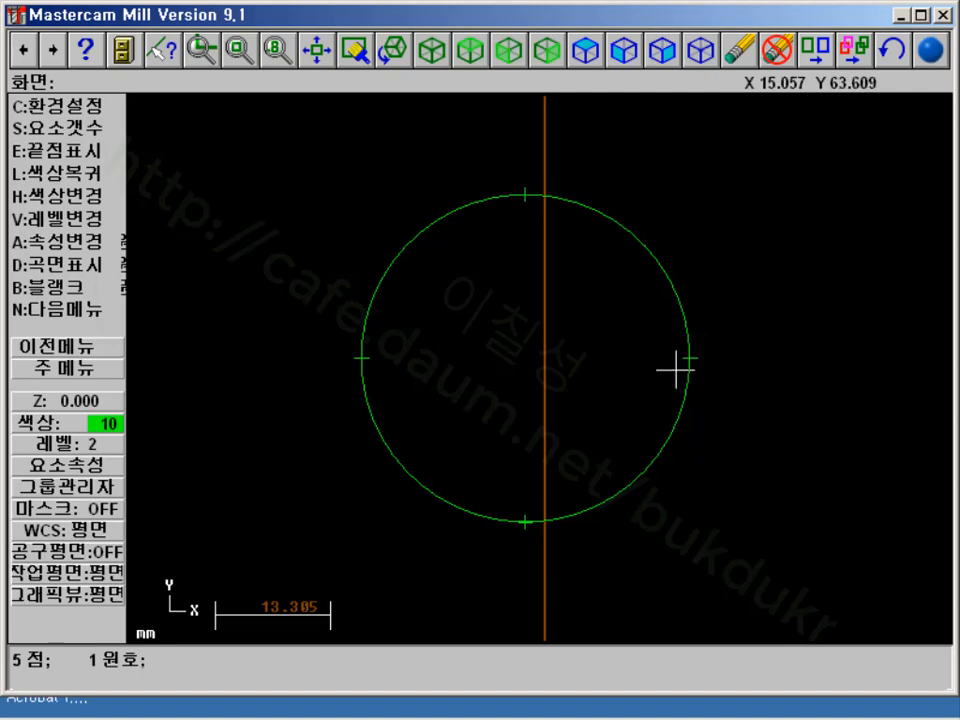
pyautogui.click(105, 368)
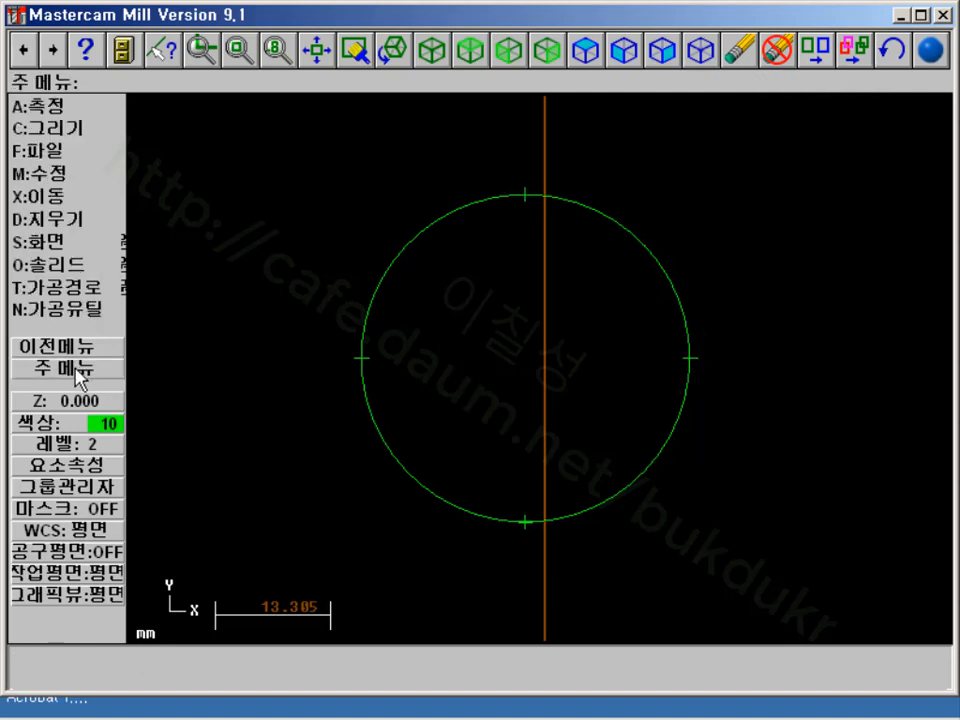
# Copy the points at the circle's right quadrant, chosen with a small rectangular window, to specific level 3 with 레벨변경
pyautogui.click(45, 241)
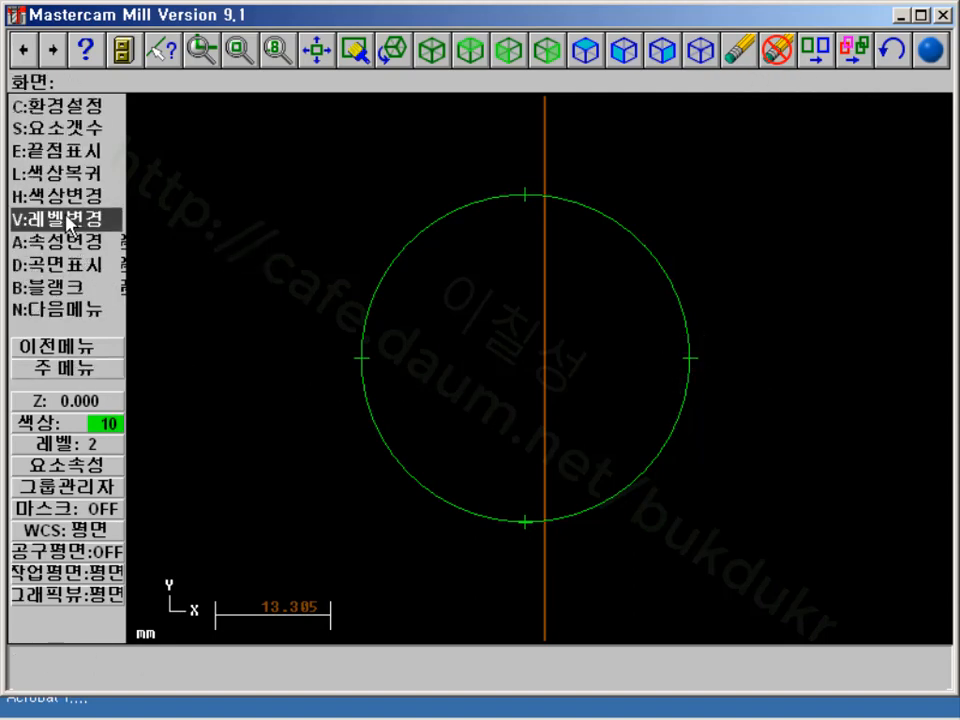
pyautogui.click(65, 218)
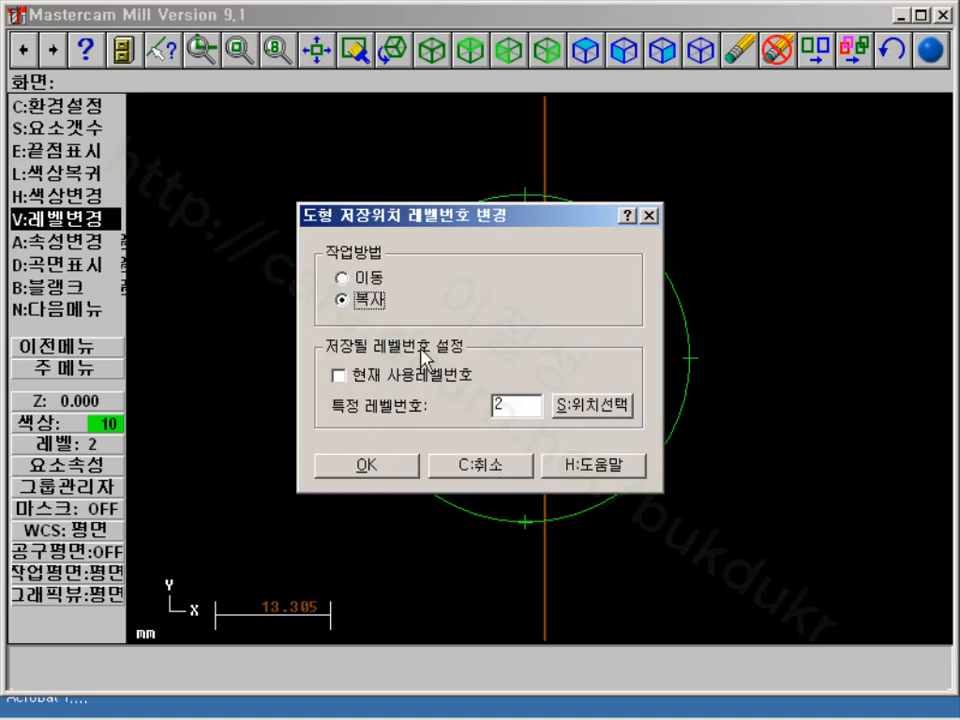
pyautogui.doubleClick(510, 404)
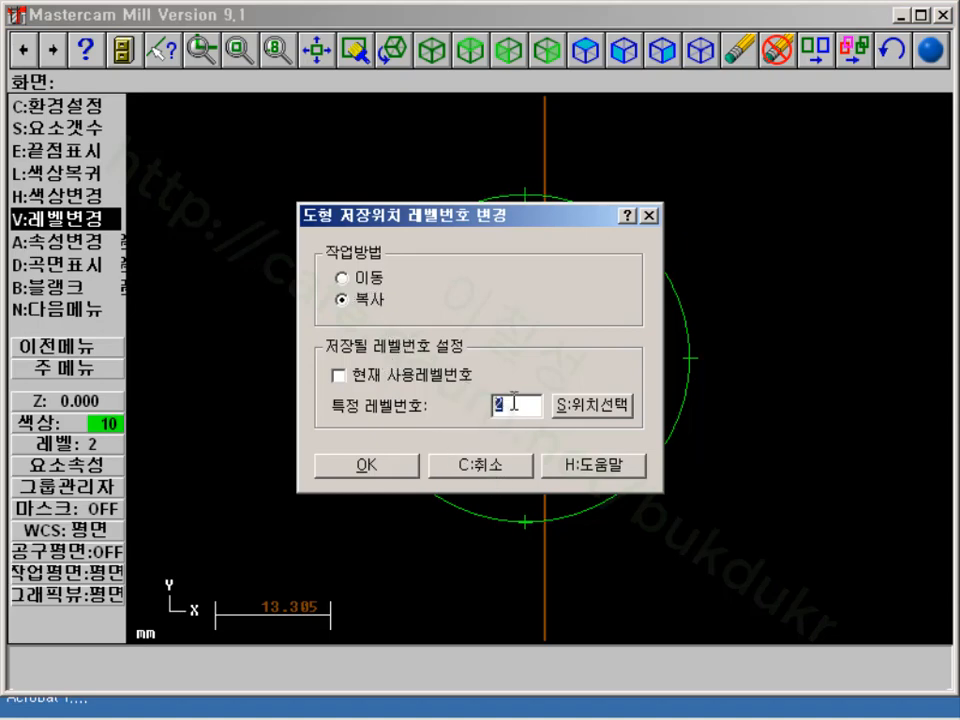
pyautogui.write('3')
pyautogui.click(366, 465)
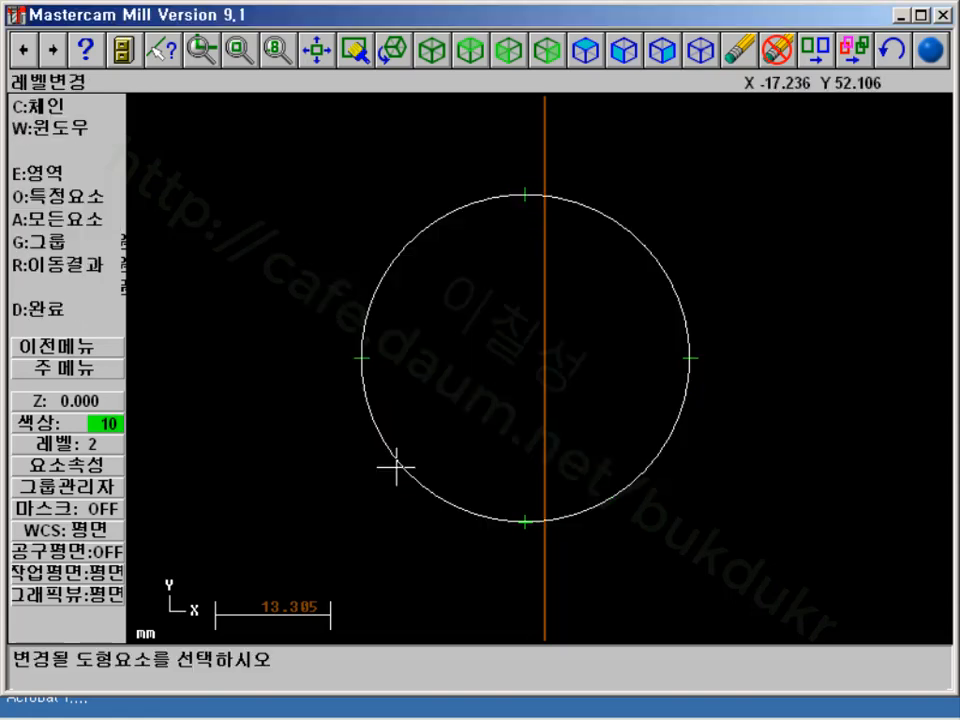
pyautogui.click(70, 130)
pyautogui.click(665, 338)
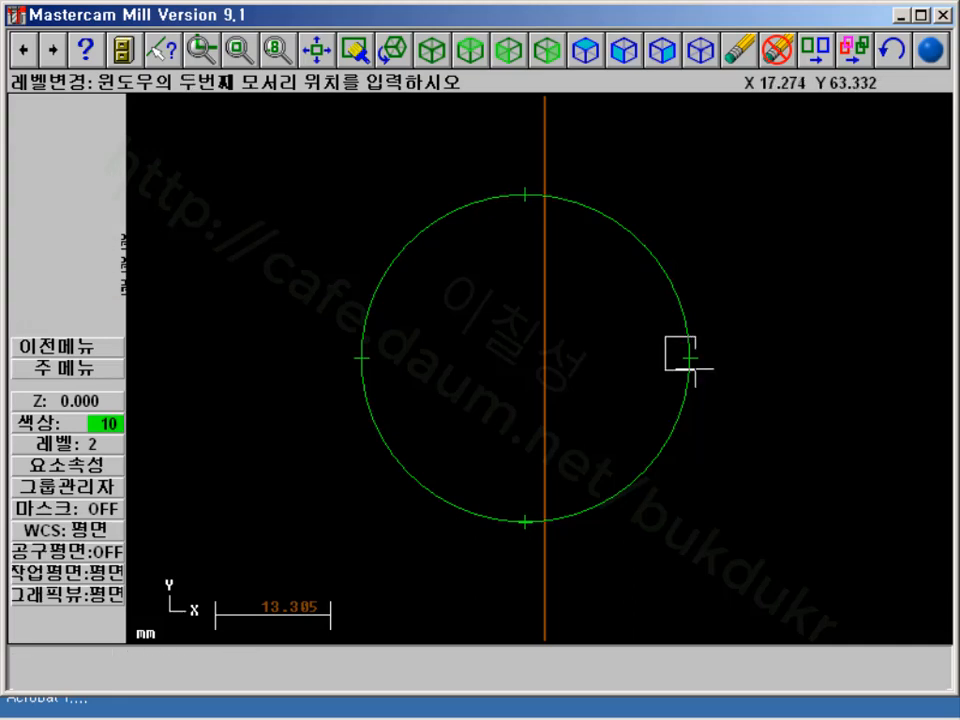
pyautogui.click(711, 377)
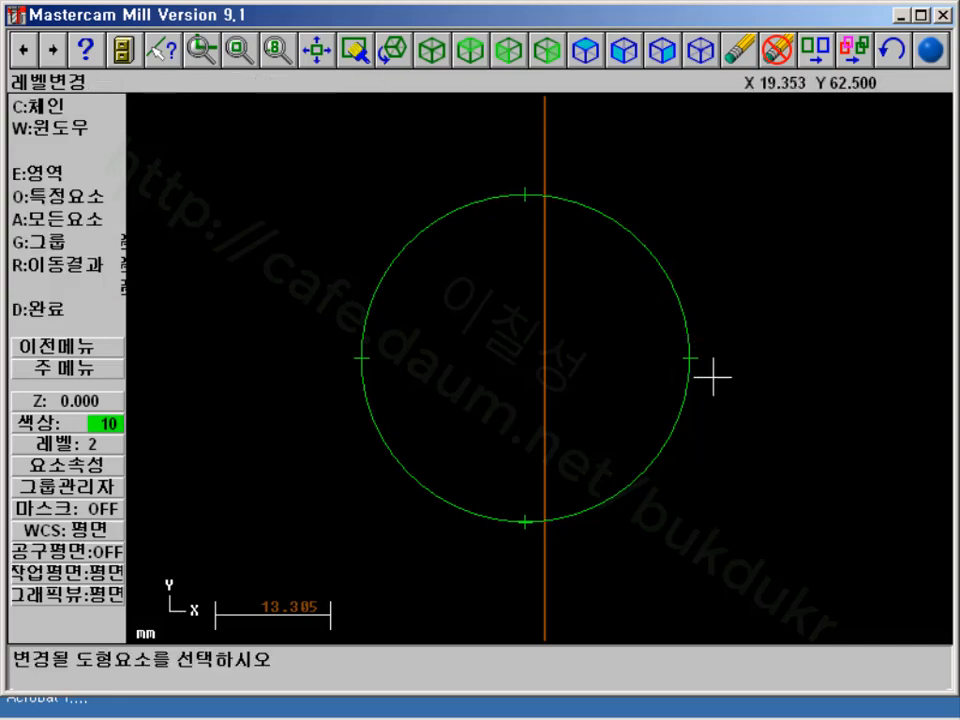
pyautogui.click(99, 312)
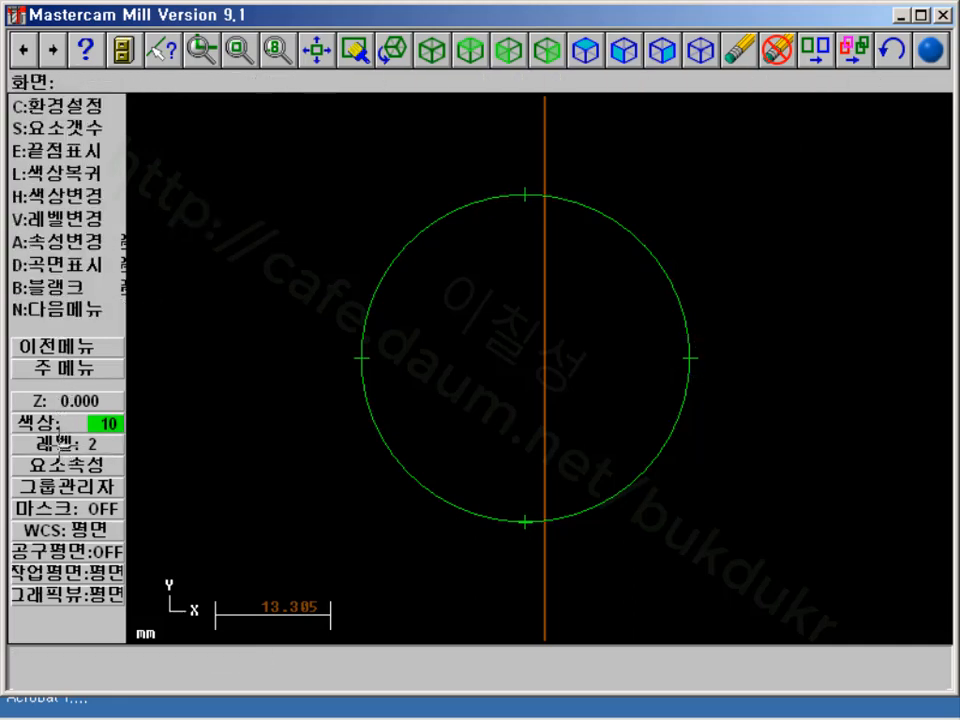
# Set the active level number to 3 in the level manager
pyautogui.click(60, 443)
pyautogui.write('3')
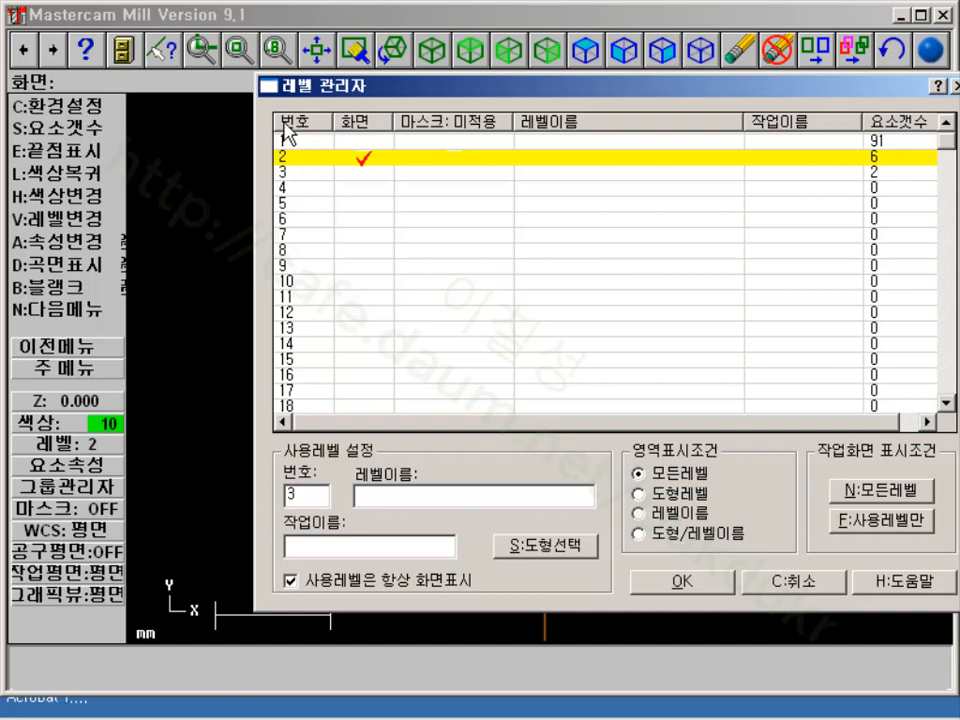
# Make level 3 the active level with only its geometry displayed, and count the entities on it
pyautogui.click(923, 521)
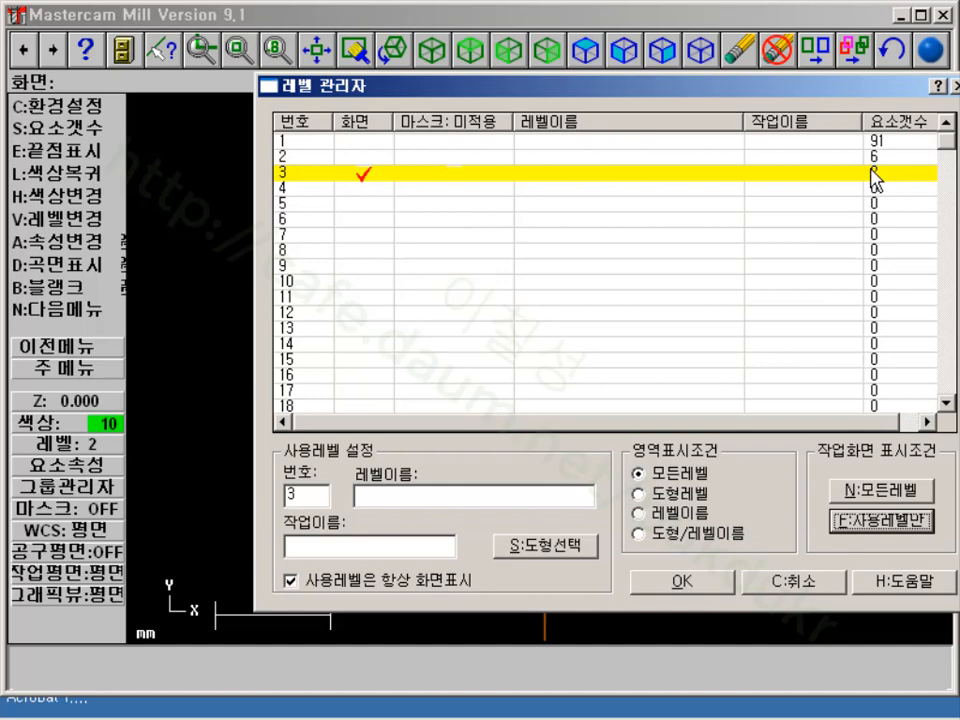
pyautogui.click(700, 582)
pyautogui.scroll(-12, 684, 370)
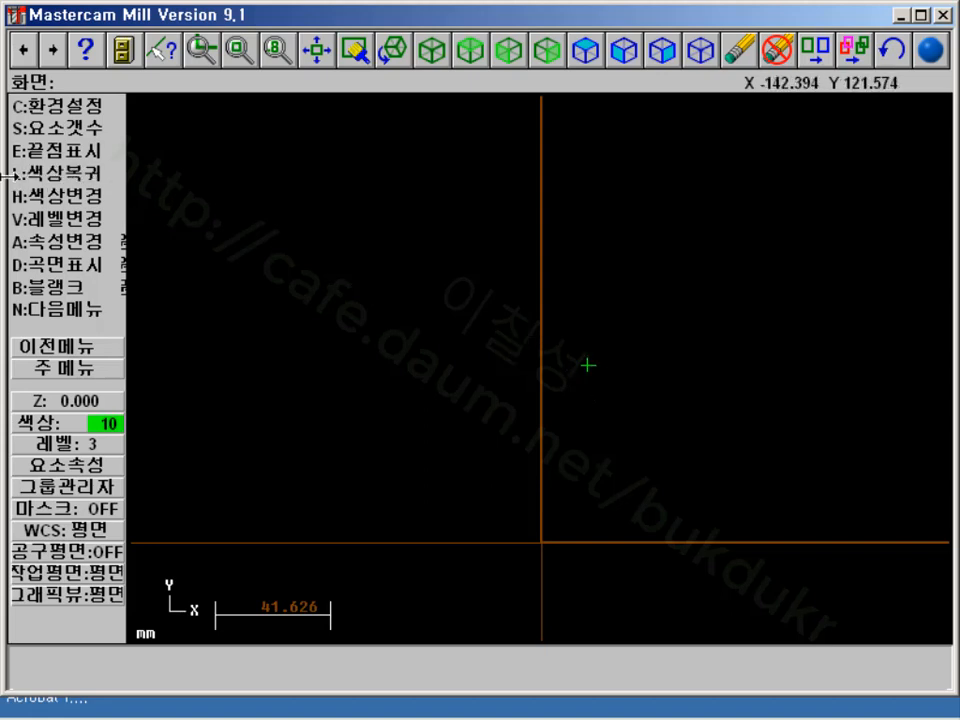
pyautogui.click(101, 130)
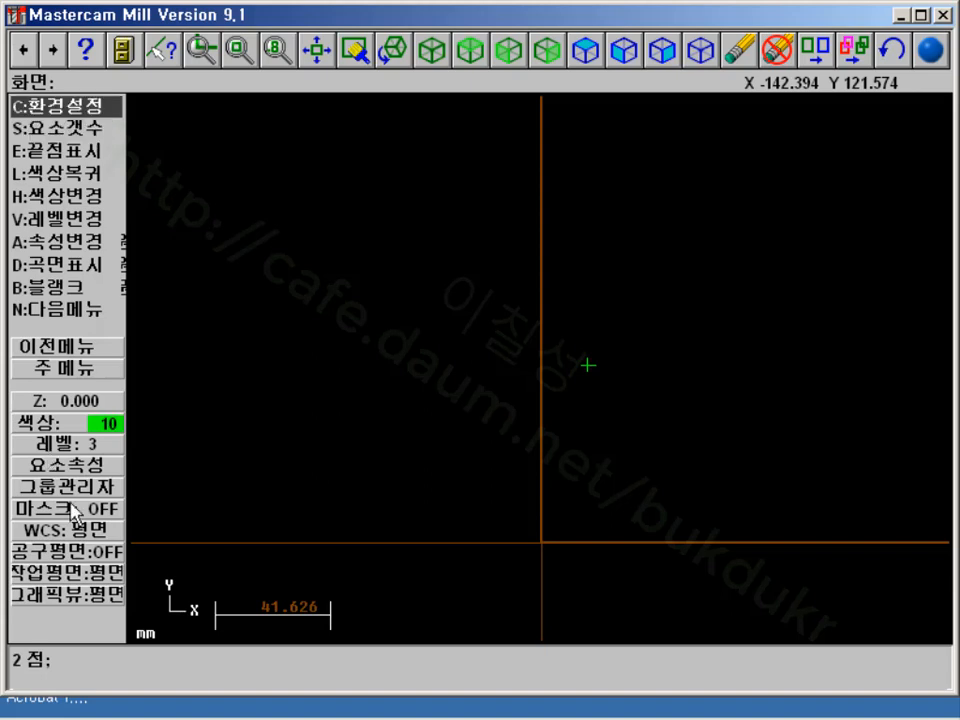
pyautogui.click(84, 369)
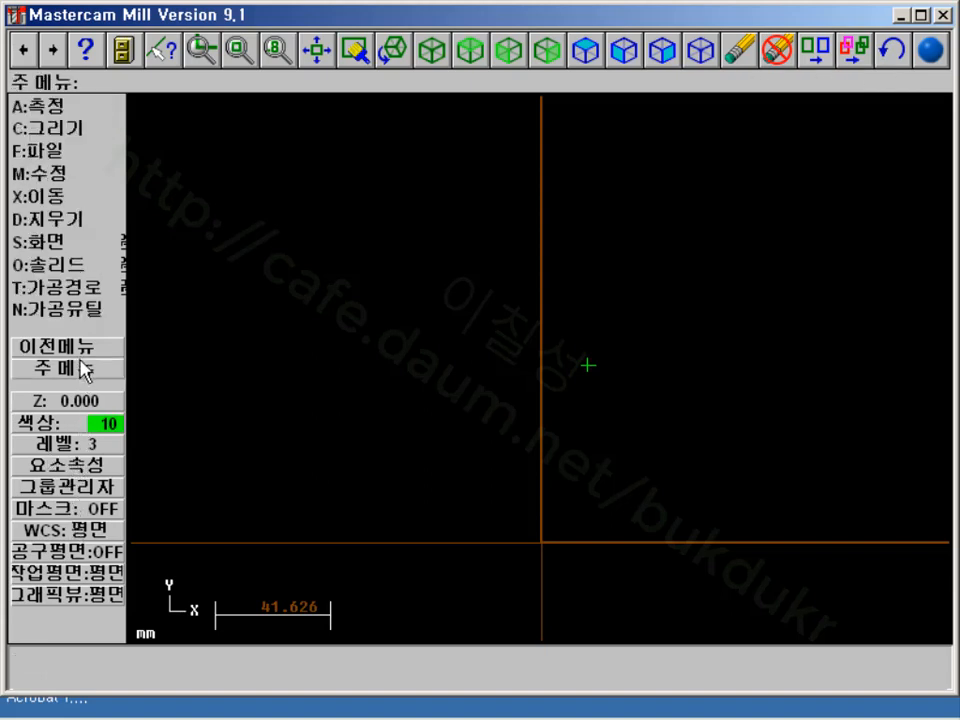
# Make level 1 the active level and display only the geometry on that level
pyautogui.click(72, 444)
pyautogui.click(363, 142)
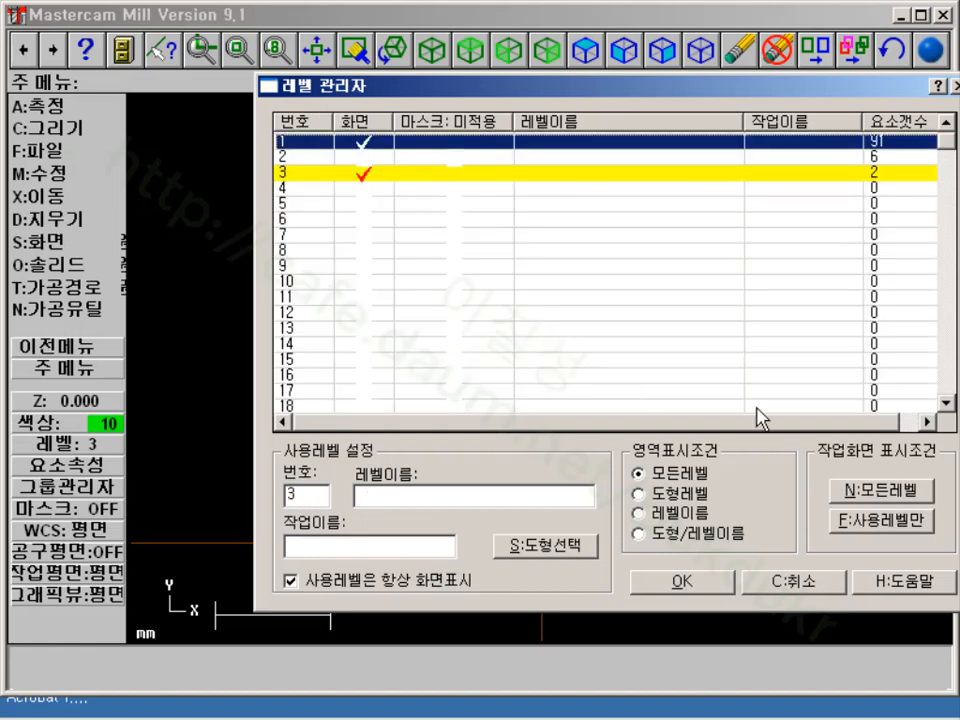
pyautogui.press('n')
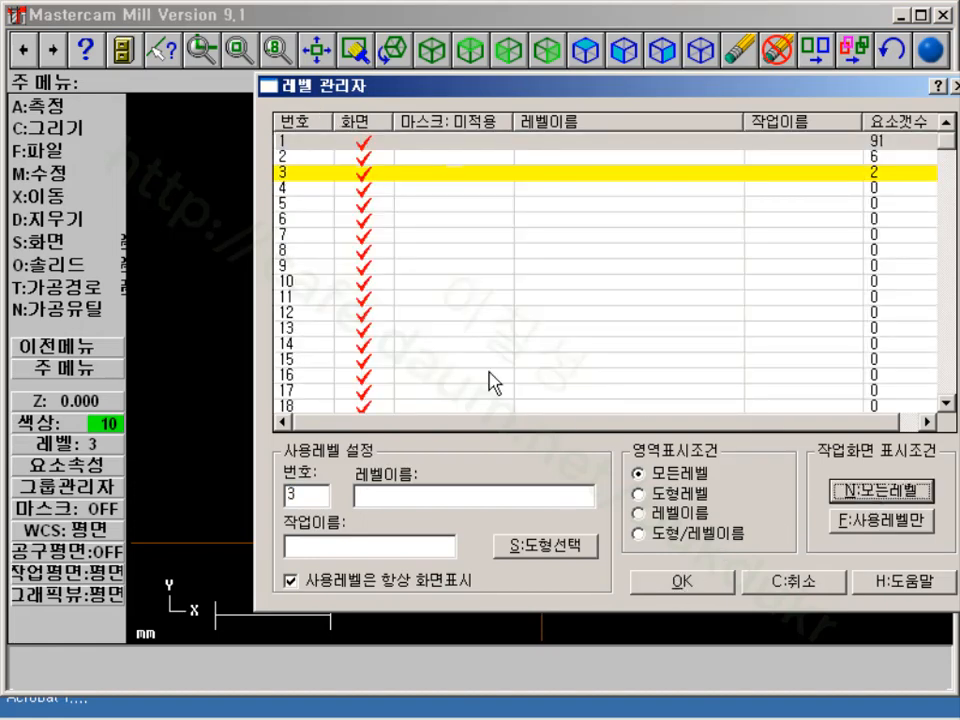
pyautogui.click(326, 142)
pyautogui.click(885, 521)
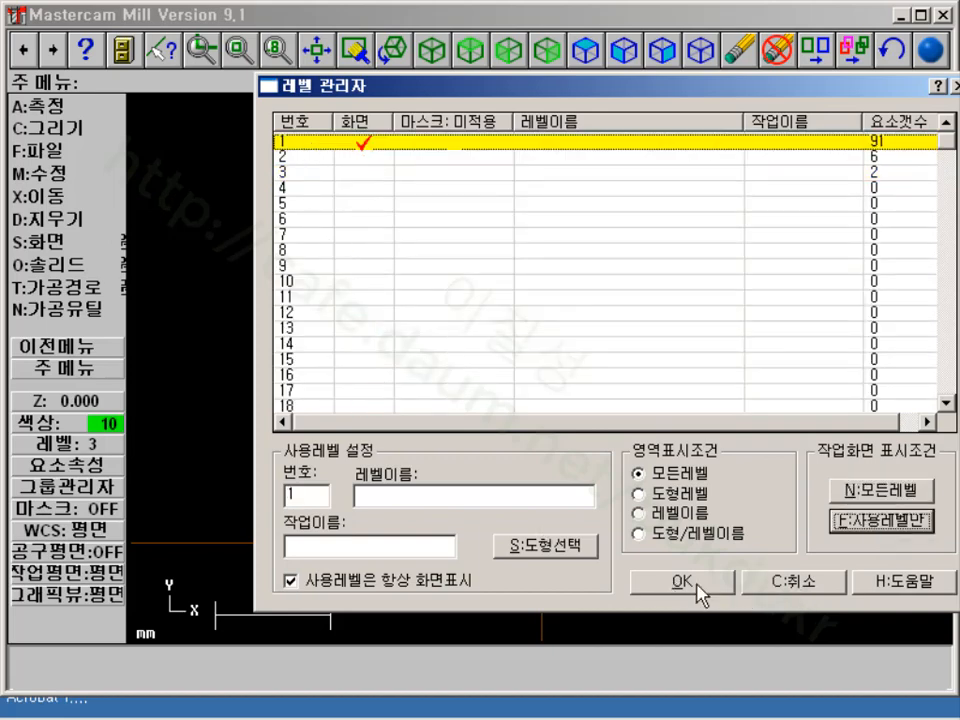
pyautogui.click(695, 586)
pyautogui.press('pagedown')
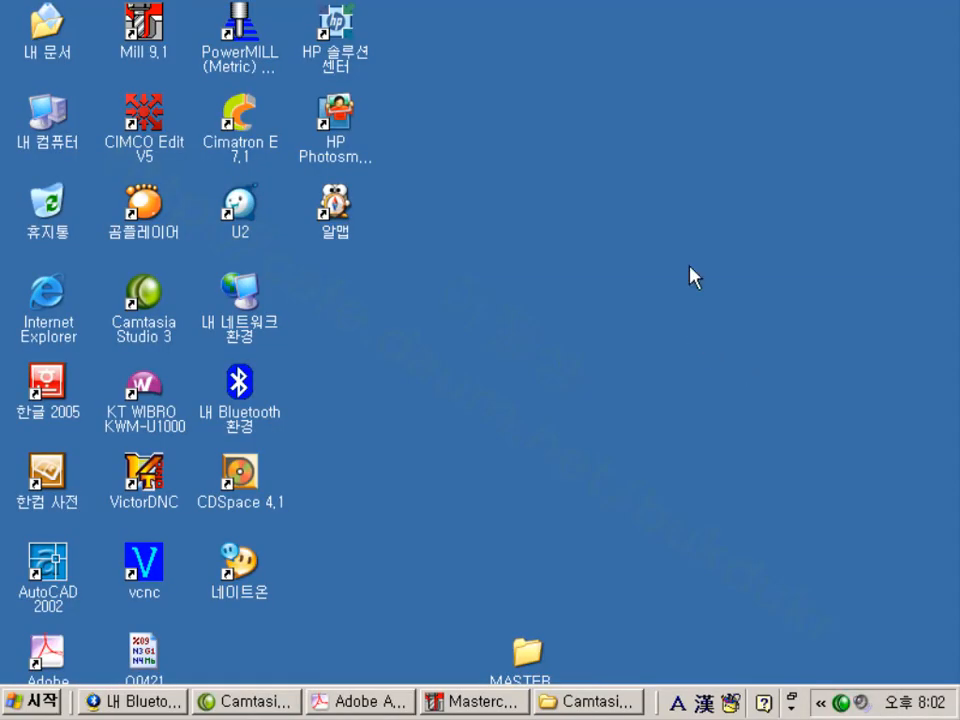
# Switch to the MASTERCAM9.1 textbook PDF in Adobe Acrobat, read section 1.3 on node points, and return to Mastercam
pyautogui.click(388, 700)
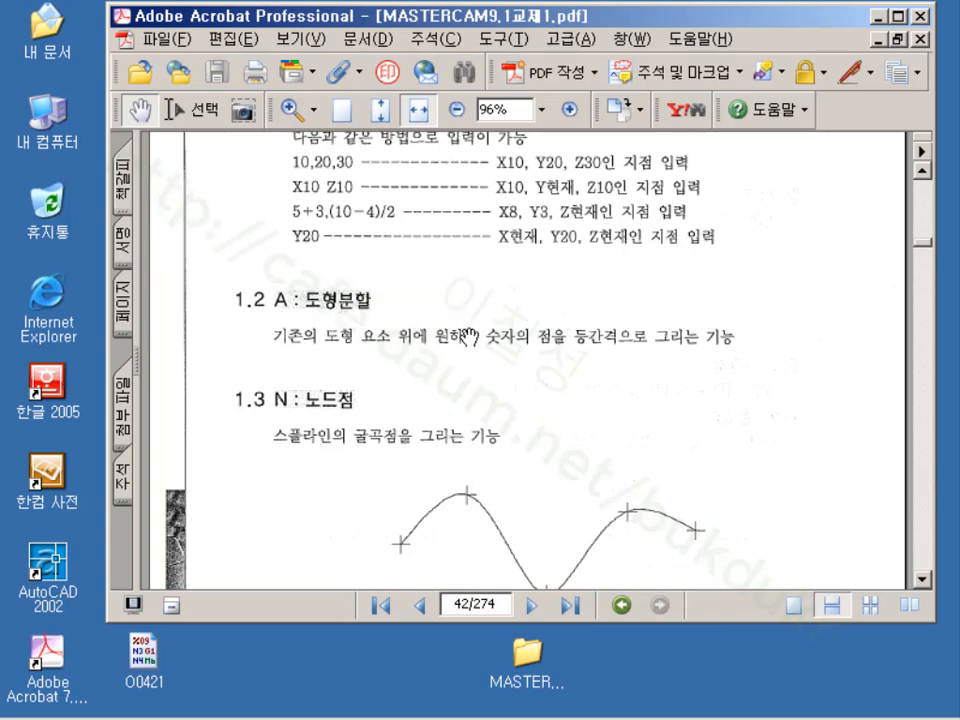
pyautogui.scroll(-3, 400, 400)
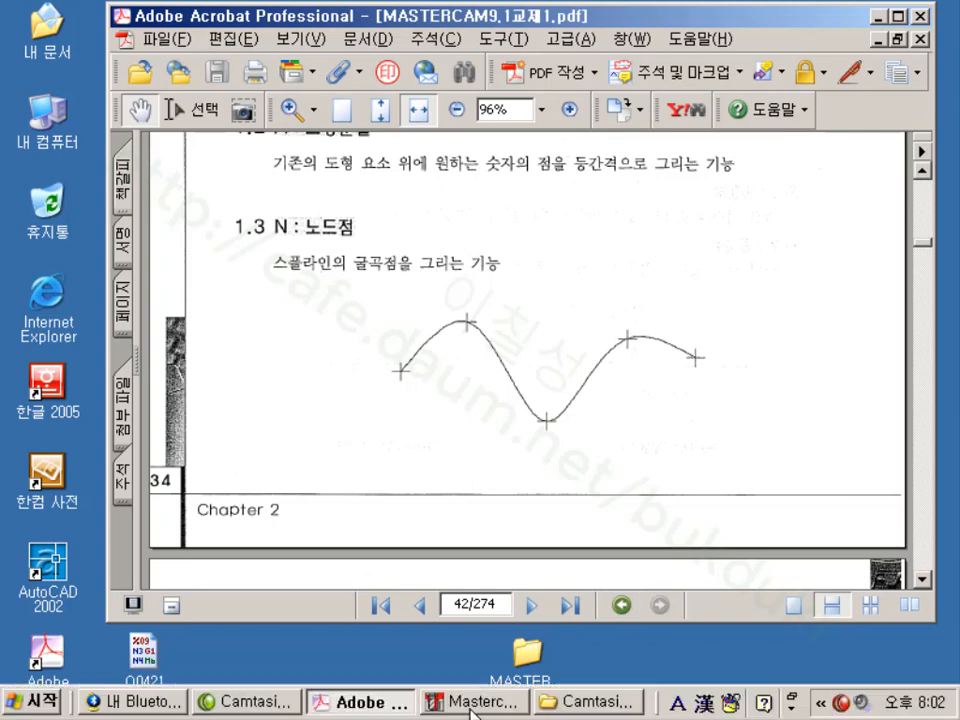
pyautogui.click(472, 704)
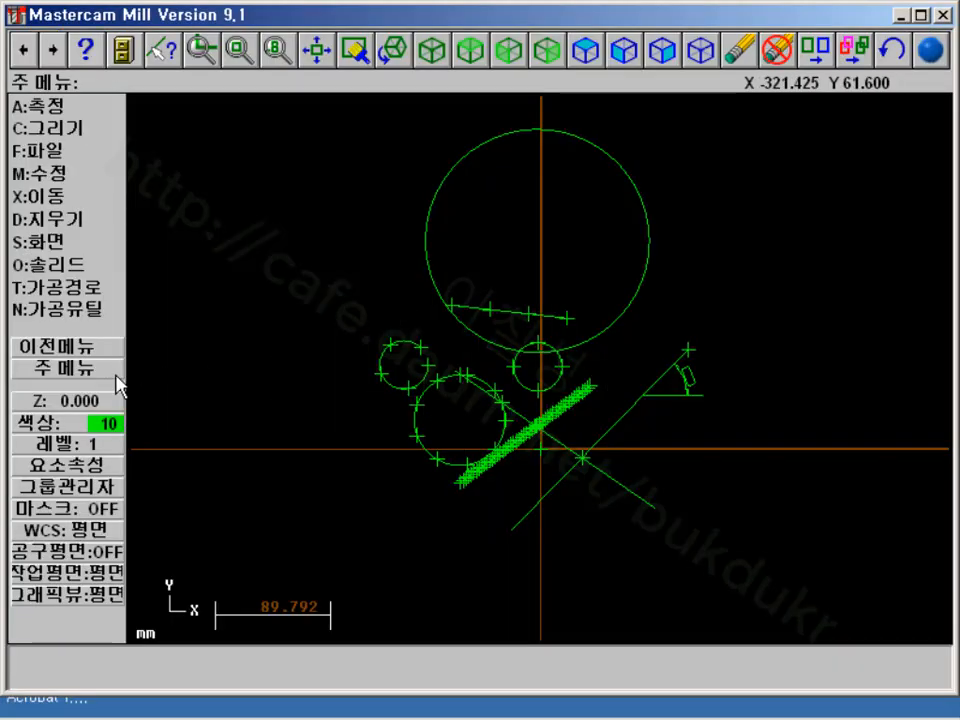
# Set the spline type to parametric and manually draw a wavy five-point spline that ends inside the large circle
pyautogui.click(68, 130)
pyautogui.click(82, 197)
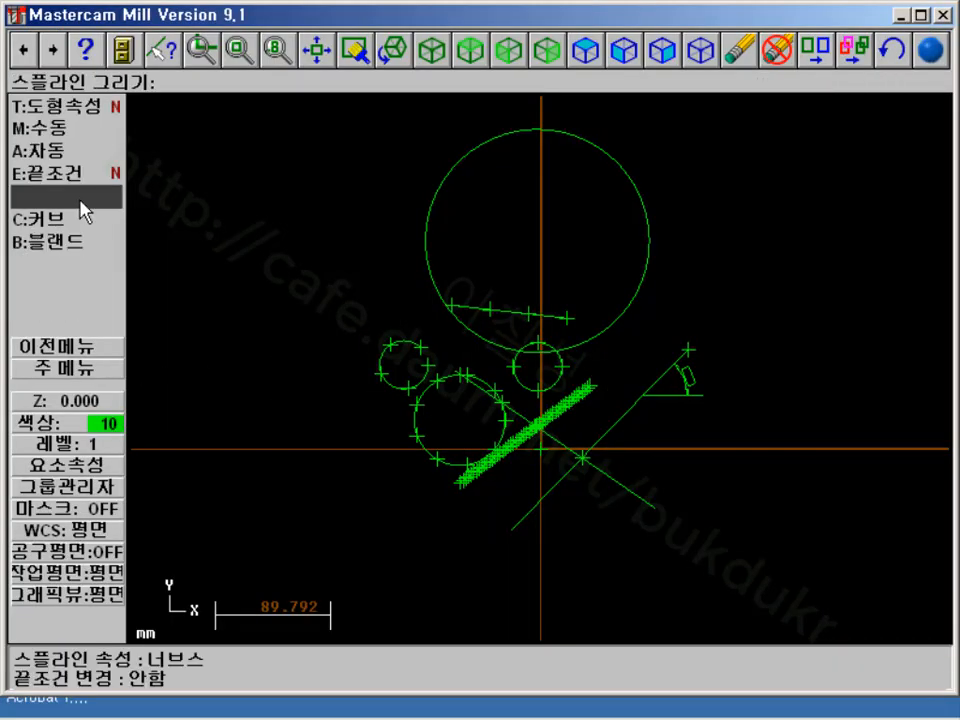
pyautogui.click(80, 108)
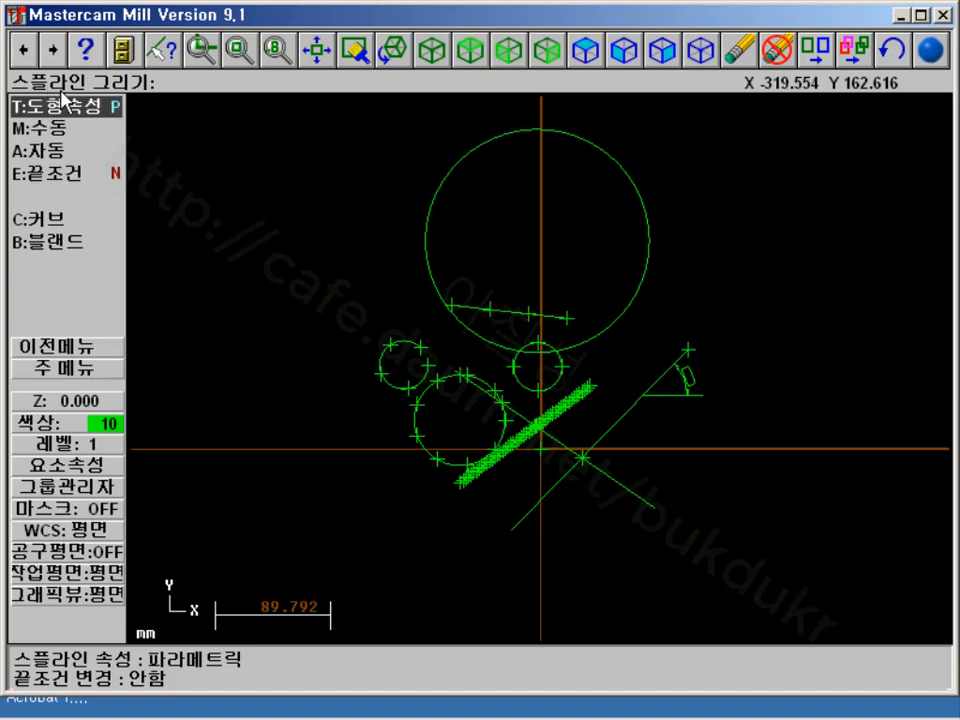
pyautogui.click(73, 128)
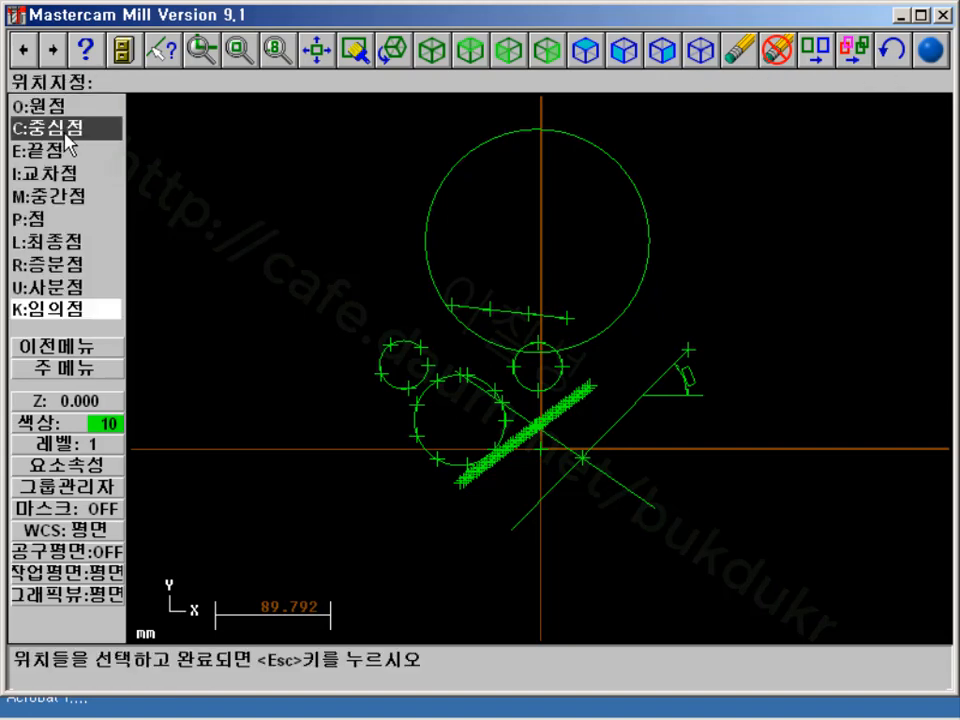
pyautogui.click(189, 290)
pyautogui.click(244, 200)
pyautogui.click(327, 249)
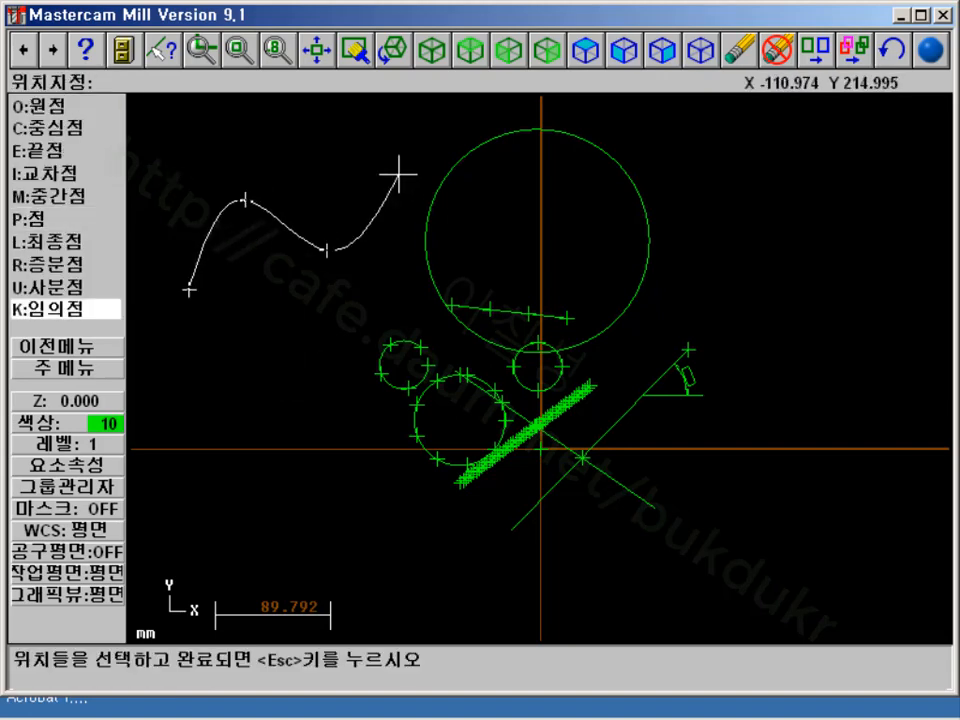
pyautogui.click(400, 176)
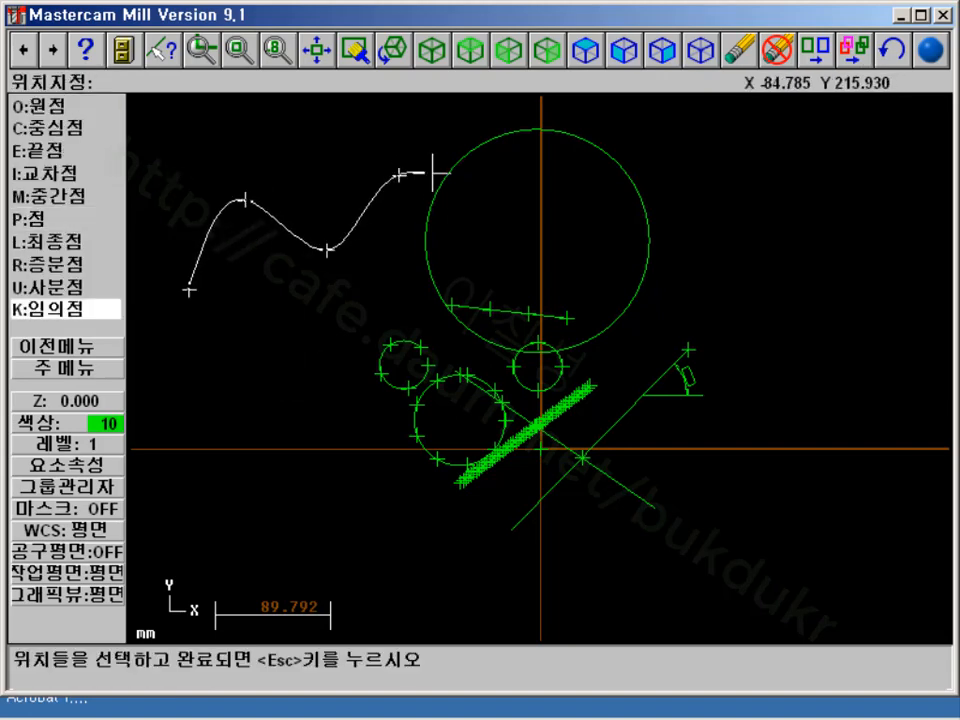
pyautogui.click(460, 228)
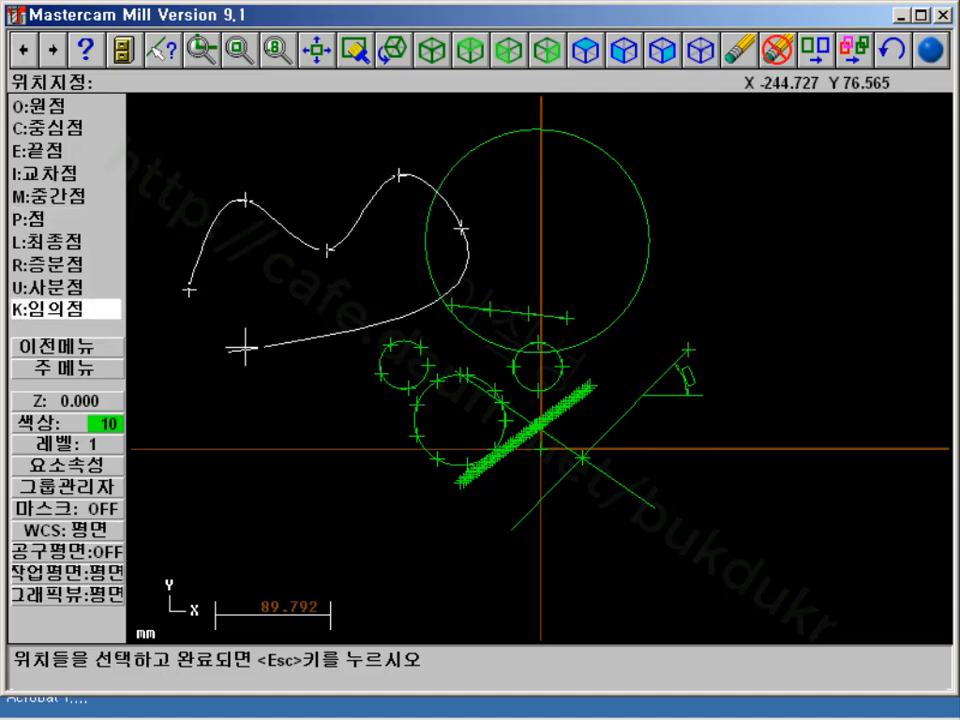
pyautogui.click(107, 370)
pyautogui.scroll(-1, 362, 180)
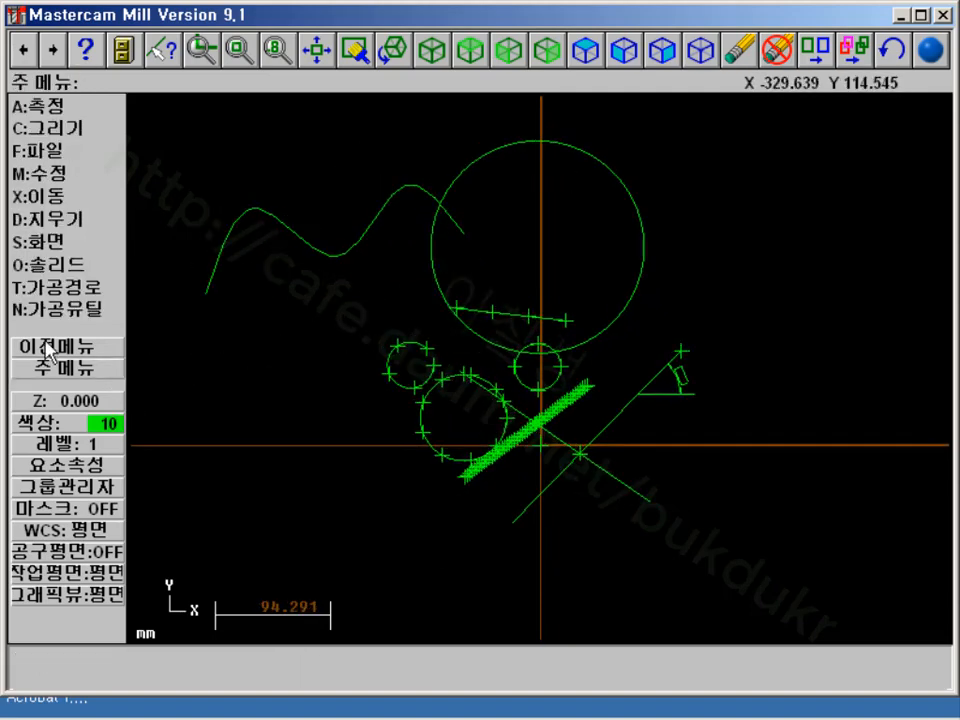
# Create node points on the wavy parametric spline beside the large circle
pyautogui.click(70, 128)
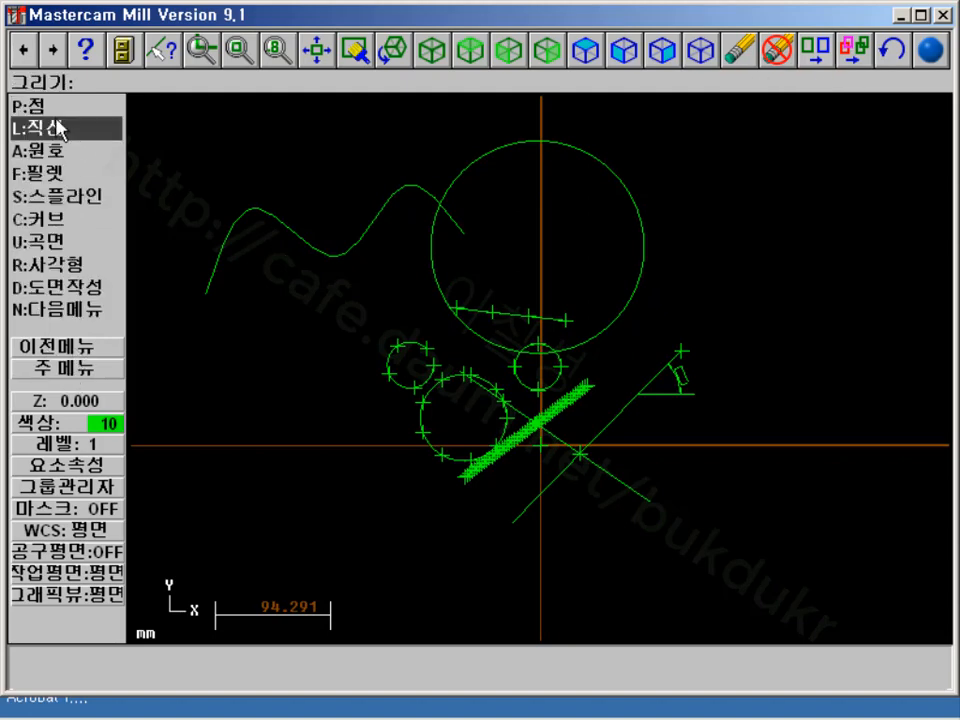
pyautogui.click(53, 108)
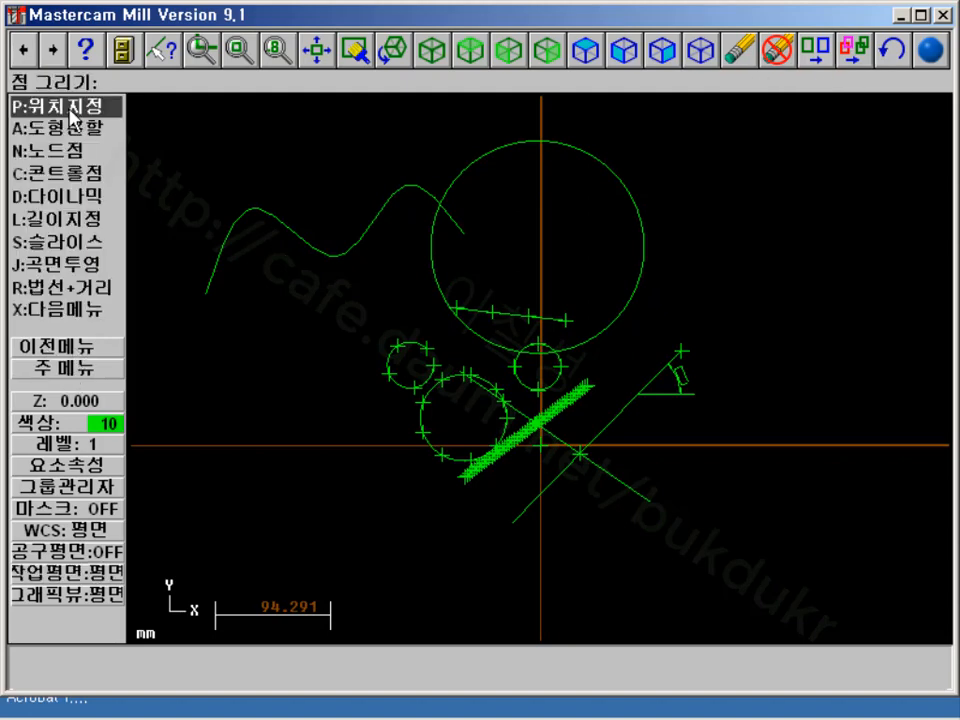
pyautogui.click(73, 155)
pyautogui.click(217, 245)
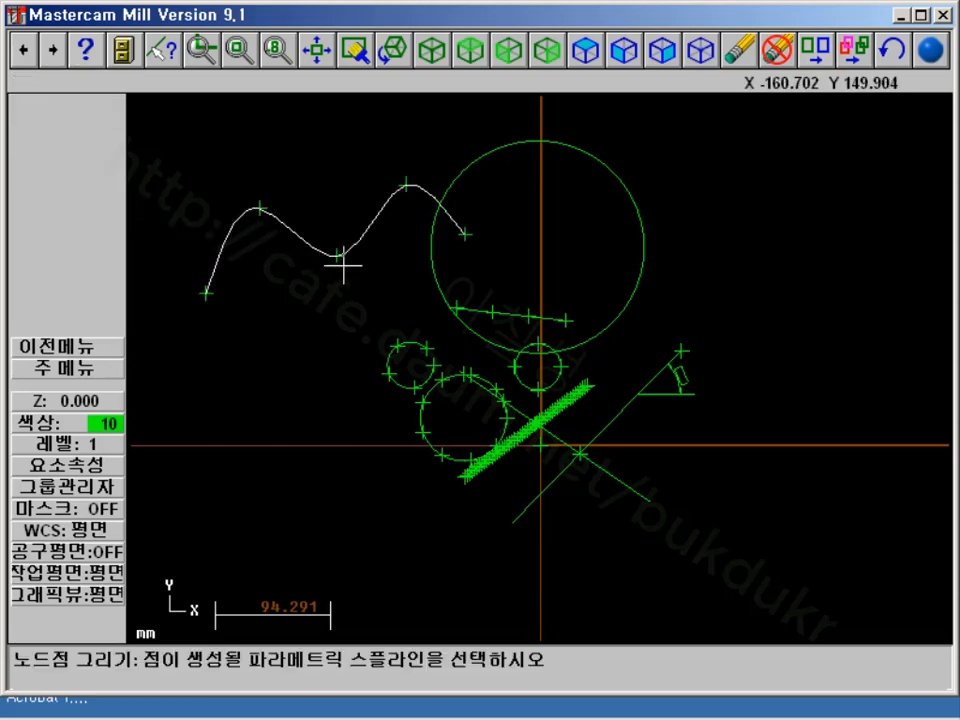
pyautogui.scroll(-4, 326, 197)
pyautogui.scroll(2, 326, 197)
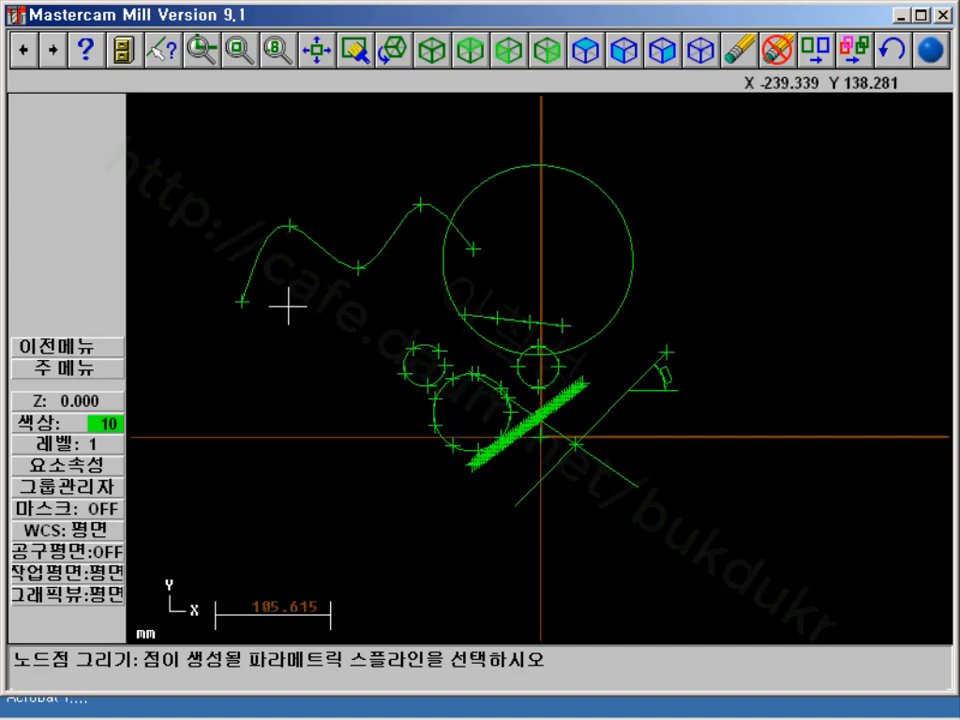
pyautogui.click(80, 352)
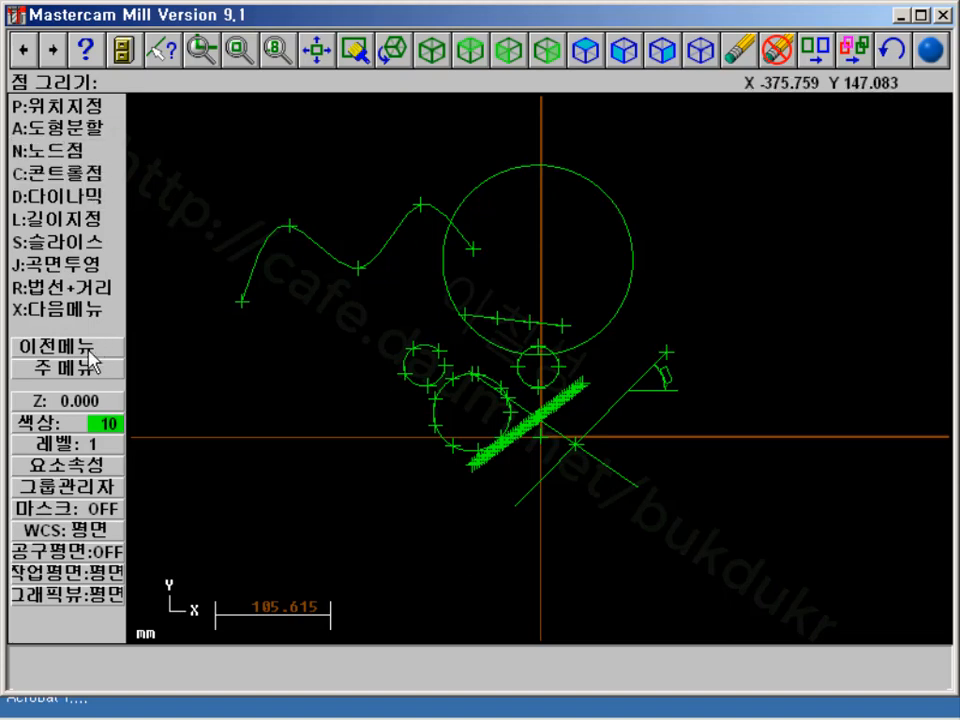
pyautogui.click(66, 368)
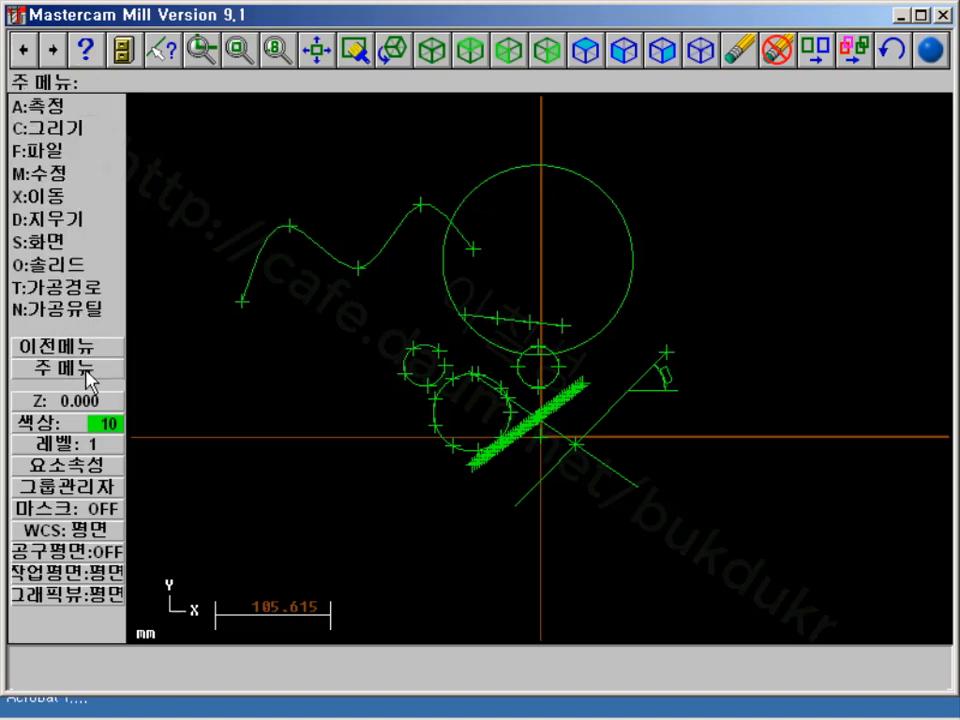
# Set the spline type to NURBS and manually draw a four-point spline below the parametric one
pyautogui.click(62, 127)
pyautogui.click(78, 196)
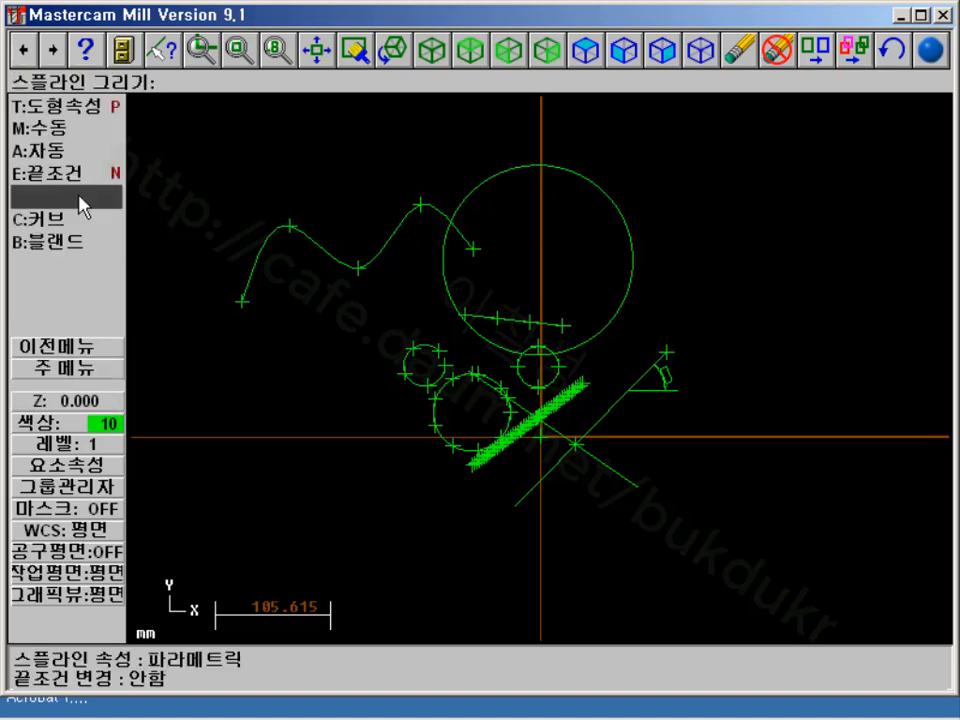
pyautogui.click(96, 106)
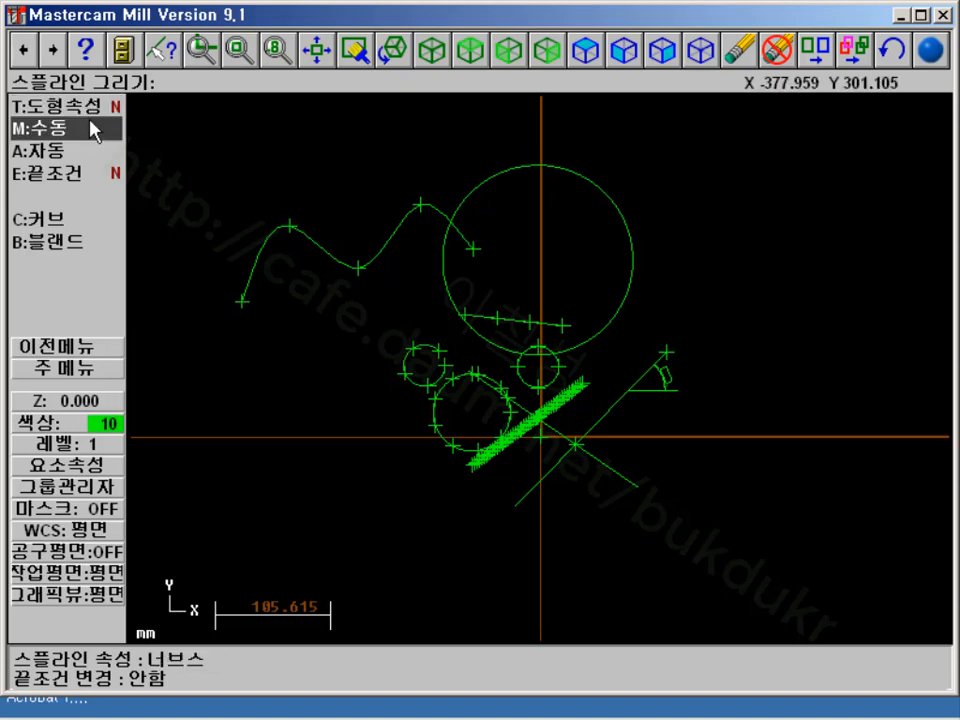
pyautogui.click(118, 128)
pyautogui.click(205, 432)
pyautogui.click(224, 380)
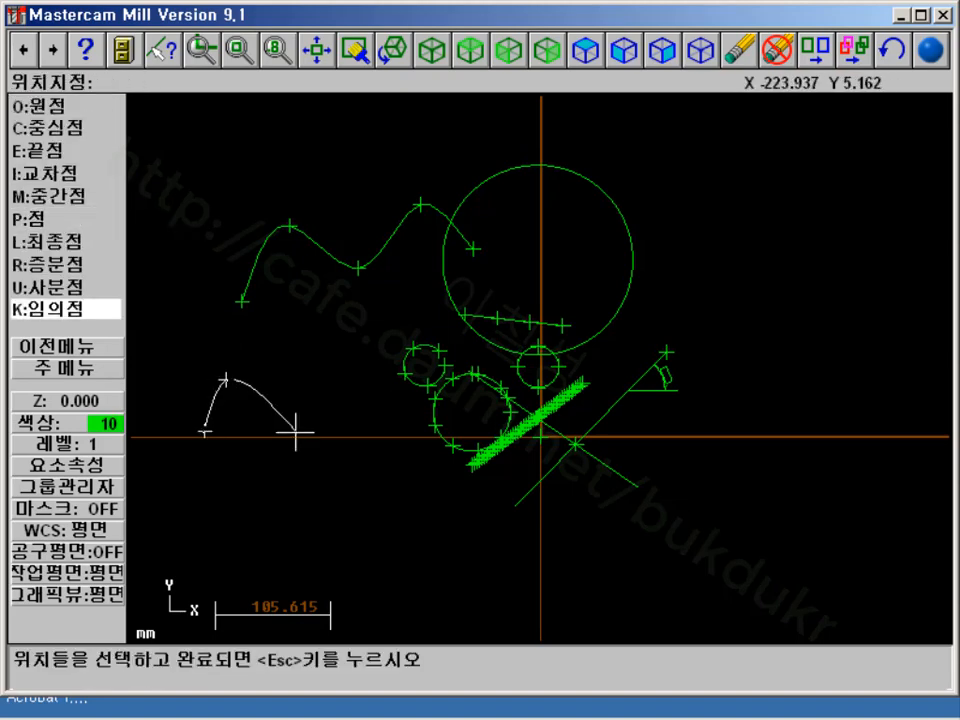
pyautogui.click(298, 432)
pyautogui.click(298, 325)
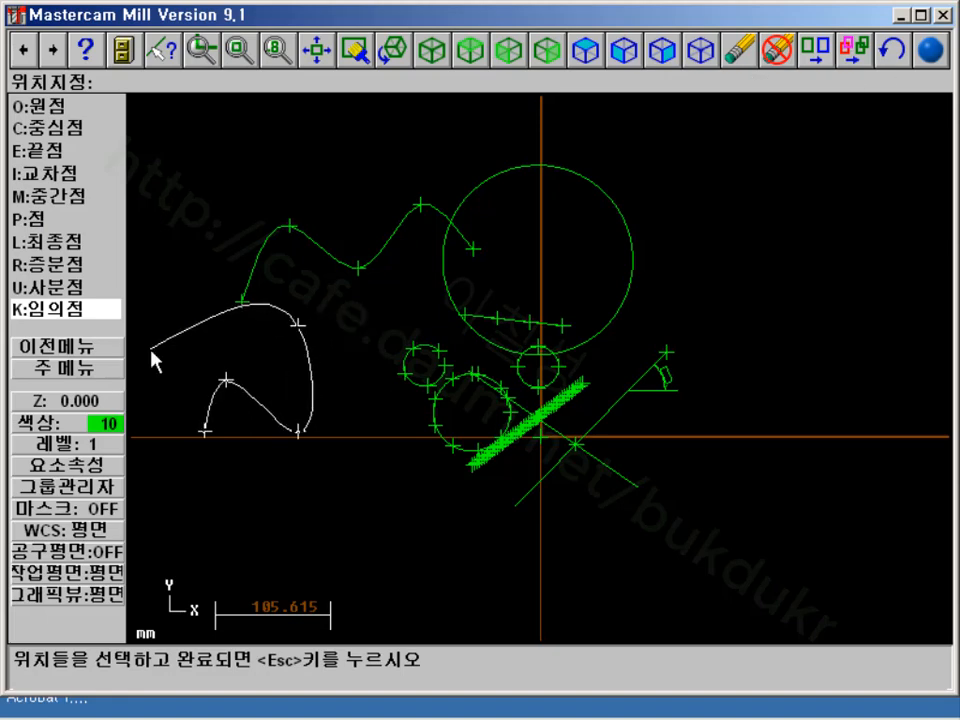
pyautogui.click(96, 370)
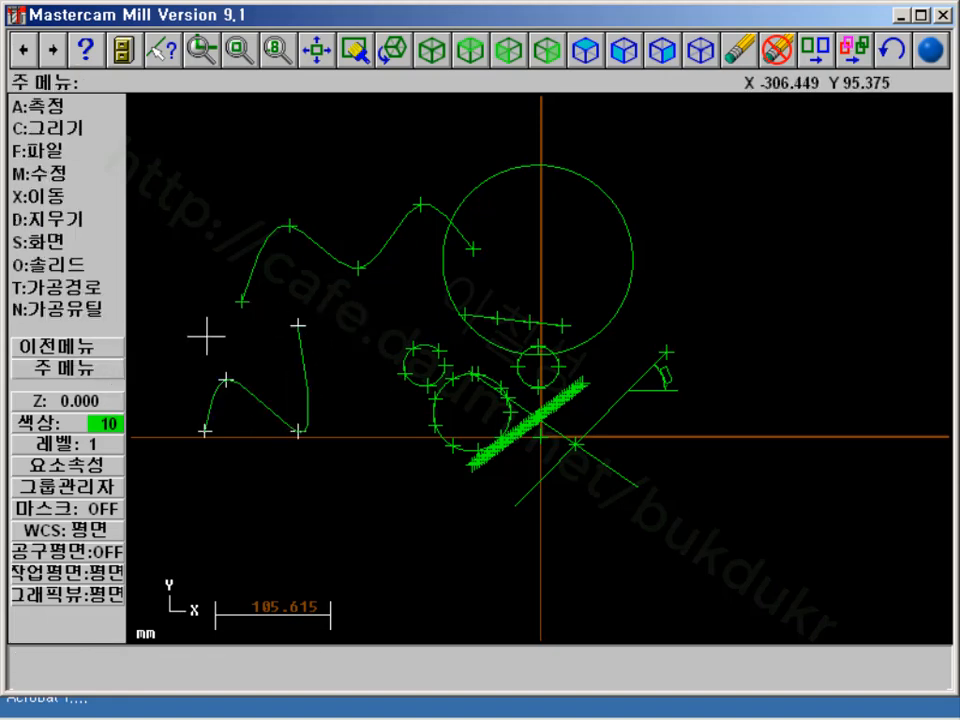
# Create control points for the four-point NURBS spline
pyautogui.click(50, 128)
pyautogui.click(53, 108)
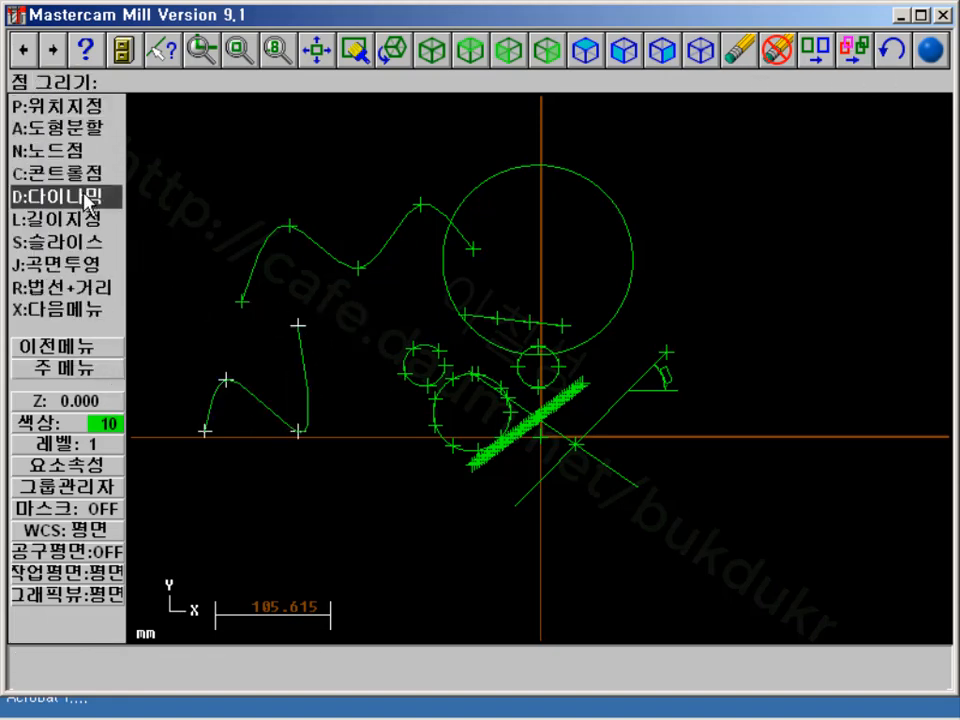
pyautogui.click(55, 173)
pyautogui.click(213, 395)
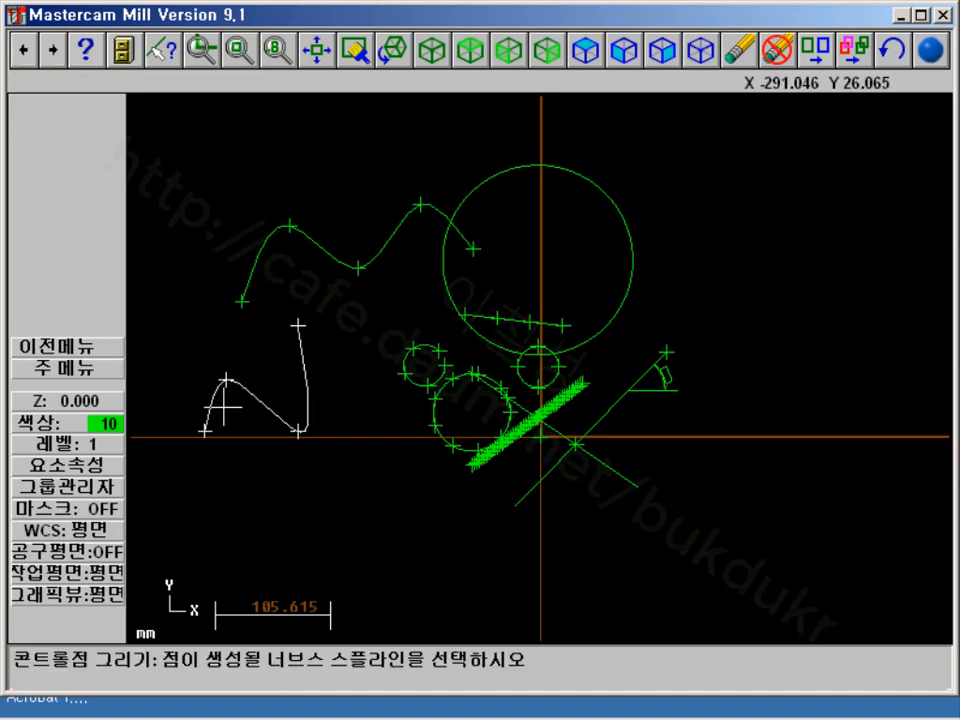
pyautogui.press('pagedown')
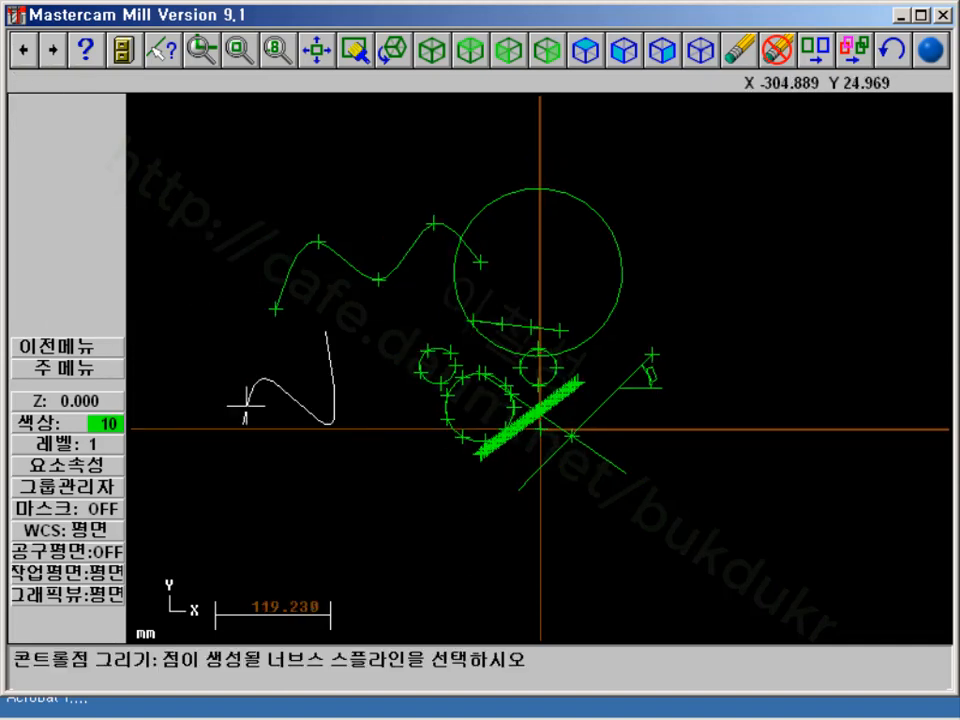
pyautogui.click(246, 405)
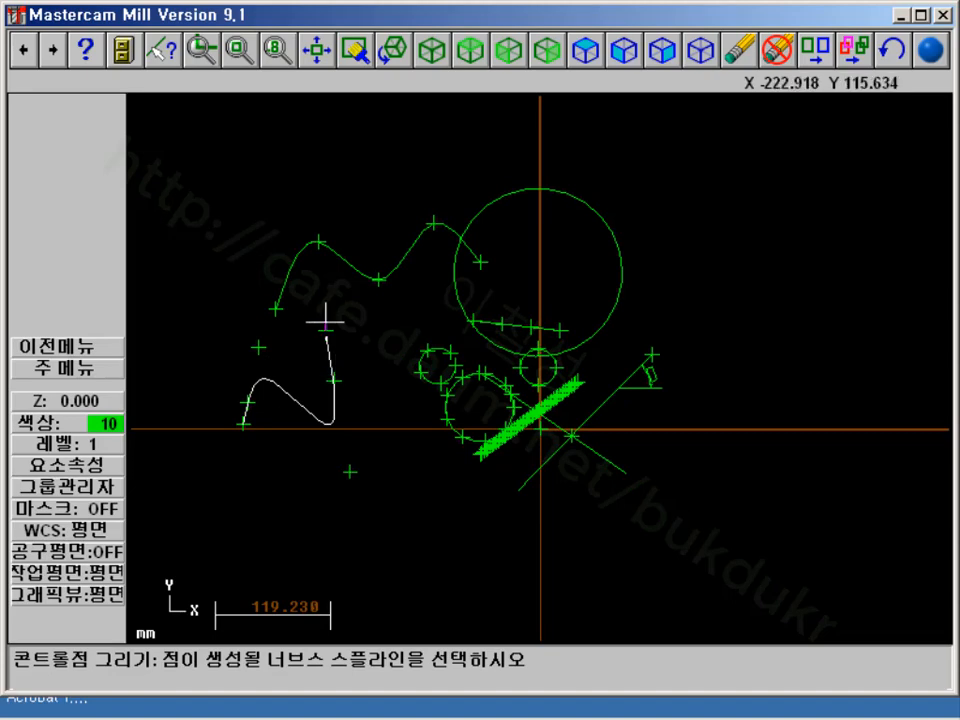
pyautogui.scroll(3, 255, 357)
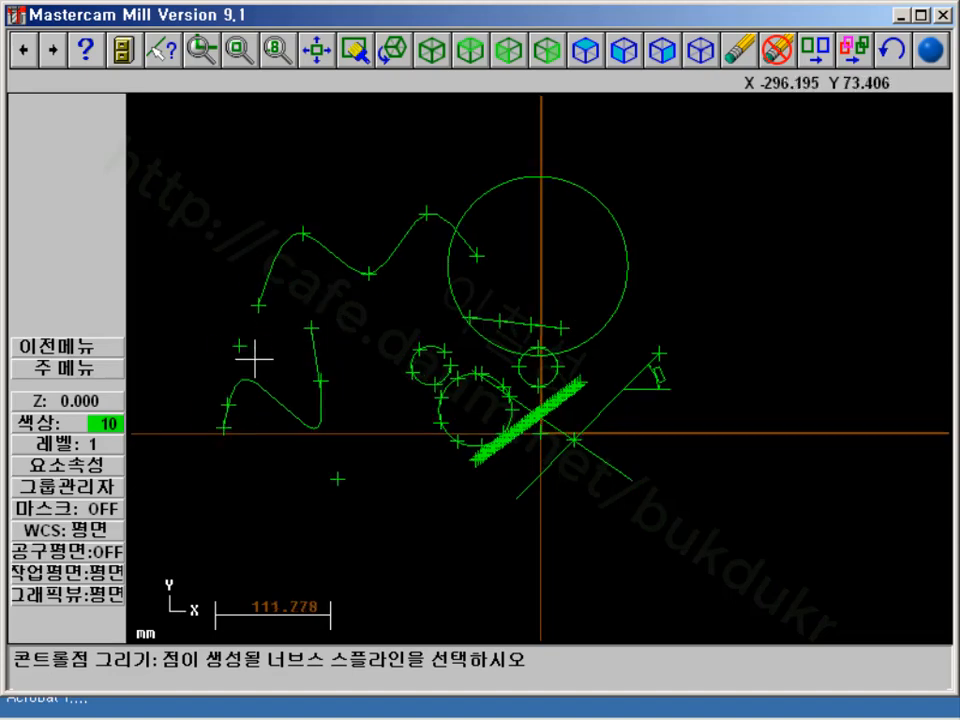
pyautogui.scroll(-1, 243, 232)
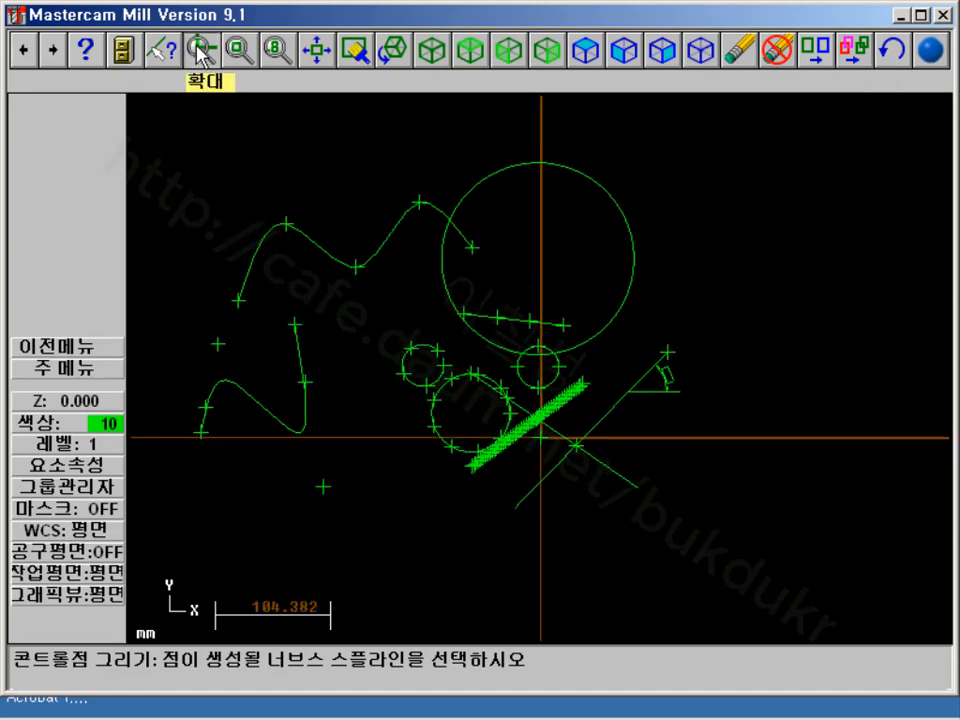
# Analyze the four-point NURBS spline and open its properties for editing
pyautogui.click(202, 48)
pyautogui.click(161, 301)
pyautogui.click(370, 495)
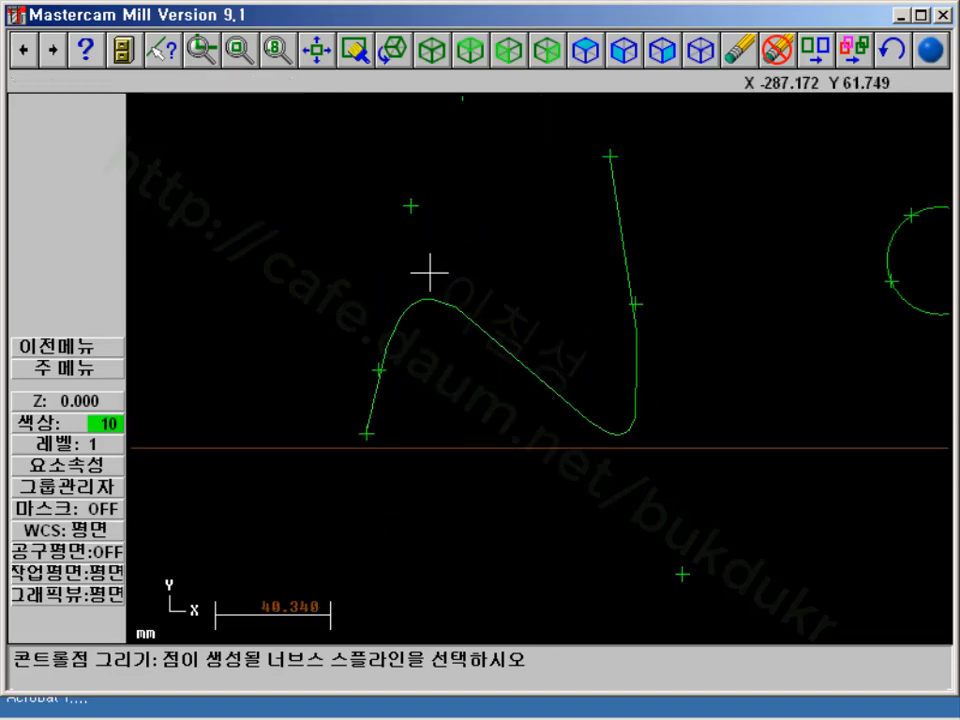
pyautogui.click(90, 376)
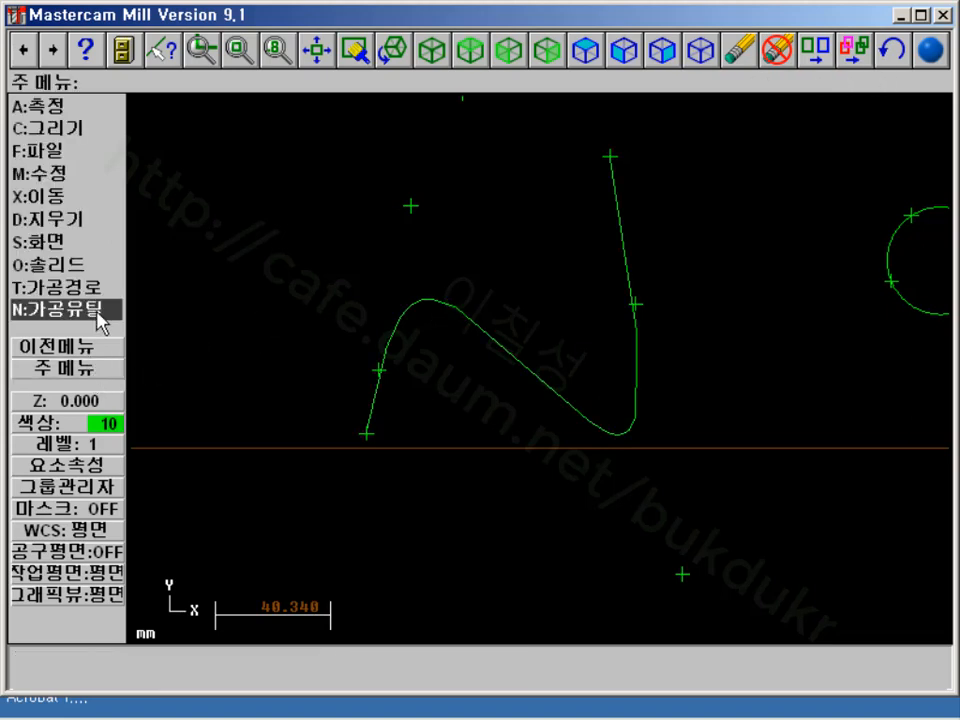
pyautogui.click(55, 117)
pyautogui.click(392, 332)
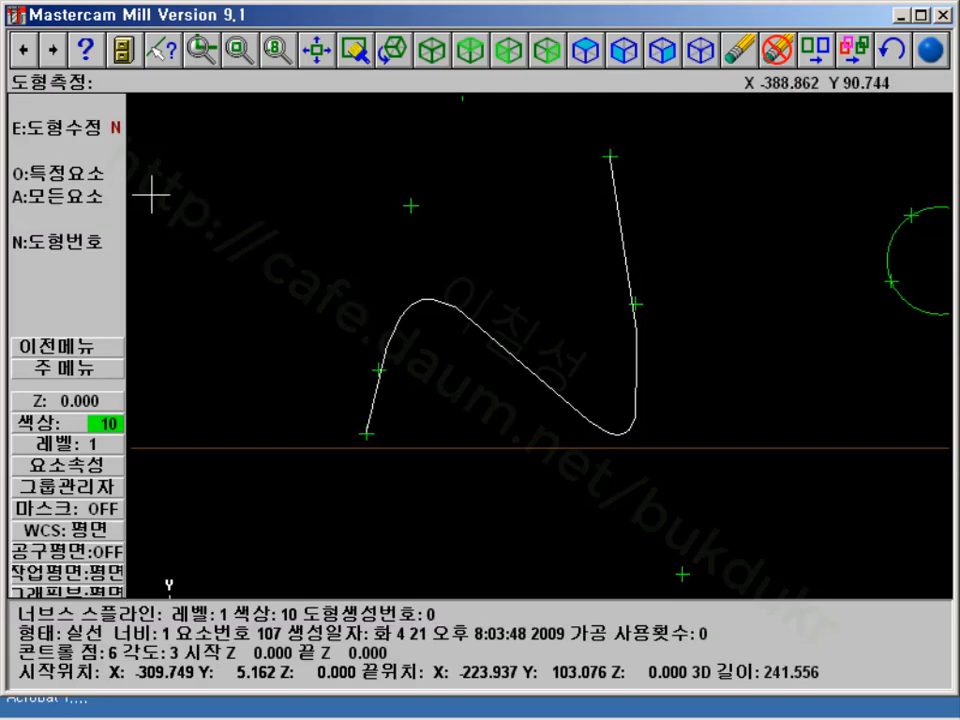
pyautogui.click(30, 129)
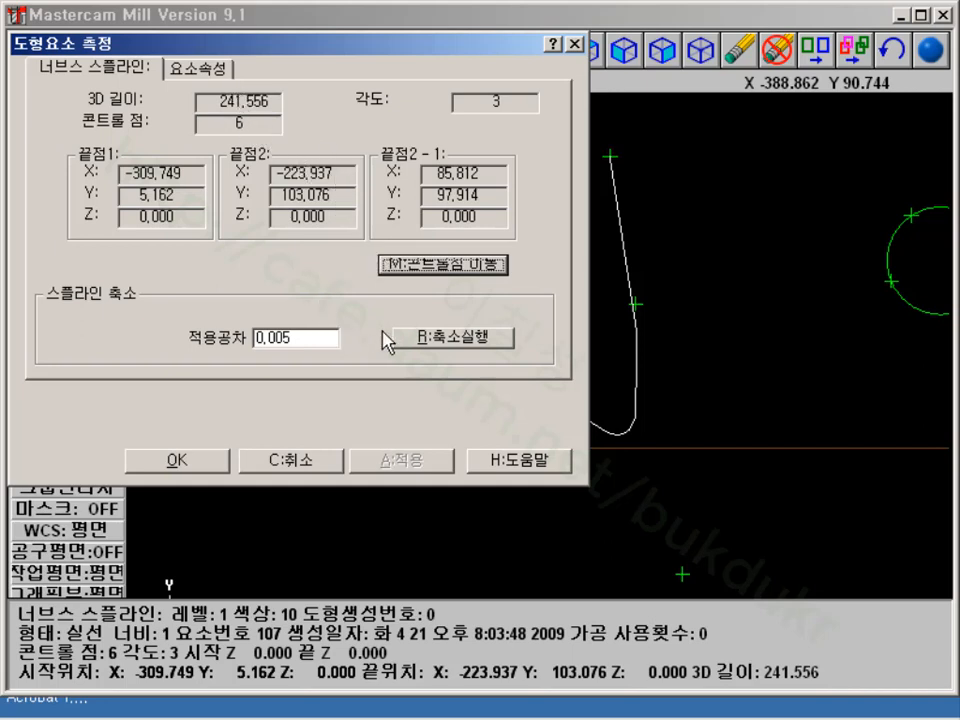
# Dynamically move the NURBS spline's upper-left control point down toward the curve's left crest
pyautogui.click(440, 265)
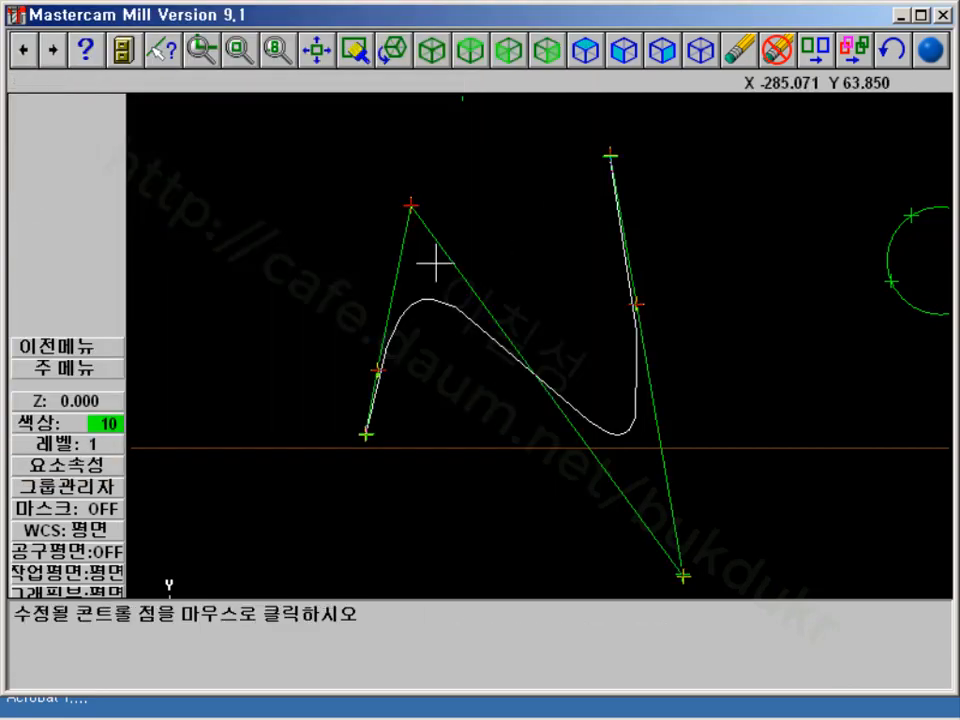
pyautogui.click(410, 211)
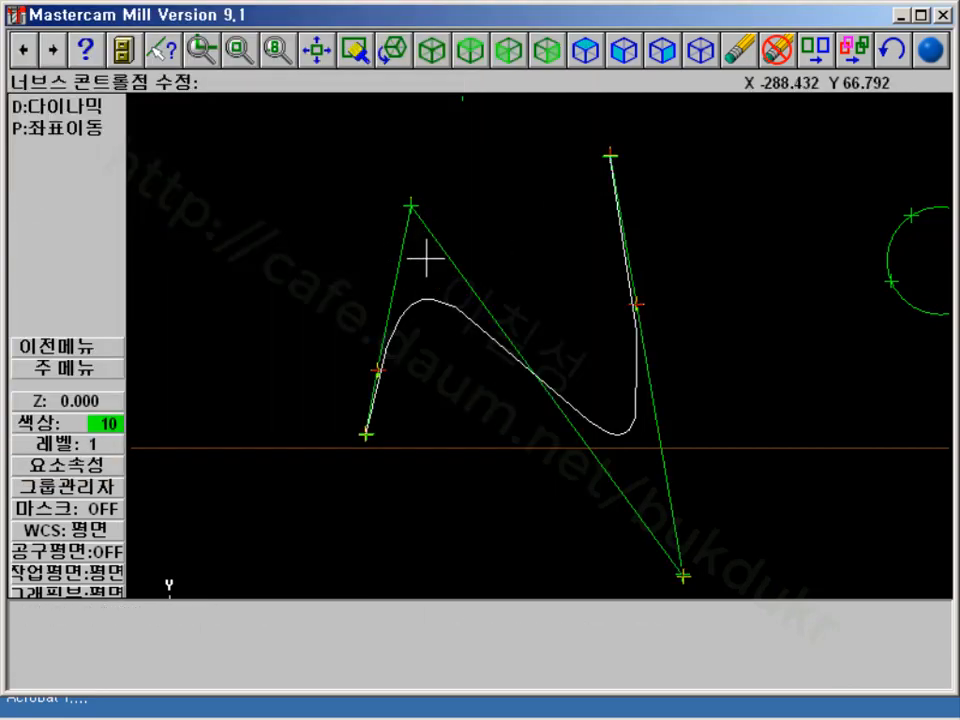
pyautogui.click(55, 105)
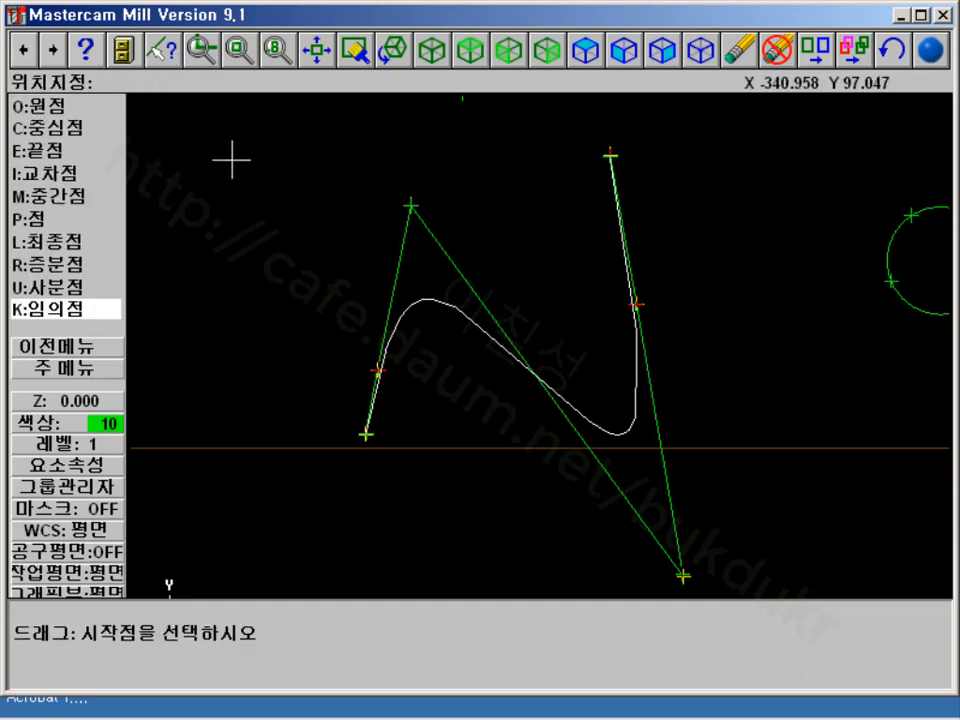
pyautogui.click(410, 206)
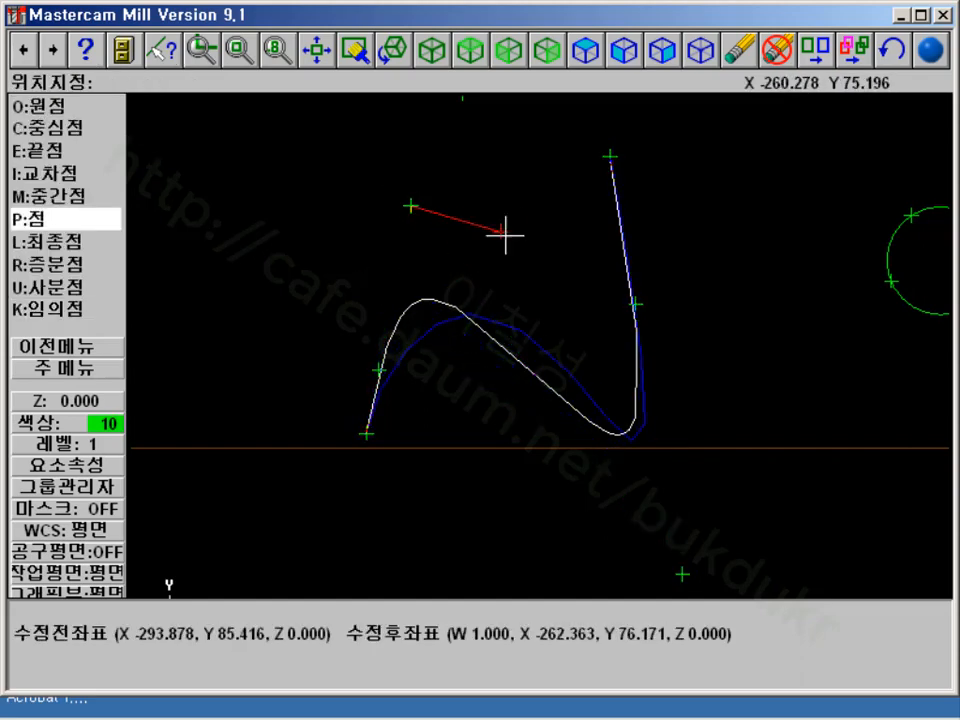
pyautogui.click(441, 262)
pyautogui.click(422, 270)
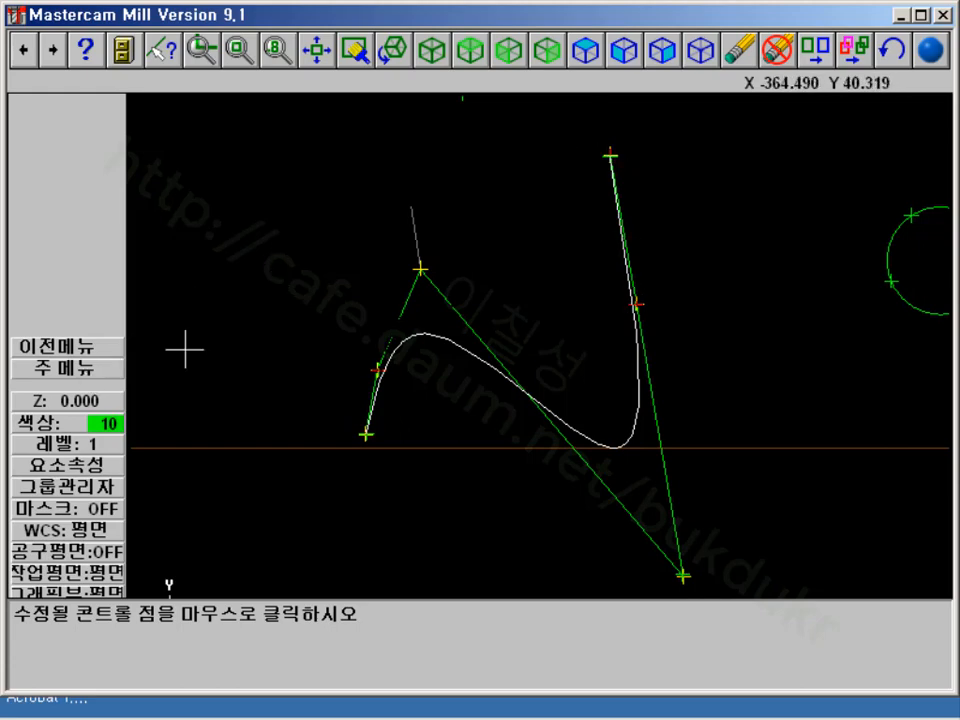
pyautogui.scroll(-2, 319, 189)
pyautogui.scroll(1, 318, 195)
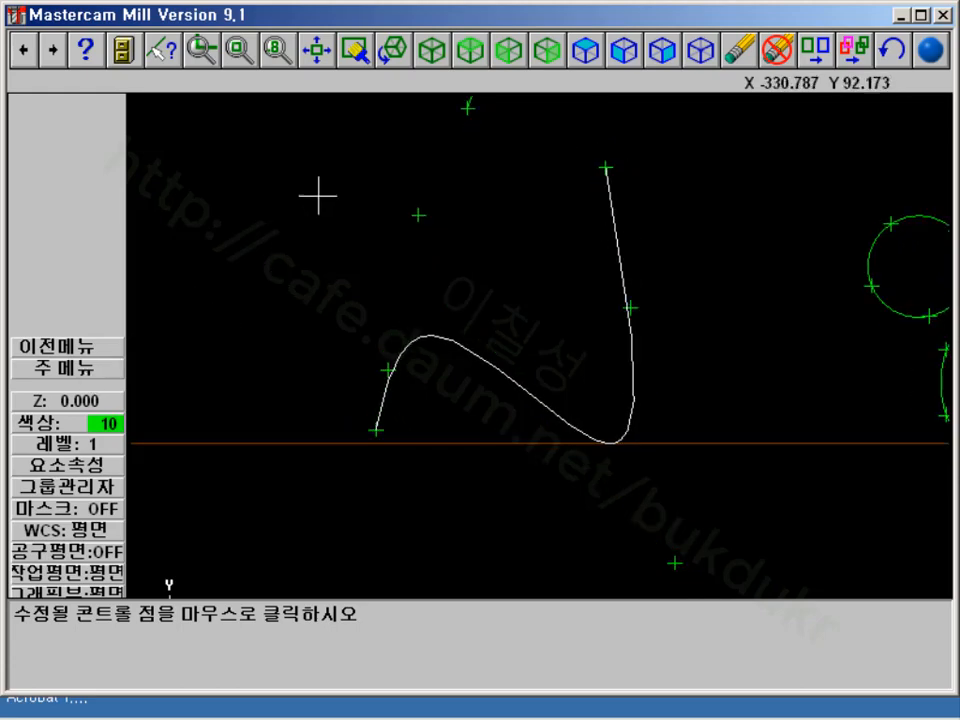
pyautogui.click(64, 370)
pyautogui.click(278, 461)
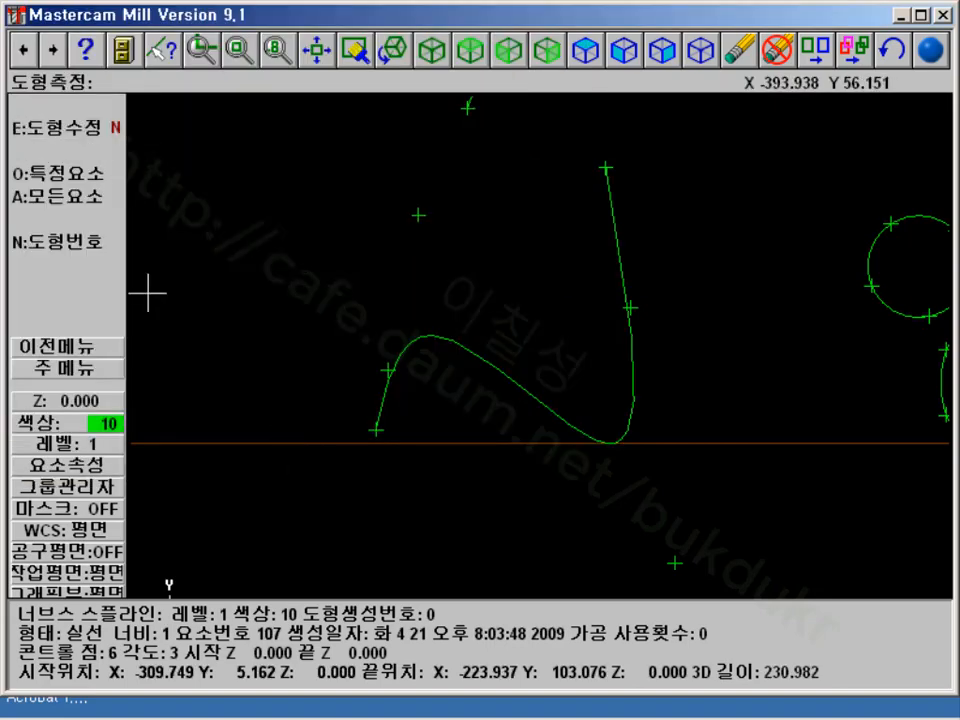
pyautogui.click(58, 369)
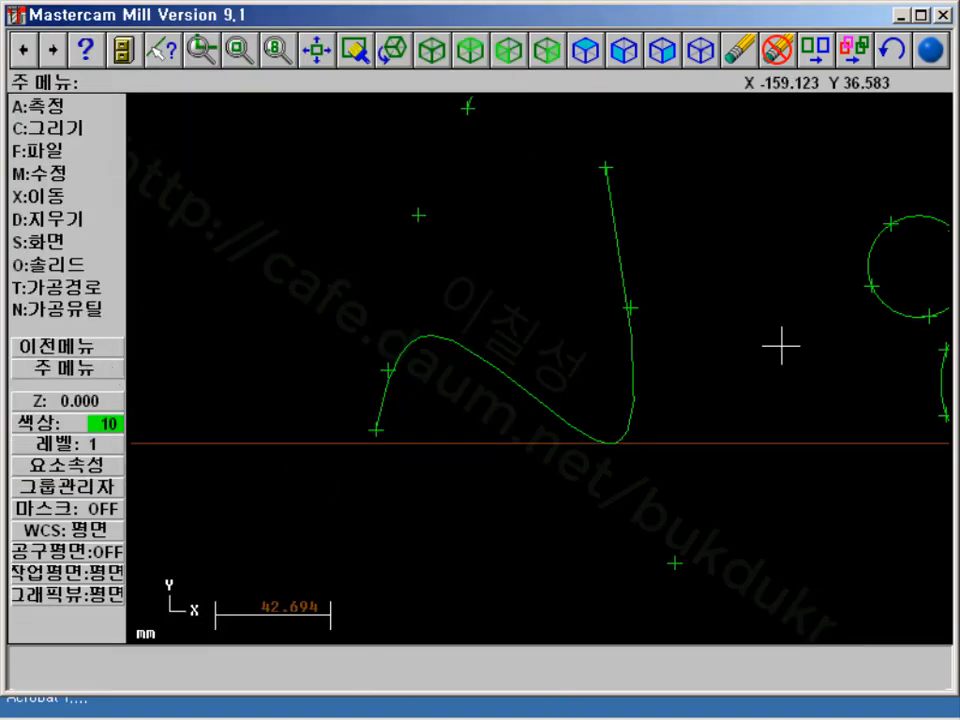
# Switch to Adobe Acrobat and read the point creation functions from section 1.4 onward in MASTERCAM9.1교재1.pdf
pyautogui.moveTo(459, 713)
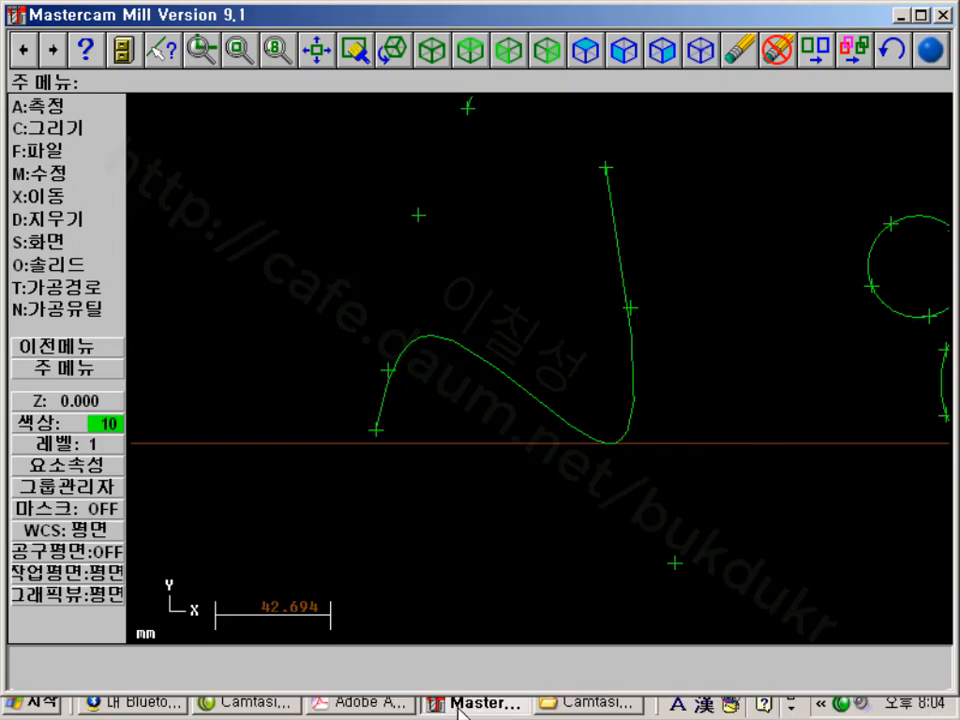
pyautogui.click(388, 704)
pyautogui.scroll(-5, 489, 364)
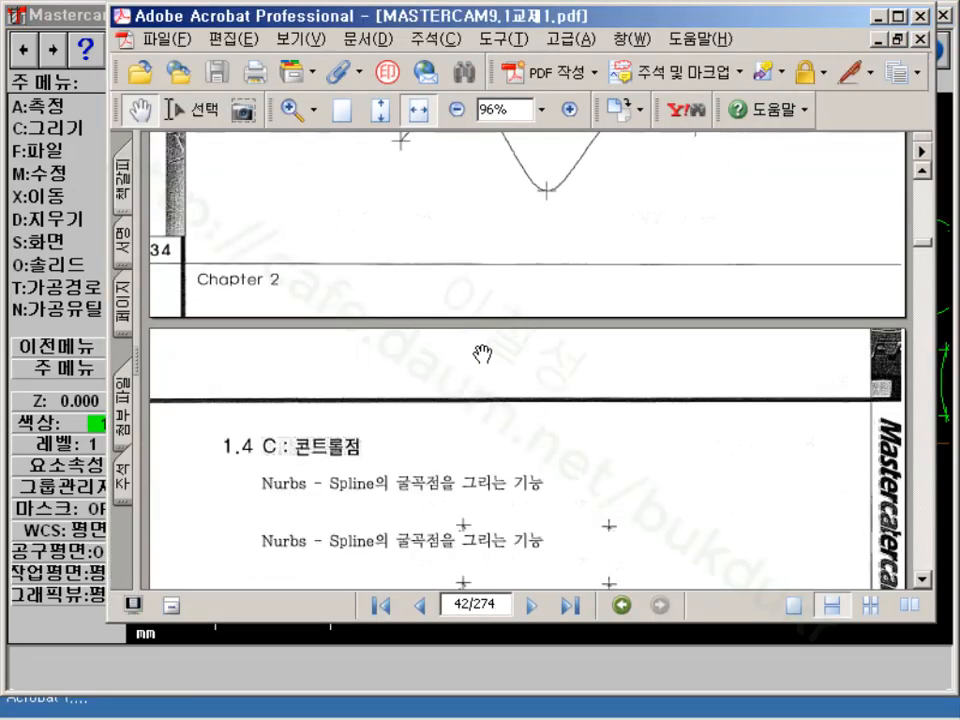
pyautogui.scroll(-3, 482, 353)
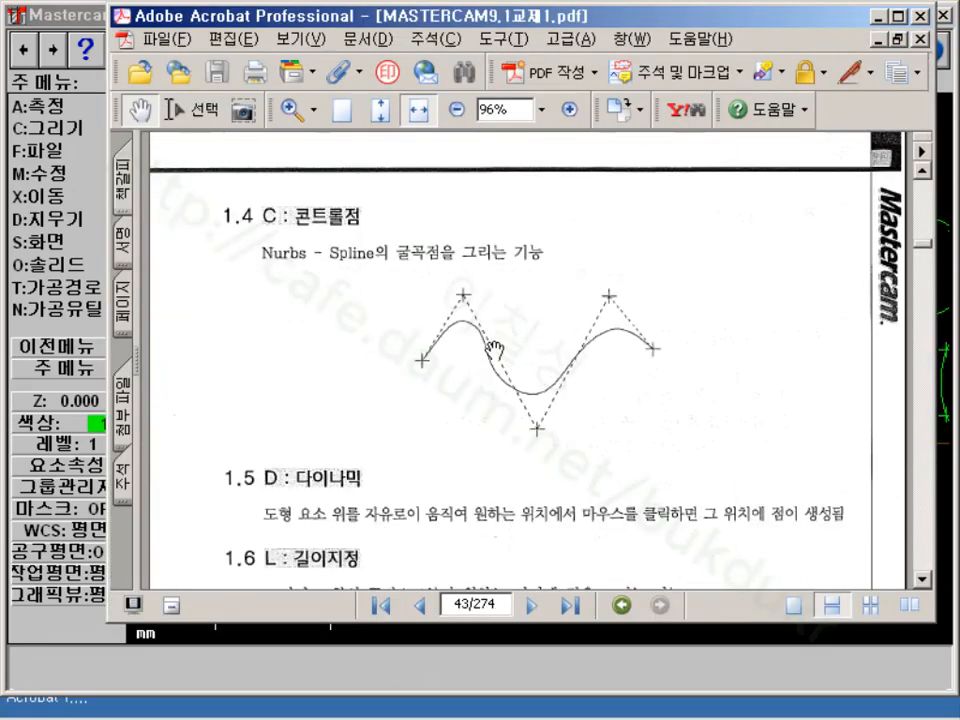
pyautogui.scroll(-2, 493, 348)
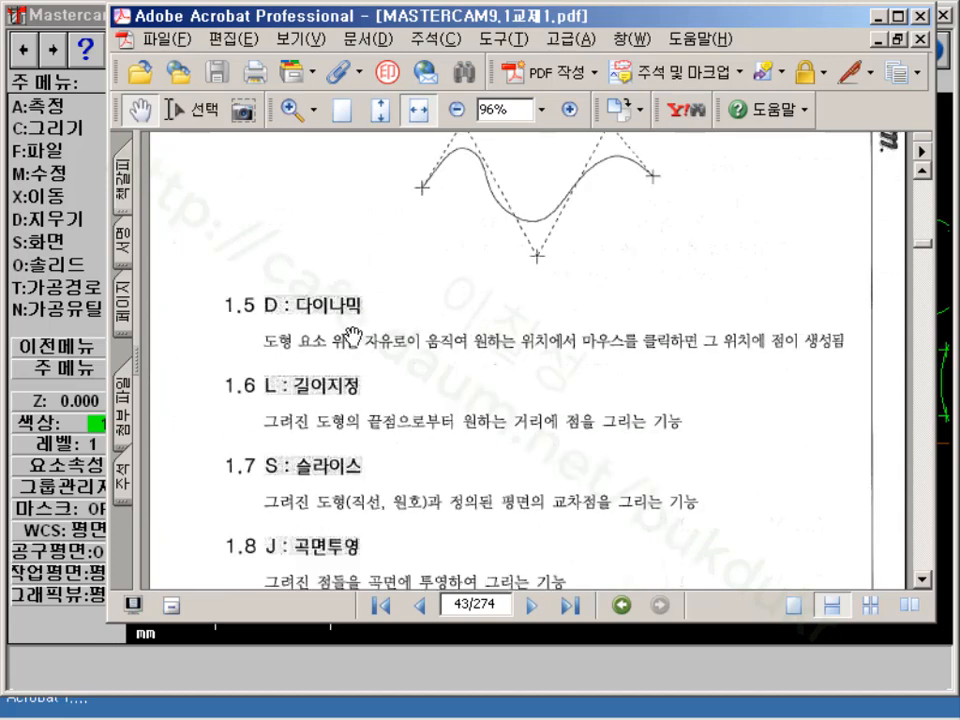
pyautogui.scroll(-1, 350, 333)
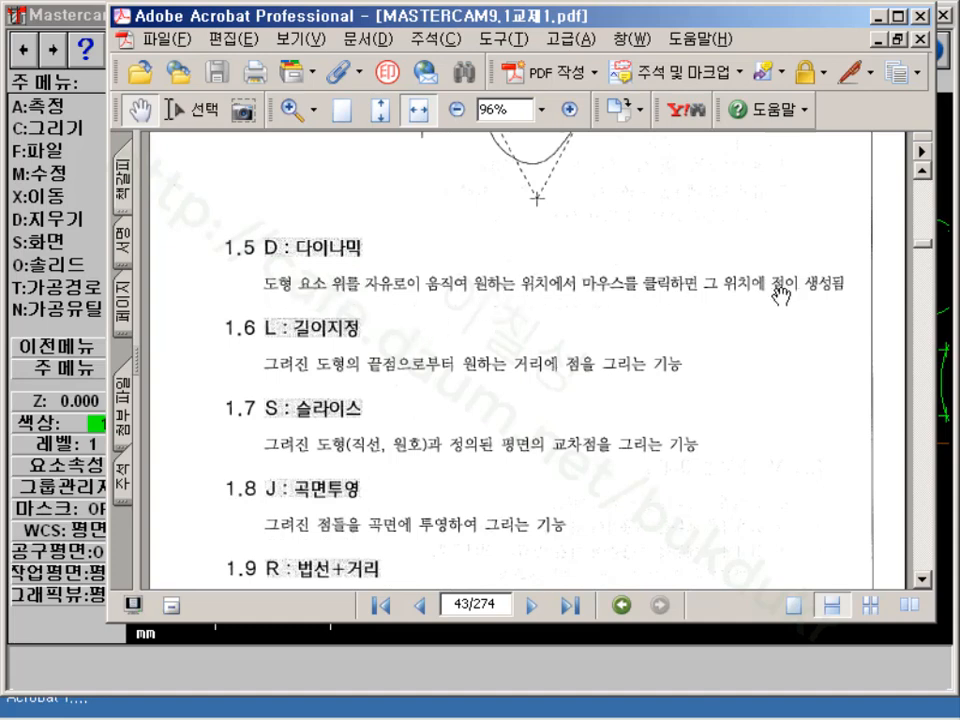
pyautogui.click(880, 18)
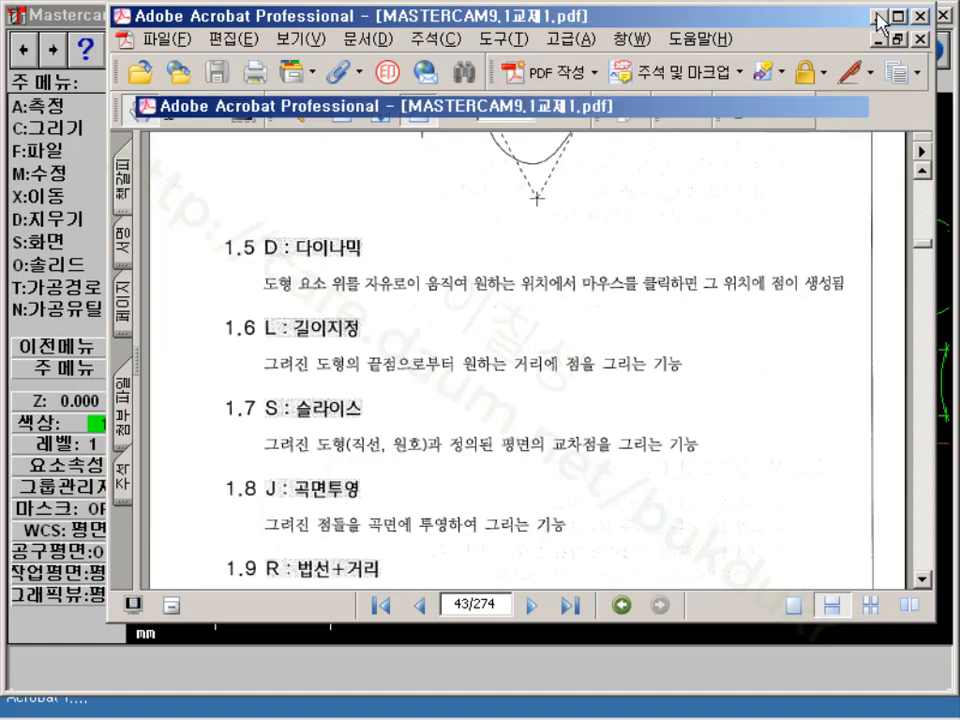
# Create dynamic points at freely chosen positions along the reshaped NURBS spline, from its middle slope around the lower bend and up the right side
pyautogui.scroll(-12, 448, 266)
pyautogui.scroll(-3, 515, 272)
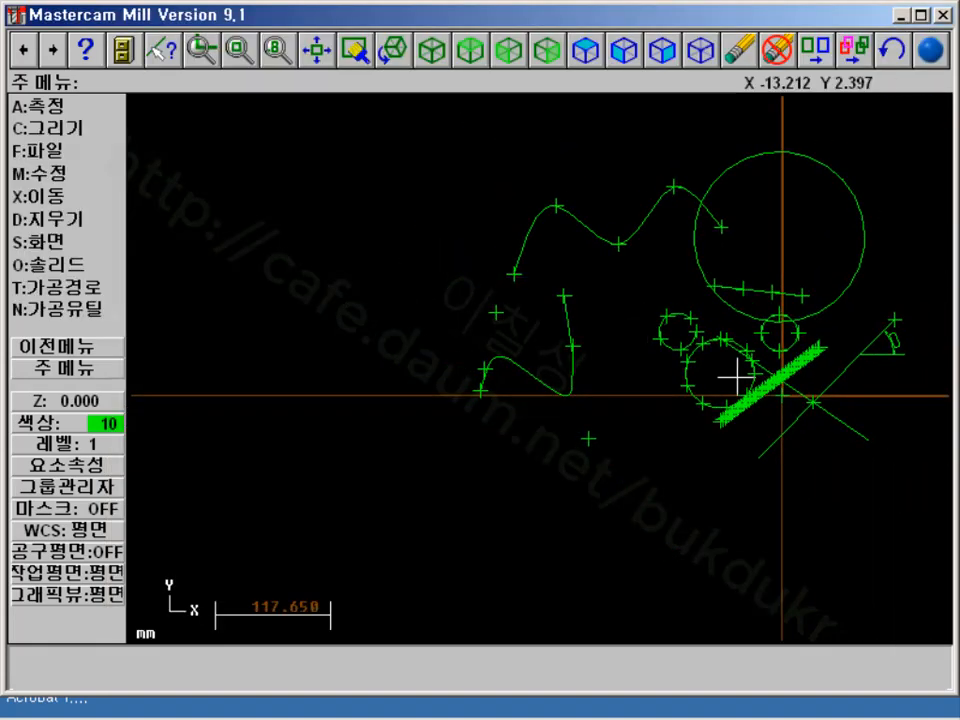
pyautogui.click(201, 48)
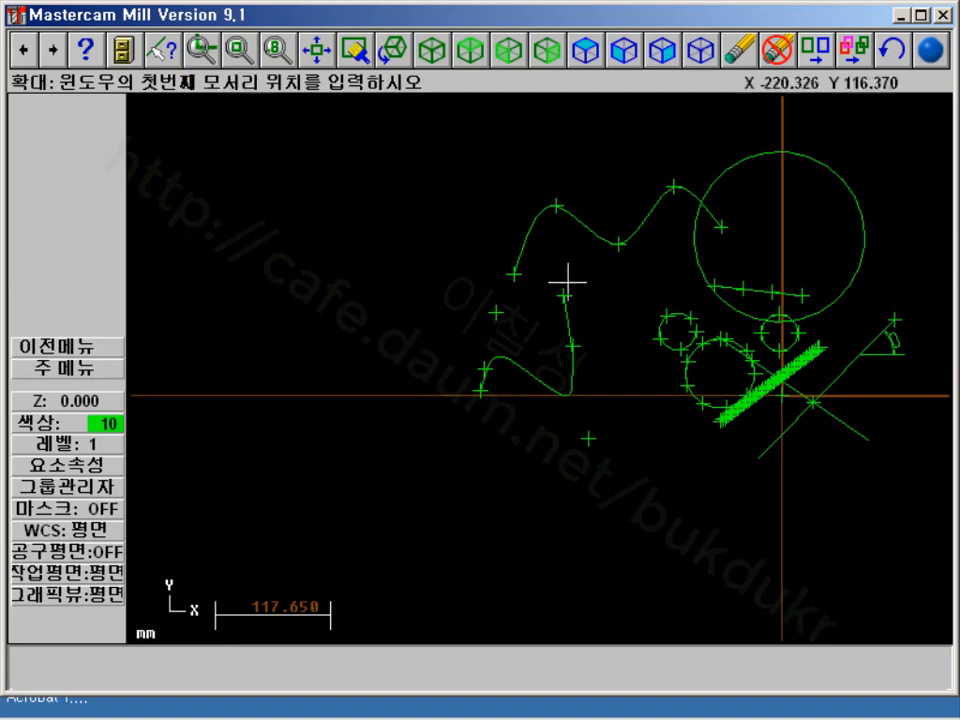
pyautogui.click(448, 285)
pyautogui.click(624, 411)
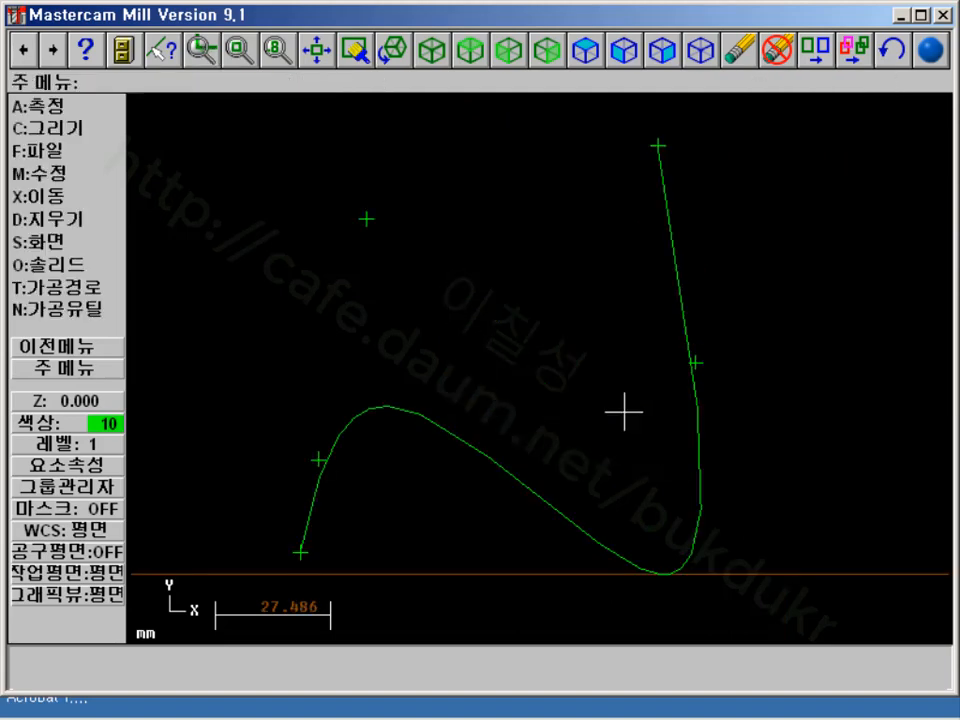
pyautogui.click(52, 128)
pyautogui.click(49, 110)
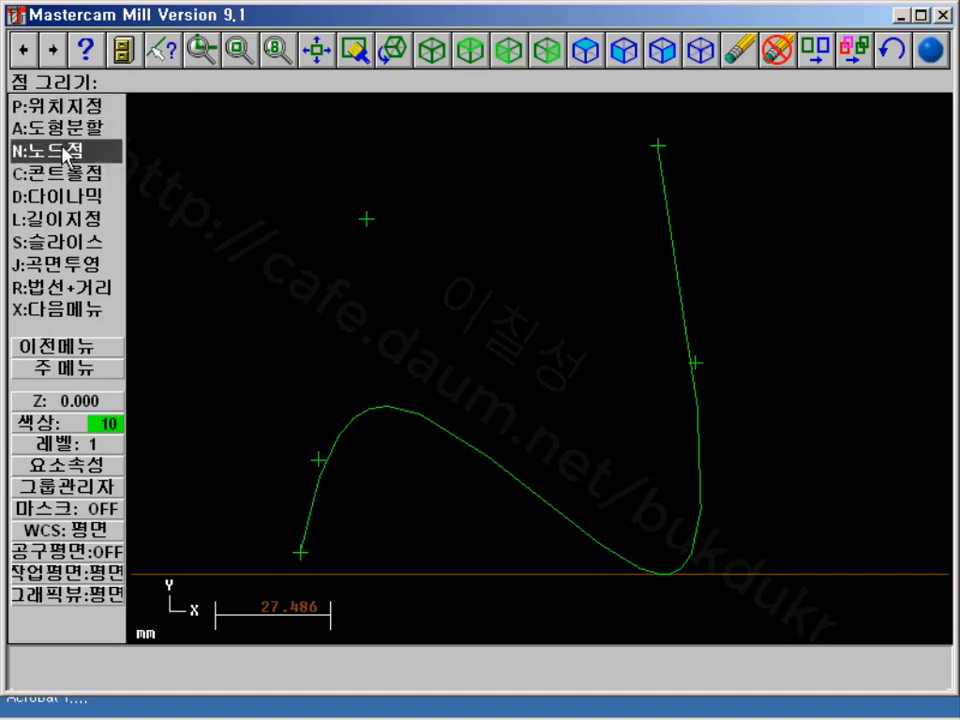
pyautogui.click(80, 199)
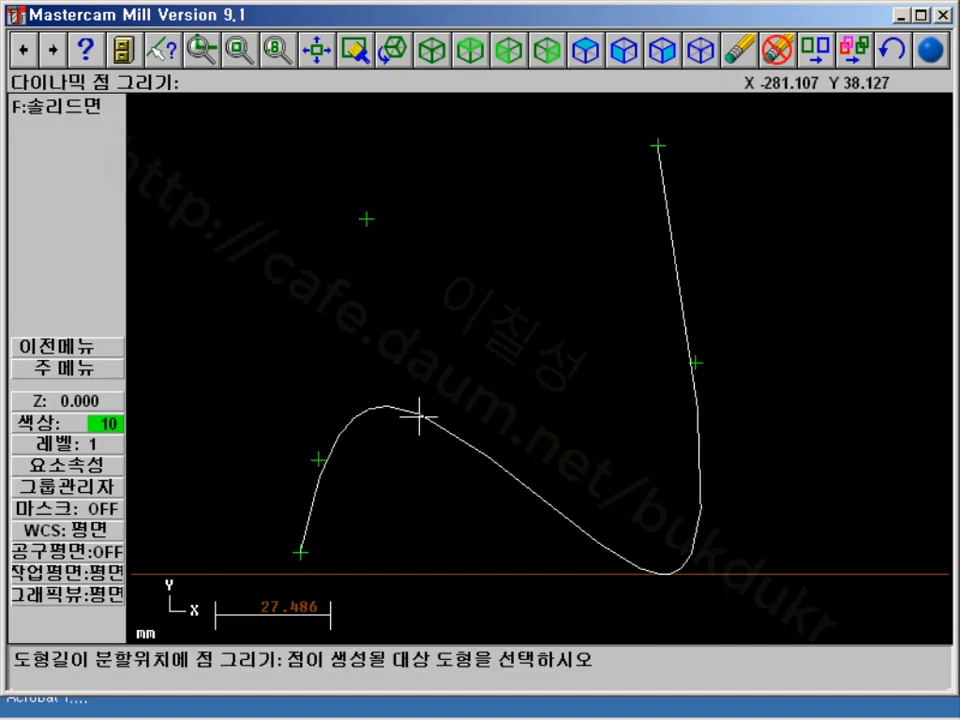
pyautogui.click(672, 240)
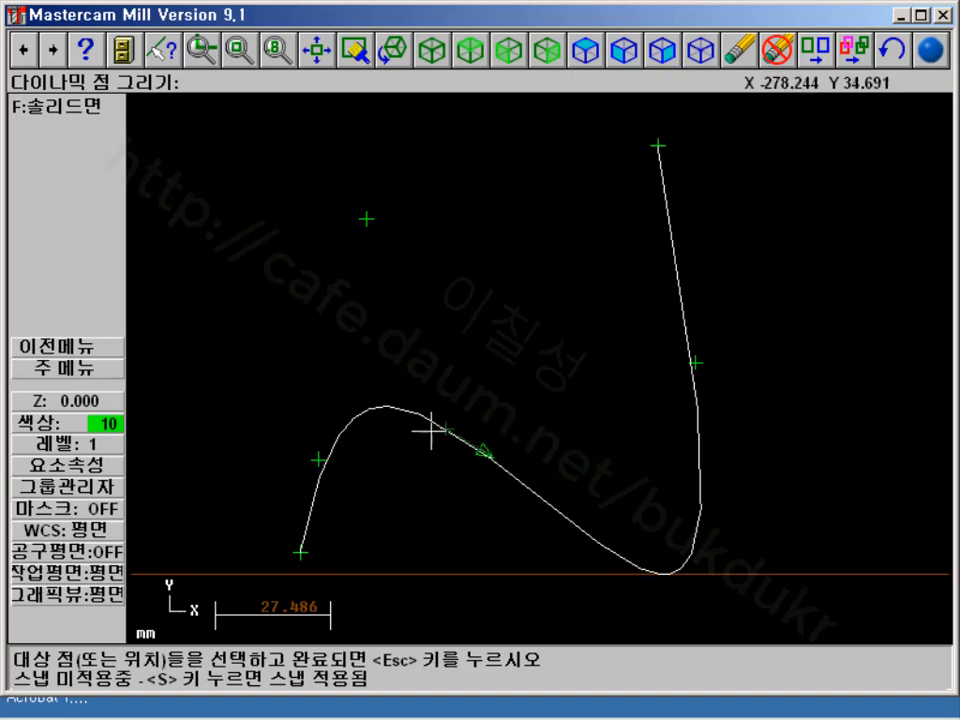
pyautogui.click(480, 447)
pyautogui.click(540, 494)
pyautogui.click(608, 536)
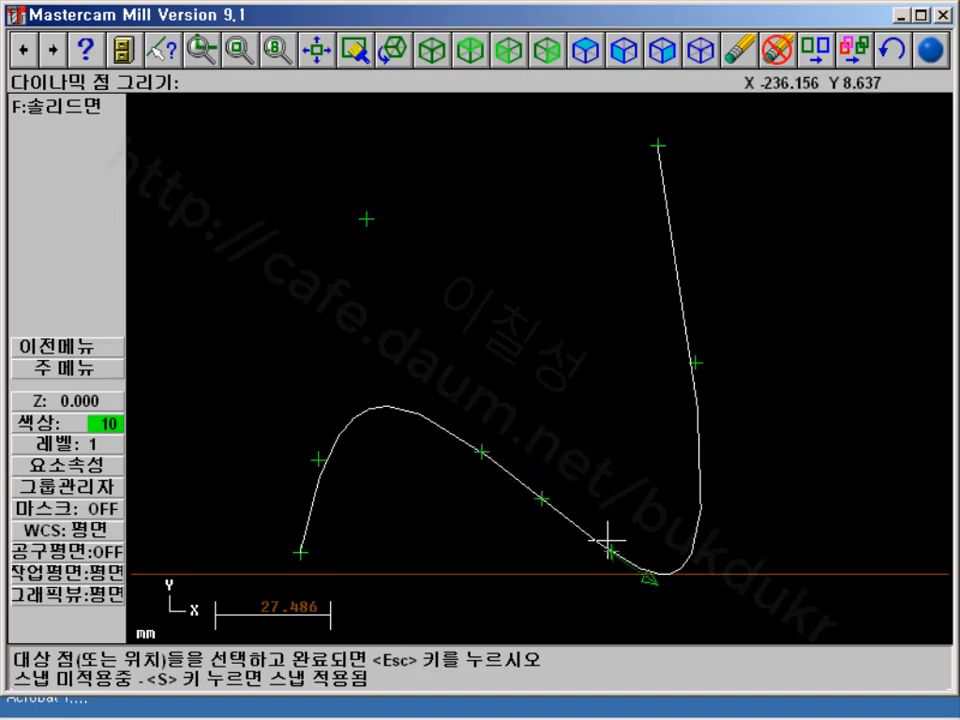
pyautogui.click(690, 548)
pyautogui.click(702, 443)
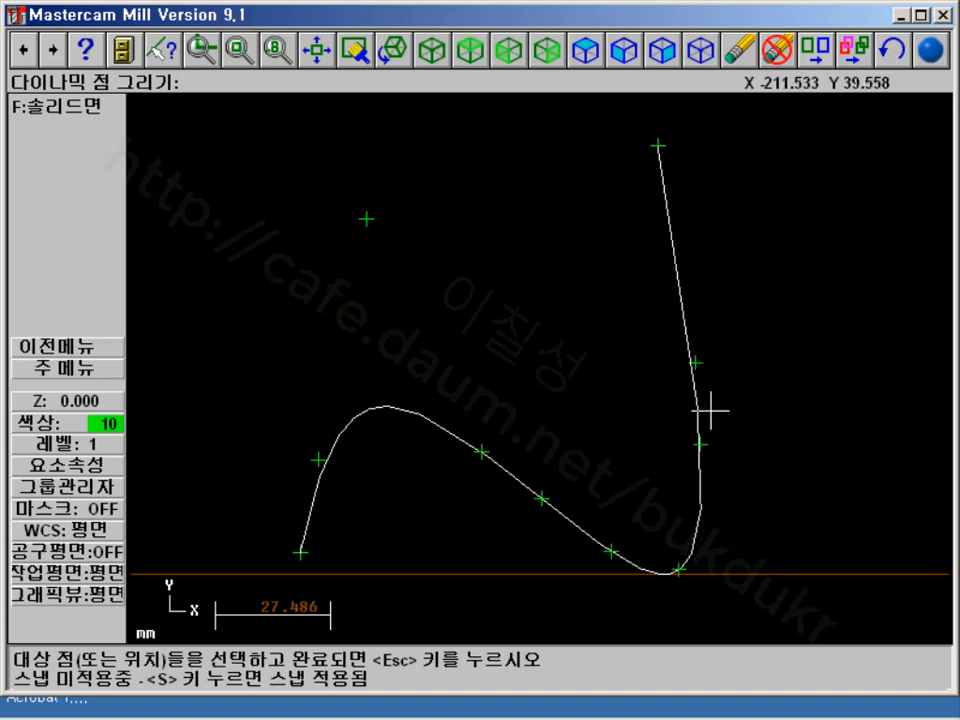
pyautogui.click(698, 363)
pyautogui.click(684, 274)
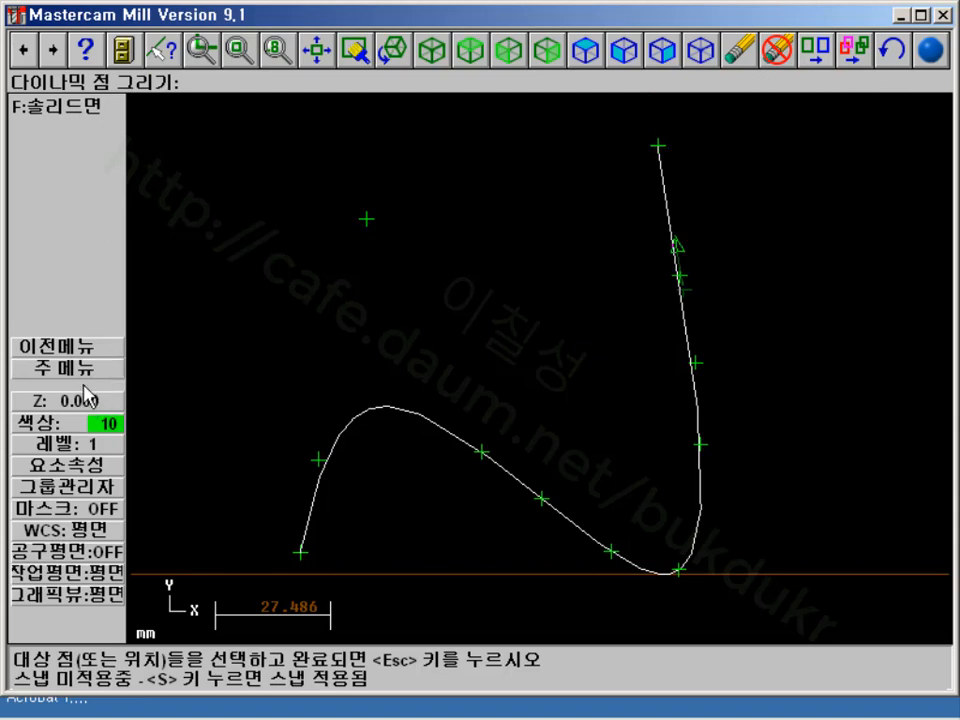
pyautogui.rightClick(232, 264)
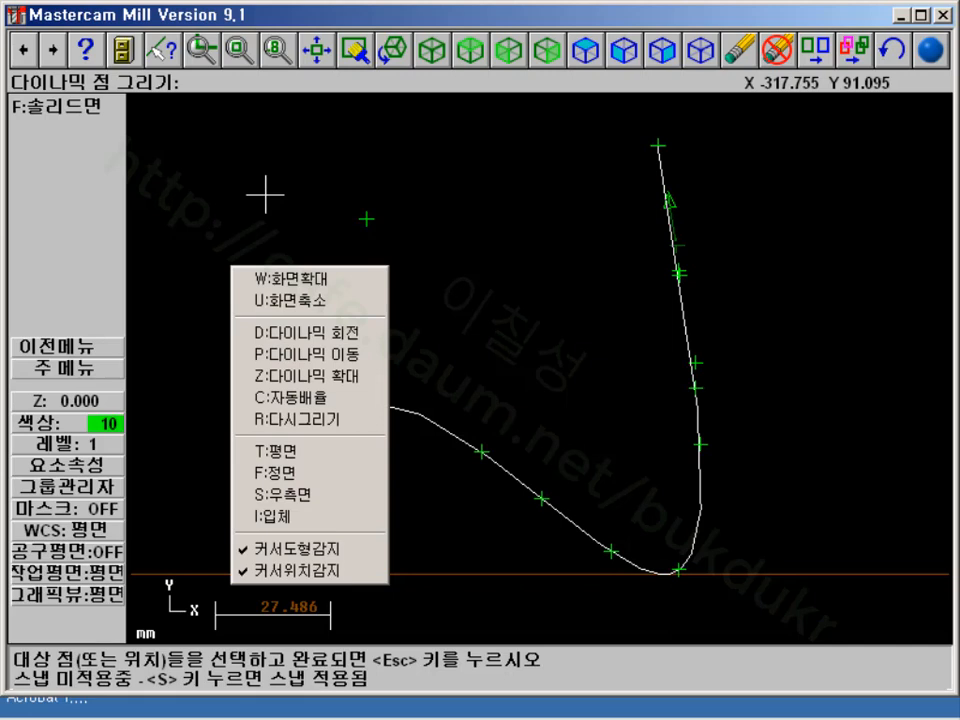
pyautogui.press('Escape')
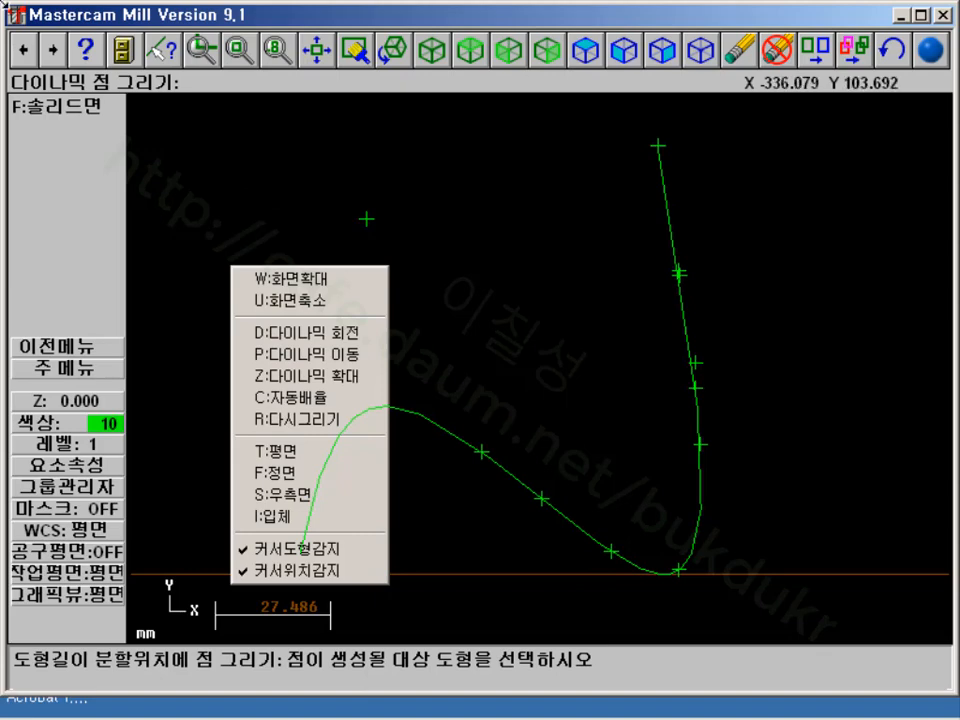
pyautogui.press('z')
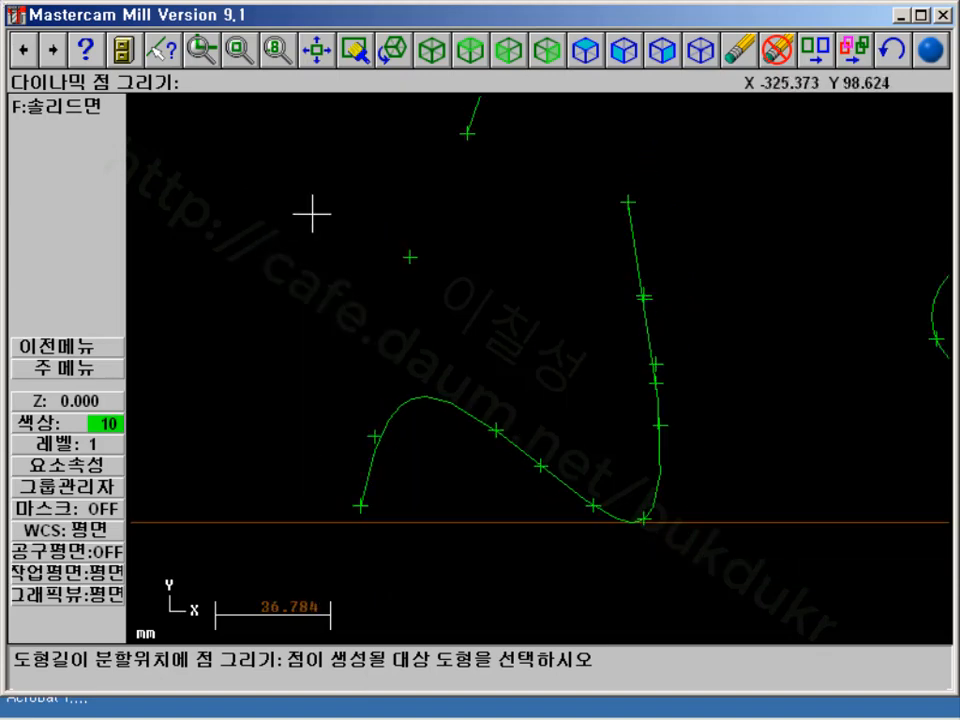
pyautogui.scroll(-10, 532, 257)
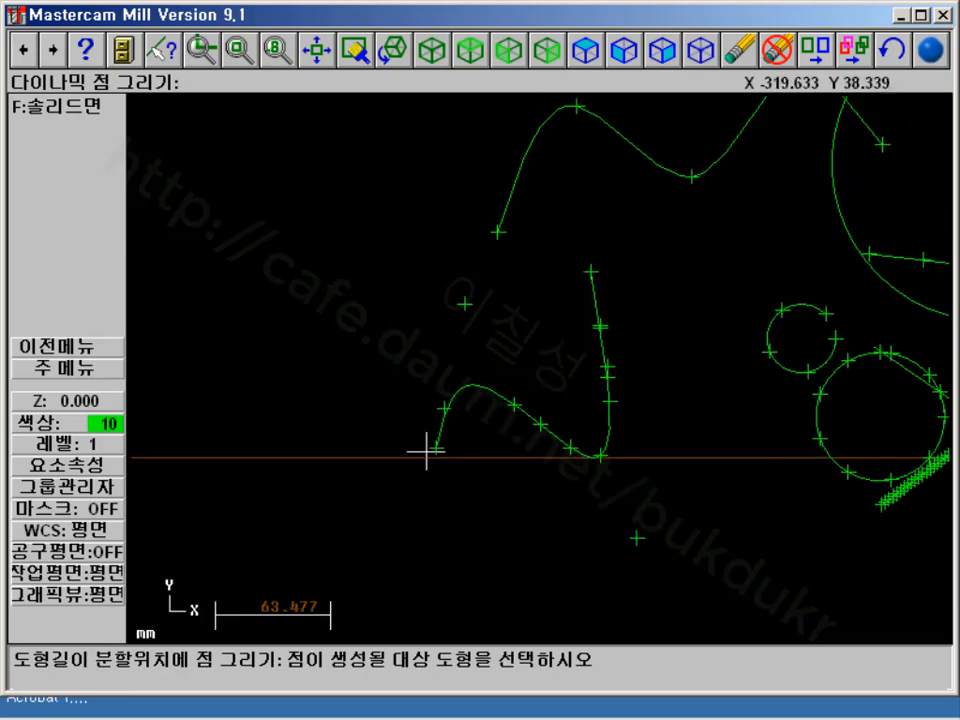
pyautogui.scroll(6, 569, 250)
pyautogui.rightClick(385, 232)
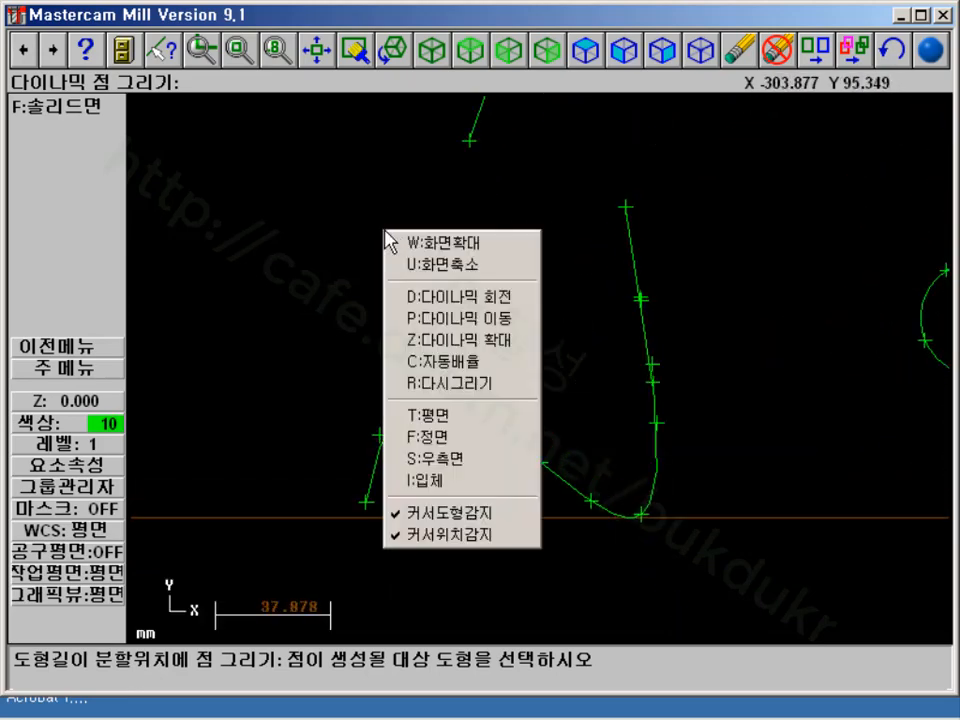
pyautogui.click(290, 272)
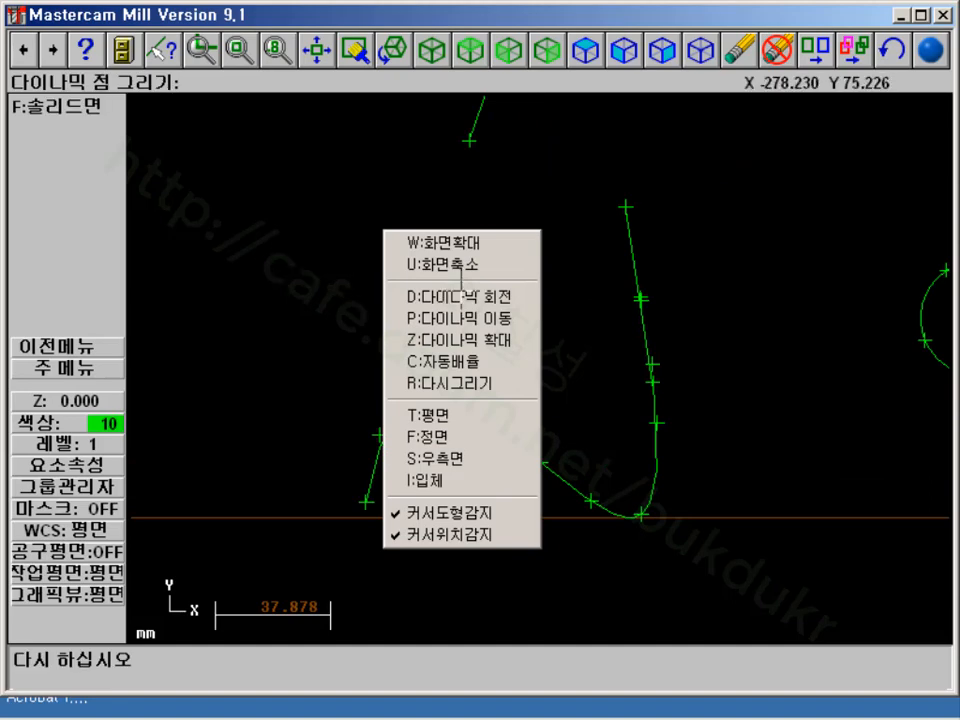
pyautogui.scroll(2, 584, 514)
pyautogui.scroll(2, 500, 440)
pyautogui.scroll(-4, 409, 231)
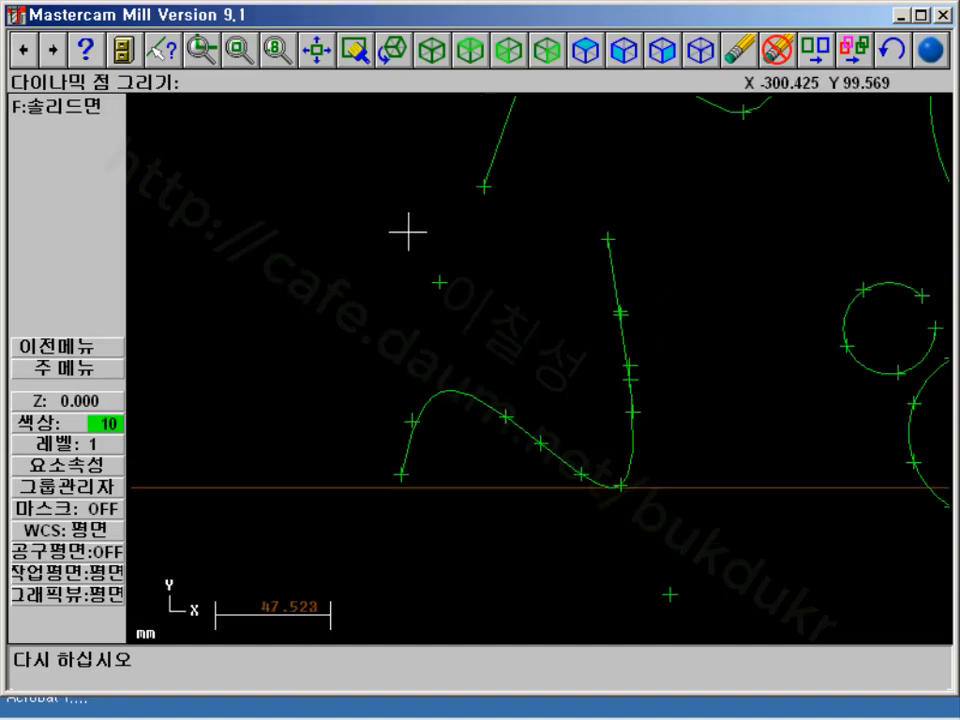
pyautogui.scroll(4, 407, 227)
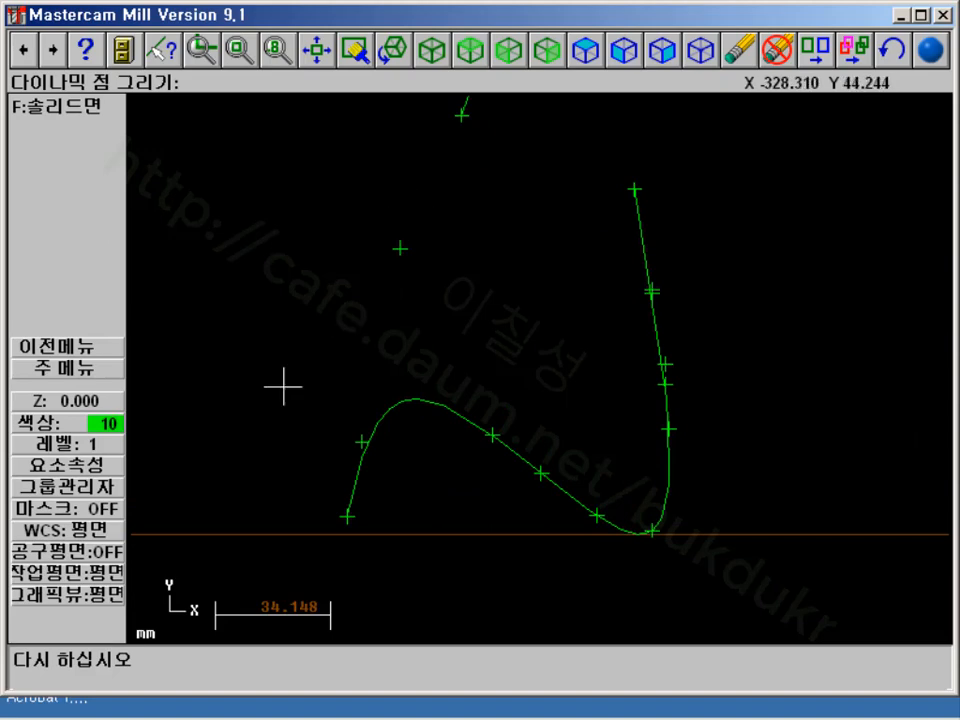
pyautogui.scroll(-4, 476, 294)
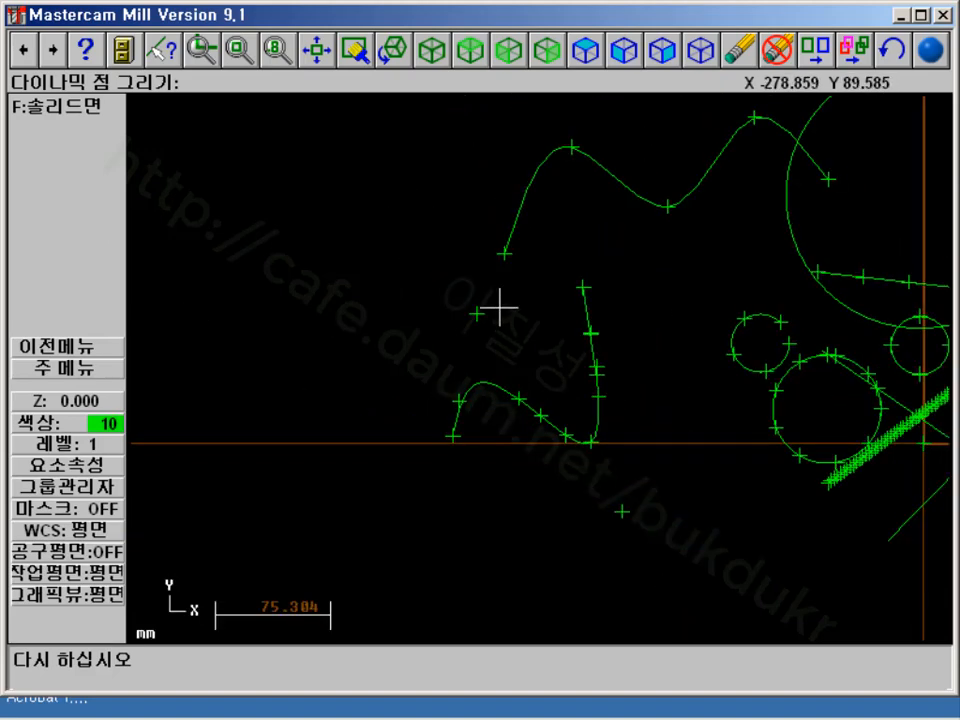
pyautogui.scroll(-1, 499, 309)
pyautogui.scroll(2, 505, 305)
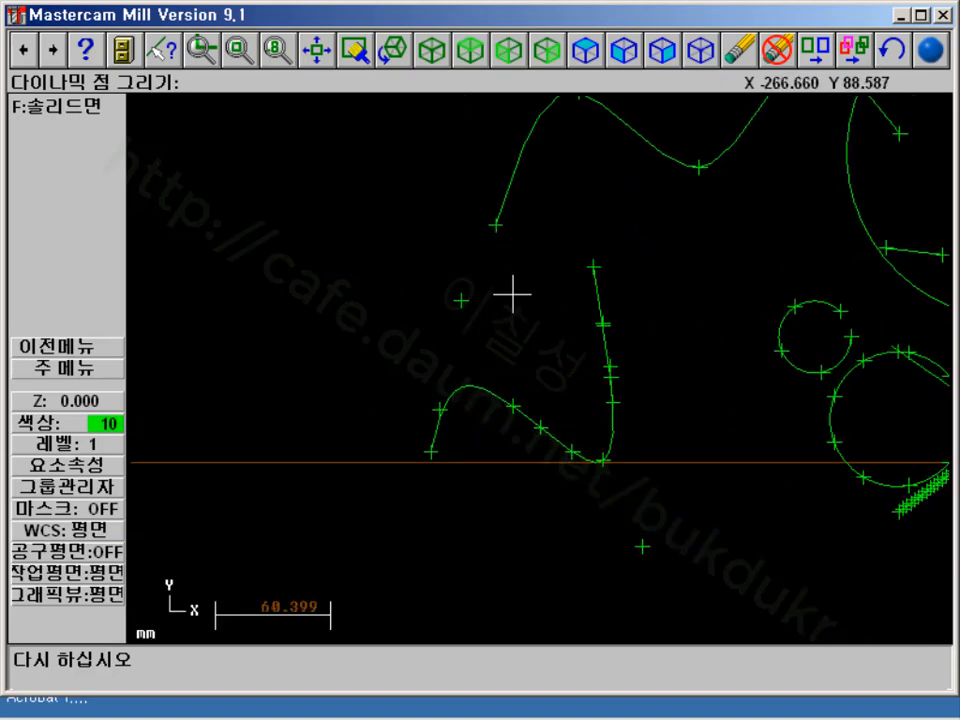
pyautogui.scroll(1, 515, 291)
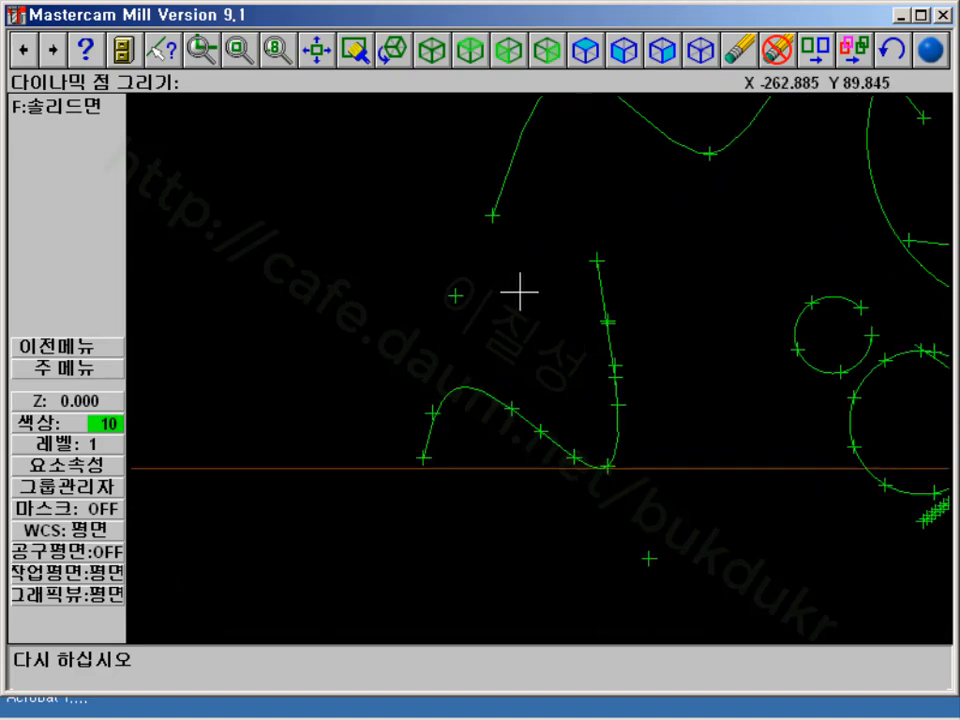
pyautogui.scroll(-1, 455, 280)
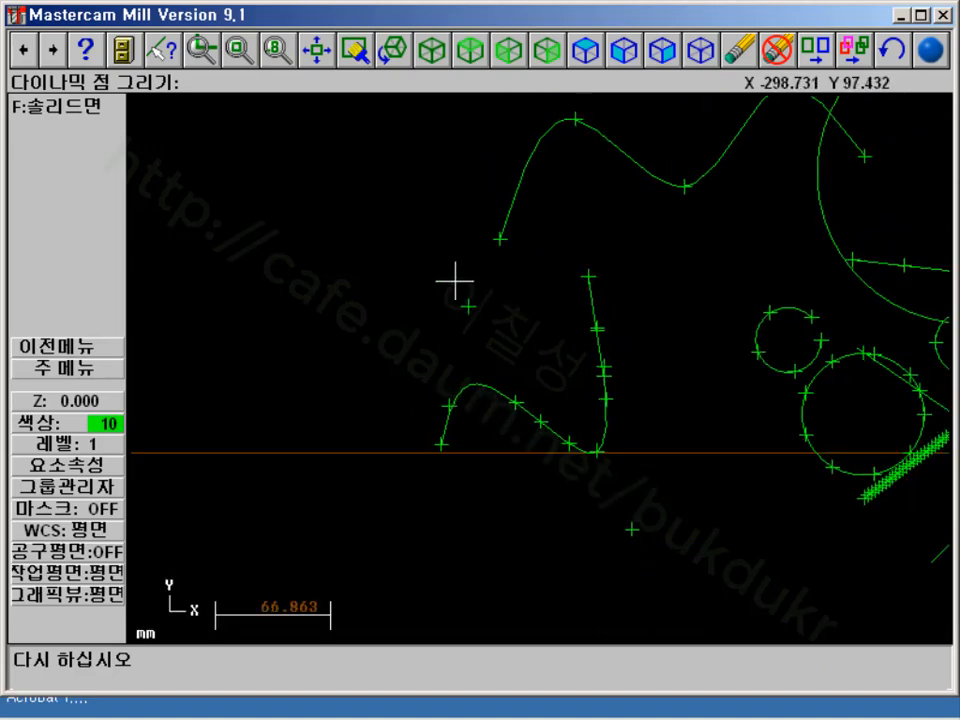
# Switch to Adobe Acrobat, read section 1.6 on length-based points in MASTERCAM9.1교재1.pdf, and return to Mastercam
pyautogui.click(81, 376)
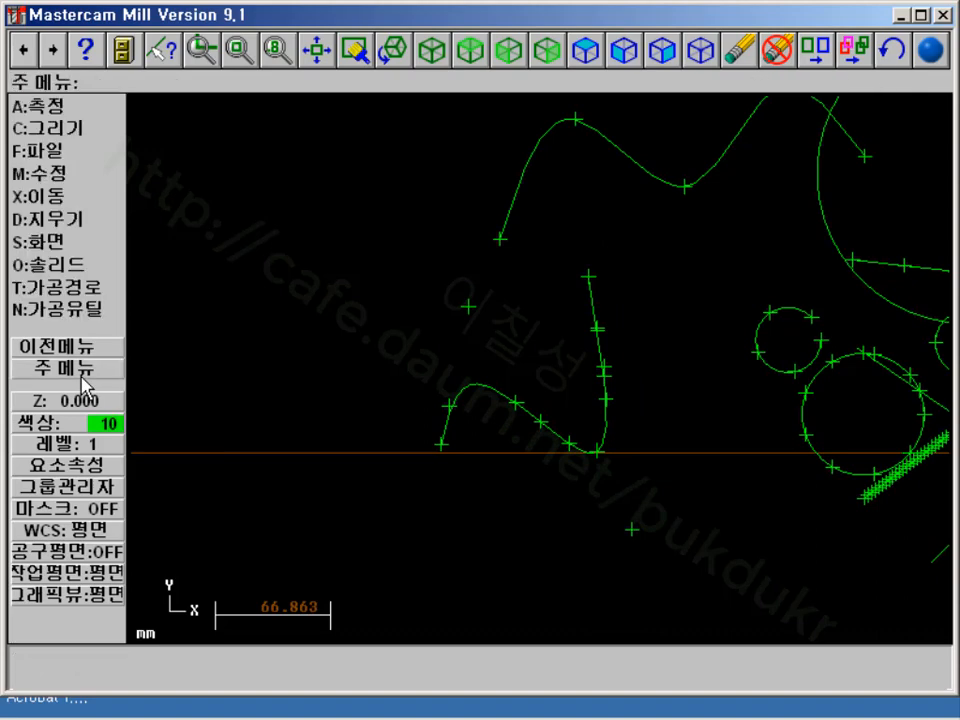
pyautogui.click(75, 131)
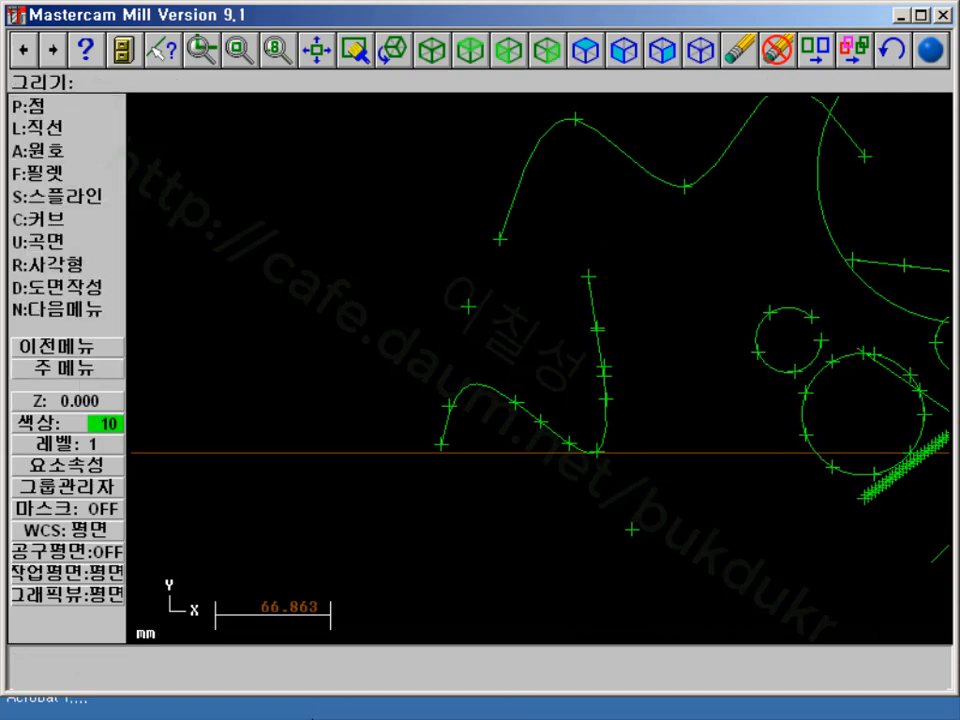
pyautogui.click(365, 708)
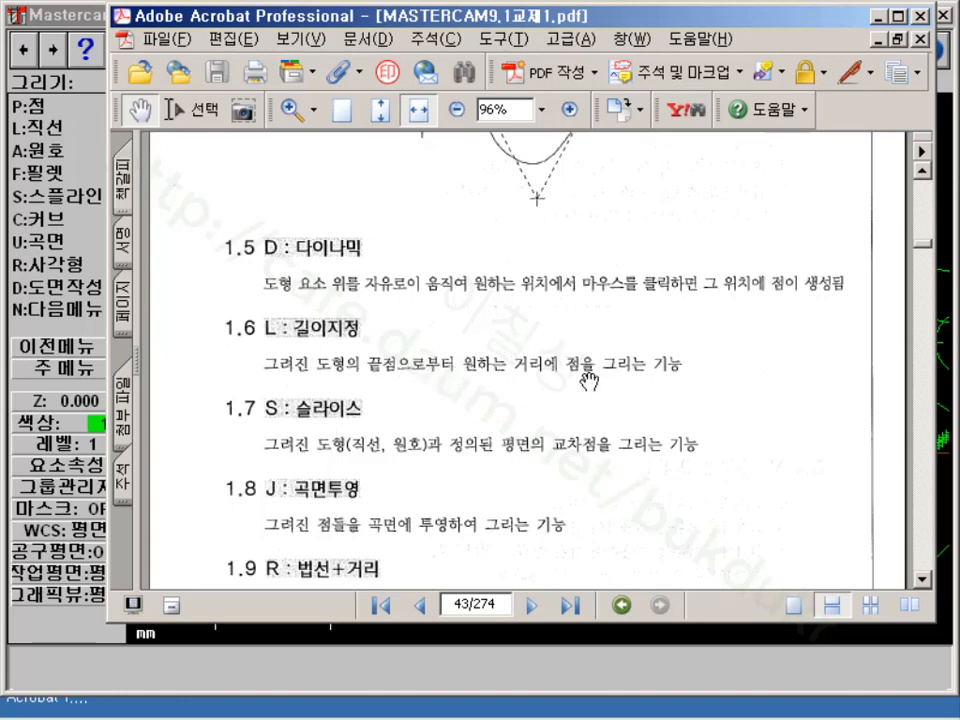
pyautogui.click(878, 17)
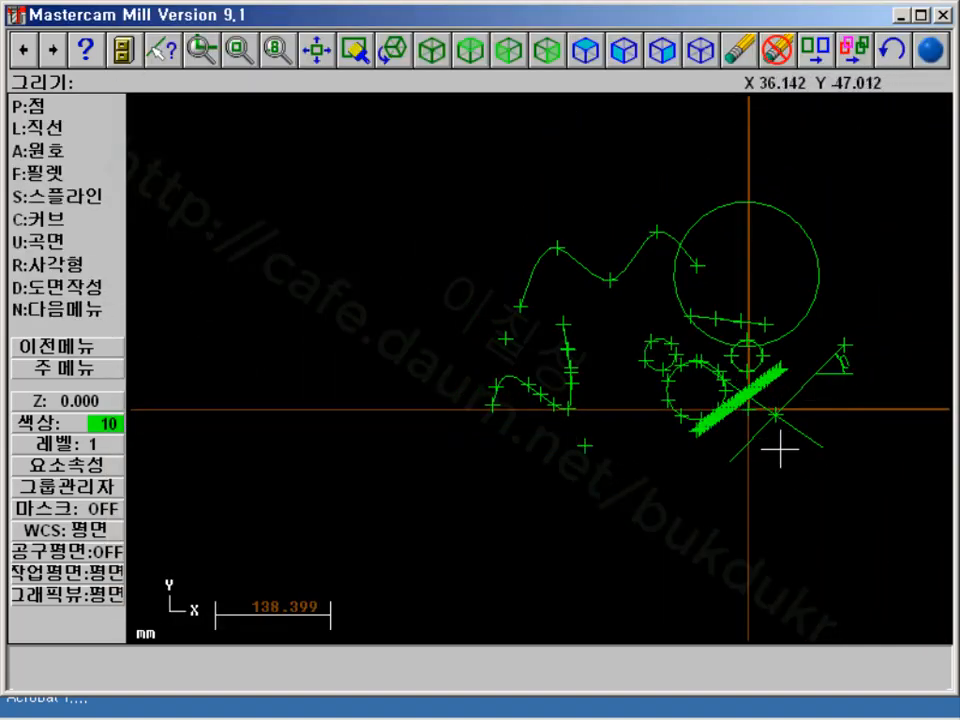
# Create a point on the diagonal line through the large row of points, at a length of 25 mm from its lower-right end
pyautogui.click(199, 45)
pyautogui.click(728, 393)
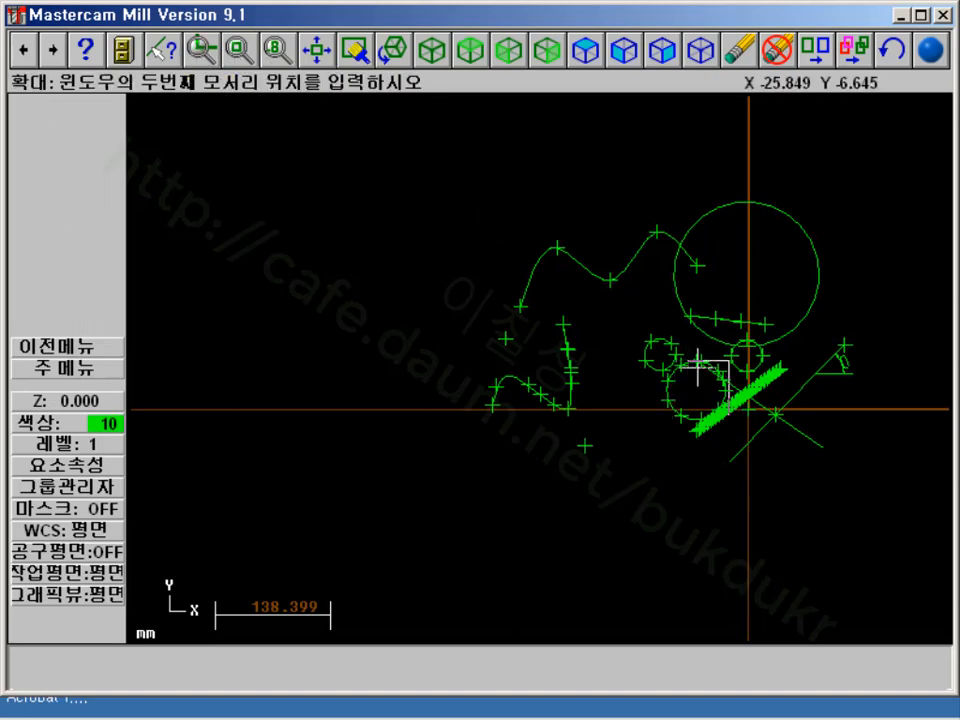
pyautogui.click(697, 366)
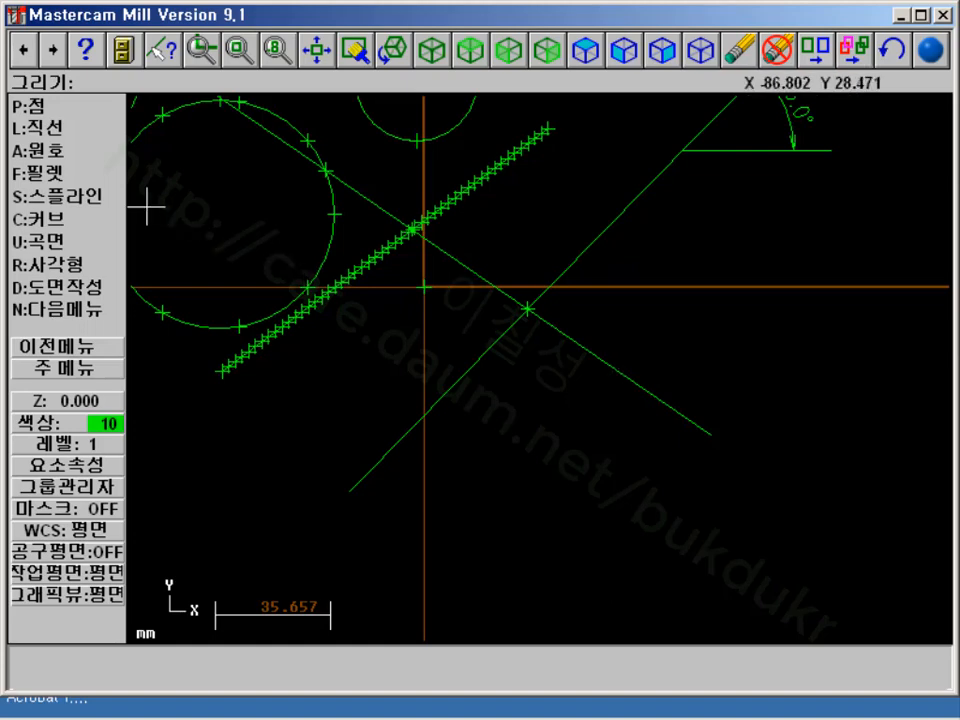
pyautogui.click(45, 104)
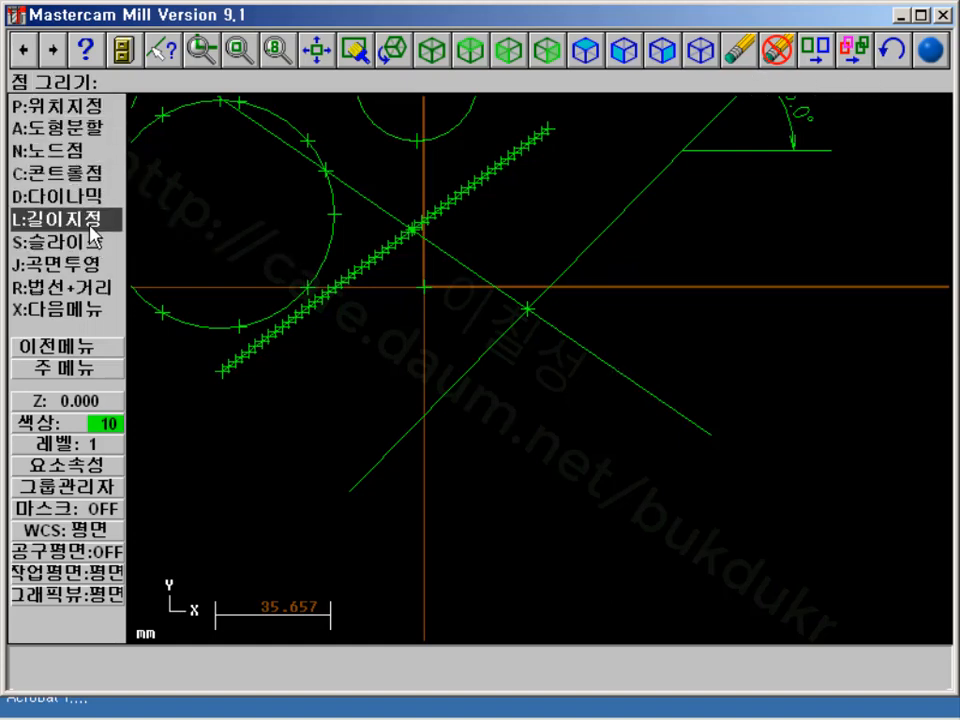
pyautogui.click(92, 227)
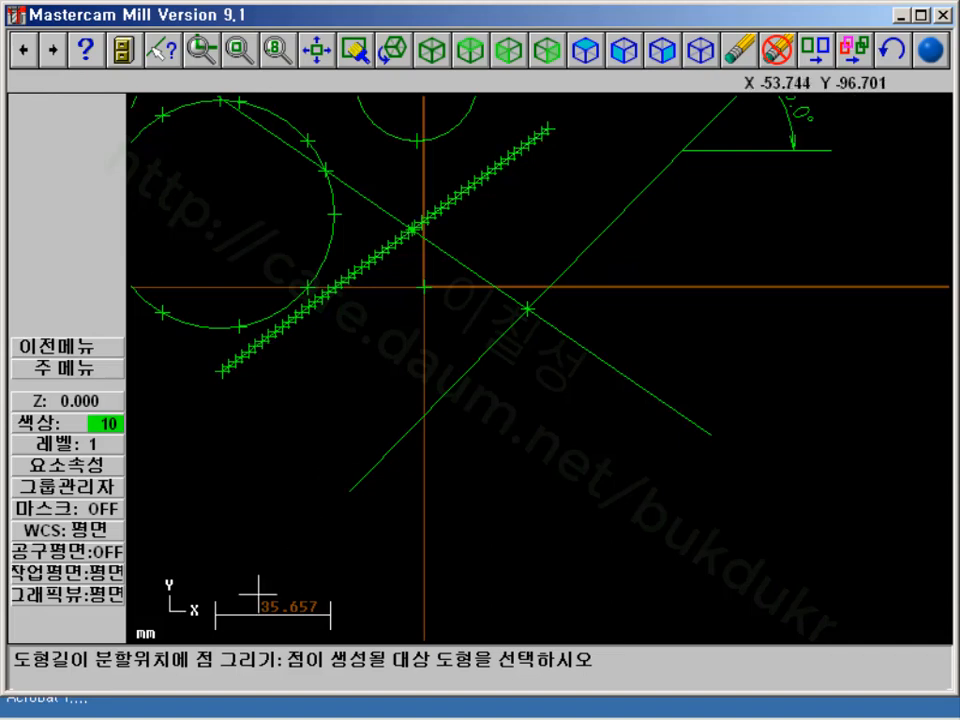
pyautogui.click(681, 411)
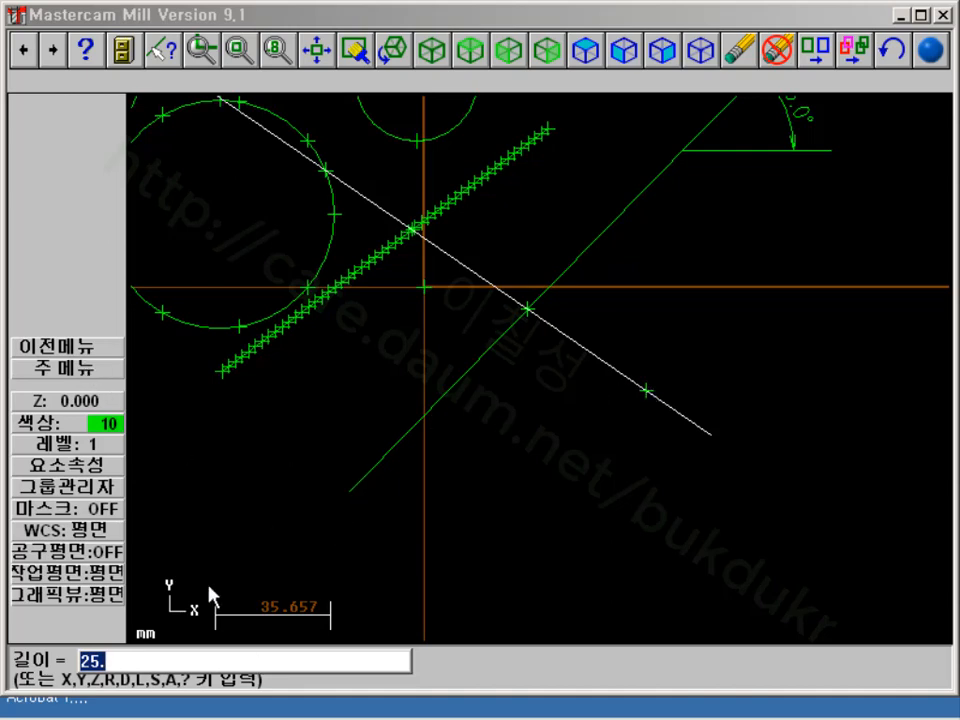
pyautogui.press('Return')
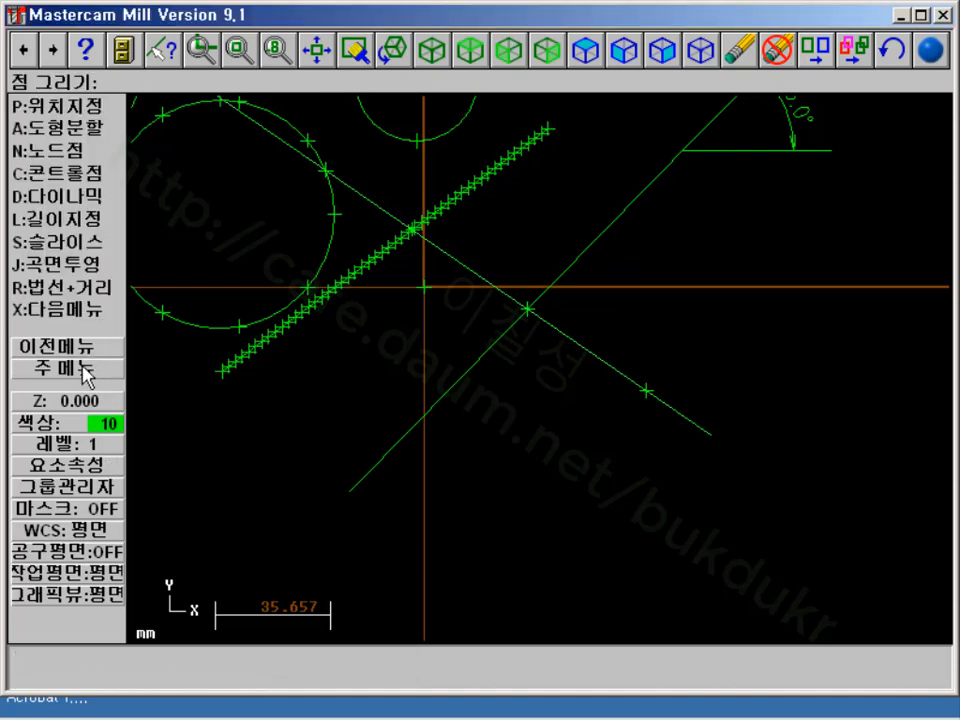
# Create a point on the rising angled line, at a length of 25 mm from its lower-left end
pyautogui.click(68, 243)
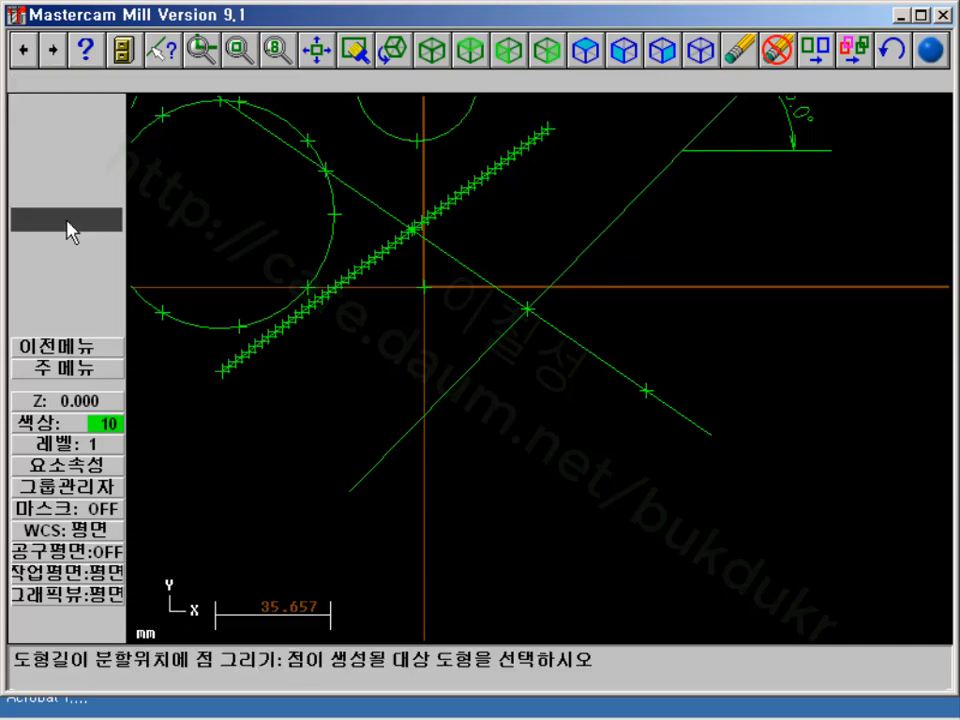
pyautogui.click(381, 459)
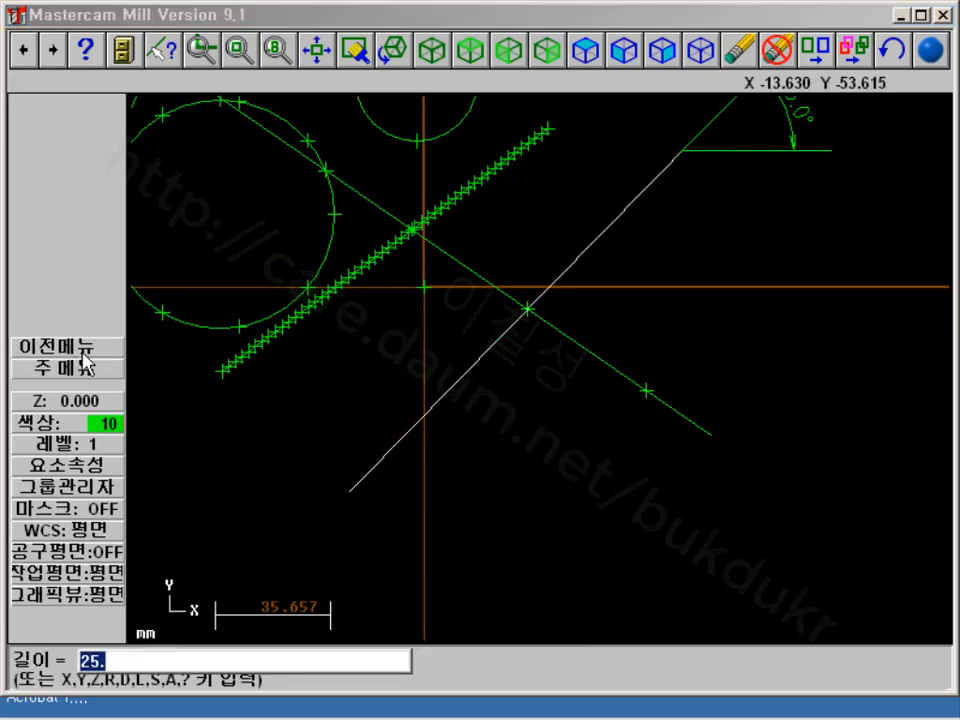
pyautogui.press('Return')
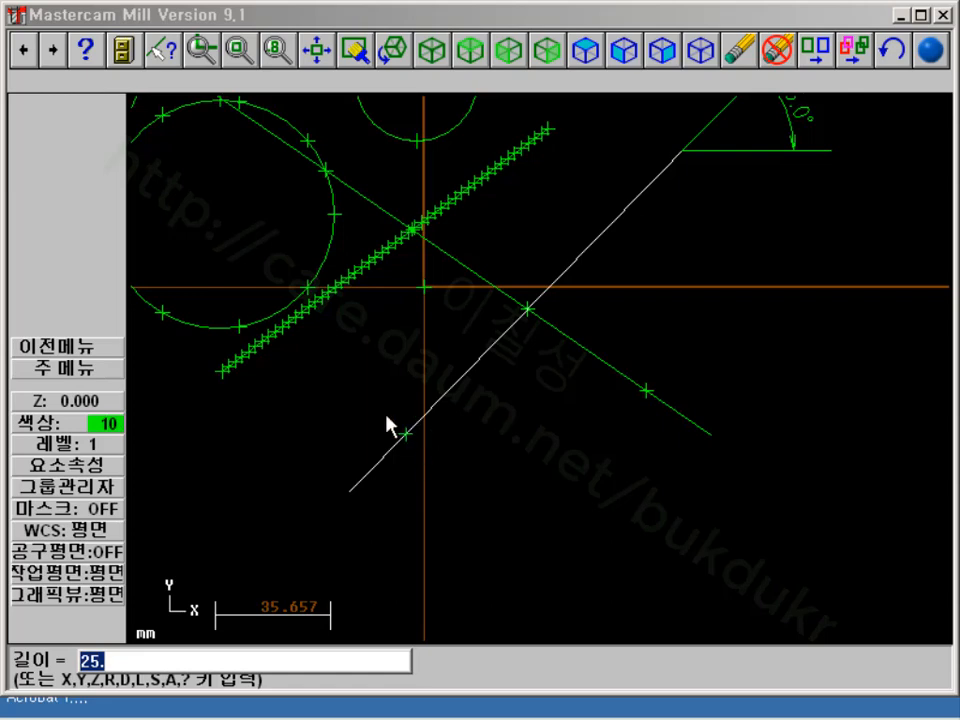
pyautogui.press('Return')
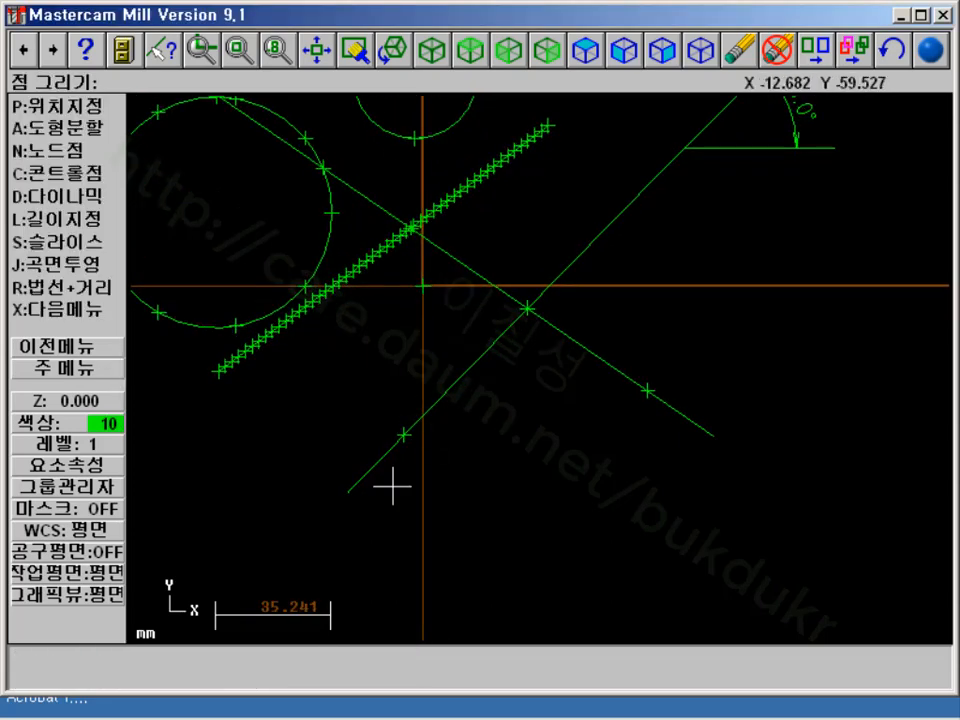
# Switch to Adobe Acrobat, read on from section 1.6 through the slice, surface projection, normal-distance and grid point functions, and return to Mastercam
pyautogui.click(378, 708)
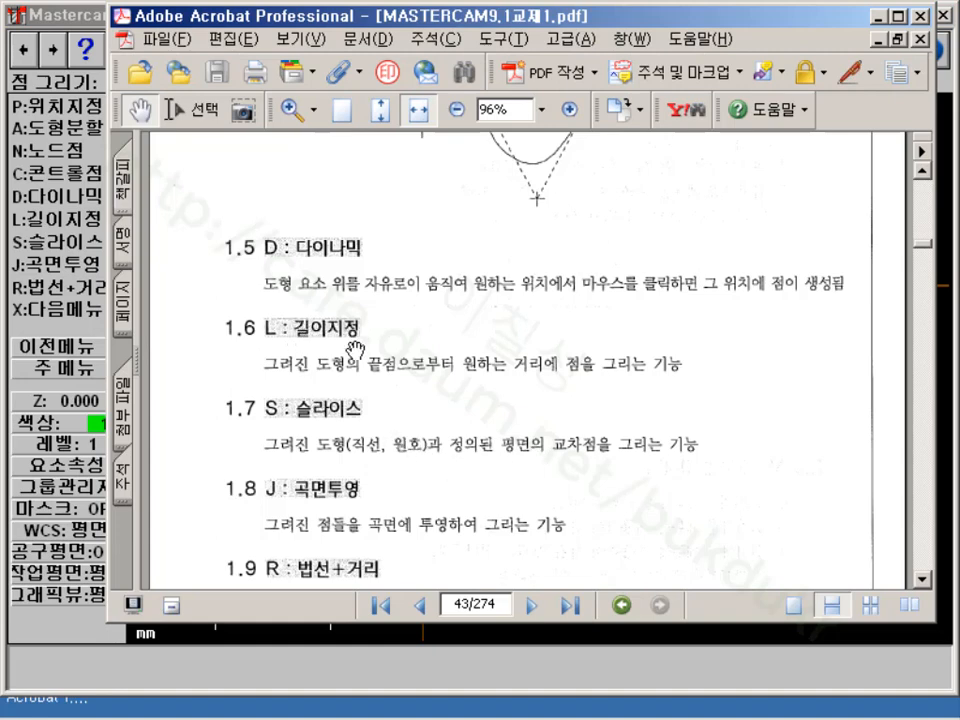
pyautogui.scroll(-3, 353, 435)
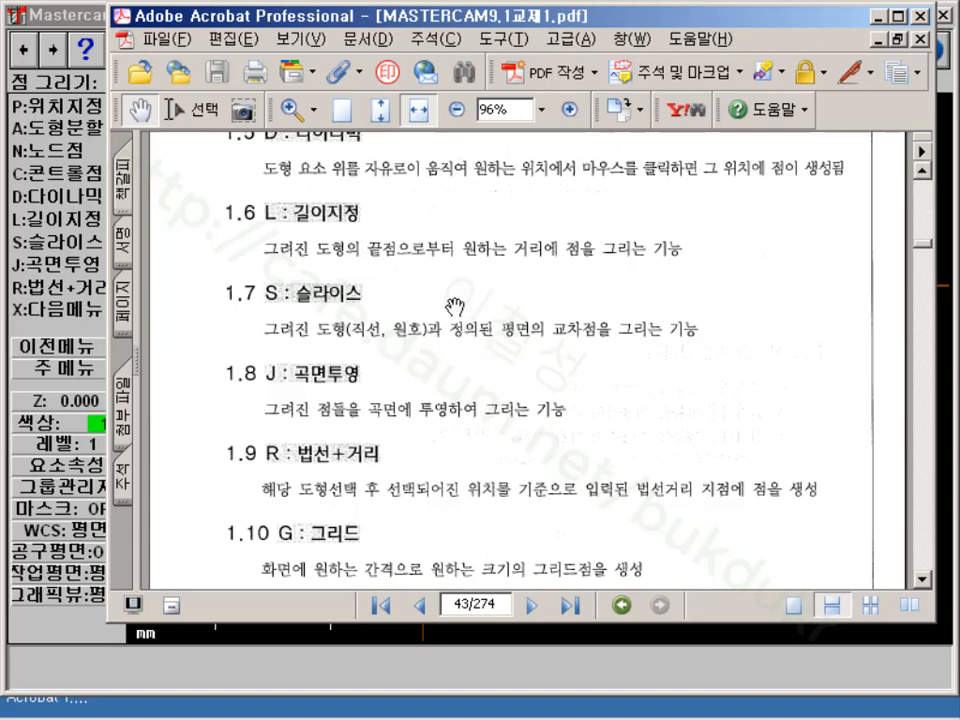
pyautogui.click(885, 17)
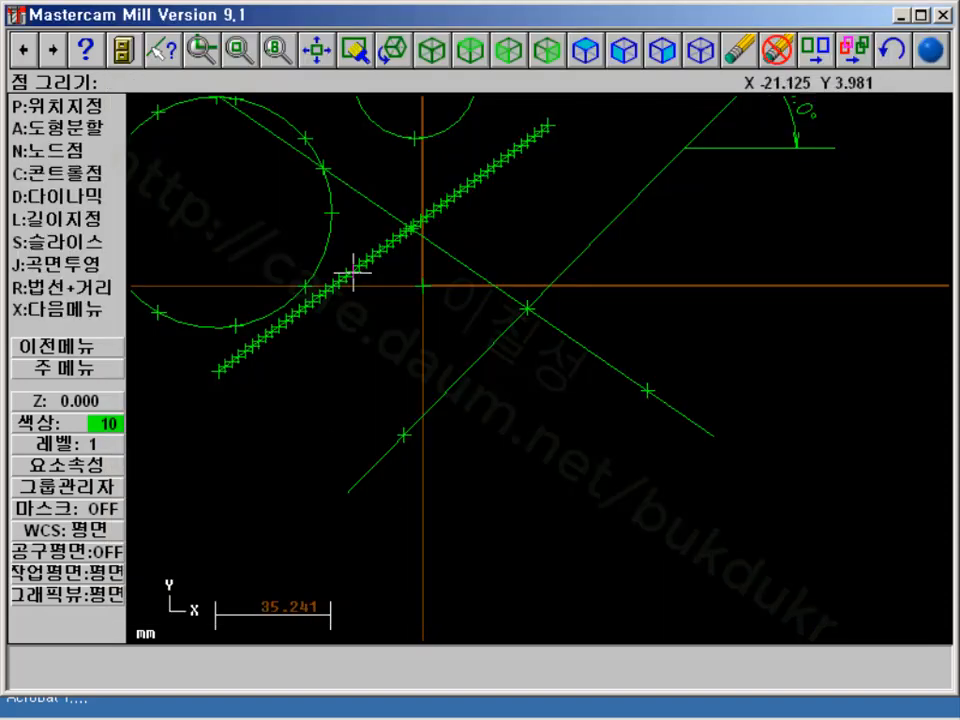
# Create a flat boundary surface (평면외곽) from the chained large circle above the origin
pyautogui.click(101, 368)
pyautogui.scroll(-6, 447, 225)
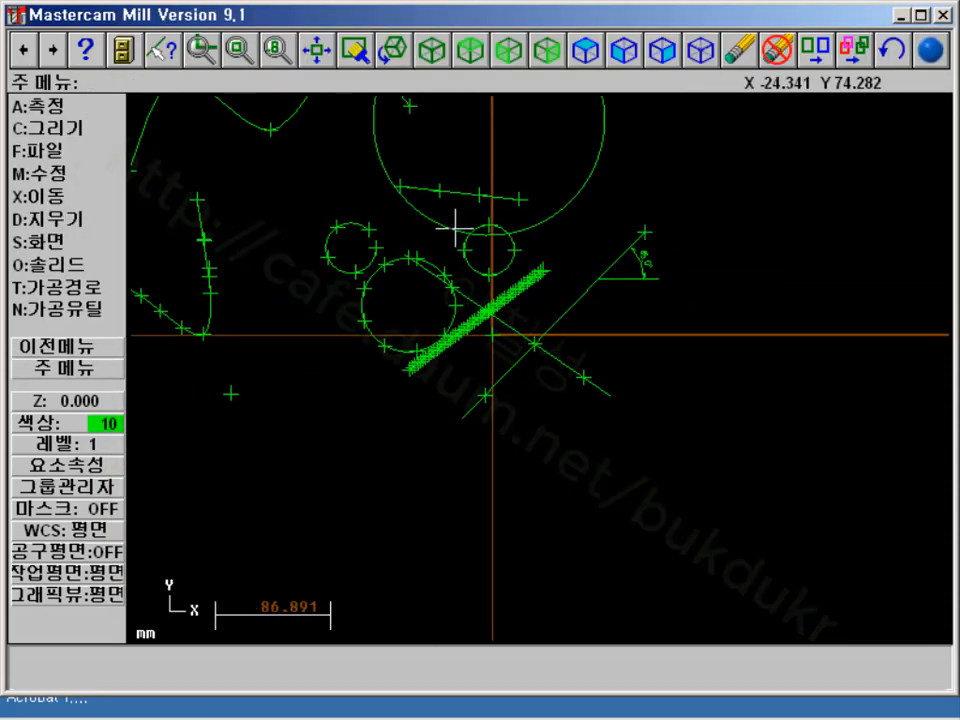
pyautogui.scroll(1, 470, 222)
pyautogui.scroll(-1, 444, 218)
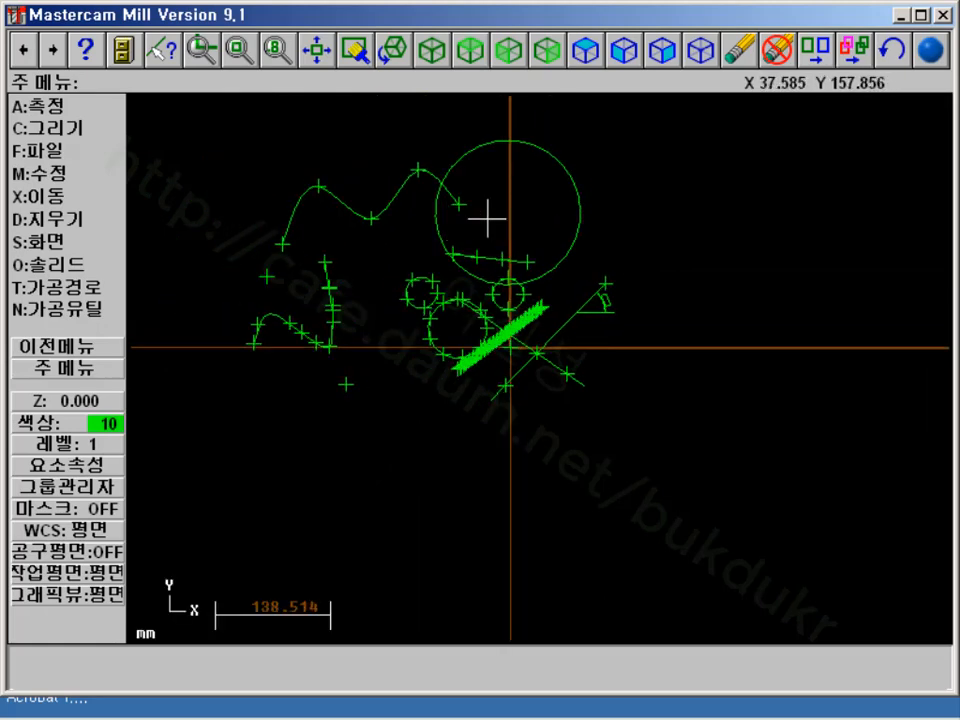
pyautogui.click(70, 128)
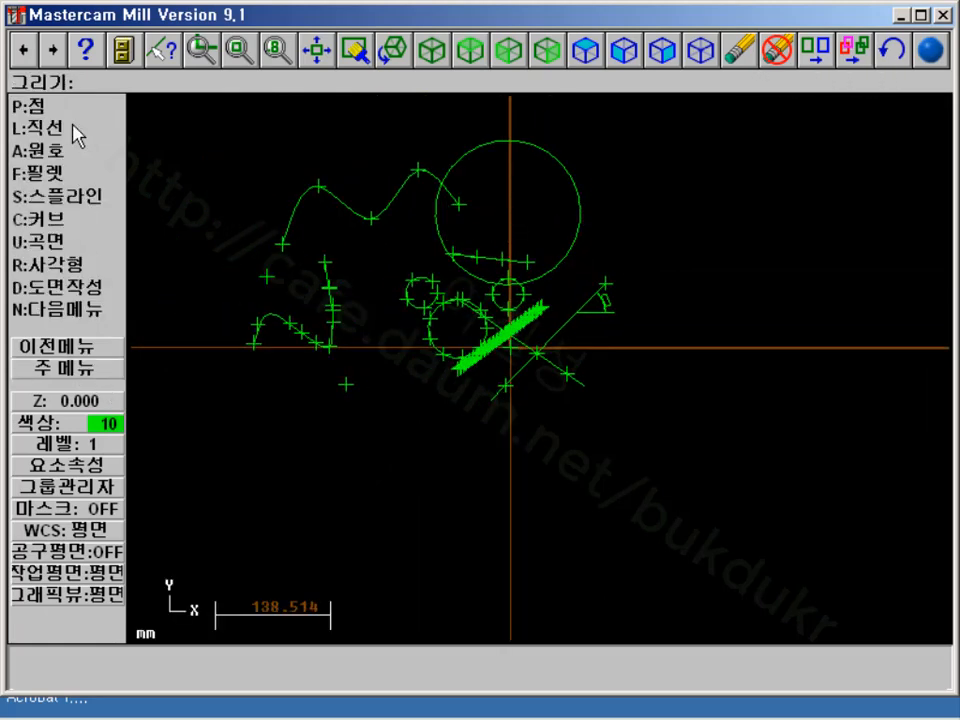
pyautogui.click(66, 243)
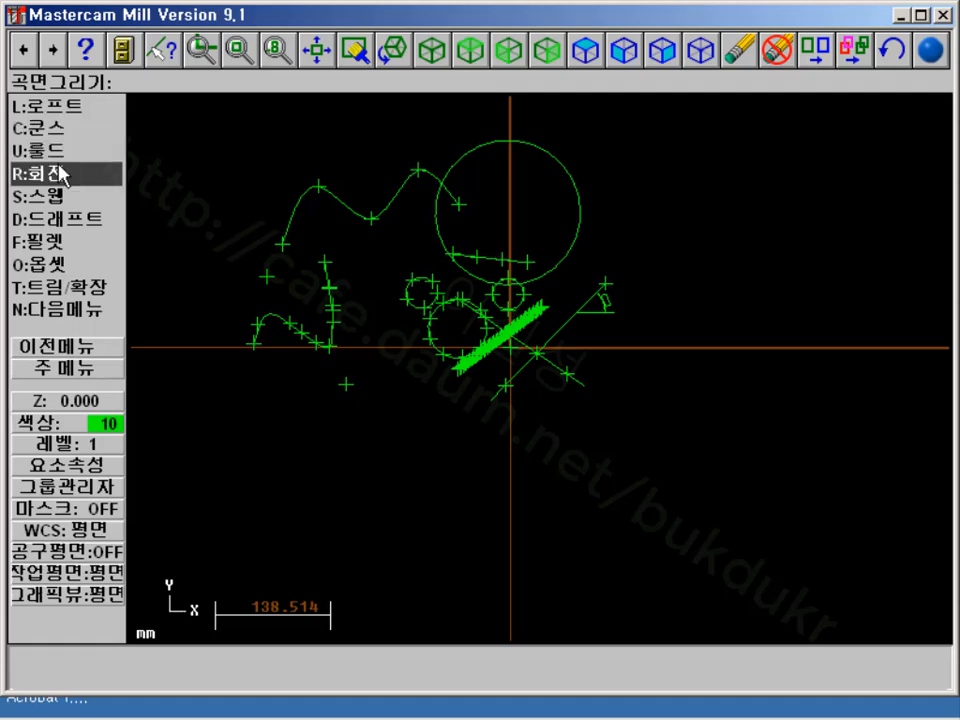
pyautogui.click(71, 286)
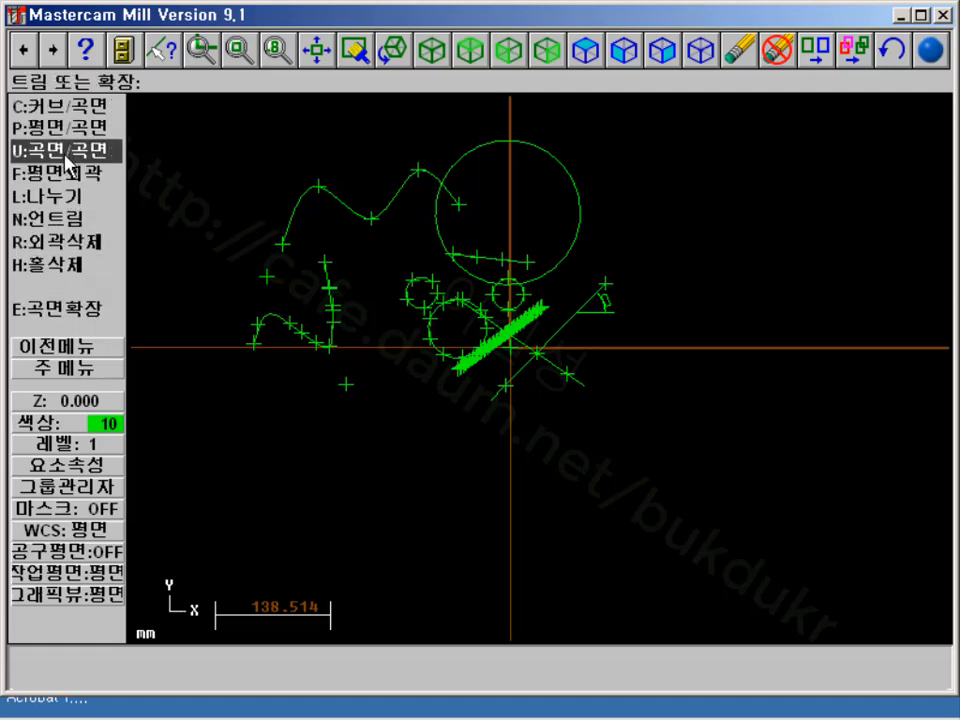
pyautogui.click(76, 178)
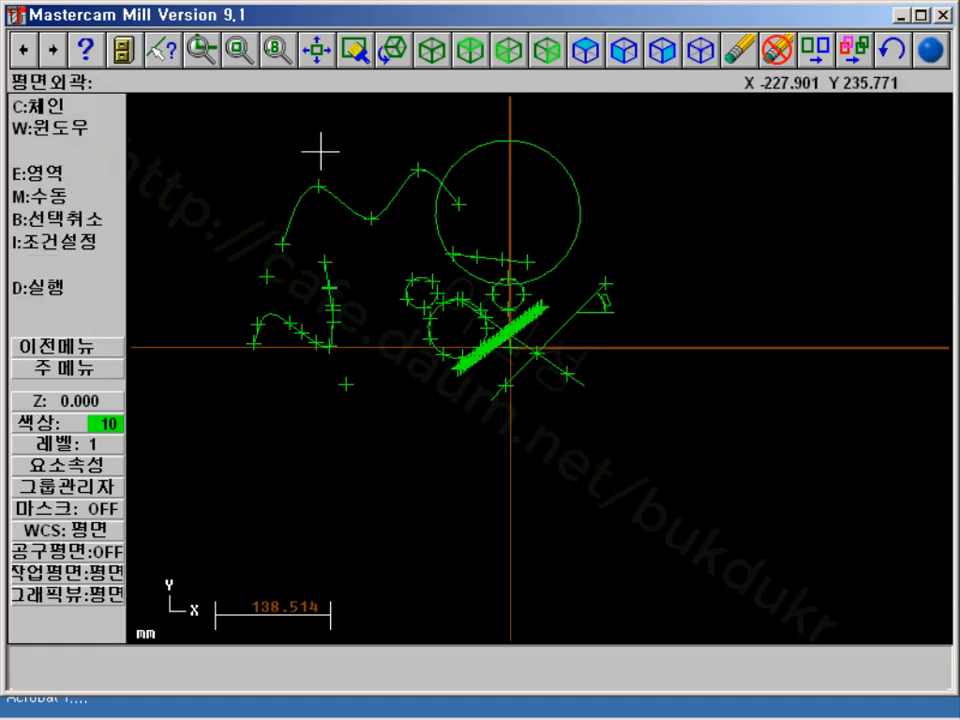
pyautogui.click(454, 144)
pyautogui.click(78, 261)
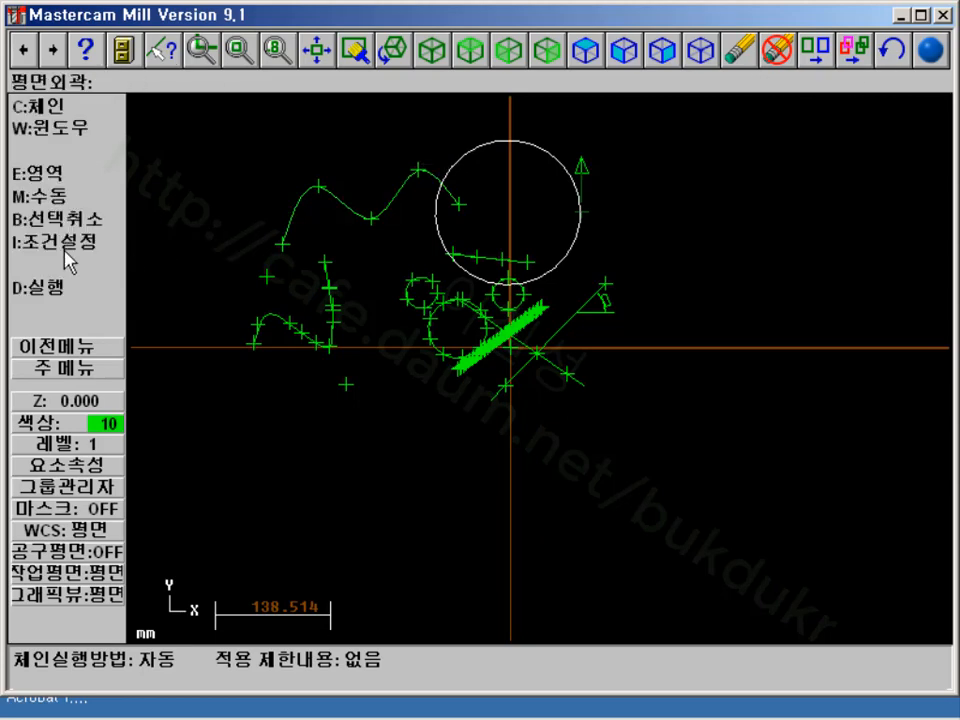
pyautogui.click(64, 291)
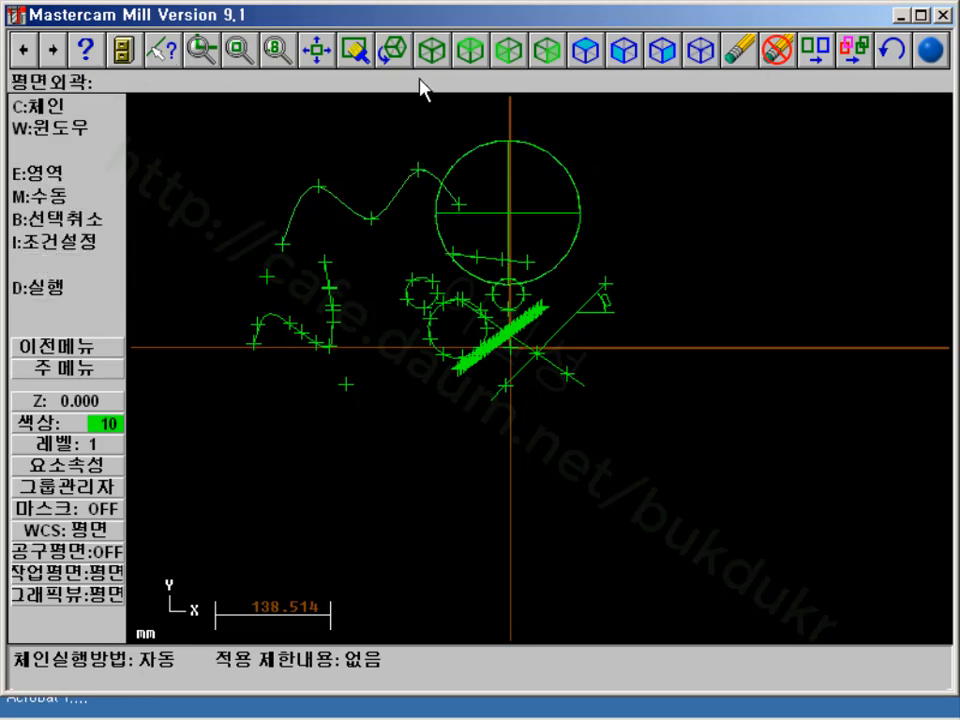
# Show the drawing in isometric view fitted to the screen and turn on shading for all shapes in their own colours
pyautogui.click(434, 52)
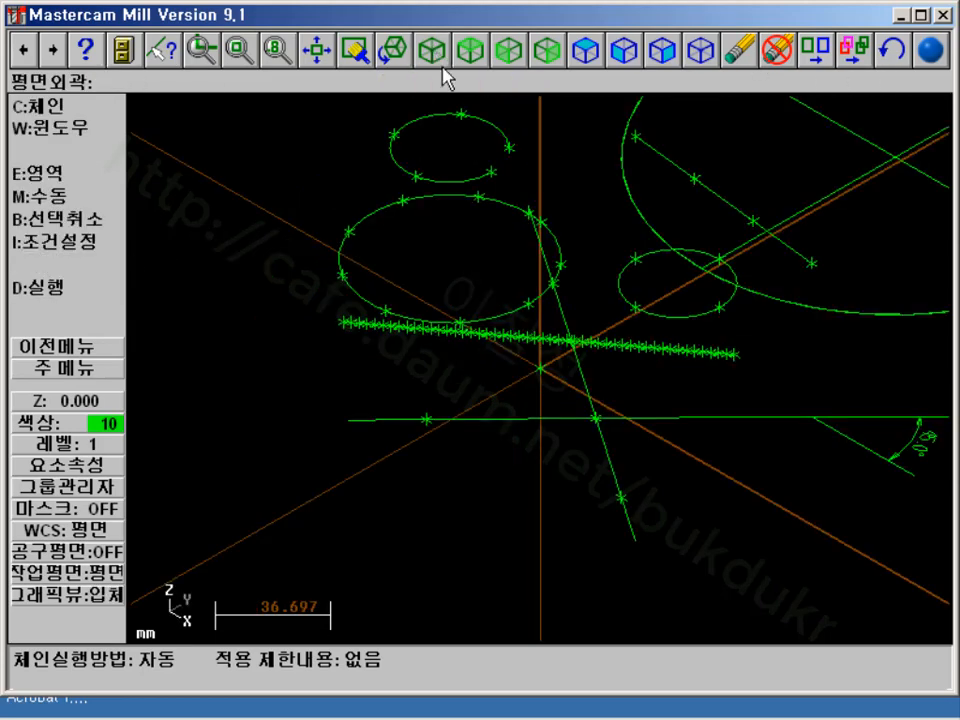
pyautogui.click(318, 52)
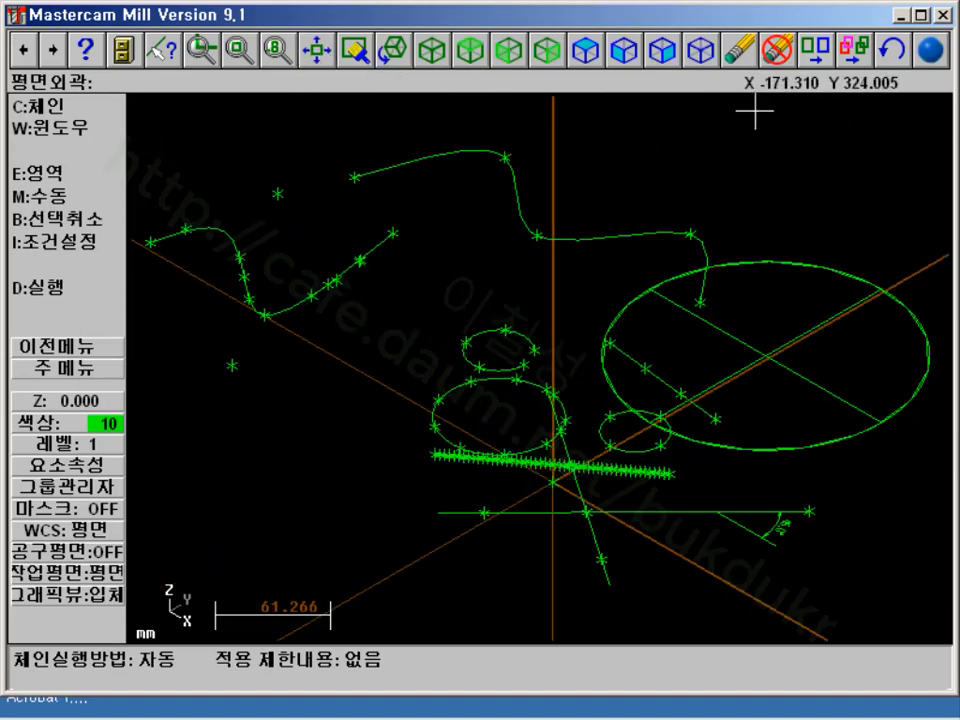
pyautogui.click(932, 52)
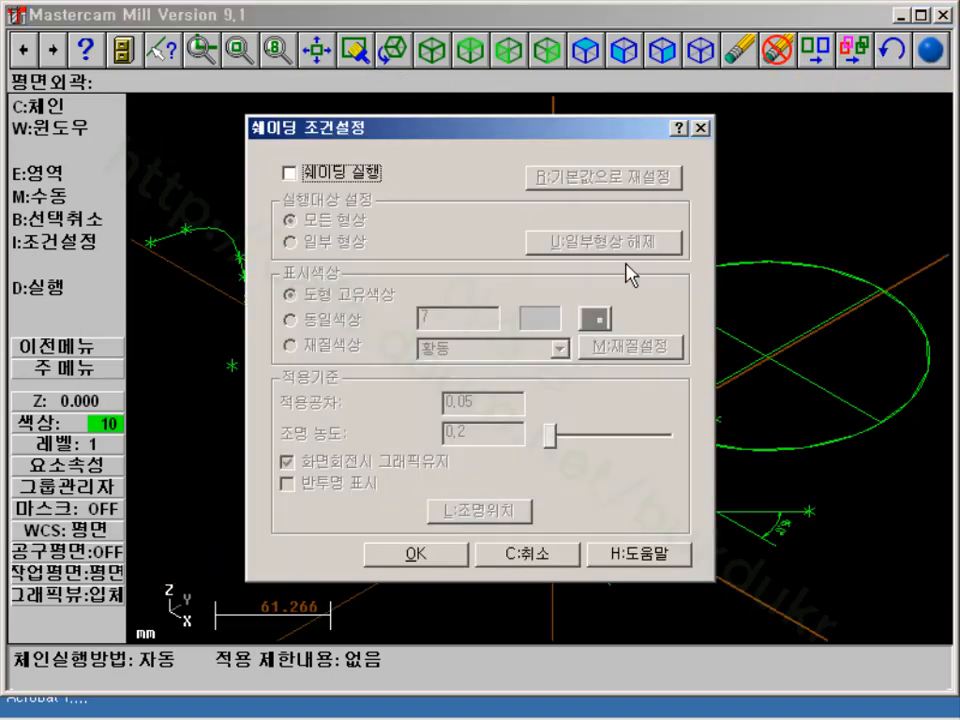
pyautogui.click(340, 172)
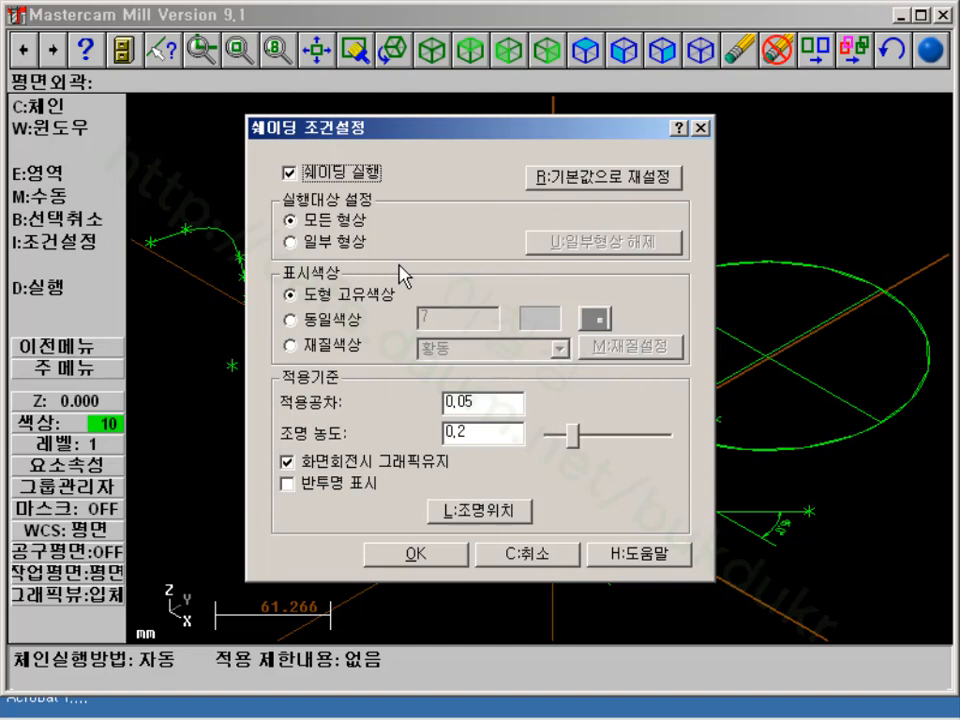
pyautogui.click(437, 560)
pyautogui.scroll(-1, 795, 355)
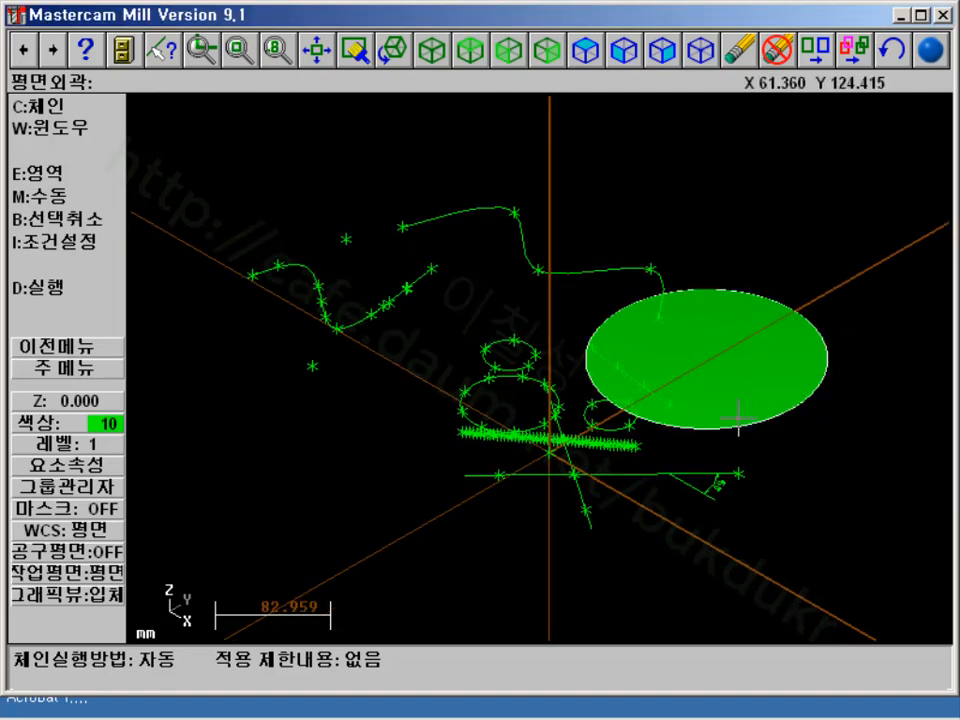
pyautogui.scroll(-1, 743, 388)
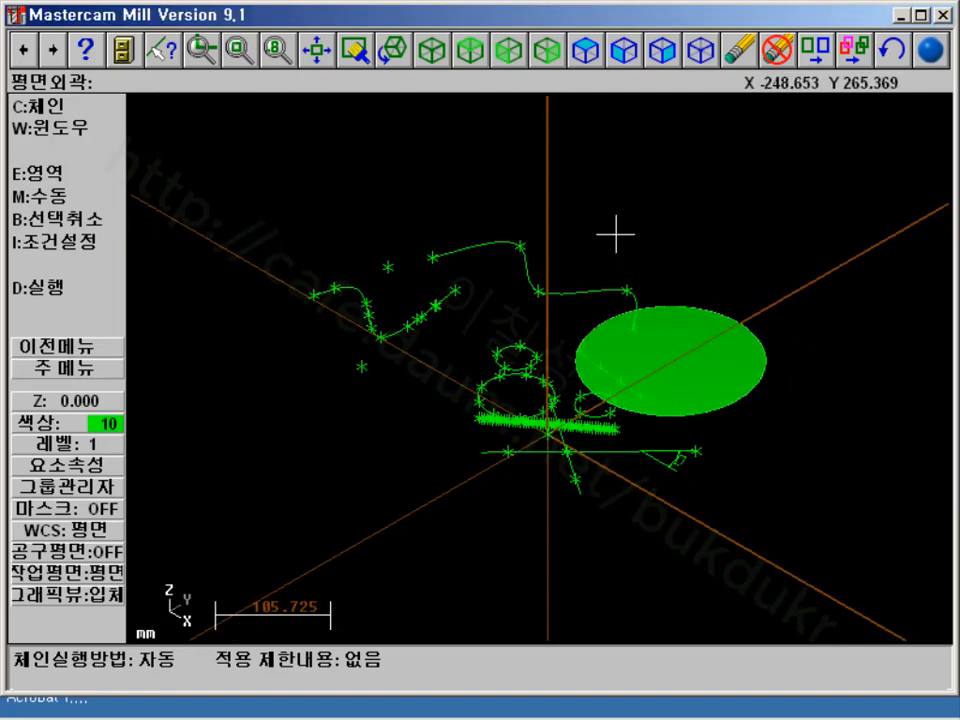
# Set the construction plane to the side view (우측면) and rotate the drawing to see the circular surface from a low angle
pyautogui.click(392, 48)
pyautogui.click(540, 268)
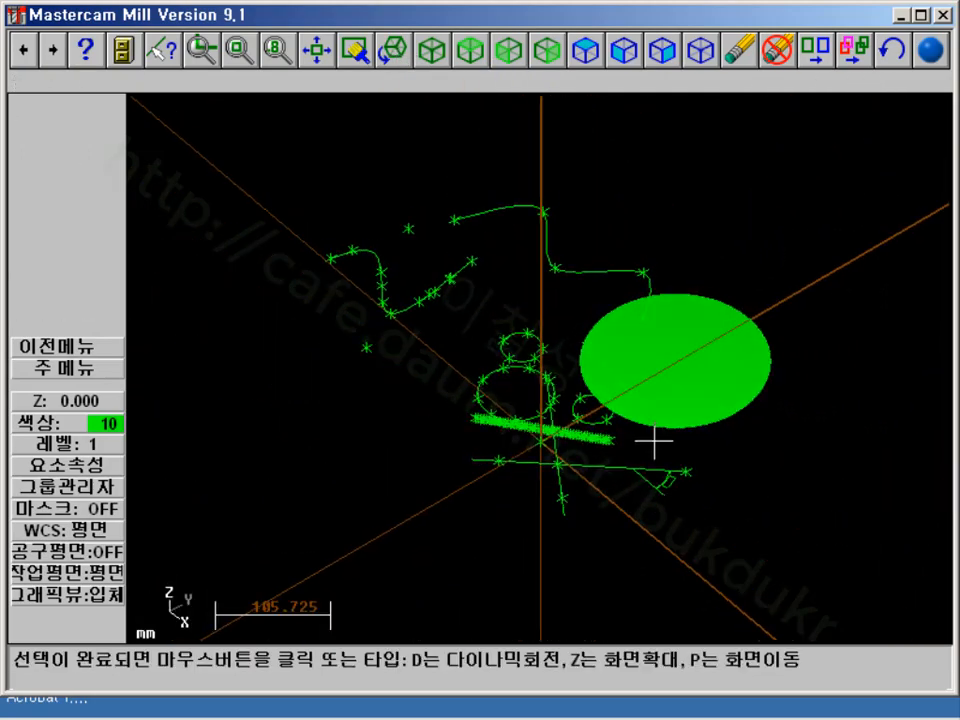
pyautogui.click(654, 435)
pyautogui.click(317, 51)
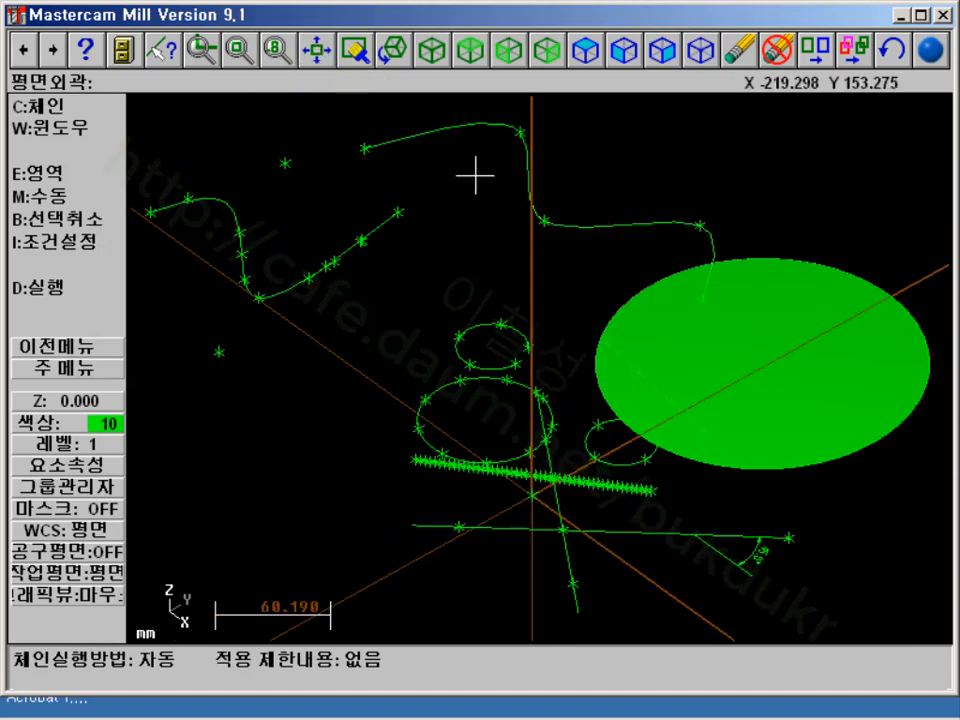
pyautogui.scroll(-3, 474, 166)
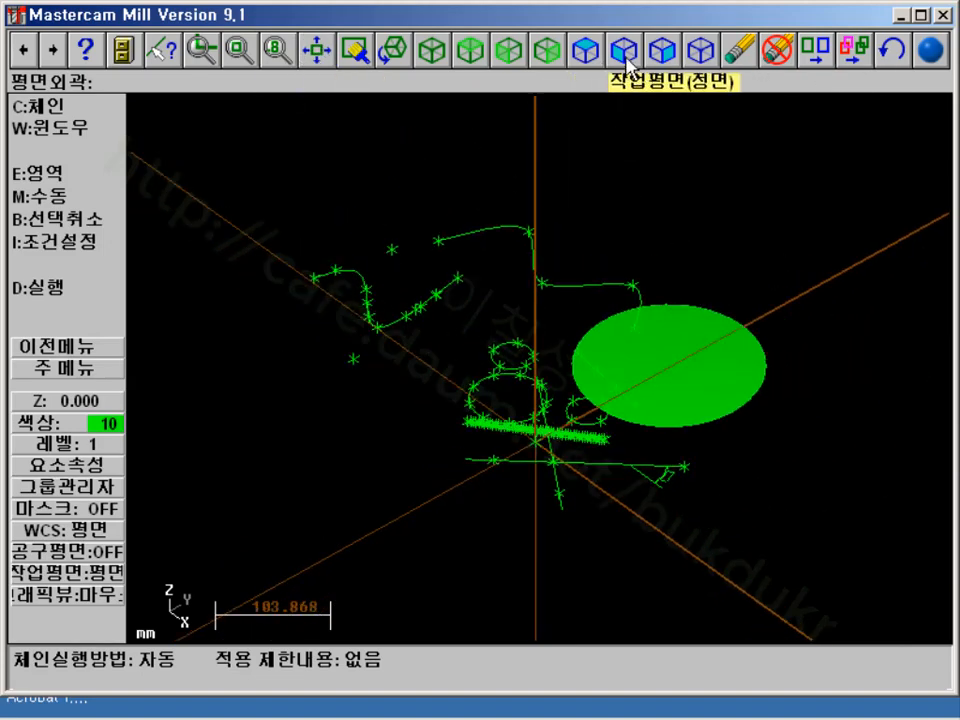
pyautogui.click(662, 48)
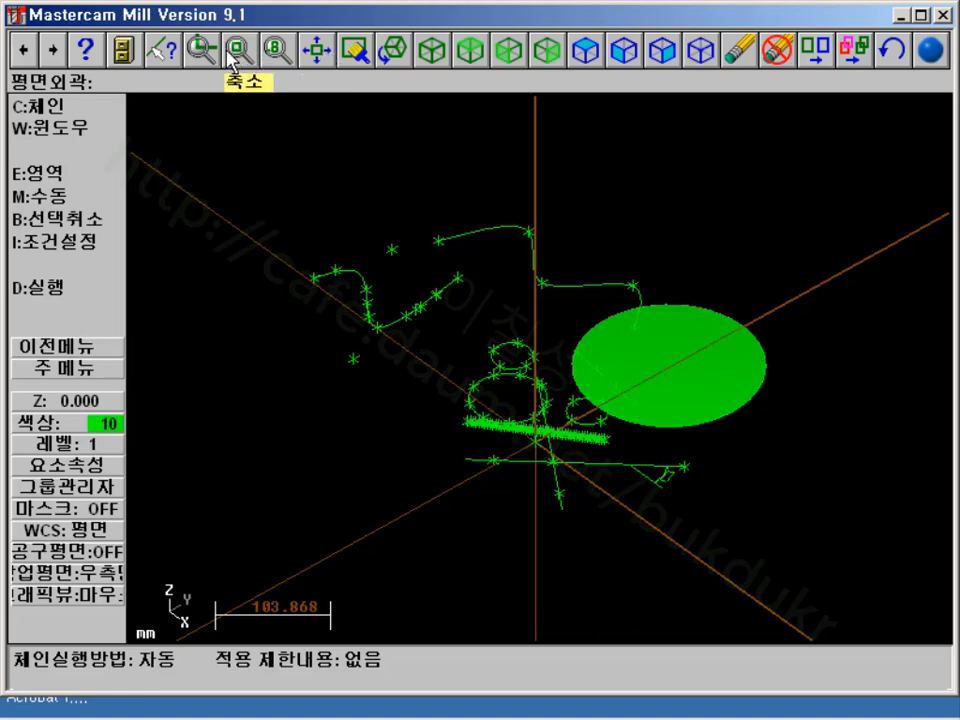
pyautogui.click(390, 58)
pyautogui.click(553, 390)
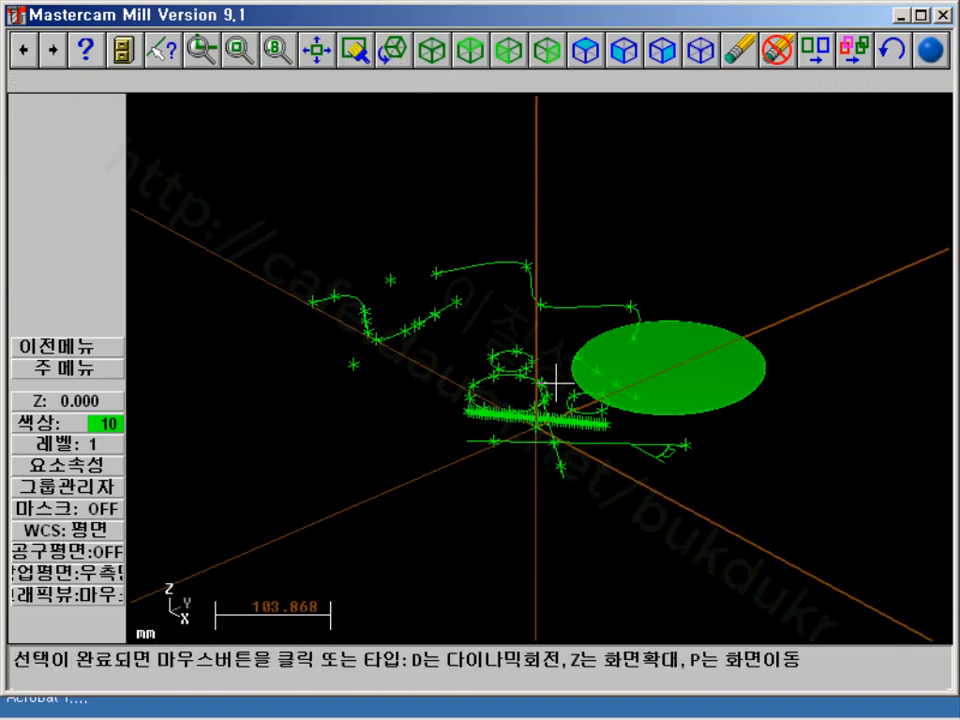
pyautogui.click(563, 364)
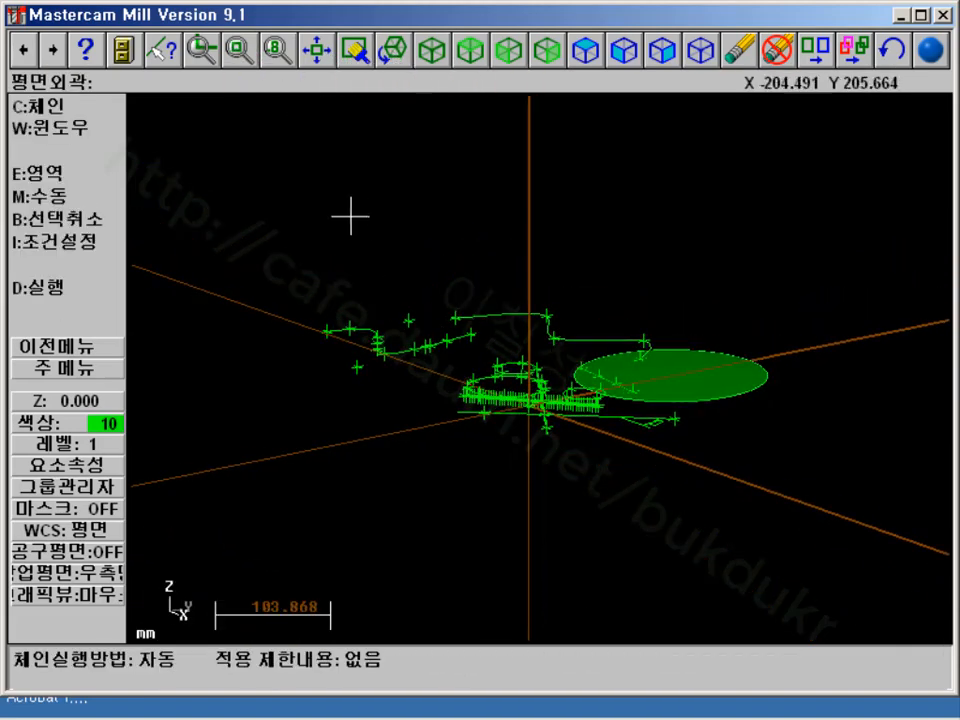
# Draw a vertical line passing down through the circular surface from above to below it, accepting the coordinate 126.6300020348
pyautogui.click(84, 372)
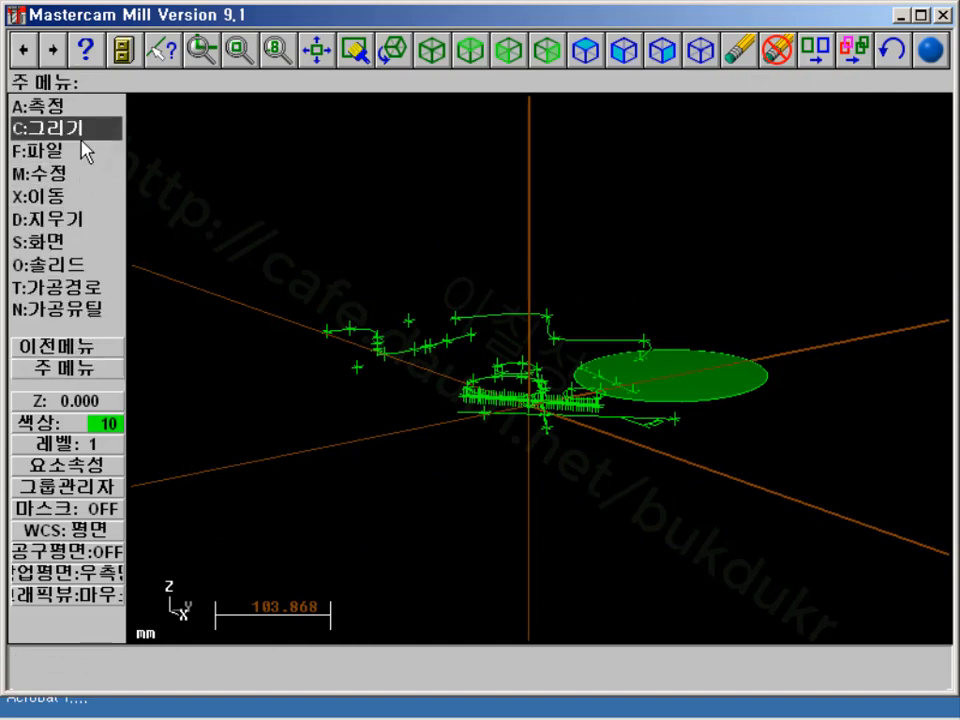
pyautogui.click(80, 132)
pyautogui.click(68, 128)
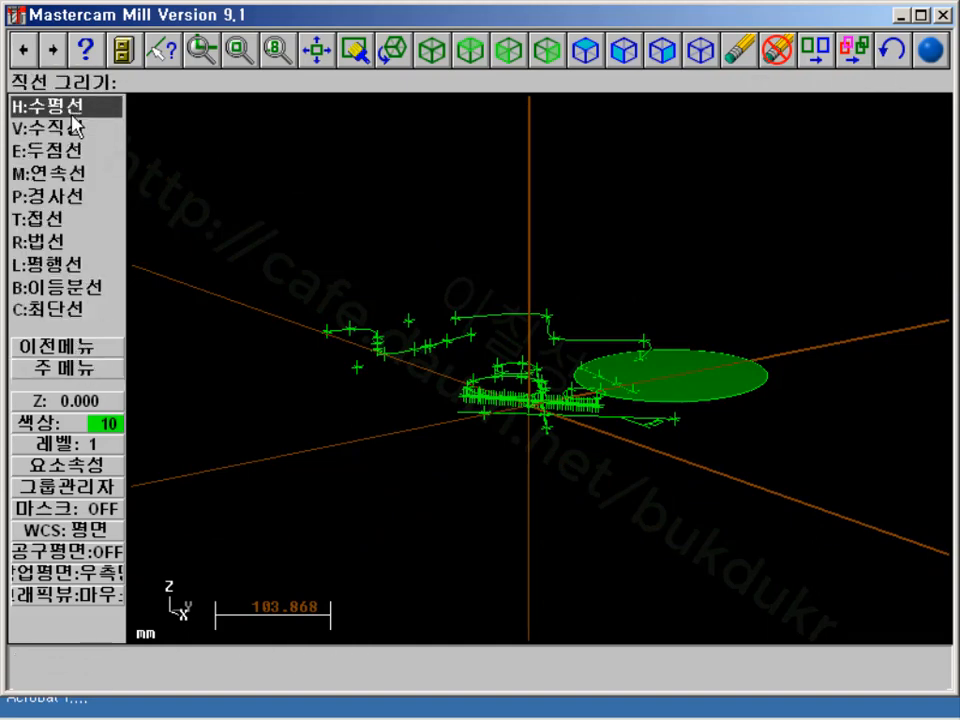
pyautogui.click(75, 127)
pyautogui.click(639, 311)
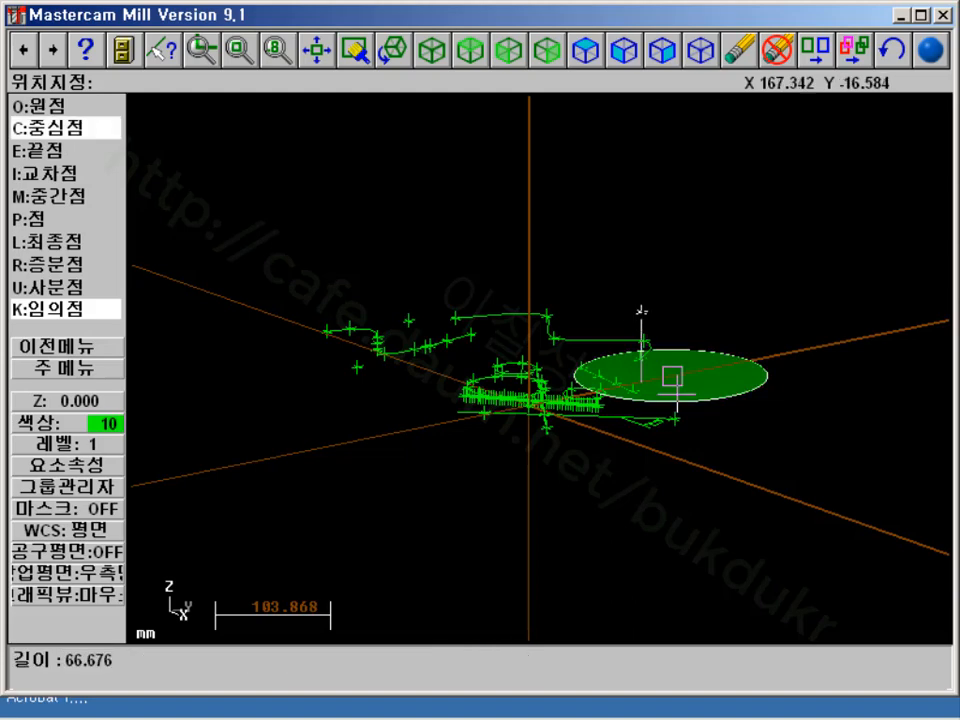
pyautogui.click(709, 500)
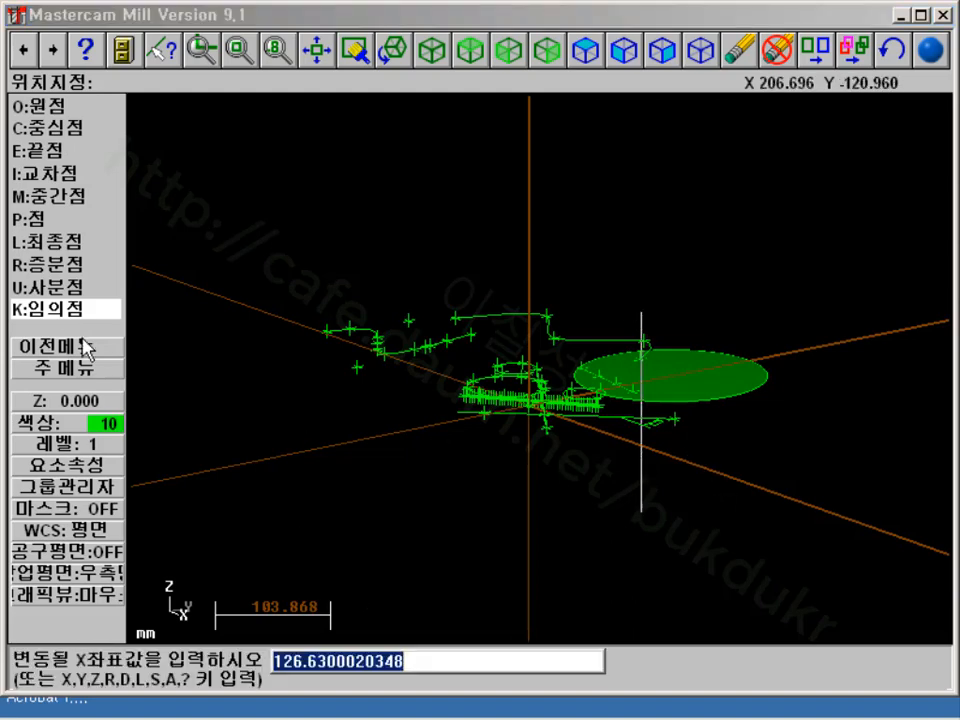
pyautogui.press('Return')
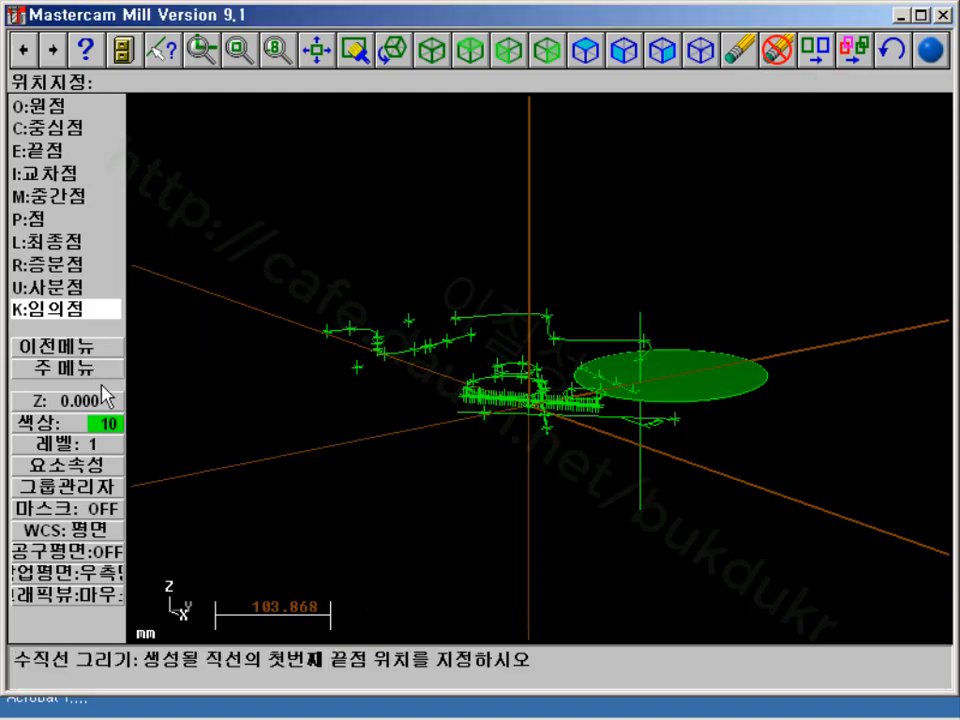
pyautogui.click(93, 372)
# Zoom in on the circular surface to examine where the vertical line passes through it
pyautogui.scroll(-2, 778, 427)
pyautogui.scroll(4, 778, 427)
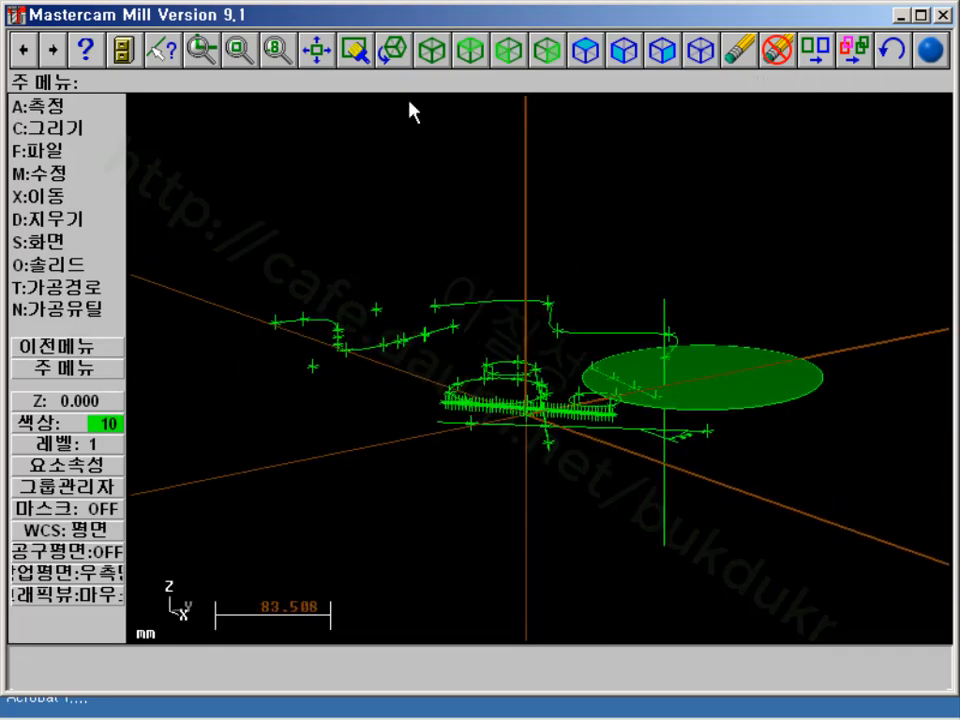
pyautogui.click(200, 50)
pyautogui.click(495, 272)
pyautogui.click(866, 502)
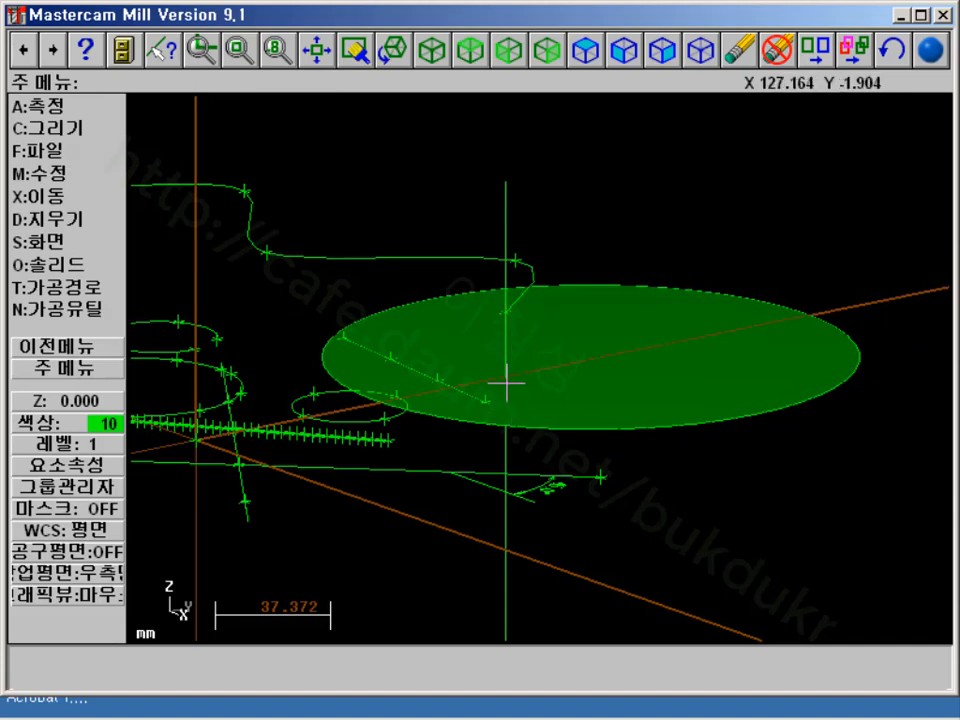
pyautogui.scroll(5, 506, 383)
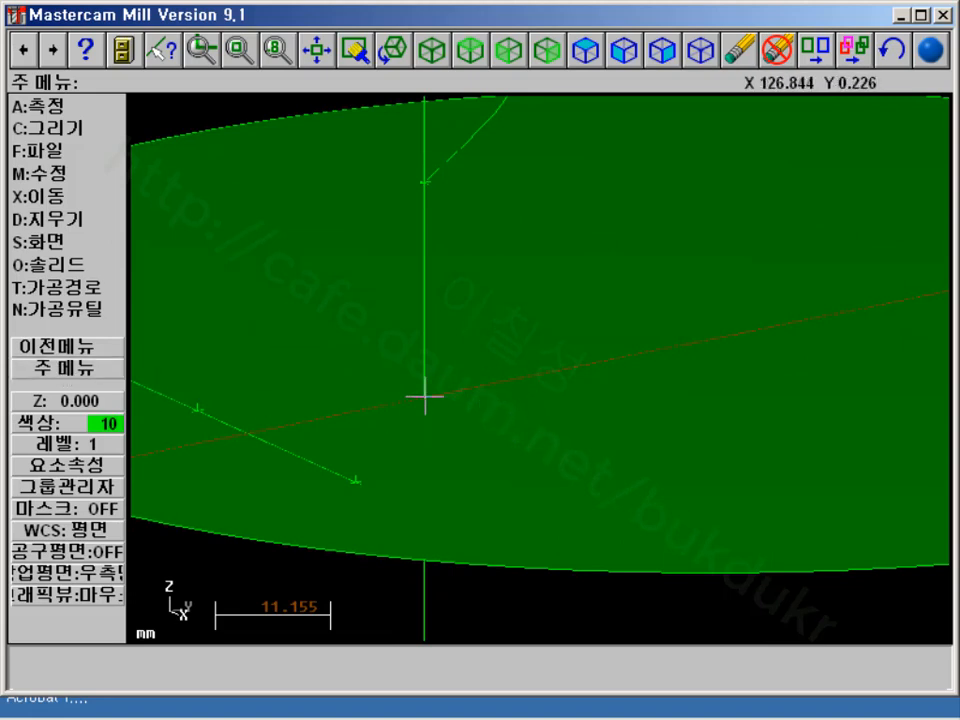
pyautogui.scroll(-1, 418, 403)
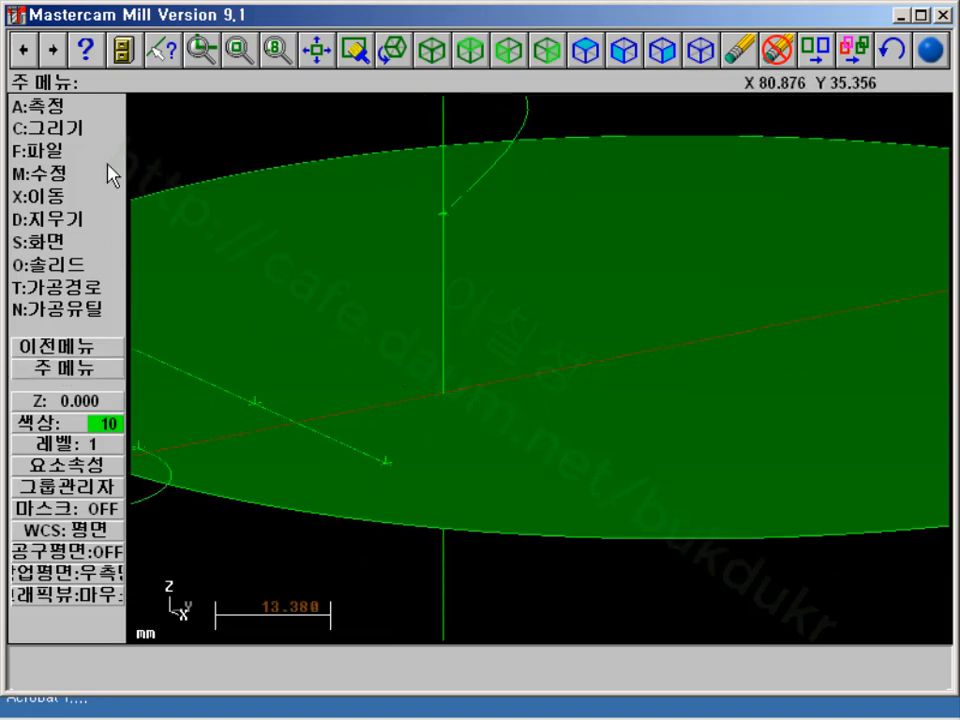
pyautogui.click(55, 128)
pyautogui.click(40, 104)
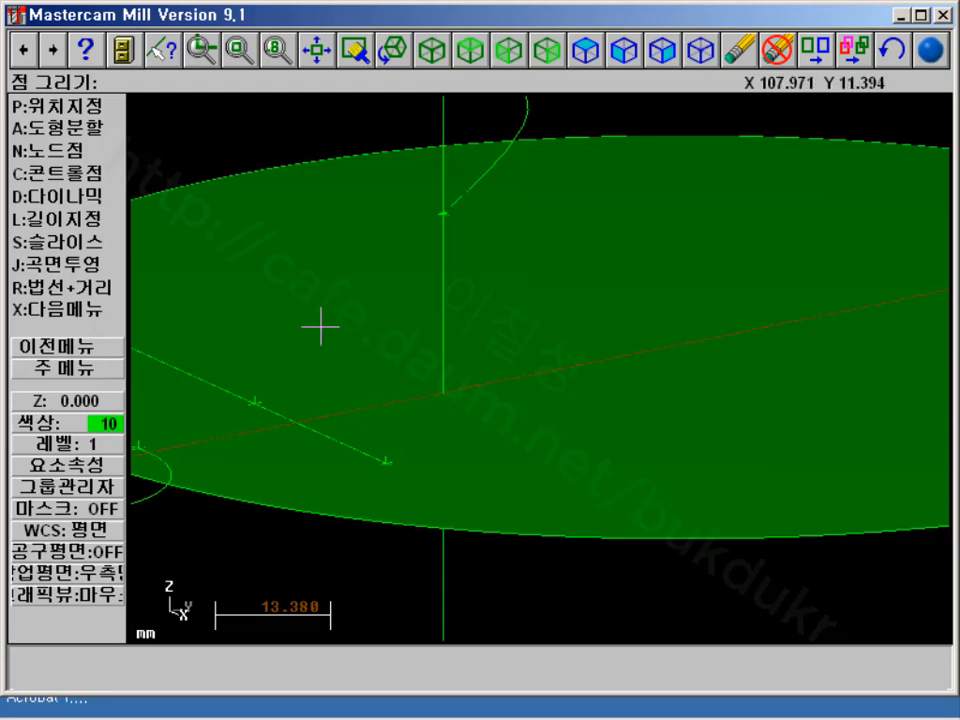
pyautogui.click(92, 243)
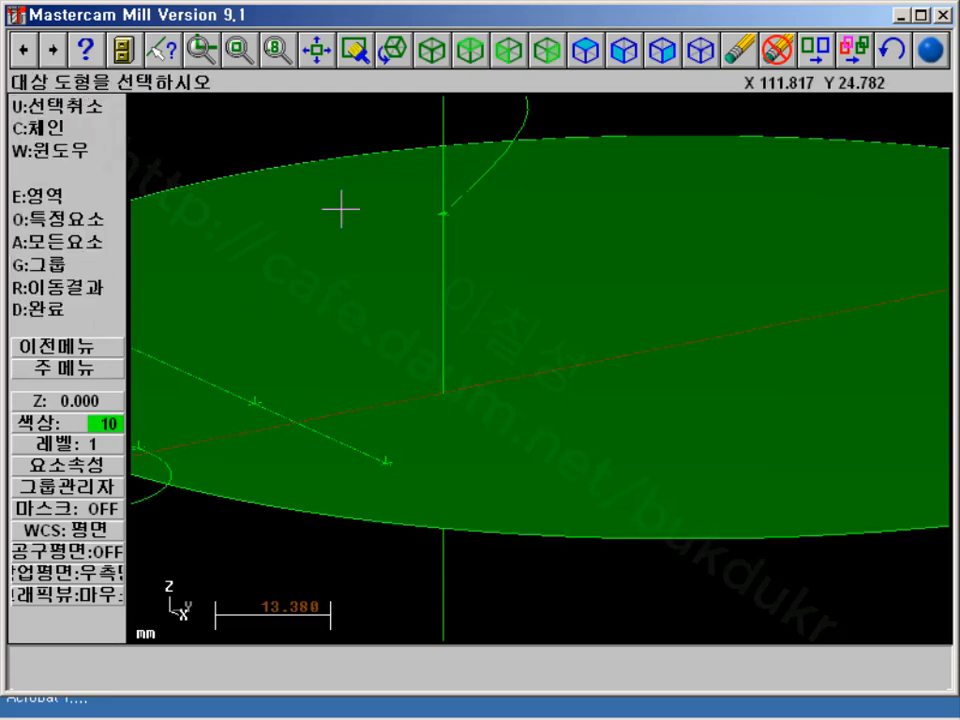
pyautogui.click(331, 171)
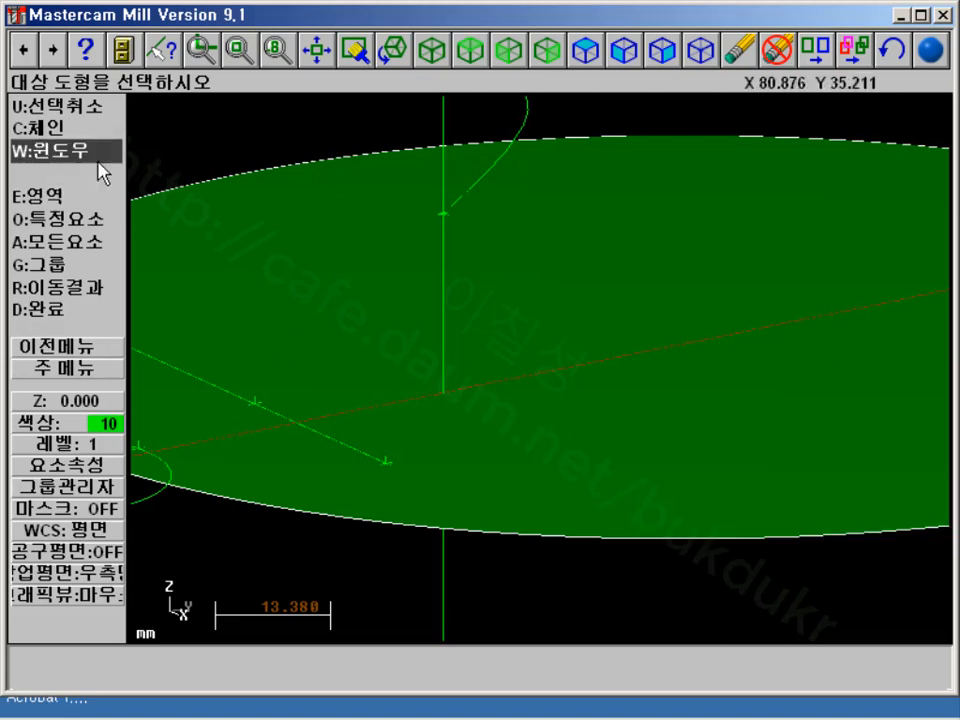
pyautogui.click(457, 143)
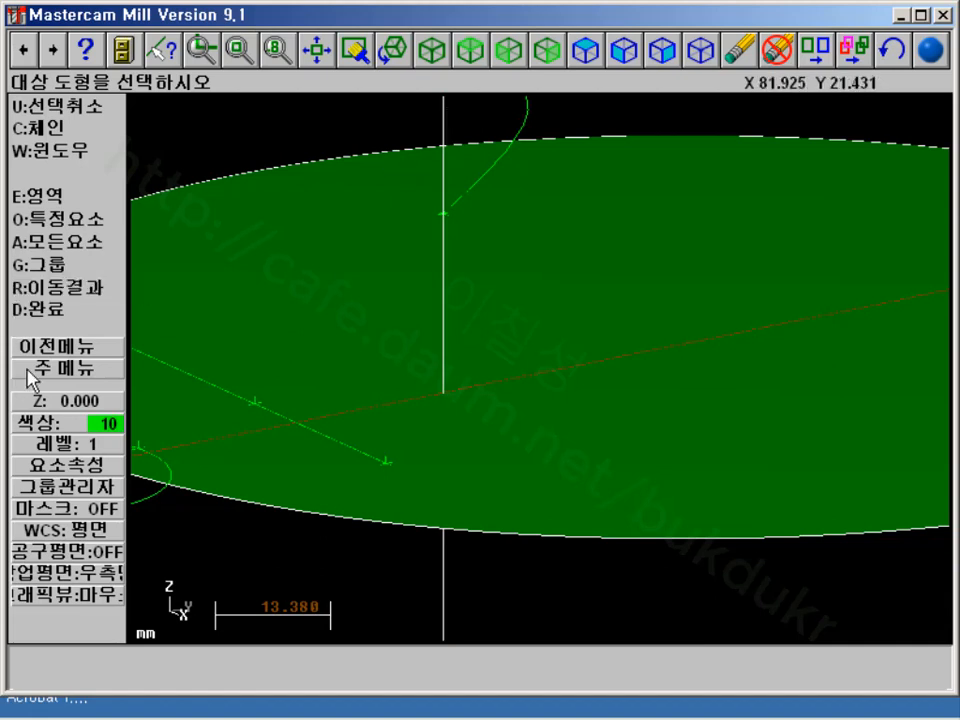
pyautogui.click(50, 310)
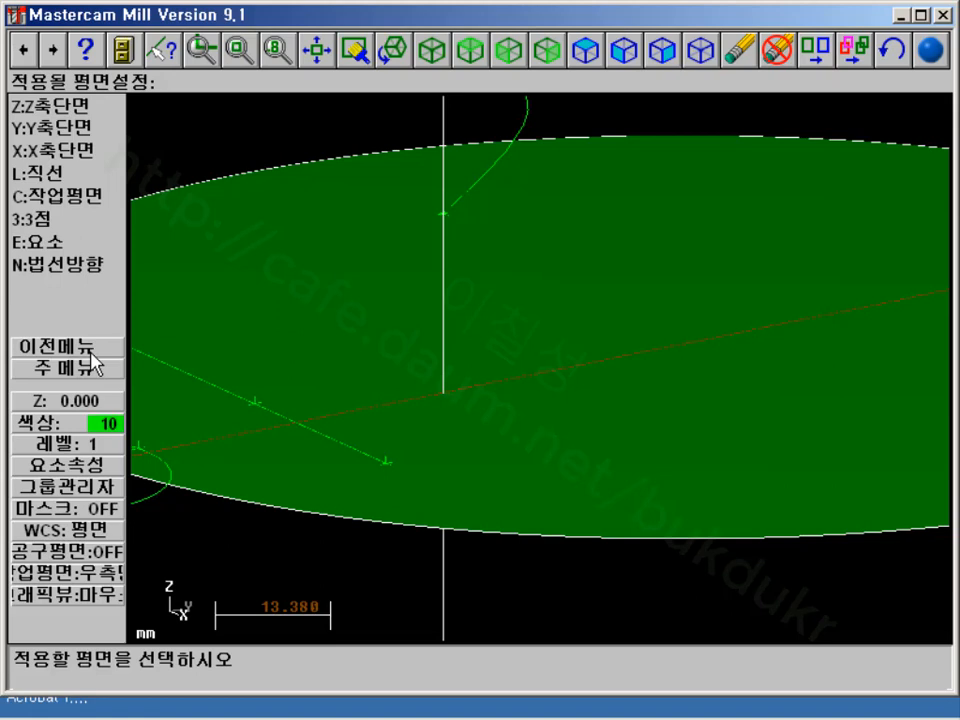
pyautogui.click(68, 243)
pyautogui.click(72, 151)
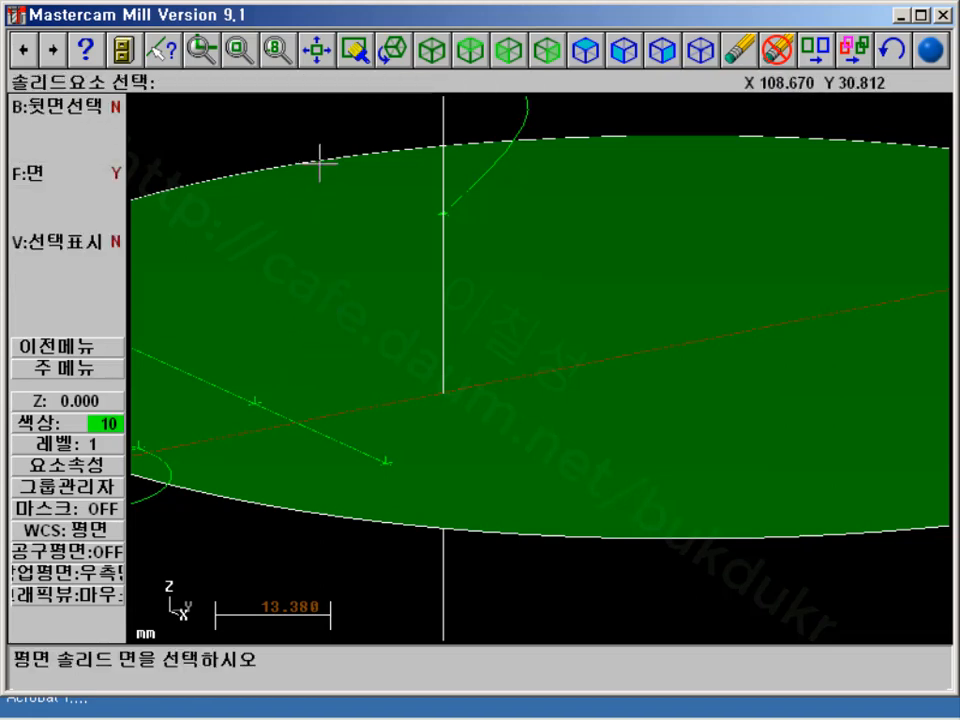
pyautogui.click(40, 175)
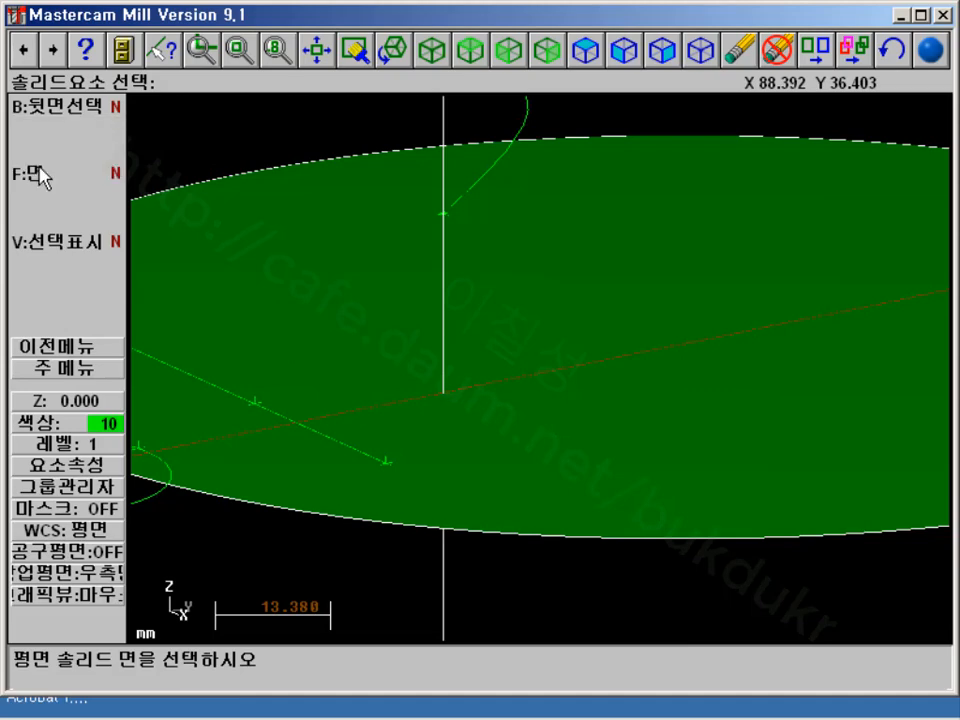
pyautogui.click(58, 182)
pyautogui.click(58, 369)
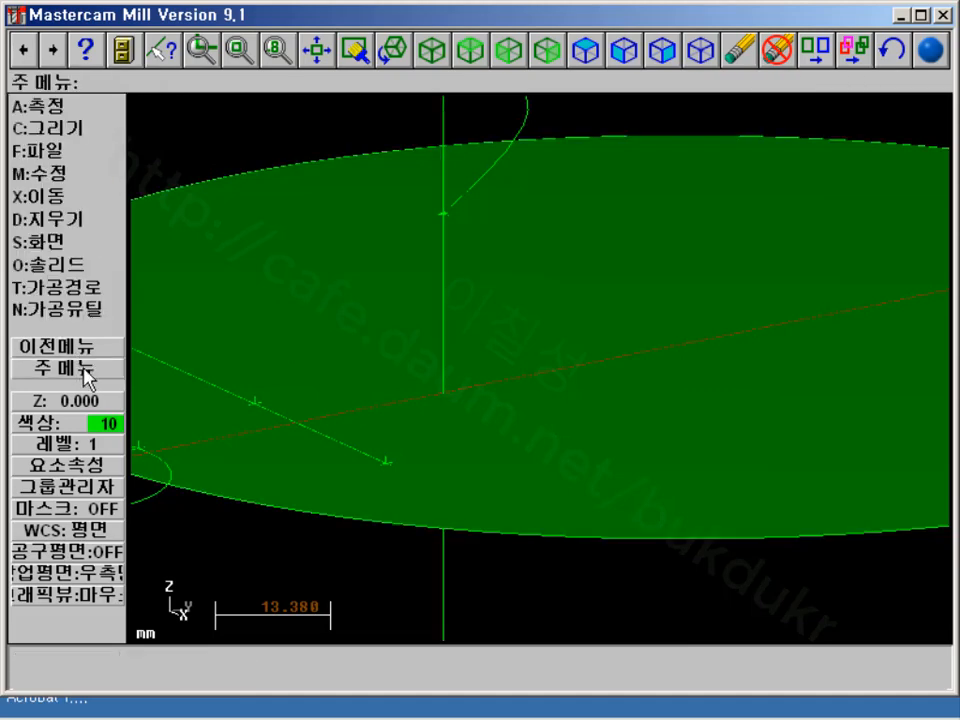
# Start the slice point function (슬라이스) and choose the vertical line as the target geometry
pyautogui.click(71, 133)
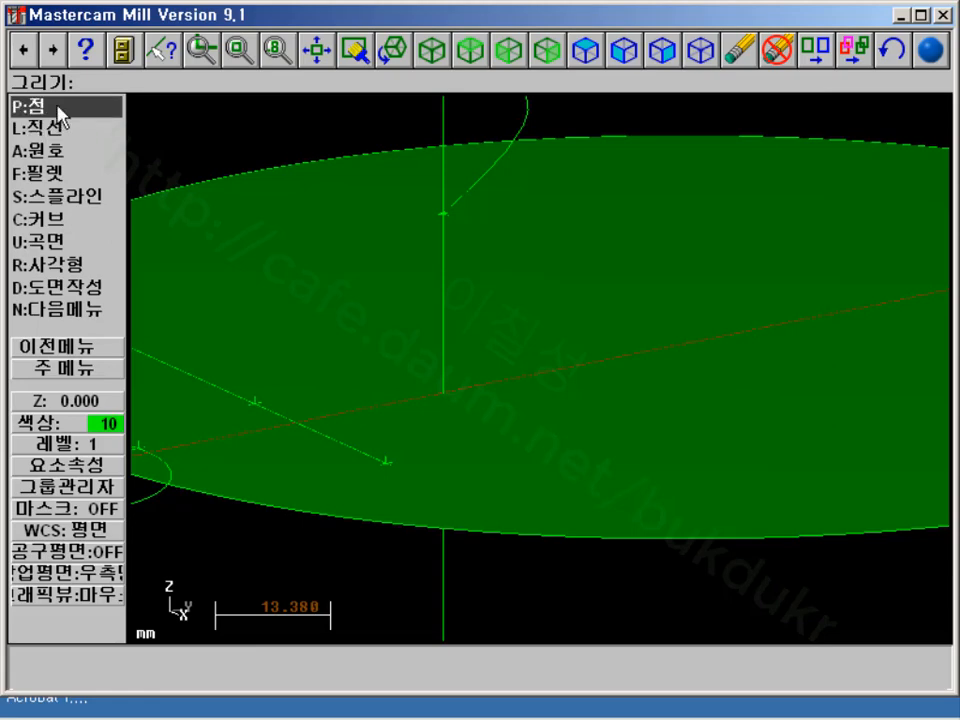
pyautogui.click(60, 104)
pyautogui.click(82, 243)
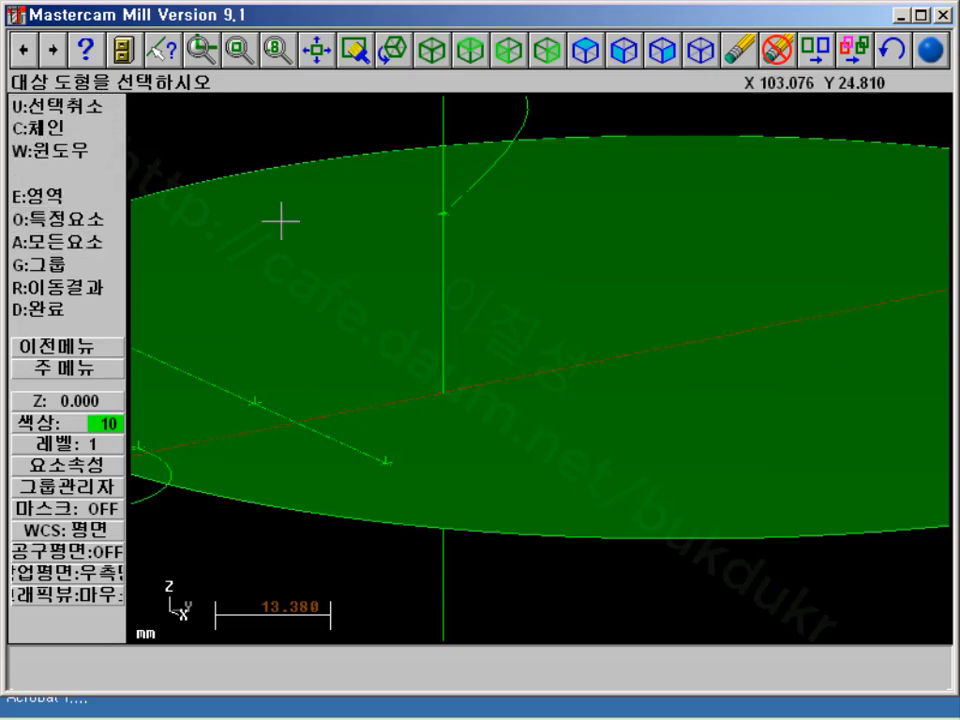
pyautogui.click(296, 168)
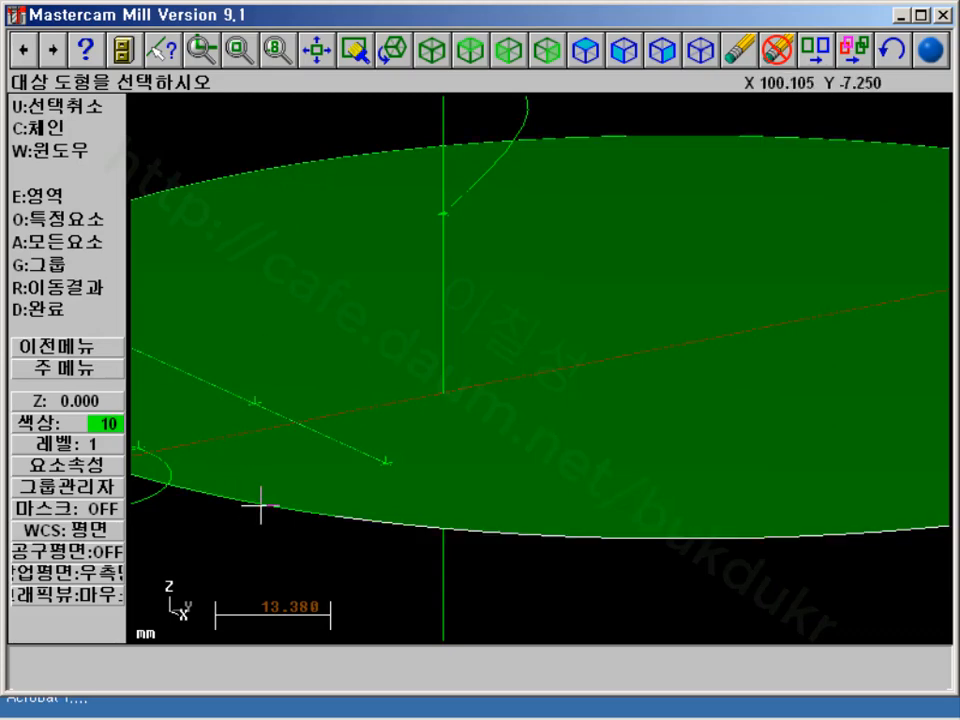
pyautogui.click(444, 118)
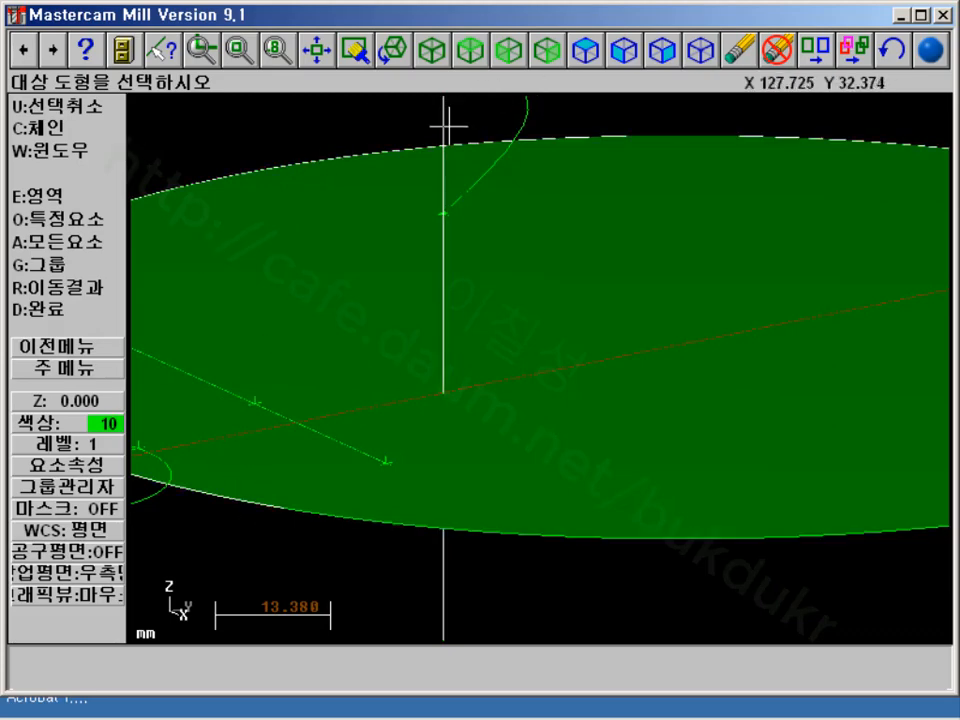
pyautogui.click(45, 318)
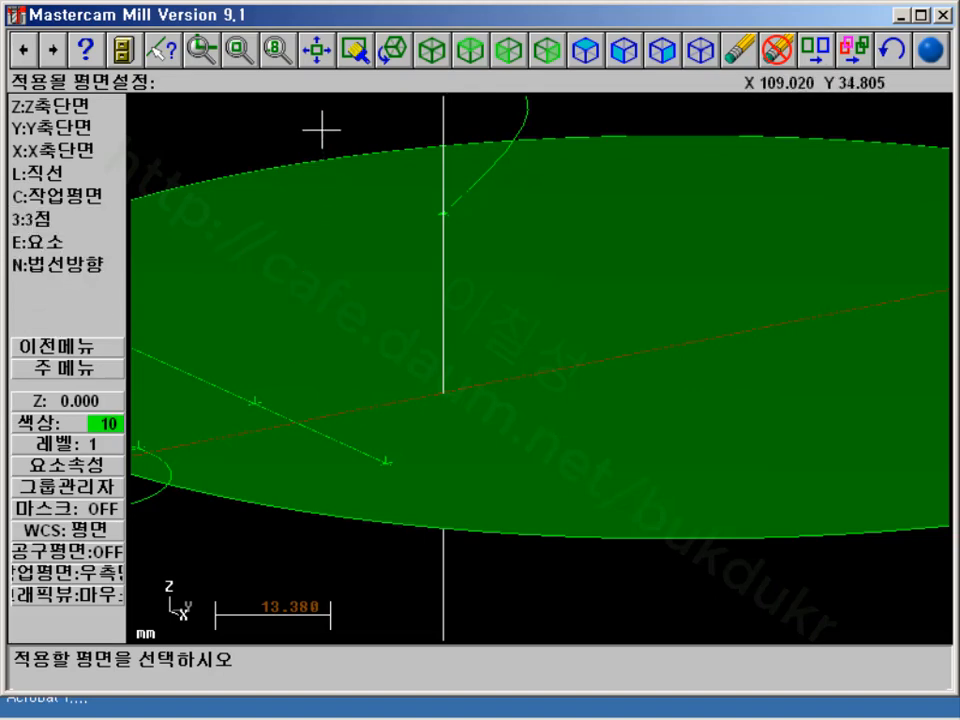
# Define the slice plane by entity (요소) from the flat circular surface and create the point where it cuts the vertical line
pyautogui.scroll(-5, 344, 302)
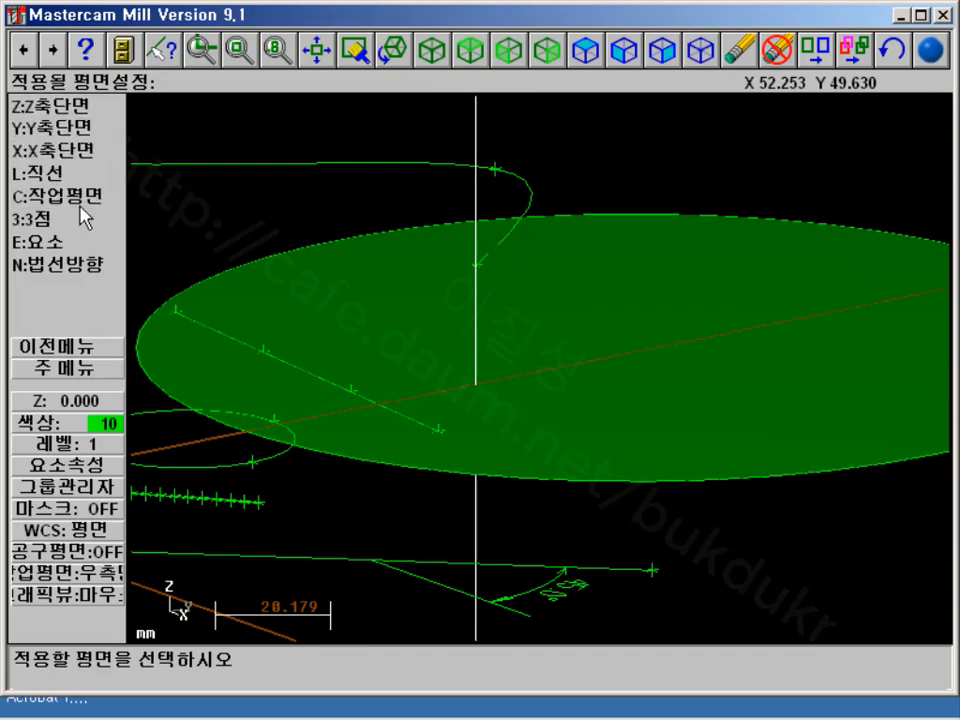
pyautogui.click(75, 241)
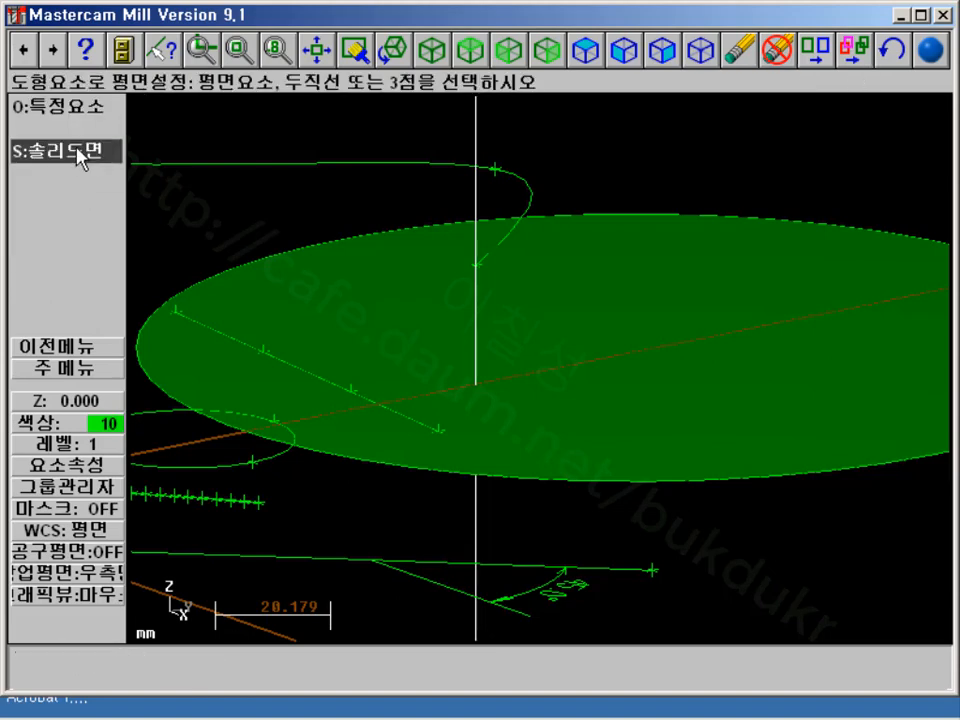
pyautogui.click(55, 106)
pyautogui.click(60, 197)
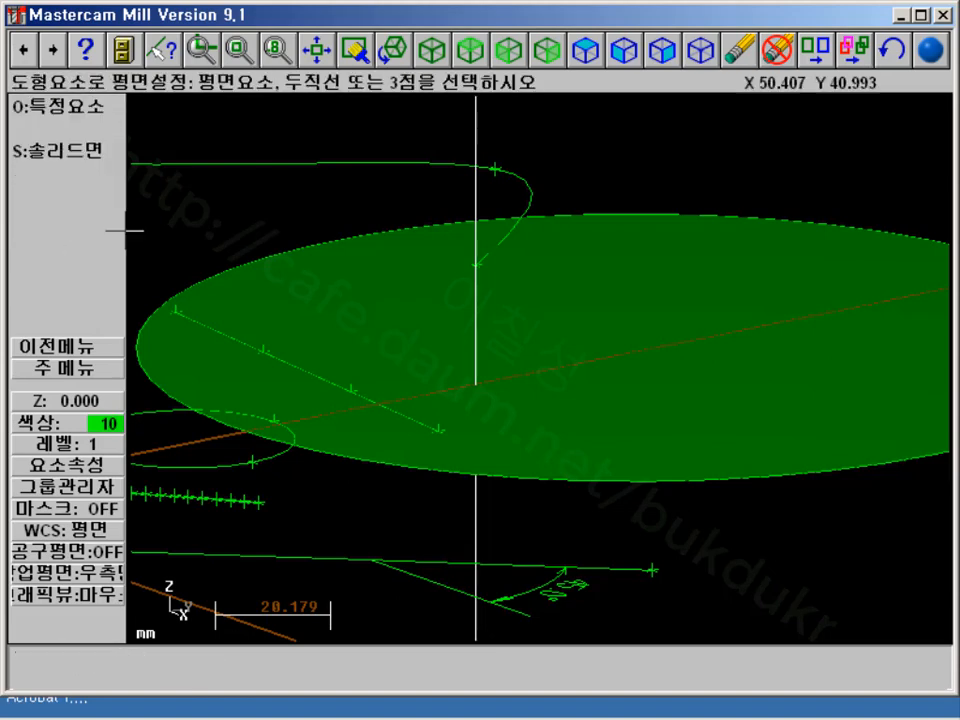
pyautogui.click(386, 300)
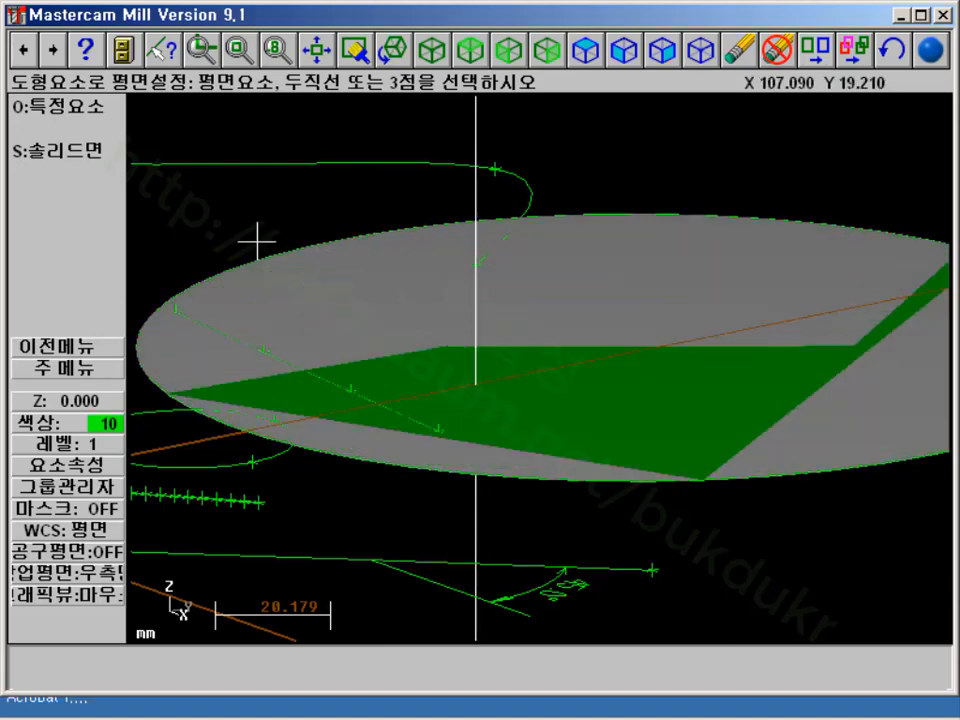
pyautogui.click(58, 343)
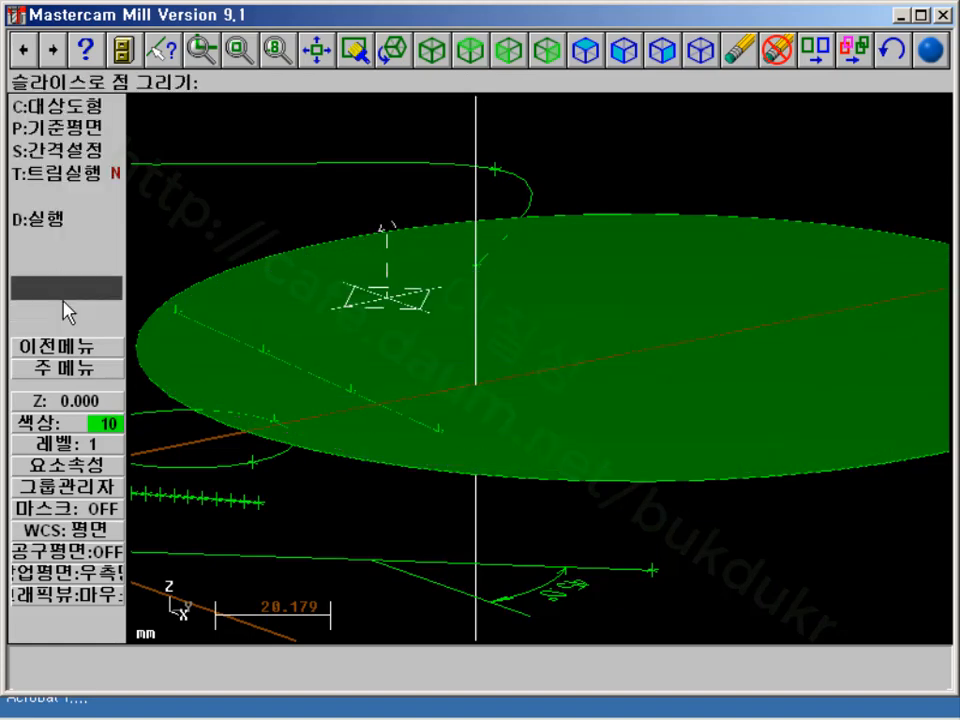
pyautogui.click(57, 222)
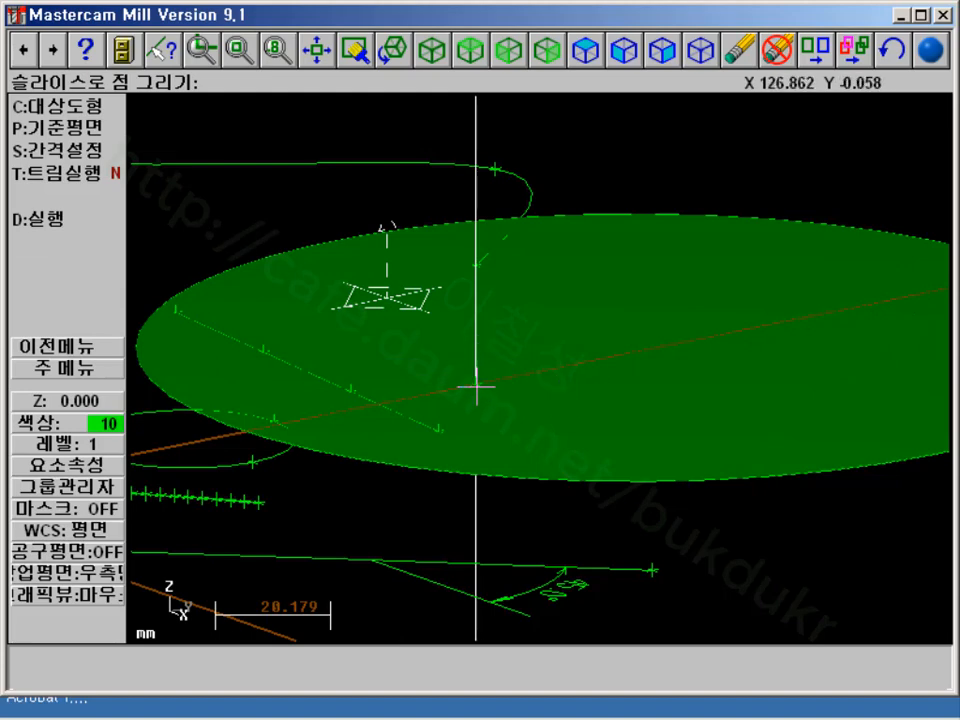
pyautogui.click(95, 370)
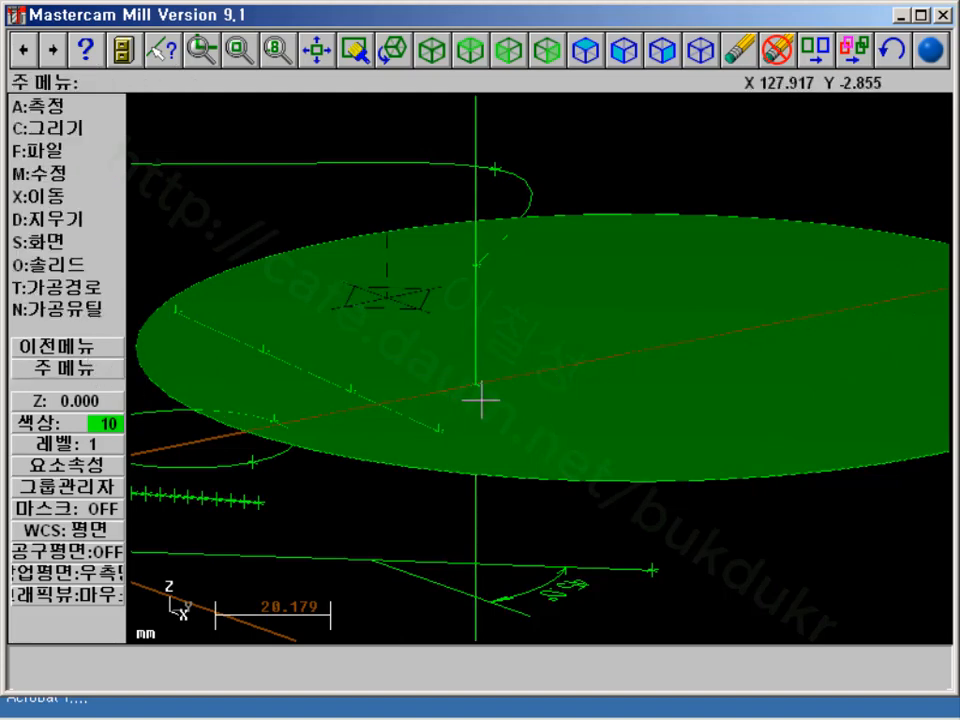
# Examine the slice point where the vertical line meets the shaded circular surface
pyautogui.scroll(5, 481, 401)
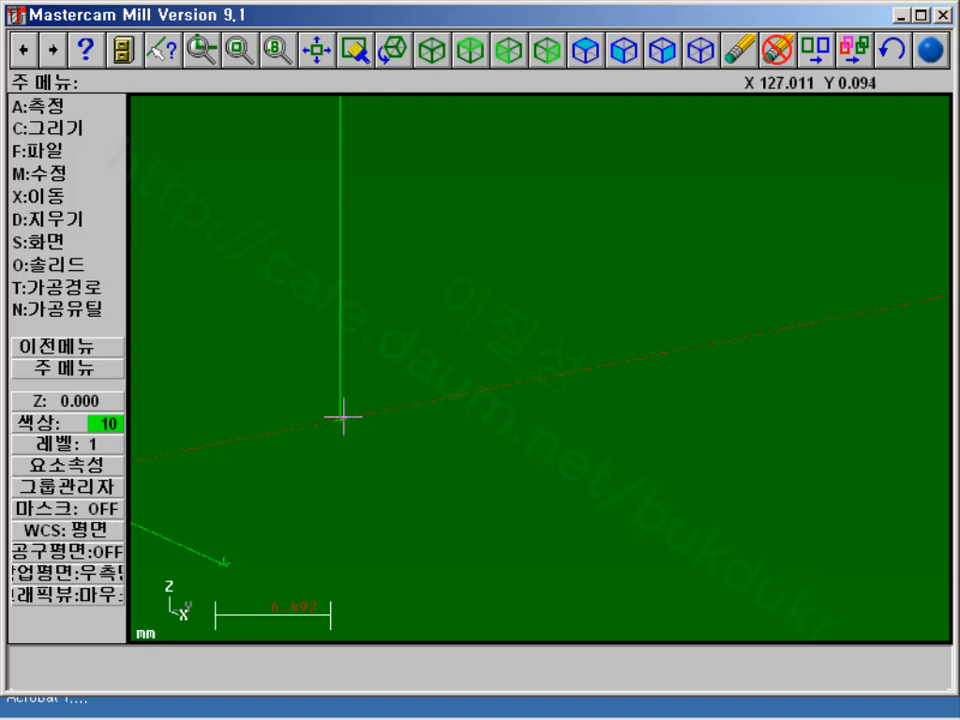
pyautogui.click(201, 47)
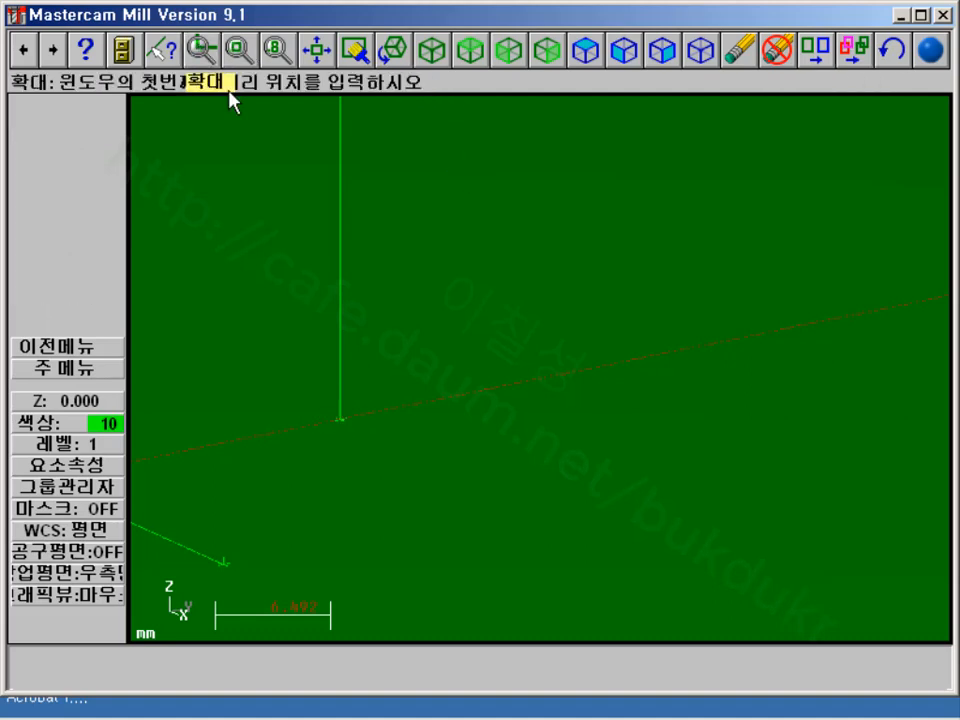
pyautogui.click(303, 371)
pyautogui.click(401, 467)
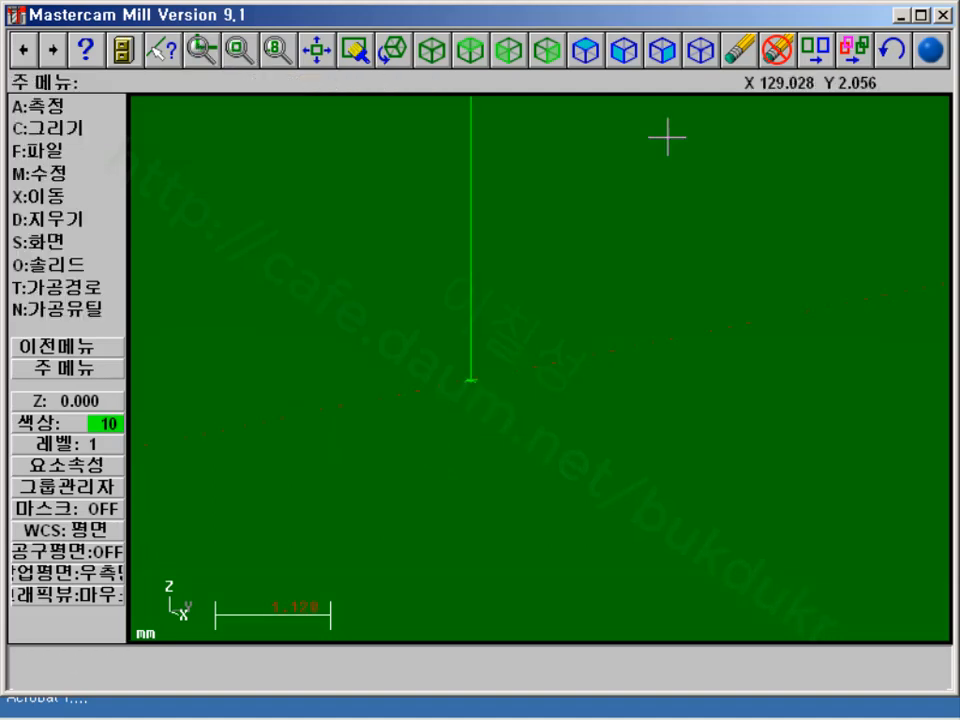
pyautogui.scroll(-6, 688, 270)
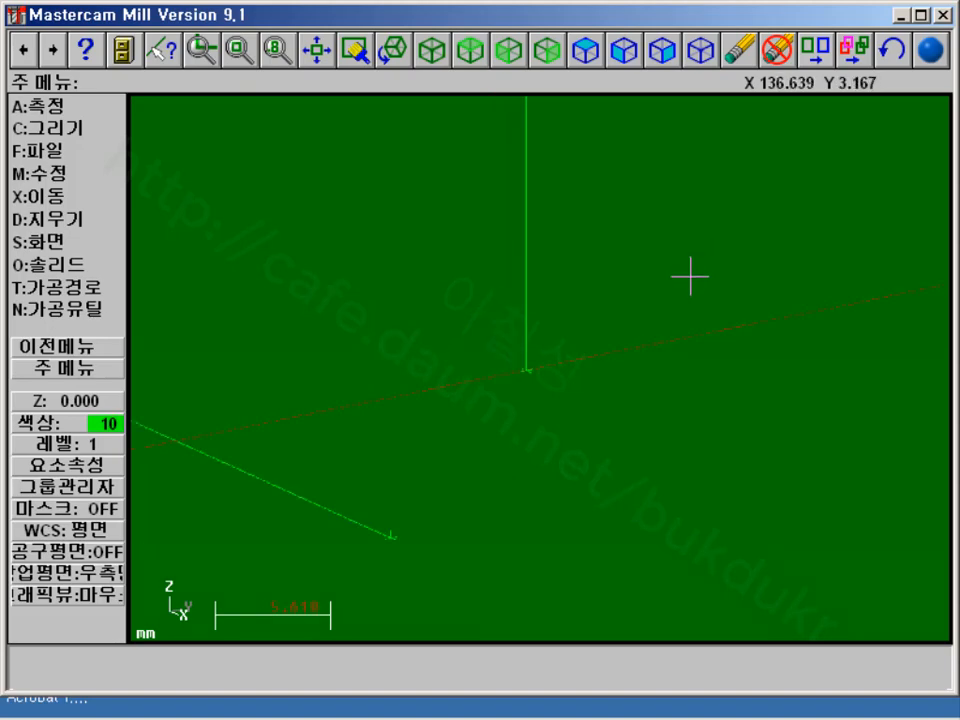
pyautogui.scroll(-2, 688, 272)
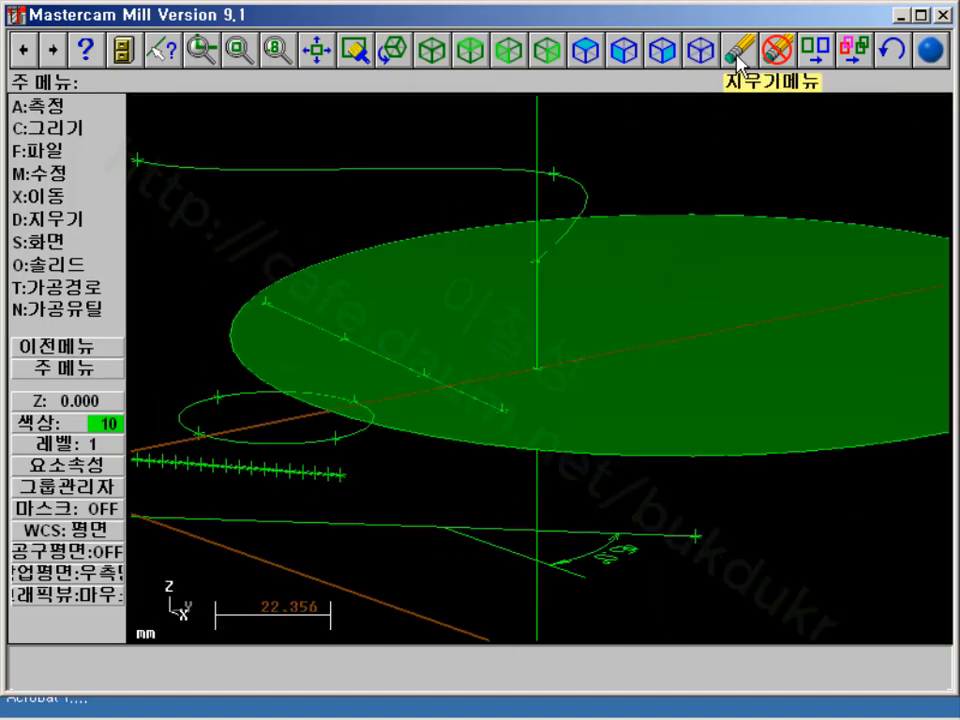
# Turn off surface shading (쉐이딩 실행) and inspect the slice point on the vertical line in wireframe
pyautogui.click(930, 48)
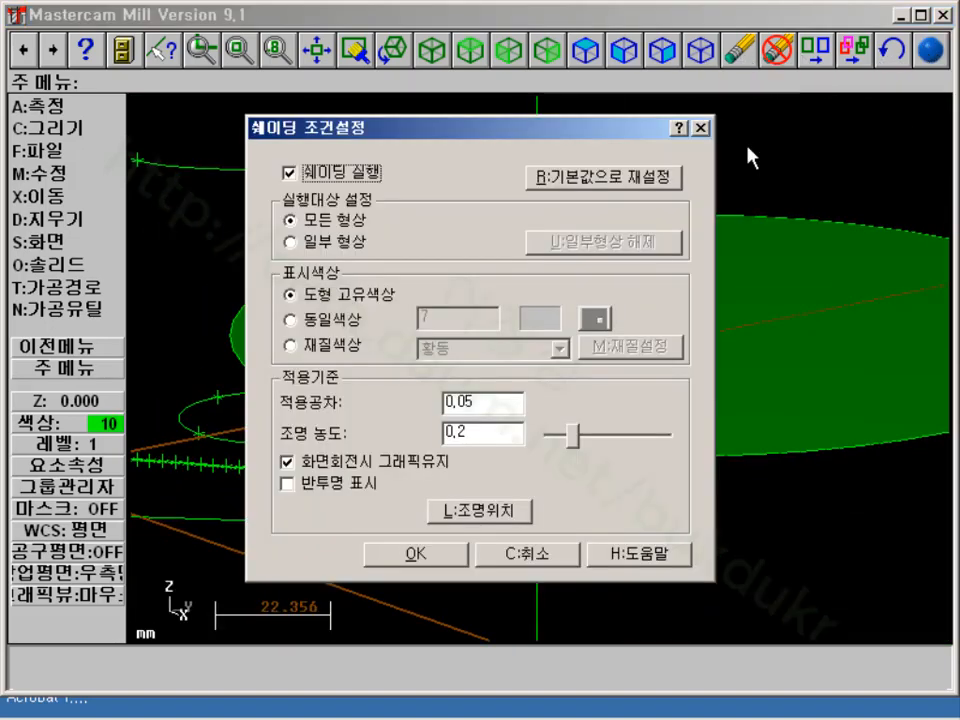
pyautogui.click(336, 177)
pyautogui.click(425, 553)
pyautogui.scroll(5, 540, 390)
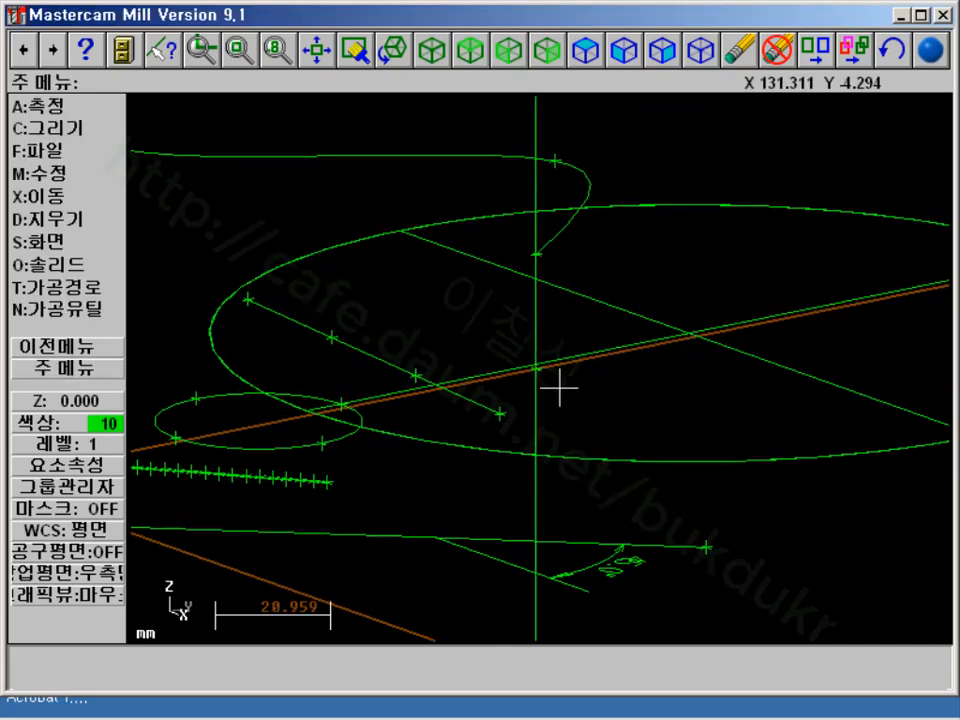
pyautogui.scroll(6, 530, 380)
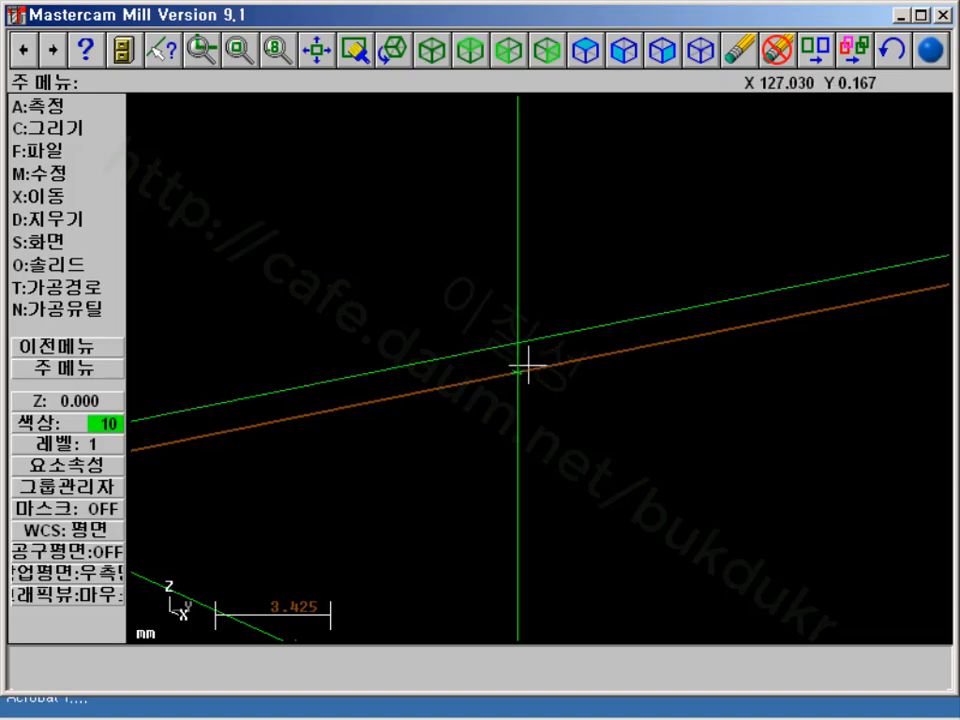
# Open the point creation functions, consult the surface projection (곡면투영) entry in the Acrobat manual, and return to Mastercam
pyautogui.click(50, 128)
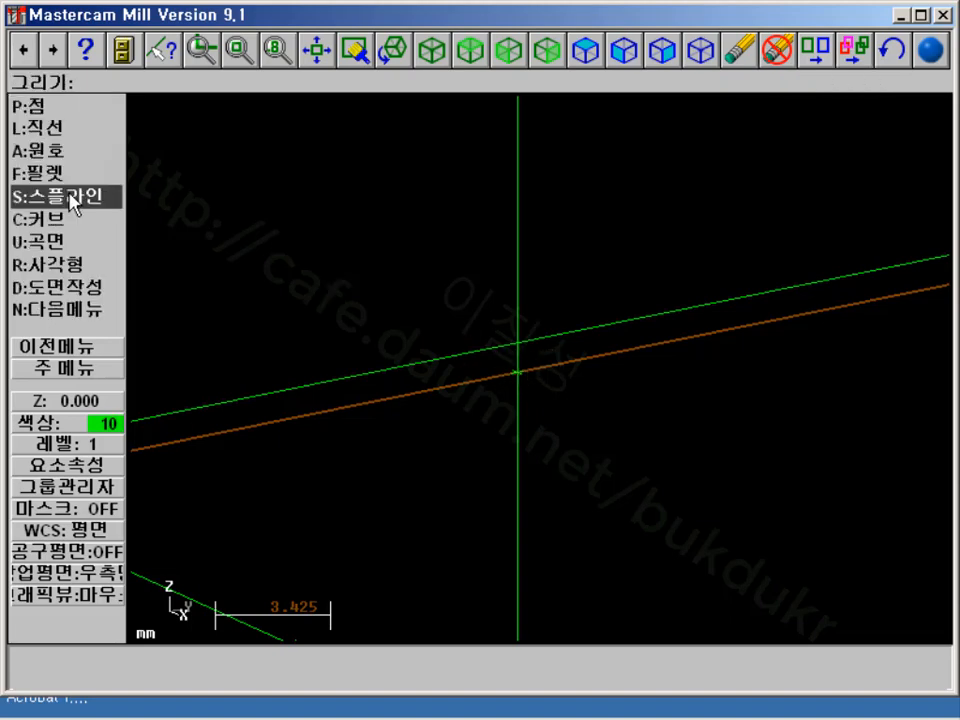
pyautogui.click(40, 105)
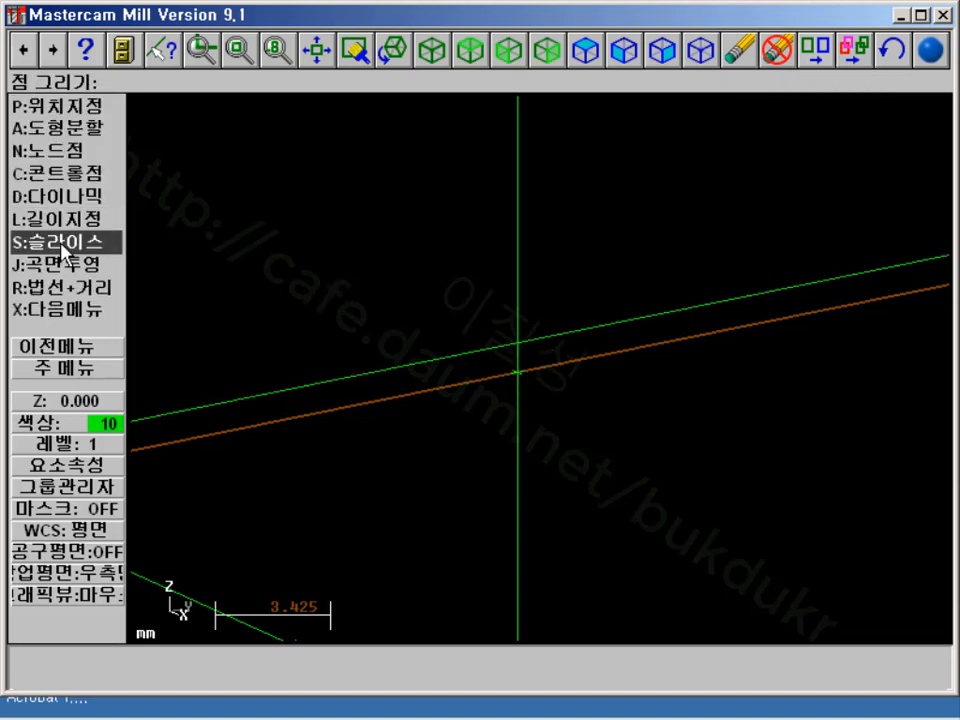
pyautogui.moveTo(258, 712)
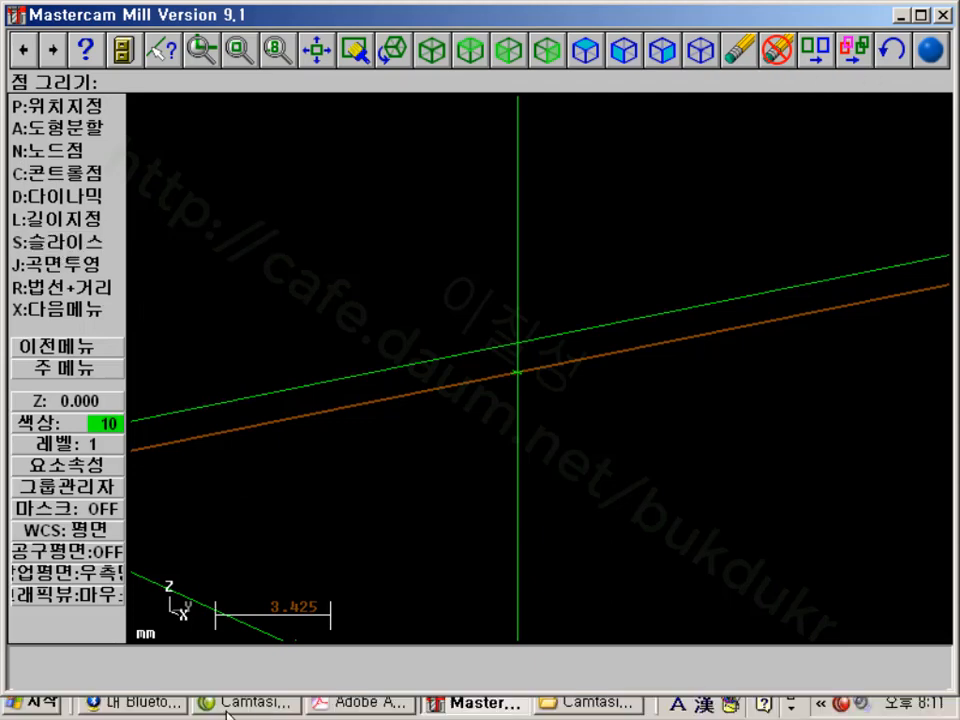
pyautogui.click(345, 706)
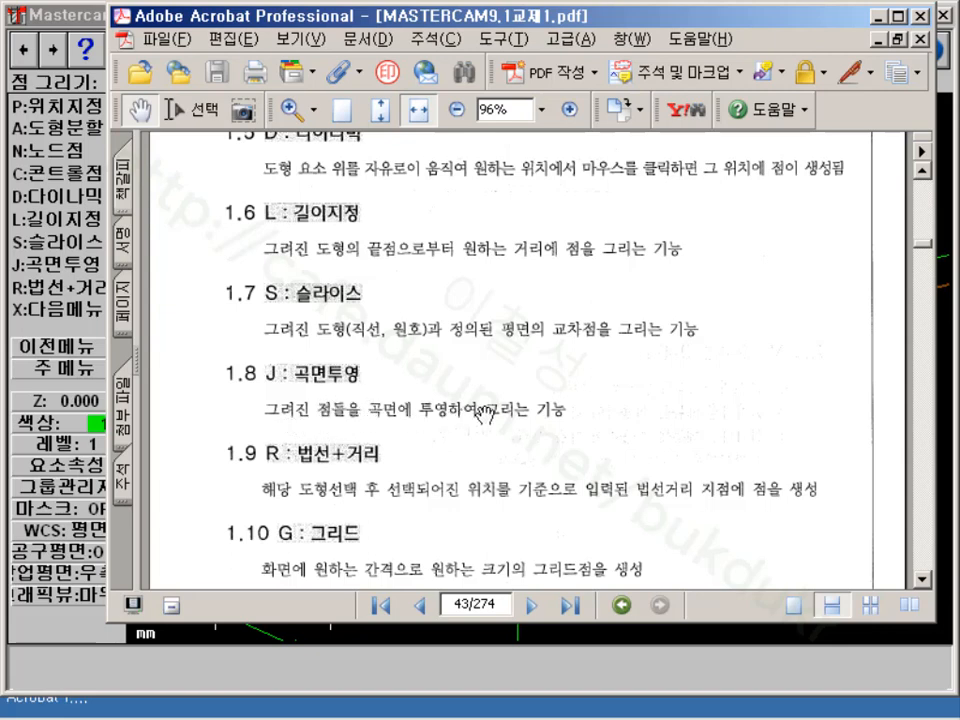
pyautogui.click(878, 18)
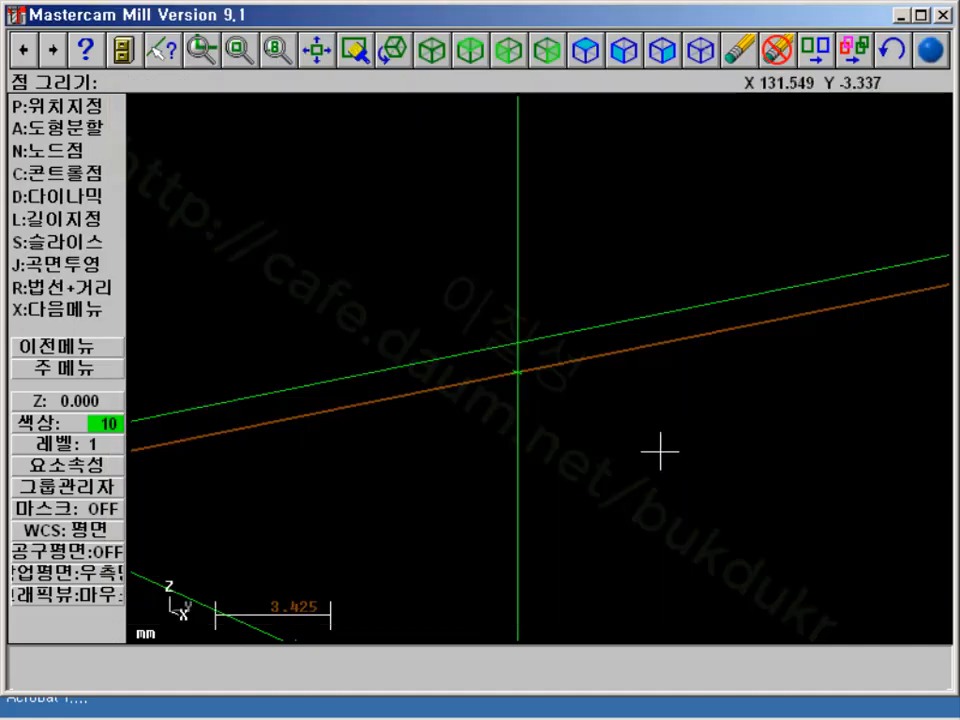
# Set the construction plane to top (평면) and take the Z depth, 66.676, from the vertical line's upper endpoint
pyautogui.scroll(-2, 560, 290)
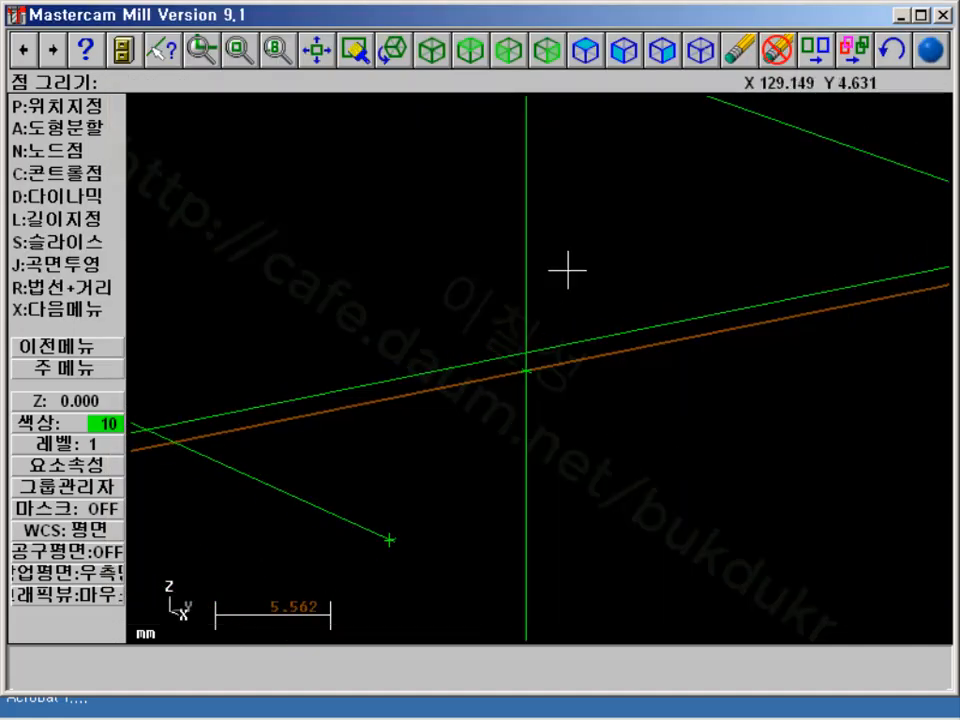
pyautogui.click(316, 48)
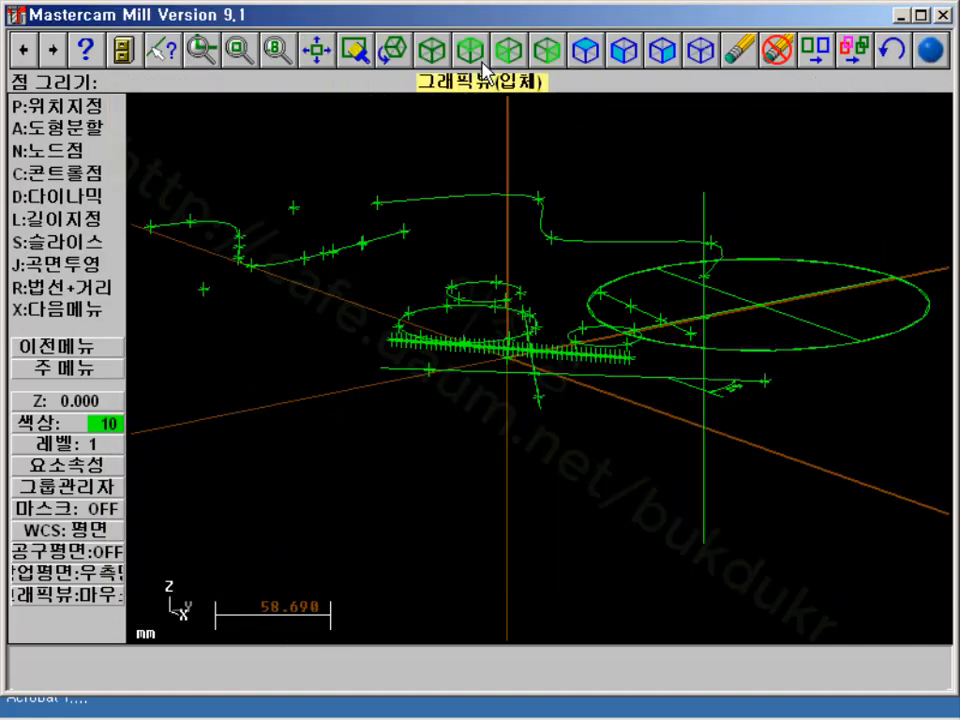
pyautogui.click(393, 50)
pyautogui.click(564, 461)
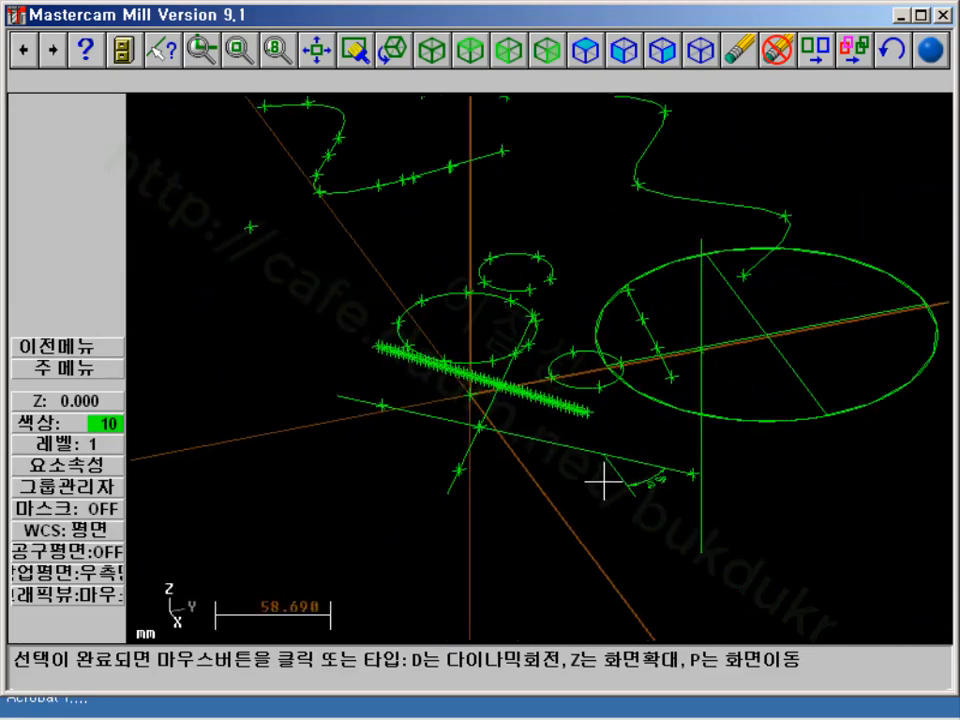
pyautogui.click(669, 373)
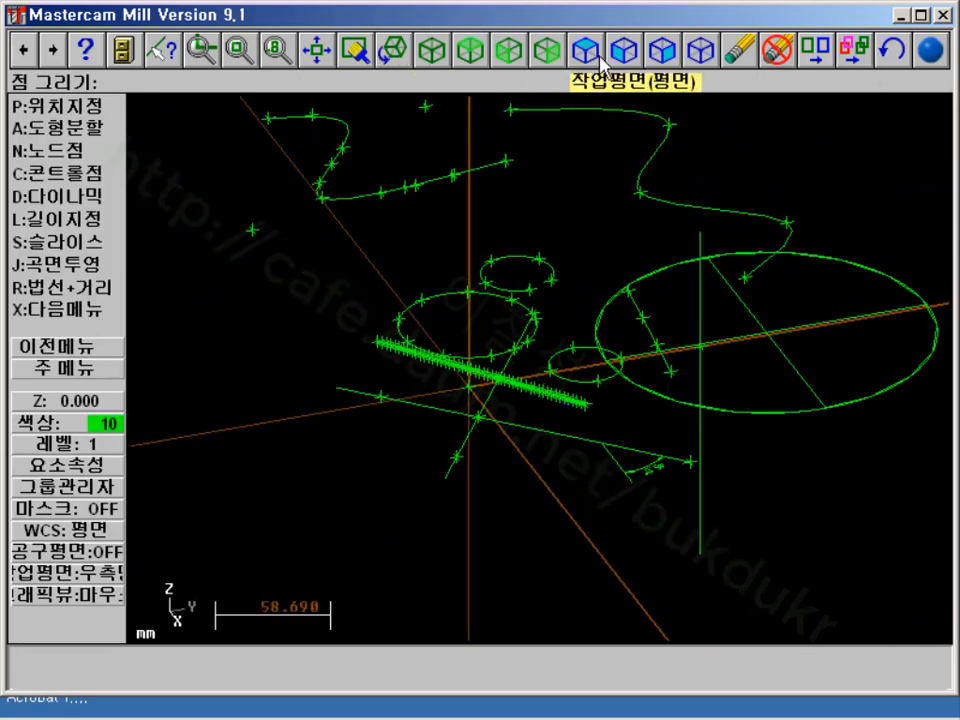
pyautogui.click(433, 47)
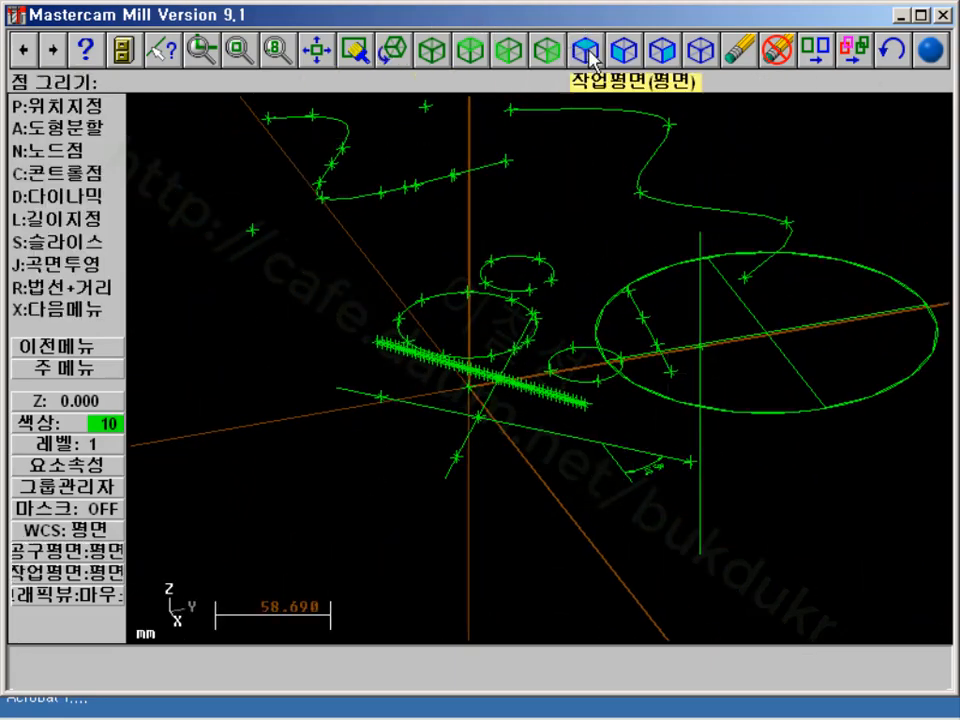
pyautogui.click(104, 402)
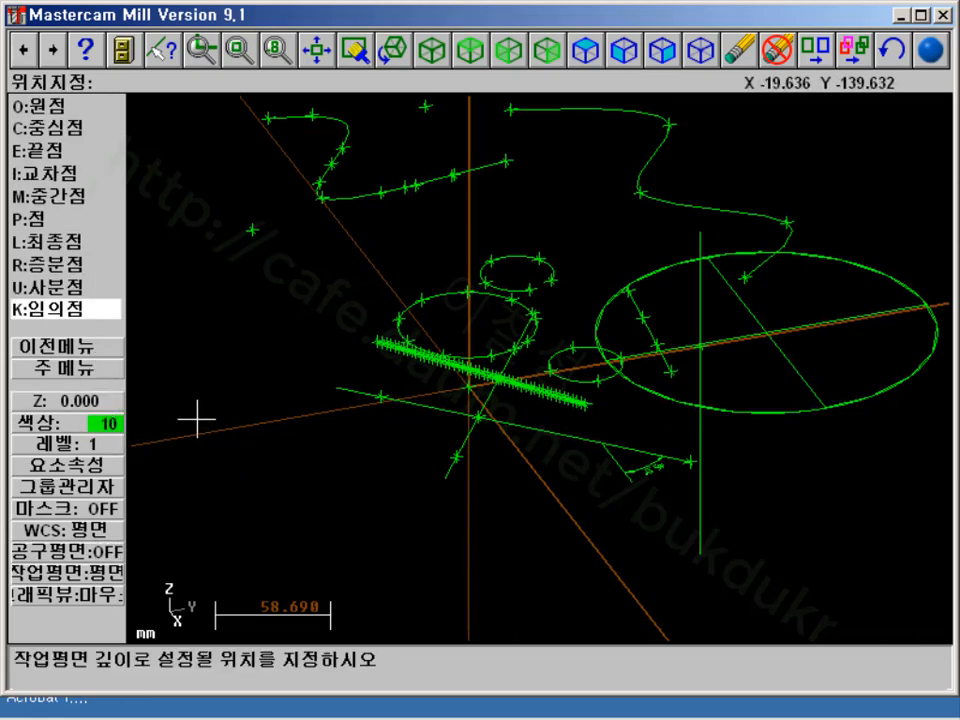
pyautogui.click(699, 232)
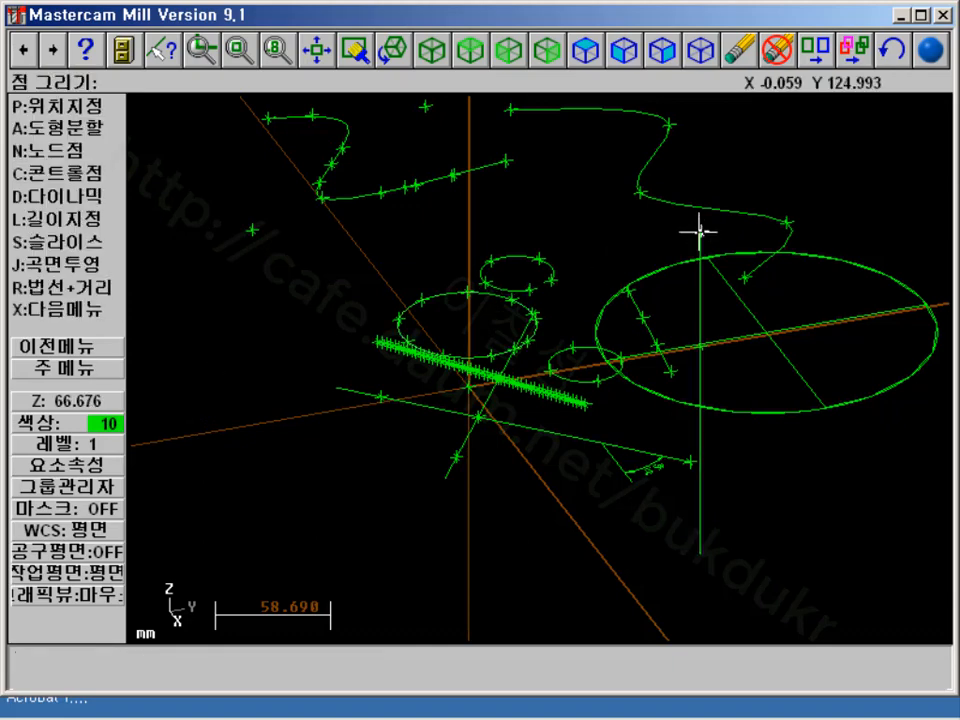
pyautogui.click(78, 370)
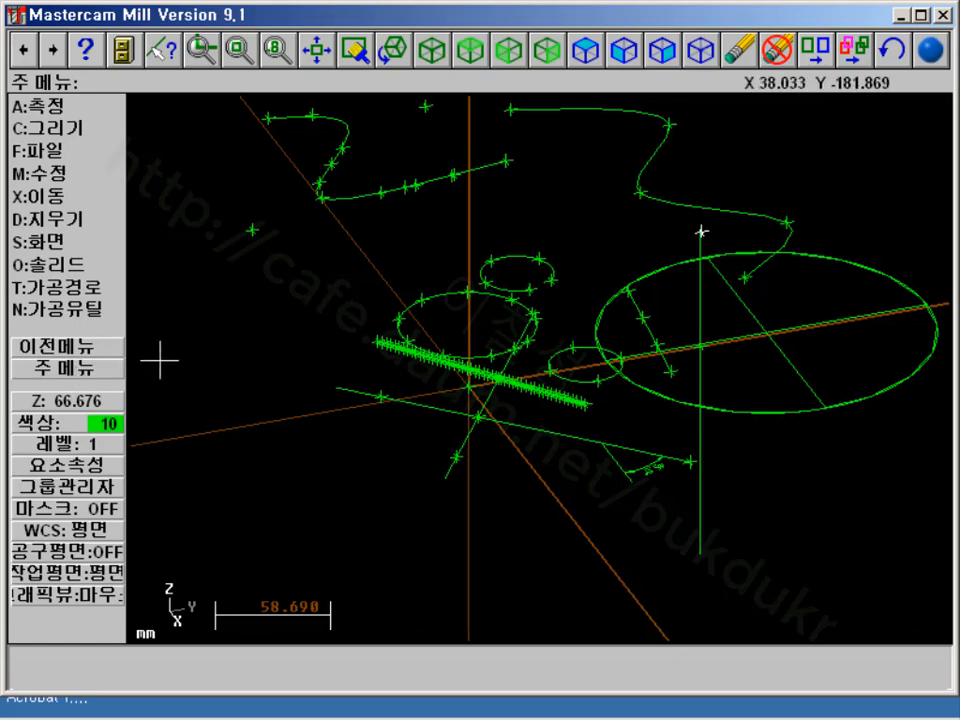
# In the top view, create four points by position (위치지정) spread around the inside of the large circle
pyautogui.click(482, 48)
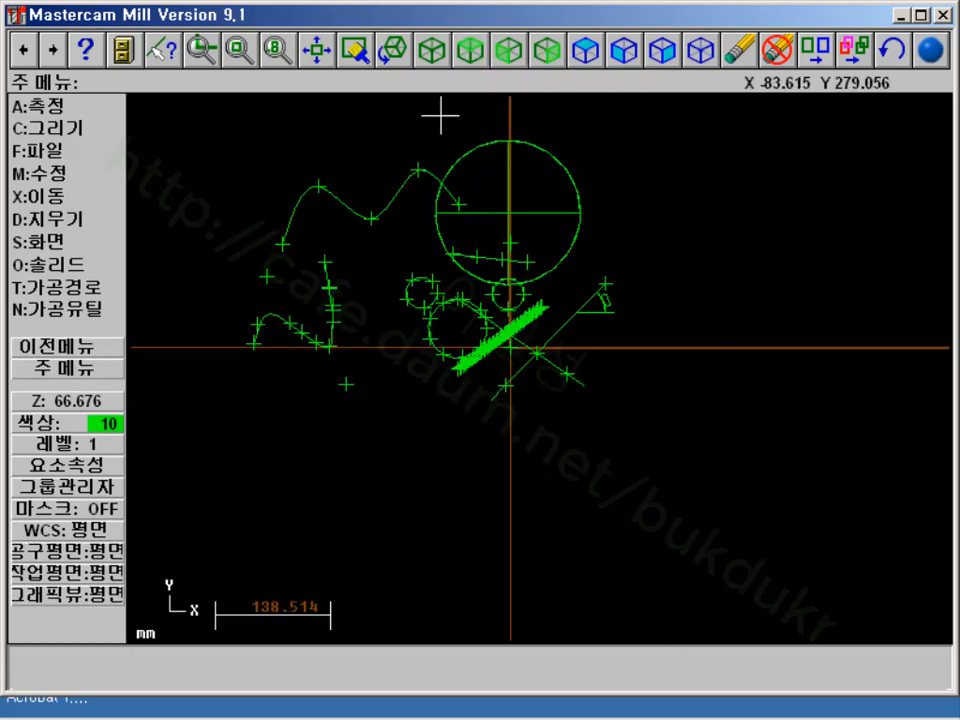
pyautogui.click(68, 129)
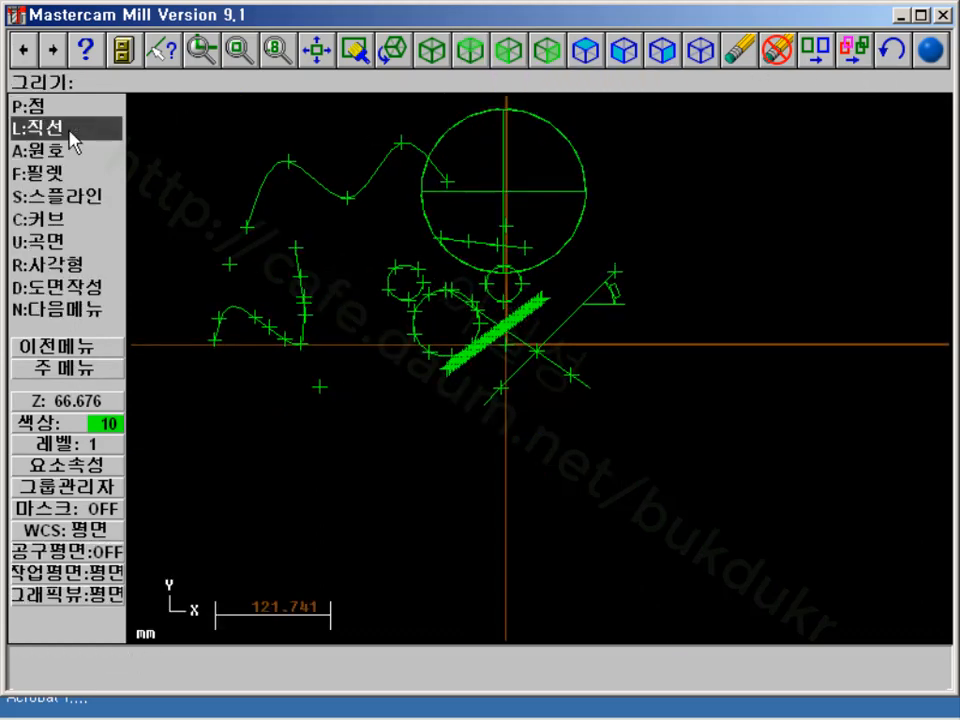
pyautogui.click(47, 103)
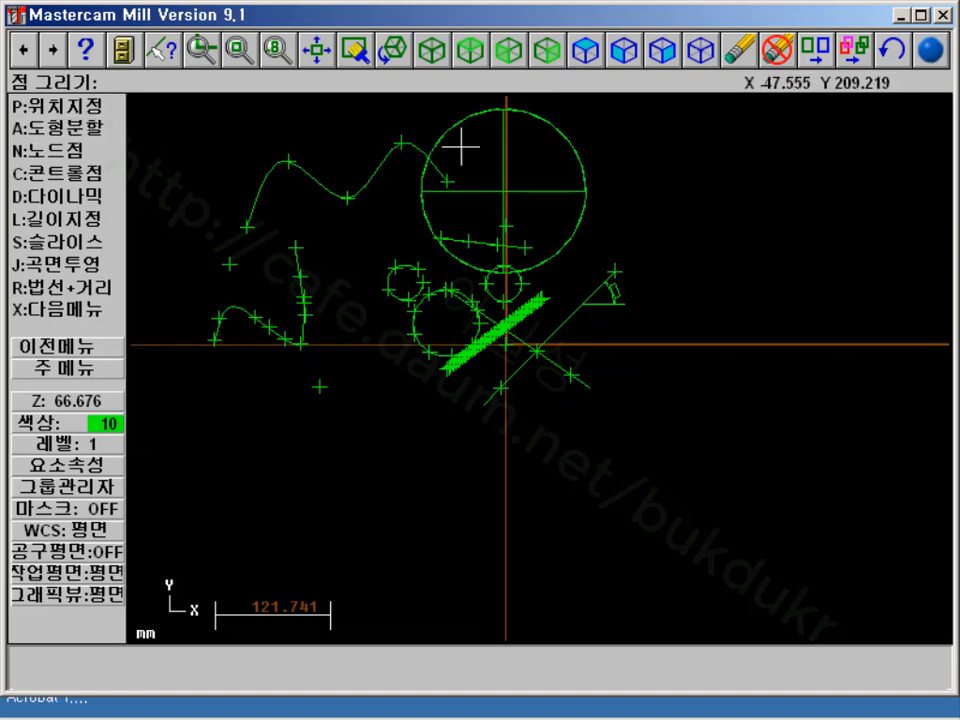
pyautogui.click(87, 105)
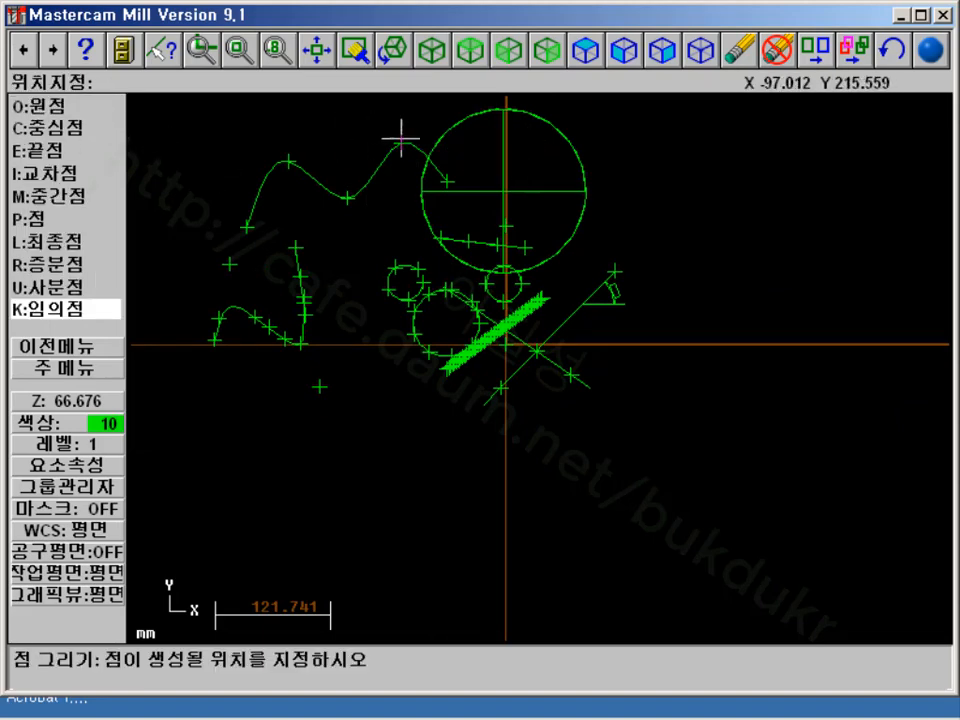
pyautogui.click(463, 147)
pyautogui.click(530, 147)
pyautogui.click(545, 222)
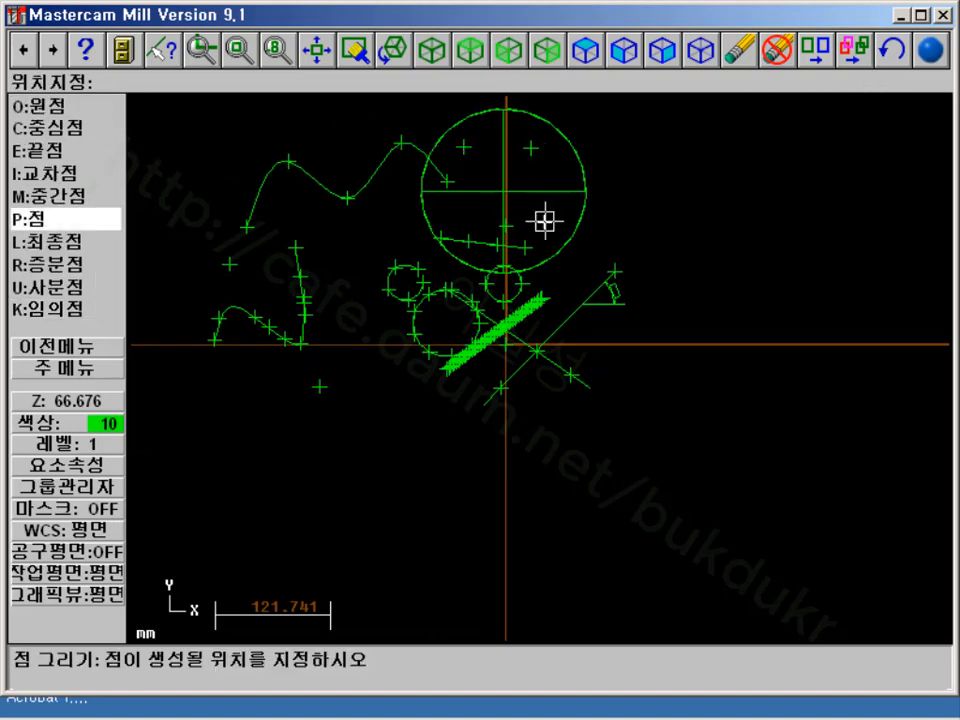
pyautogui.click(478, 212)
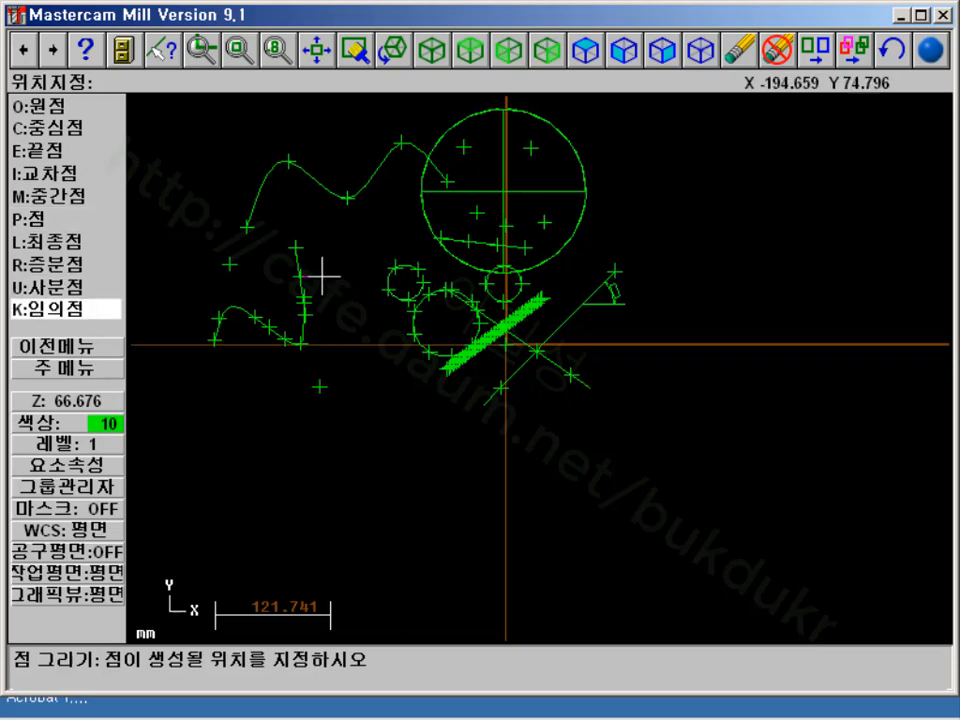
pyautogui.click(83, 368)
# Inspect the four new points from an isometric and a side view to compare their height with the circular surface
pyautogui.click(431, 48)
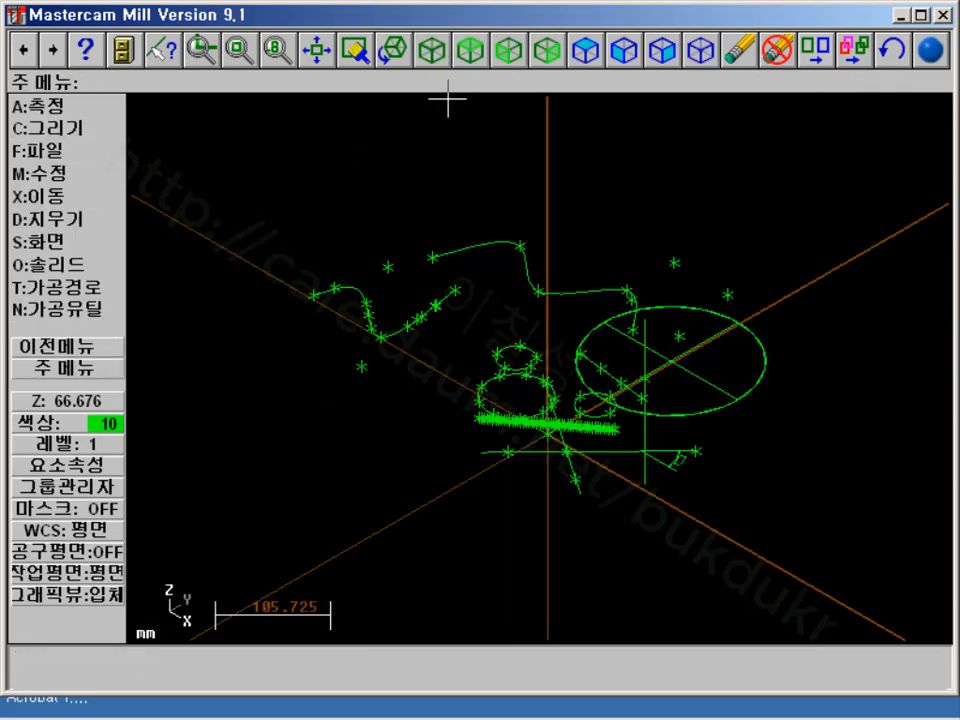
pyautogui.click(203, 50)
pyautogui.click(566, 214)
pyautogui.click(818, 464)
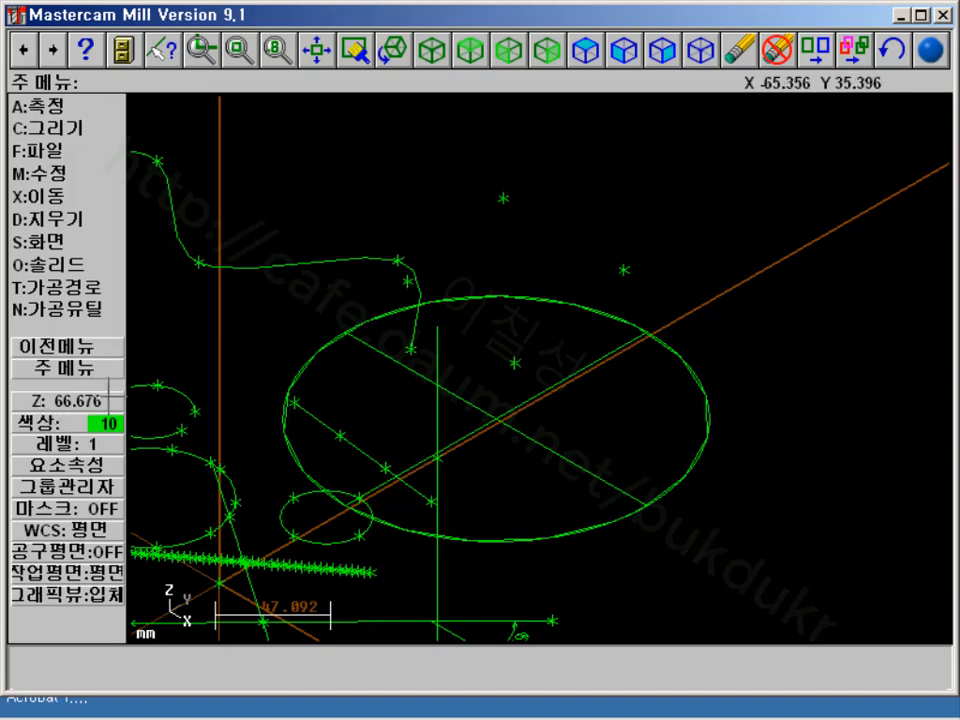
pyautogui.click(392, 50)
pyautogui.click(484, 449)
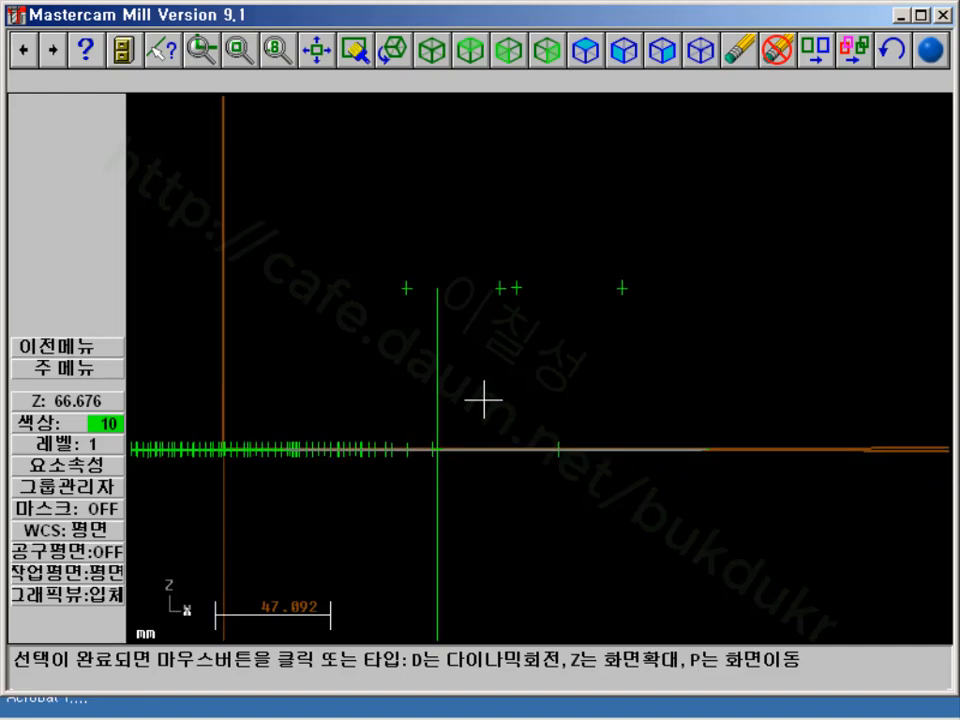
pyautogui.click(484, 400)
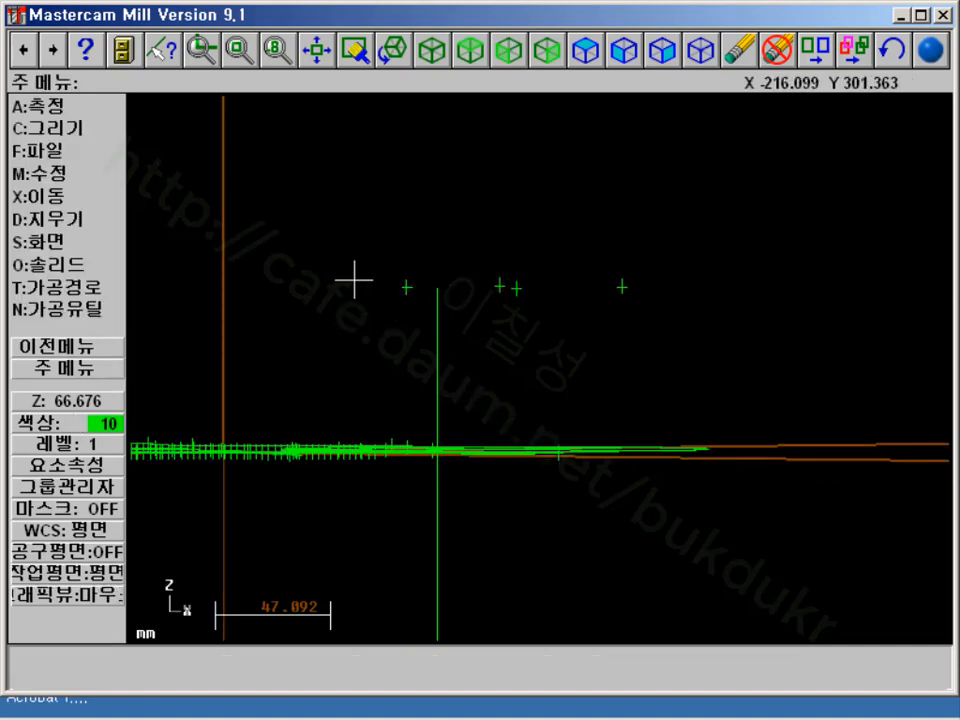
# Start the surface projection (곡면투영) point function and select the large circular surface as the target surface
pyautogui.click(471, 50)
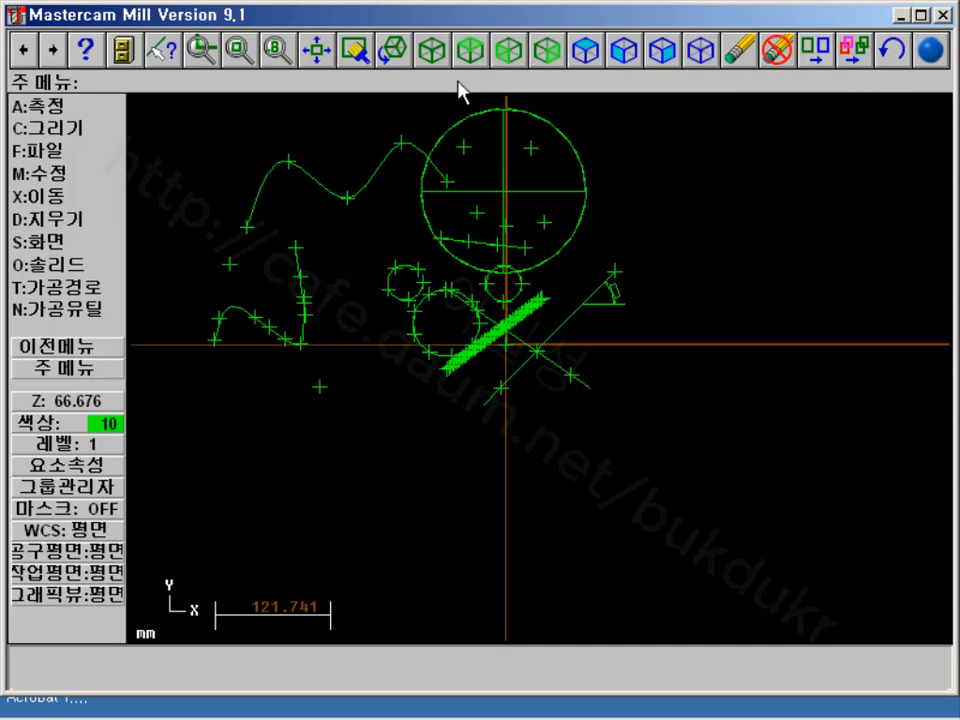
pyautogui.click(432, 50)
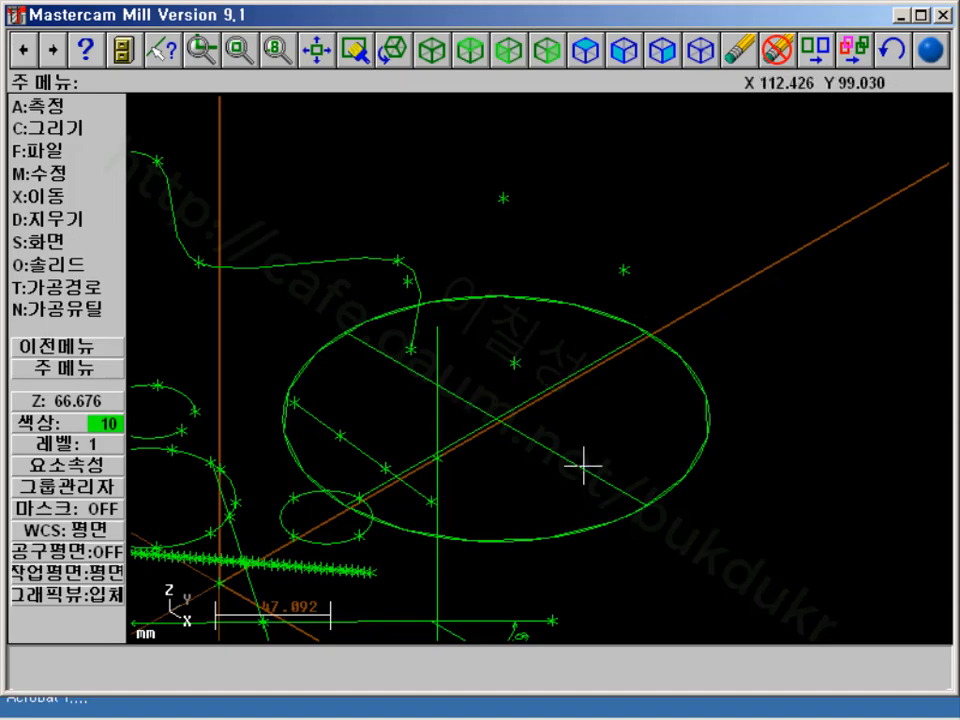
pyautogui.click(391, 47)
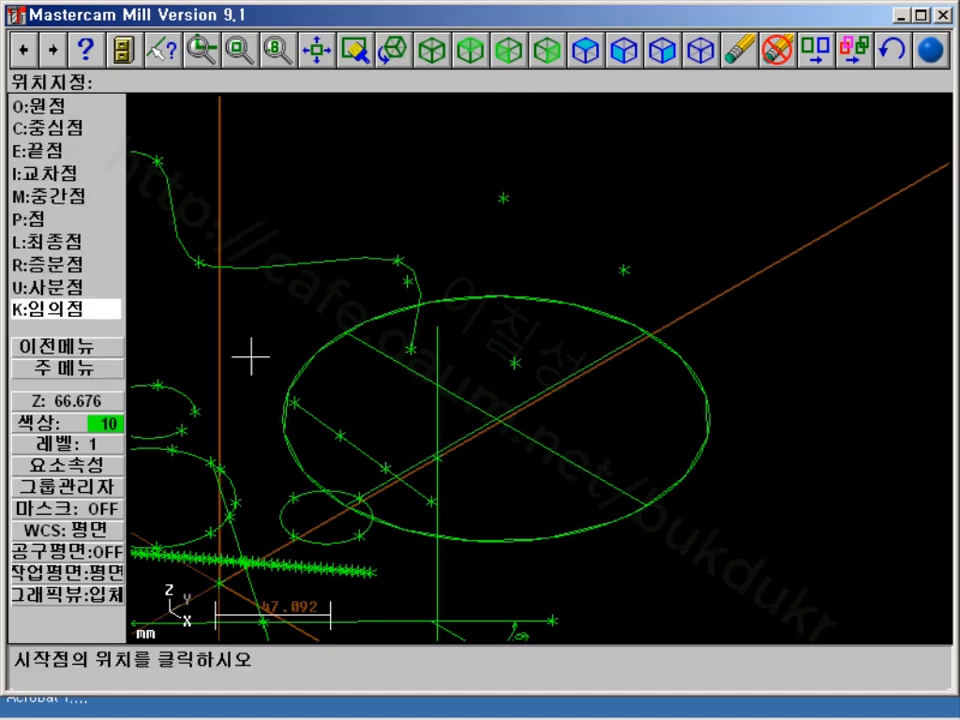
pyautogui.click(293, 402)
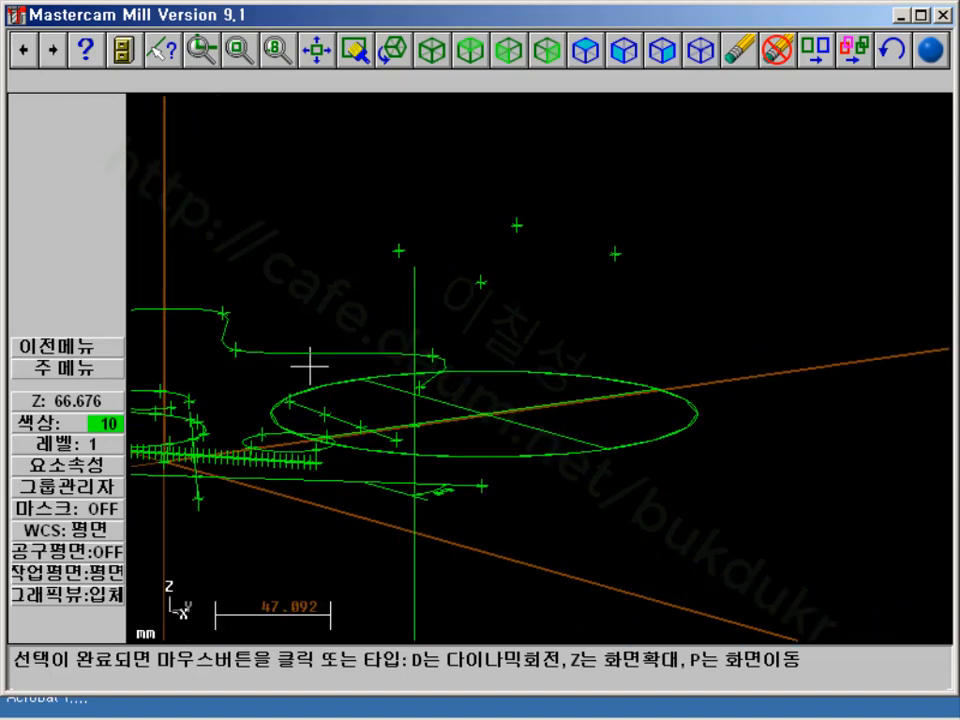
pyautogui.click(316, 363)
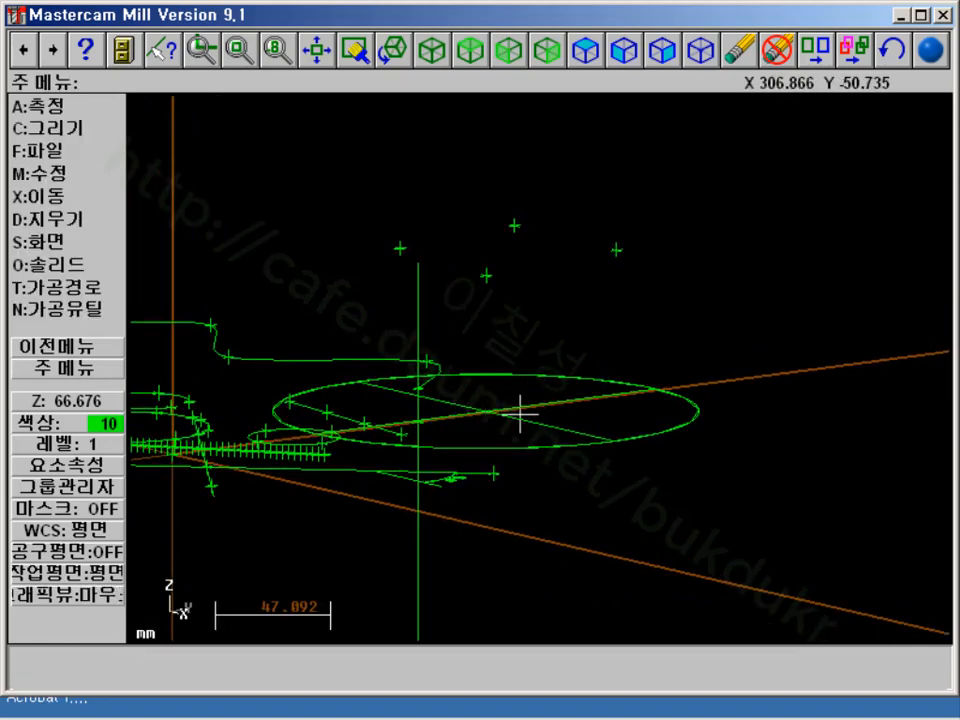
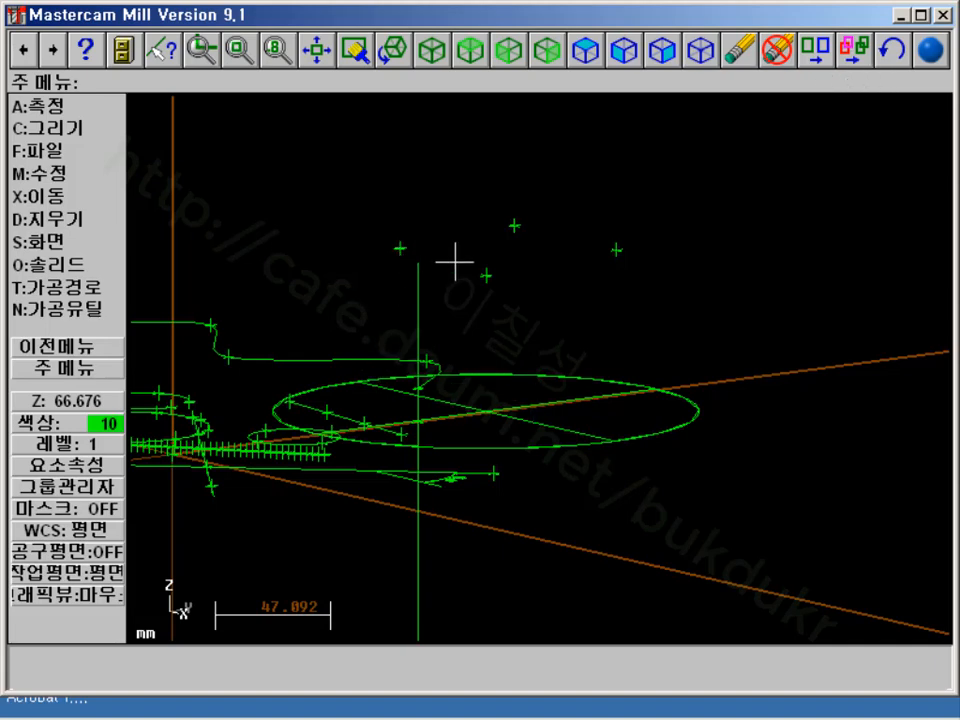
pyautogui.click(40, 130)
pyautogui.click(30, 105)
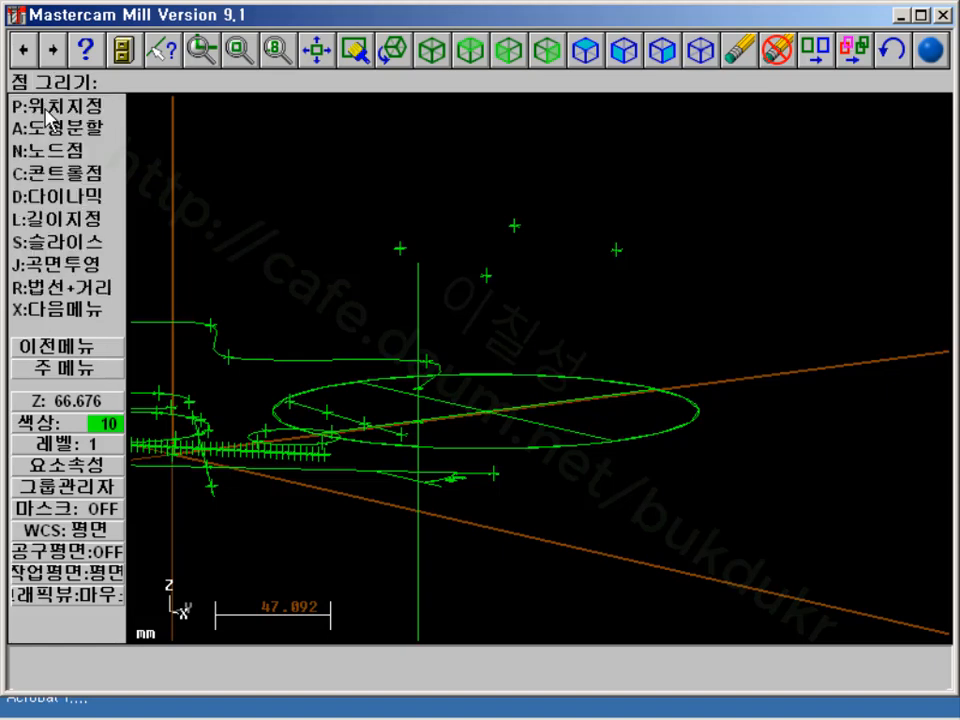
pyautogui.click(90, 268)
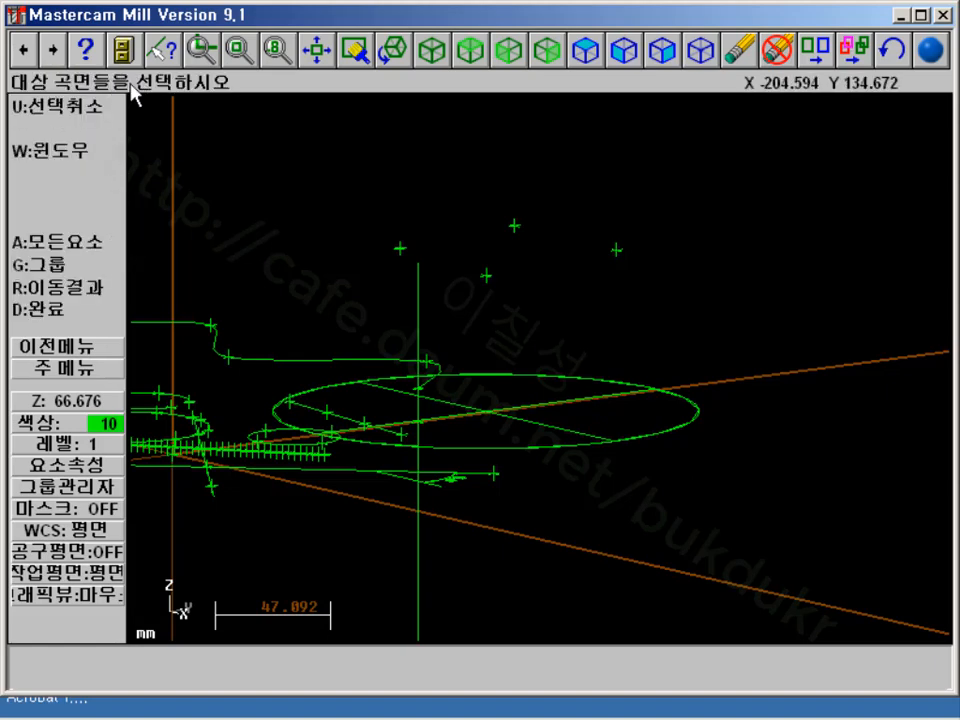
pyautogui.click(557, 372)
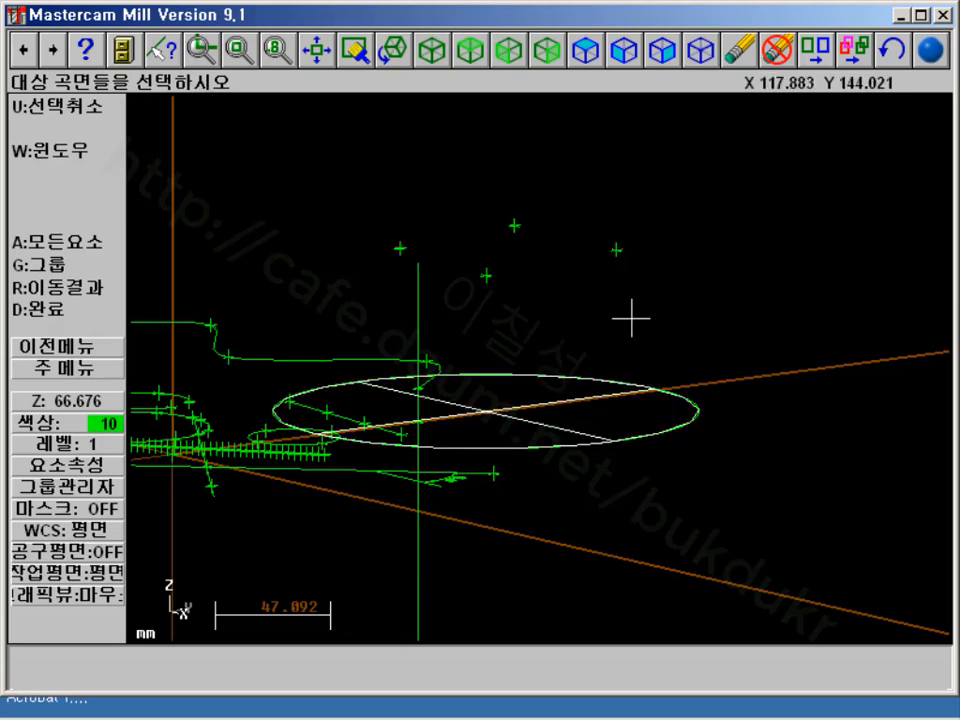
pyautogui.click(50, 309)
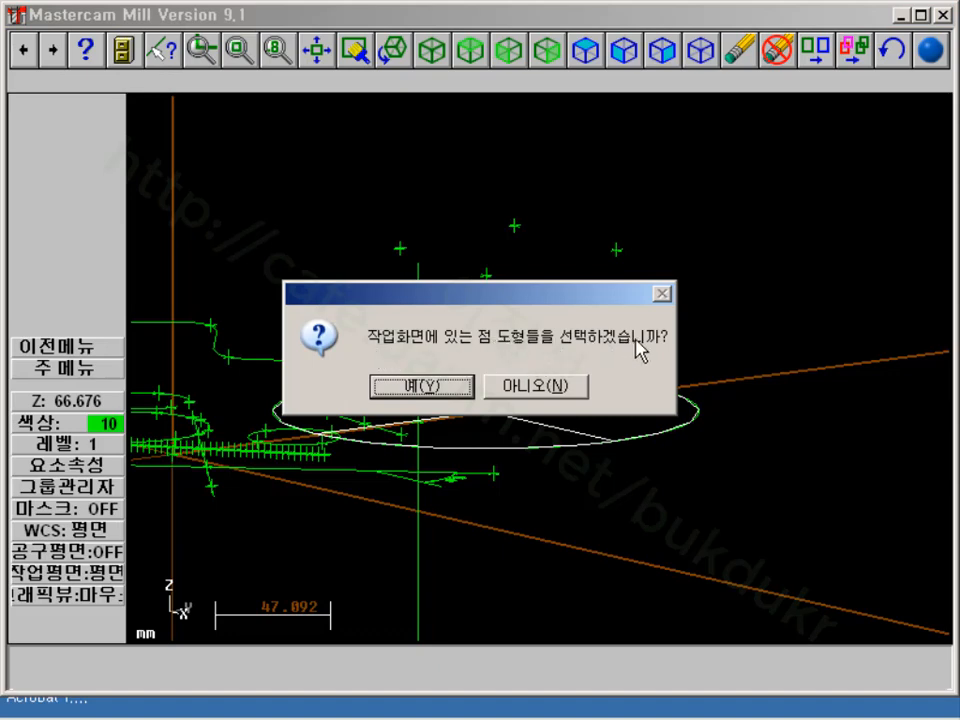
# Choose the four existing points above the circle and project them onto the surface along the construction plane, creating points
pyautogui.click(450, 388)
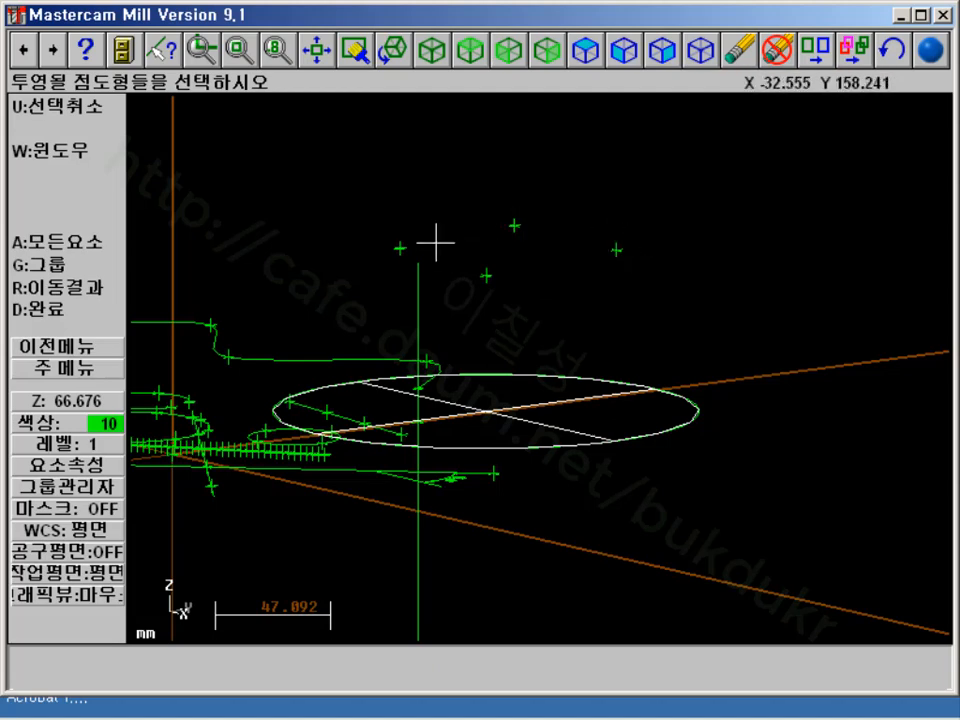
pyautogui.click(68, 311)
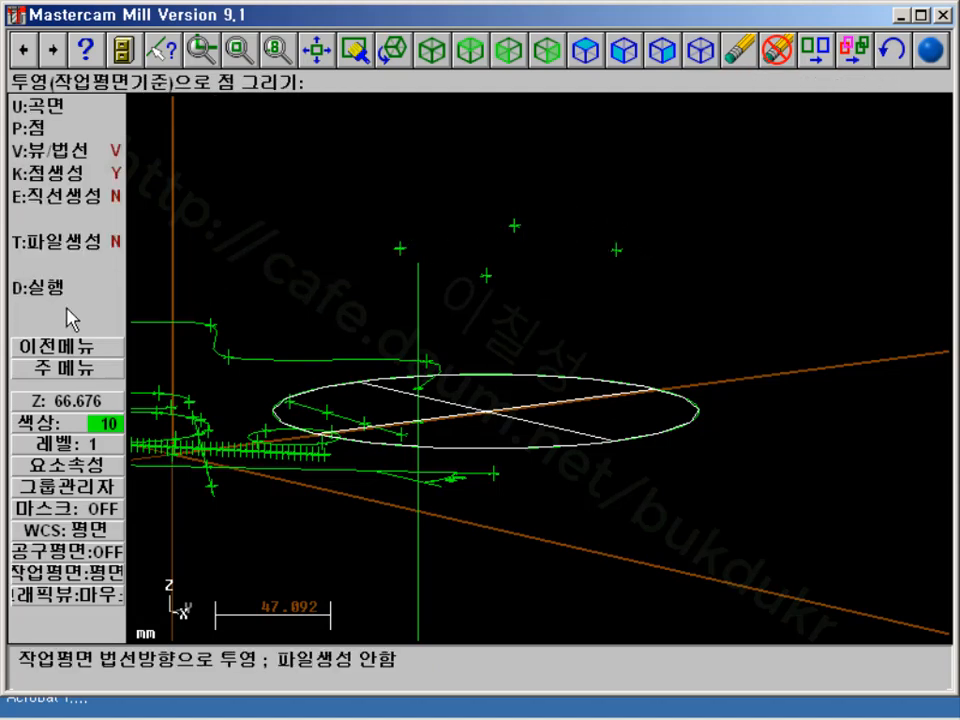
pyautogui.click(68, 290)
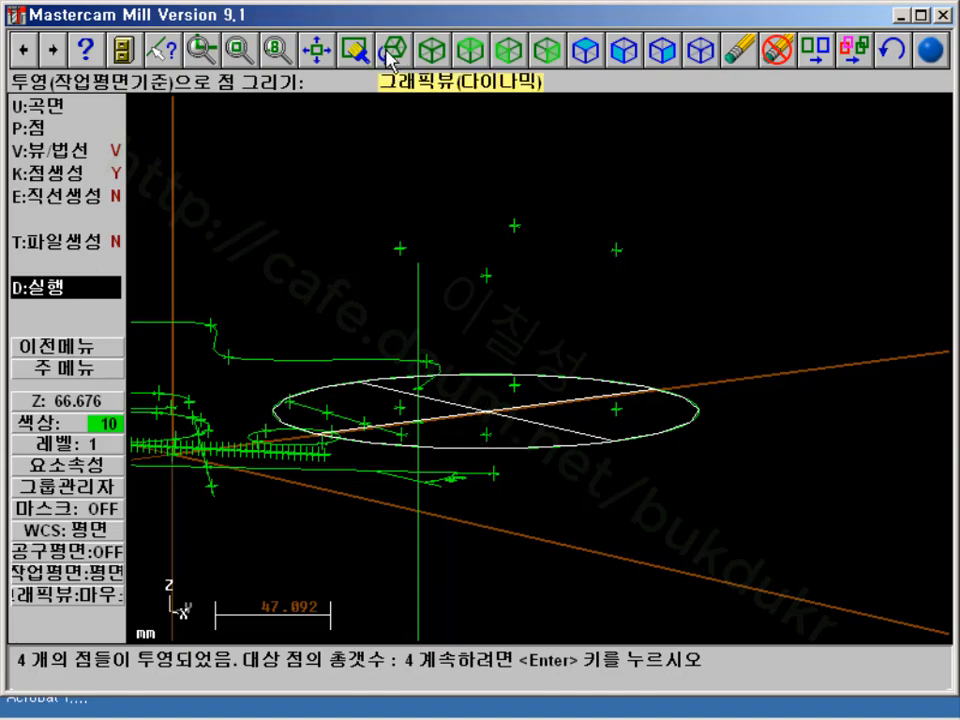
pyautogui.press('Return')
pyautogui.click(486, 276)
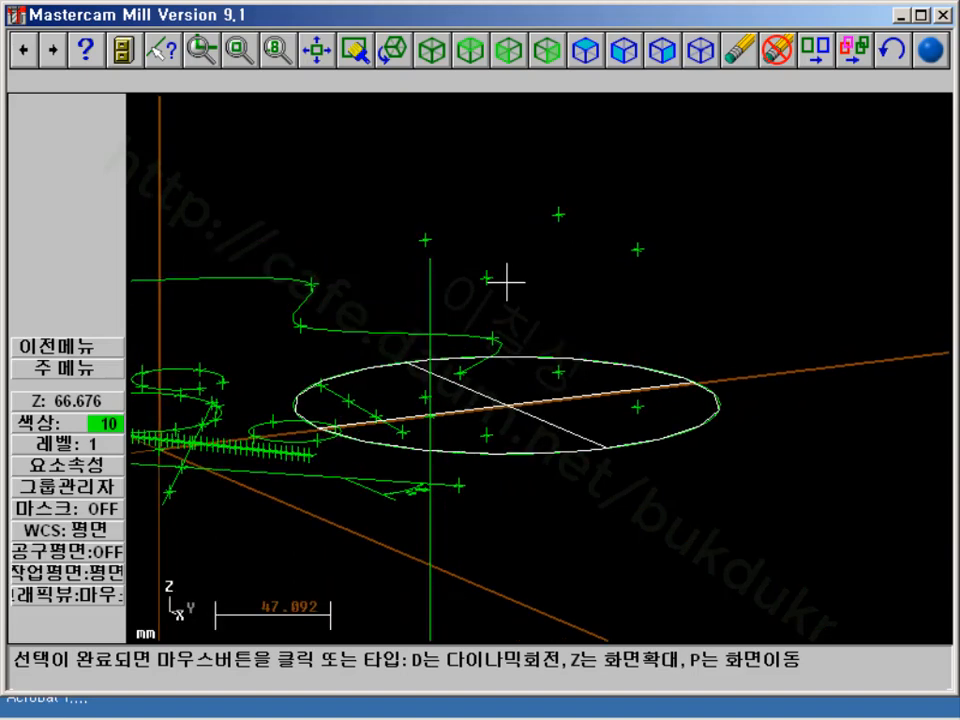
pyautogui.click(510, 282)
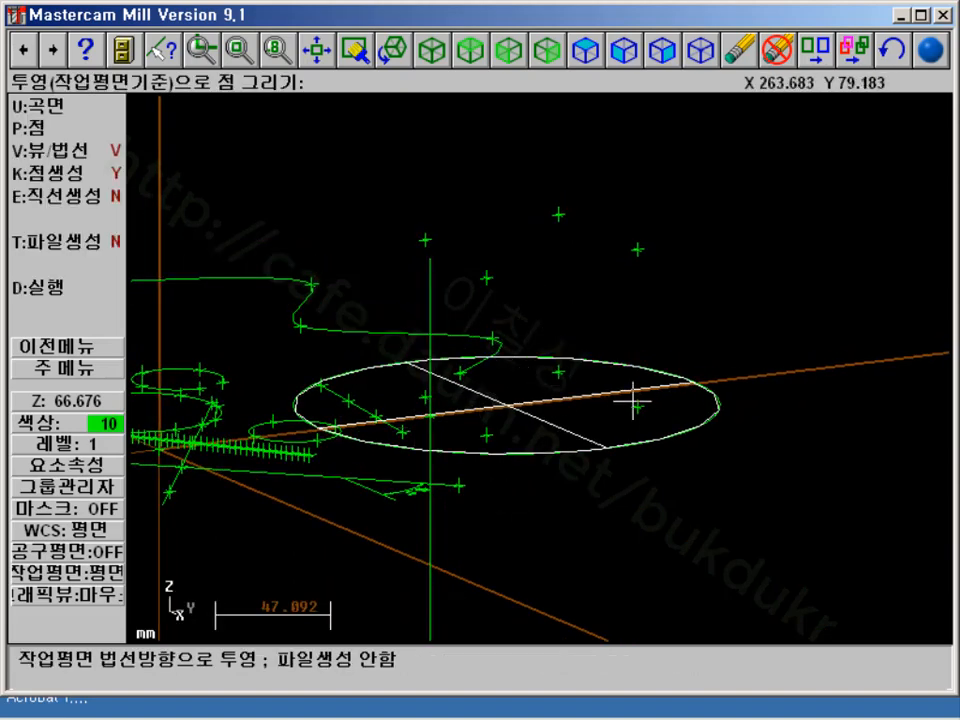
# Consult the normal + distance (법선+거리) entry in the Acrobat manual and return to Mastercam
pyautogui.moveTo(317, 707)
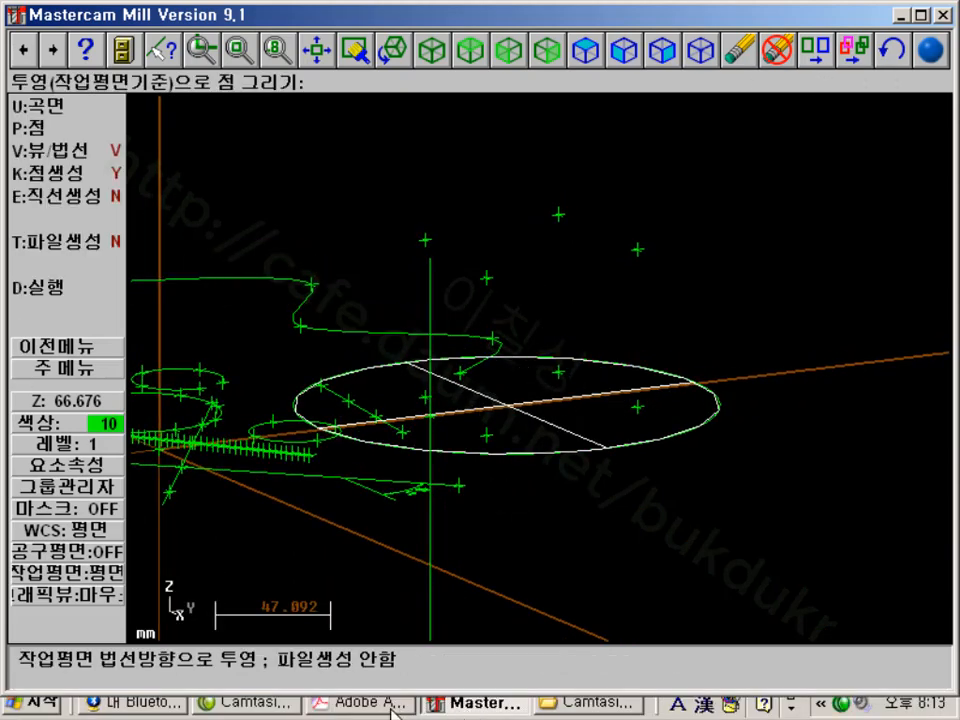
pyautogui.click(350, 703)
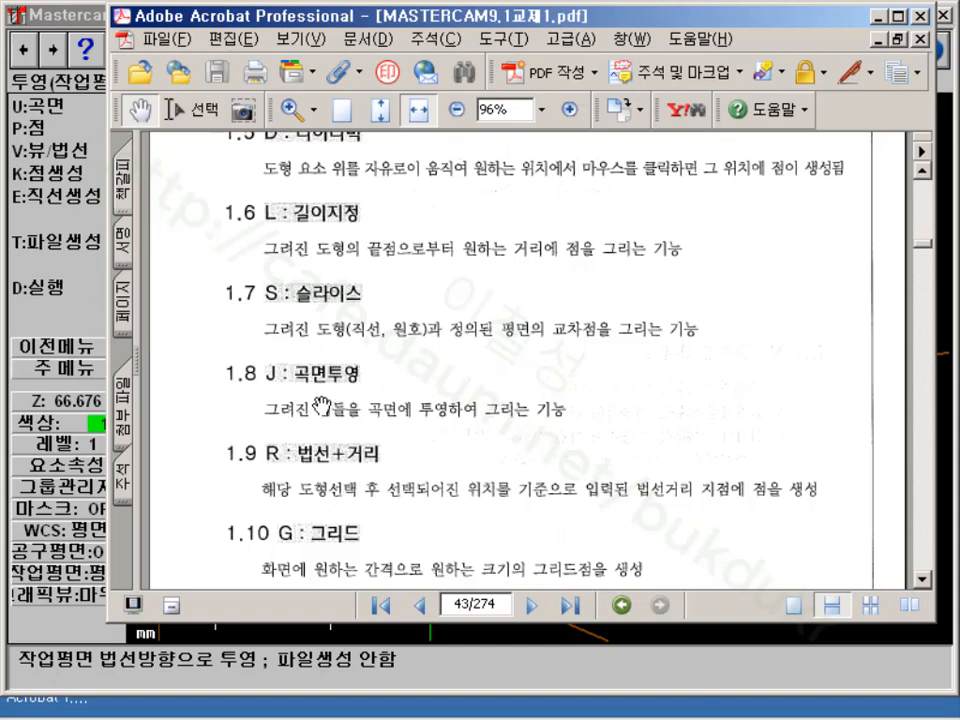
pyautogui.scroll(-3, 350, 437)
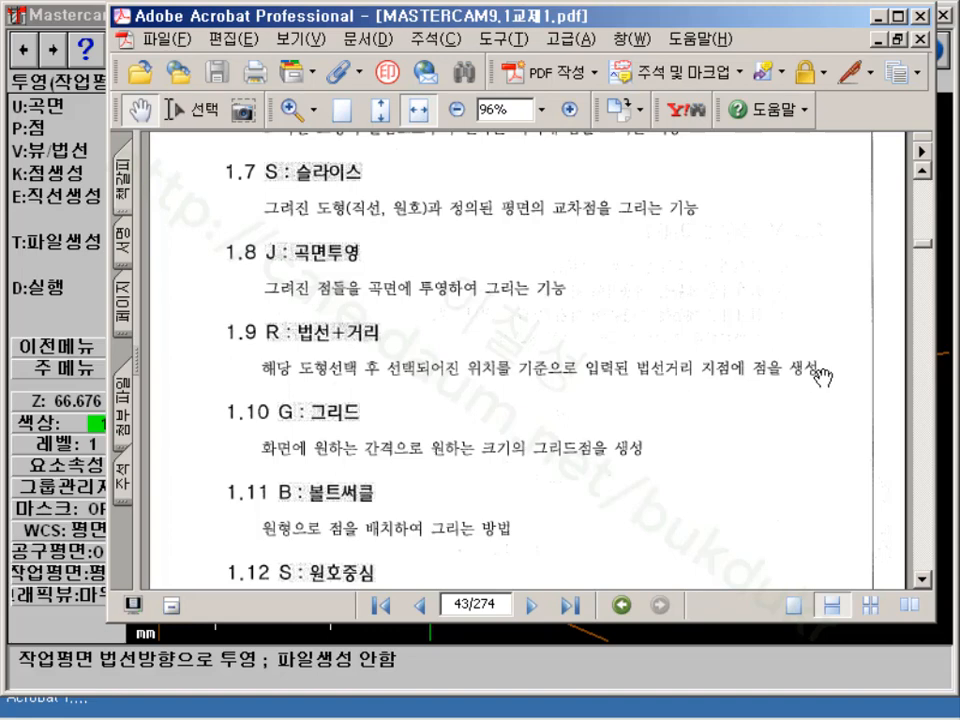
pyautogui.click(878, 17)
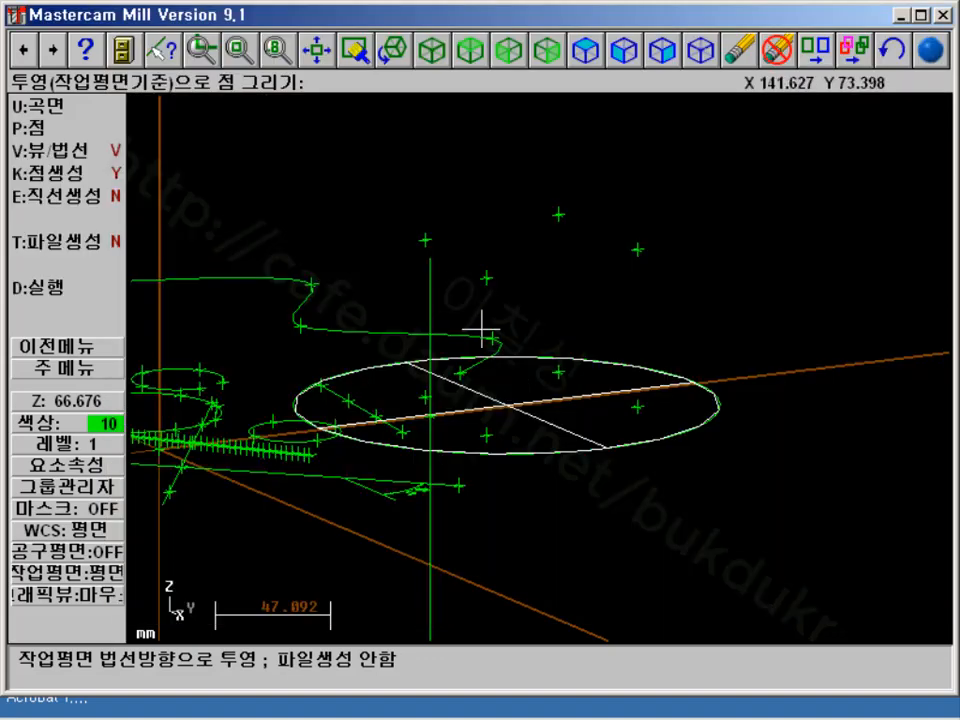
# Set the construction plane to top (평면) and take the Z depth, 0.000, from a point on the large wavy spline
pyautogui.click(392, 47)
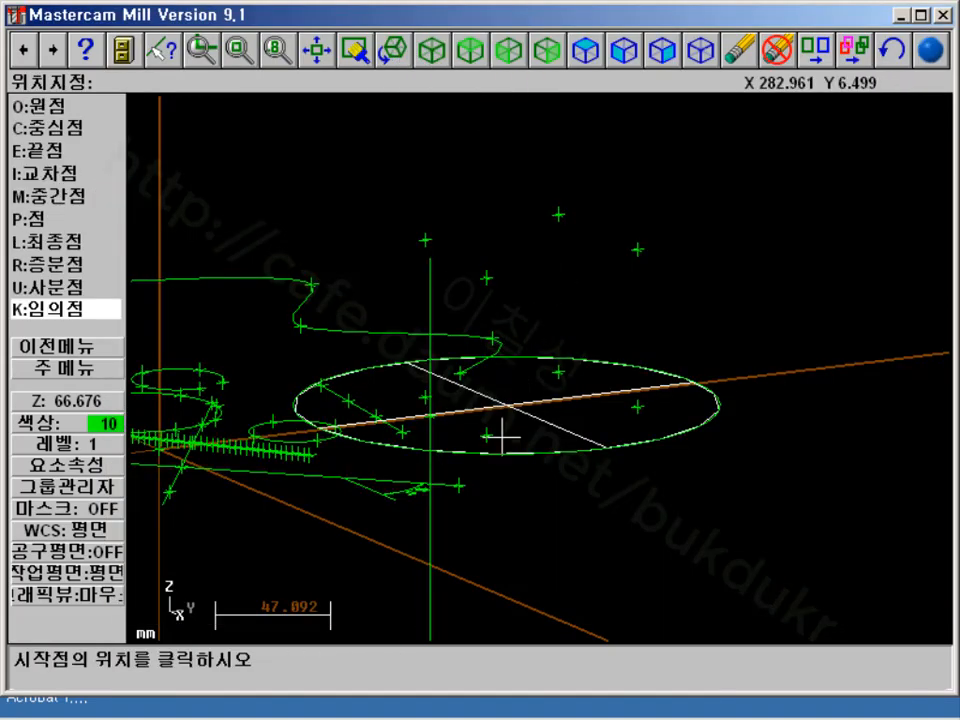
pyautogui.click(487, 437)
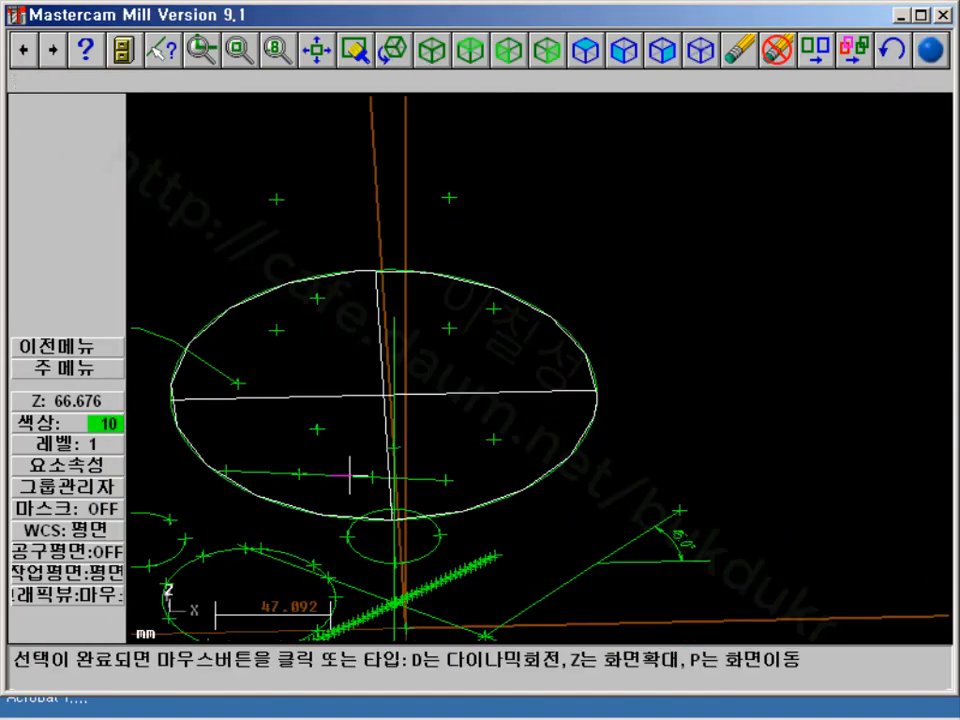
pyautogui.click(230, 468)
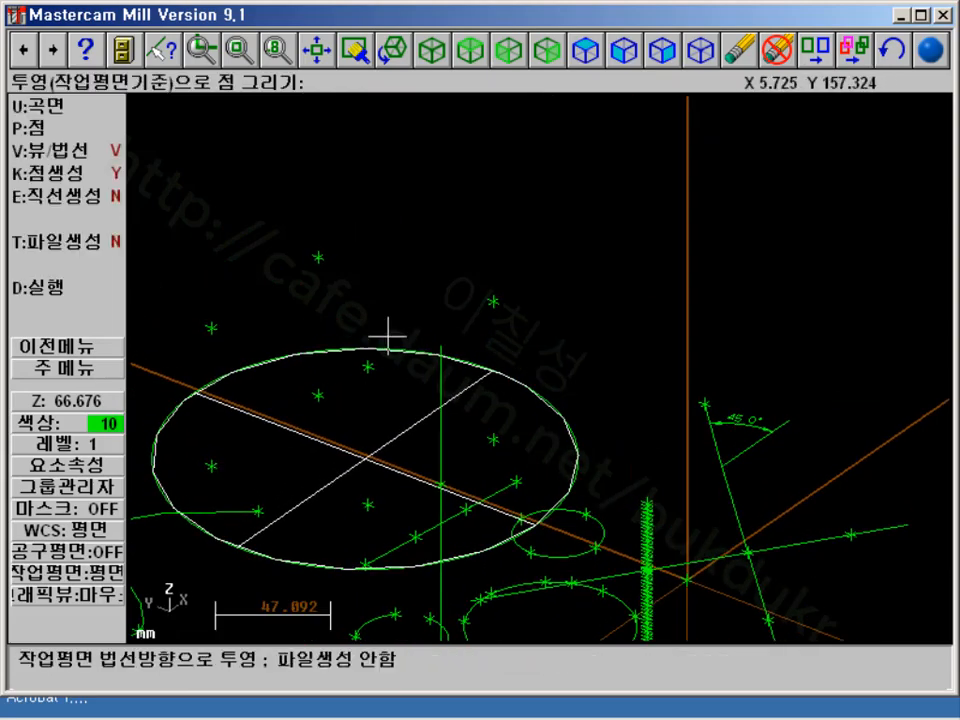
pyautogui.scroll(-5, 660, 438)
pyautogui.scroll(-2, 660, 438)
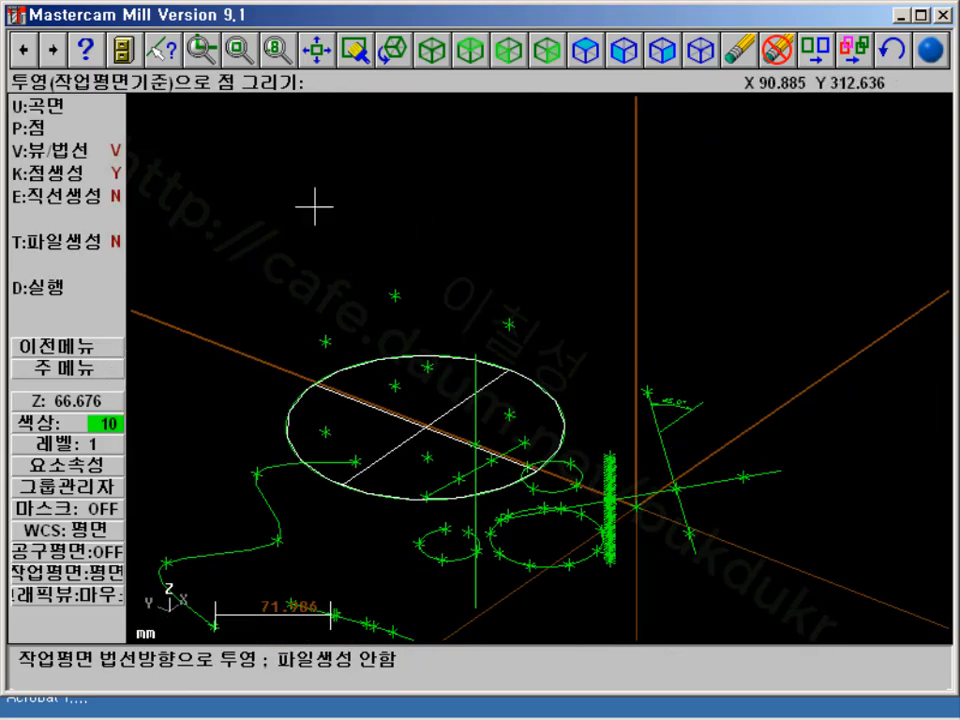
pyautogui.click(583, 52)
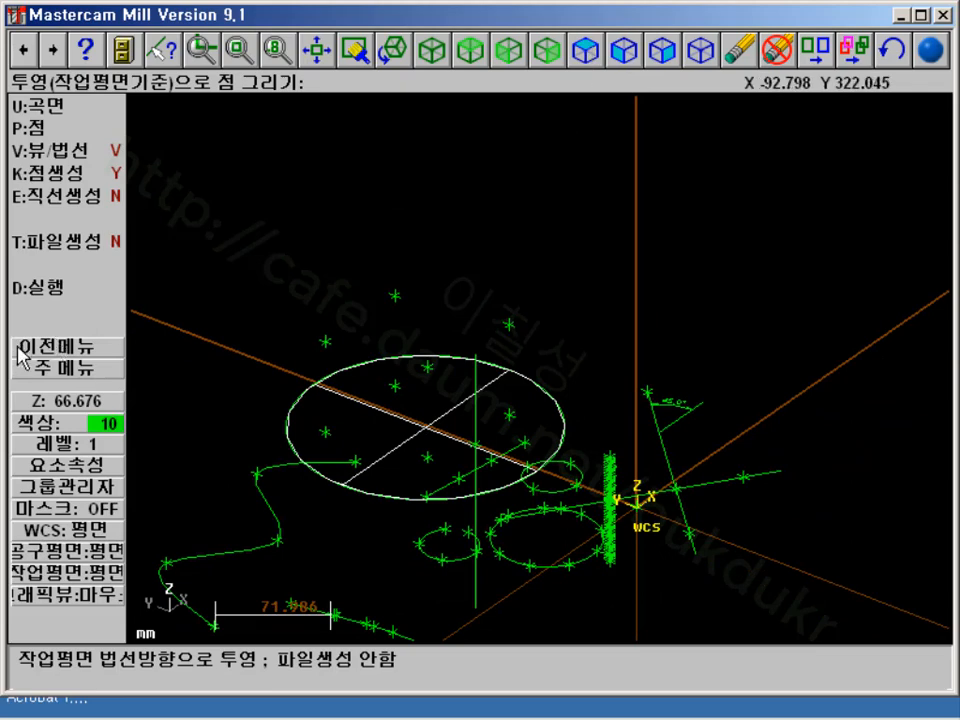
pyautogui.click(80, 401)
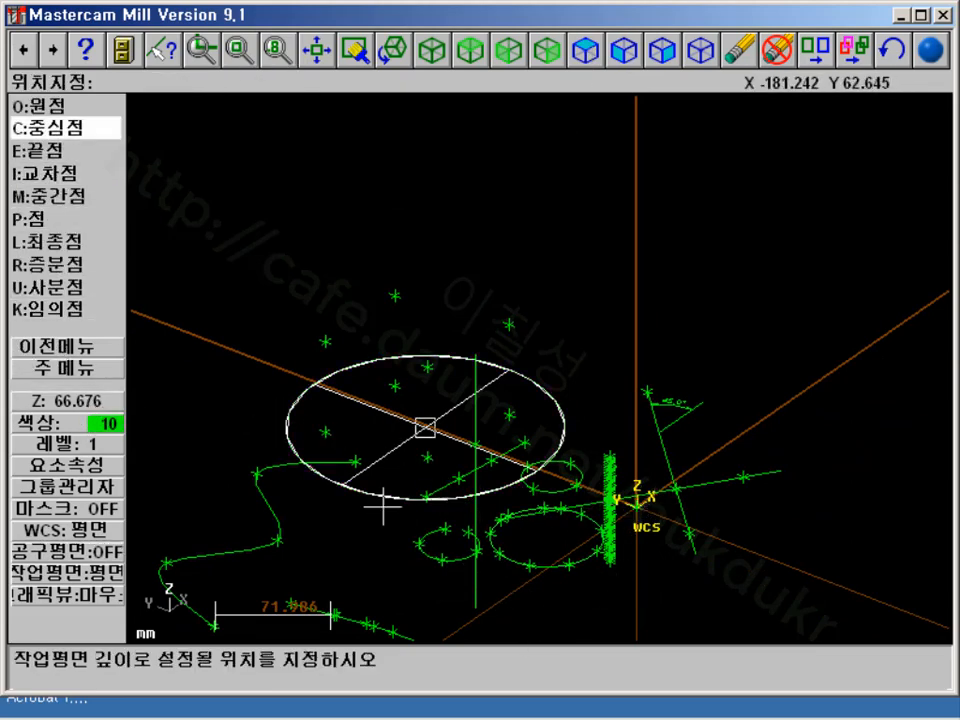
pyautogui.click(277, 541)
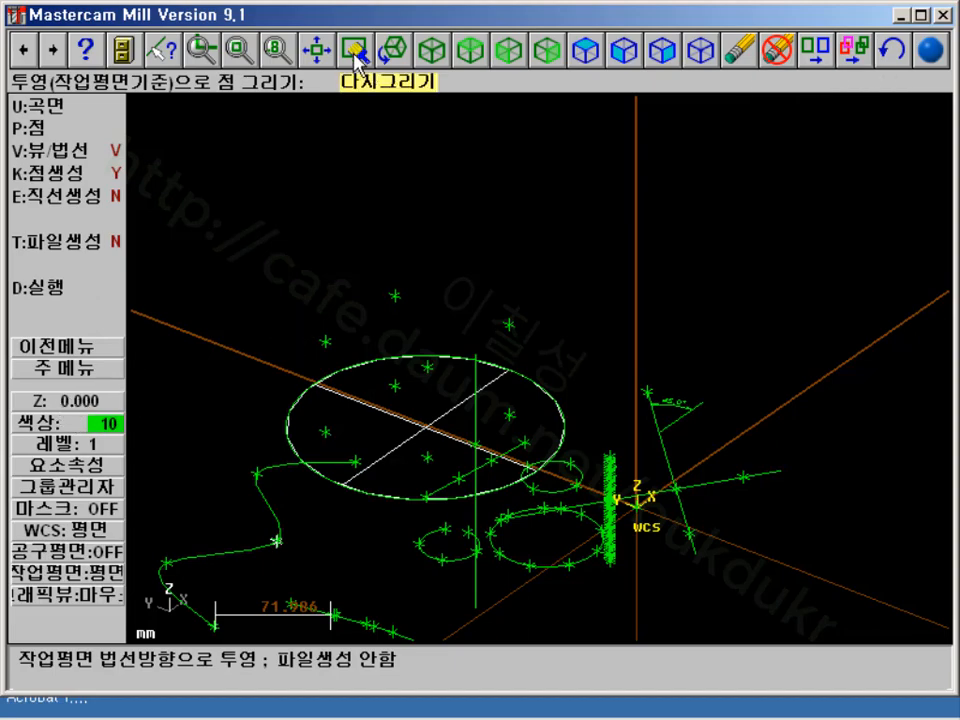
# Create a point at normal distance 25 from the downward-sloping diagonal line, based at its existing lower point, on the line's upper side
pyautogui.click(389, 56)
pyautogui.click(443, 400)
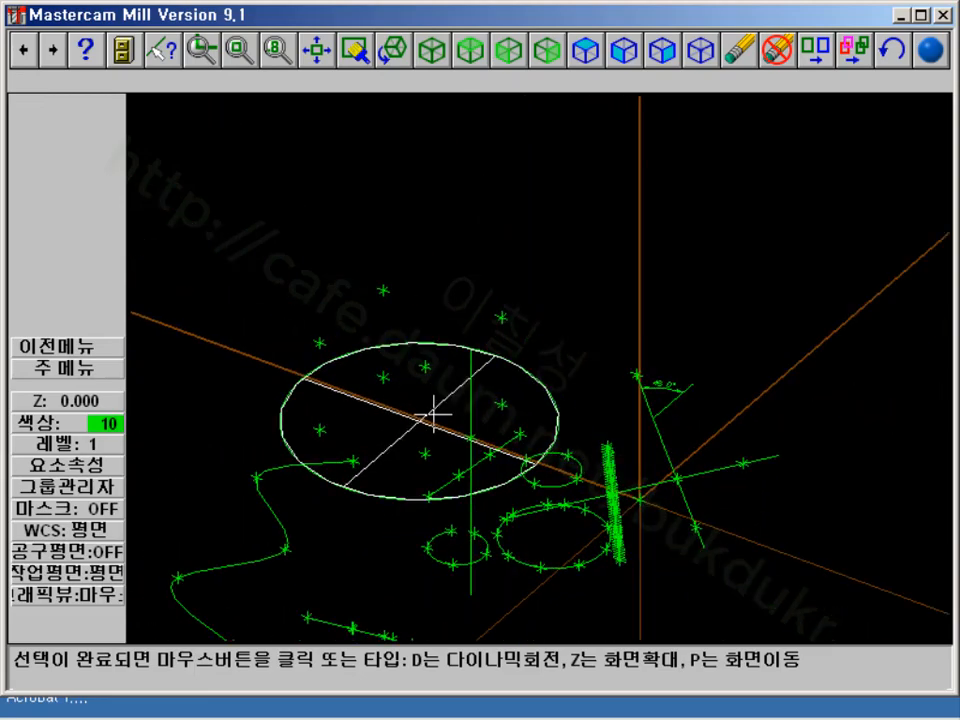
pyautogui.click(386, 420)
pyautogui.click(508, 48)
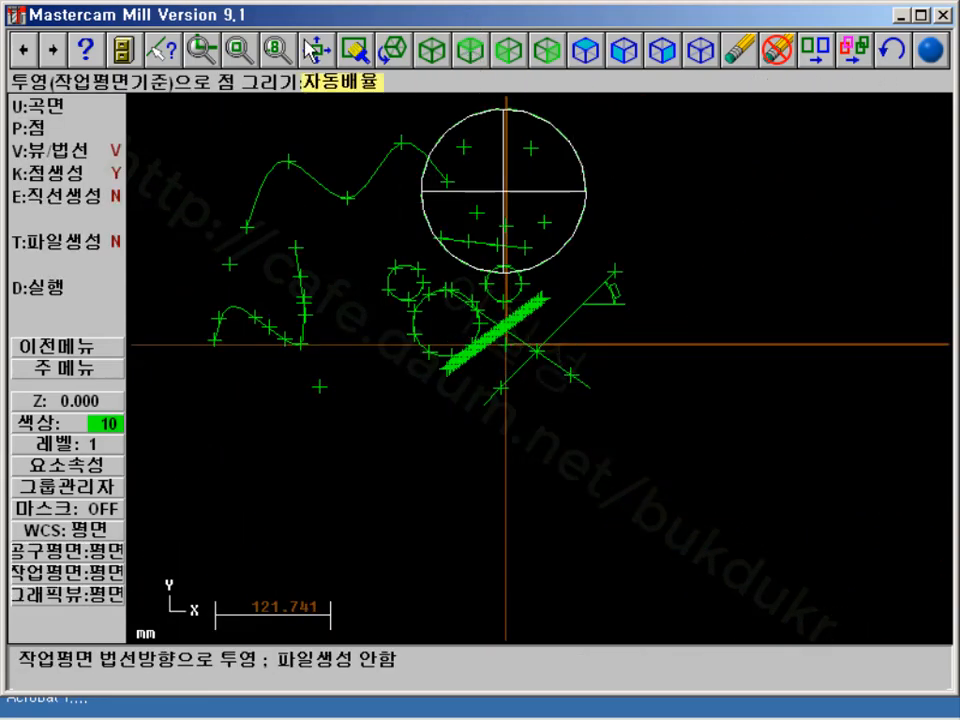
pyautogui.click(210, 44)
pyautogui.click(508, 330)
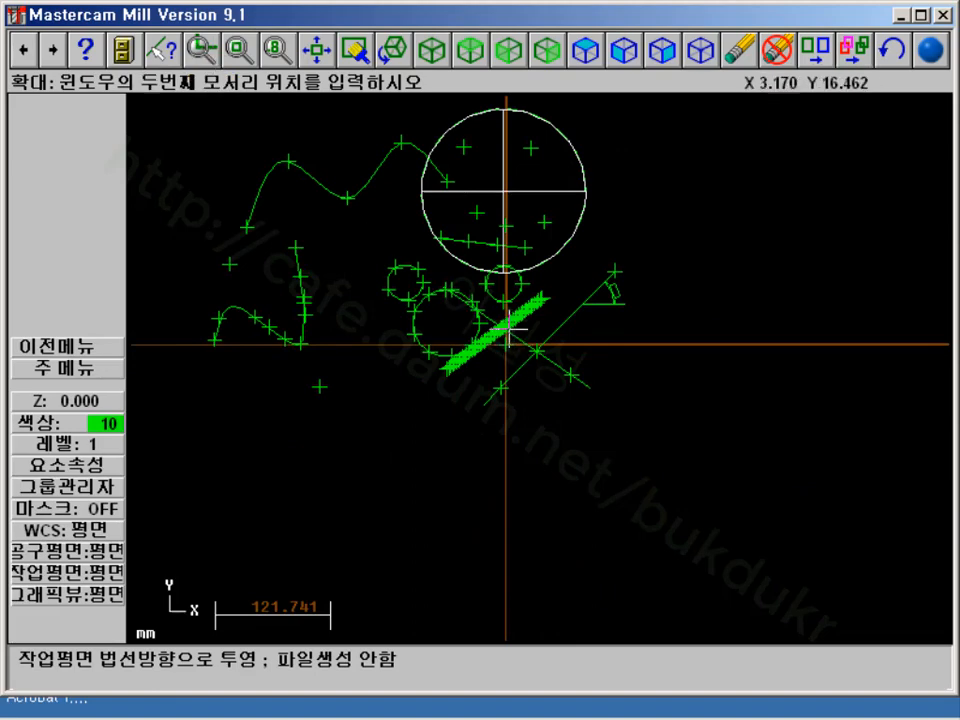
pyautogui.click(630, 424)
pyautogui.click(78, 372)
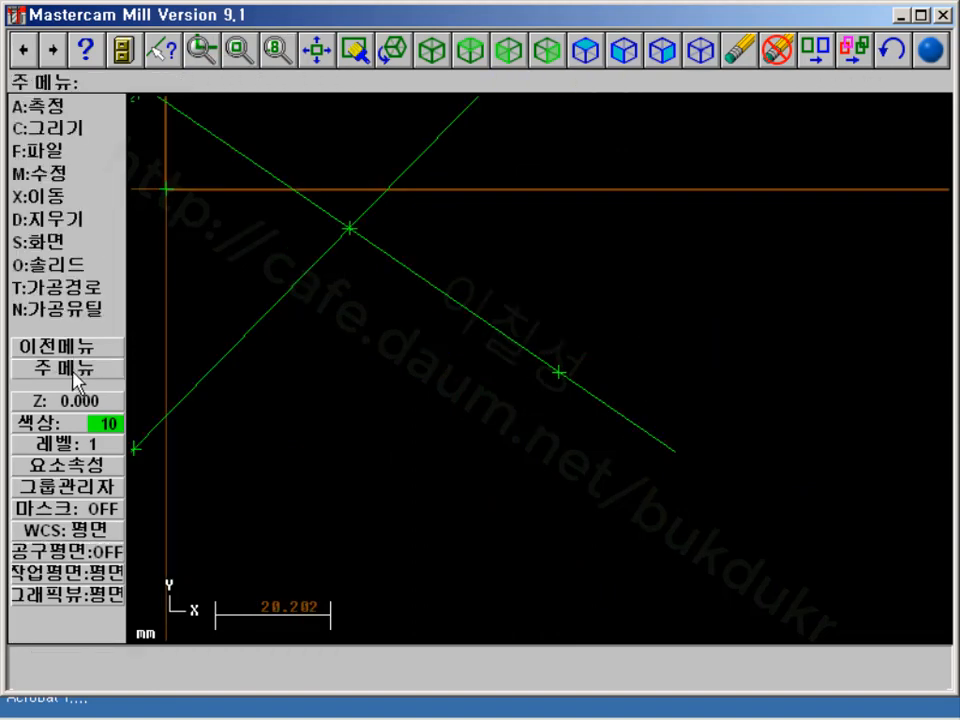
pyautogui.click(45, 122)
pyautogui.click(50, 104)
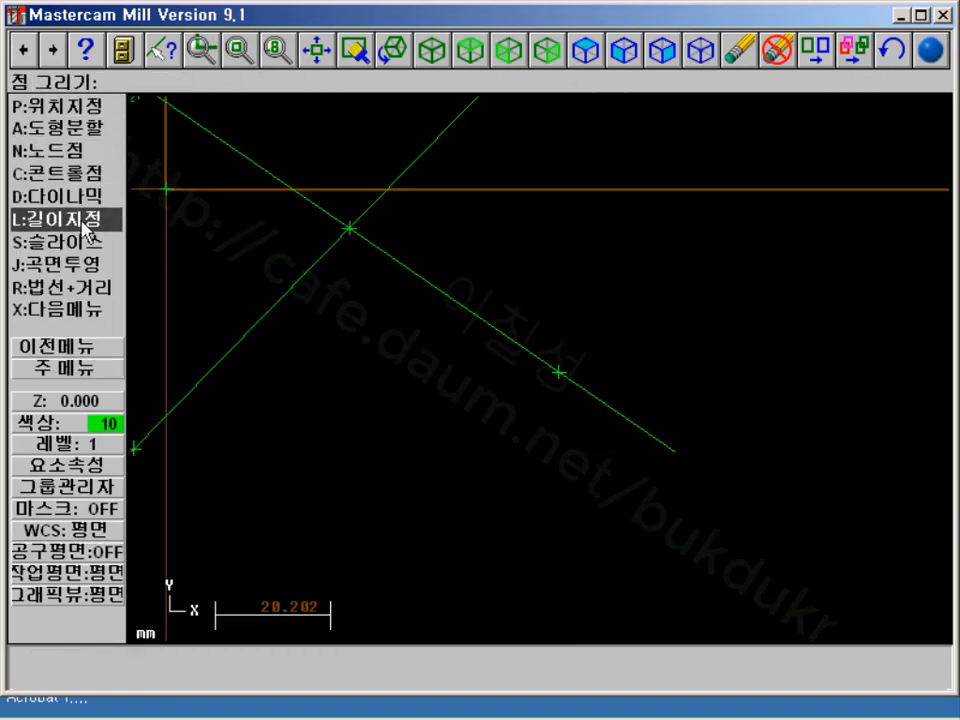
pyautogui.click(80, 289)
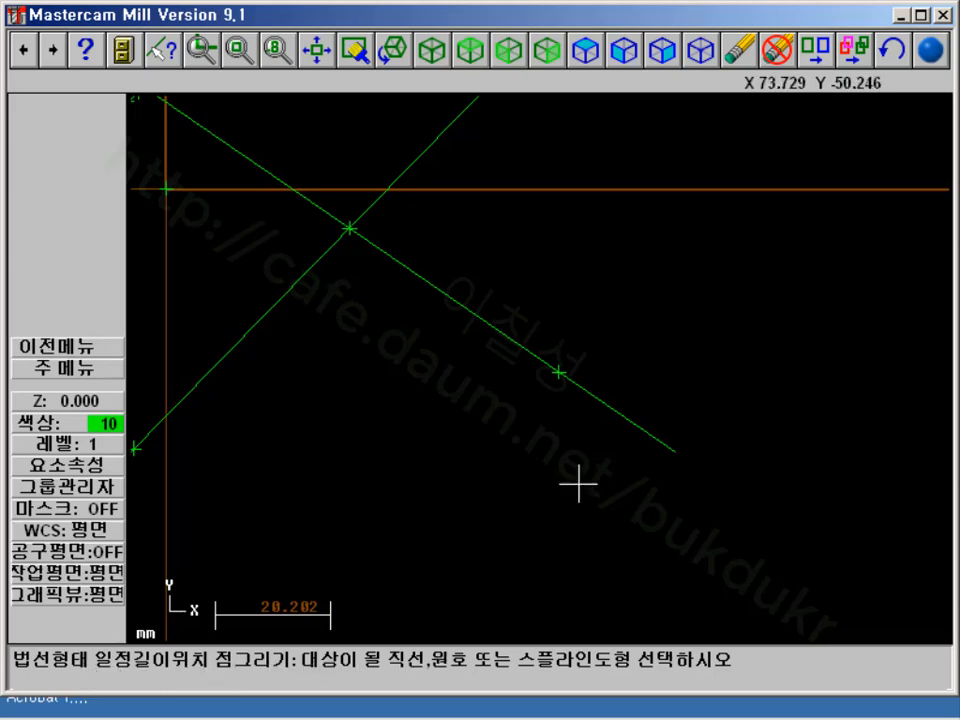
pyautogui.click(610, 415)
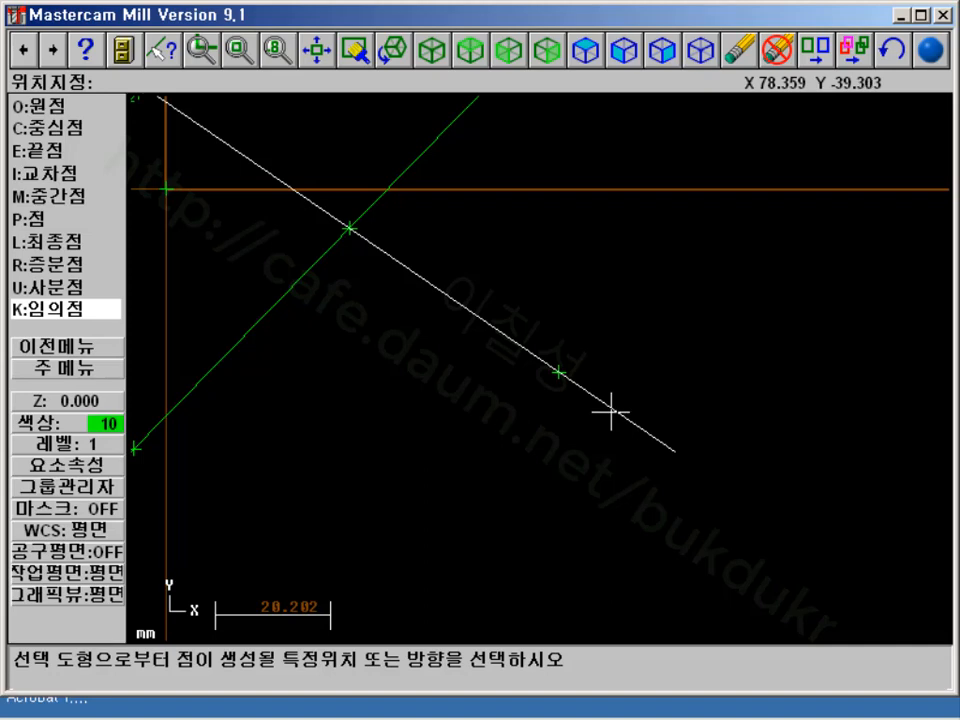
pyautogui.click(560, 375)
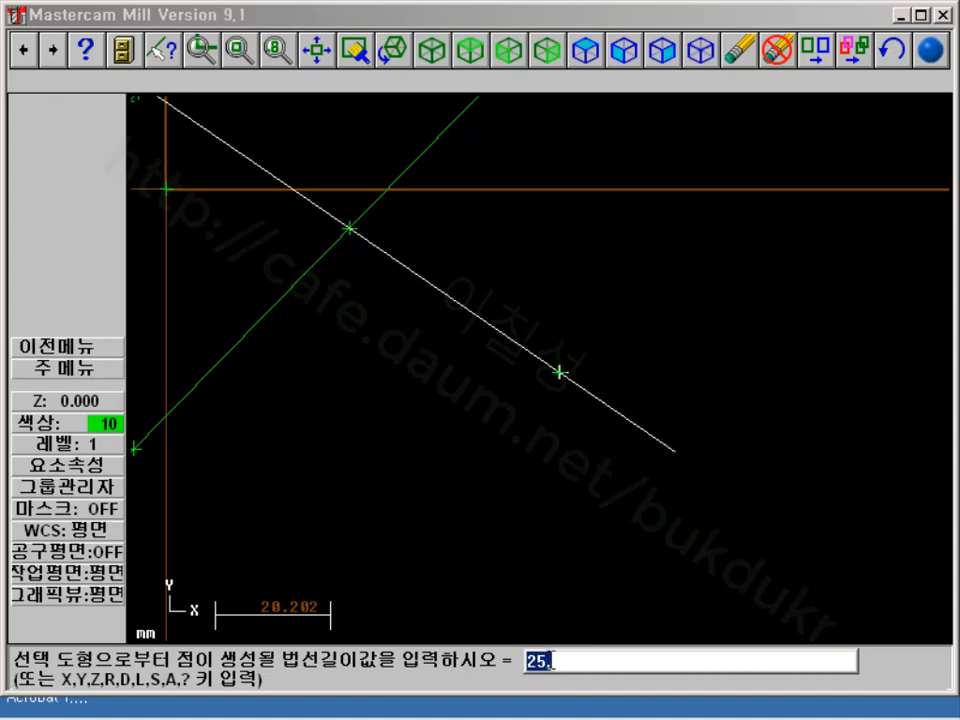
pyautogui.press('Return')
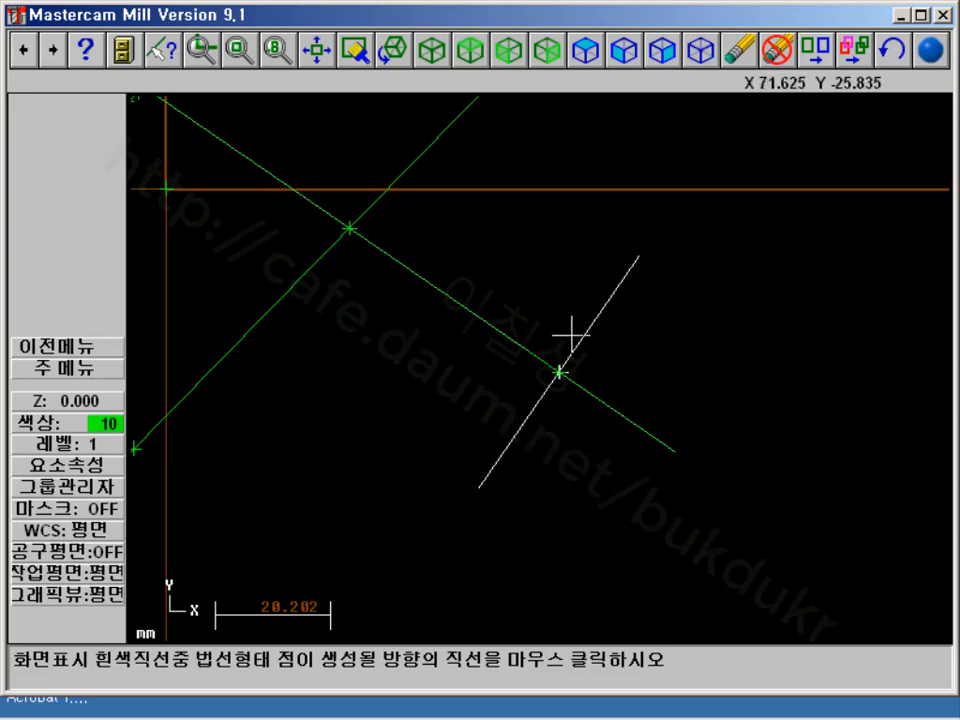
pyautogui.click(594, 313)
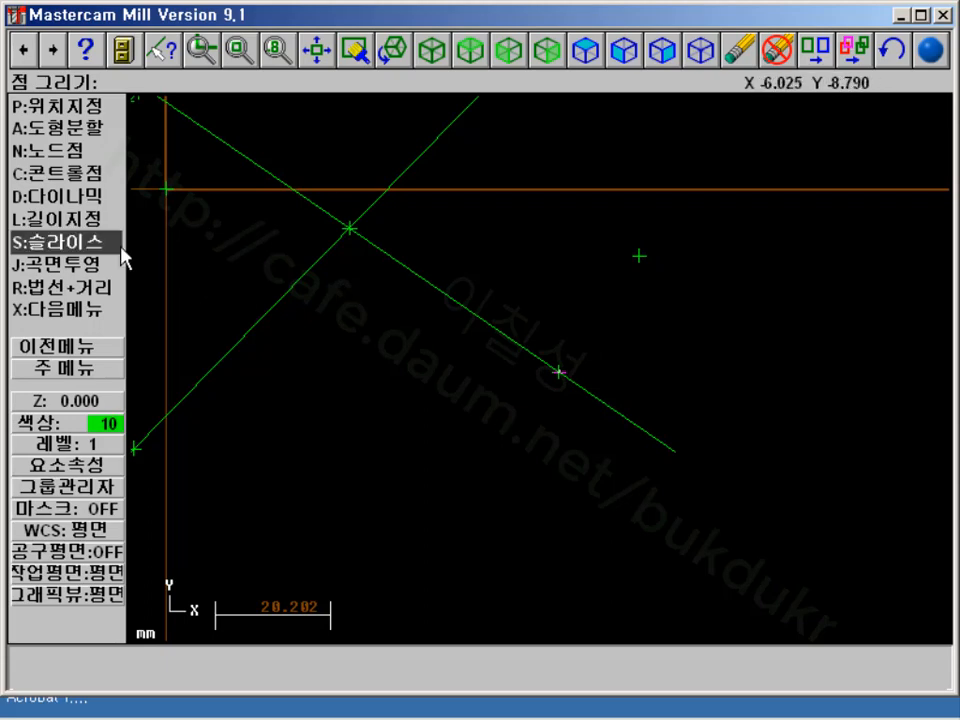
pyautogui.click(70, 370)
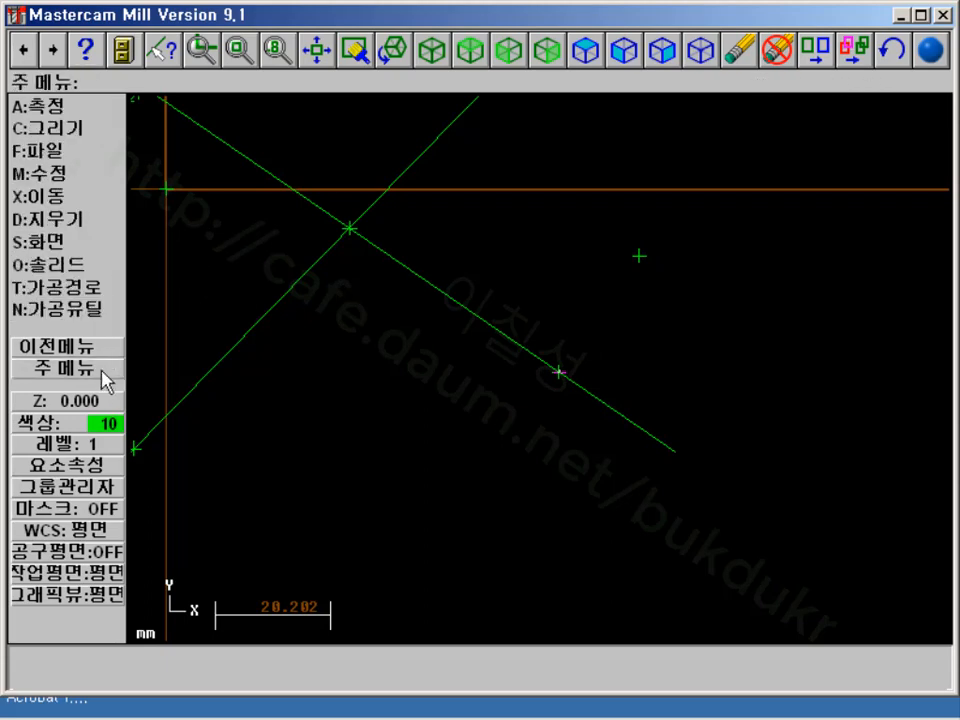
# Consult the grid (그리드) entry in the Acrobat manual and return to Mastercam
pyautogui.click(366, 708)
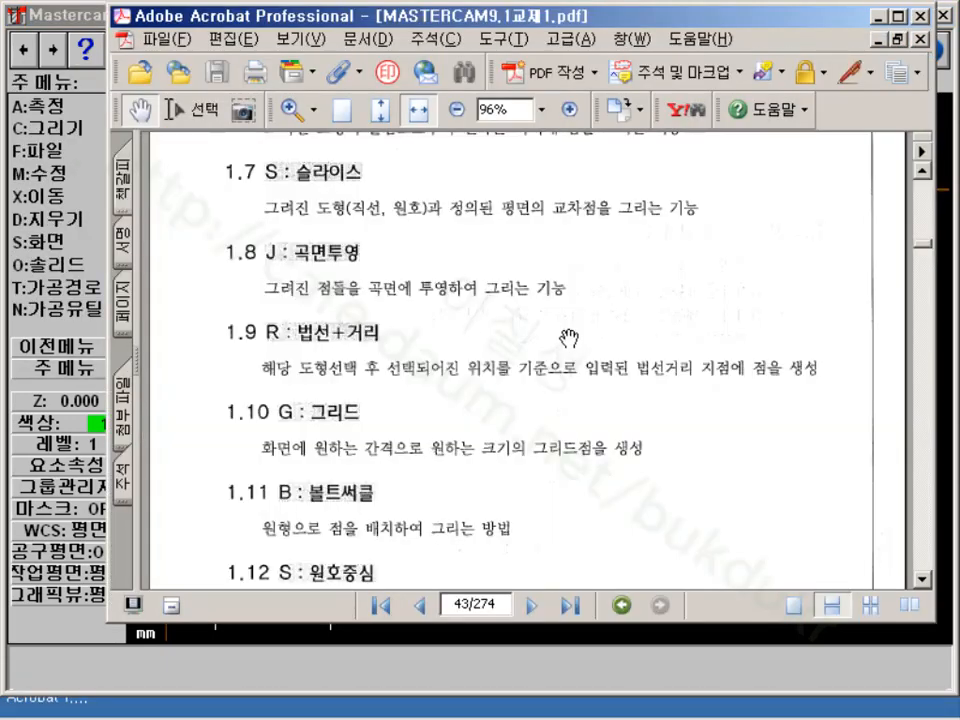
pyautogui.moveTo(360, 430); pyautogui.dragTo(361, 271)
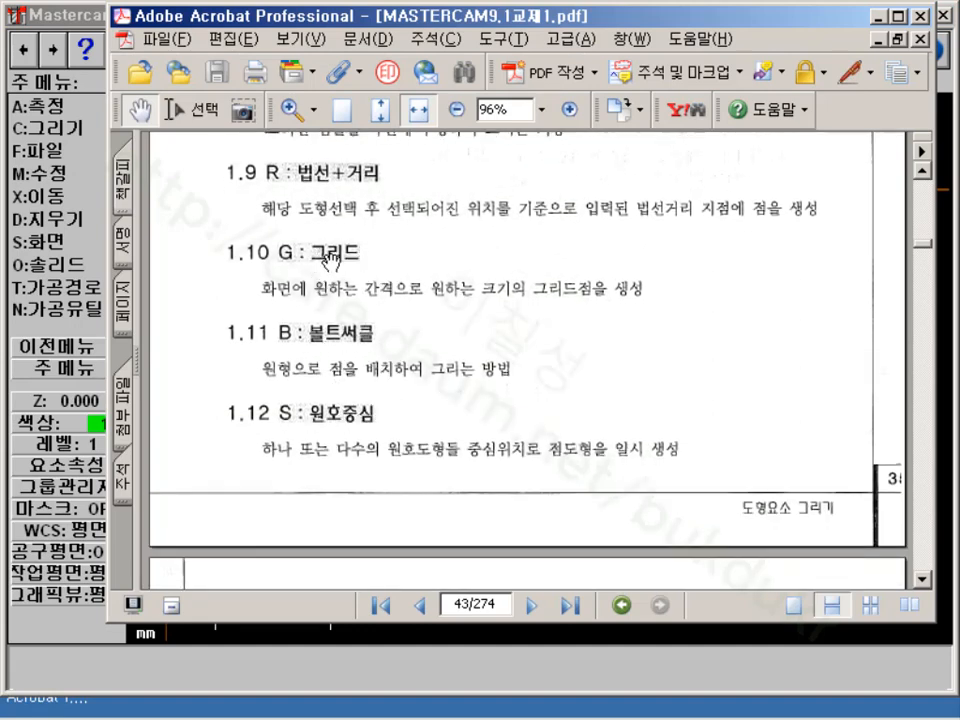
pyautogui.click(879, 16)
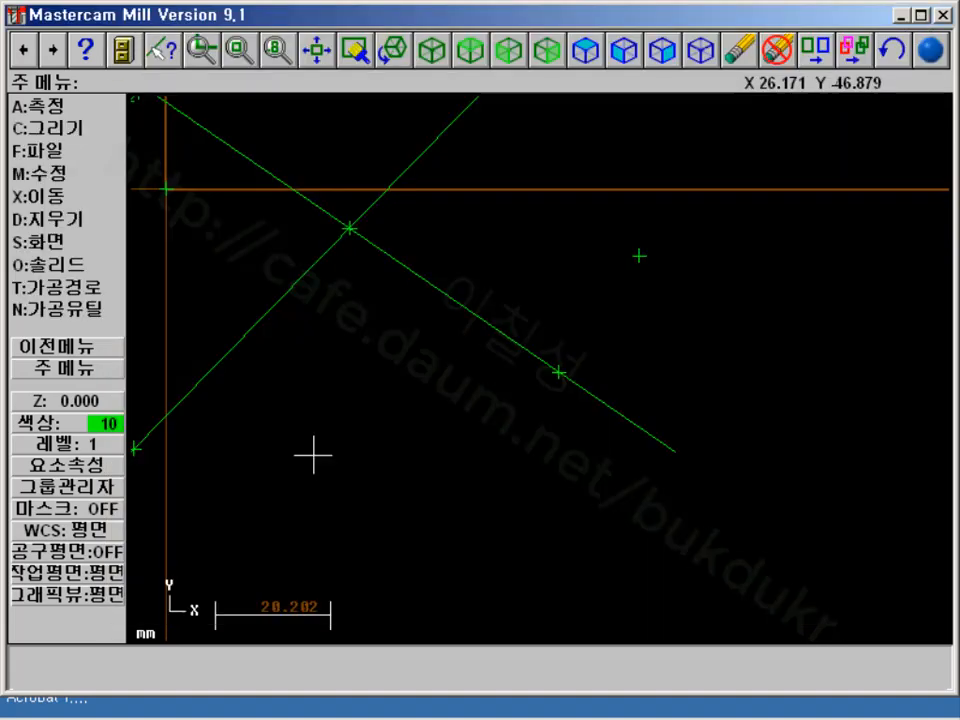
# Erase all existing geometry with a rectangular window around it
pyautogui.click(331, 50)
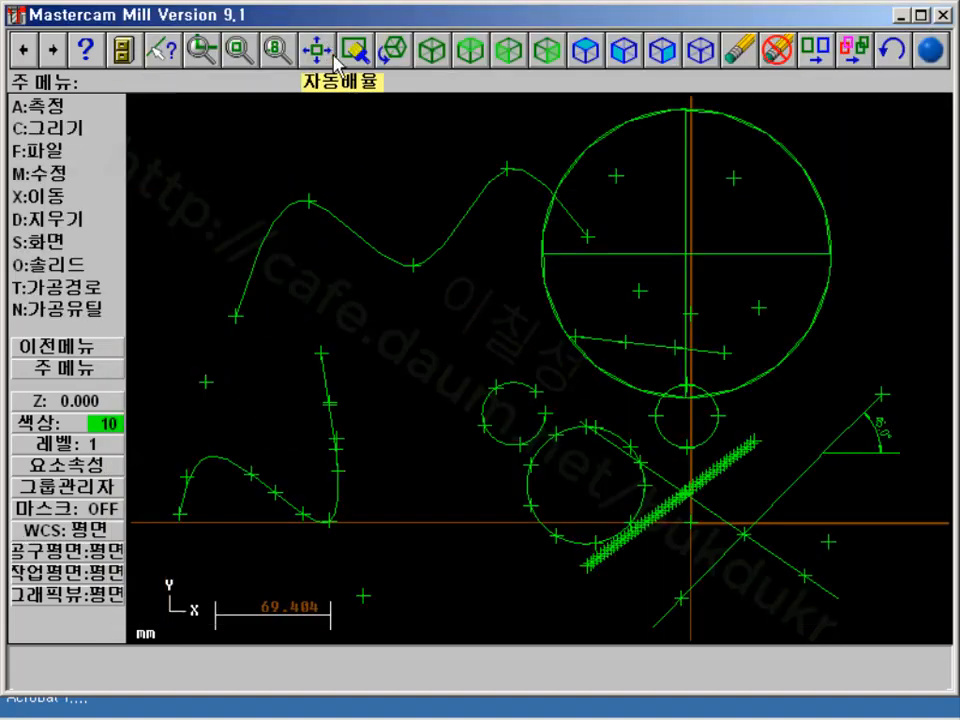
pyautogui.scroll(-4, 531, 279)
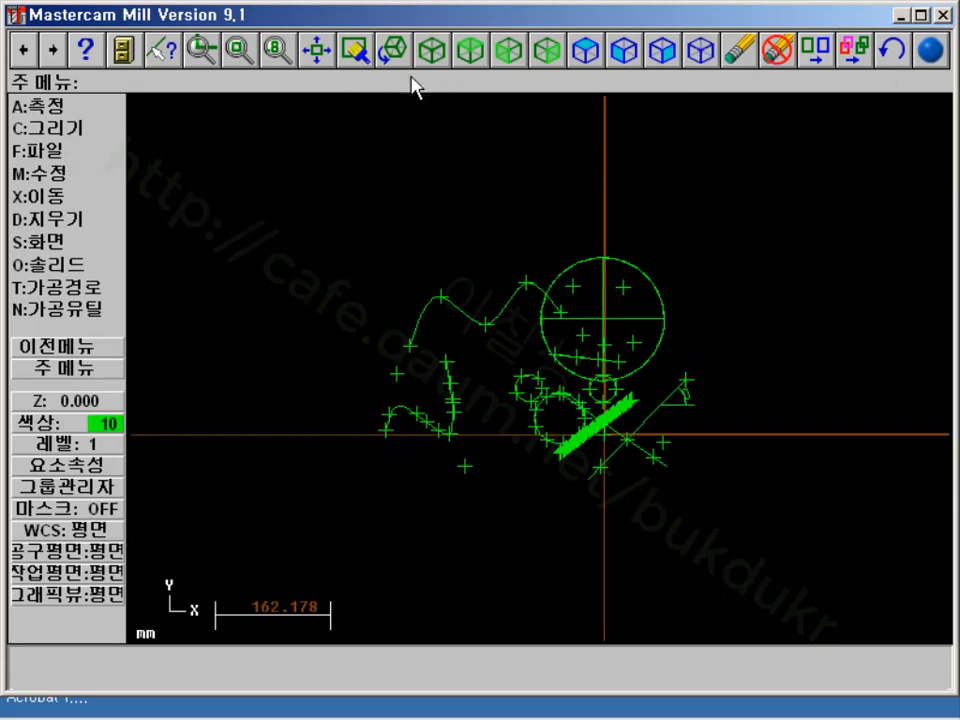
pyautogui.click(727, 55)
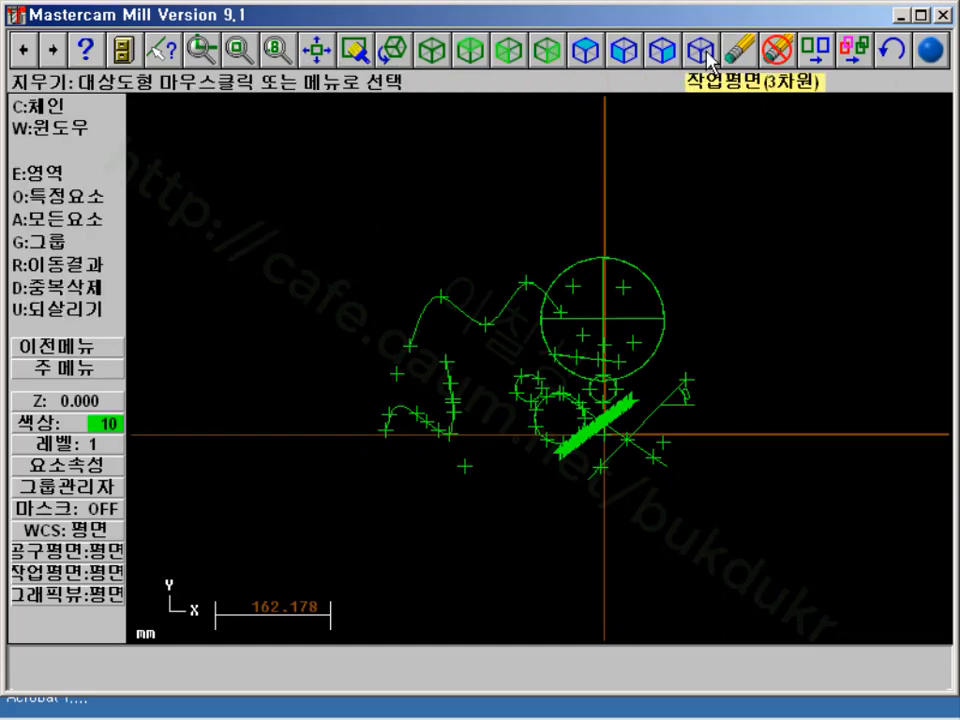
pyautogui.click(75, 135)
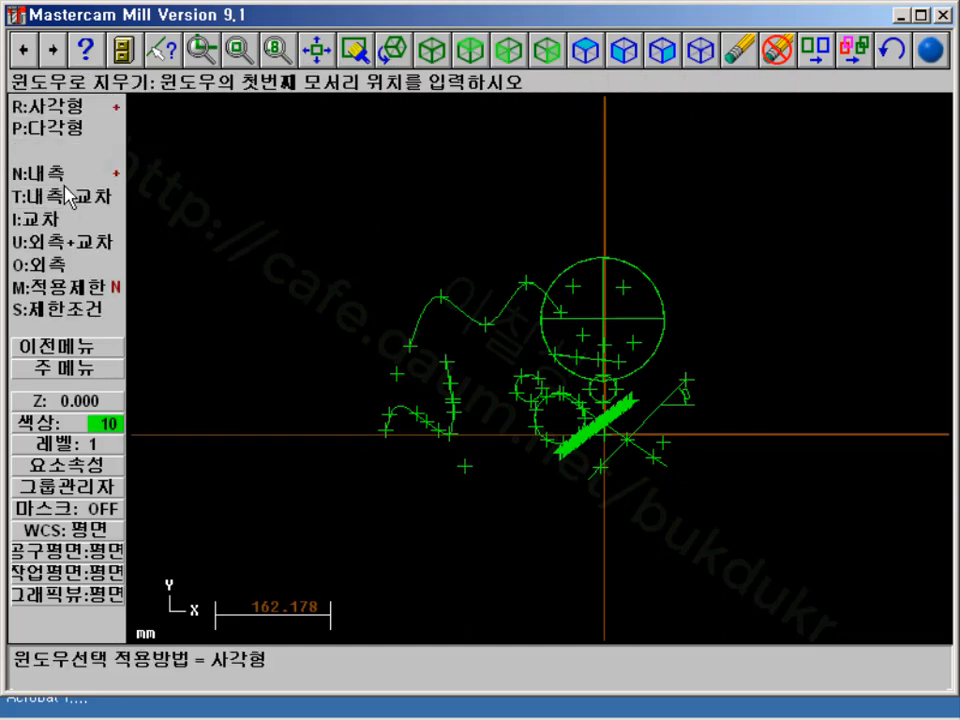
pyautogui.click(315, 197)
pyautogui.click(725, 519)
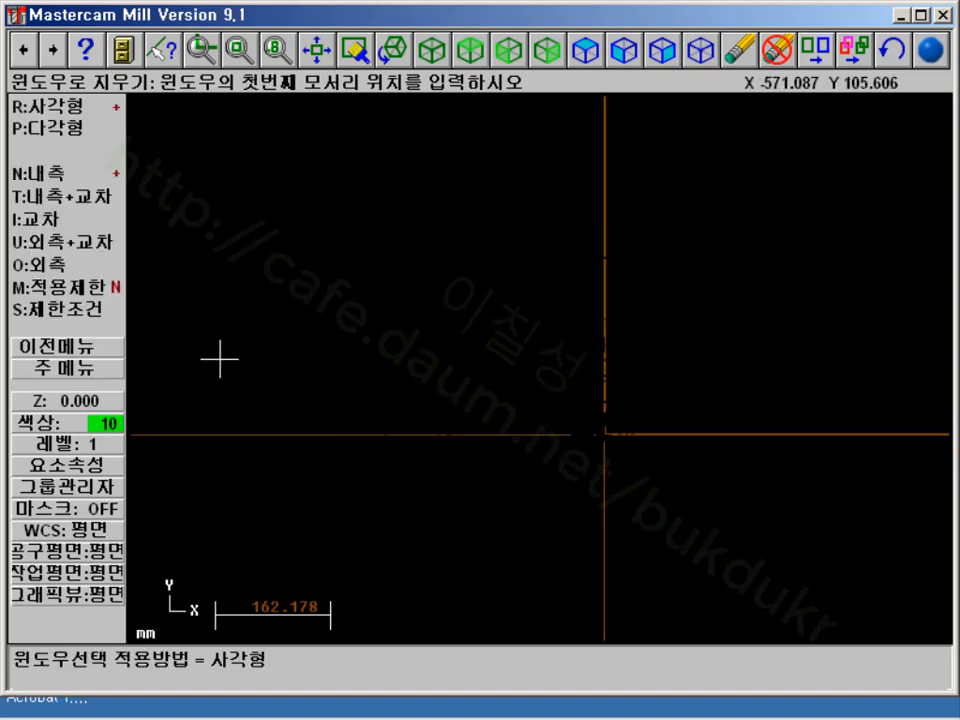
pyautogui.click(105, 370)
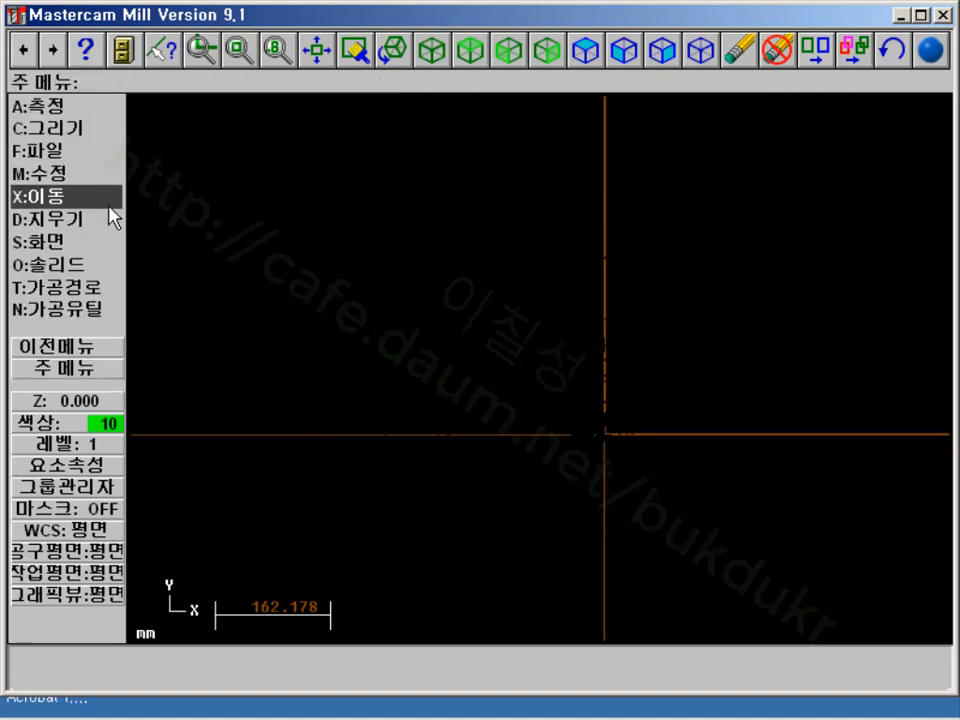
# Start the grid (그리드) point function and set the X and Y spacing to 25 and the angle to 0
pyautogui.click(80, 130)
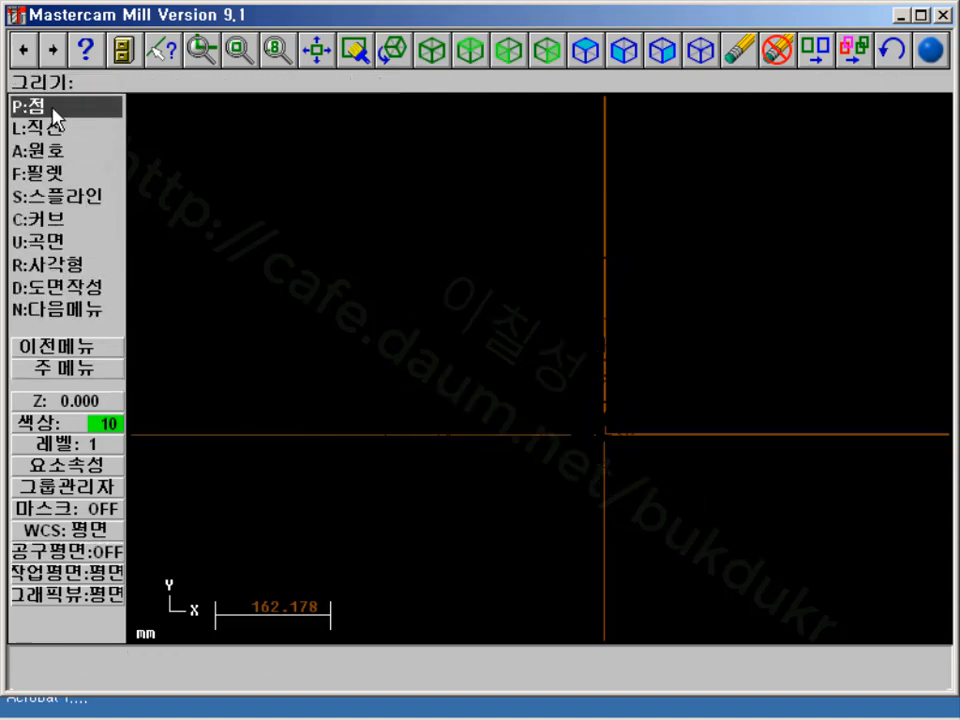
pyautogui.click(50, 105)
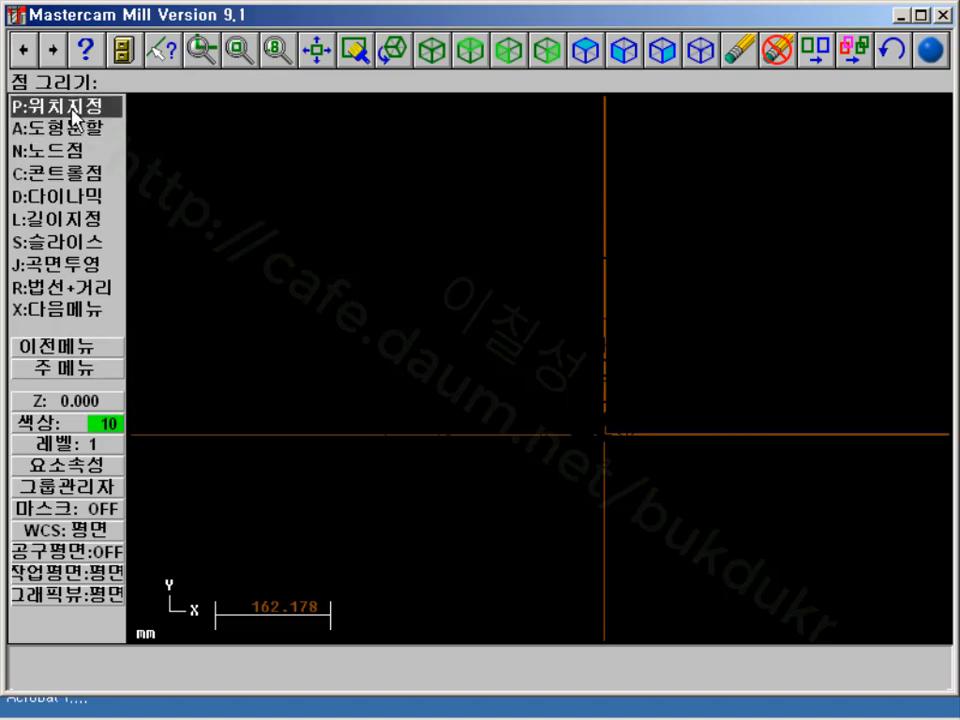
pyautogui.click(73, 115)
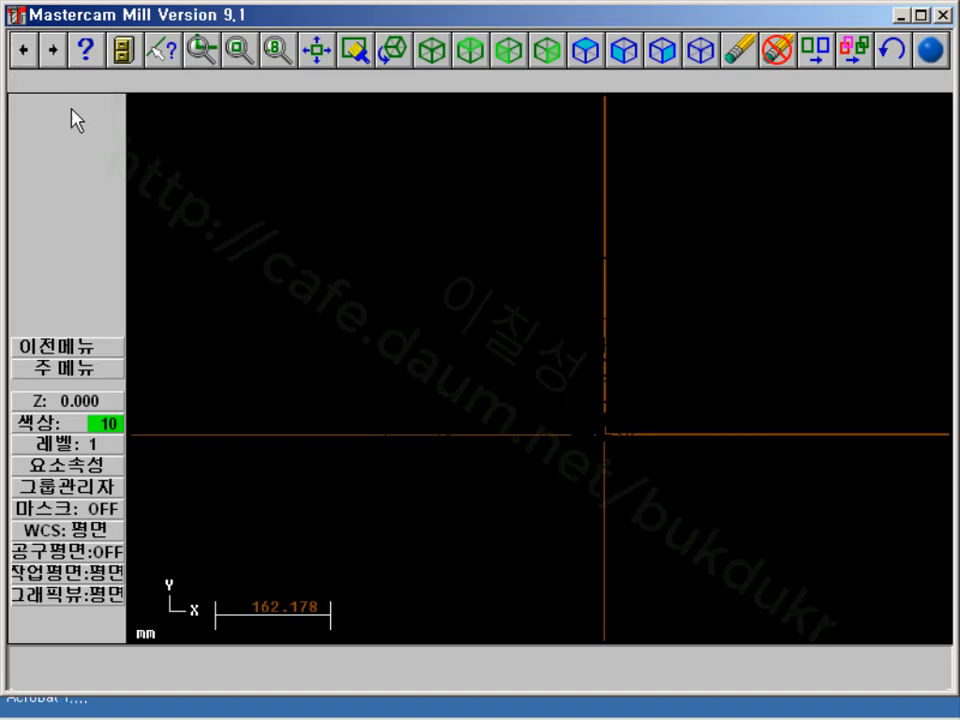
pyautogui.click(100, 348)
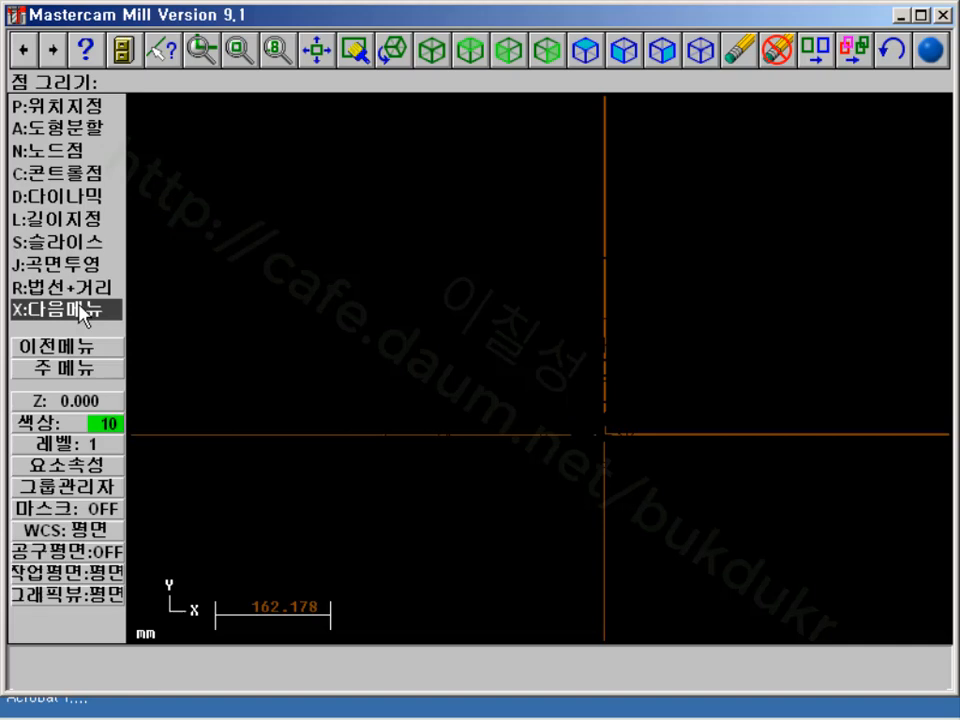
pyautogui.click(80, 309)
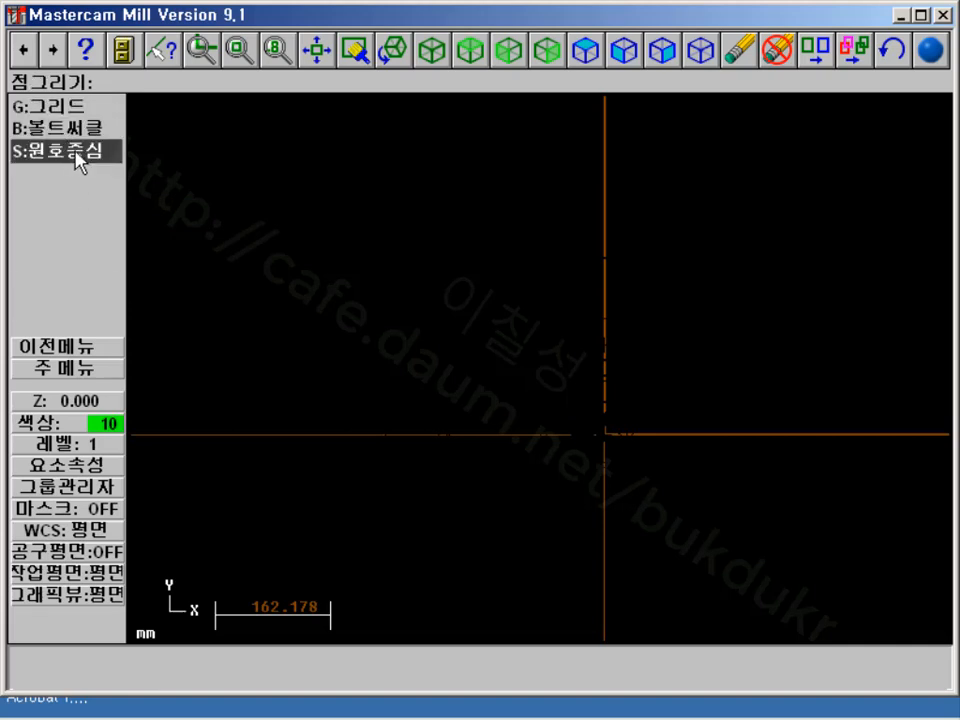
pyautogui.click(58, 108)
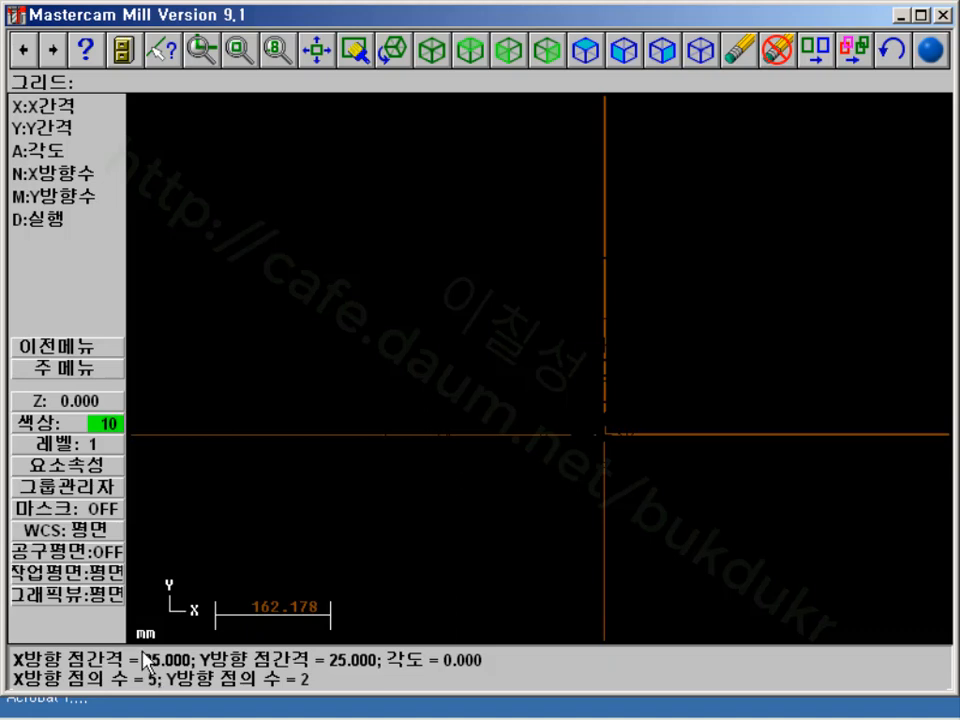
pyautogui.click(72, 107)
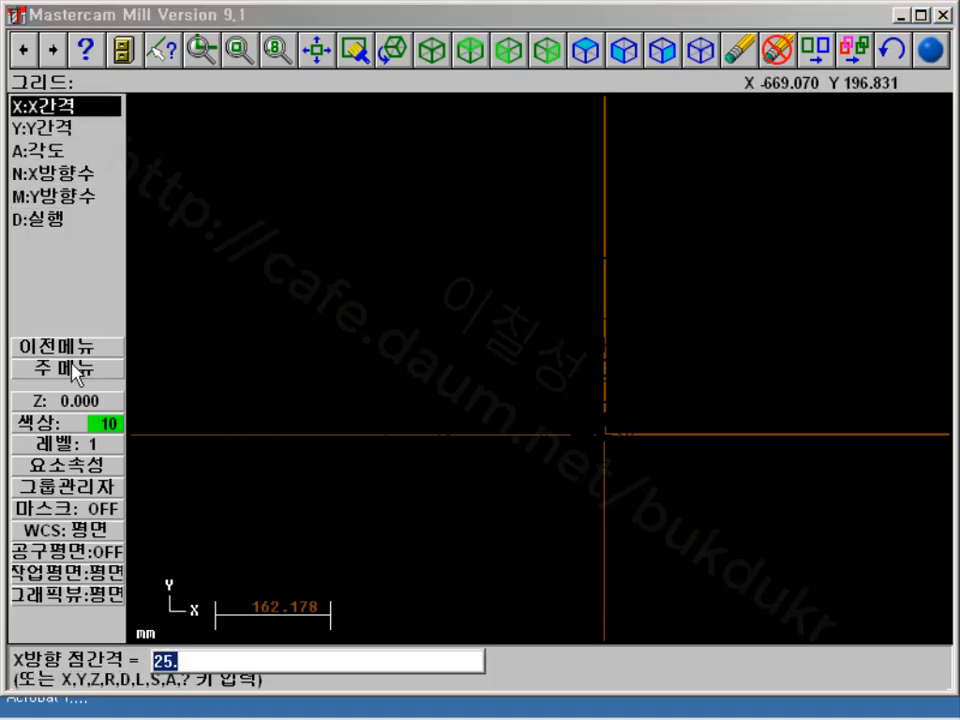
pyautogui.press('Return')
pyautogui.click(76, 129)
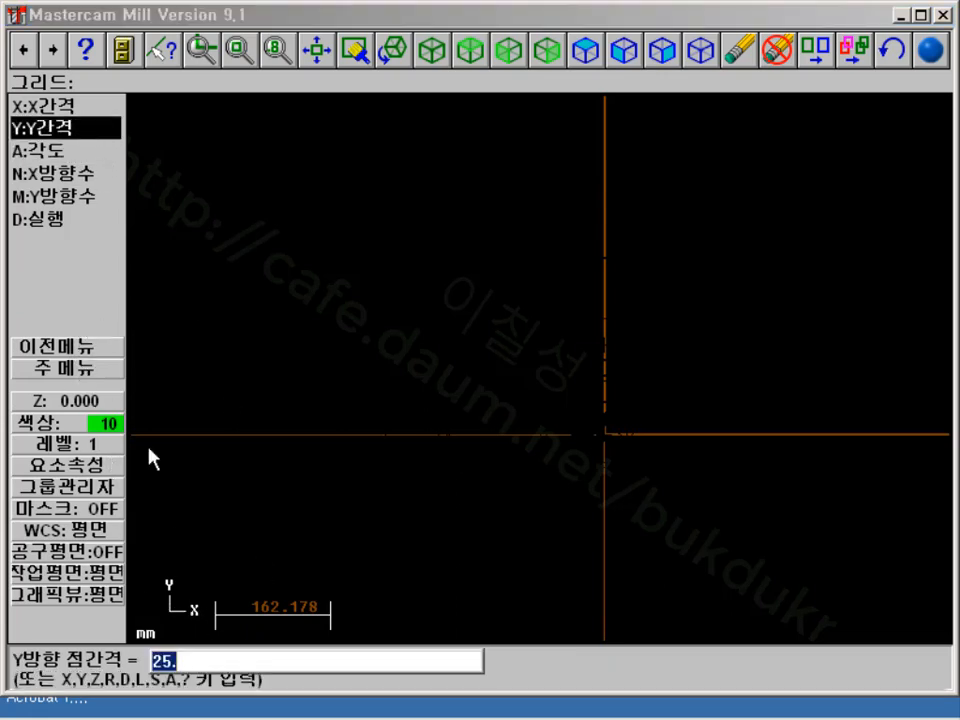
pyautogui.press('Return')
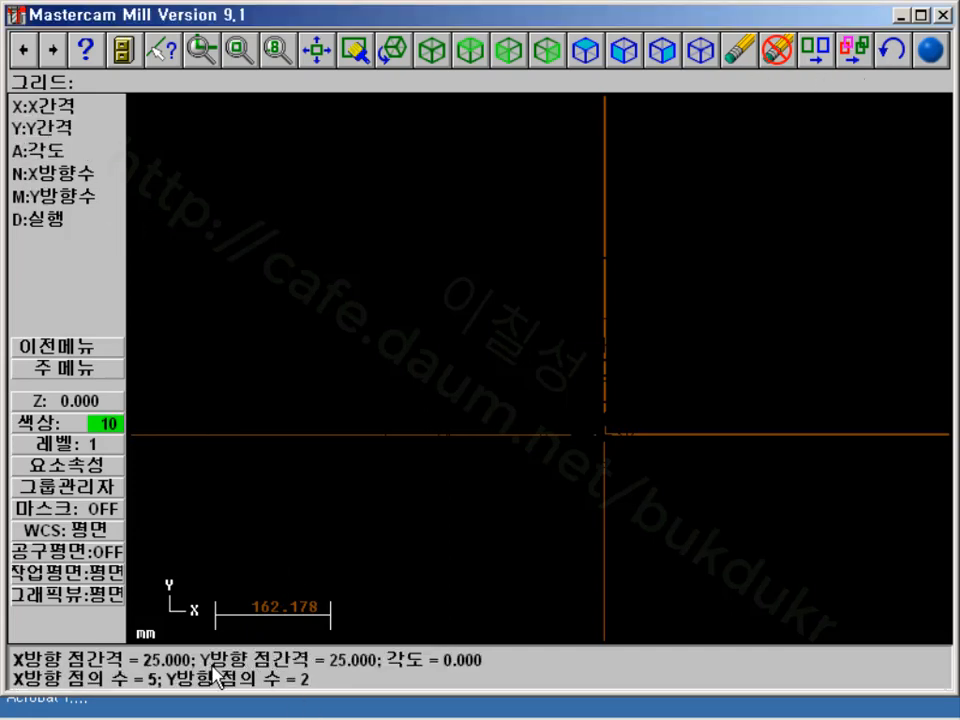
pyautogui.click(50, 151)
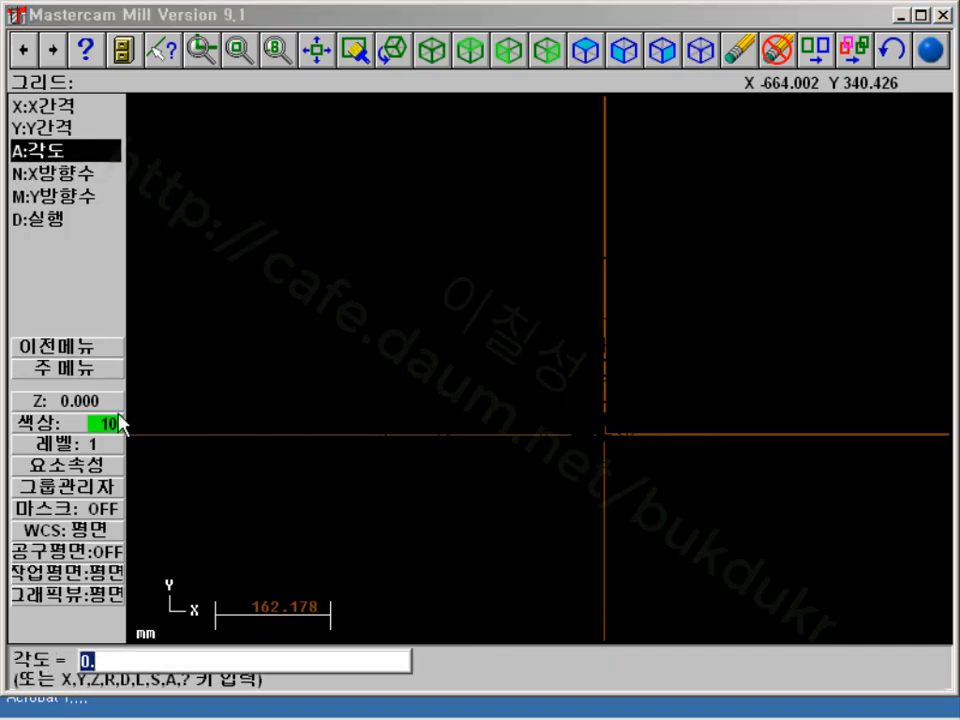
pyautogui.press('Return')
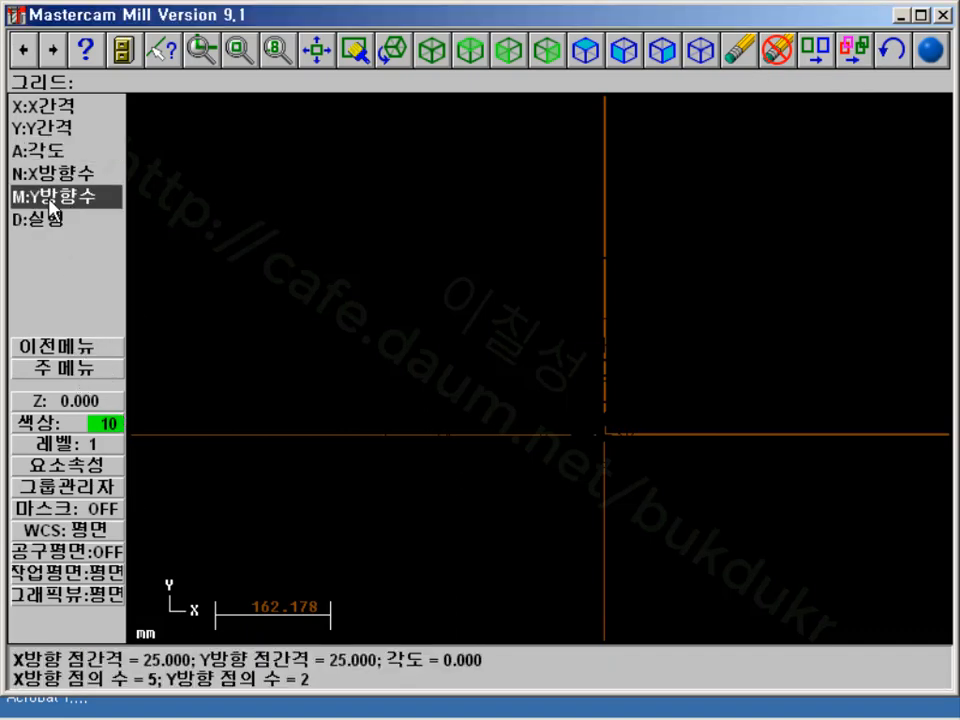
# Set the grid to 5 points in X and 2 points in Y, and place it at the origin
pyautogui.click(46, 177)
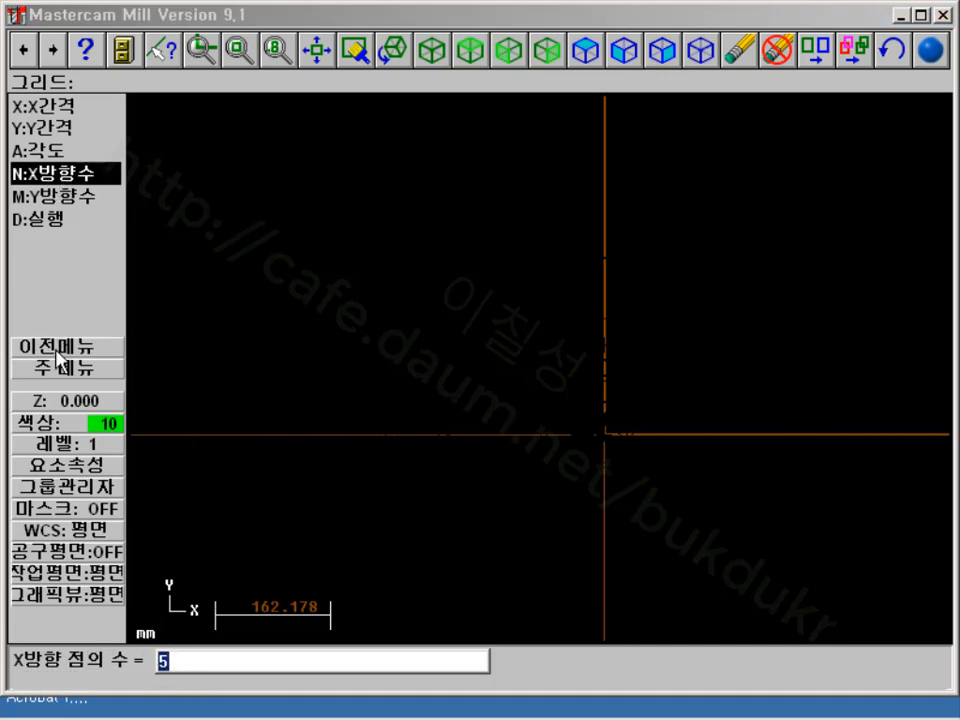
pyautogui.press('Return')
pyautogui.click(58, 200)
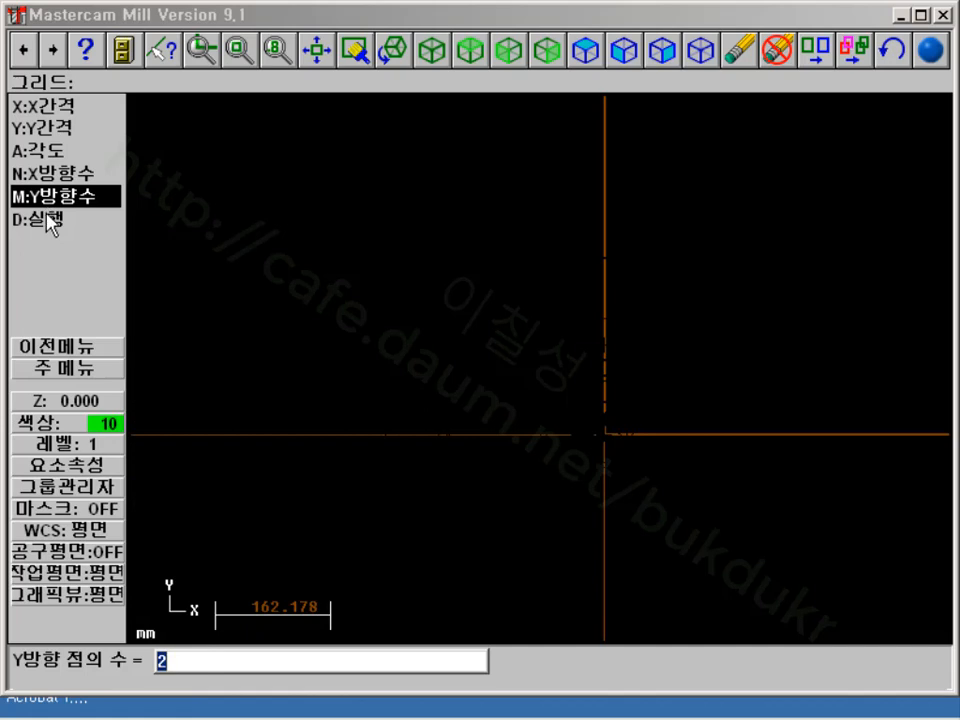
pyautogui.press('Return')
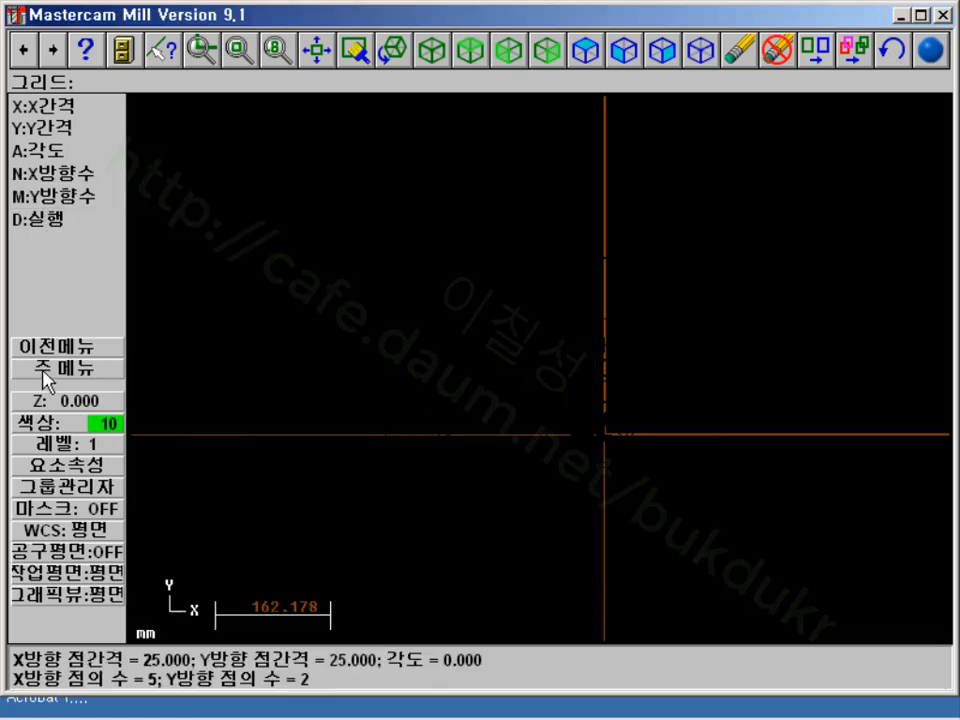
pyautogui.click(48, 220)
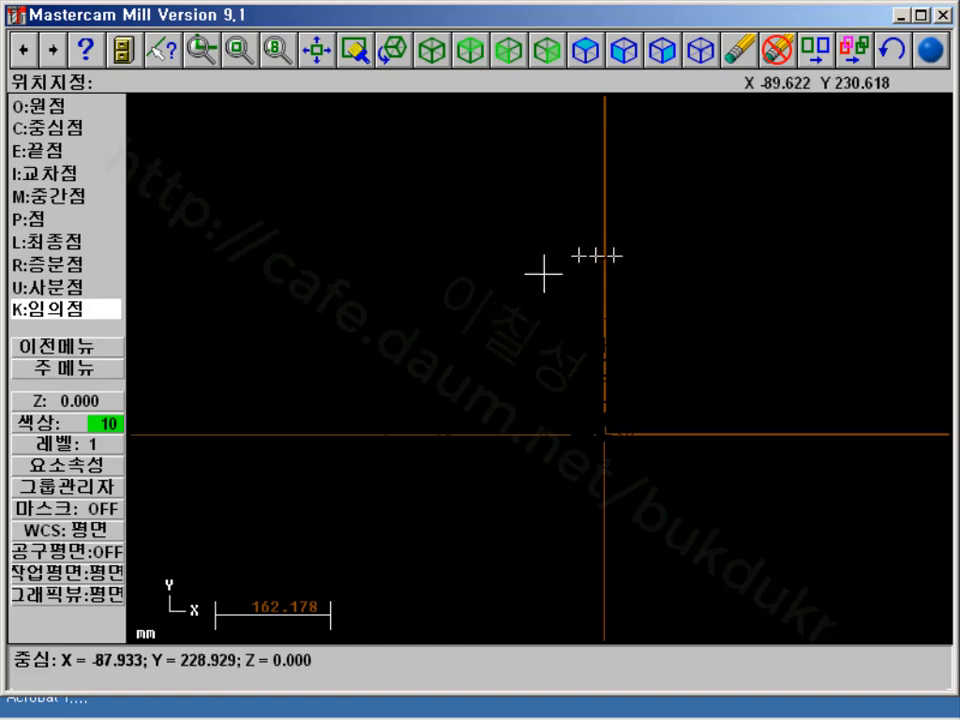
pyautogui.press('o')
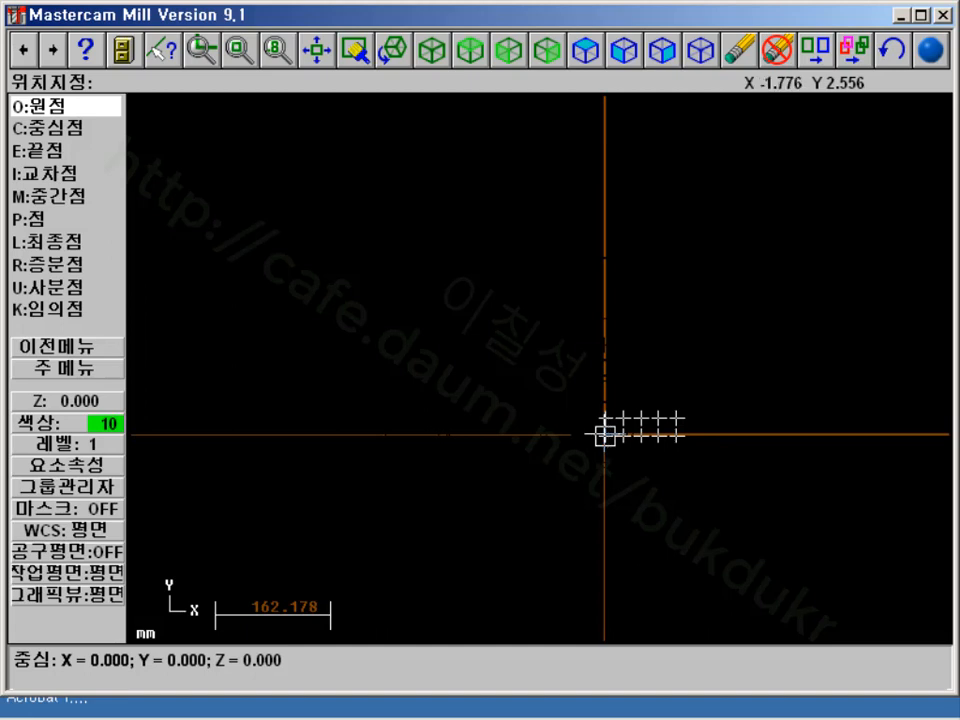
pyautogui.click(604, 435)
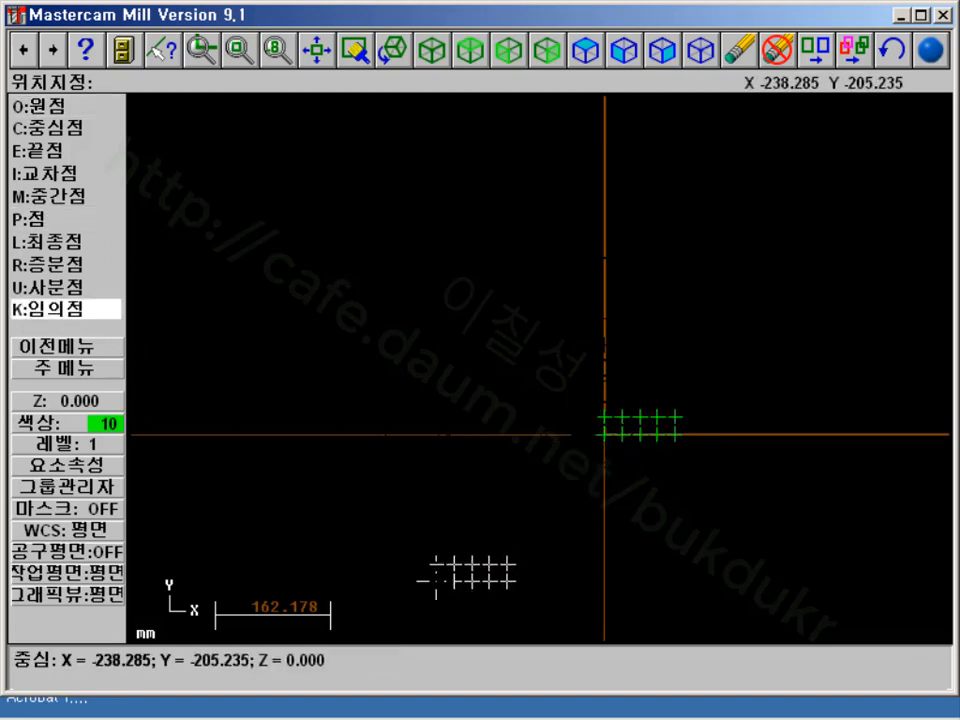
# Place four more 5 by 2 point grids at free positions above the X axis, and end the grid function
pyautogui.click(268, 213)
pyautogui.click(410, 363)
pyautogui.click(465, 194)
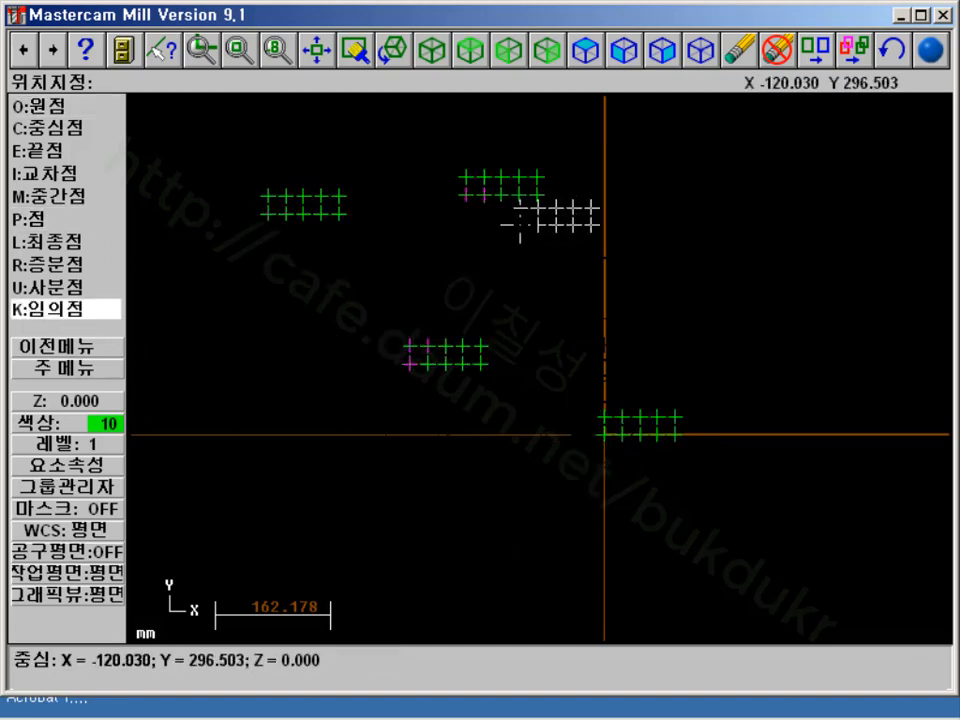
pyautogui.click(587, 257)
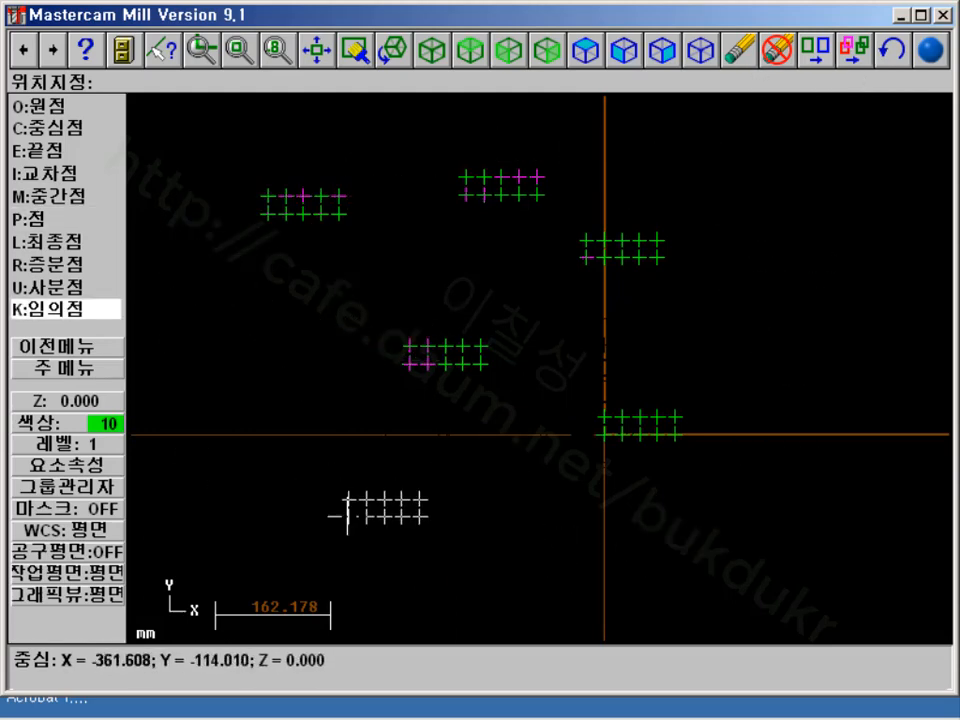
pyautogui.click(94, 370)
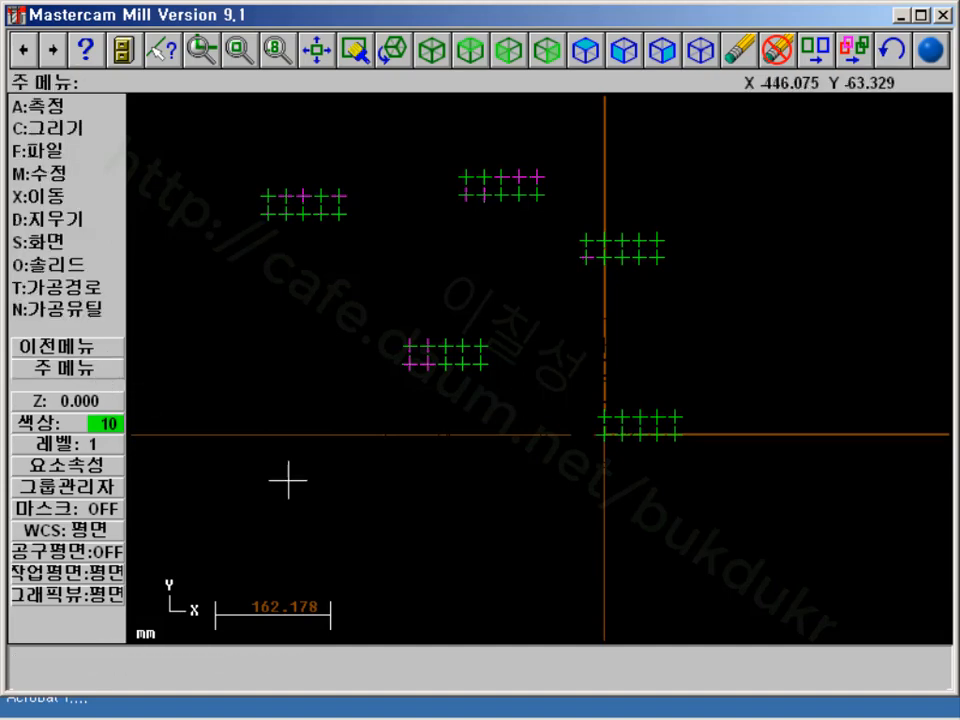
# Consult the bolt circle (볼트써클) entry in the Acrobat manual, and run that function in Mastercam with radius 25, start angle 0 and increment angle 45
pyautogui.click(362, 705)
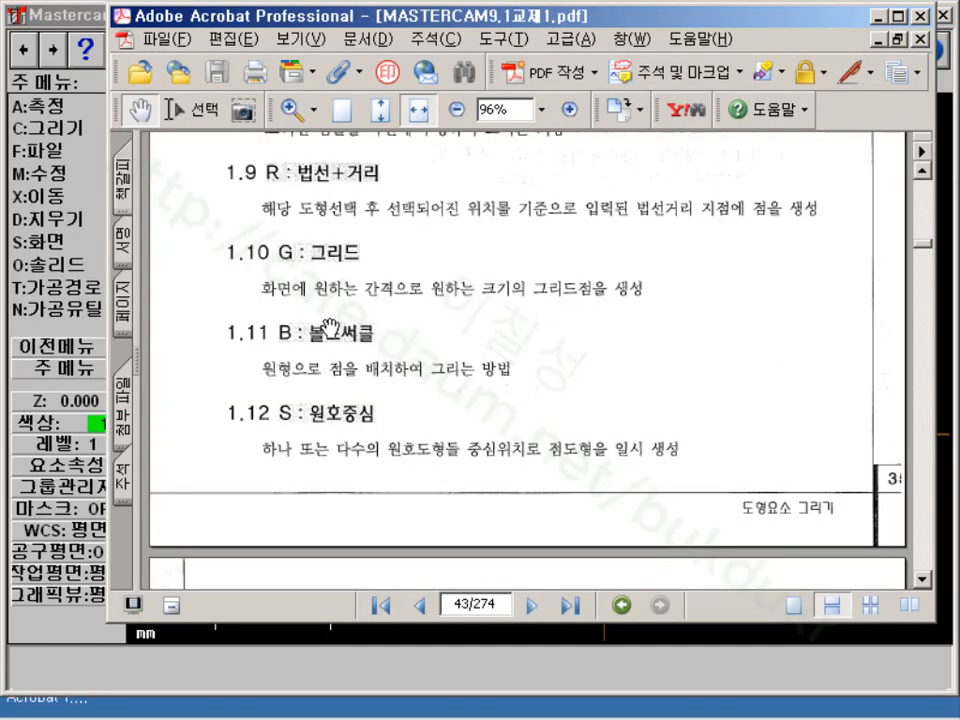
pyautogui.click(879, 17)
pyautogui.click(77, 130)
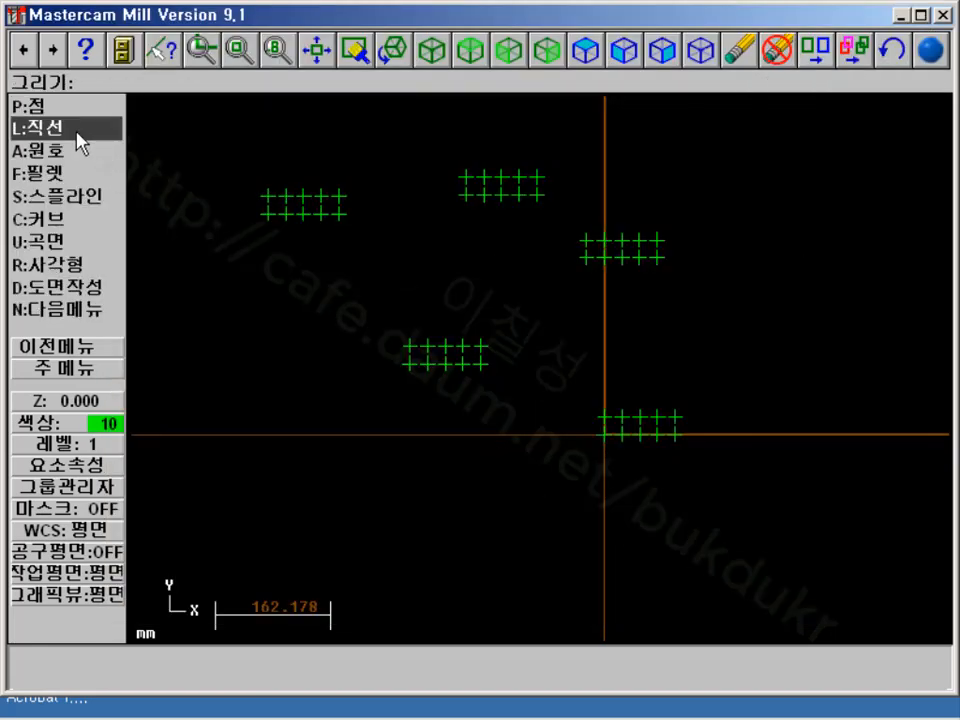
pyautogui.click(60, 106)
pyautogui.click(80, 312)
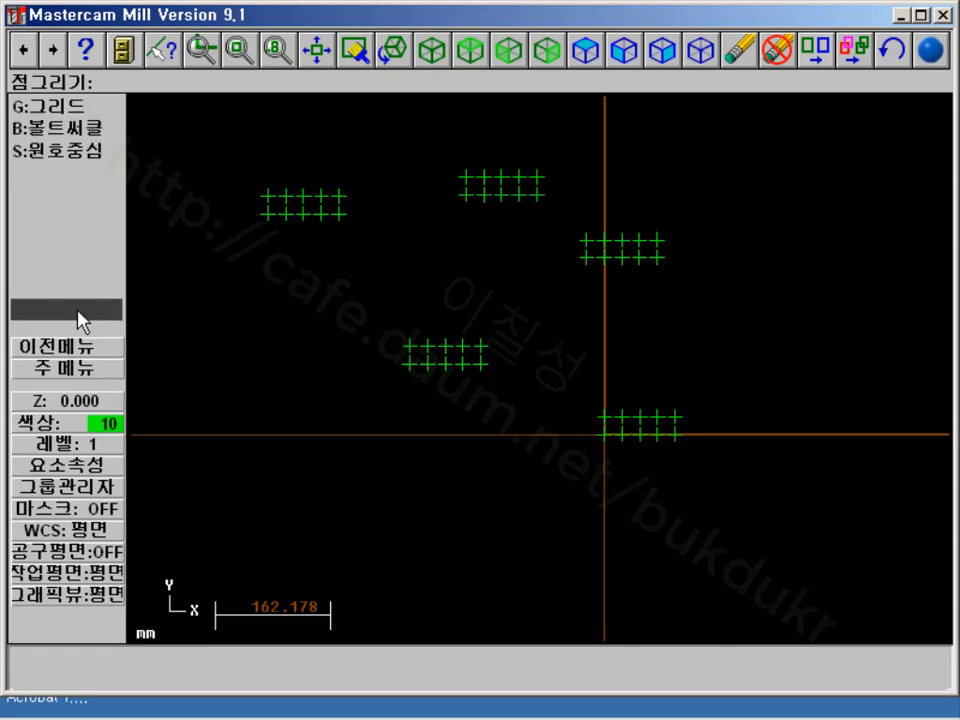
pyautogui.click(72, 128)
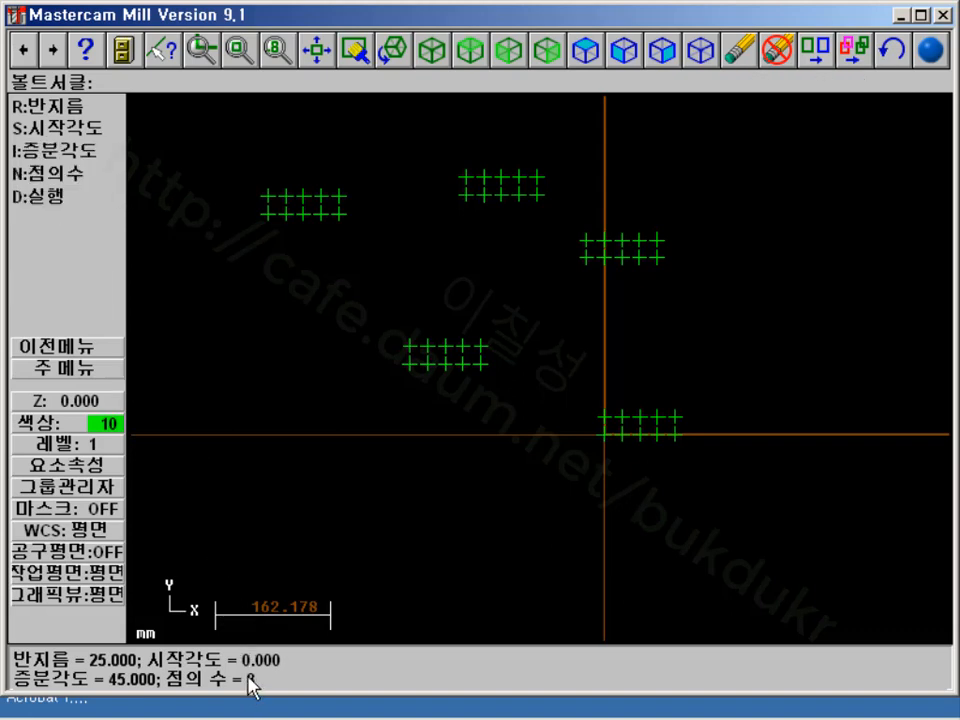
pyautogui.click(50, 197)
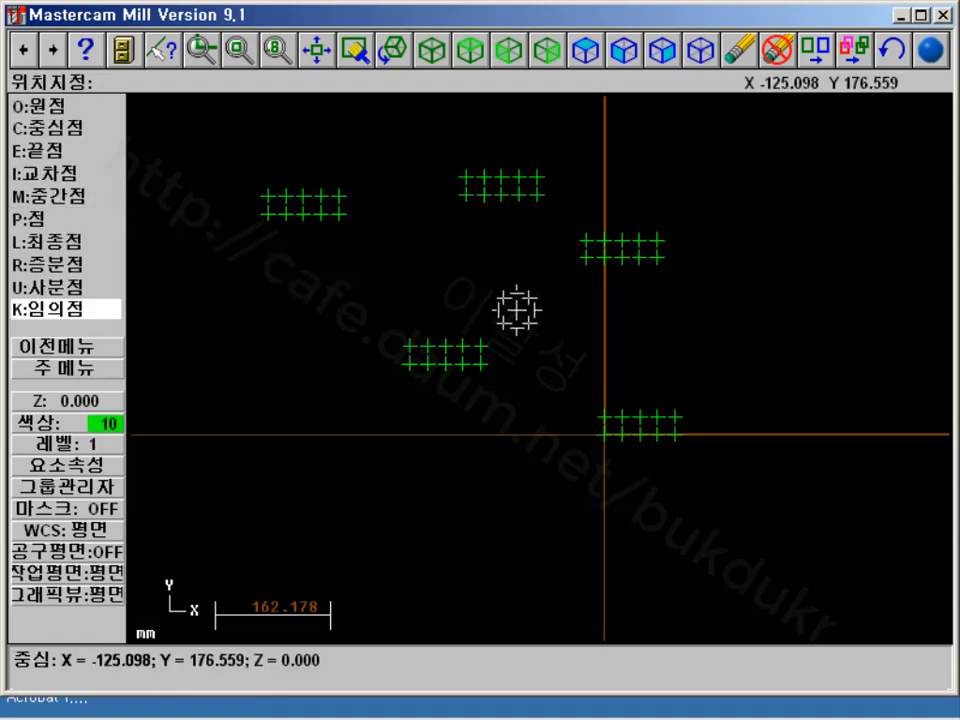
# Examine the bolt circle point preview at several zoom levels
pyautogui.press('pageup')
pyautogui.press('pageup')
pyautogui.press('pageup')
pyautogui.press('pageup')
pyautogui.press('pageup')
pyautogui.press('pageup')
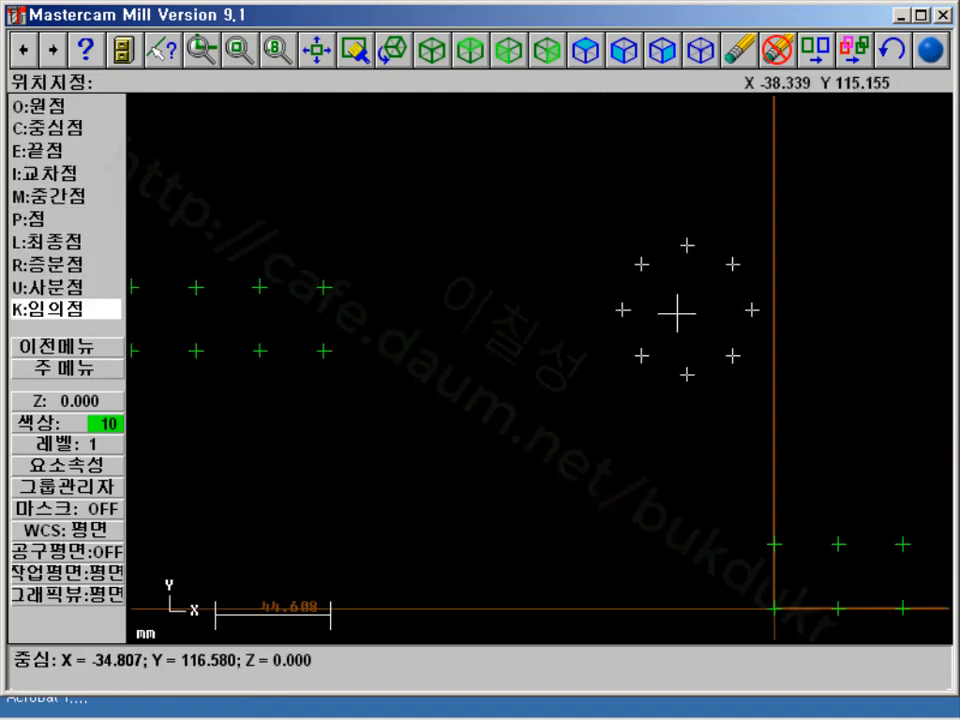
pyautogui.press('pageup')
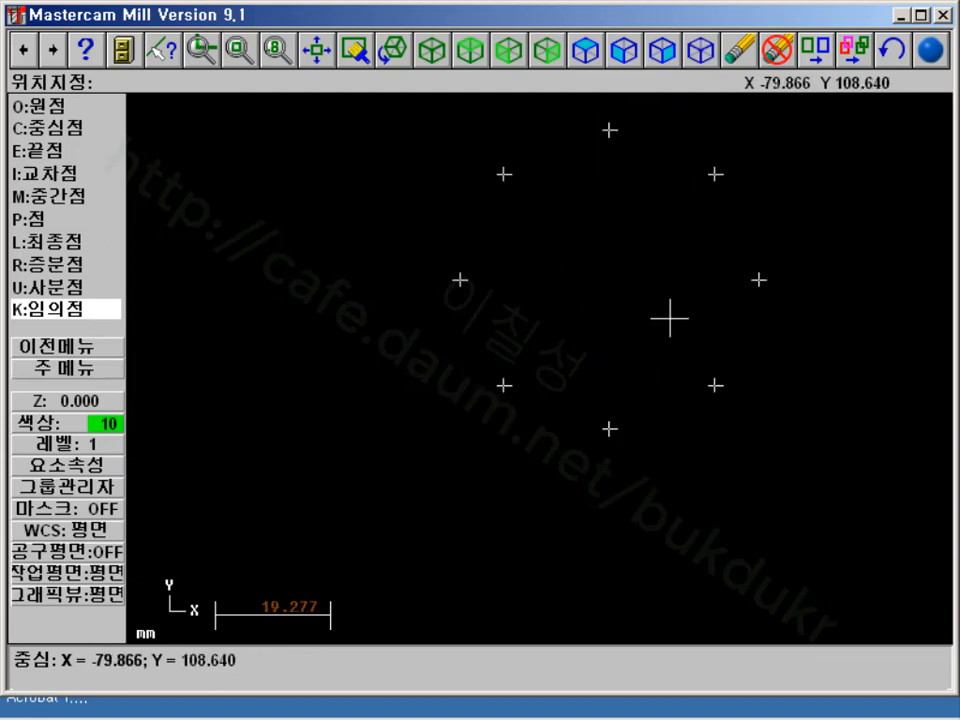
pyautogui.press('pagedown')
pyautogui.press('pagedown')
pyautogui.press('pagedown')
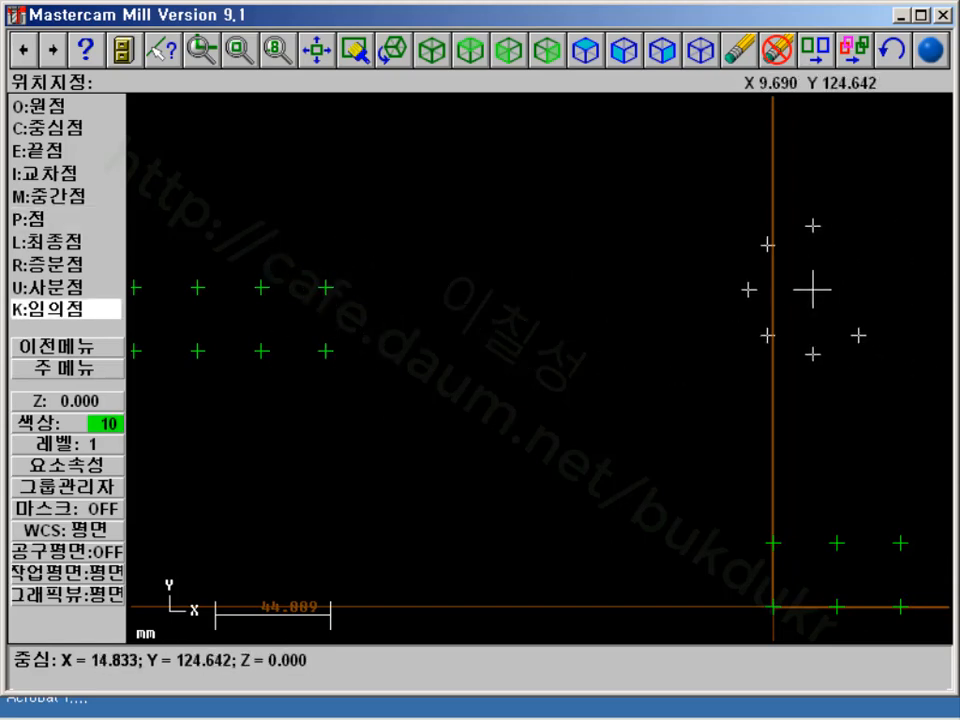
pyautogui.press('pagedown')
pyautogui.press('pagedown')
pyautogui.press('pagedown')
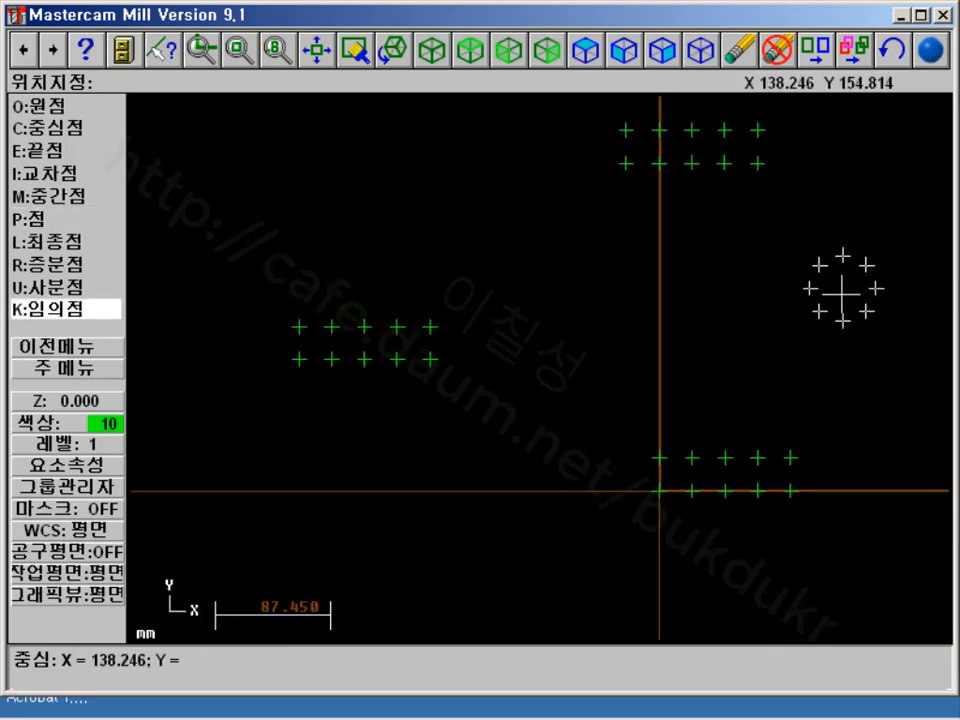
pyautogui.press('pagedown')
pyautogui.press('pagedown')
pyautogui.press('pagedown')
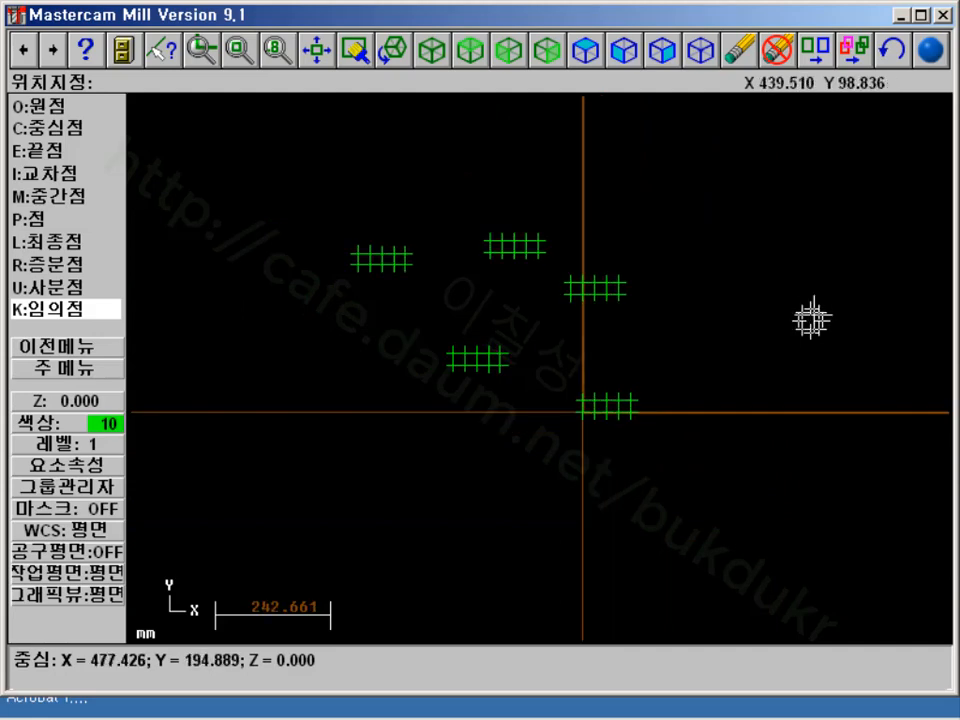
pyautogui.press('pageup')
pyautogui.press('pageup')
pyautogui.press('pageup')
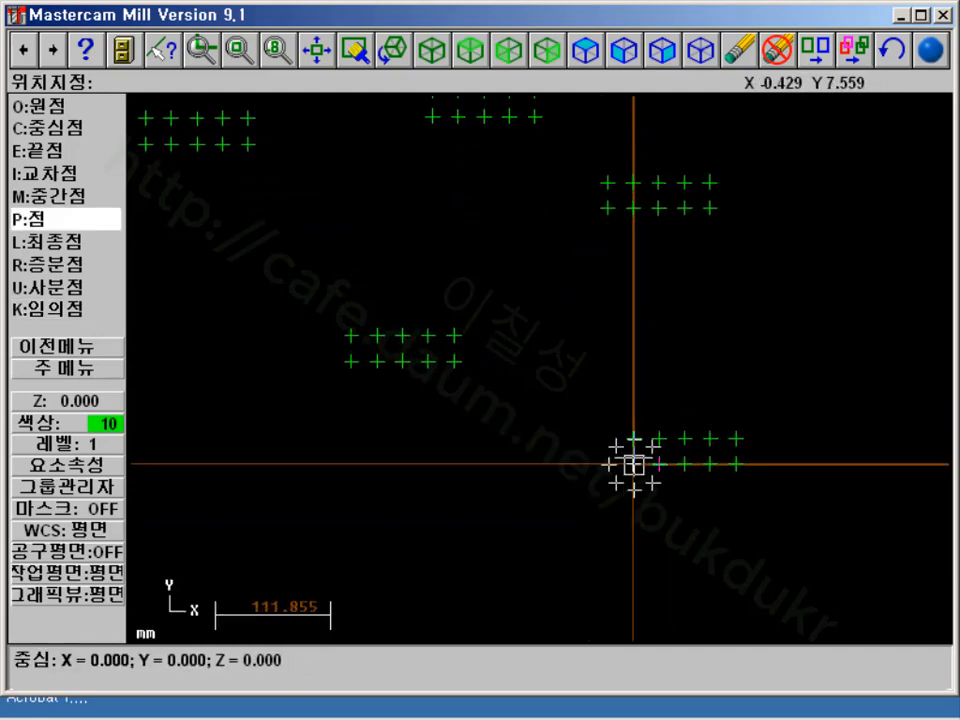
# Place four bolt circle point patterns at free positions among the grids above the X axis, and end the function
pyautogui.press('k')
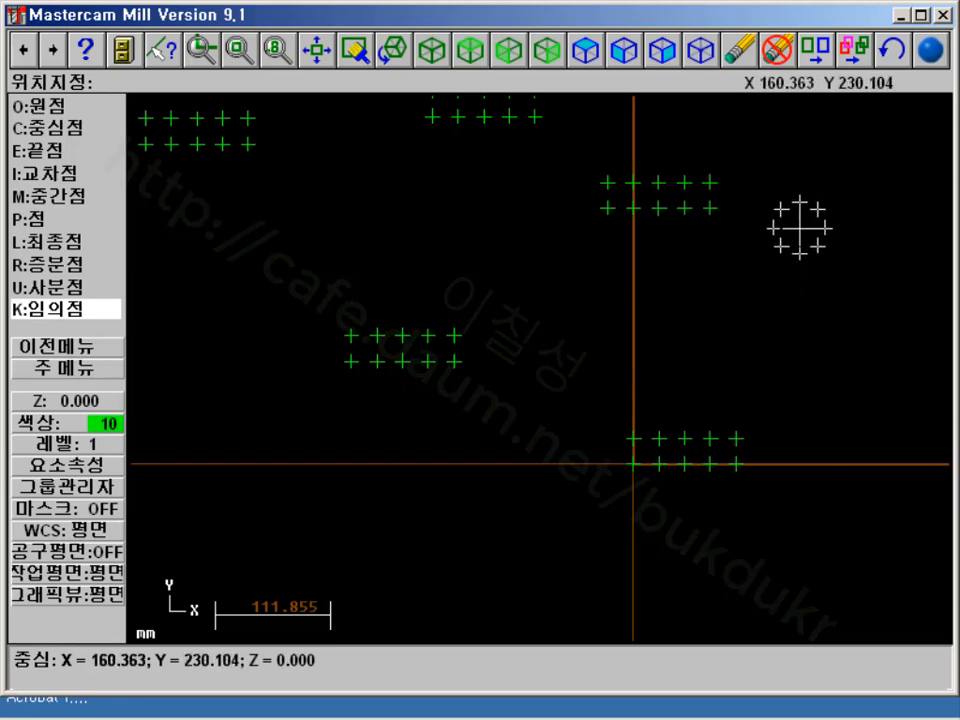
pyautogui.click(713, 305)
pyautogui.click(578, 340)
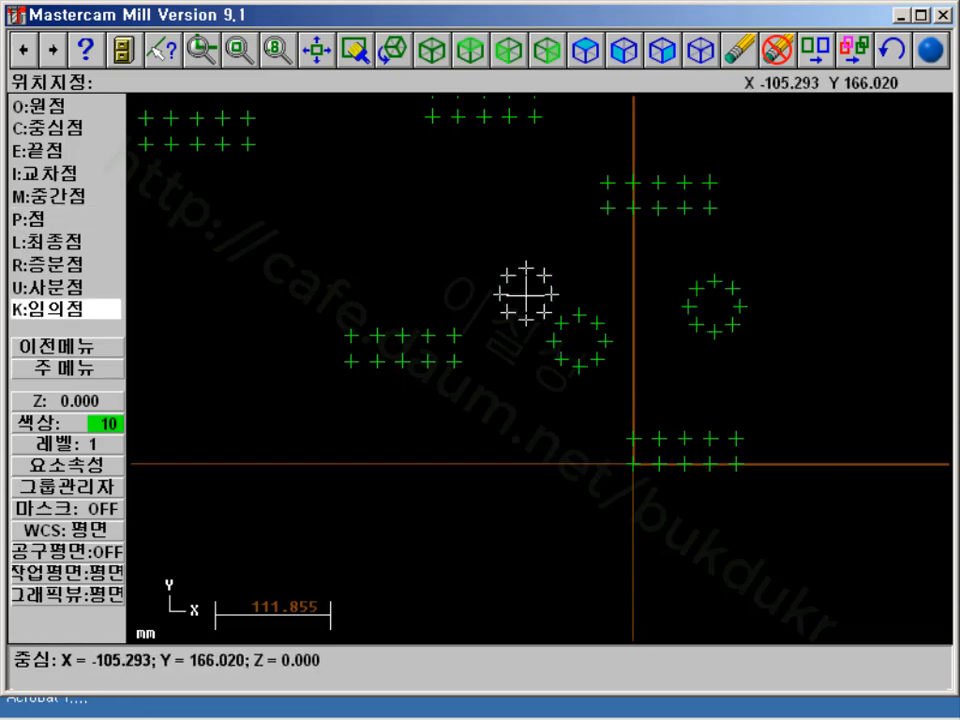
pyautogui.click(412, 185)
pyautogui.click(259, 259)
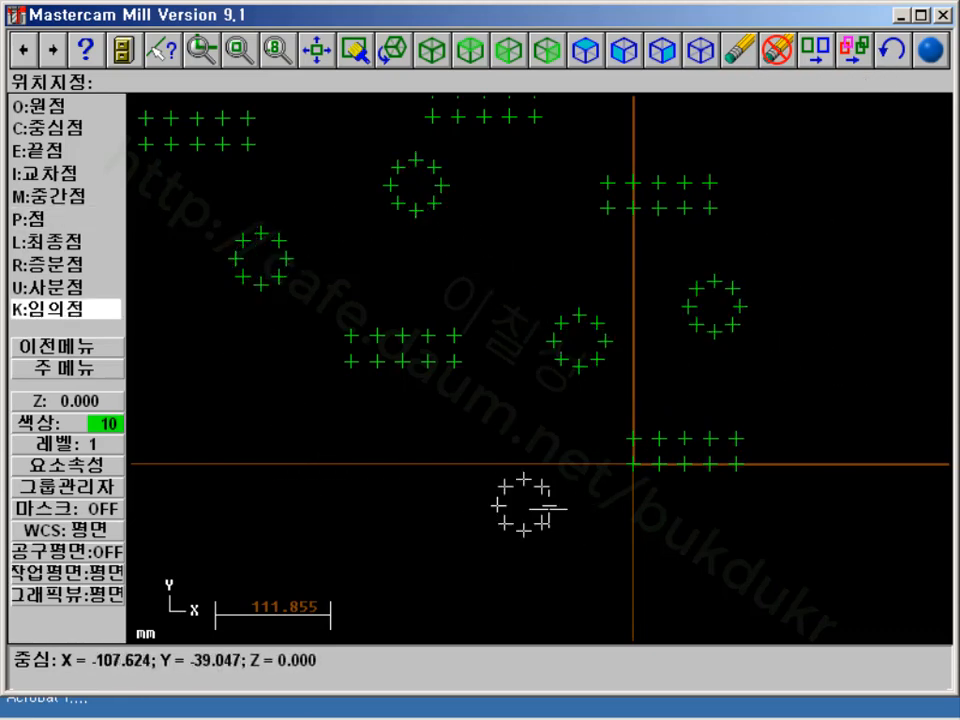
pyautogui.click(88, 370)
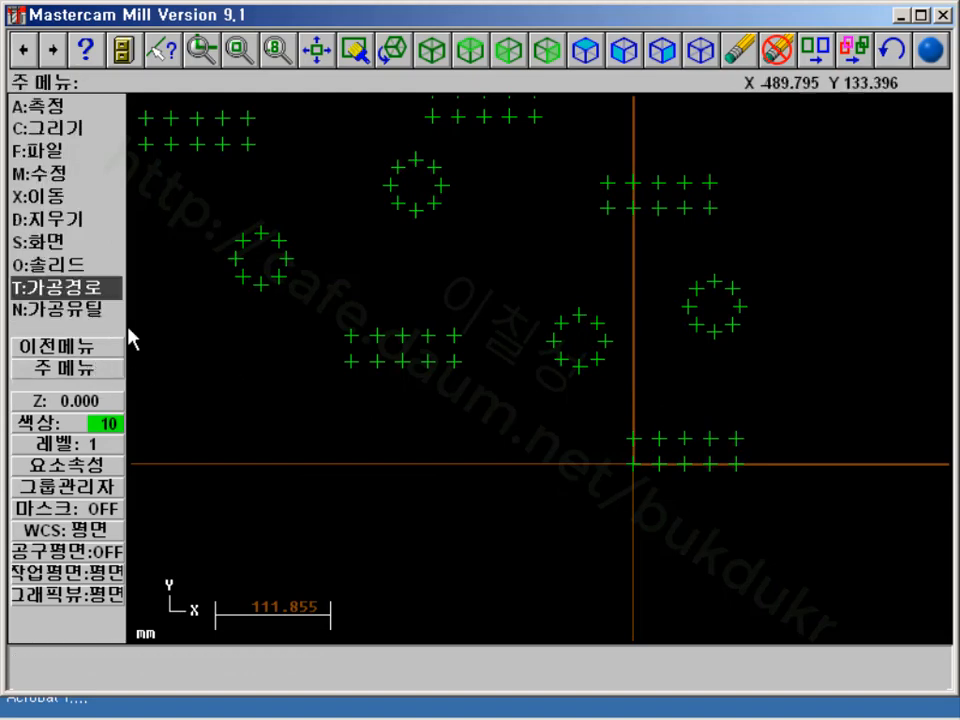
pyautogui.scroll(-3, 200, 236)
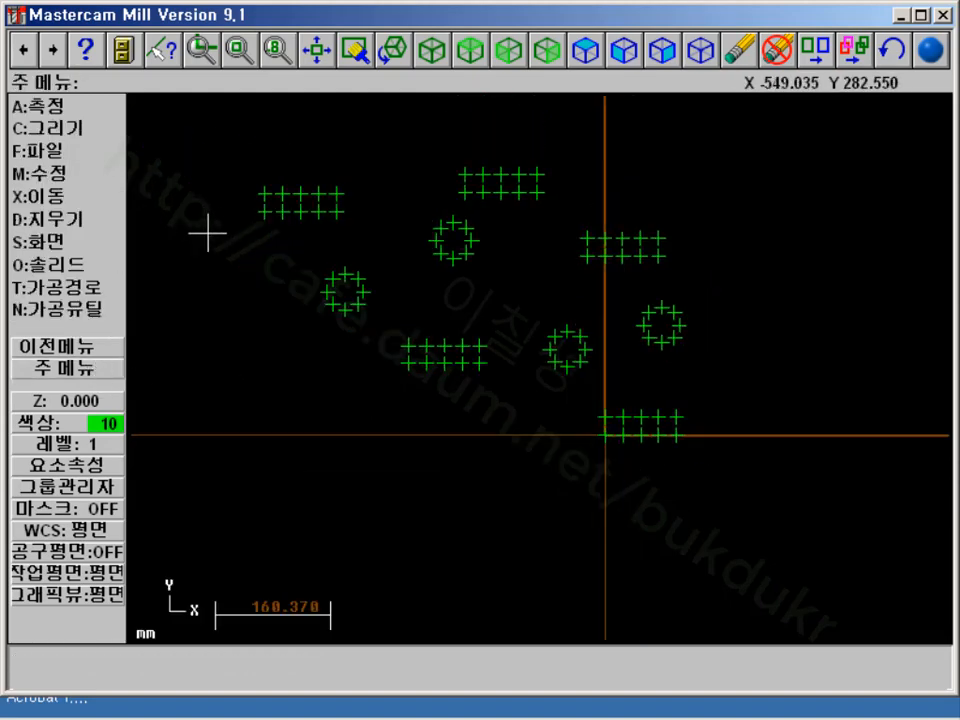
pyautogui.click(50, 128)
pyautogui.click(30, 105)
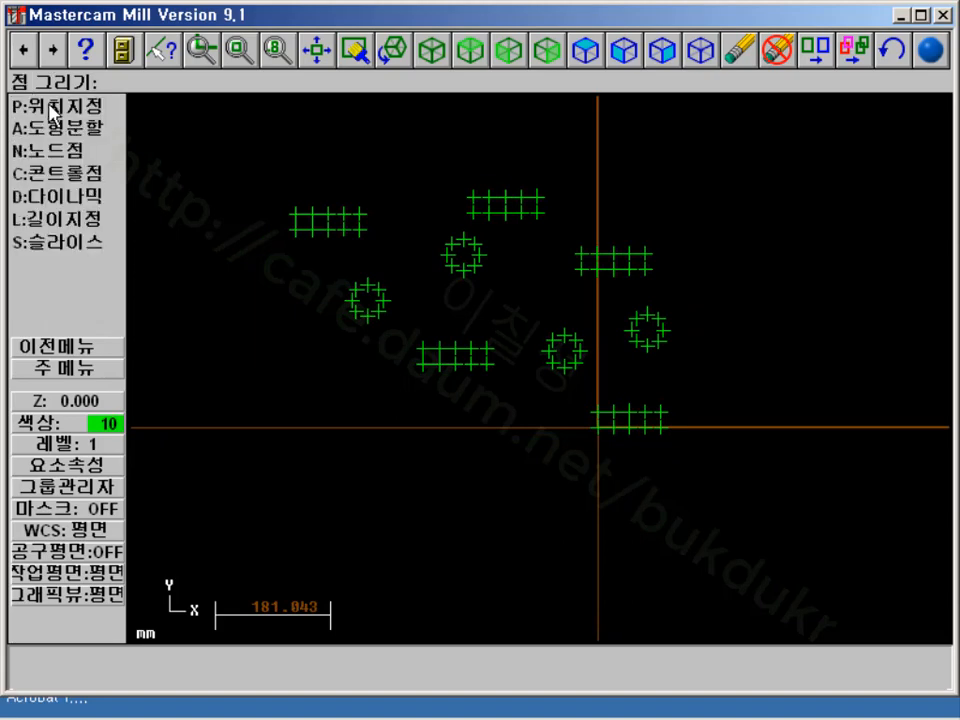
pyautogui.click(81, 310)
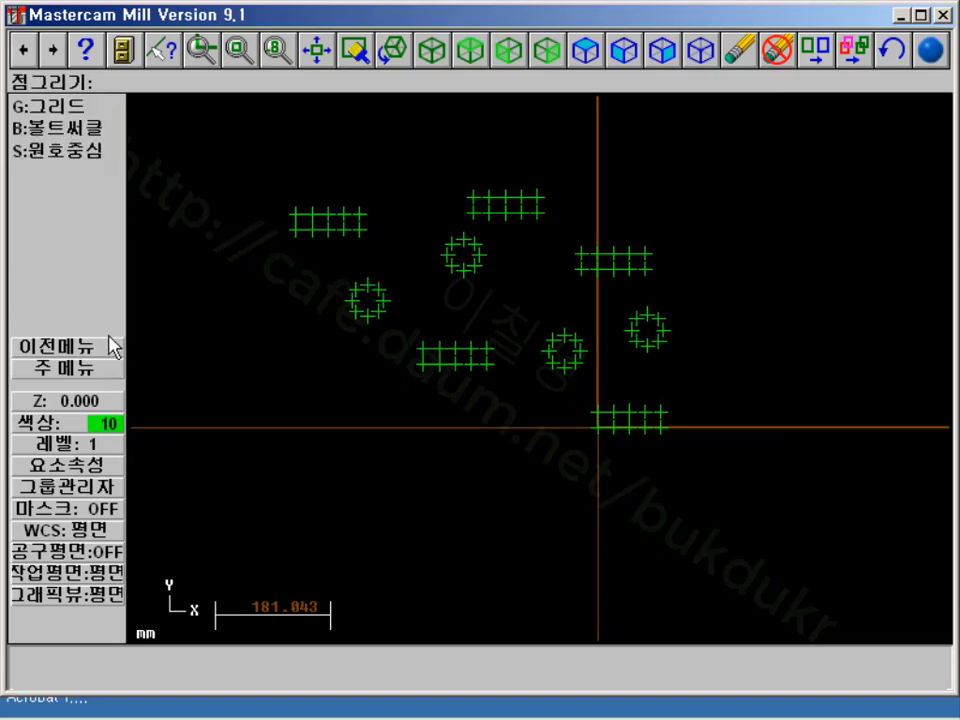
pyautogui.click(110, 378)
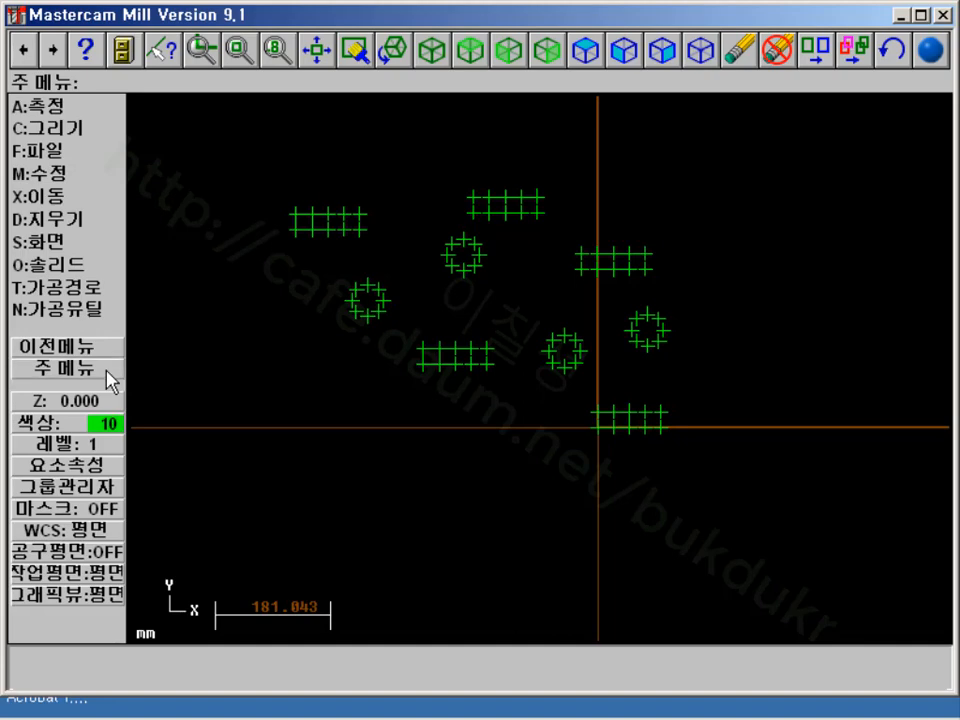
# Draw six circles of different sizes in the area below the point patterns, each by center and one point (중심+한점원)
pyautogui.click(60, 124)
pyautogui.click(60, 150)
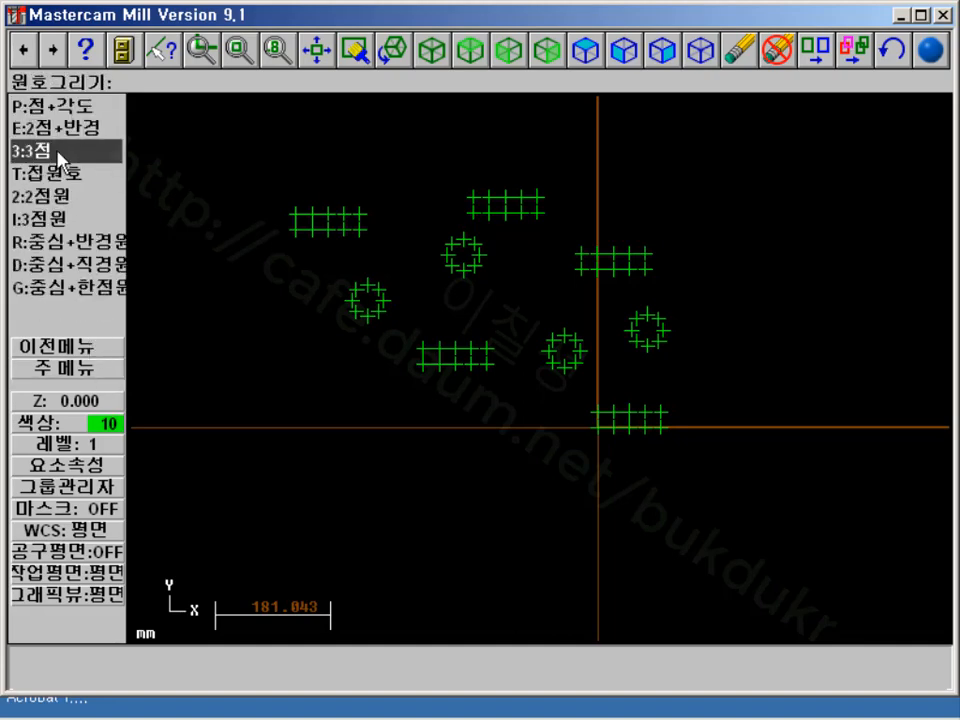
pyautogui.click(88, 293)
pyautogui.click(252, 417)
pyautogui.click(251, 375)
pyautogui.click(367, 445)
pyautogui.click(391, 445)
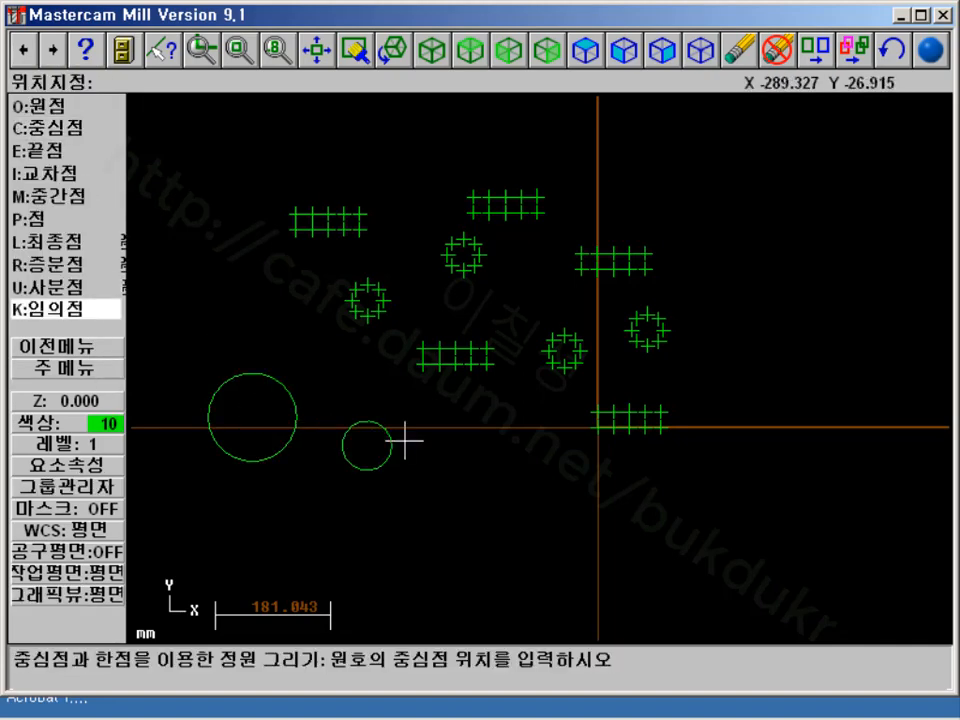
pyautogui.click(460, 476)
pyautogui.click(459, 437)
pyautogui.click(354, 511)
pyautogui.click(374, 513)
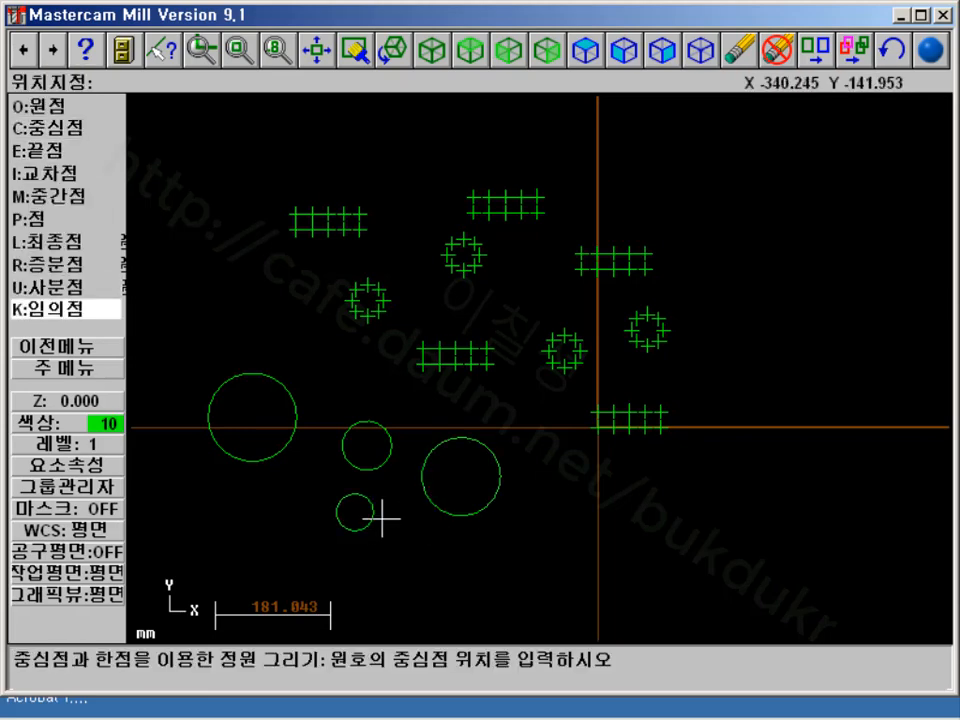
pyautogui.click(407, 520)
pyautogui.click(416, 520)
pyautogui.click(451, 558)
pyautogui.click(457, 558)
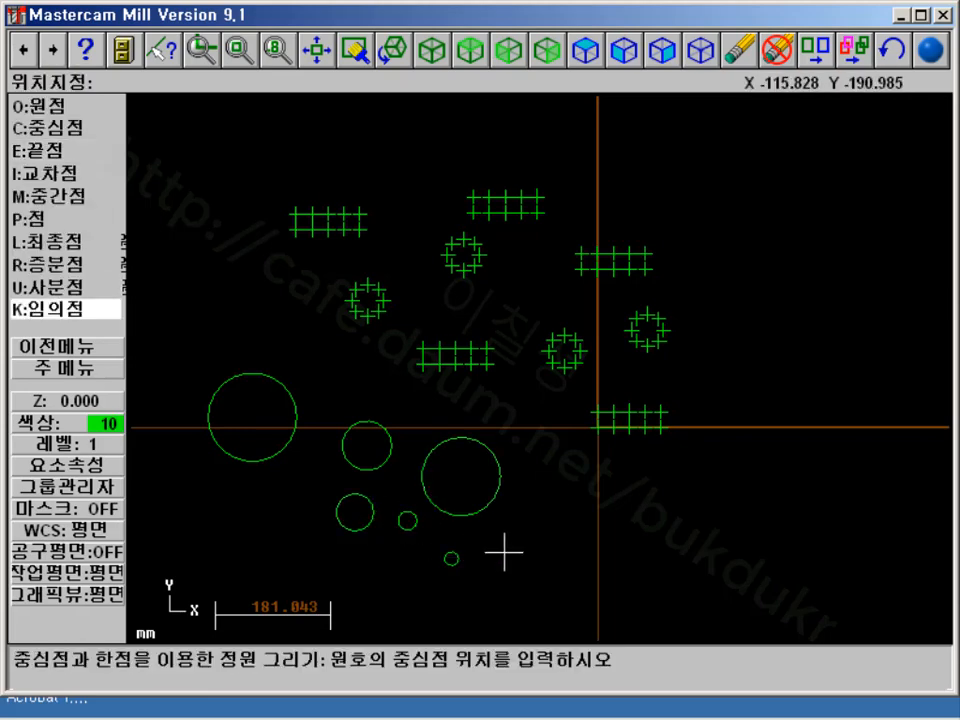
pyautogui.click(90, 368)
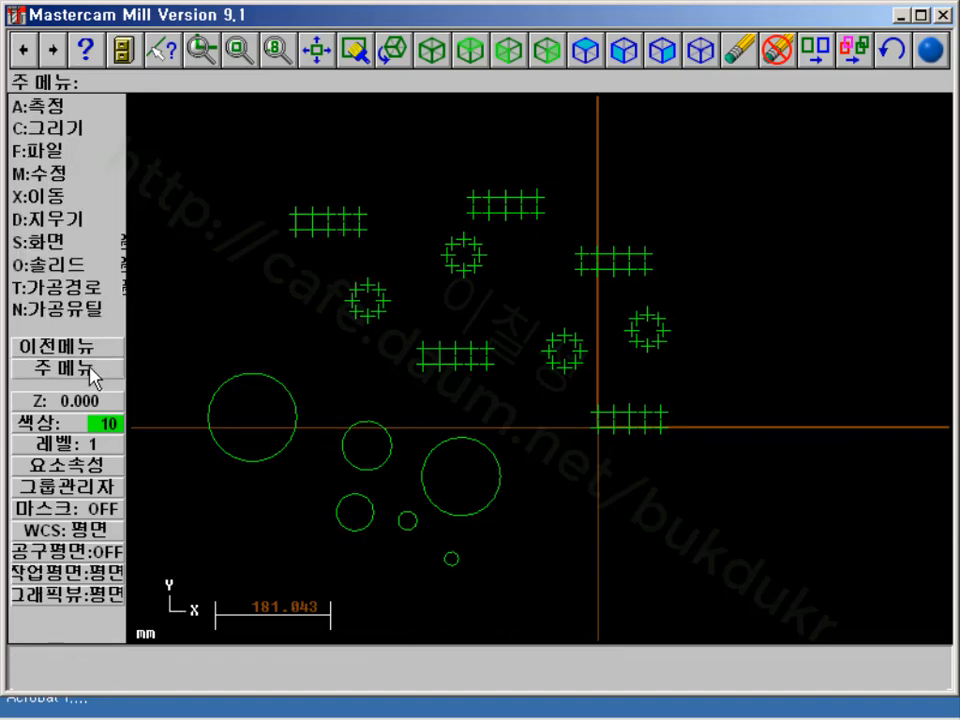
# Start creating points at arc centers (원호중심), select all six circles below the point patterns as targets, and finish the selection
pyautogui.click(55, 127)
pyautogui.click(45, 105)
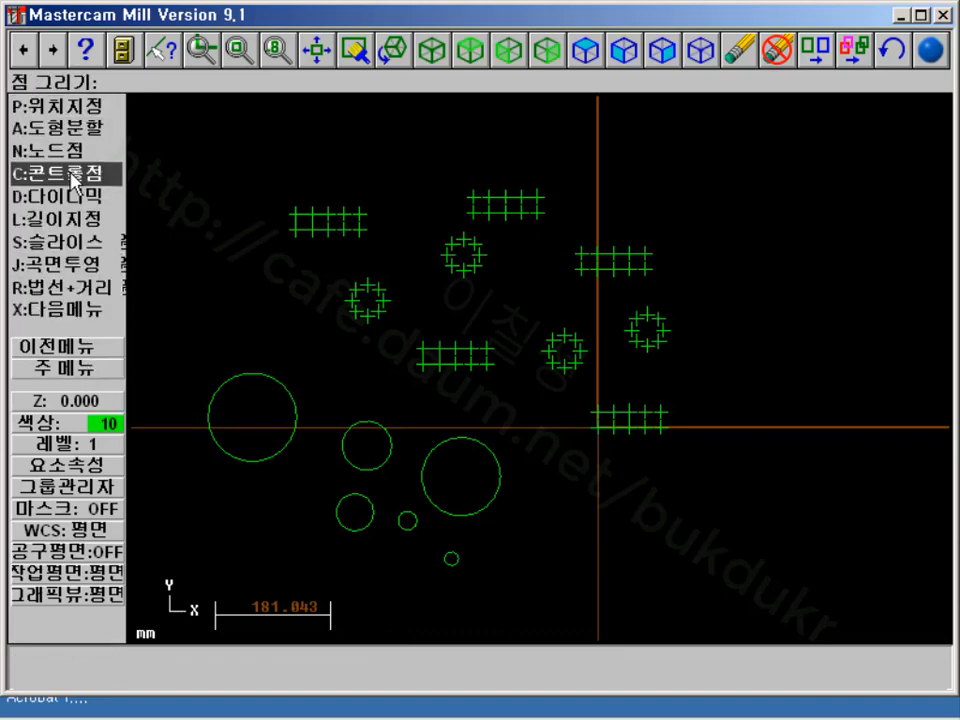
pyautogui.click(62, 309)
pyautogui.click(66, 152)
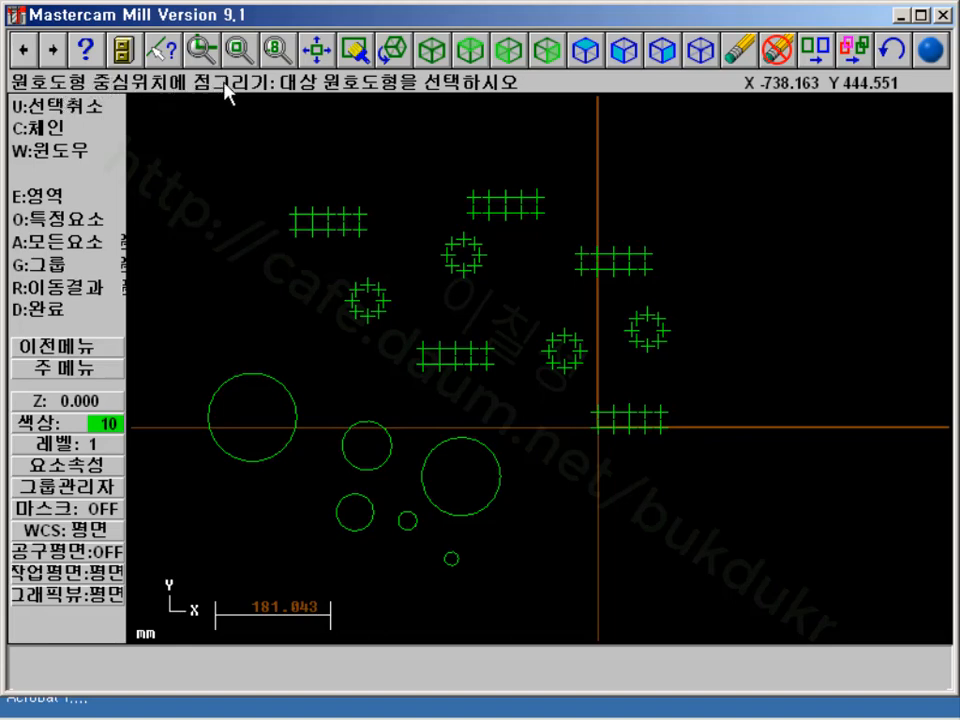
pyautogui.click(291, 398)
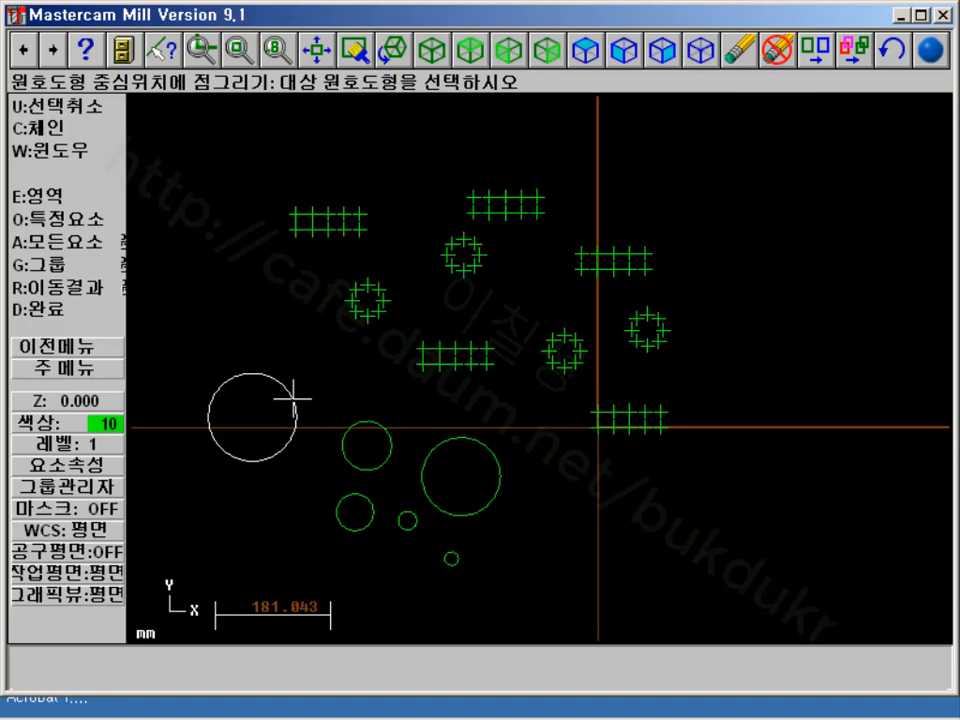
pyautogui.click(369, 423)
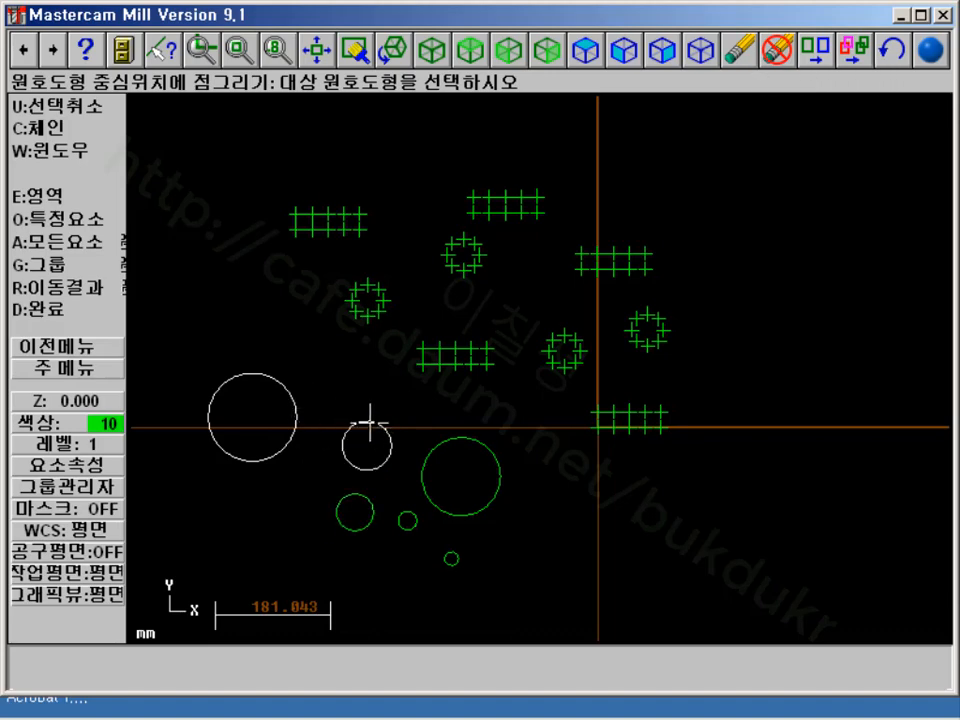
pyautogui.click(464, 441)
pyautogui.click(347, 501)
pyautogui.click(403, 508)
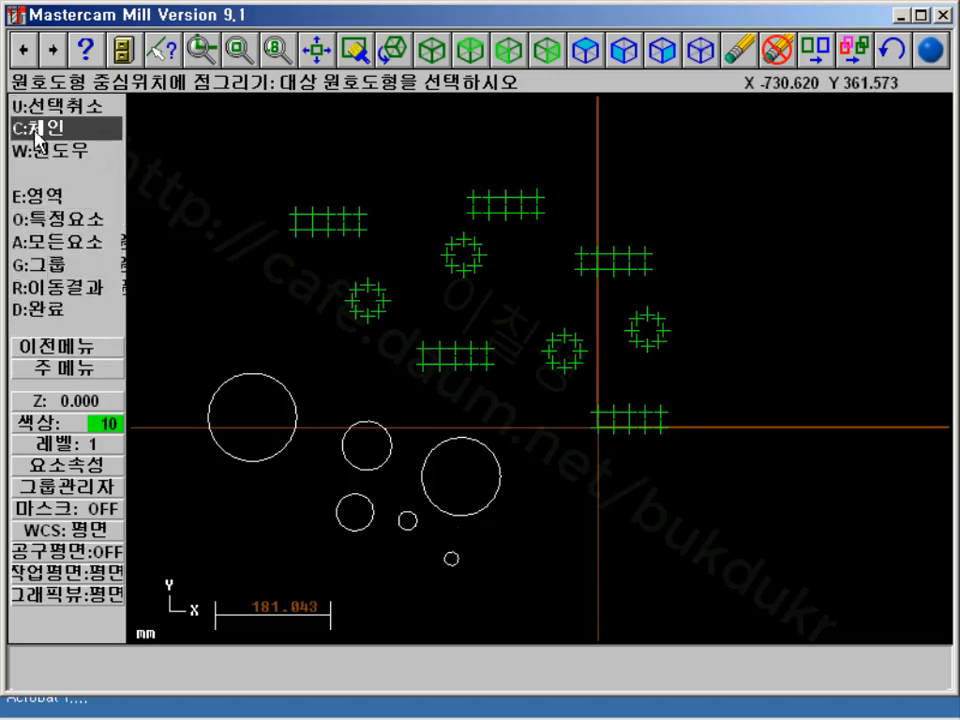
pyautogui.click(52, 312)
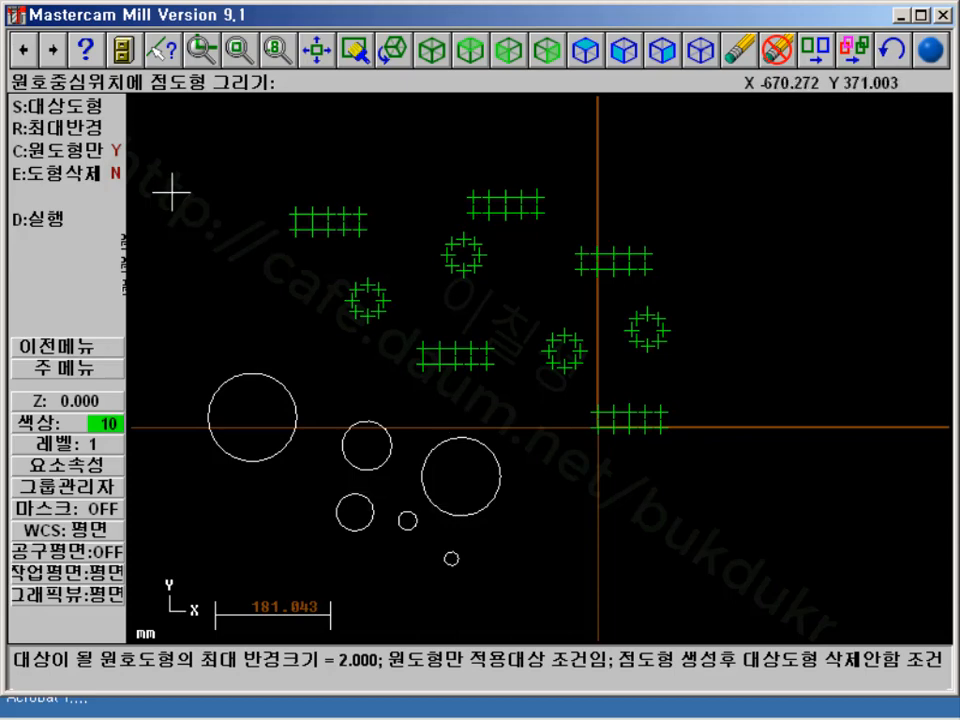
# Set the maximum arc radius (최대반경) to 30, create the center points in the selected circles, and end the function
pyautogui.click(80, 137)
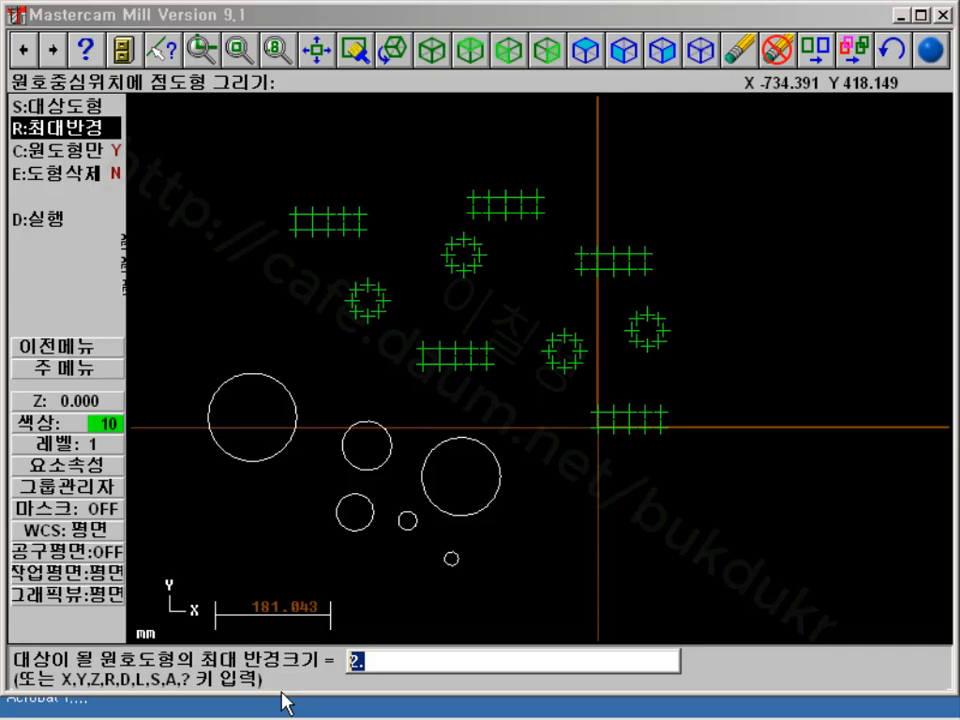
pyautogui.write('30')
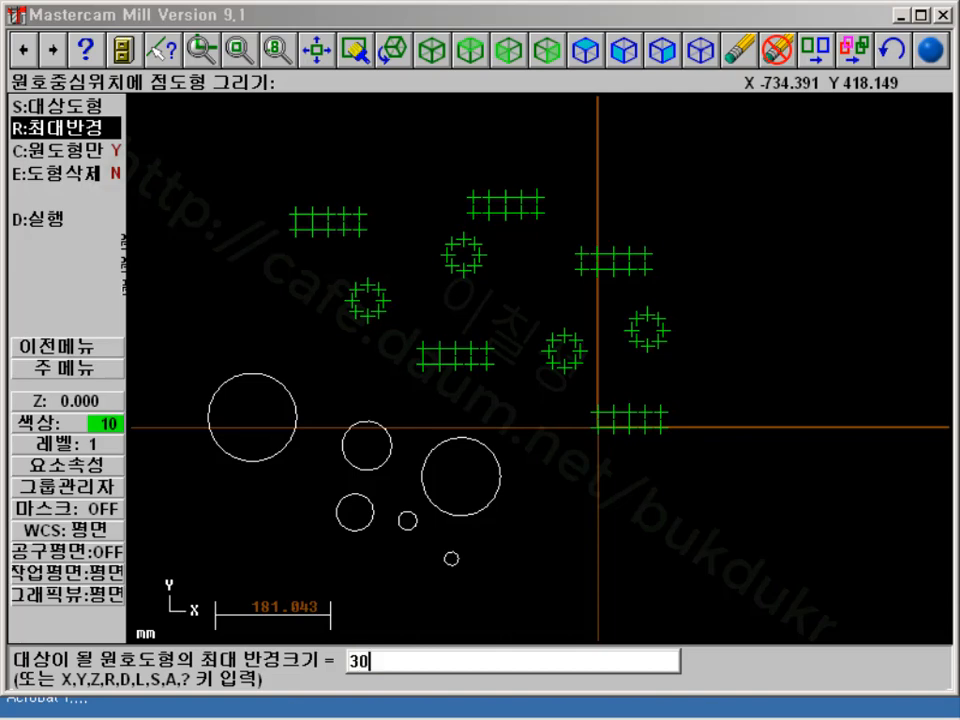
pyautogui.press('Return')
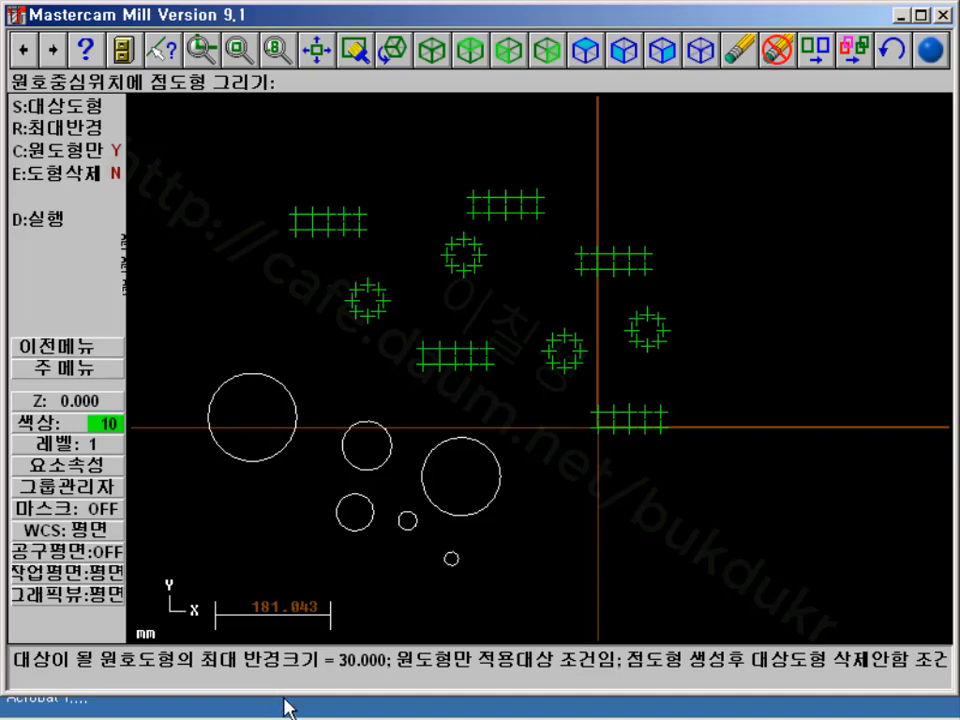
pyautogui.click(45, 222)
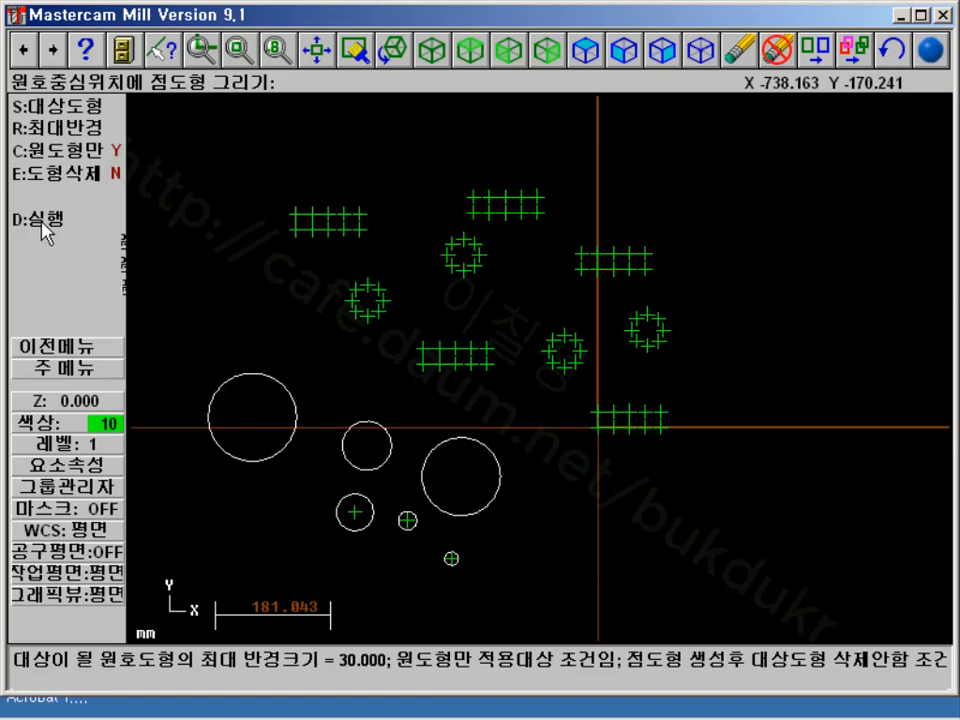
pyautogui.click(113, 370)
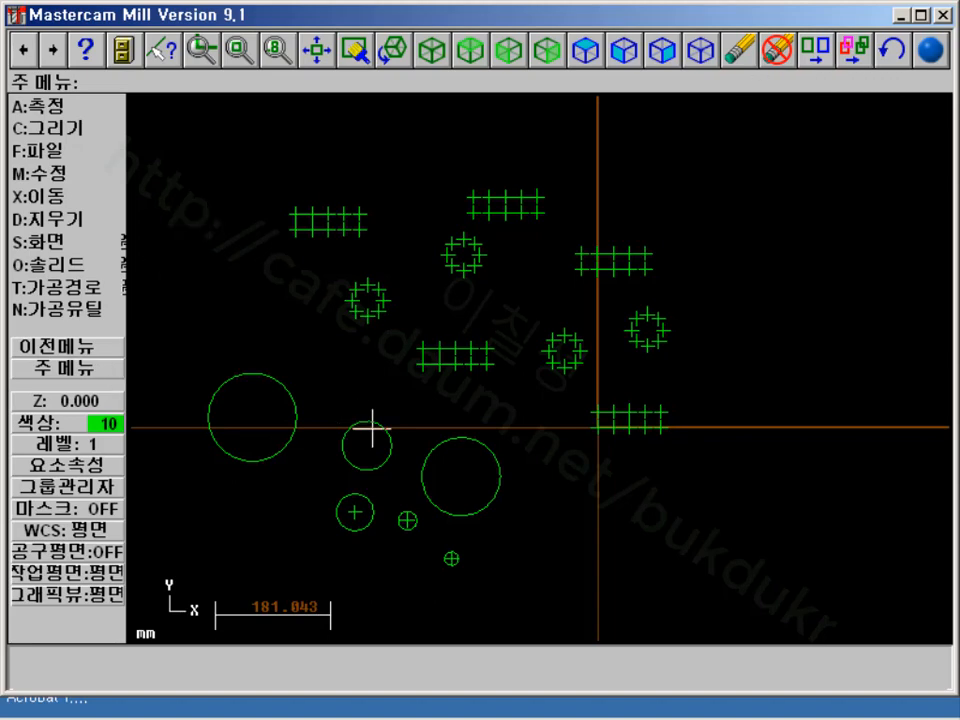
# Analyze the radii of the two circles without center points near the X axis and of the largest circle with one
pyautogui.click(162, 58)
pyautogui.click(382, 426)
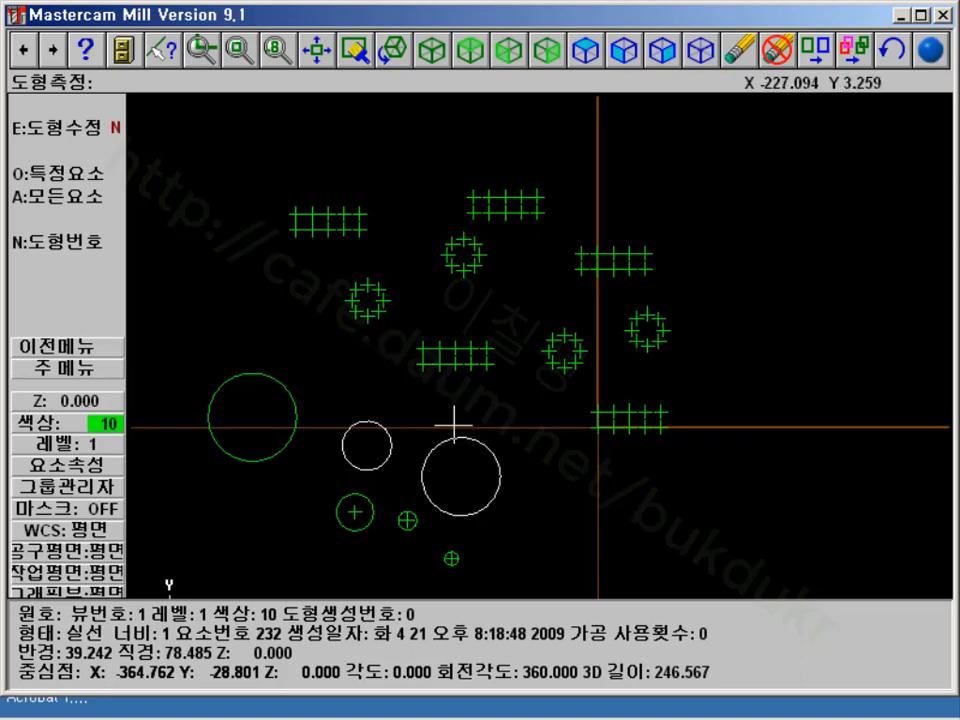
pyautogui.click(432, 458)
pyautogui.click(368, 498)
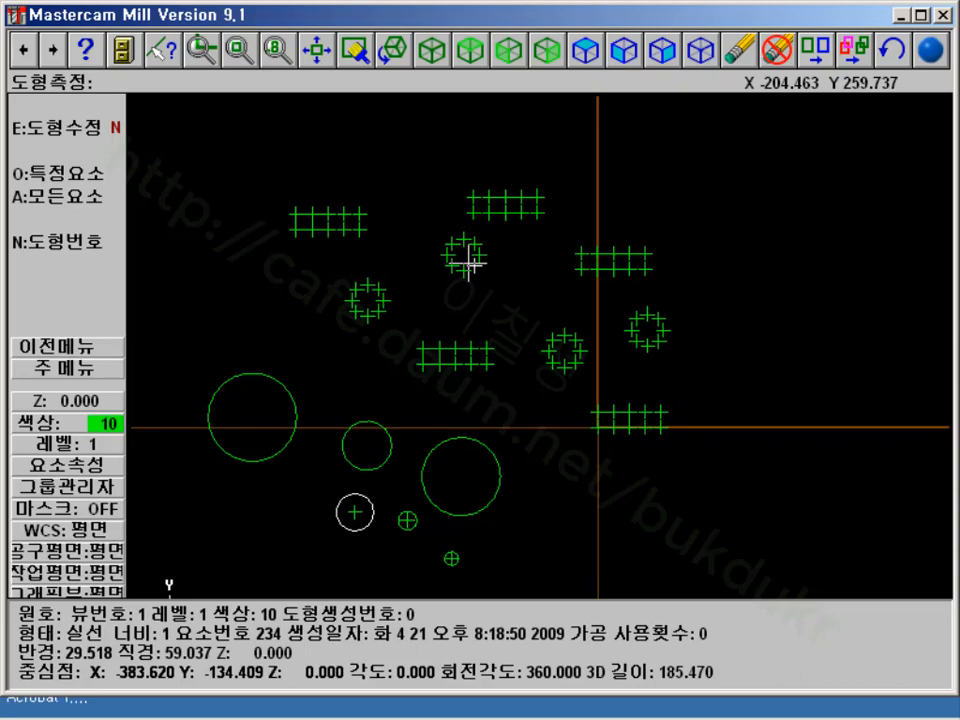
# Switch to the Acrobat manual and read on from the arc center entry to section 2.1, drawing horizontal lines (수평선 그리기)
pyautogui.hotkey('alt', 'Tab')
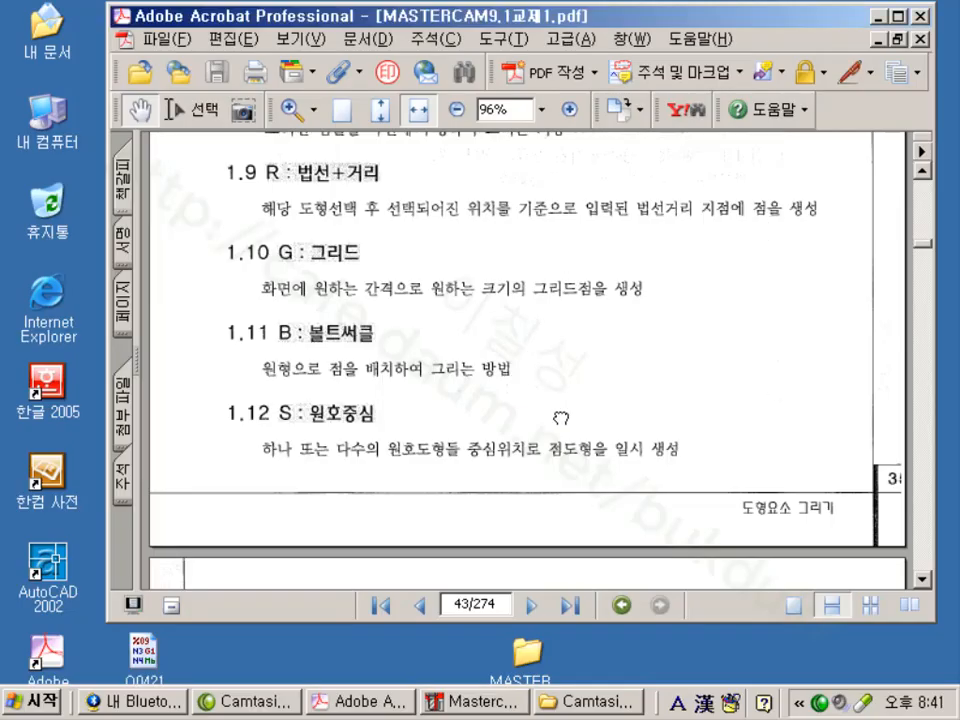
pyautogui.scroll(-8, 561, 418)
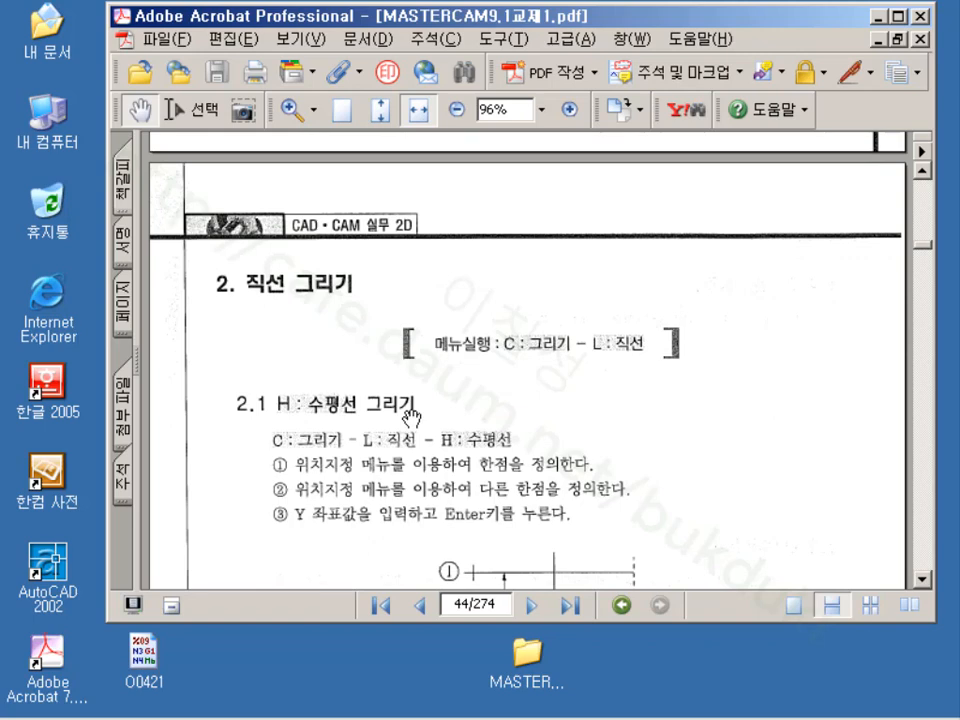
pyautogui.scroll(-3, 669, 364)
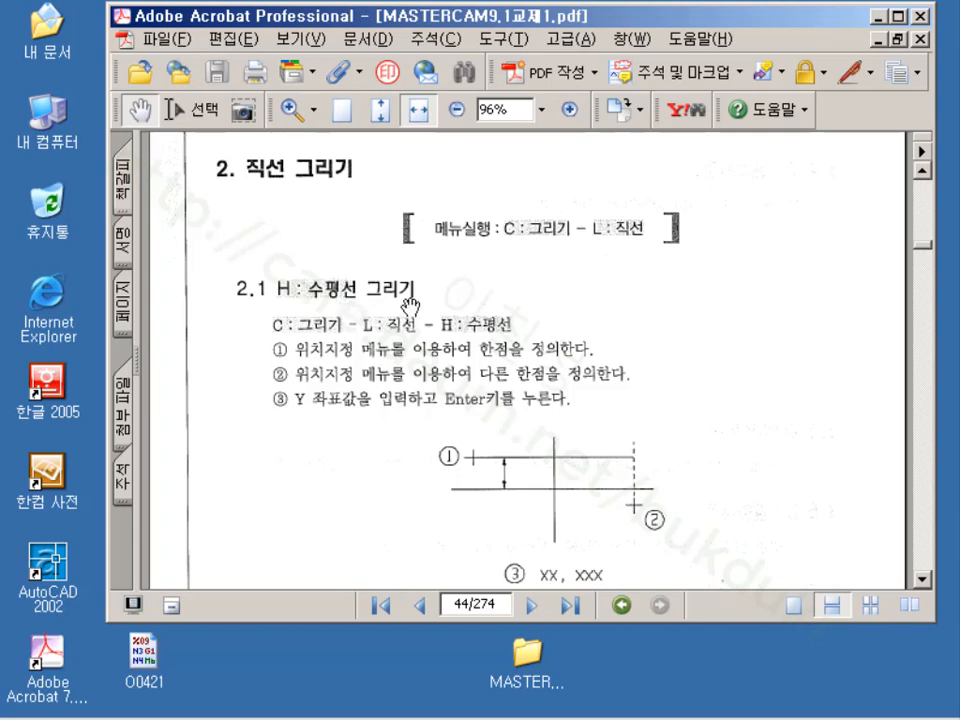
pyautogui.scroll(-1, 409, 305)
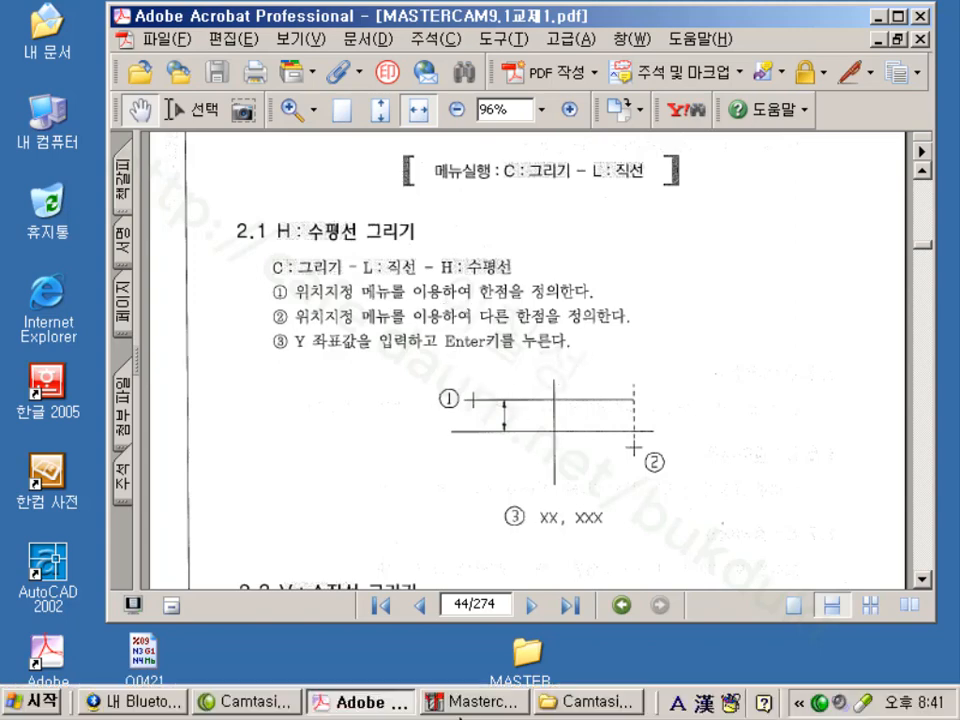
# Switch back to Mastercam and erase all points and circles with one window around the whole drawing
pyautogui.click(485, 704)
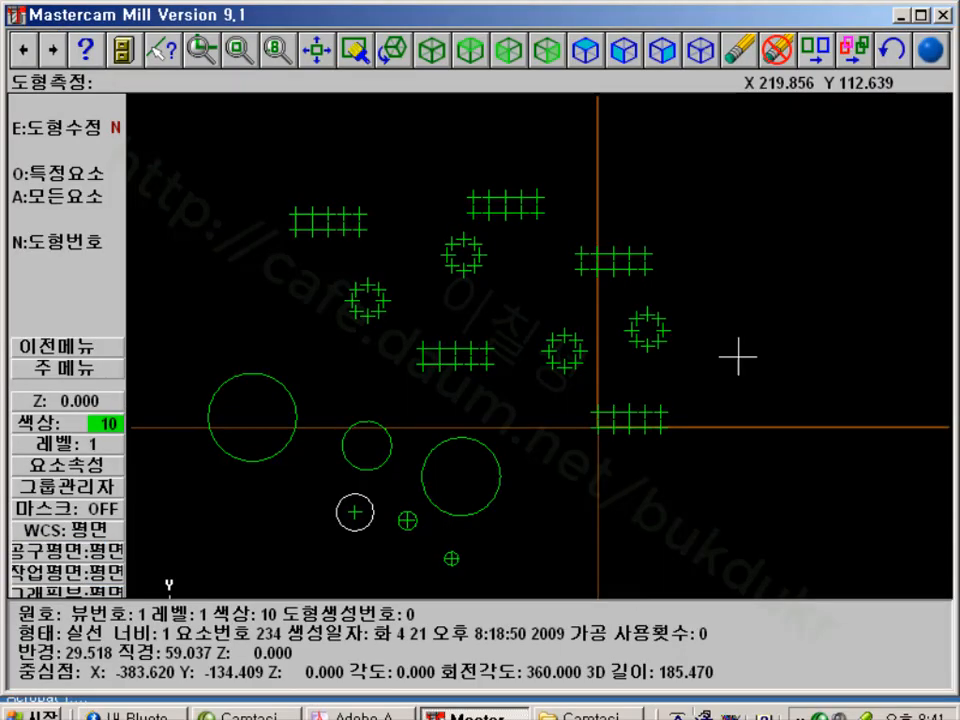
pyautogui.click(114, 372)
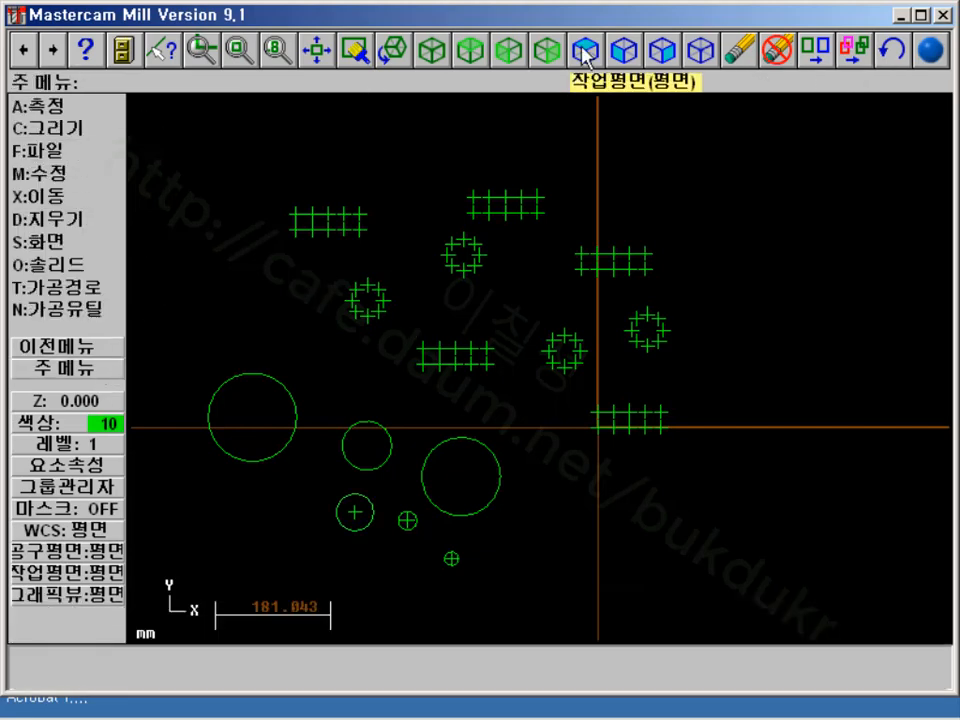
pyautogui.click(750, 52)
pyautogui.scroll(-5, 667, 144)
pyautogui.scroll(-2, 667, 144)
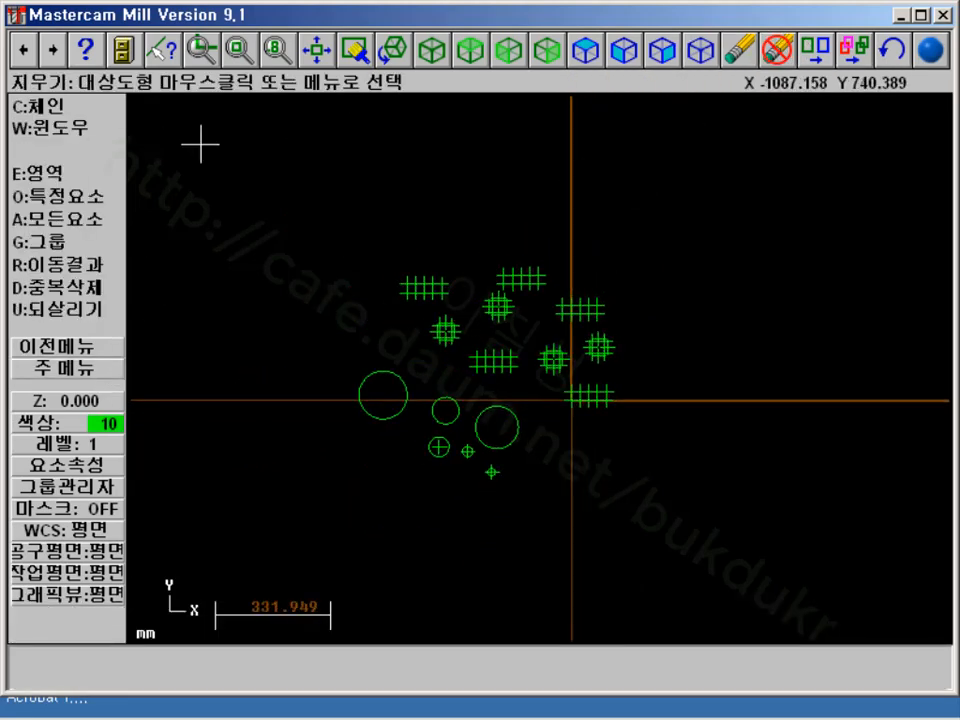
pyautogui.click(66, 130)
pyautogui.click(309, 197)
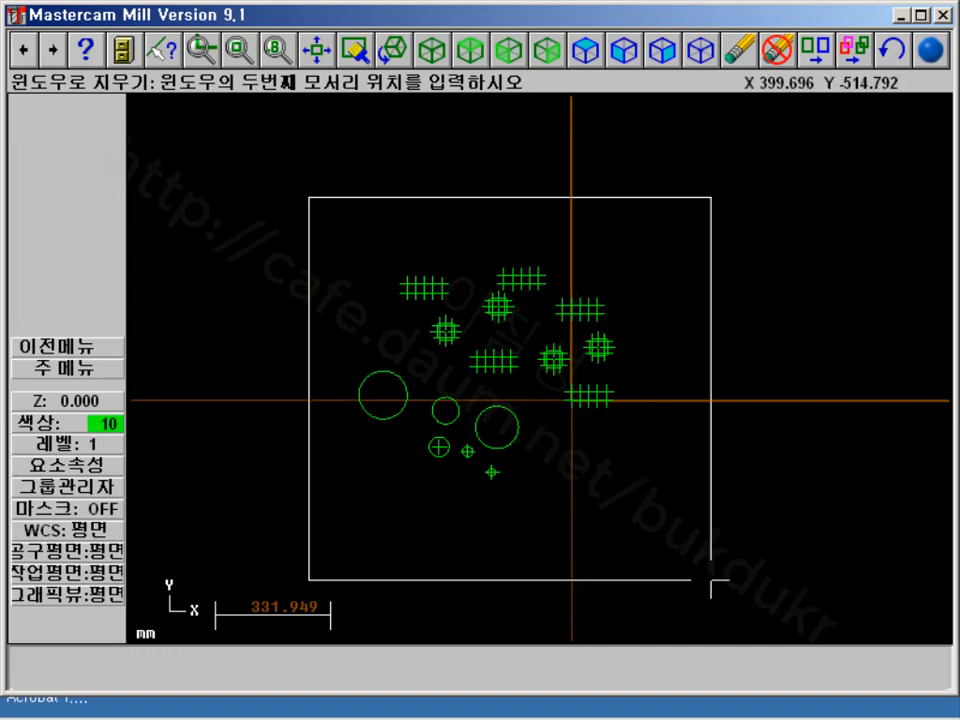
pyautogui.click(718, 579)
pyautogui.click(100, 372)
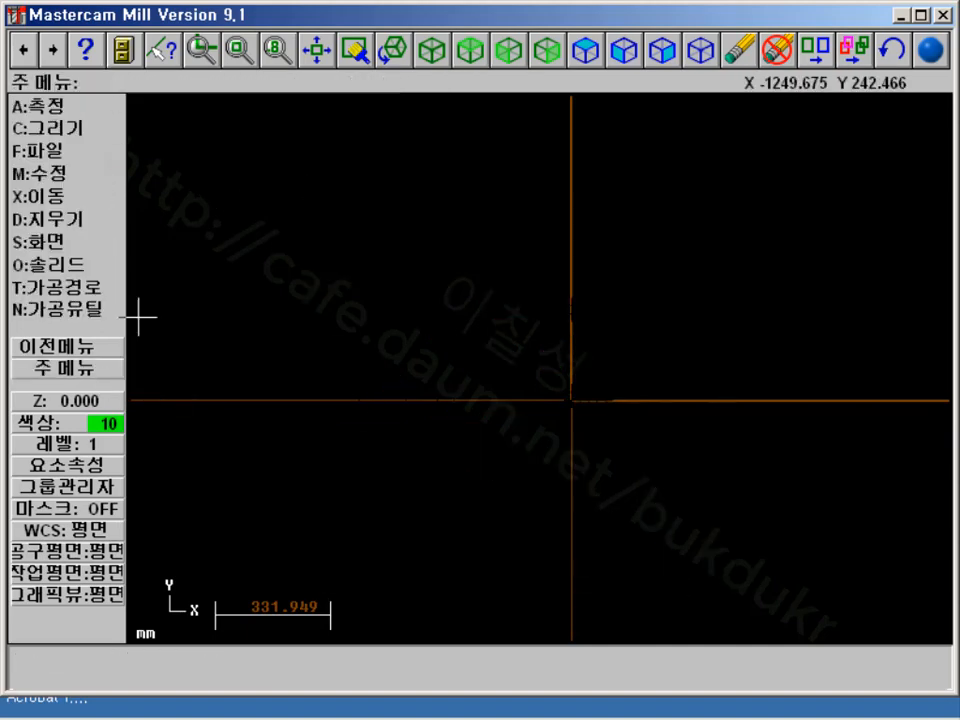
# Start the horizontal line (수평선) function, set the graphics view to isometric (입체), and start dynamic view rotation
pyautogui.click(70, 132)
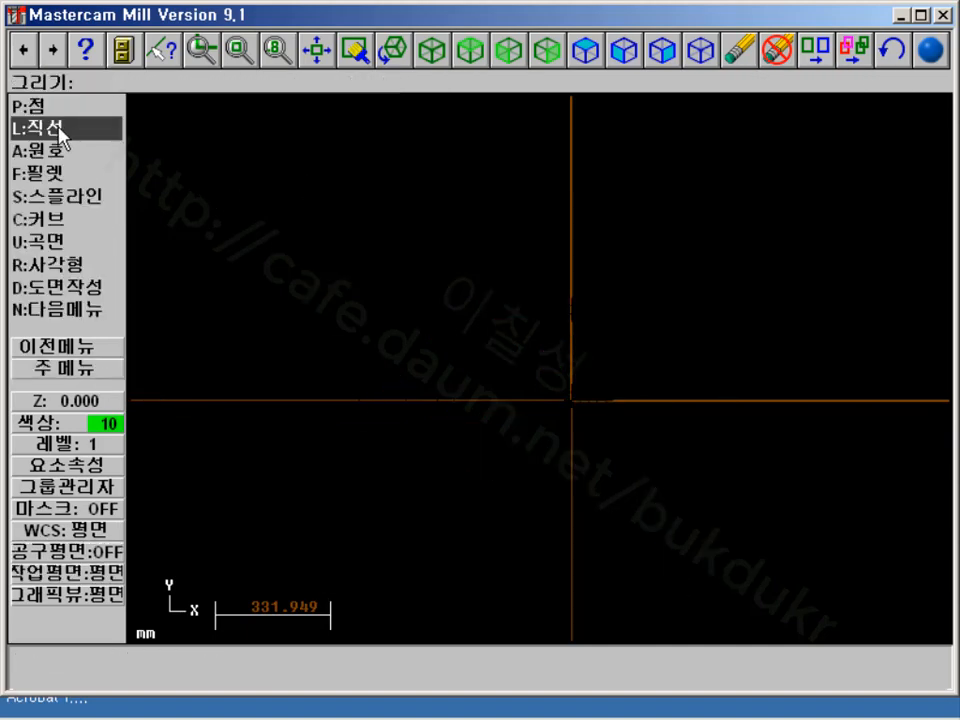
pyautogui.click(65, 129)
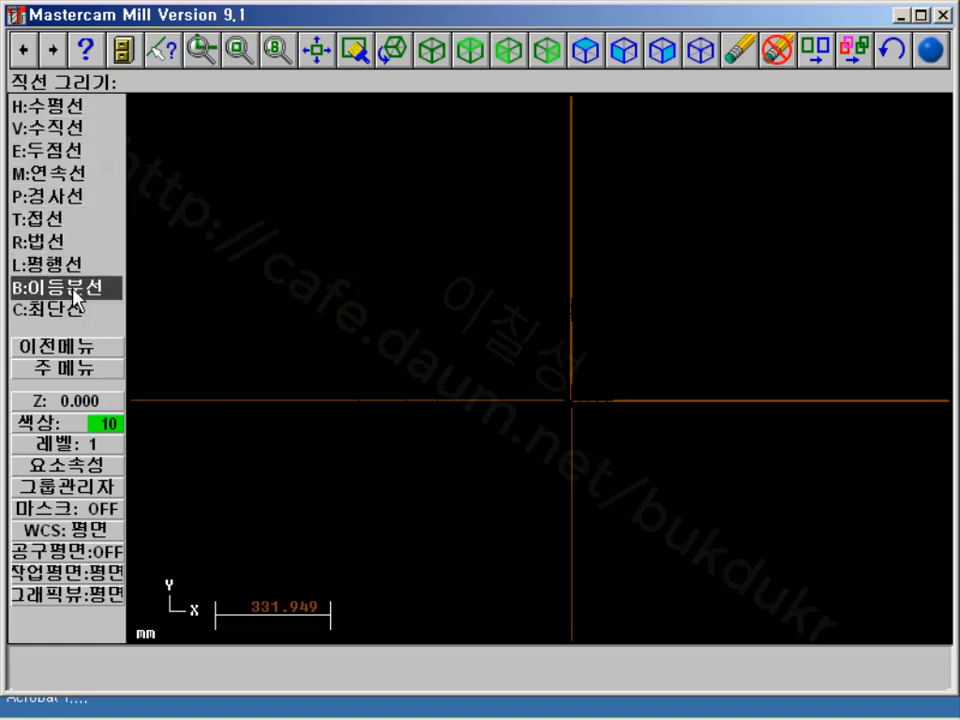
pyautogui.click(60, 106)
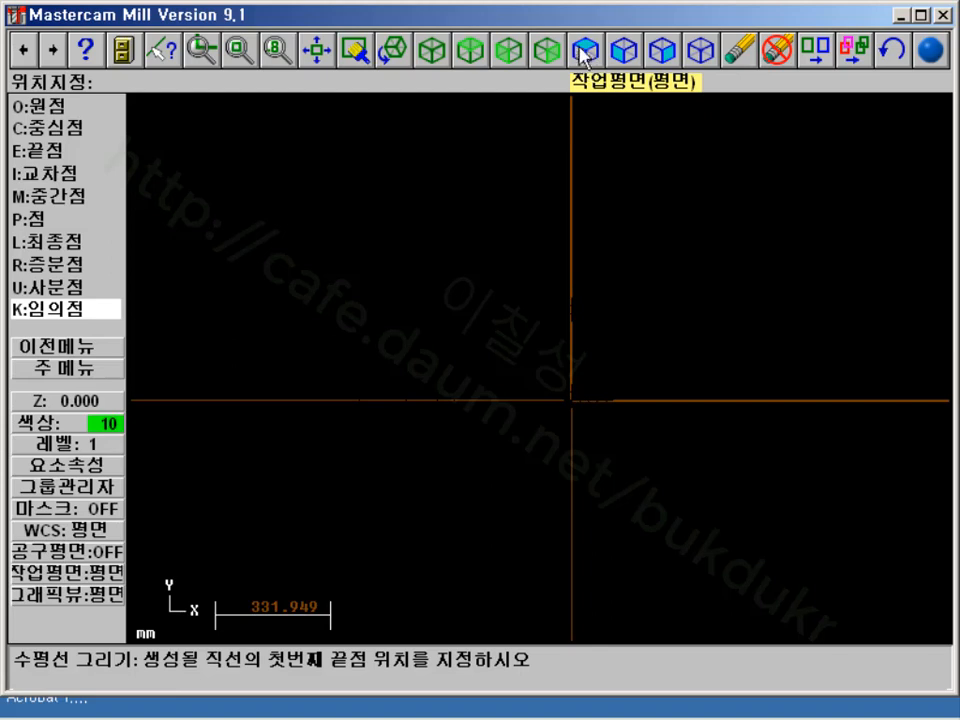
pyautogui.click(432, 50)
pyautogui.click(406, 56)
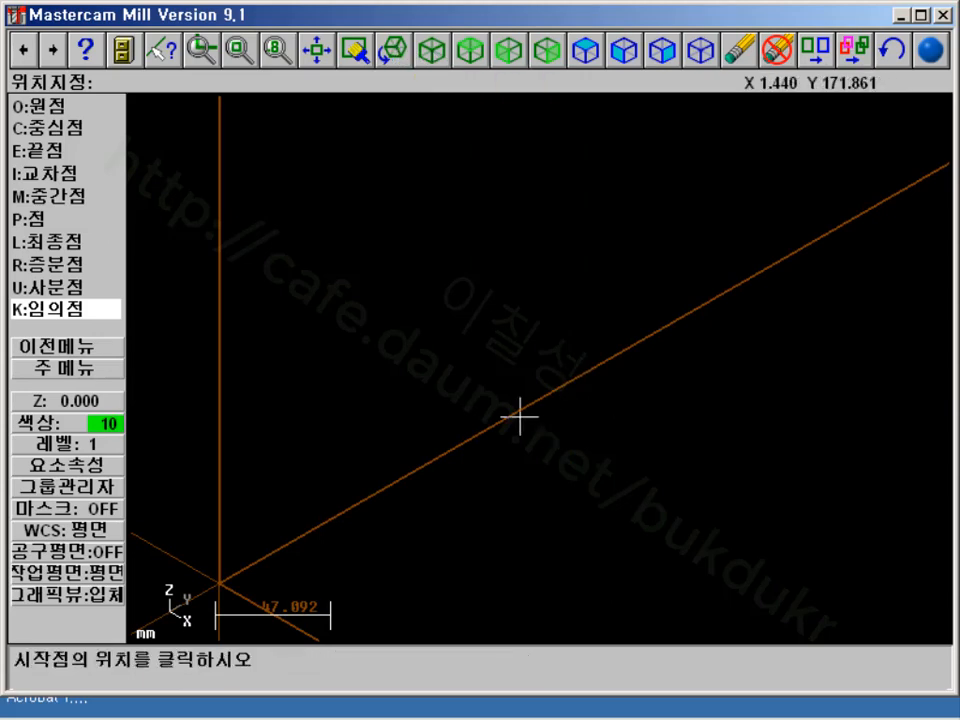
# Draw a horizontal line about 34 mm long from the origin along the X axis at Y 0
pyautogui.click(559, 435)
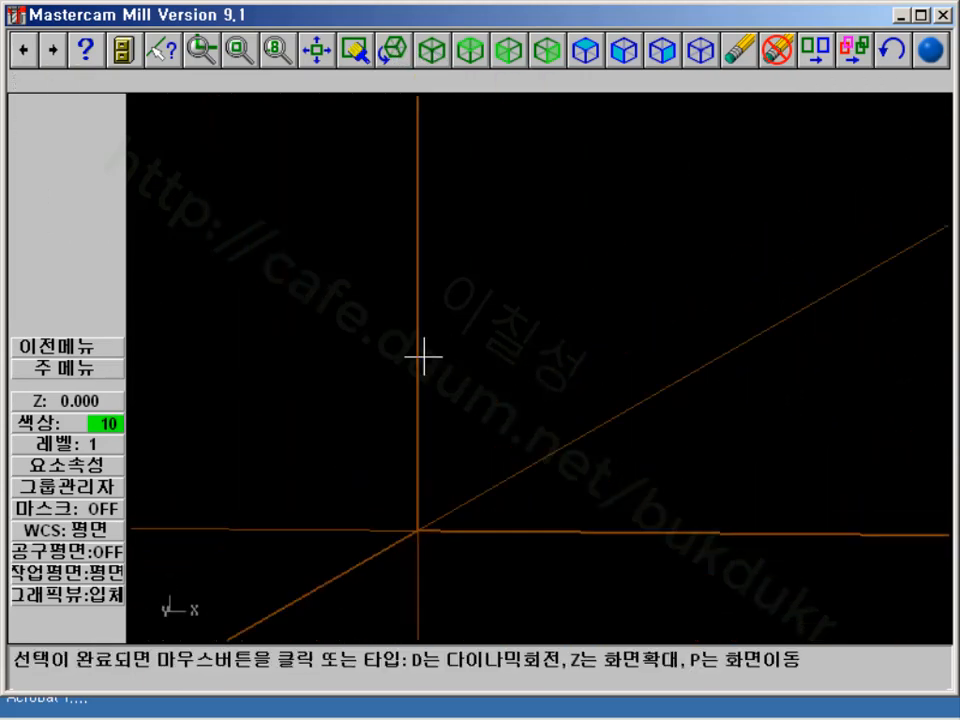
pyautogui.click(437, 395)
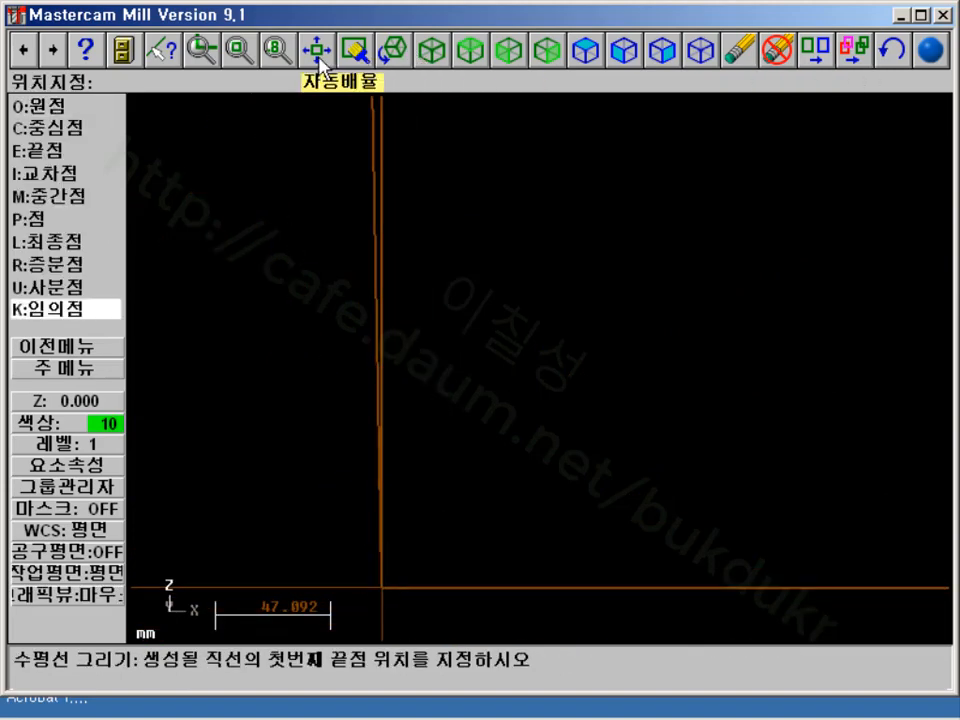
pyautogui.click(381, 587)
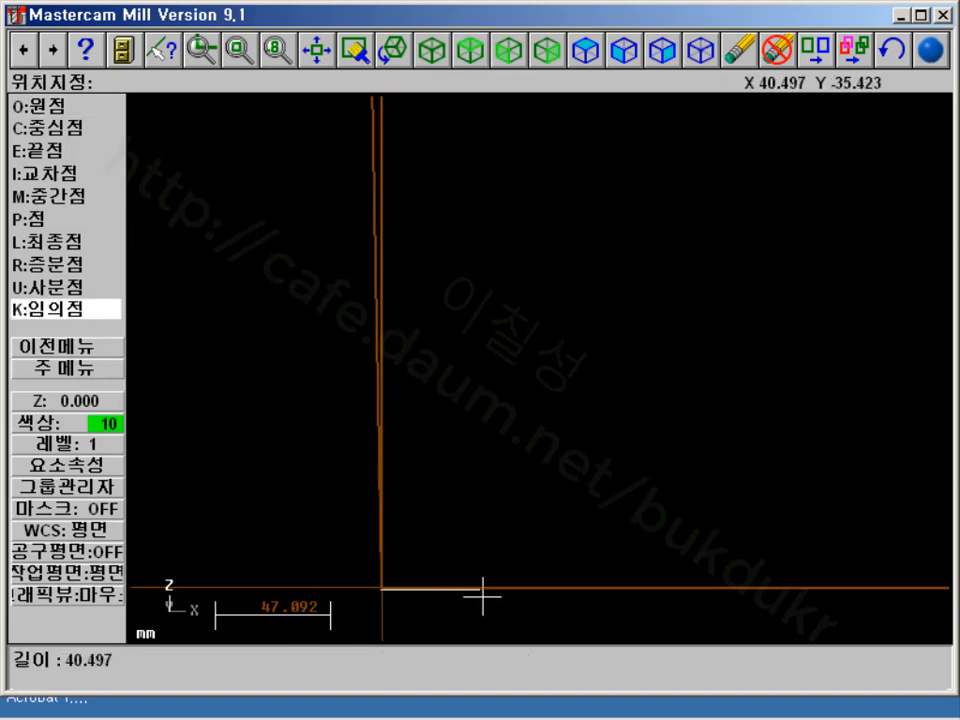
pyautogui.click(462, 561)
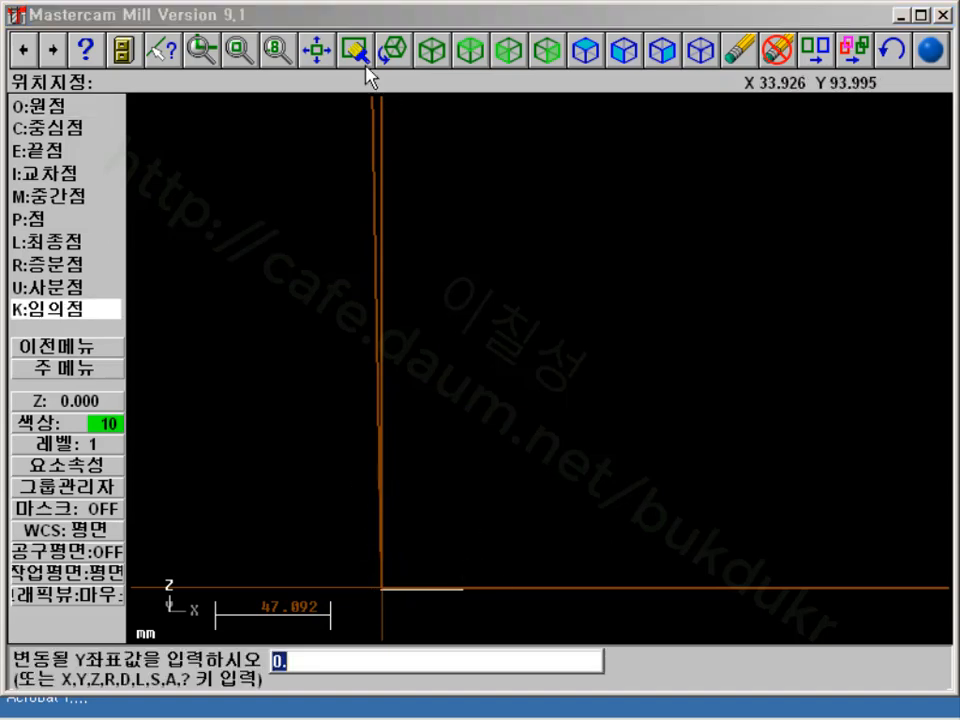
pyautogui.click(121, 368)
# In the top view, draw a horizontal line about 1100 mm long that crosses the Y axis at Y 100
pyautogui.click(470, 49)
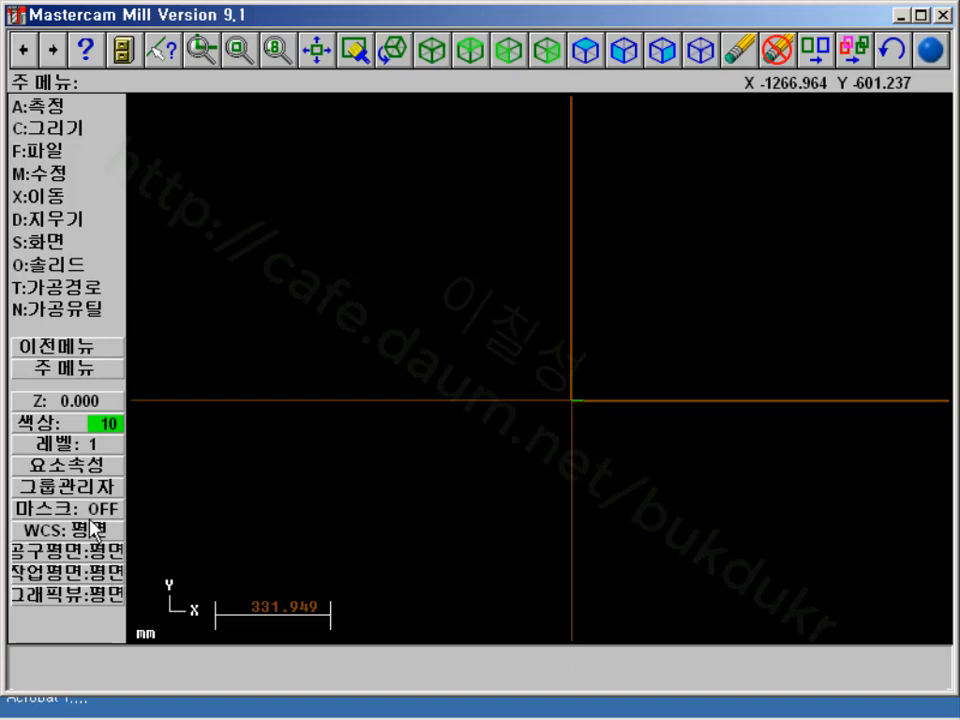
pyautogui.click(50, 128)
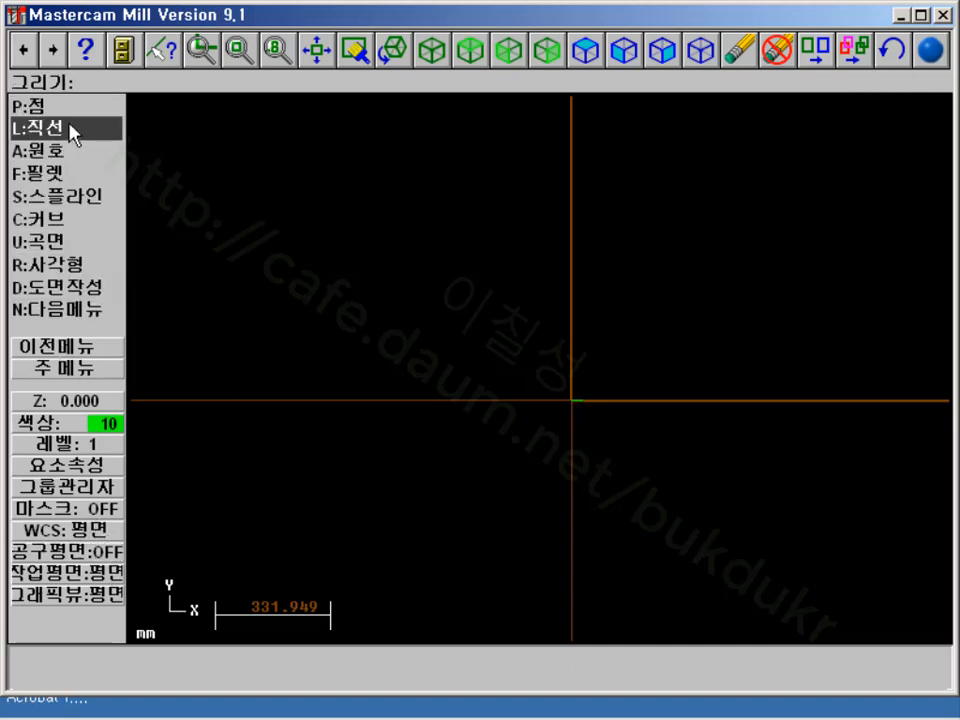
pyautogui.click(54, 128)
pyautogui.press('Up')
pyautogui.press('Up')
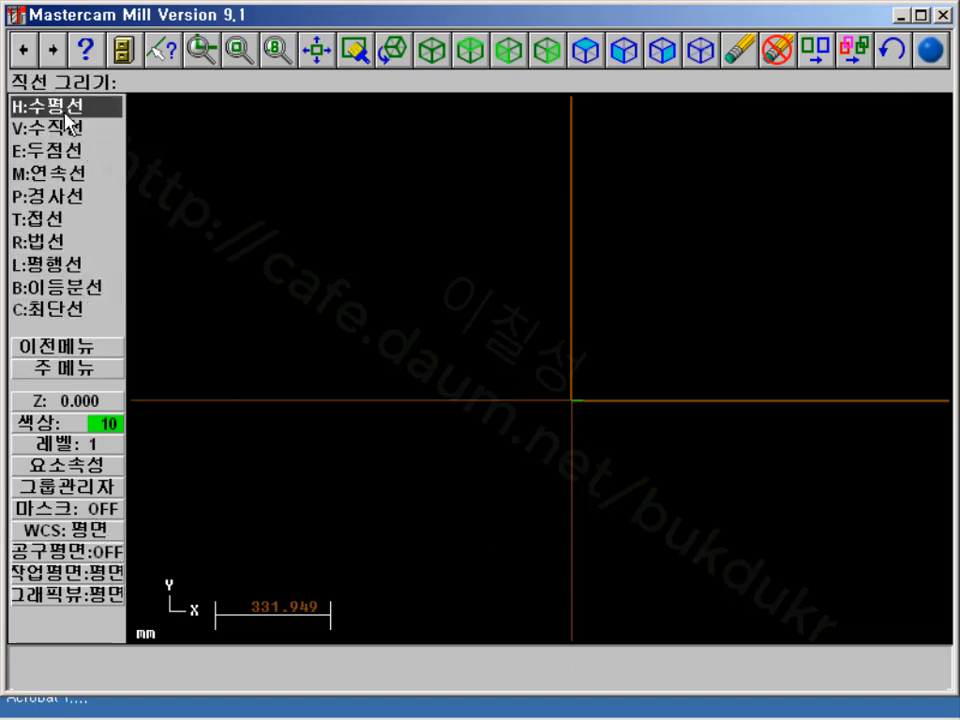
pyautogui.press('Return')
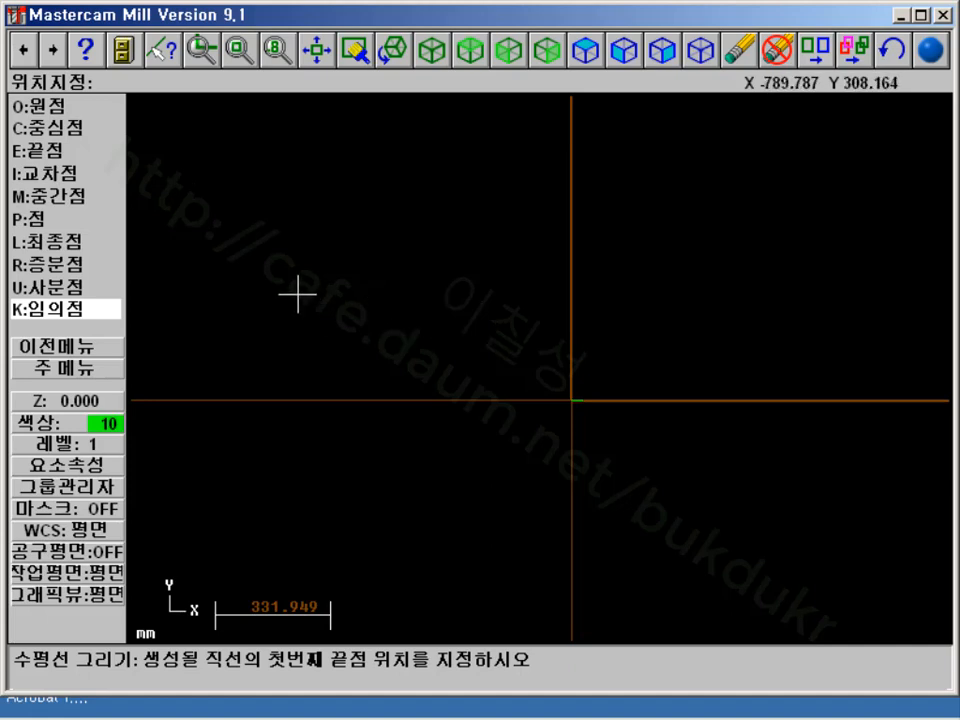
pyautogui.click(296, 294)
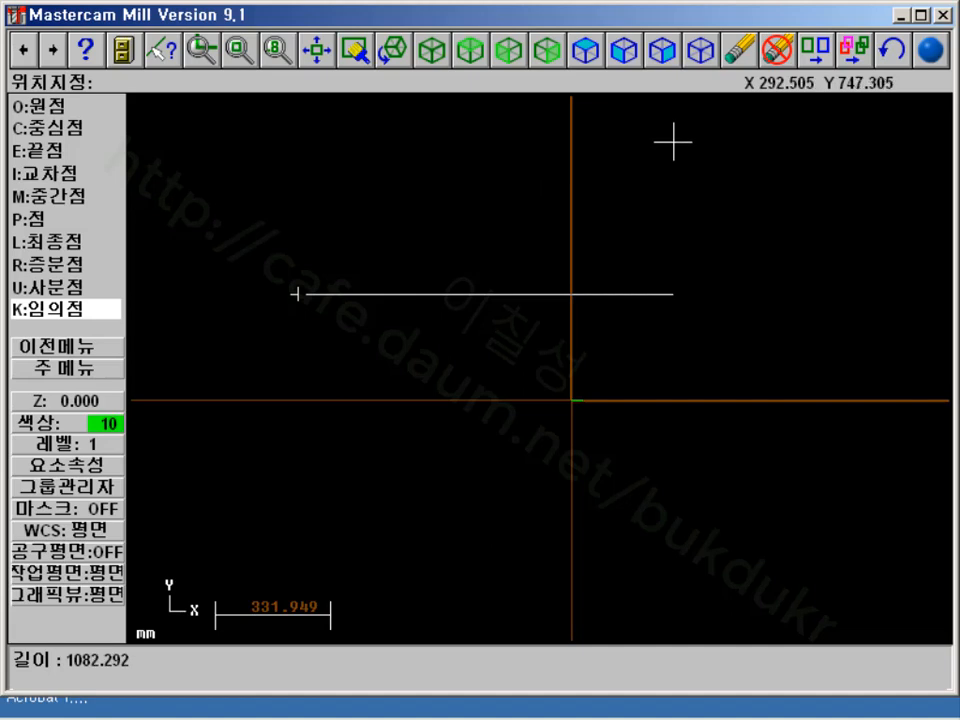
pyautogui.press('y')
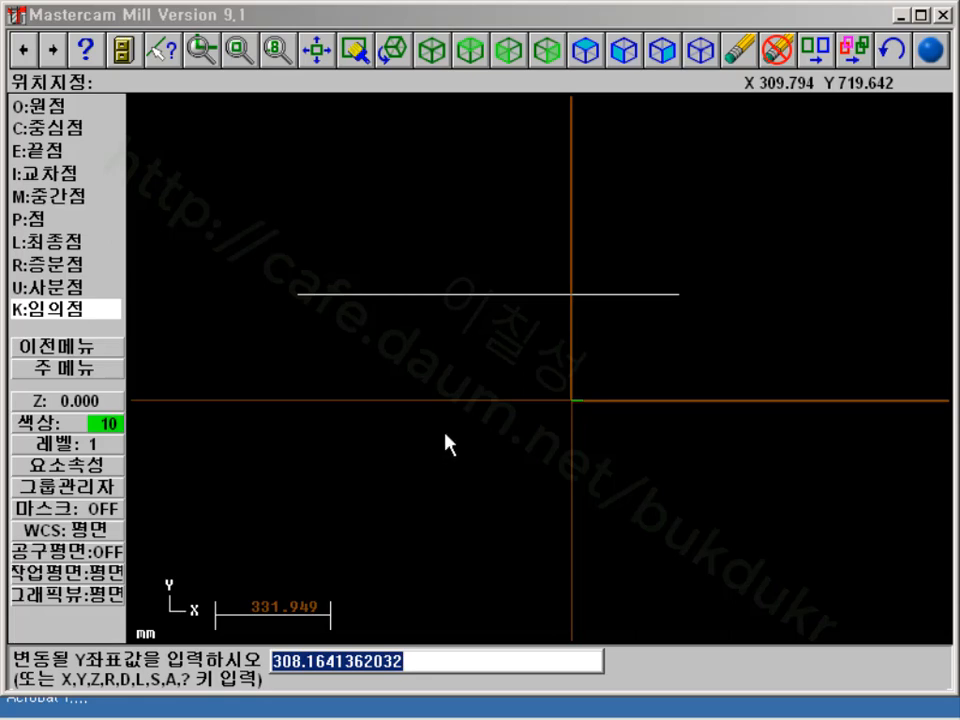
pyautogui.write('100')
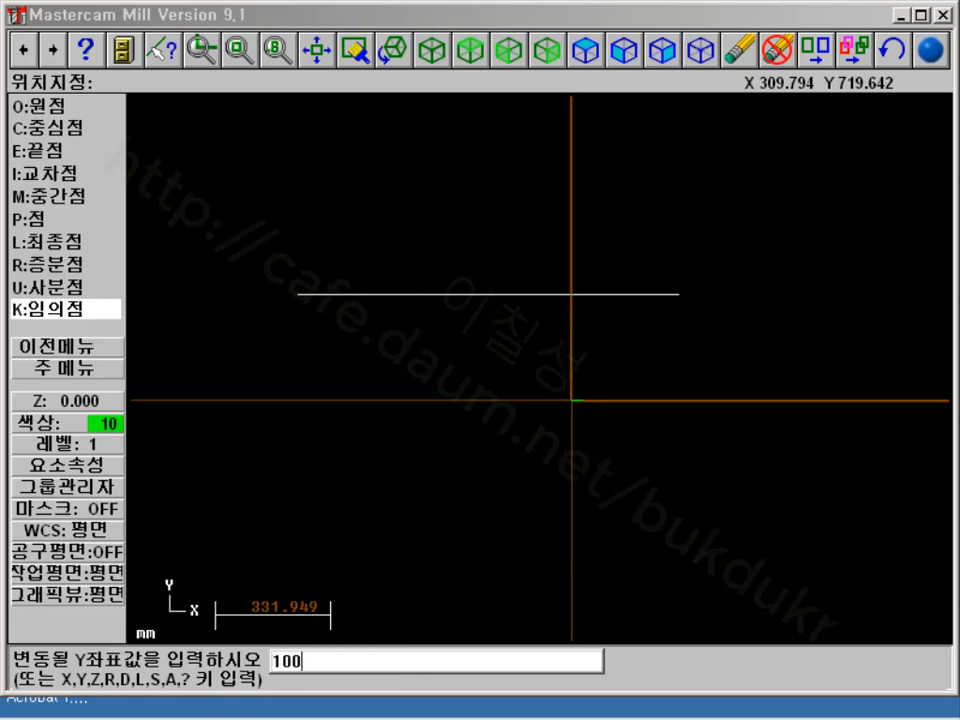
pyautogui.press('Return')
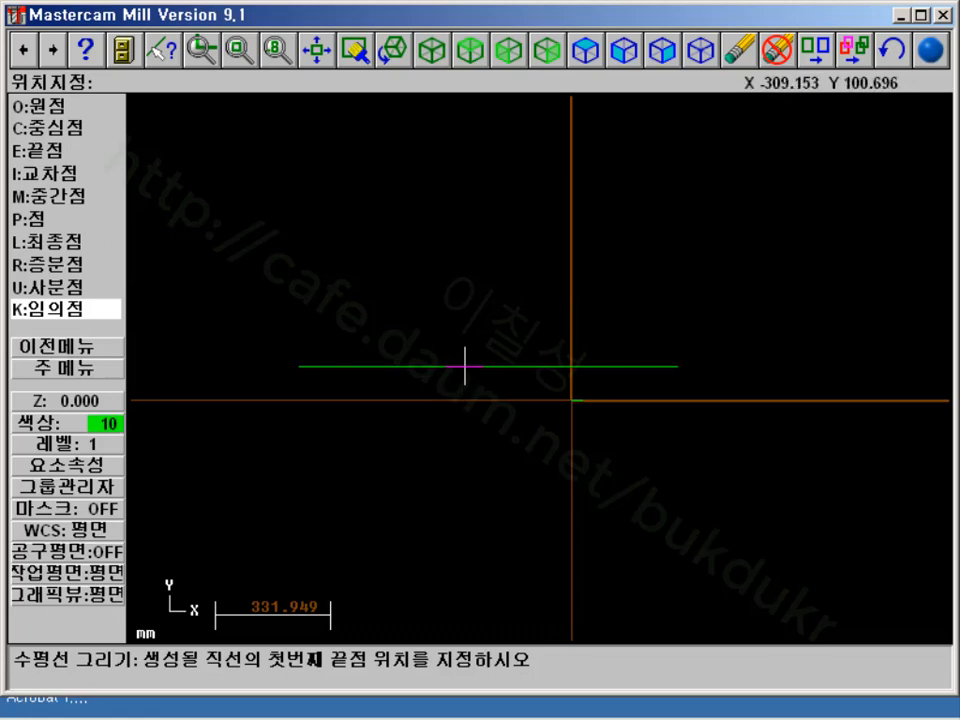
pyautogui.click(117, 371)
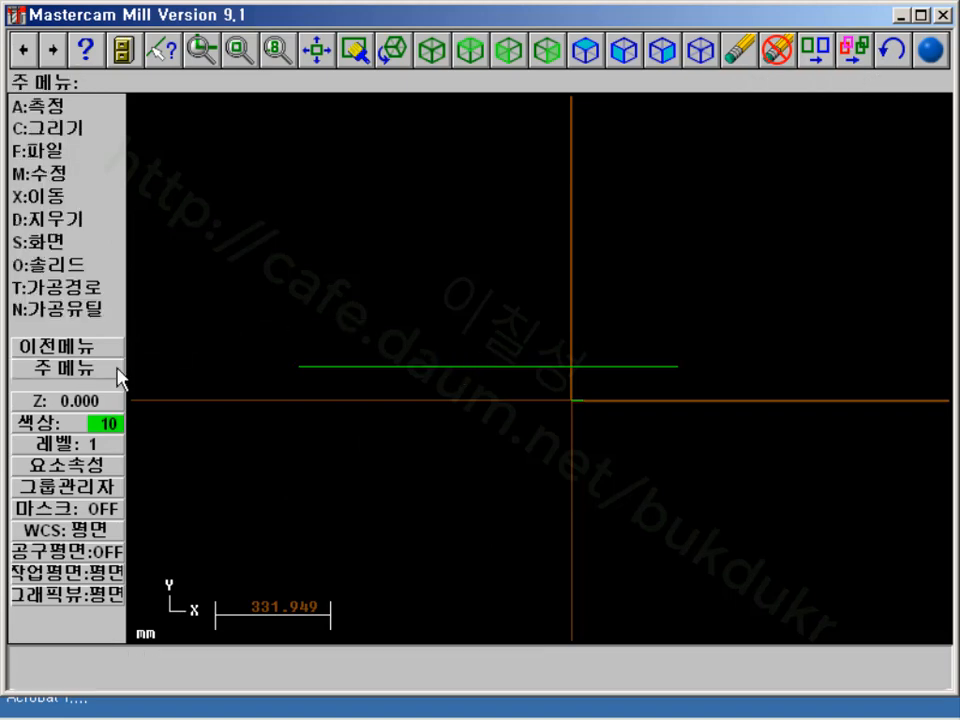
# Analyze the long horizontal line to check its length and endpoint coordinates
pyautogui.click(50, 104)
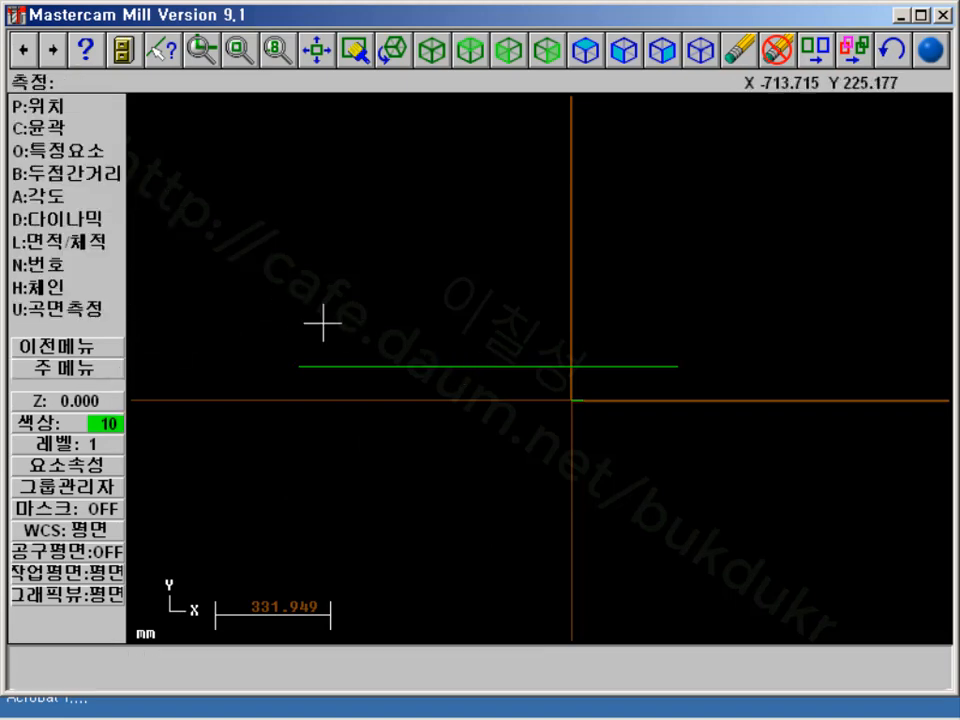
pyautogui.click(369, 366)
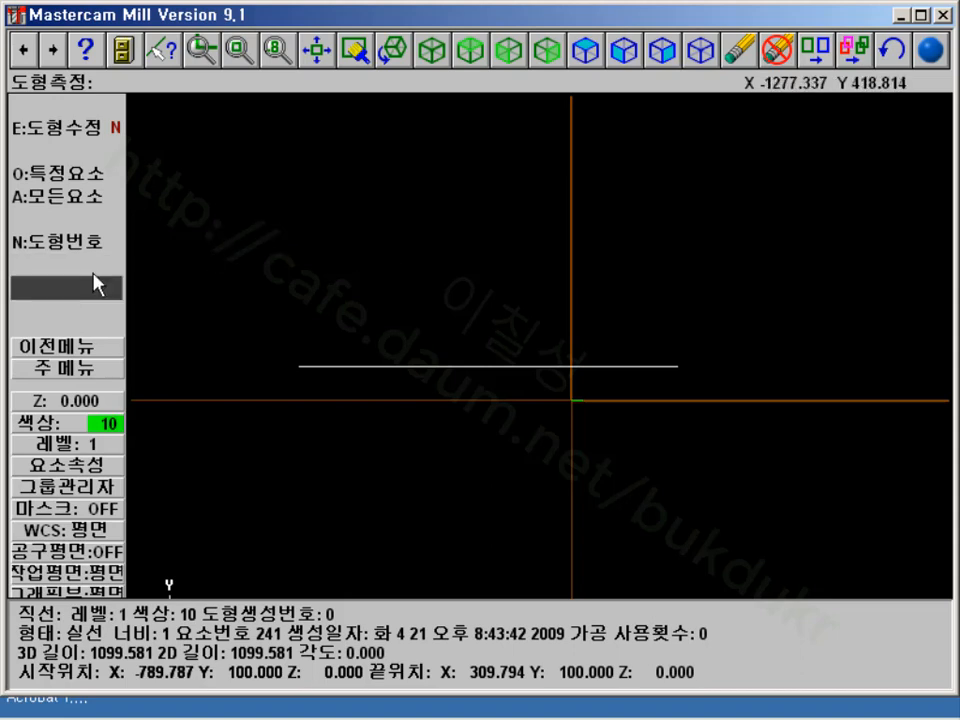
pyautogui.click(67, 350)
pyautogui.click(67, 368)
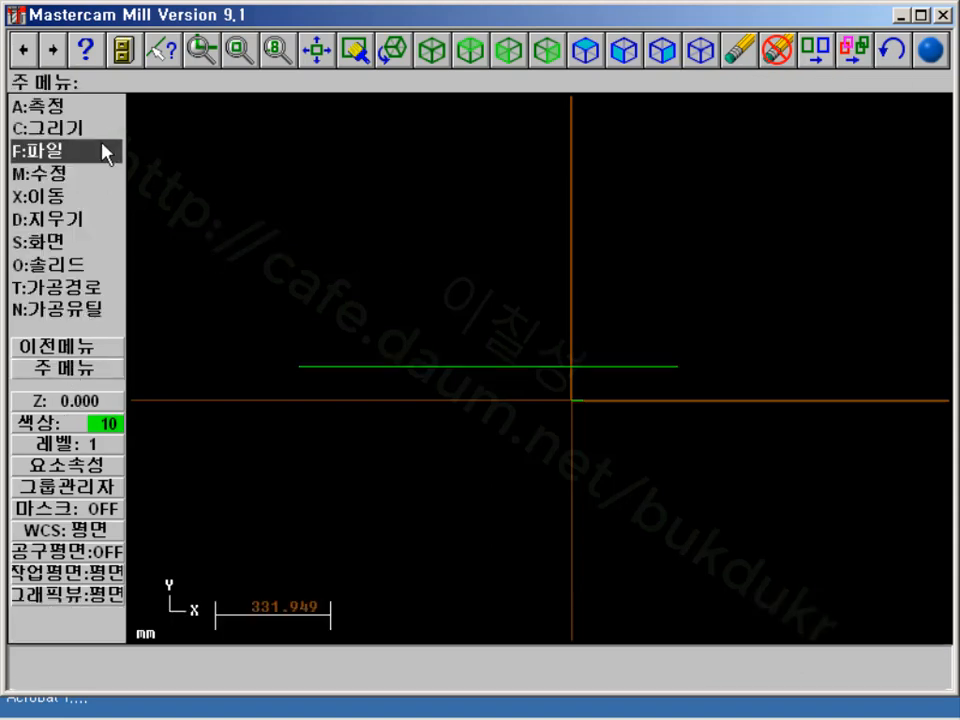
# Draw a vertical line at X -100 that crosses the long horizontal line and extends below the X axis
pyautogui.click(76, 128)
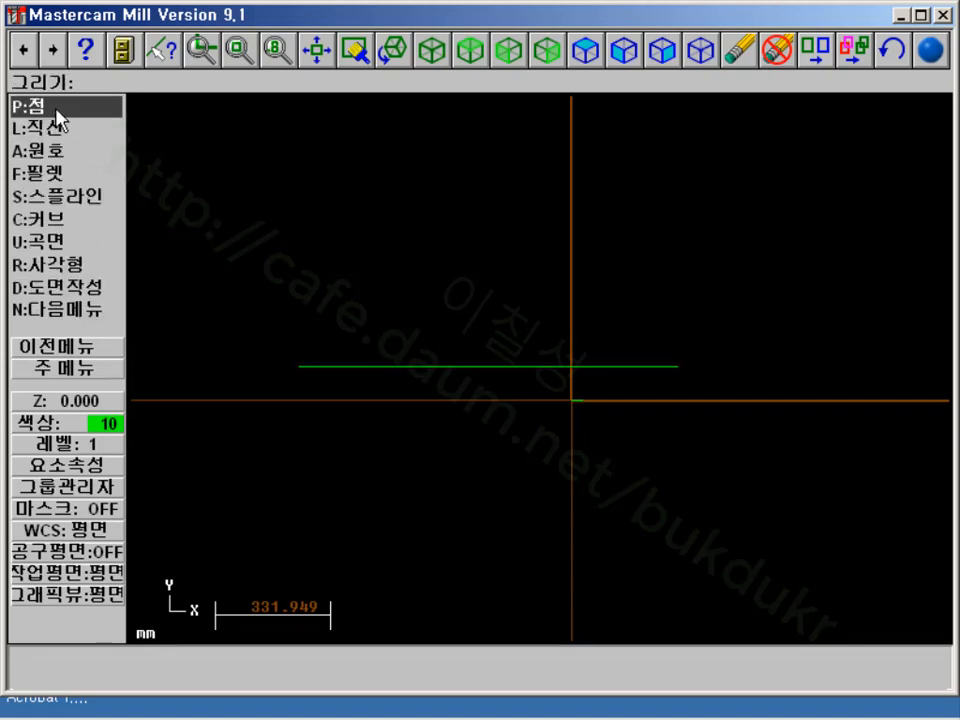
pyautogui.click(59, 129)
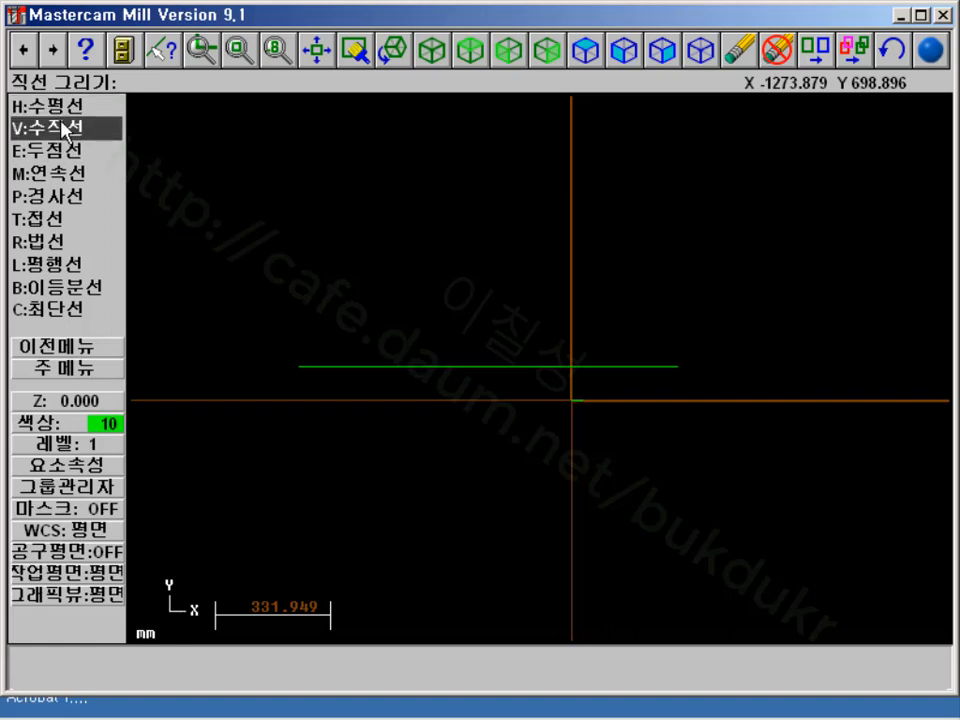
pyautogui.click(62, 131)
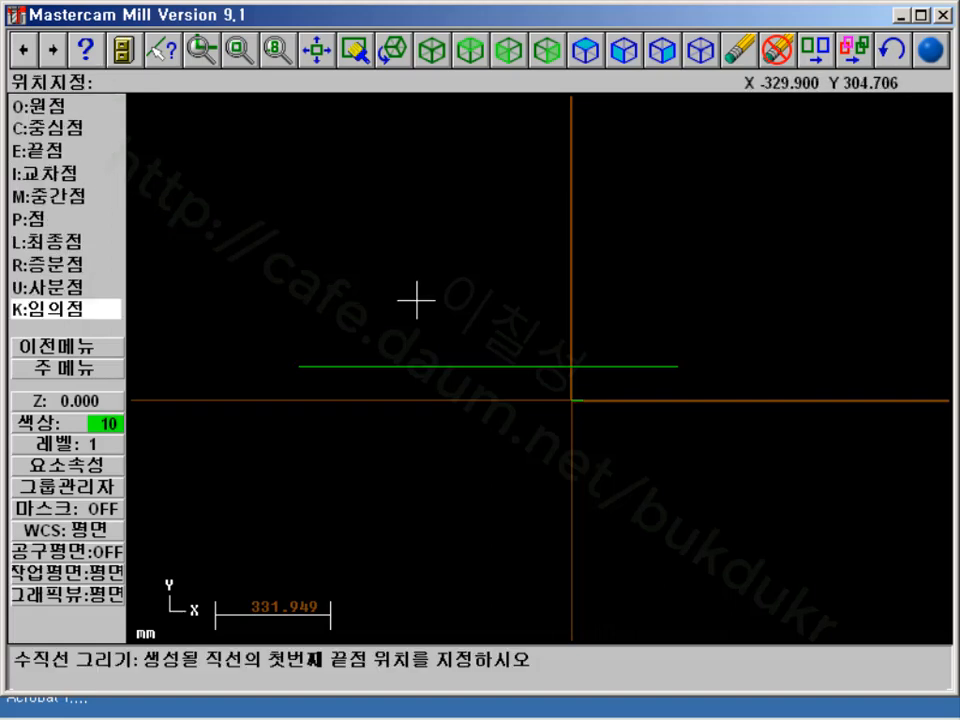
pyautogui.click(448, 212)
pyautogui.click(505, 530)
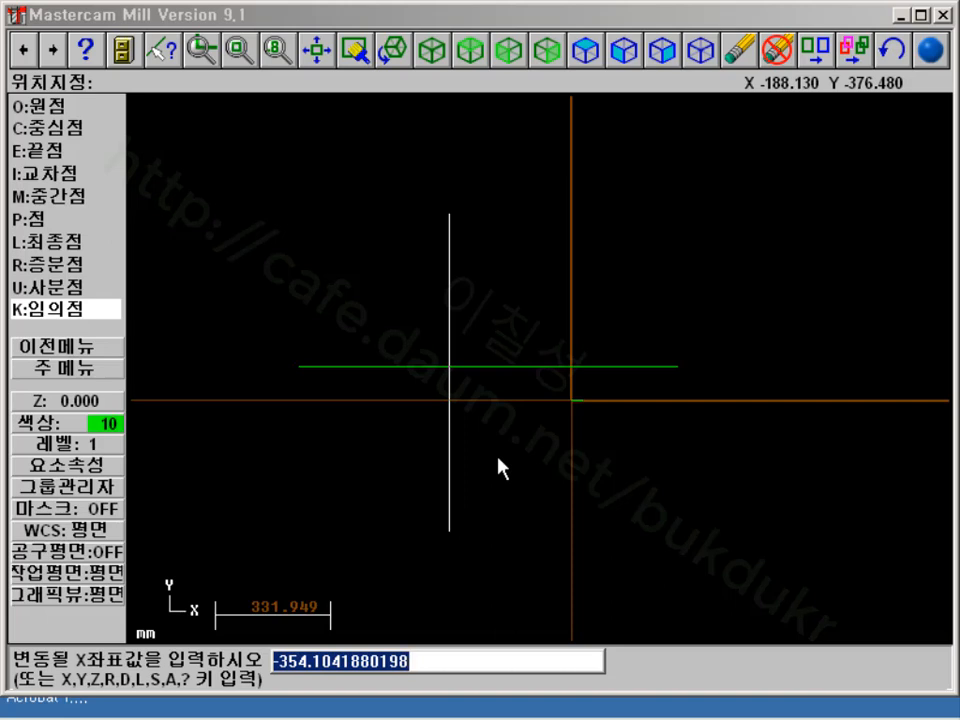
pyautogui.write('-100')
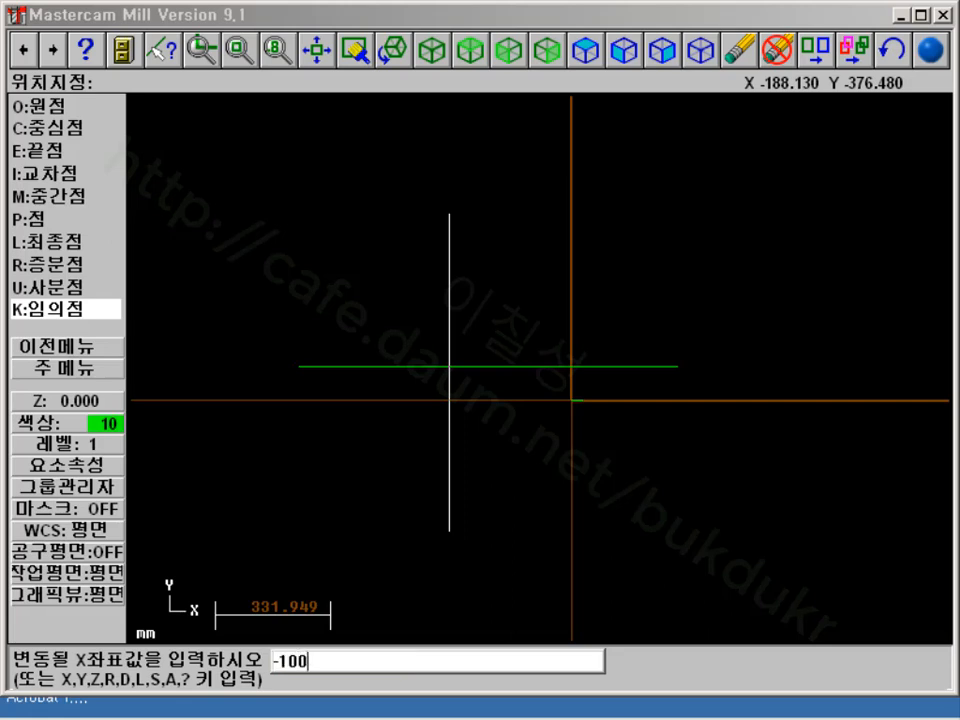
pyautogui.press('Return')
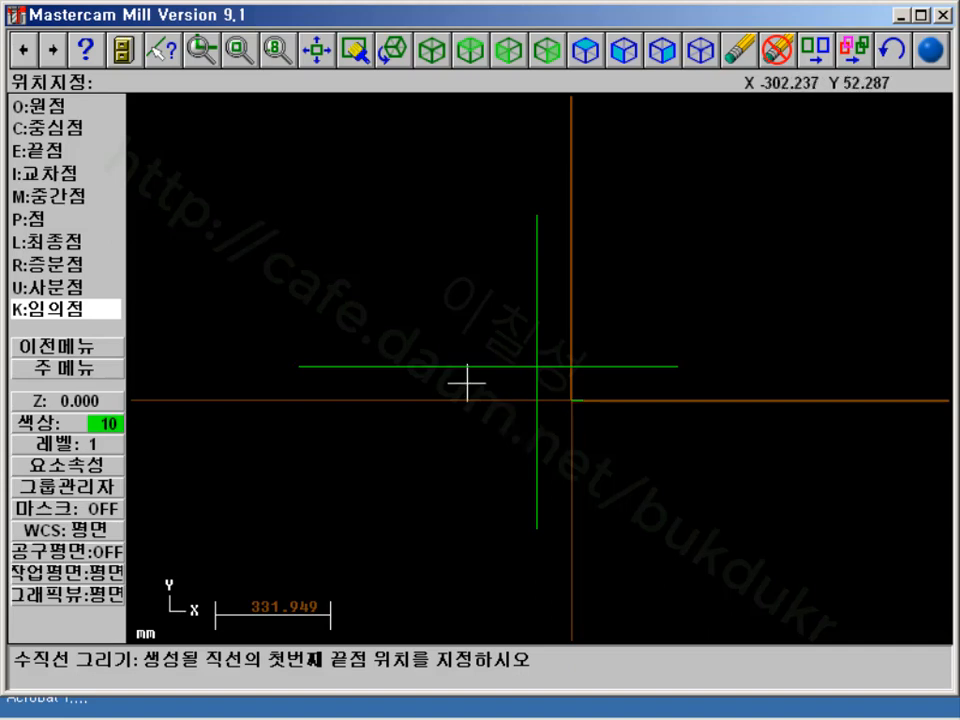
pyautogui.click(73, 350)
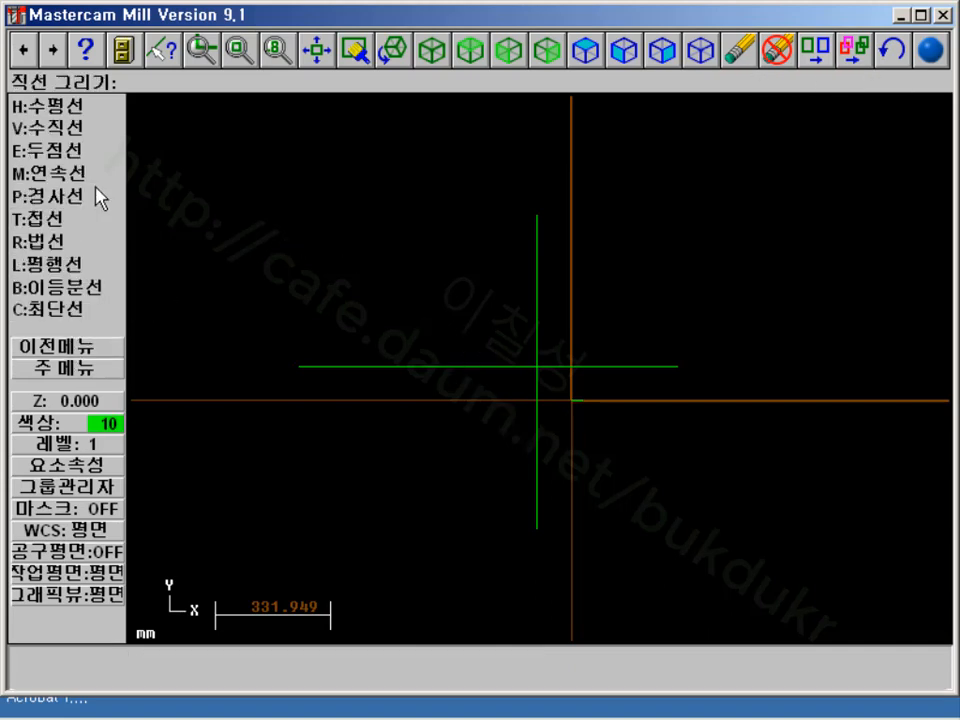
# Draw a freehand two-point line rising to the right, above the horizontal line and left of the vertical line
pyautogui.click(60, 157)
pyautogui.click(214, 315)
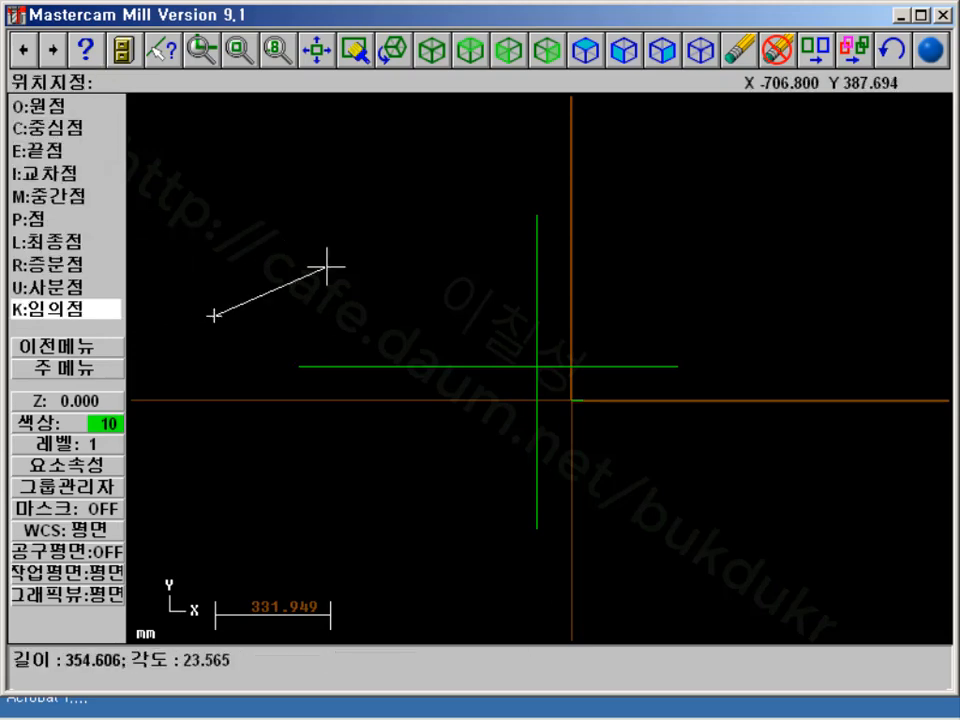
pyautogui.click(467, 173)
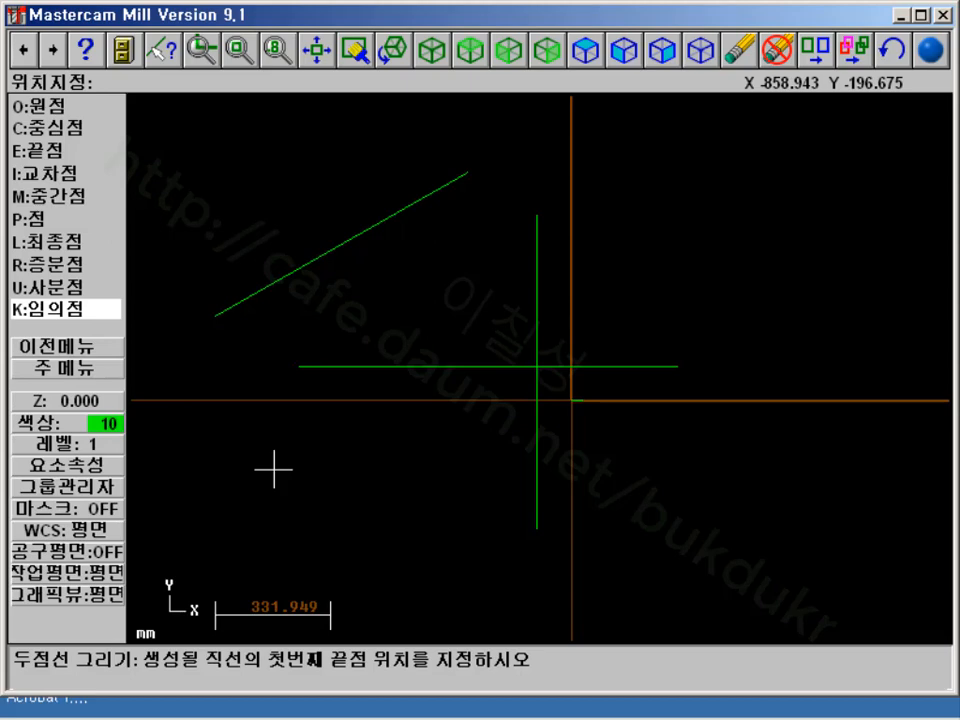
# Draw a two-point line from 100,100 to a relative point 100 mm at -45 degrees from the horizontal line's left endpoint
pyautogui.write('100,100')
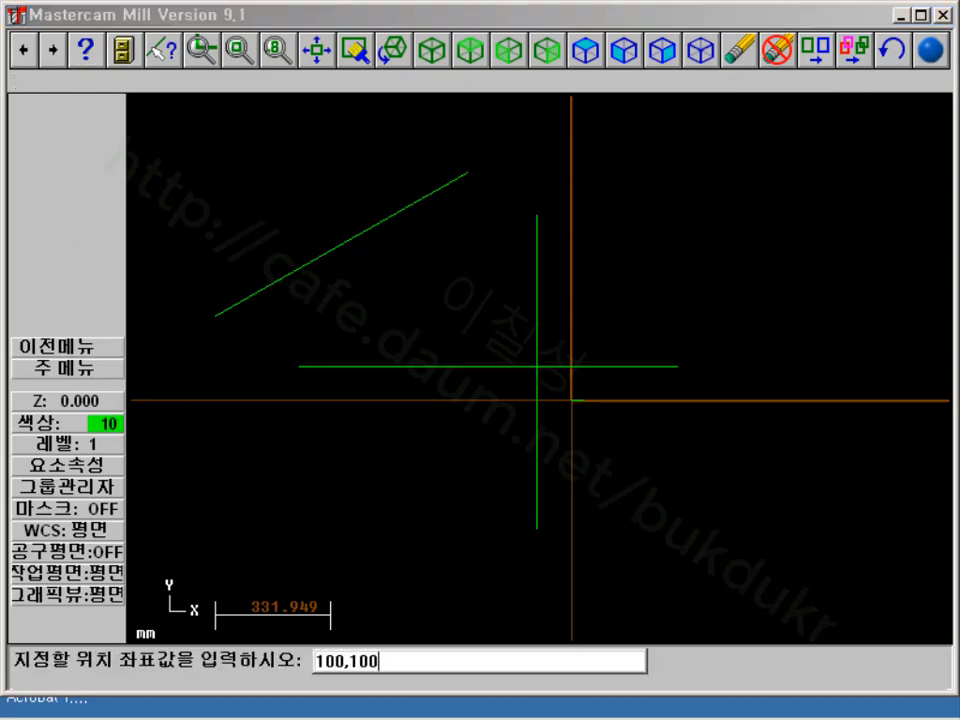
pyautogui.press('Return')
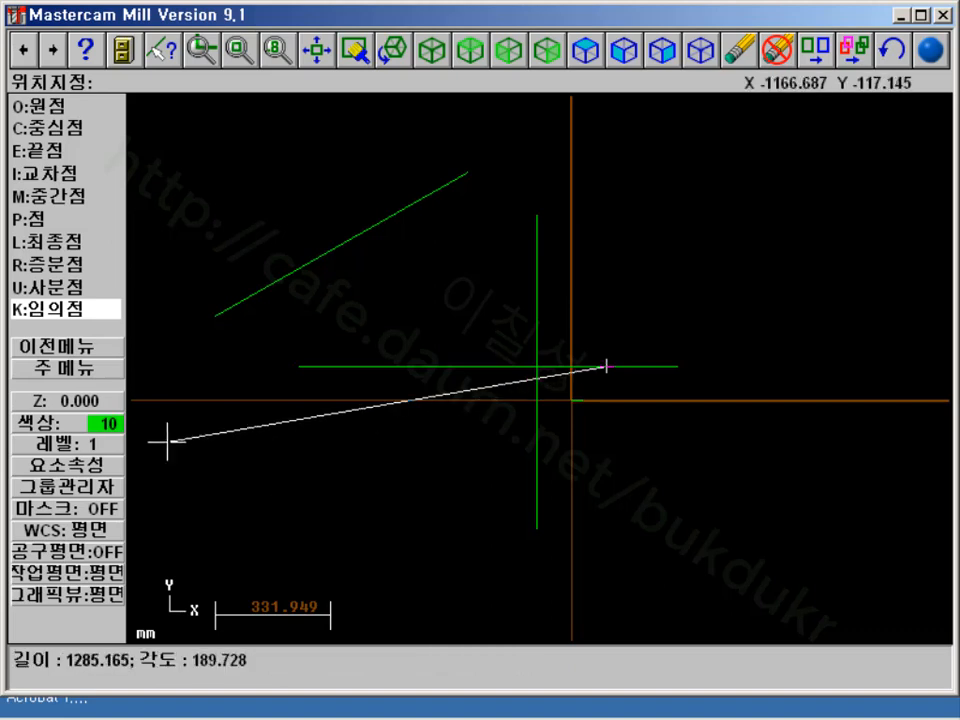
pyautogui.press('e')
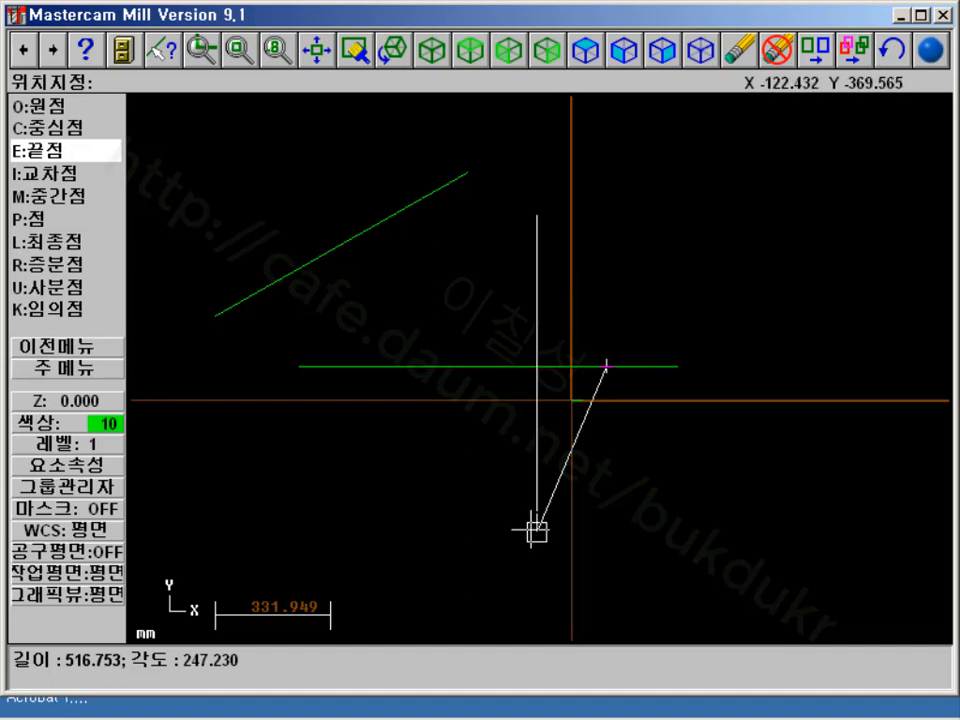
pyautogui.click(62, 266)
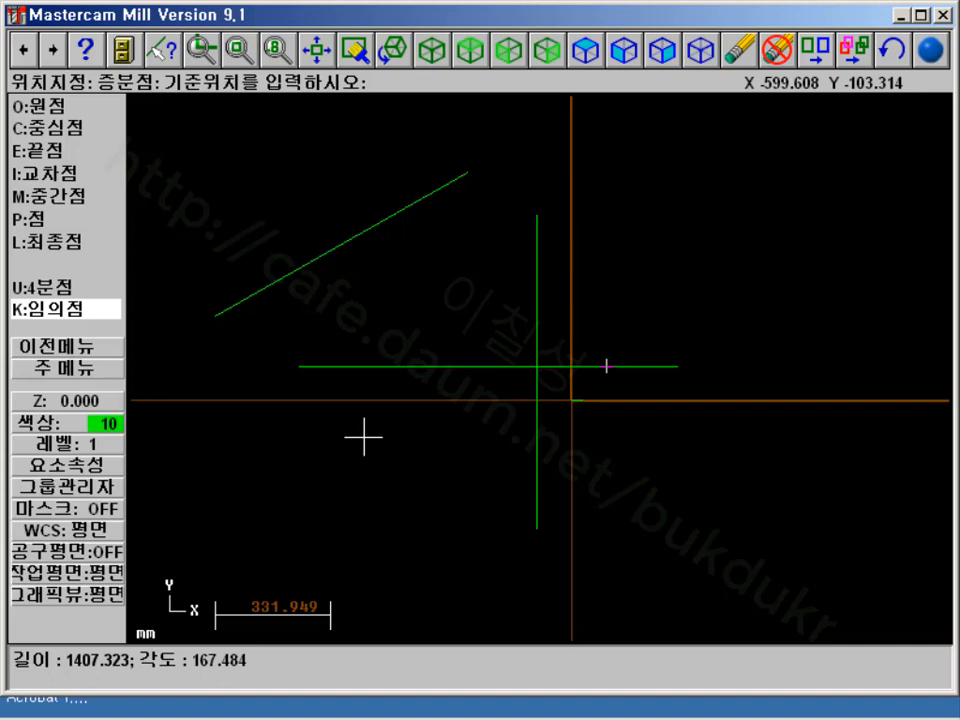
pyautogui.click(298, 366)
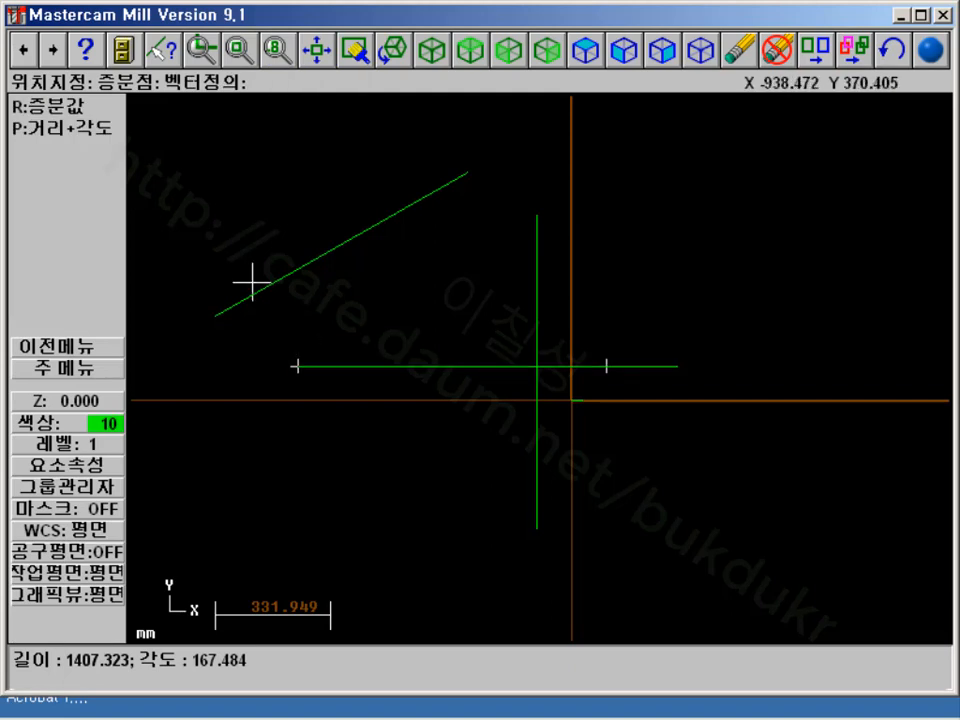
pyautogui.click(97, 138)
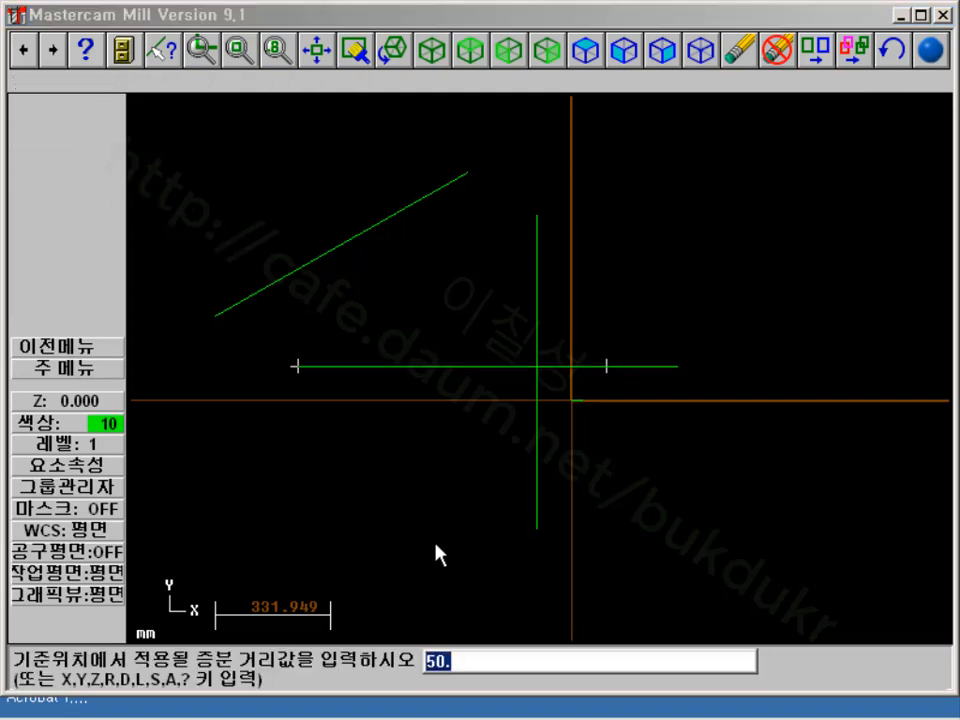
pyautogui.write('100')
pyautogui.press('Return')
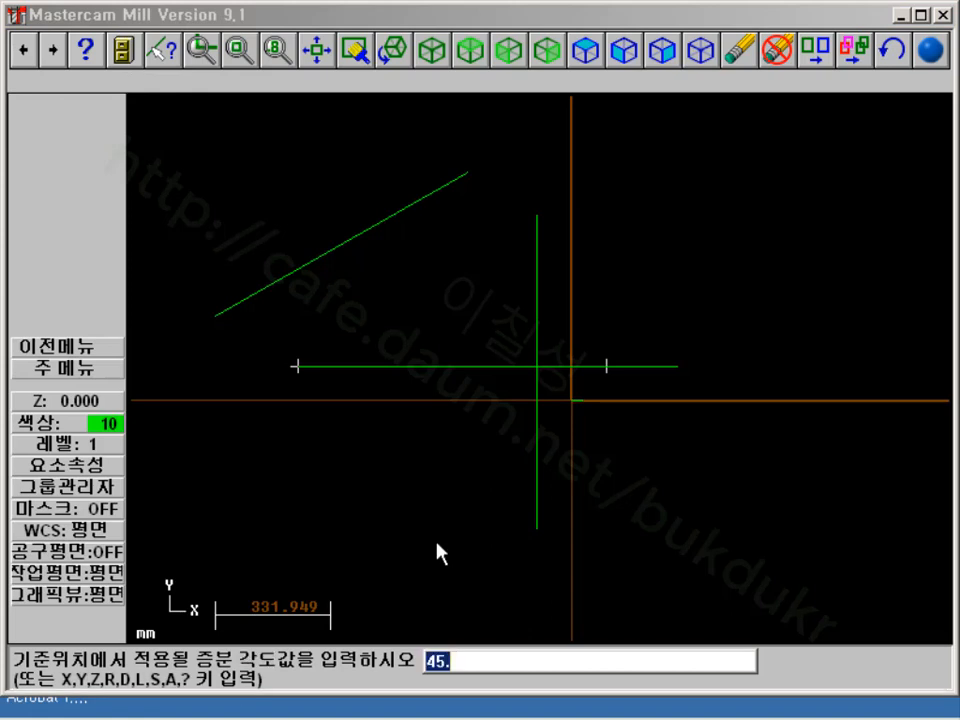
pyautogui.press('BackSpace')
pyautogui.write('-45')
pyautogui.press('Return')
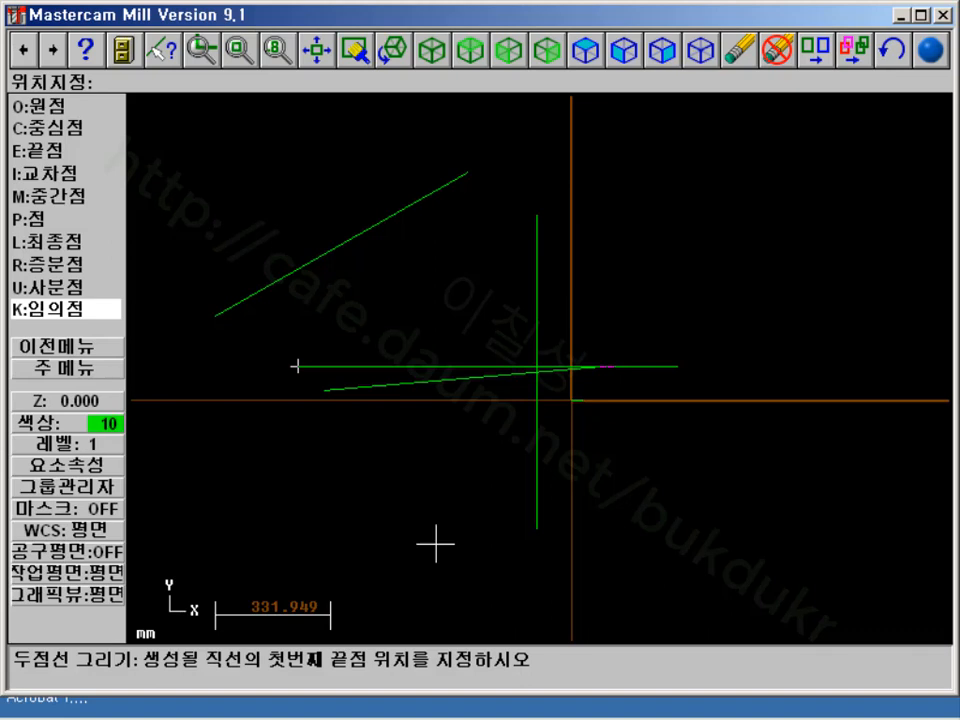
pyautogui.click(96, 349)
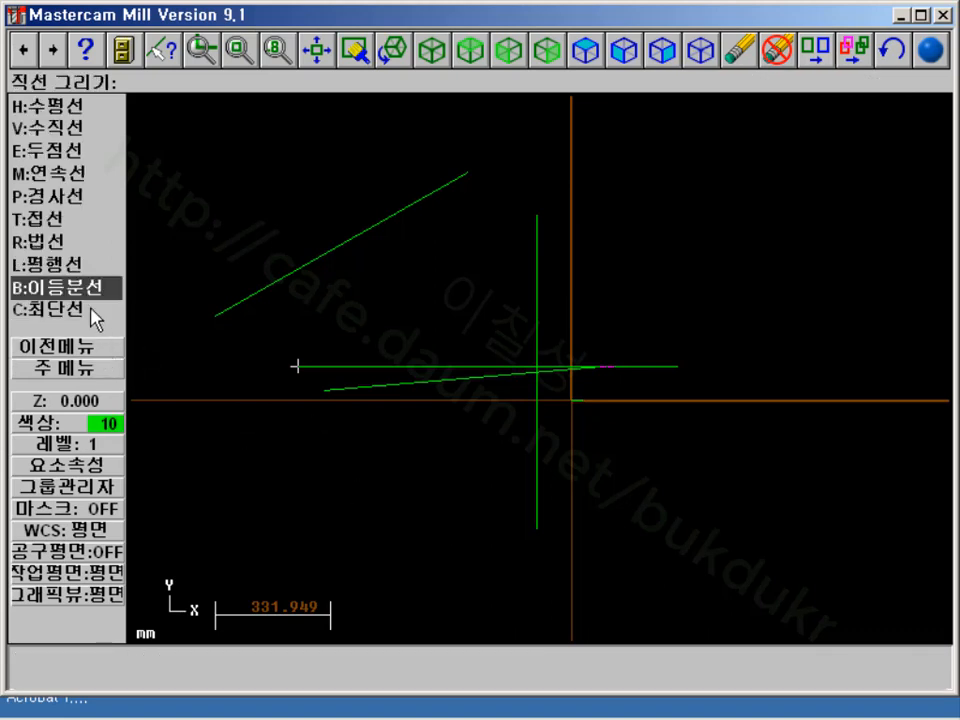
# Draw a short freehand two-point line rising to the right, above the existing slanted line's left half
pyautogui.click(58, 150)
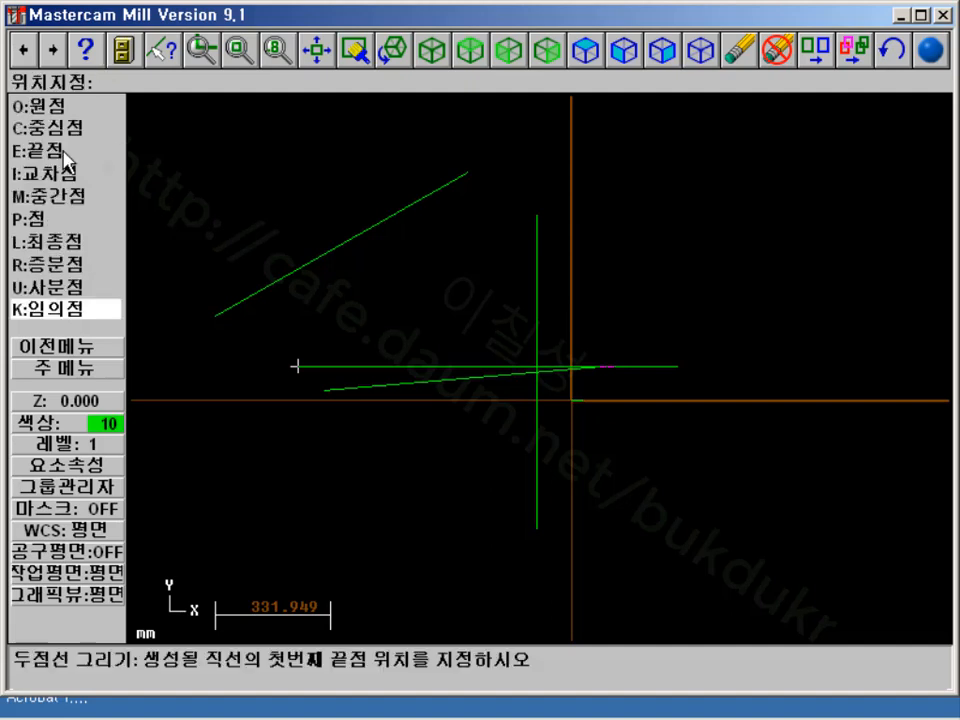
pyautogui.click(197, 184)
pyautogui.click(325, 156)
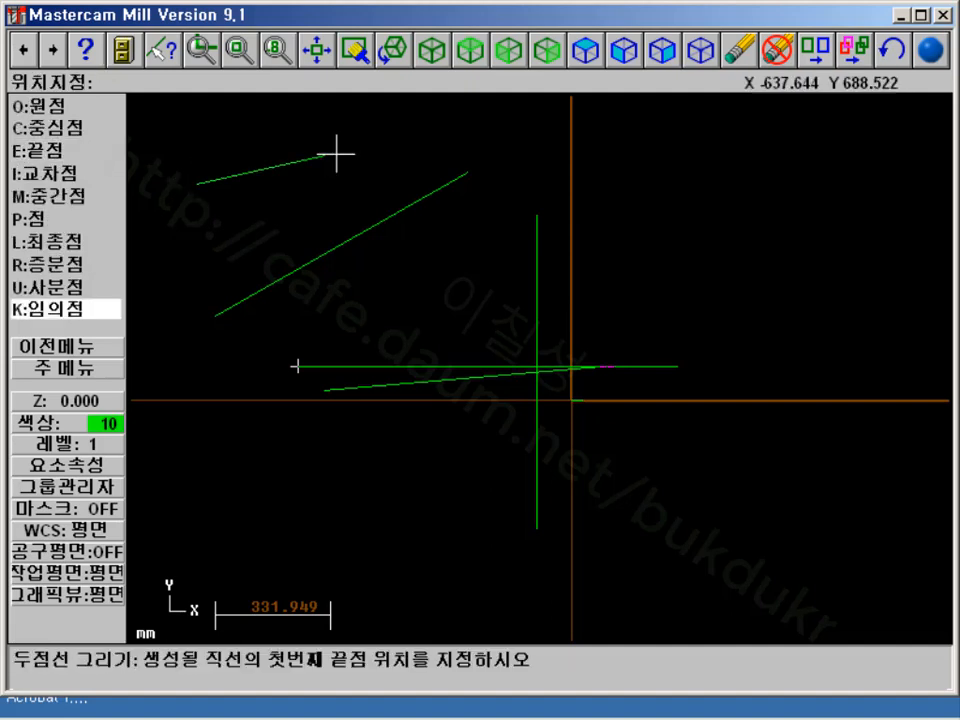
# Draw a continuous chain of six freehand segments from the upper left, down below the X axis, across to the upper right and back left
pyautogui.click(38, 349)
pyautogui.click(50, 173)
pyautogui.click(178, 264)
pyautogui.click(302, 207)
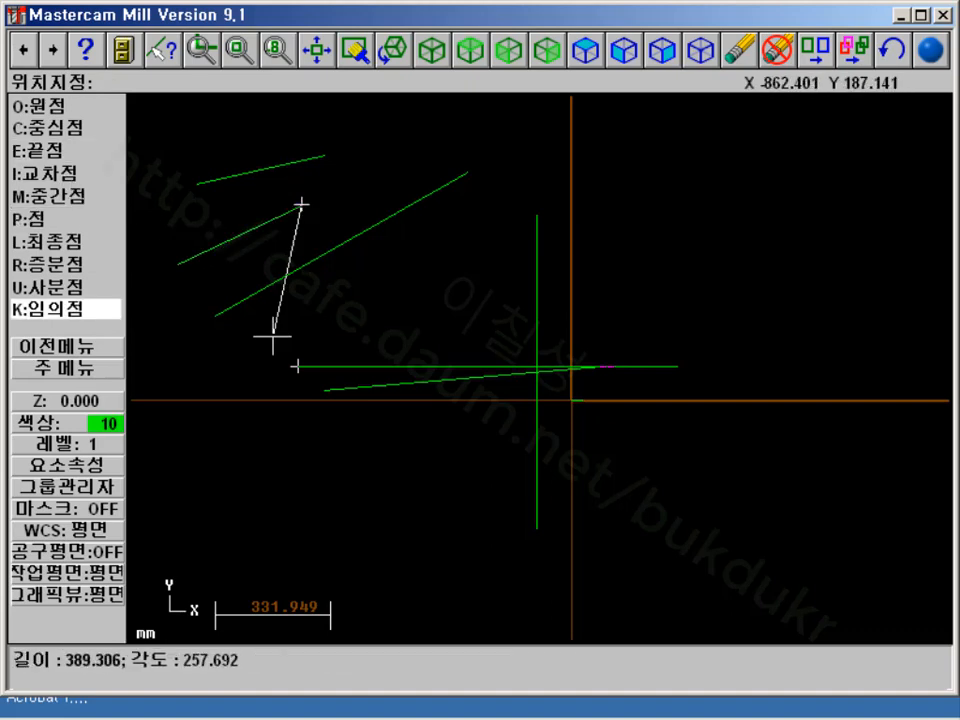
pyautogui.click(214, 370)
pyautogui.click(231, 467)
pyautogui.click(433, 304)
pyautogui.click(625, 178)
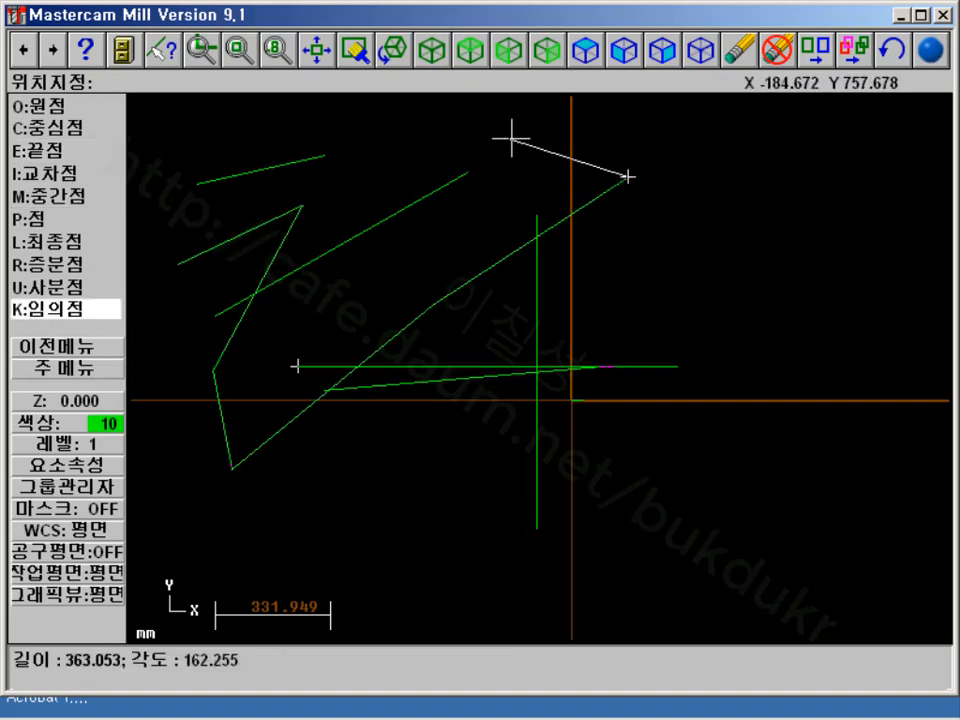
pyautogui.click(417, 138)
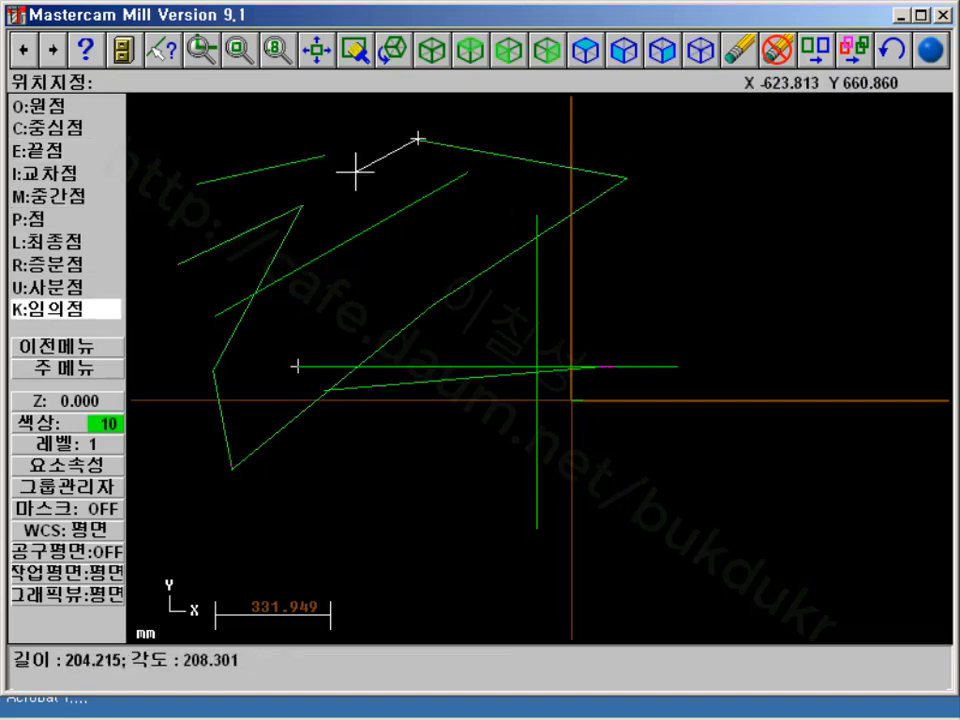
pyautogui.click(86, 369)
# Draw a polar line from the vertical line's lower endpoint at an angle of 70 degrees with a length of 250 mm
pyautogui.click(68, 129)
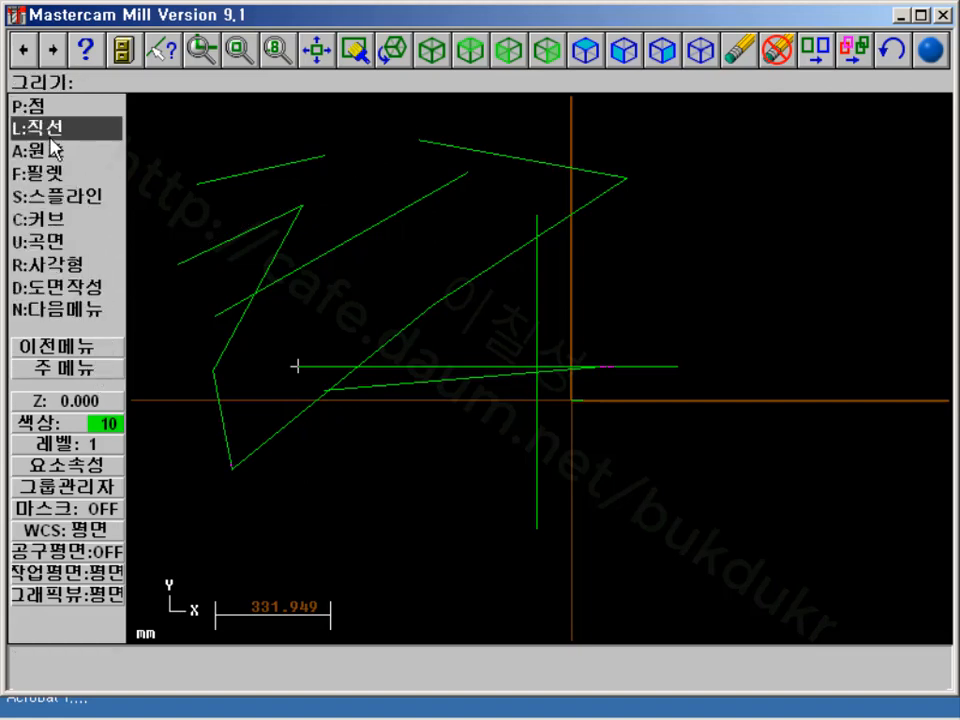
pyautogui.click(53, 132)
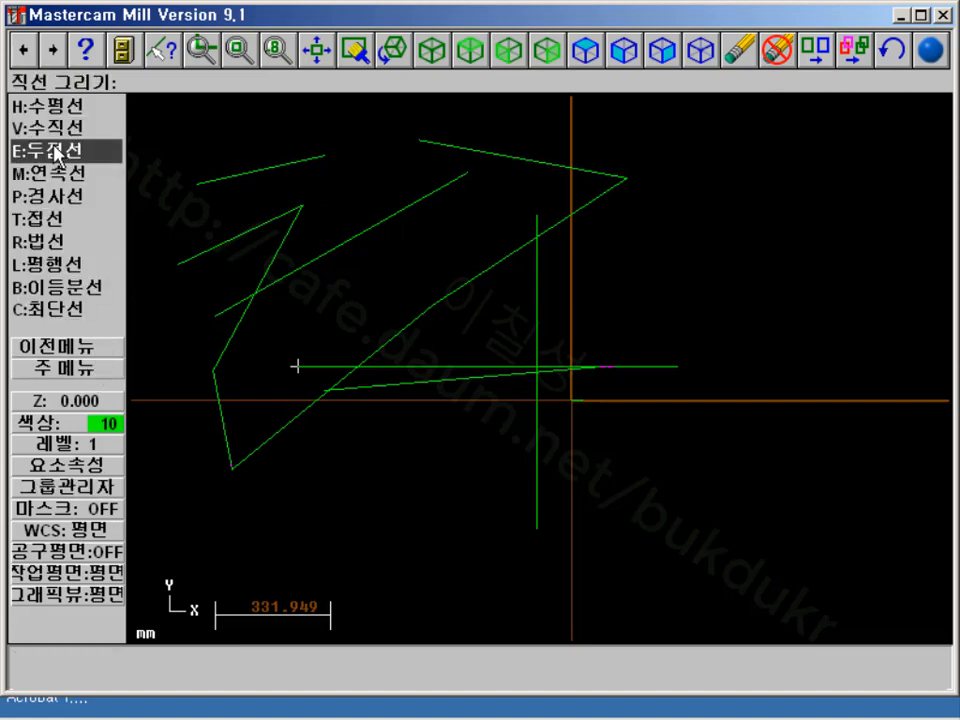
pyautogui.click(60, 202)
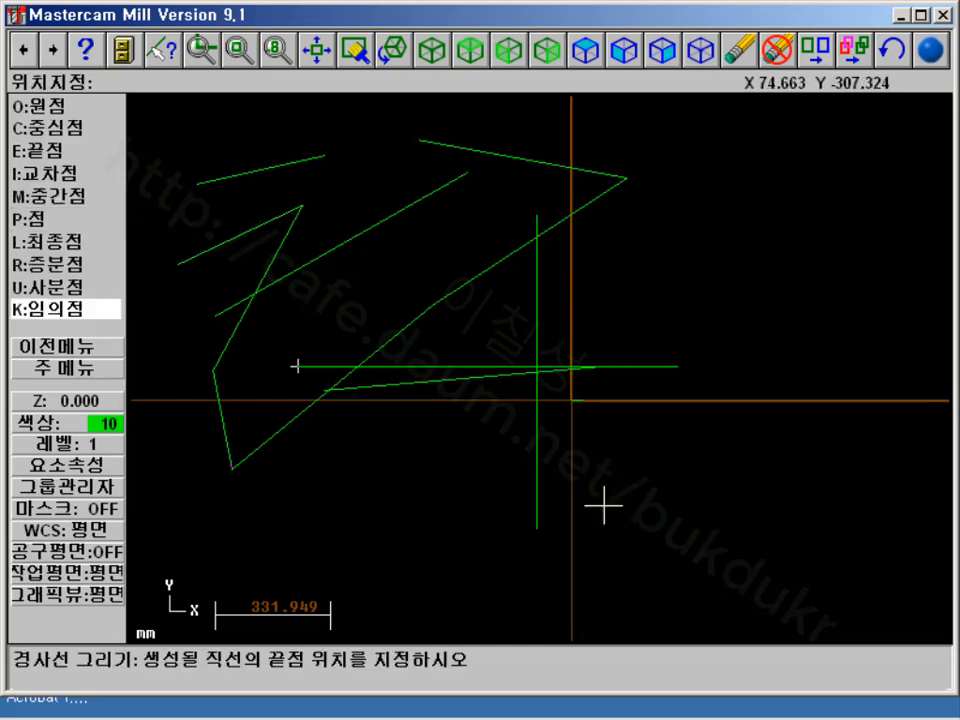
pyautogui.press('e')
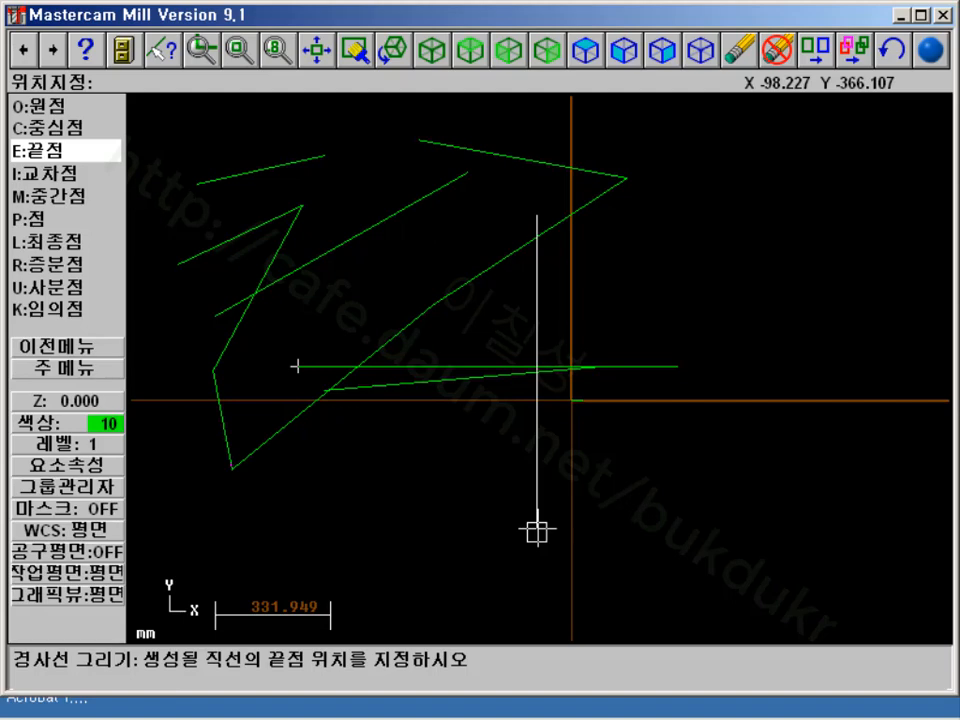
pyautogui.click(537, 531)
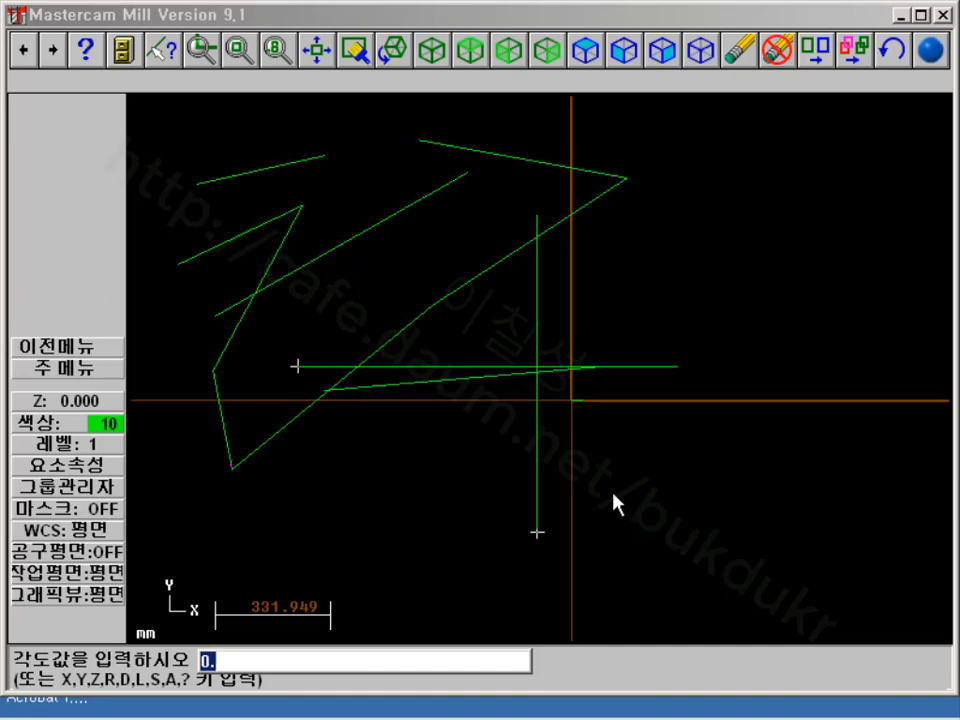
pyautogui.write('70')
pyautogui.press('Return')
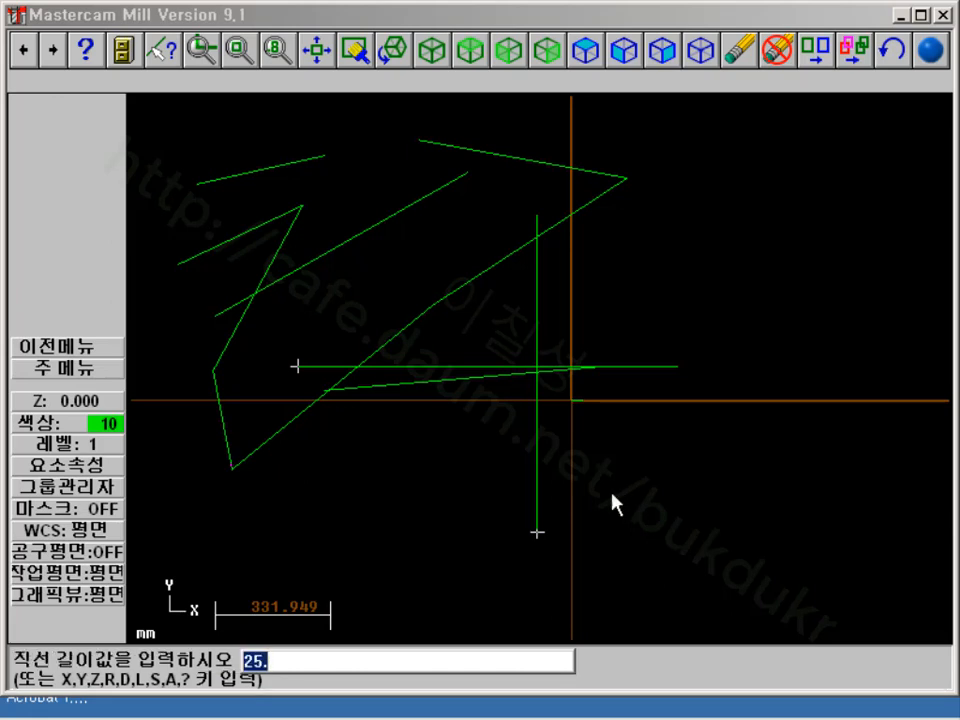
pyautogui.write('250')
pyautogui.press('Return')
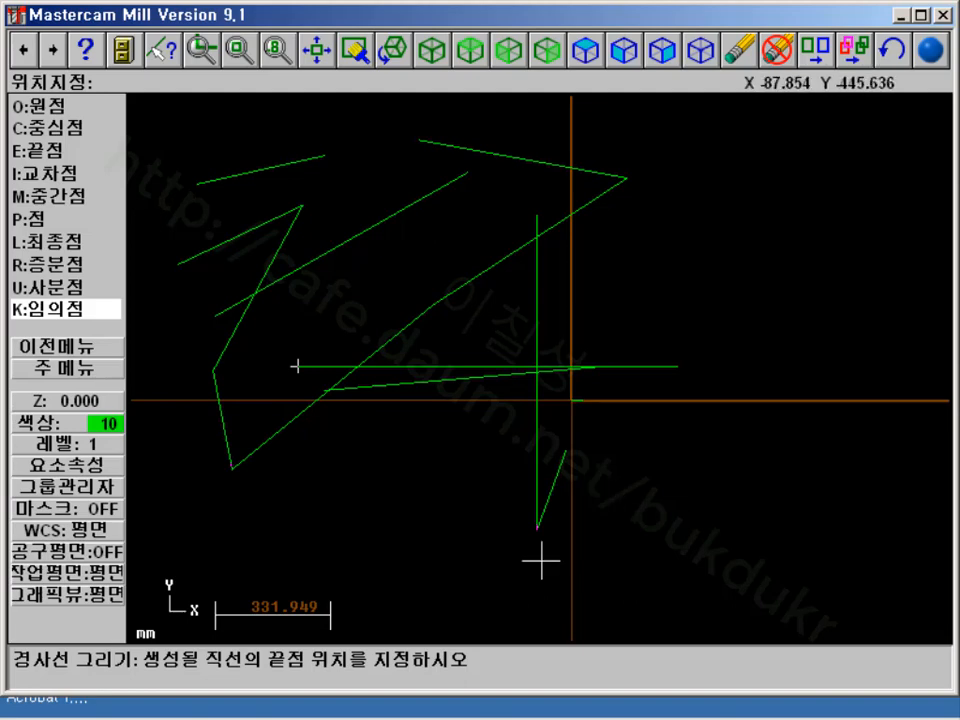
# Analyze the slanted line starting at the vertical line's lower endpoint to check its length and angle
pyautogui.click(205, 50)
pyautogui.click(523, 424)
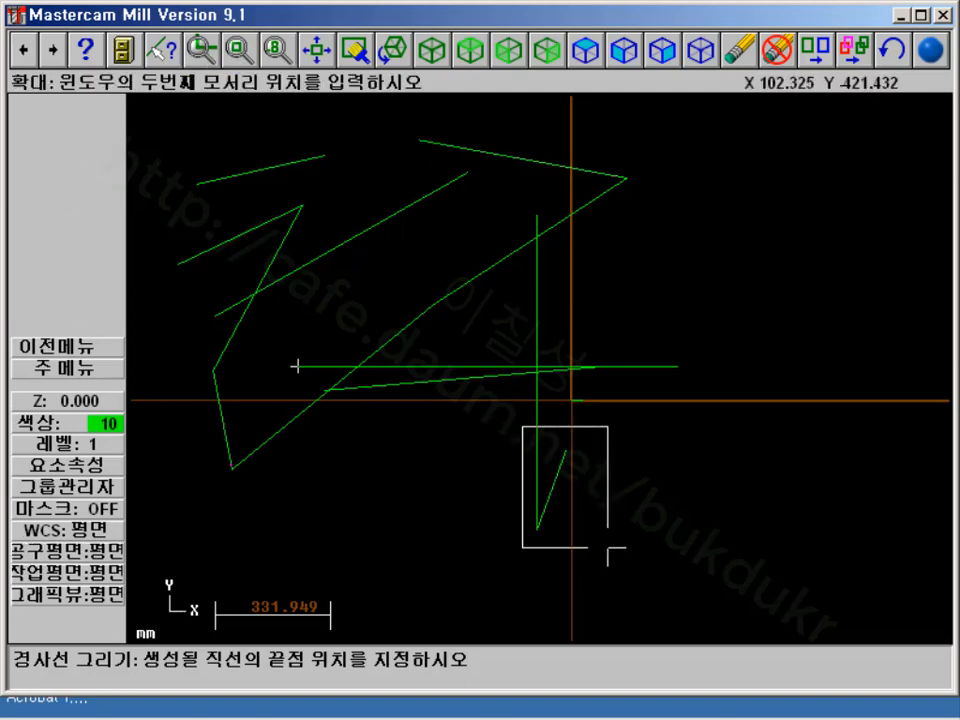
pyautogui.click(611, 553)
pyautogui.click(33, 370)
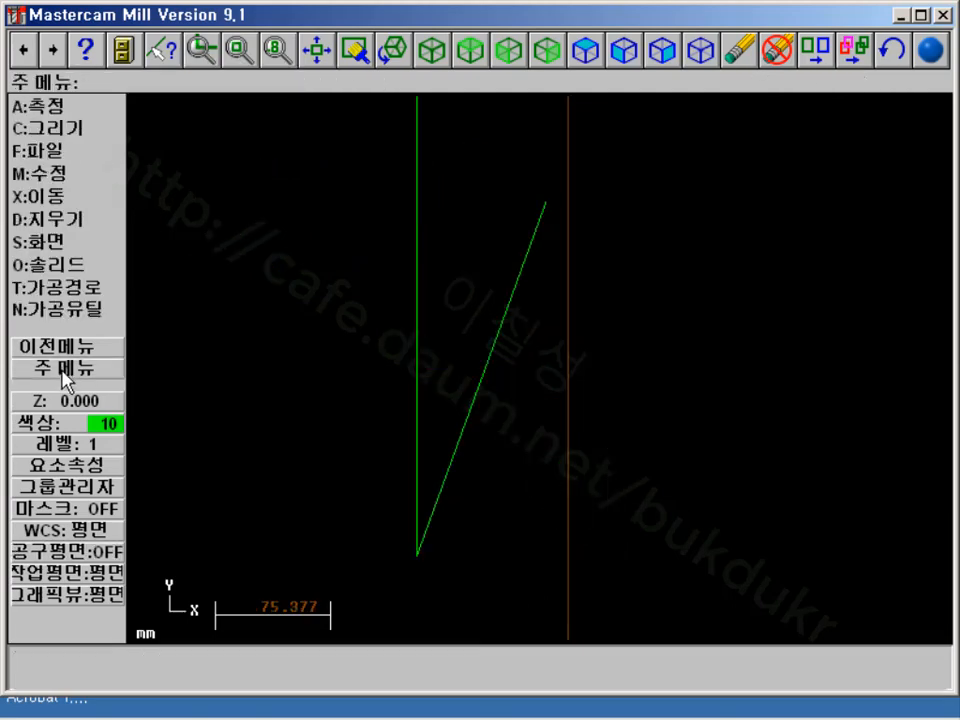
pyautogui.click(60, 108)
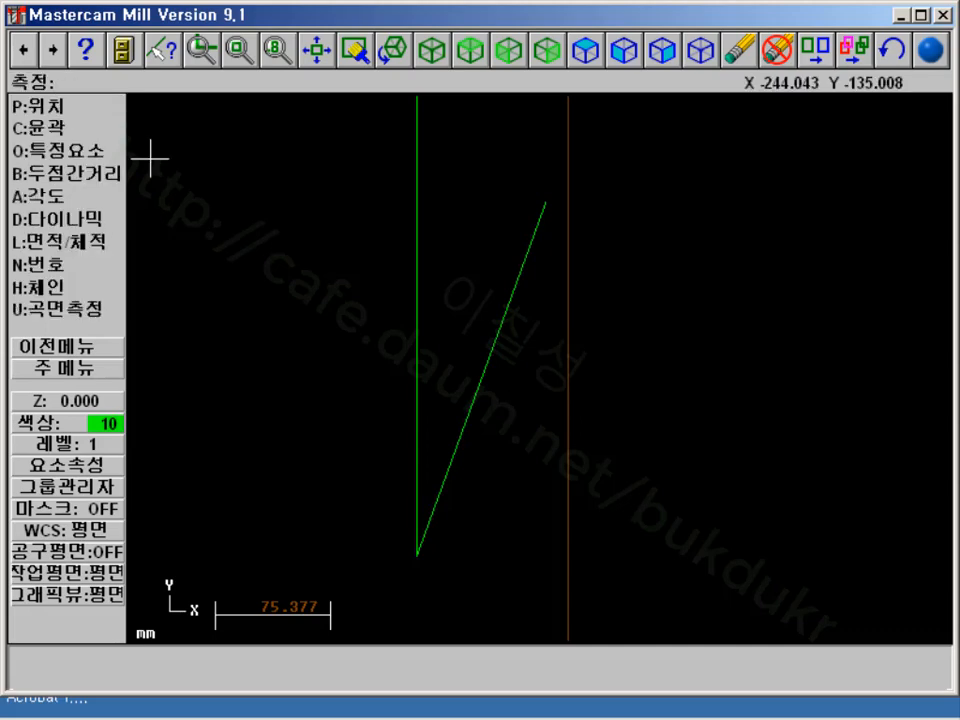
pyautogui.click(478, 392)
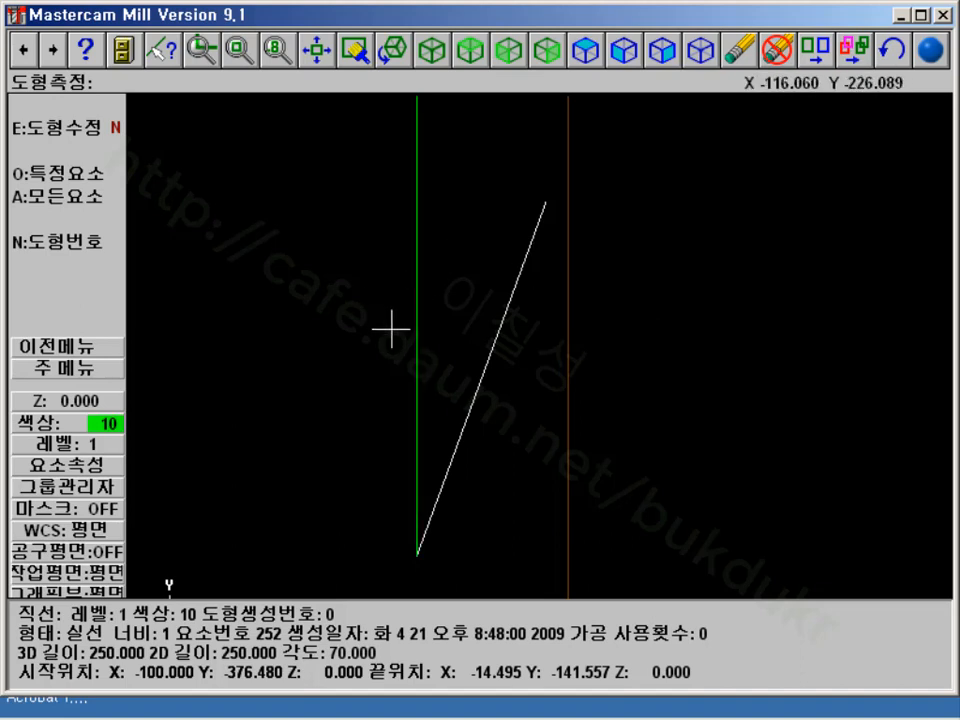
pyautogui.click(103, 370)
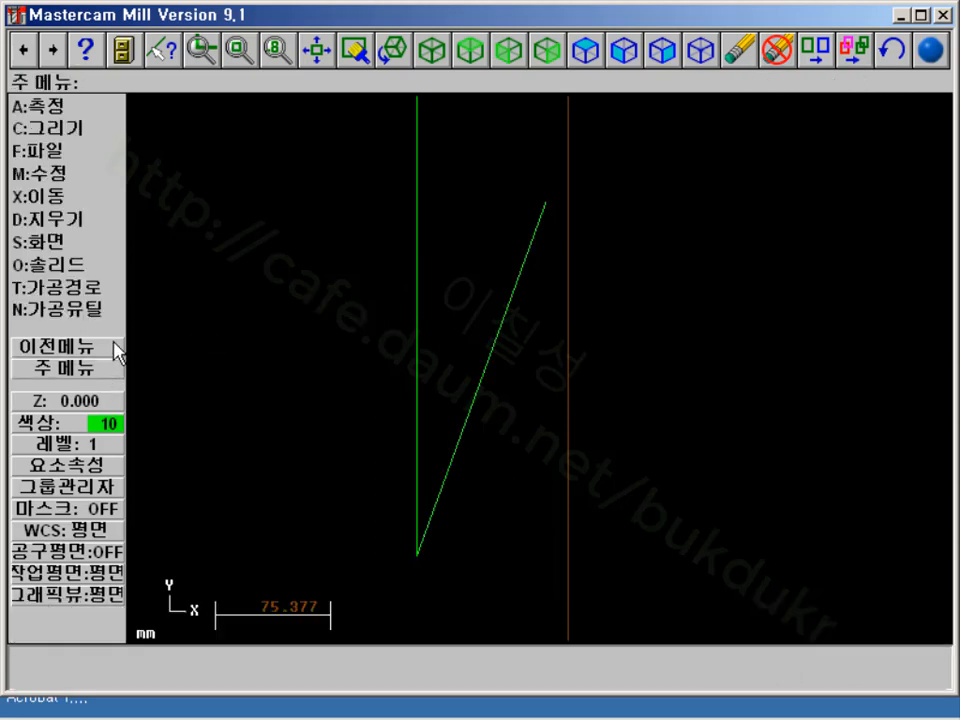
# Draw a freehand circle by center and edge point, left of the vertical line and below the X axis
pyautogui.click(72, 130)
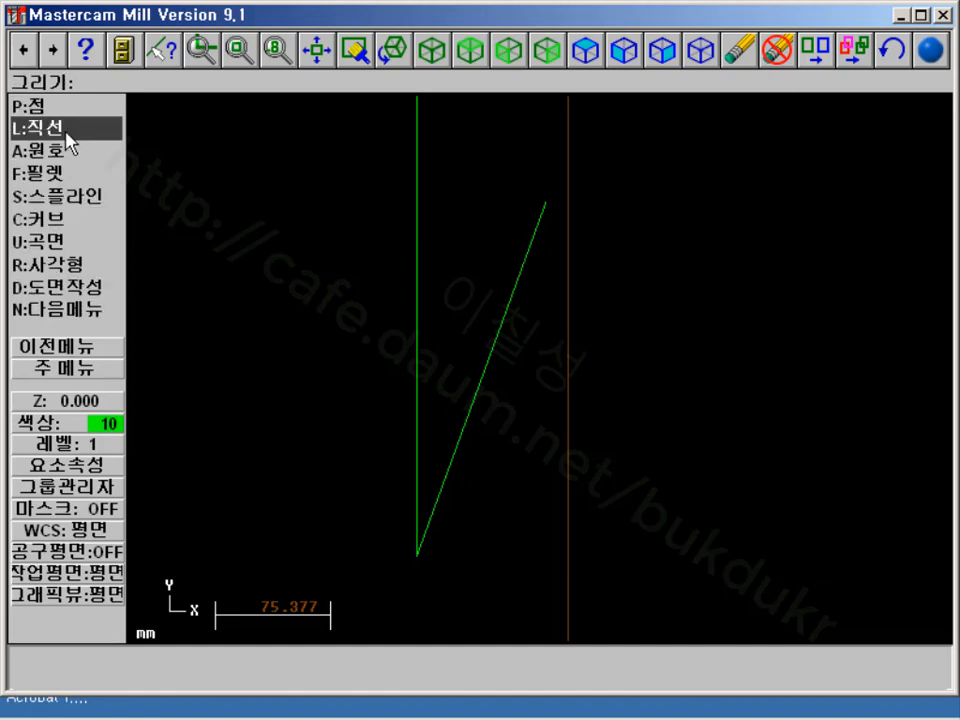
pyautogui.click(62, 128)
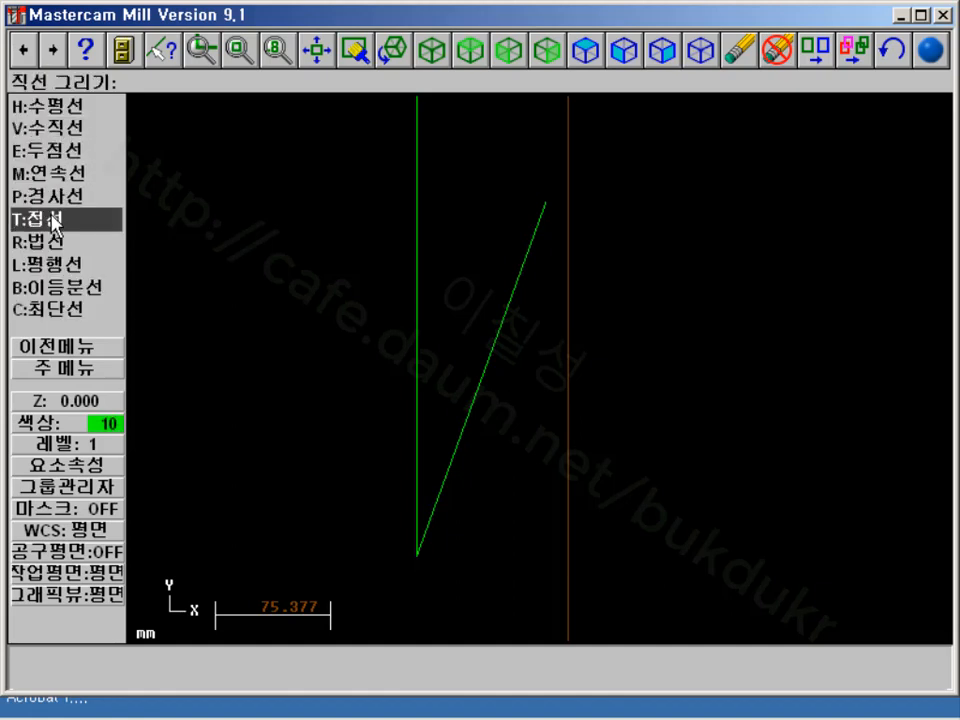
pyautogui.scroll(-6, 196, 280)
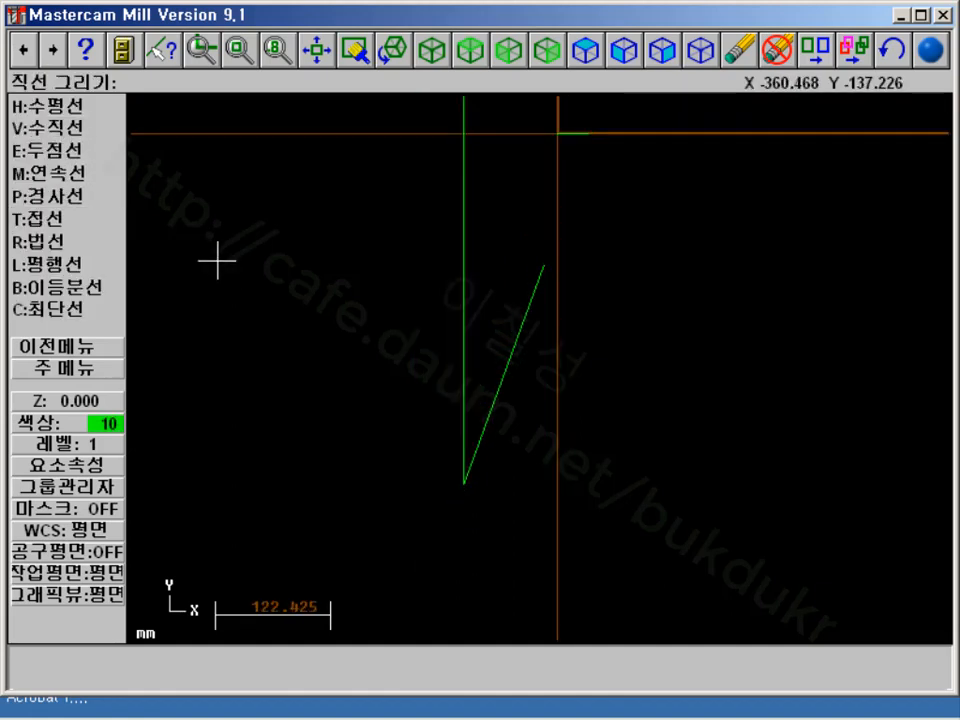
pyautogui.click(90, 368)
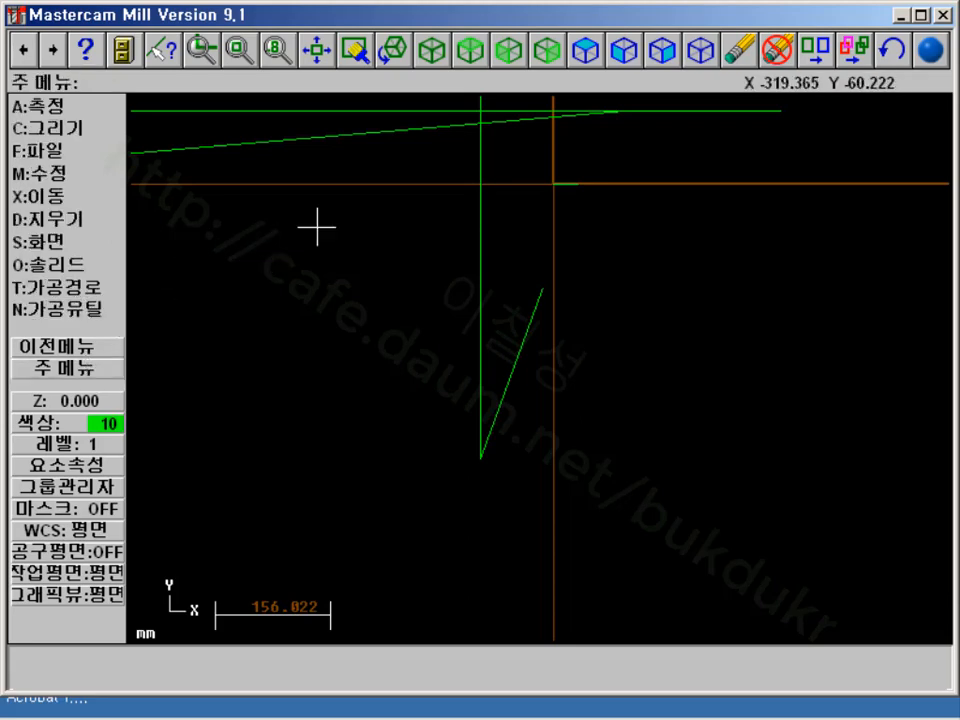
pyautogui.click(70, 128)
pyautogui.click(55, 150)
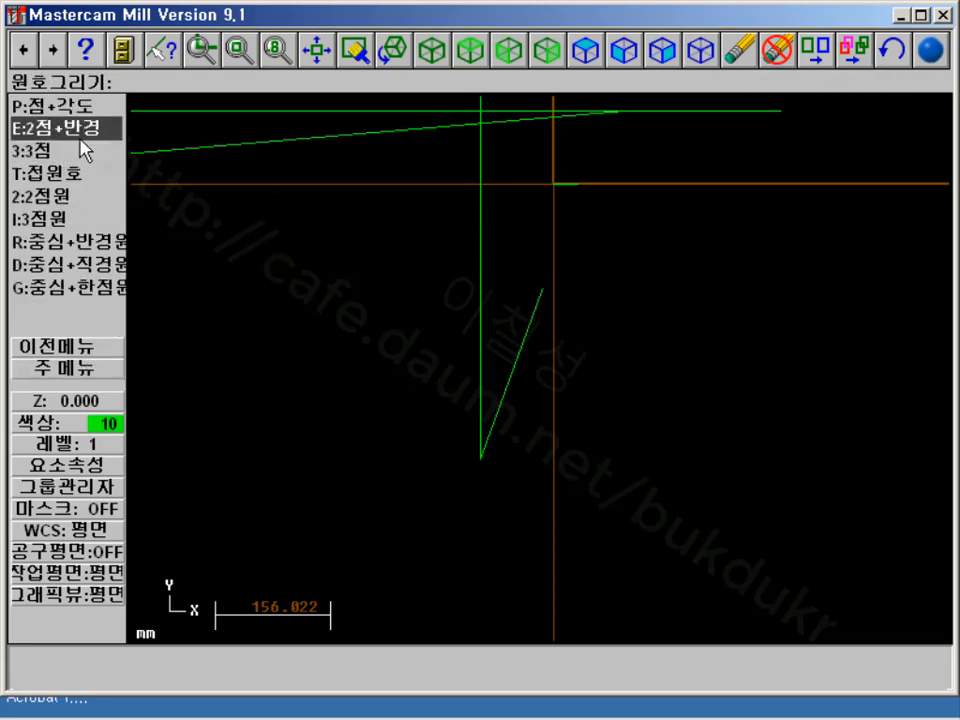
pyautogui.click(80, 290)
pyautogui.click(332, 290)
pyautogui.click(380, 252)
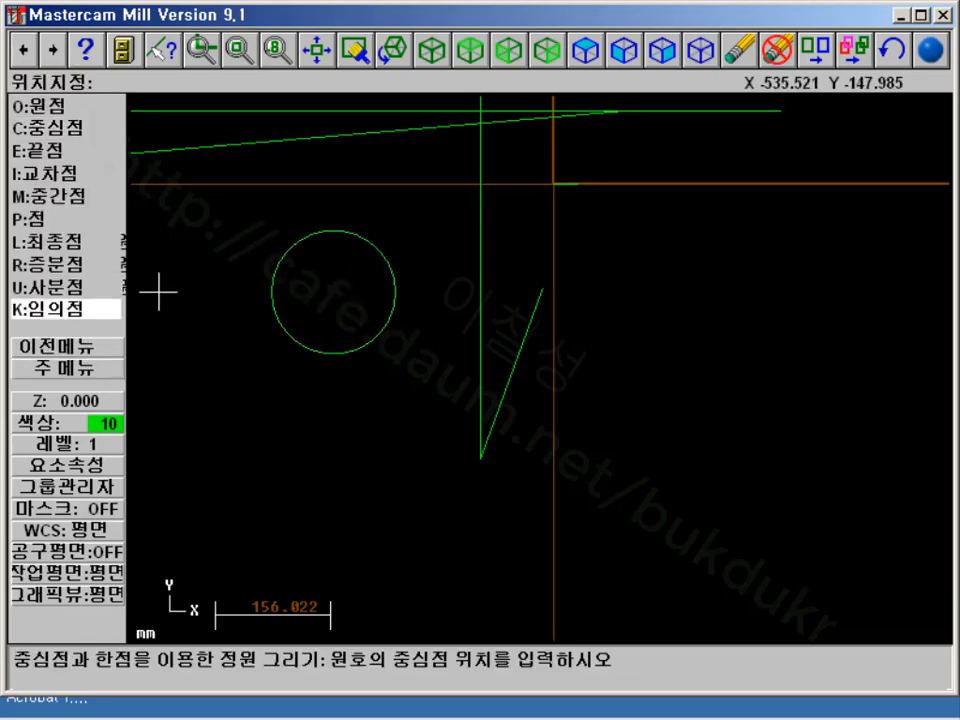
pyautogui.click(85, 370)
# Draw a line tangent to the circle's lower right side at 70 degrees, 250 mm long, keeping the half below the tangent point
pyautogui.click(70, 128)
pyautogui.click(68, 128)
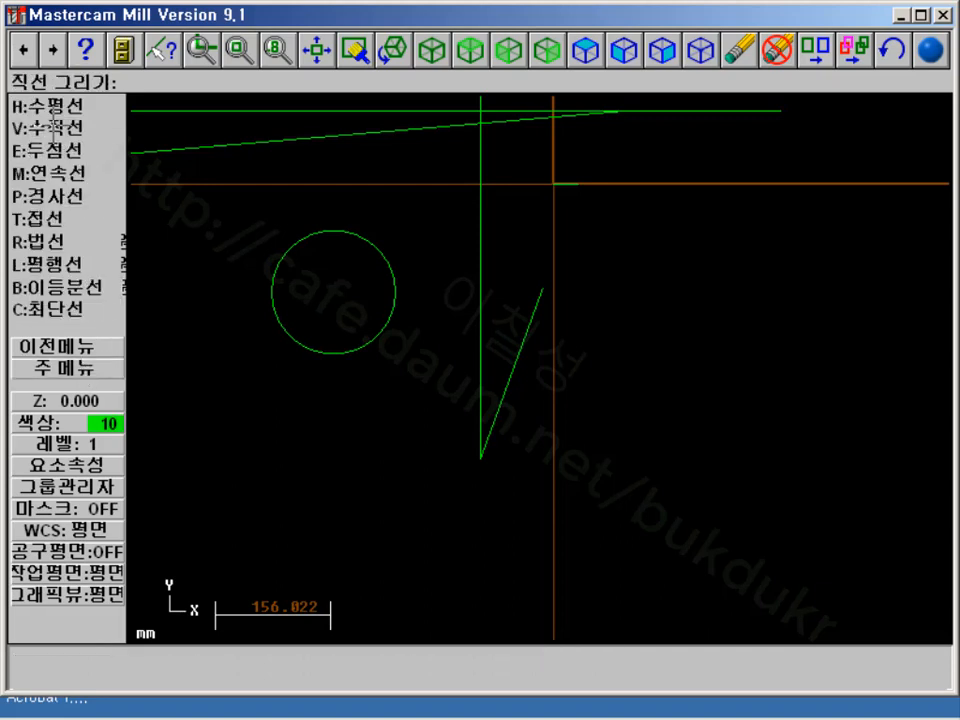
pyautogui.click(58, 222)
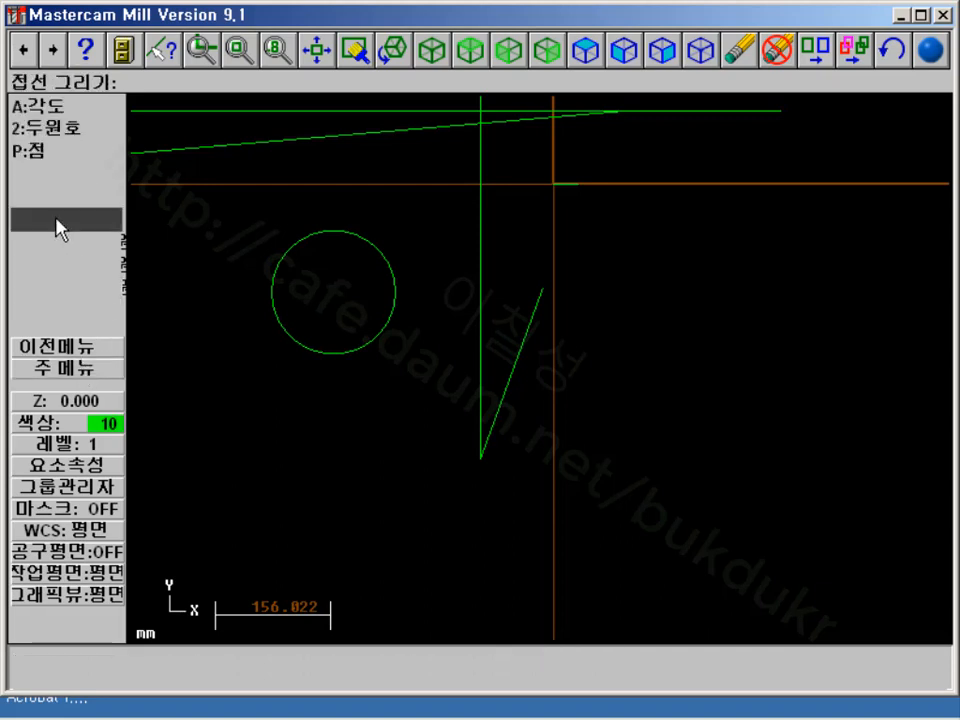
pyautogui.click(46, 107)
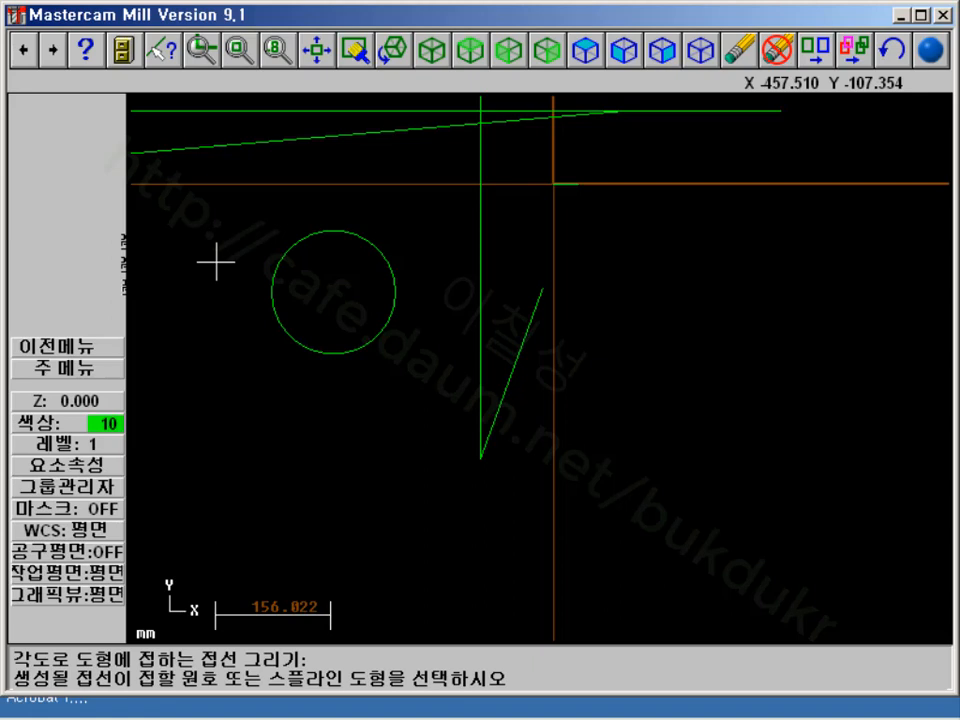
pyautogui.click(381, 337)
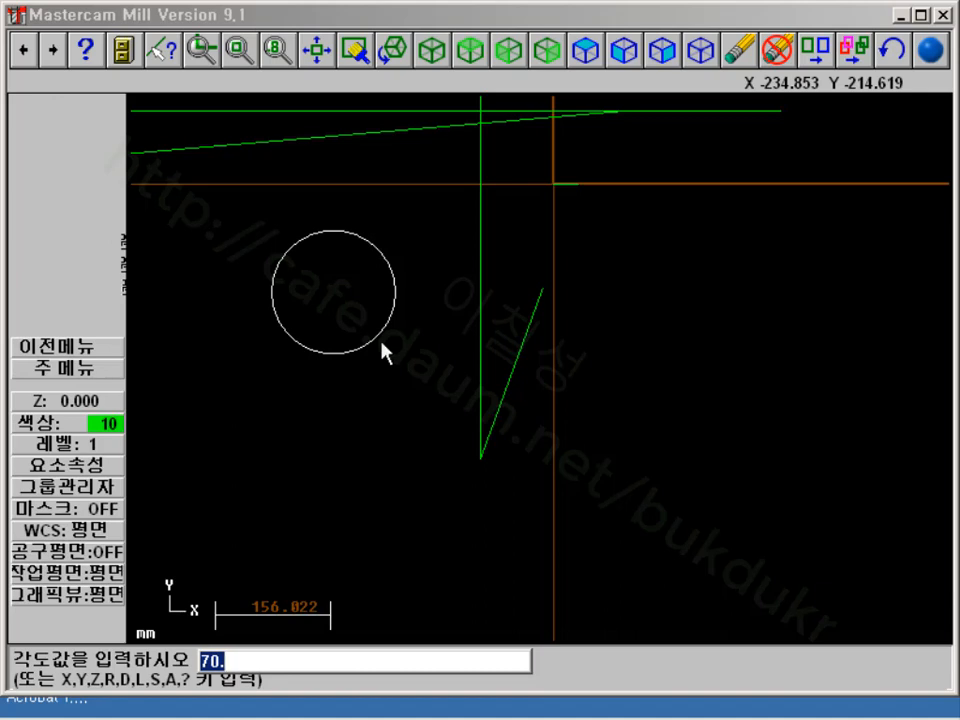
pyautogui.press('Return')
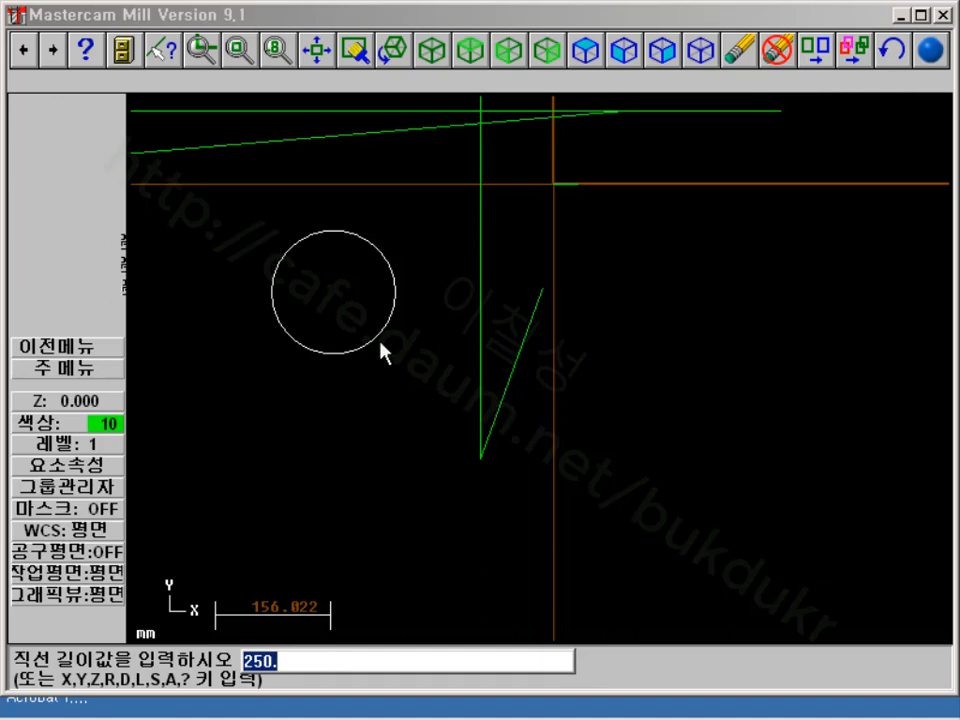
pyautogui.press('Return')
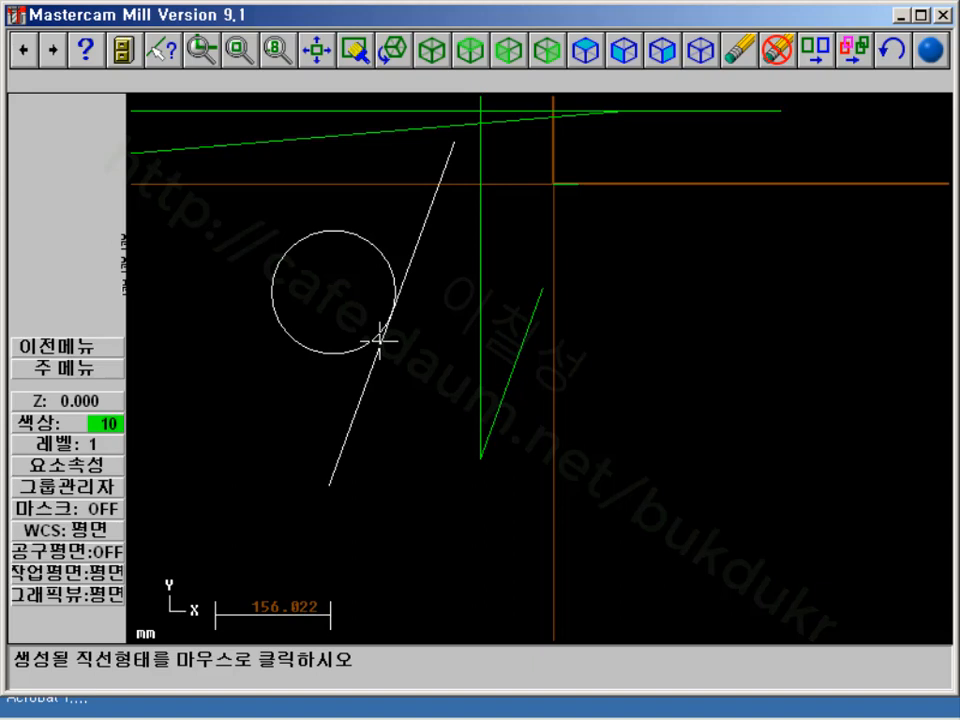
pyautogui.click(361, 410)
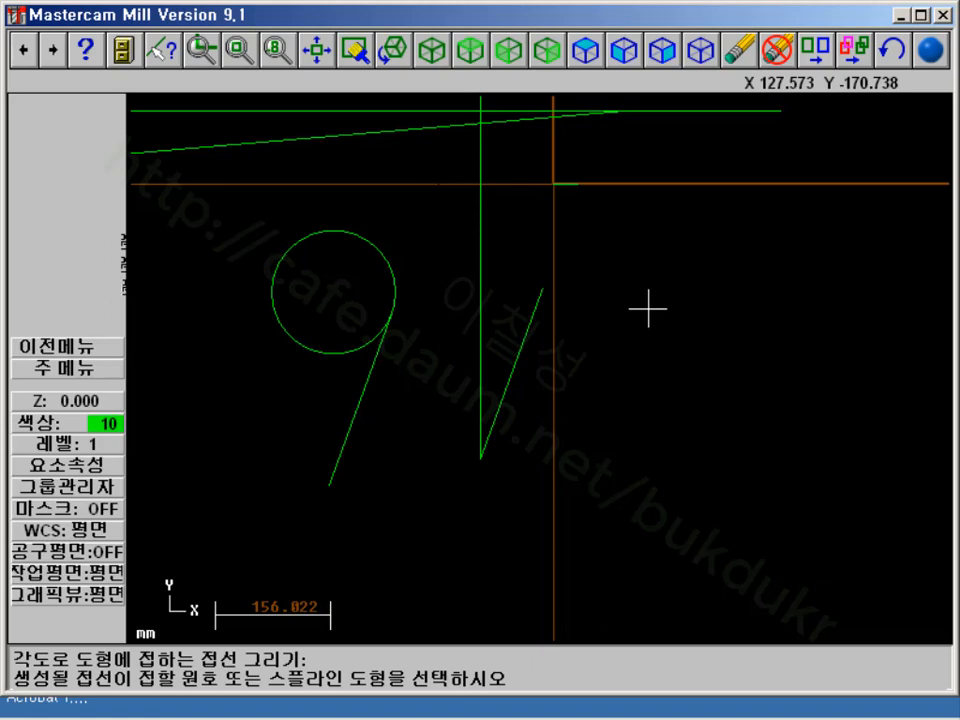
pyautogui.click(66, 350)
pyautogui.click(66, 350)
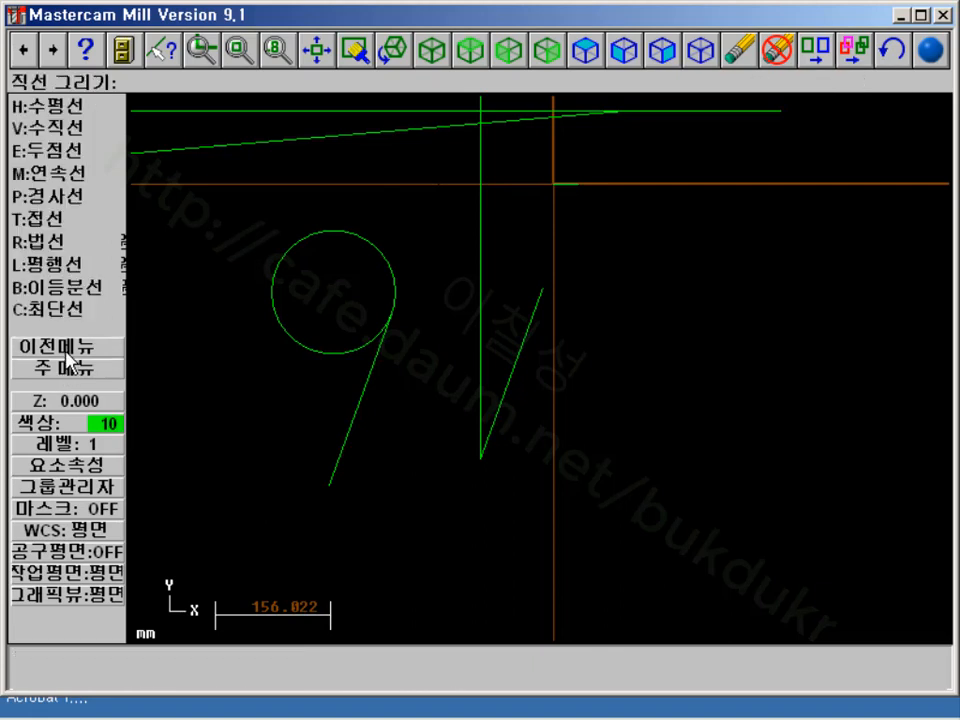
# Draw a second, larger freehand circle by center and edge point, below and to the left of the first circle
pyautogui.click(60, 219)
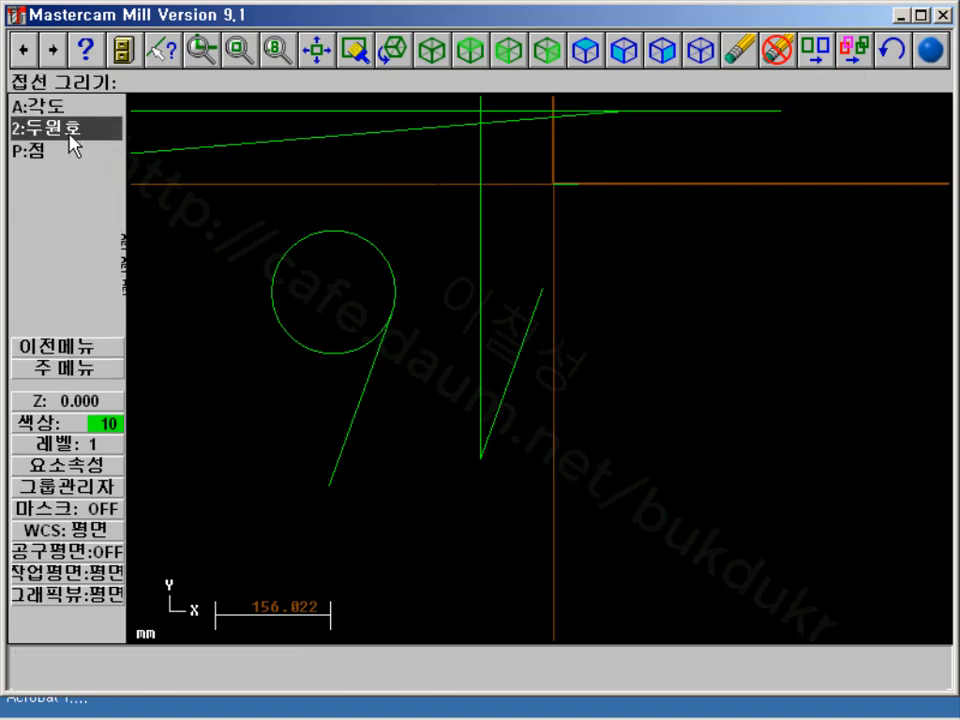
pyautogui.click(70, 370)
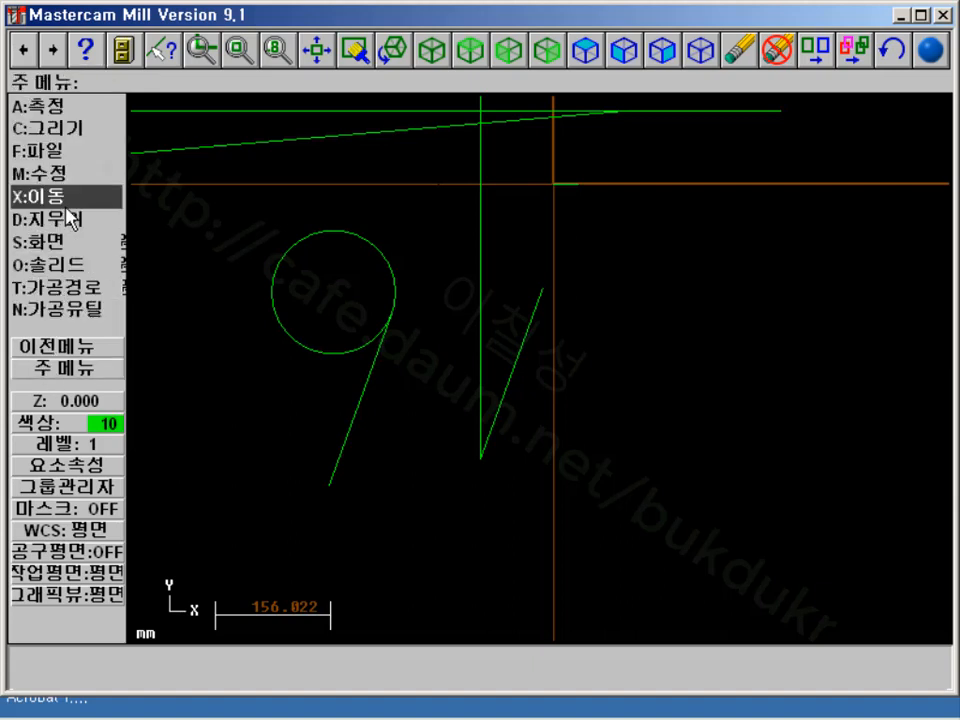
pyautogui.click(45, 128)
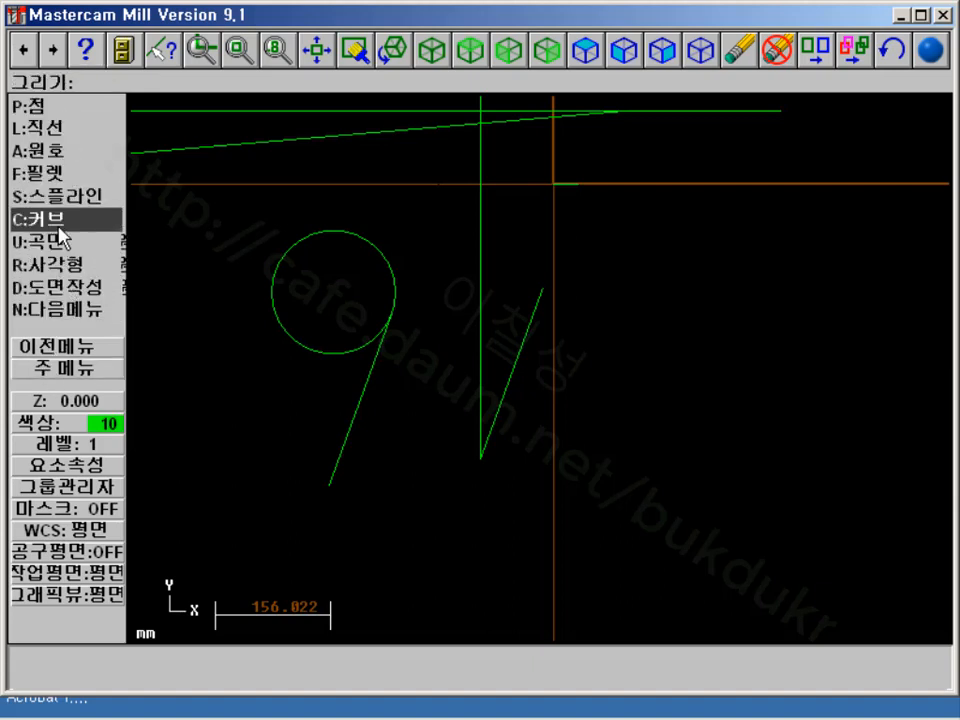
pyautogui.click(42, 150)
pyautogui.click(70, 279)
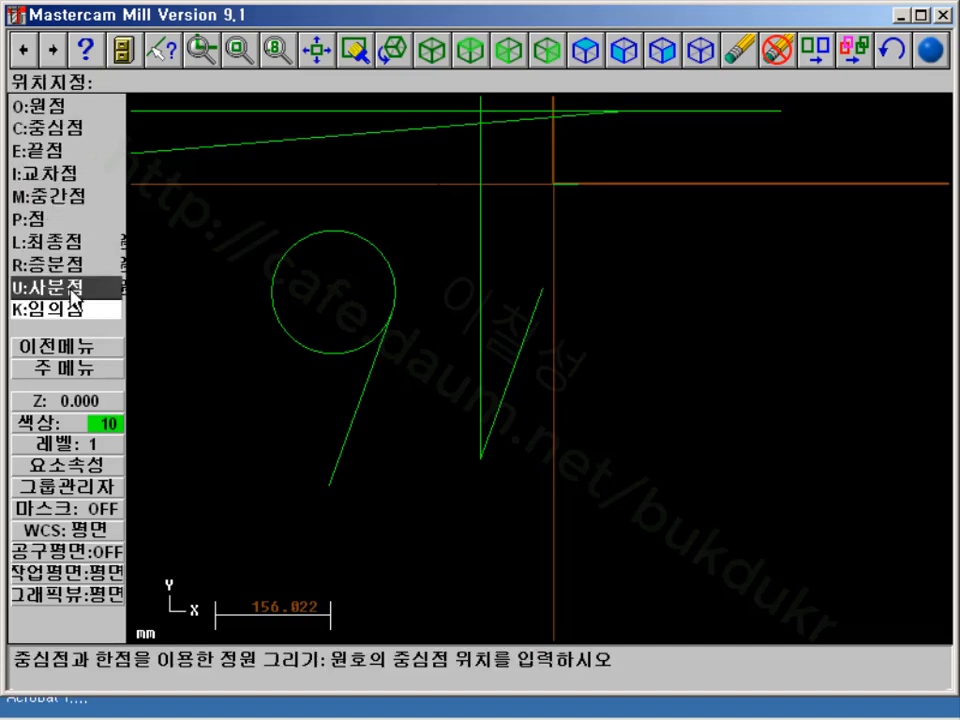
pyautogui.click(228, 448)
pyautogui.click(200, 377)
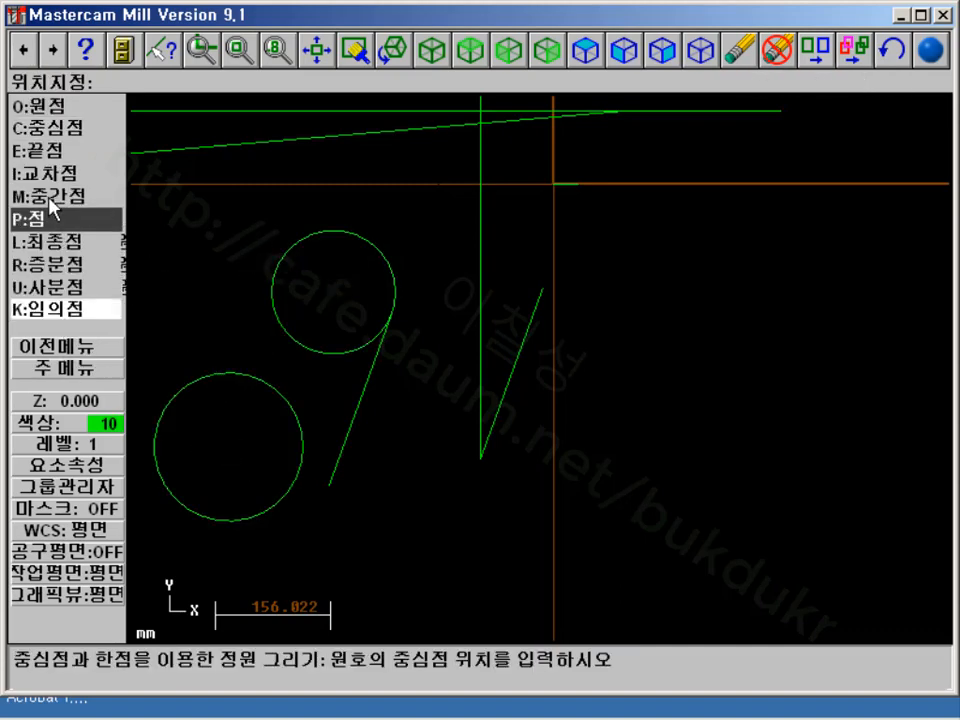
# Draw a line tangent to both circles along their upper-left outer sides using the two-arc tangent option
pyautogui.click(55, 370)
pyautogui.click(45, 128)
pyautogui.click(45, 128)
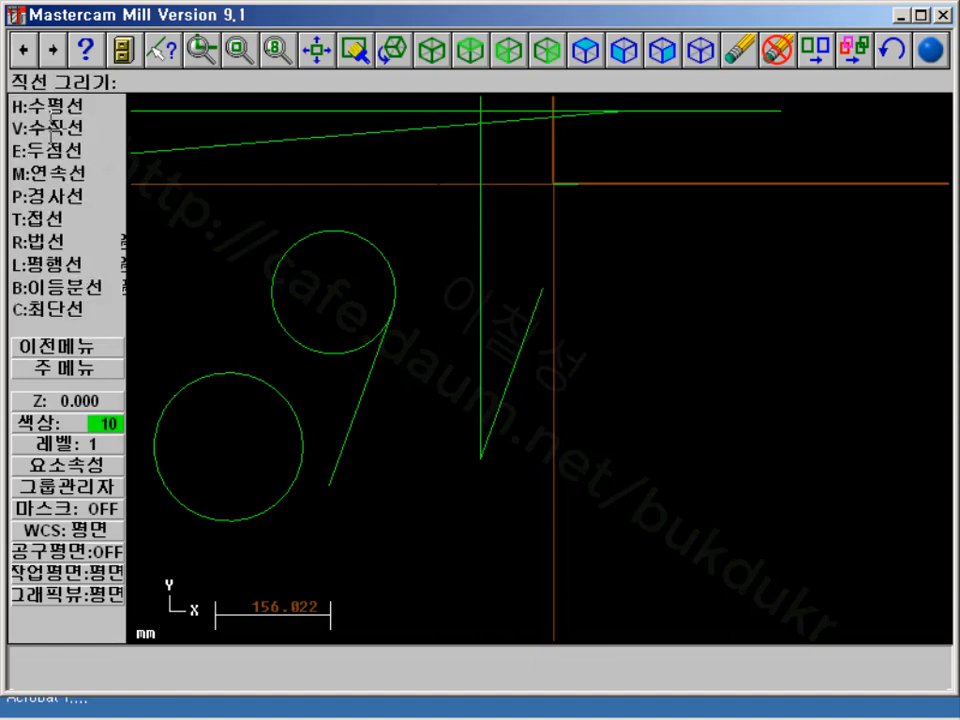
pyautogui.click(57, 220)
pyautogui.click(64, 125)
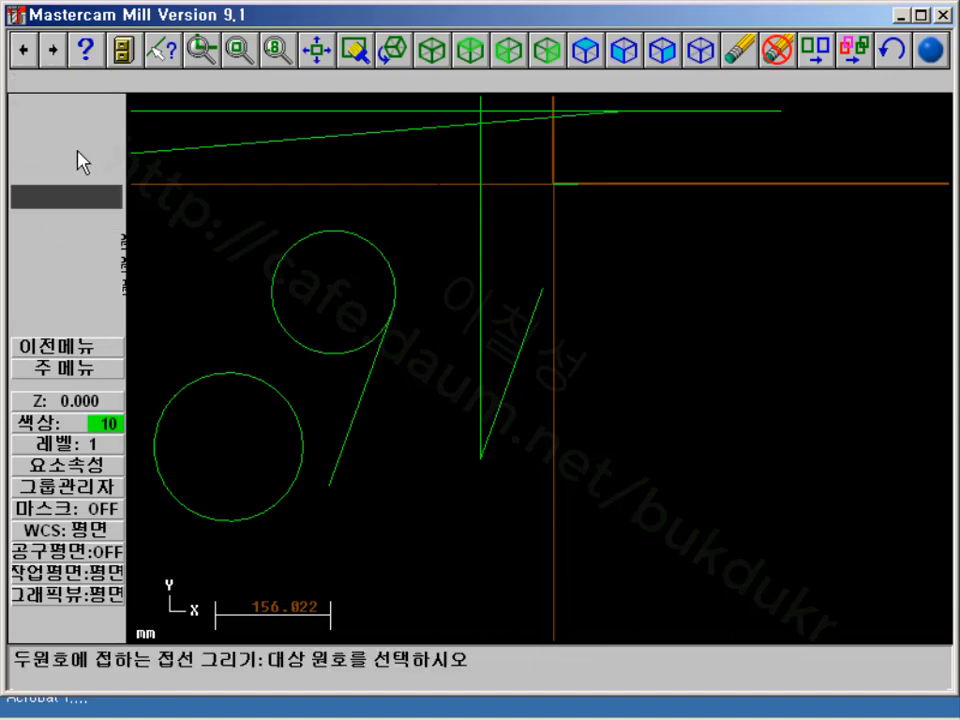
pyautogui.click(272, 260)
pyautogui.click(264, 386)
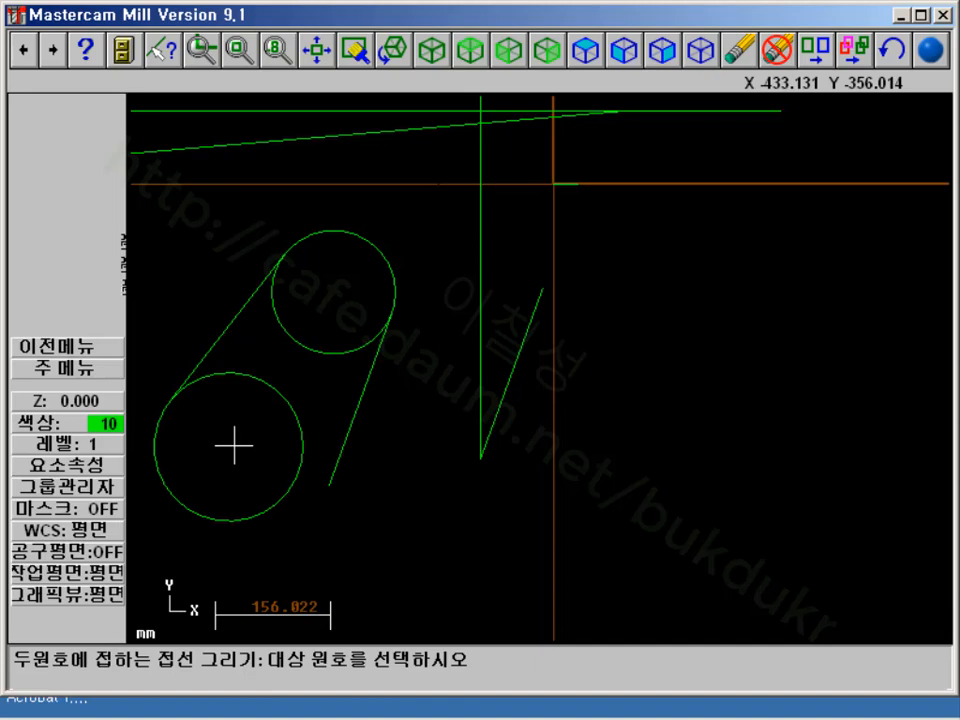
# Draw the two crossing inner tangent lines between the upper circle and the lower circle
pyautogui.click(294, 345)
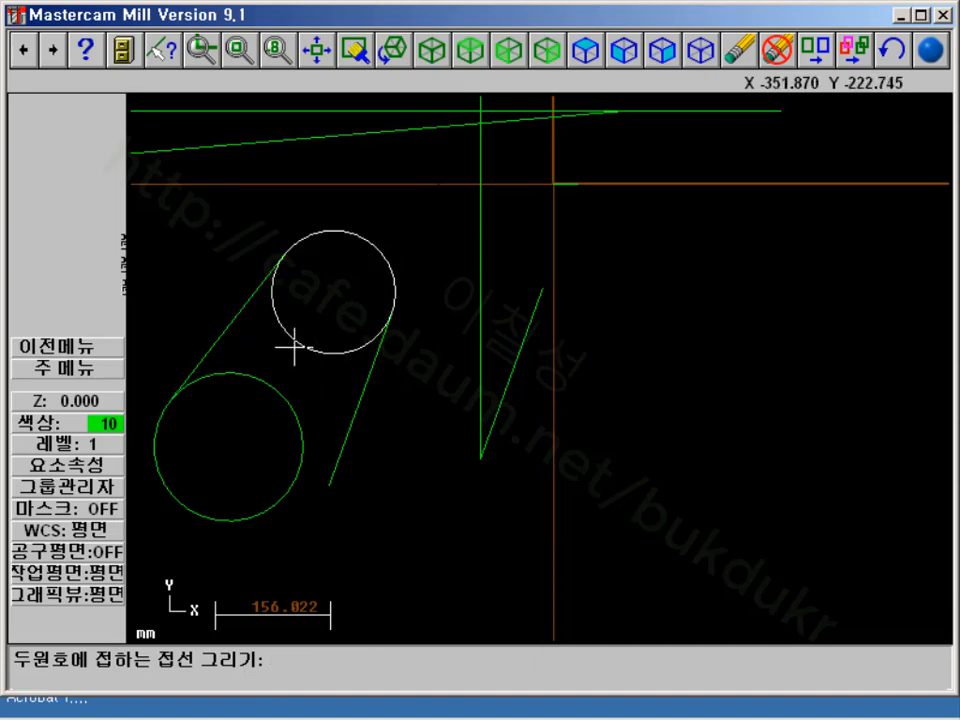
pyautogui.click(300, 412)
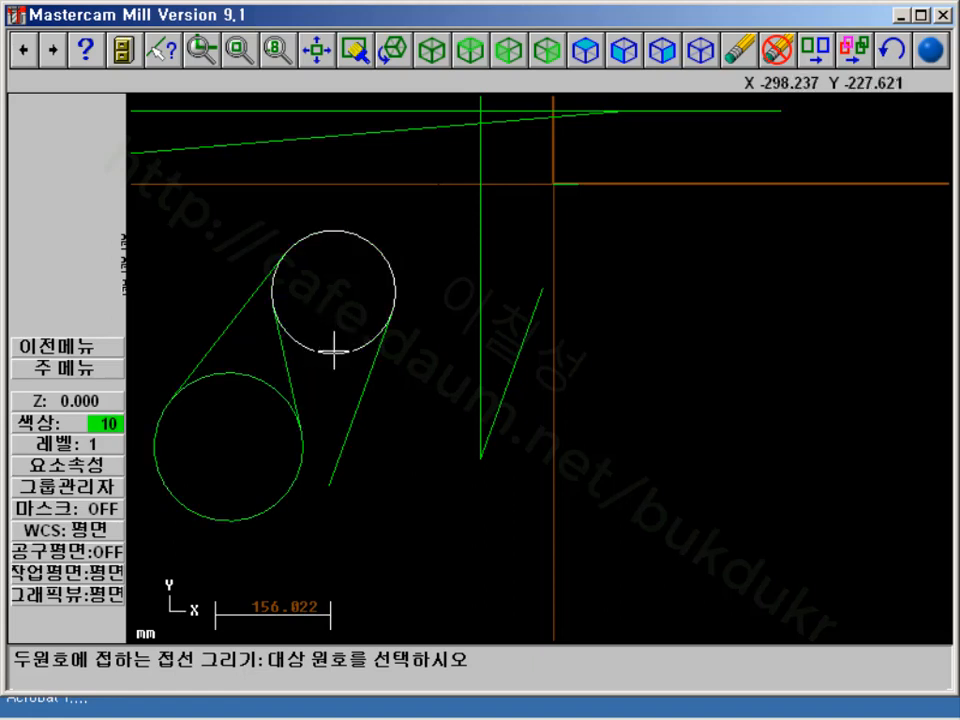
pyautogui.click(254, 372)
pyautogui.click(339, 362)
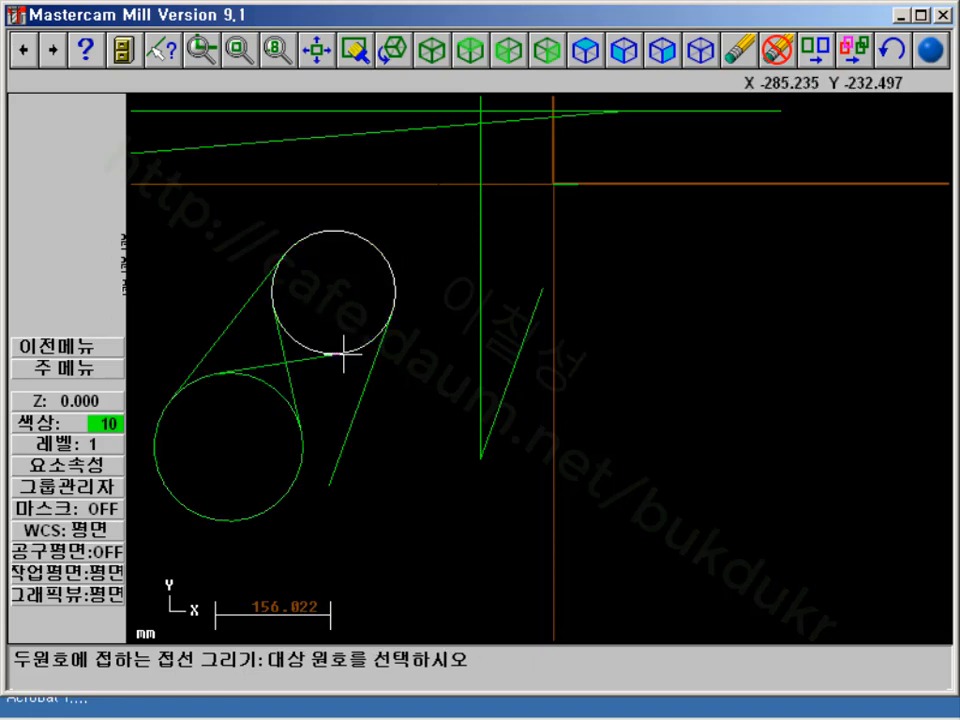
pyautogui.click(105, 350)
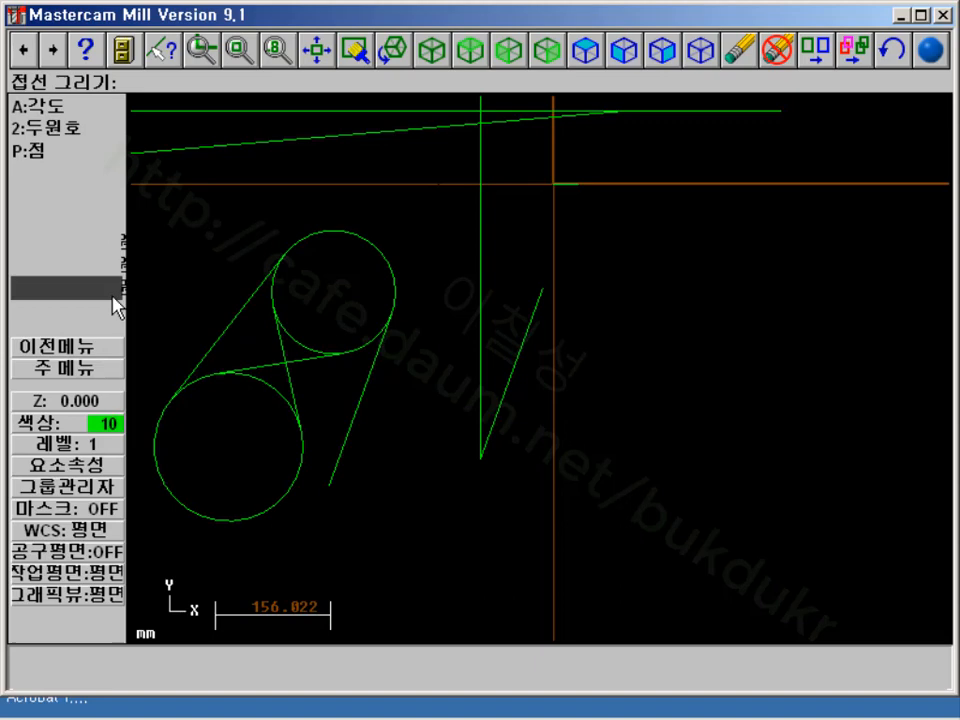
# Try to draw a tangent line on the upper circle through a point, using the circle's top quadrant point as the endpoint
pyautogui.click(40, 157)
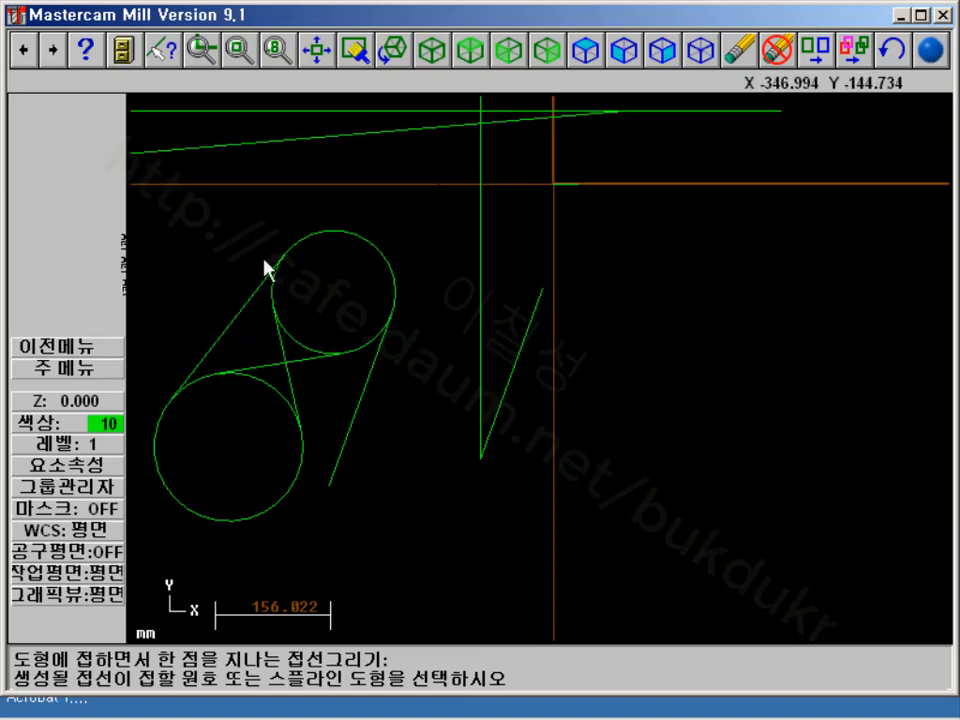
pyautogui.click(393, 272)
pyautogui.press('k')
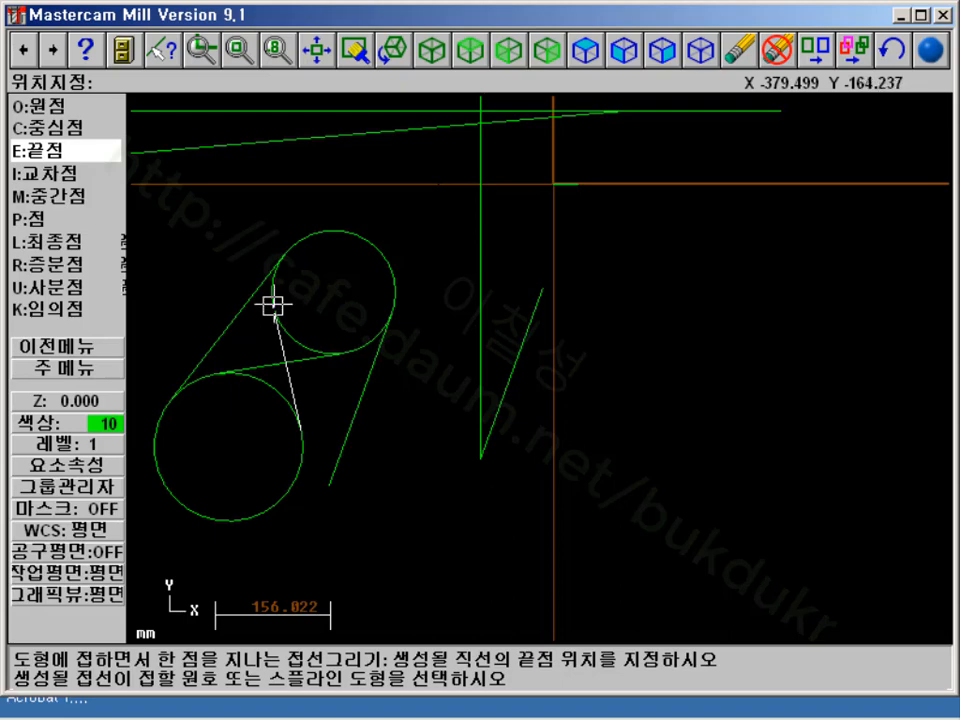
pyautogui.click(282, 254)
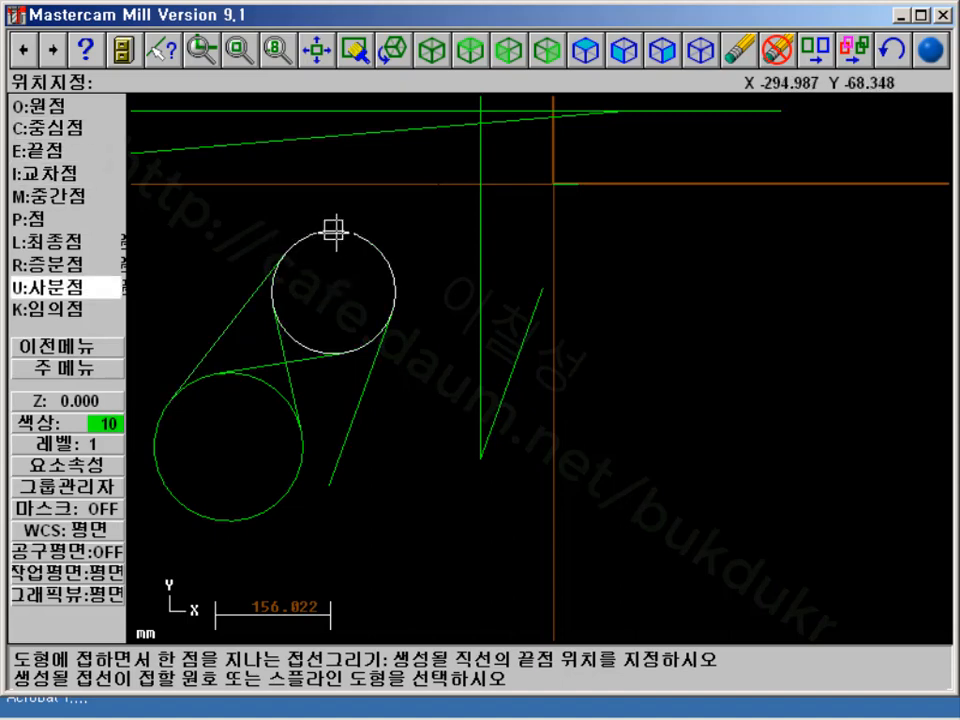
pyautogui.click(333, 231)
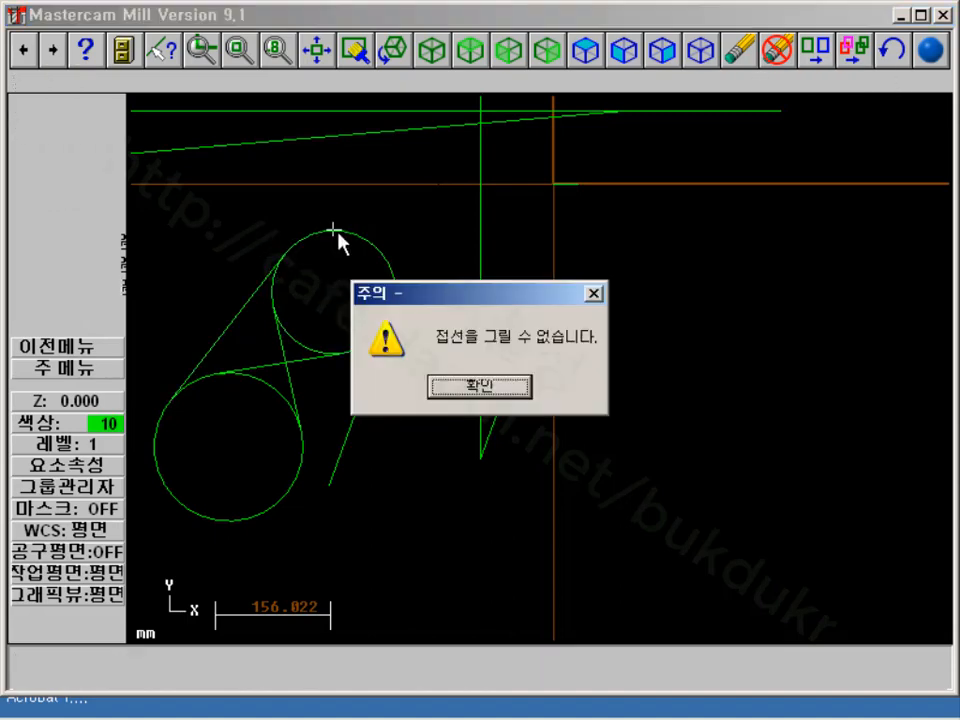
pyautogui.click(479, 387)
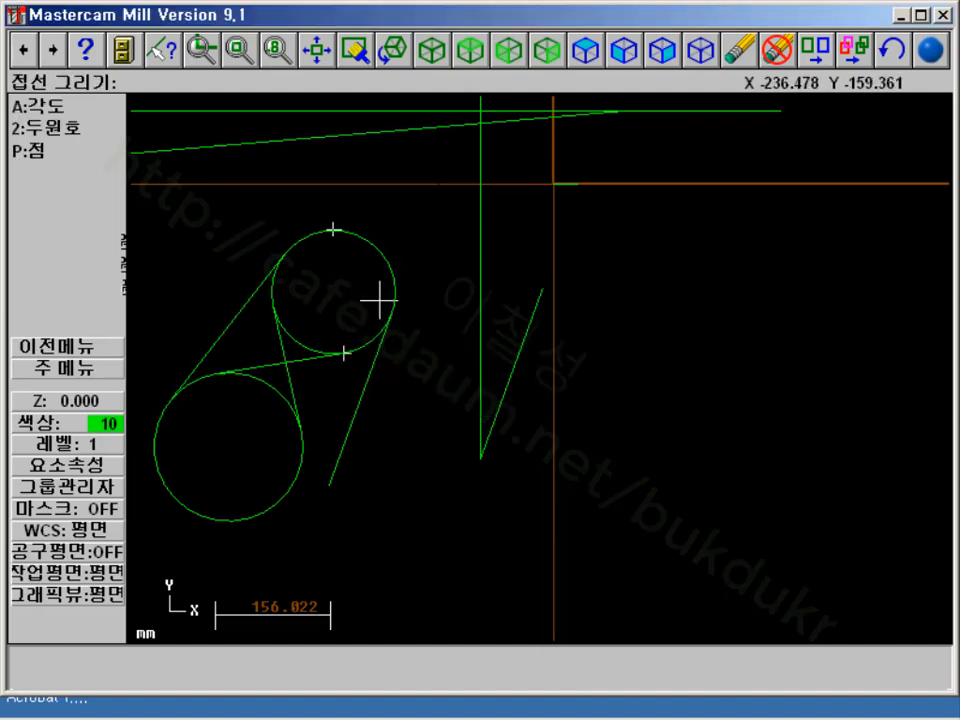
# Create a dynamic point on the upper-right part of the upper circle
pyautogui.click(67, 368)
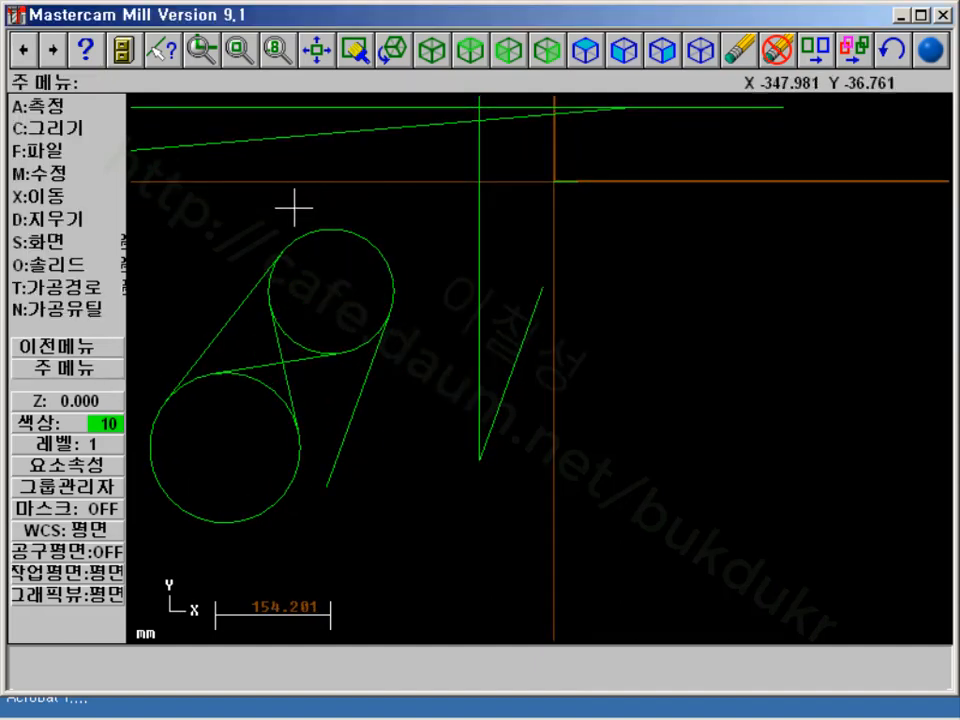
pyautogui.click(56, 128)
pyautogui.click(57, 107)
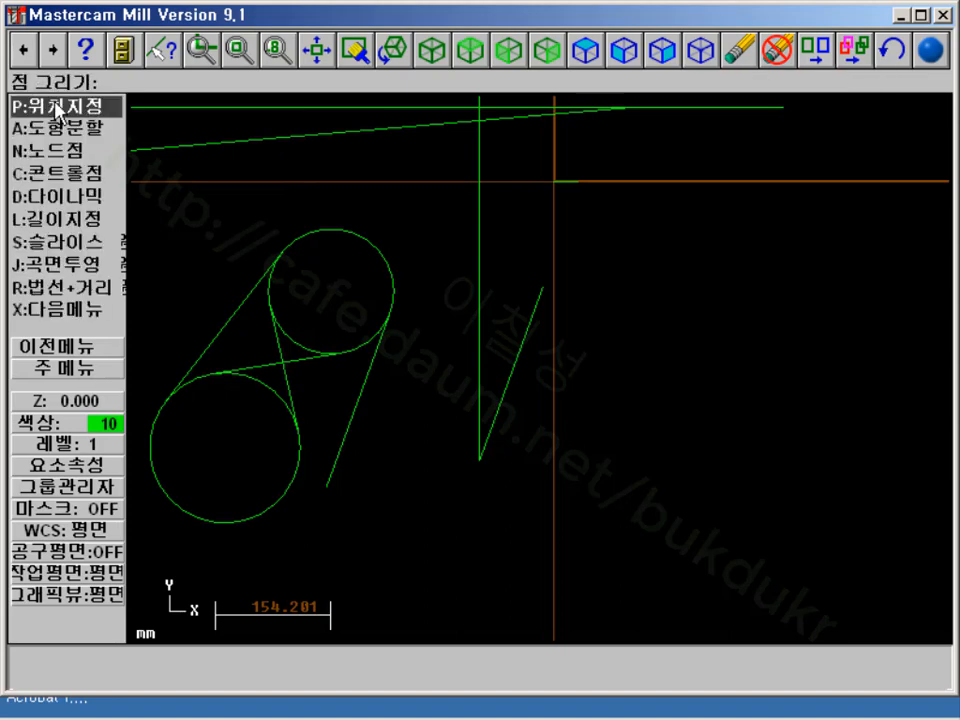
pyautogui.click(62, 107)
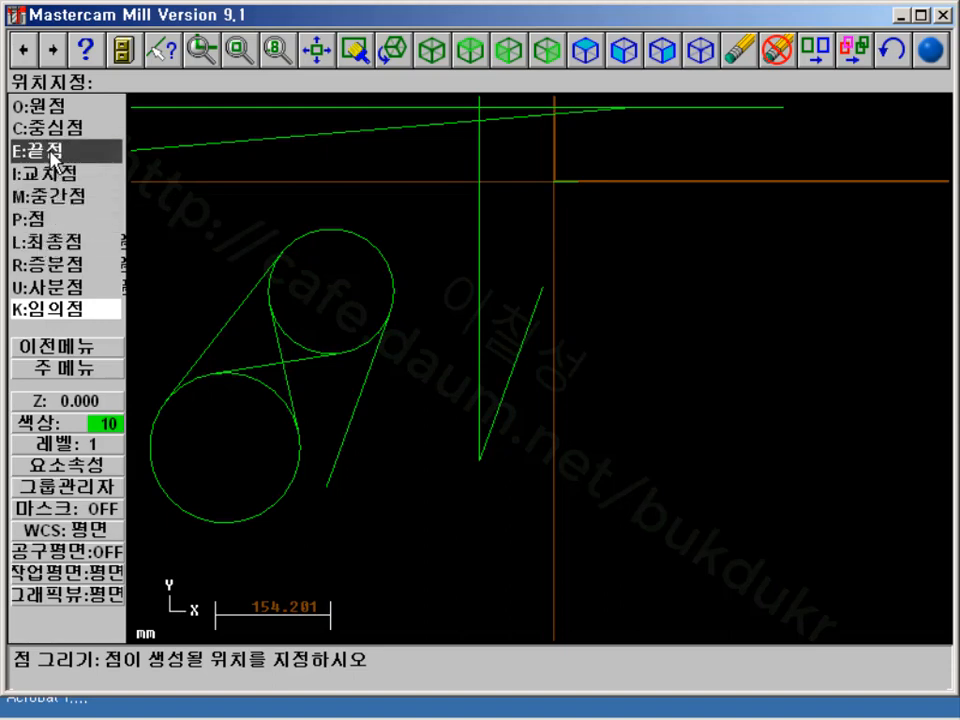
pyautogui.click(84, 345)
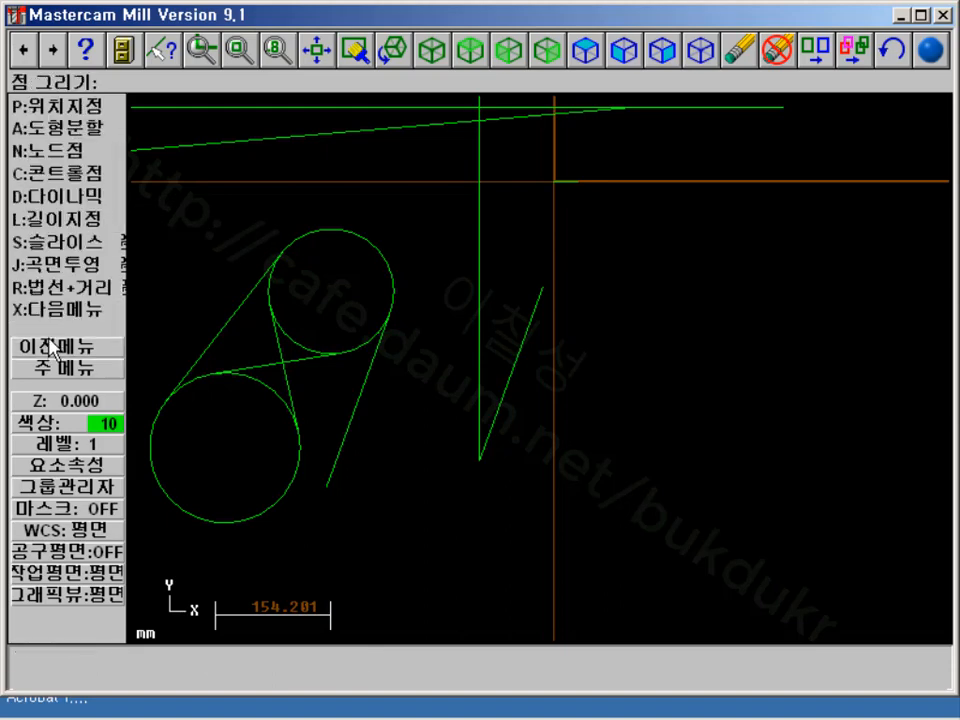
pyautogui.click(55, 196)
pyautogui.click(321, 231)
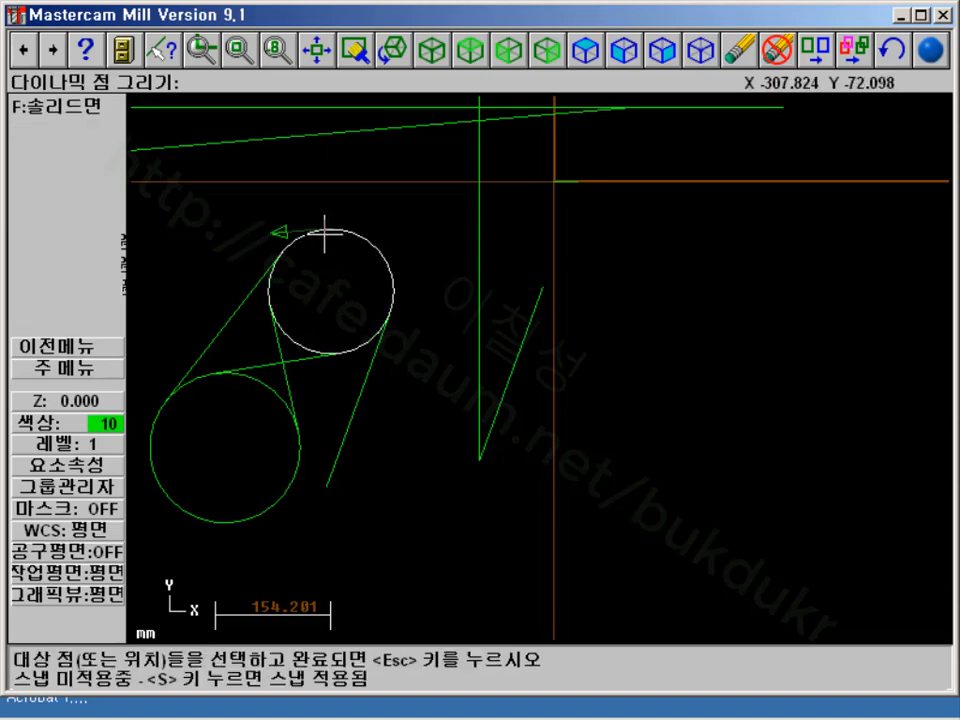
pyautogui.click(384, 221)
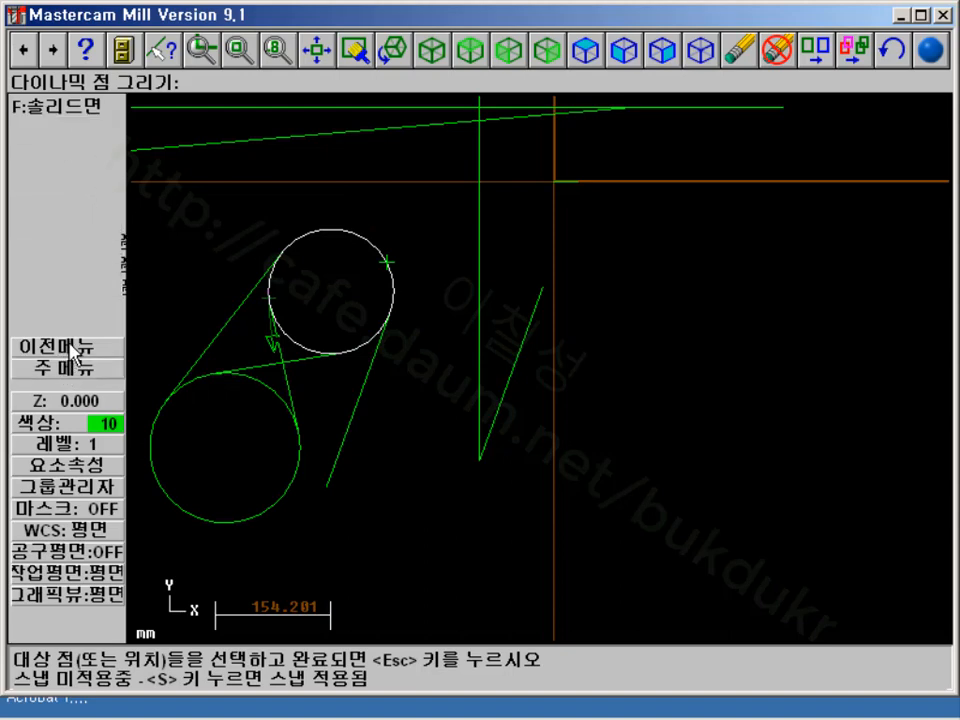
pyautogui.click(70, 342)
pyautogui.click(20, 368)
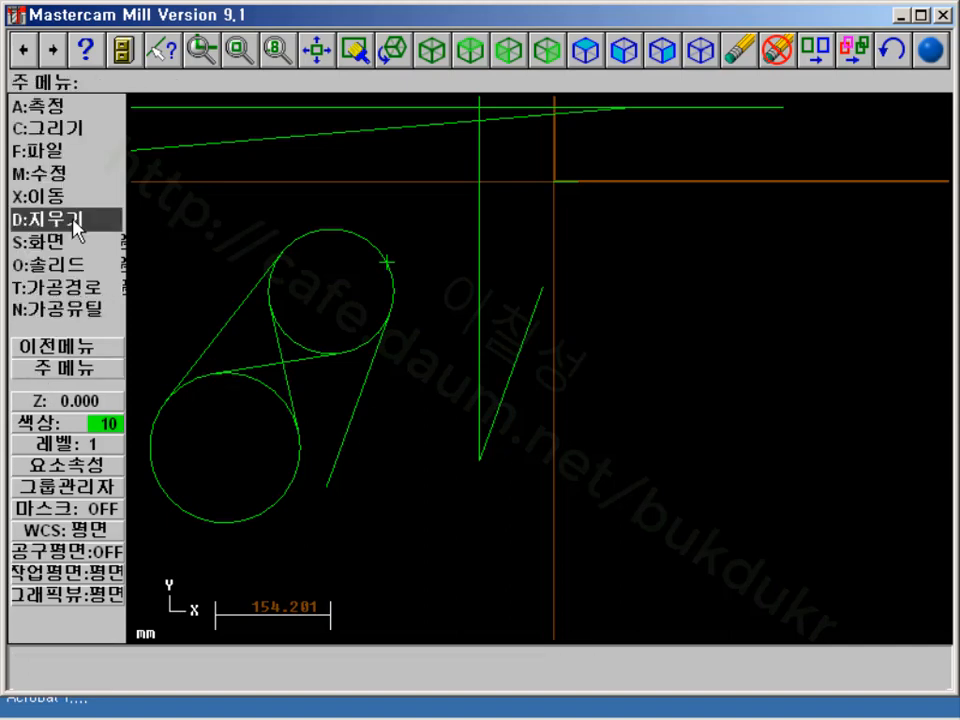
# Try to draw a line tangent to the upper circle through the point placed on its upper-right edge
pyautogui.click(65, 126)
pyautogui.click(62, 127)
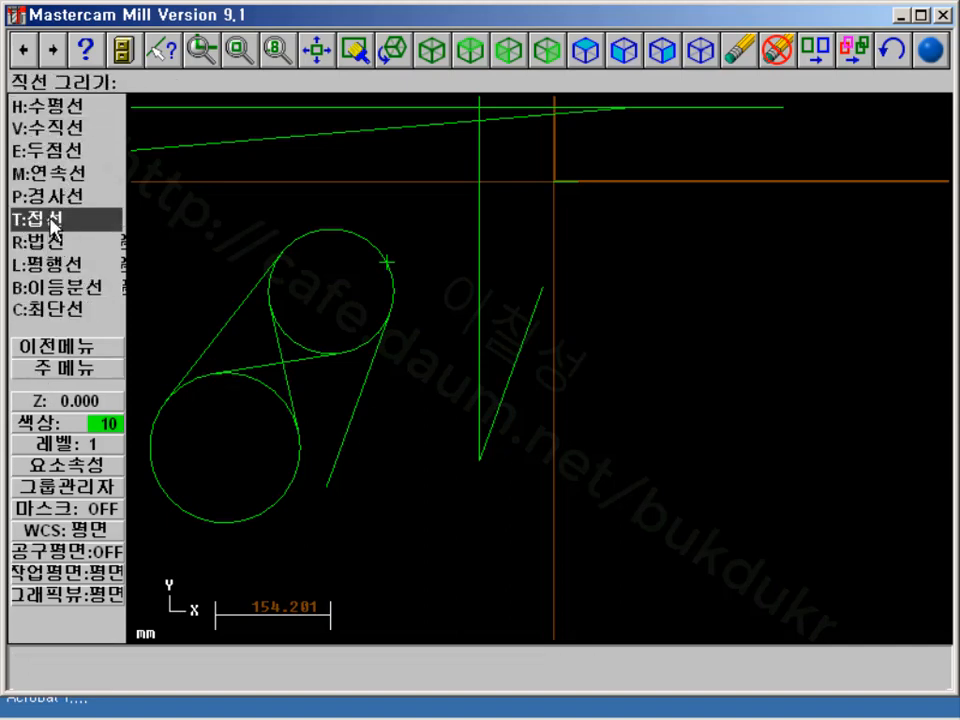
pyautogui.click(62, 218)
pyautogui.click(43, 150)
pyautogui.click(394, 264)
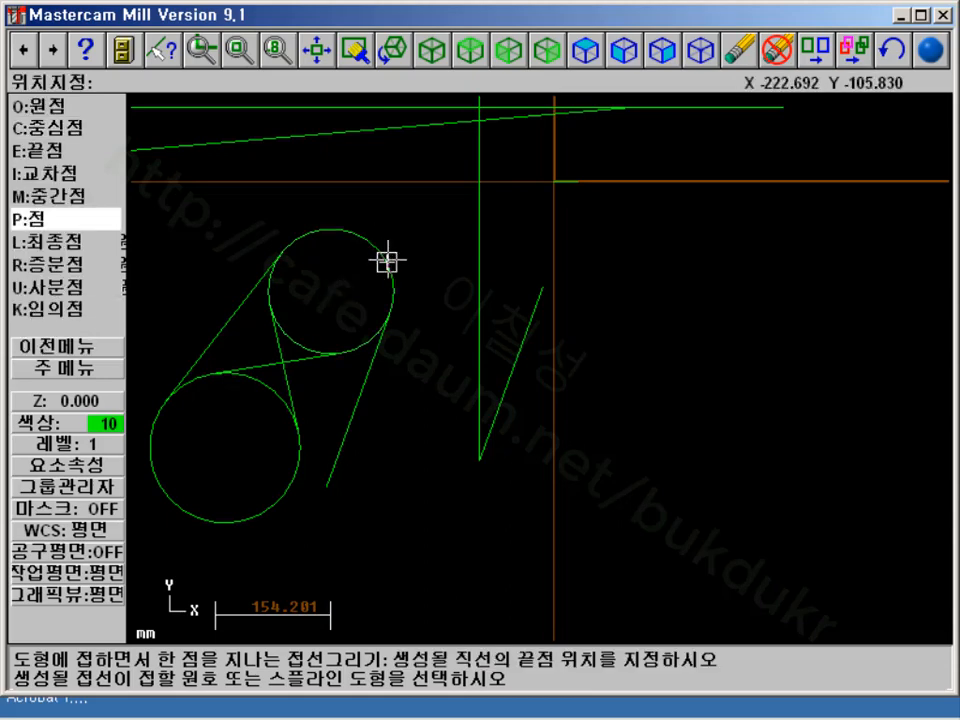
pyautogui.click(387, 261)
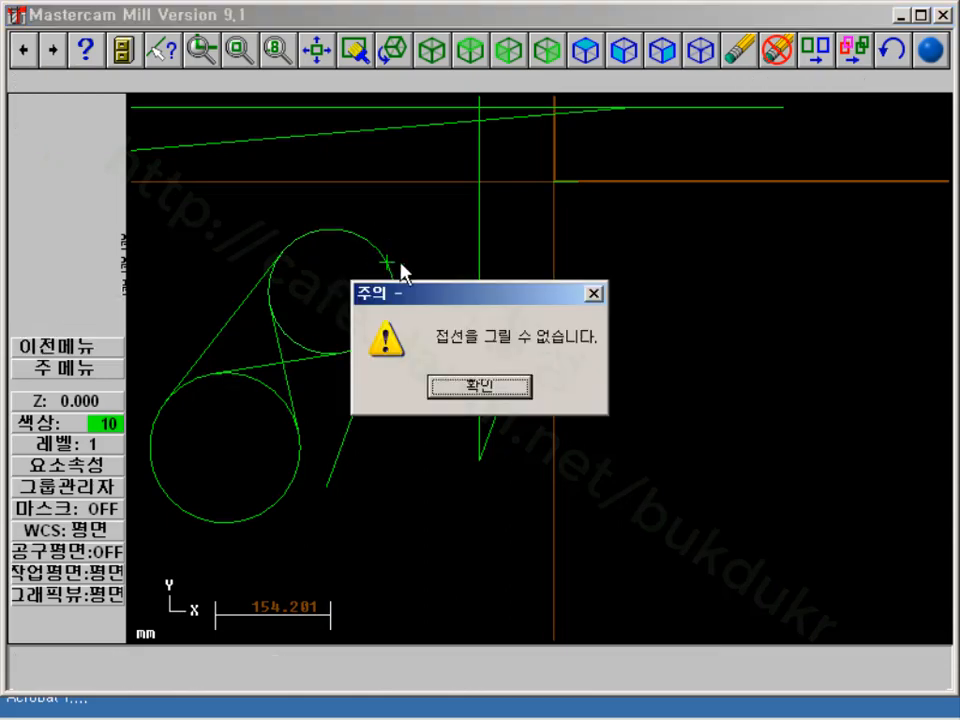
pyautogui.click(447, 388)
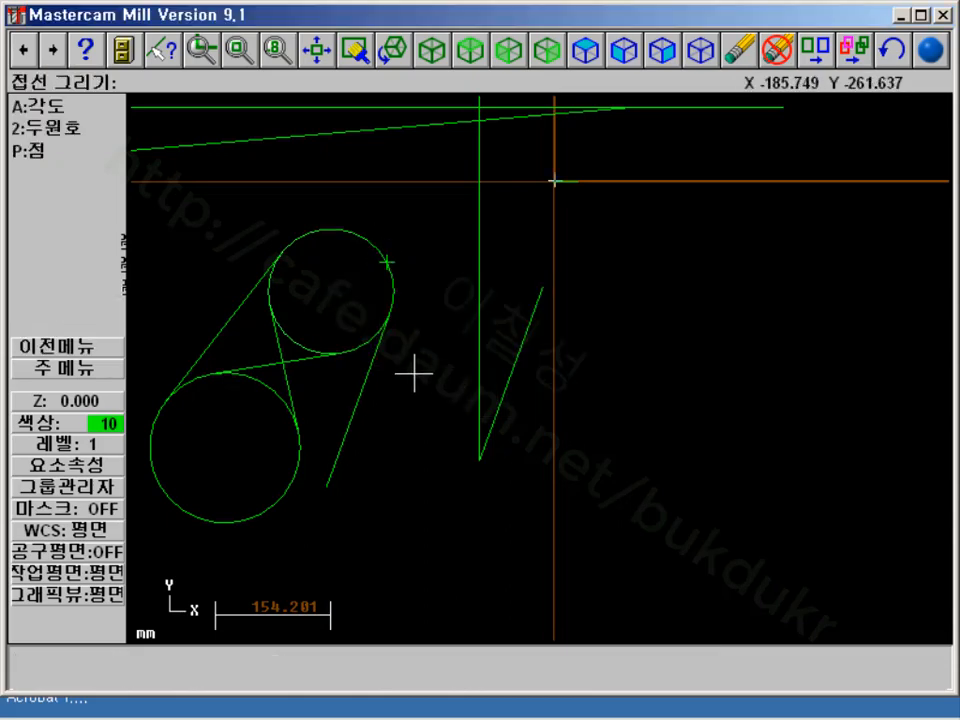
pyautogui.click(60, 154)
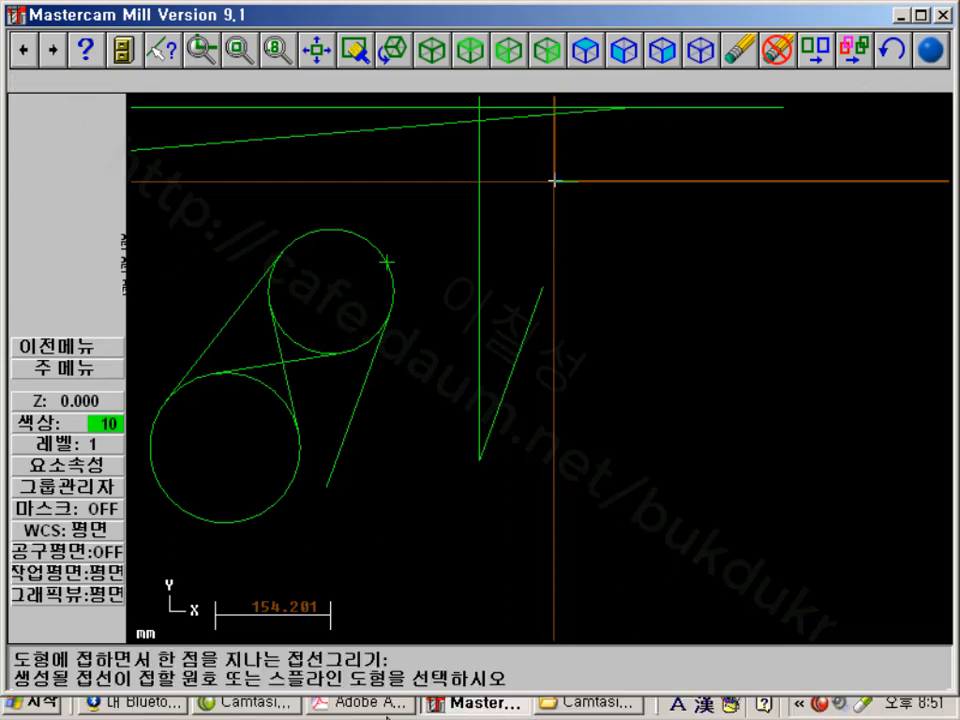
# Switch to the textbook PDF in Acrobat and examine the vertical line section and the practice drawings on page 45
pyautogui.click(357, 702)
pyautogui.scroll(-3, 545, 428)
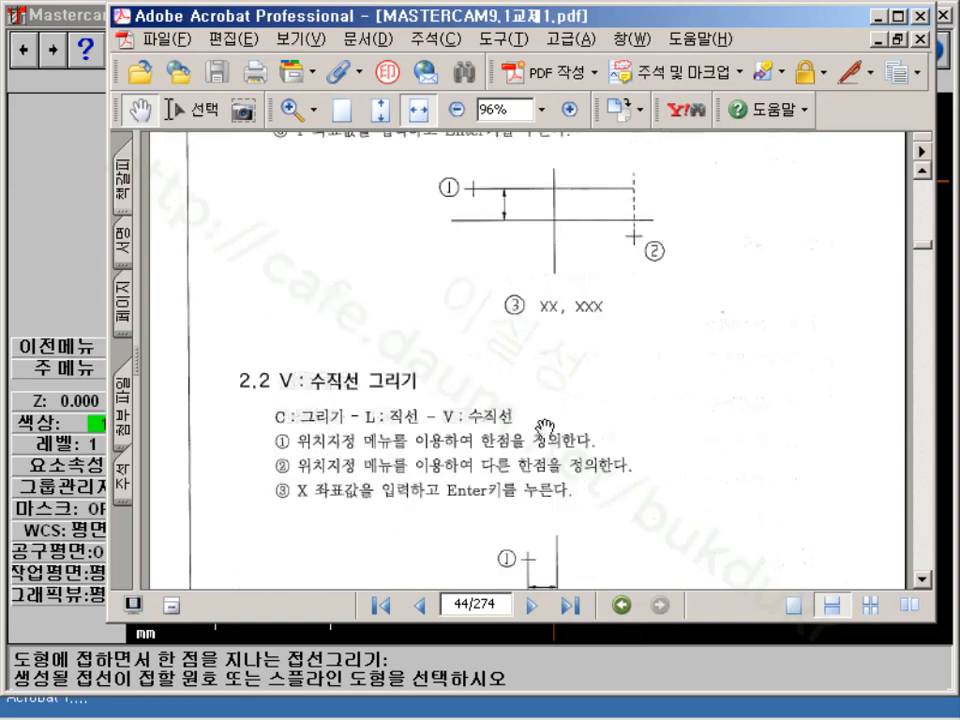
pyautogui.scroll(-10, 545, 428)
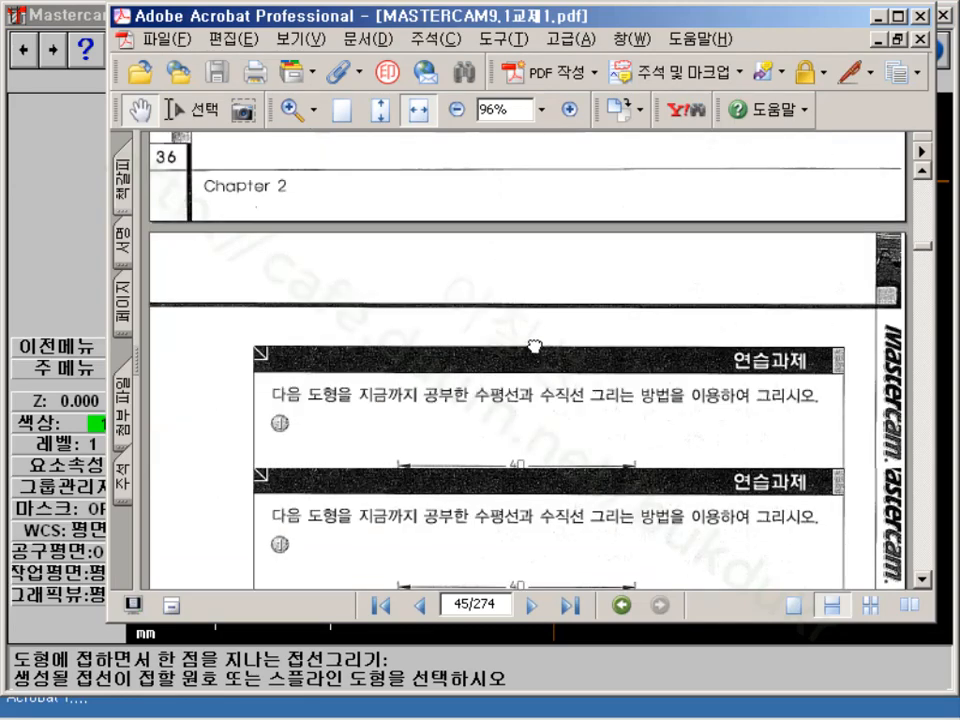
pyautogui.scroll(-5, 535, 347)
pyautogui.scroll(6, 600, 462)
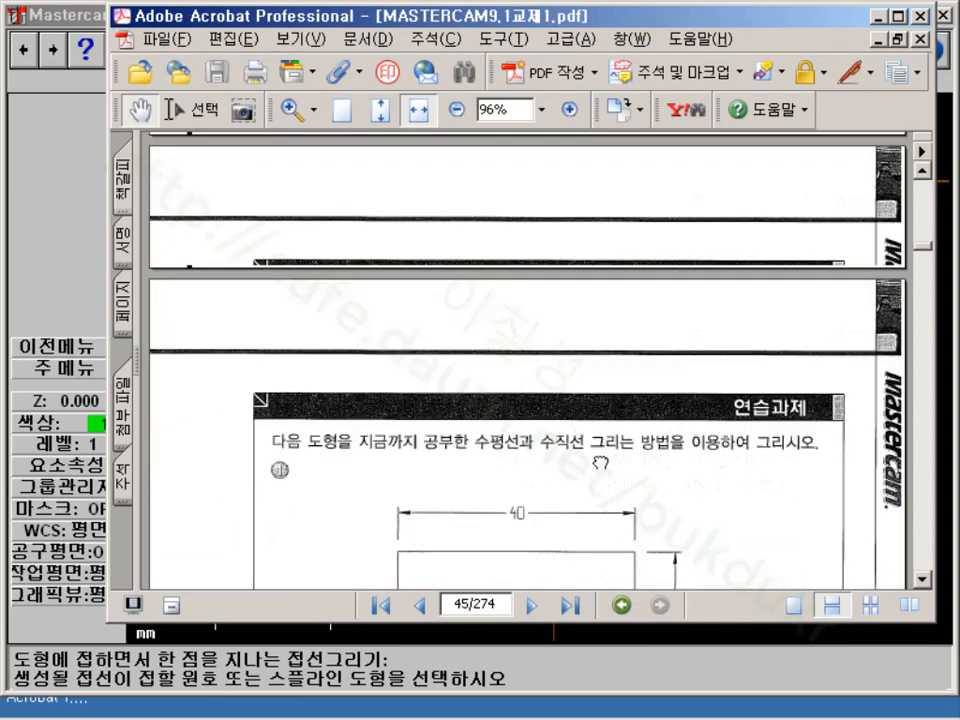
pyautogui.scroll(8, 600, 462)
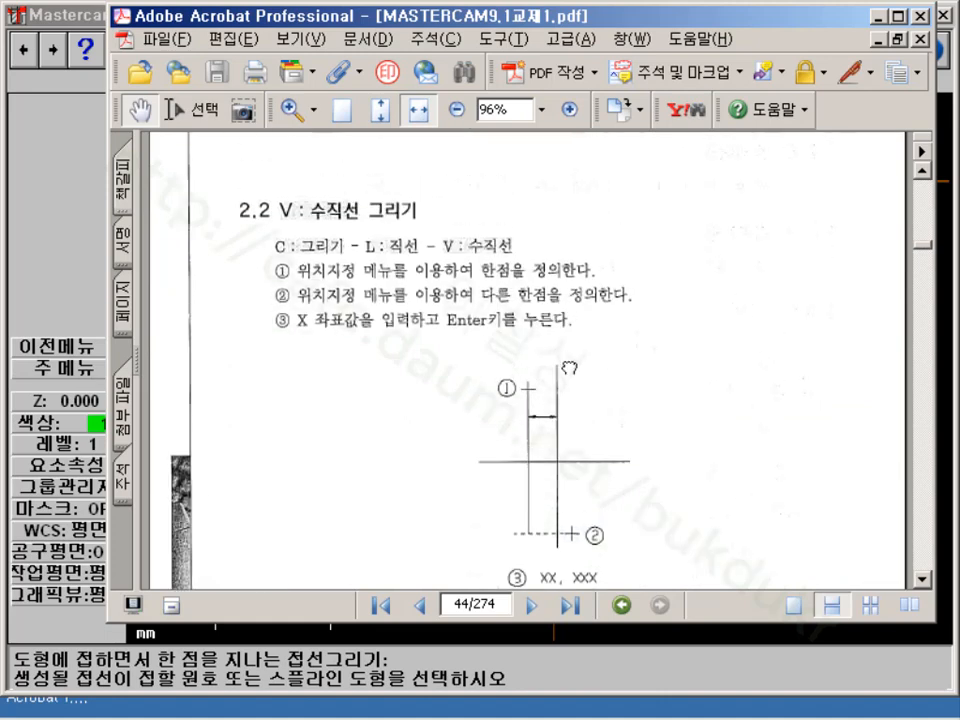
pyautogui.scroll(1, 568, 368)
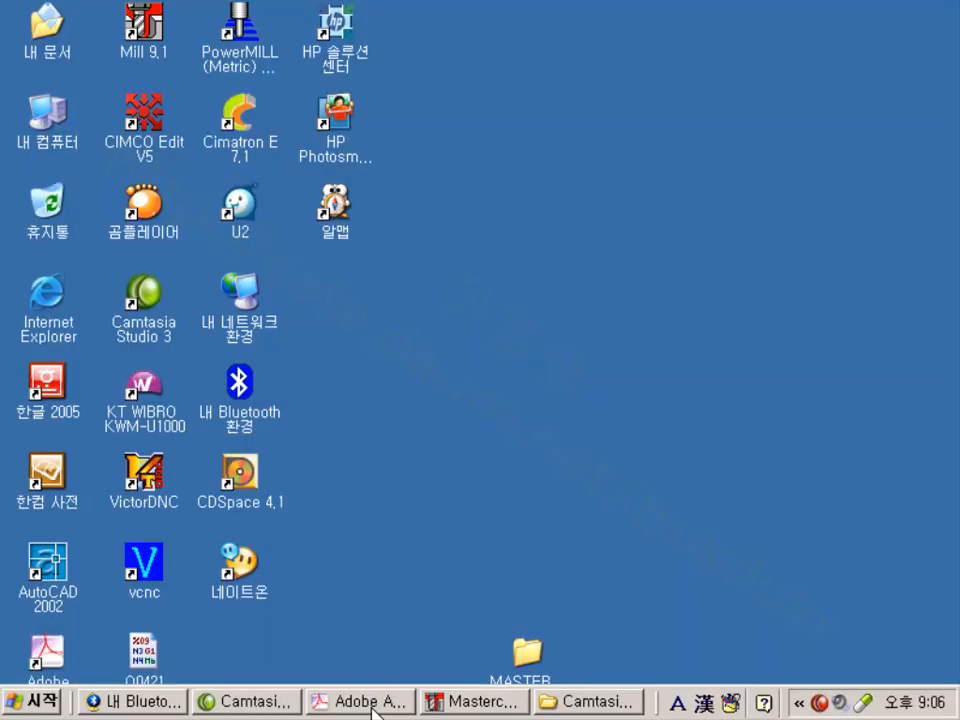
pyautogui.click(371, 704)
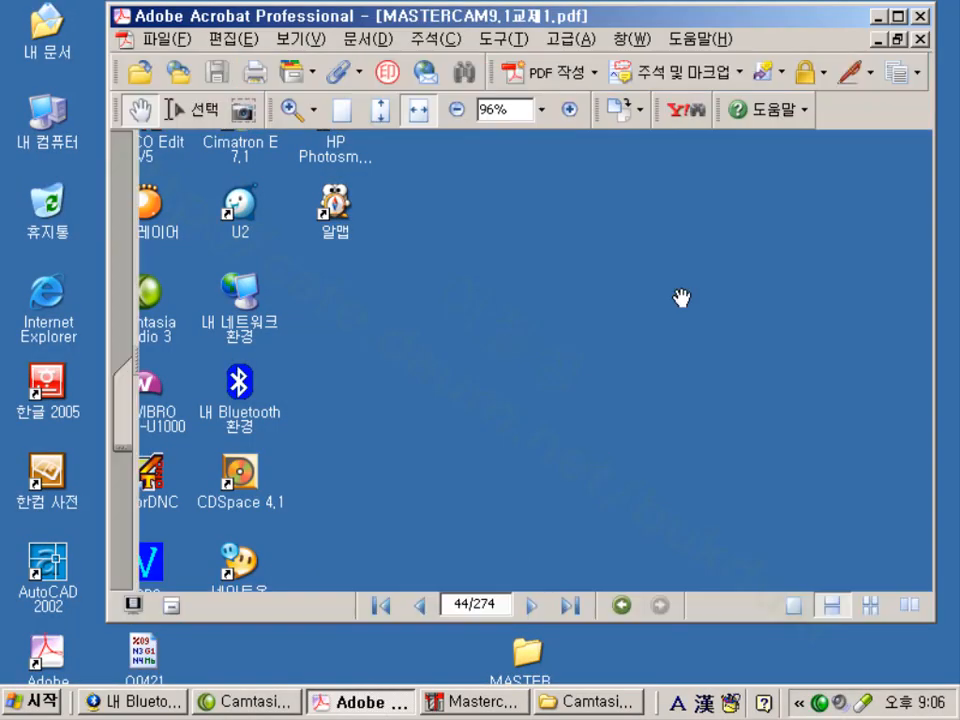
pyautogui.scroll(-3, 690, 340)
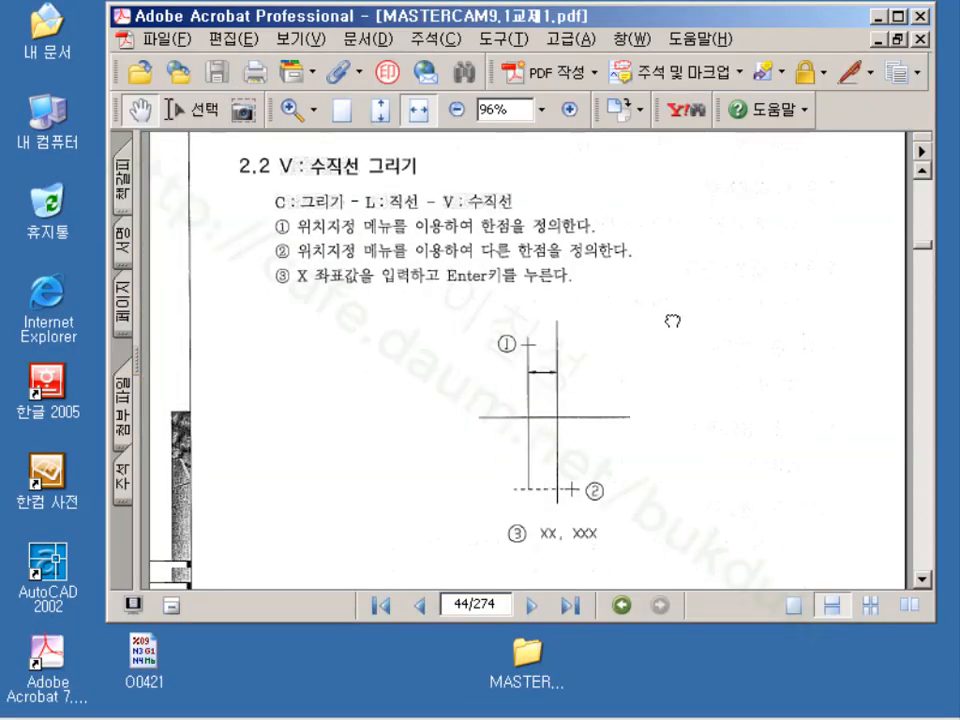
pyautogui.scroll(-10, 584, 403)
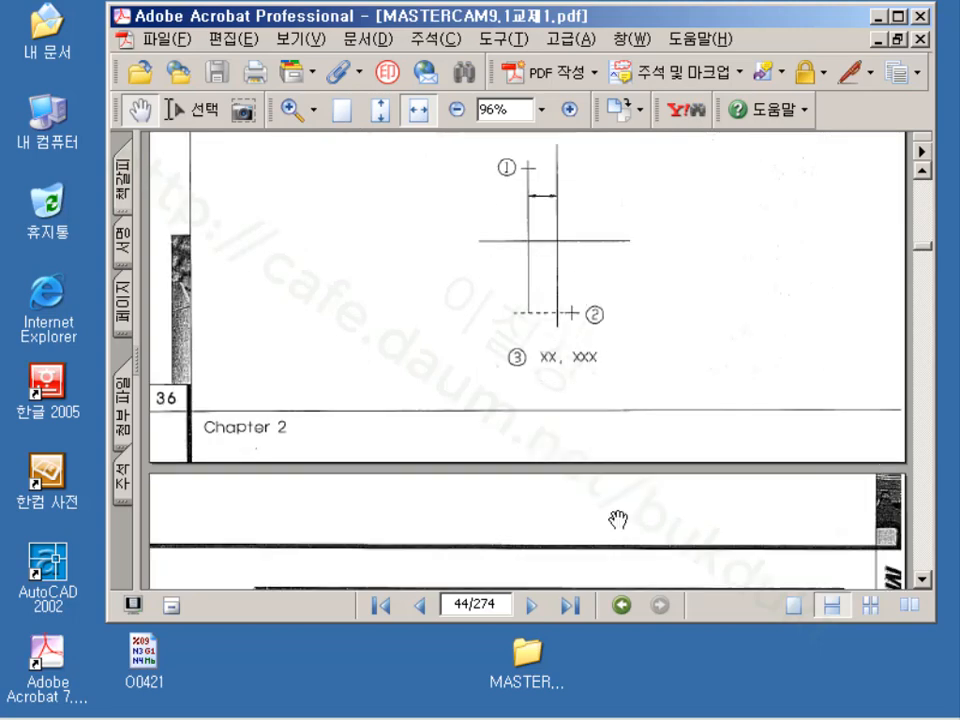
pyautogui.scroll(-6, 615, 420)
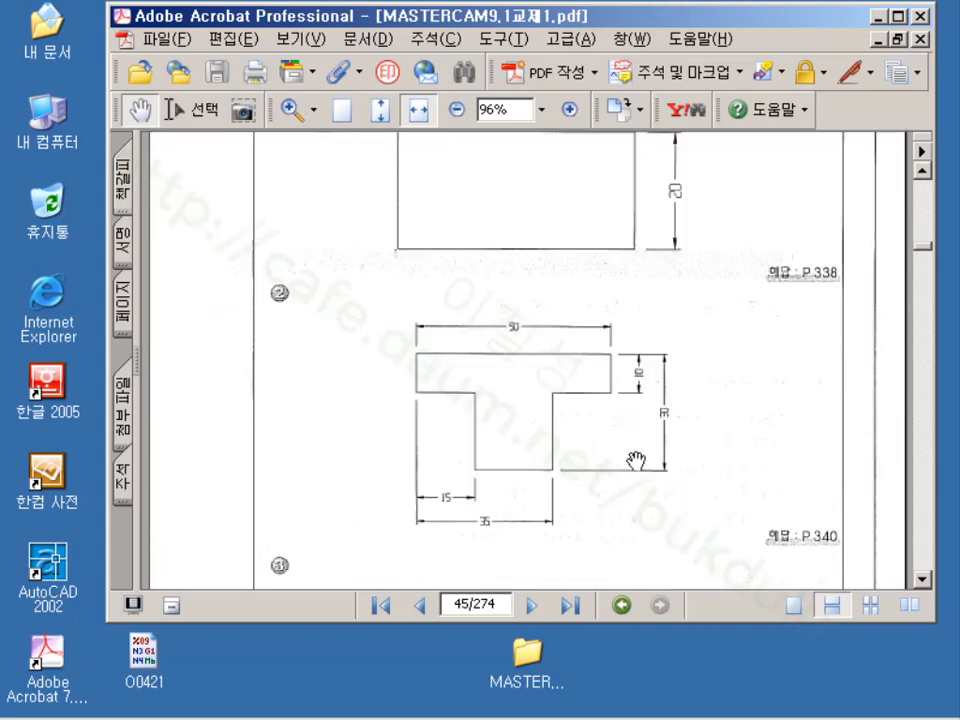
pyautogui.click(877, 17)
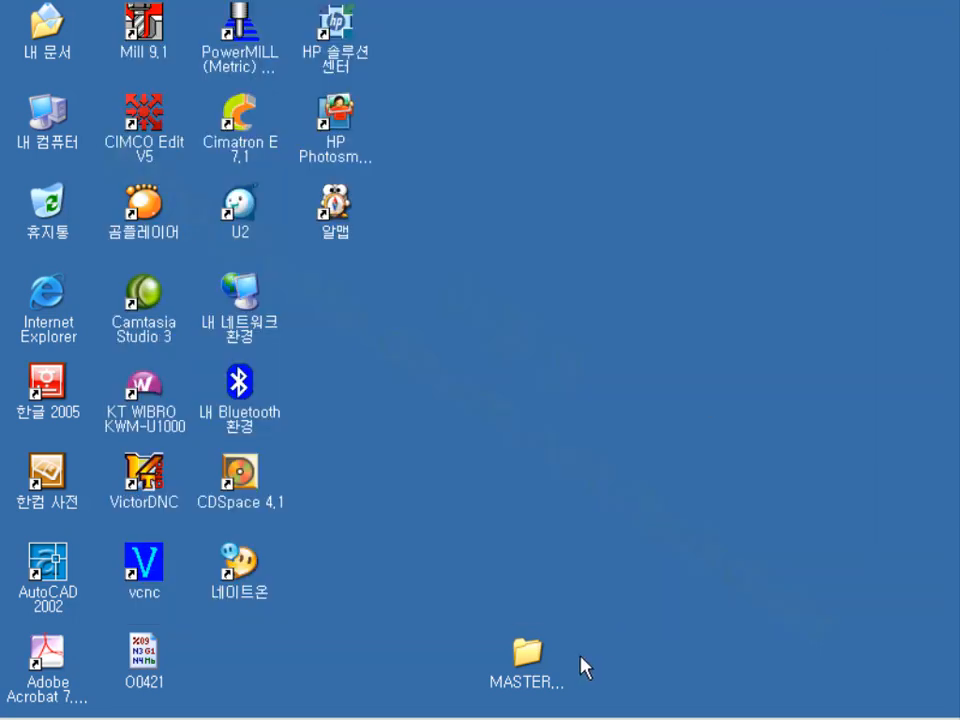
# Switch back to Mastercam and draw a line tangent to the upper circle through the slanted line's upper endpoint, accepting the proposed length
pyautogui.click(440, 704)
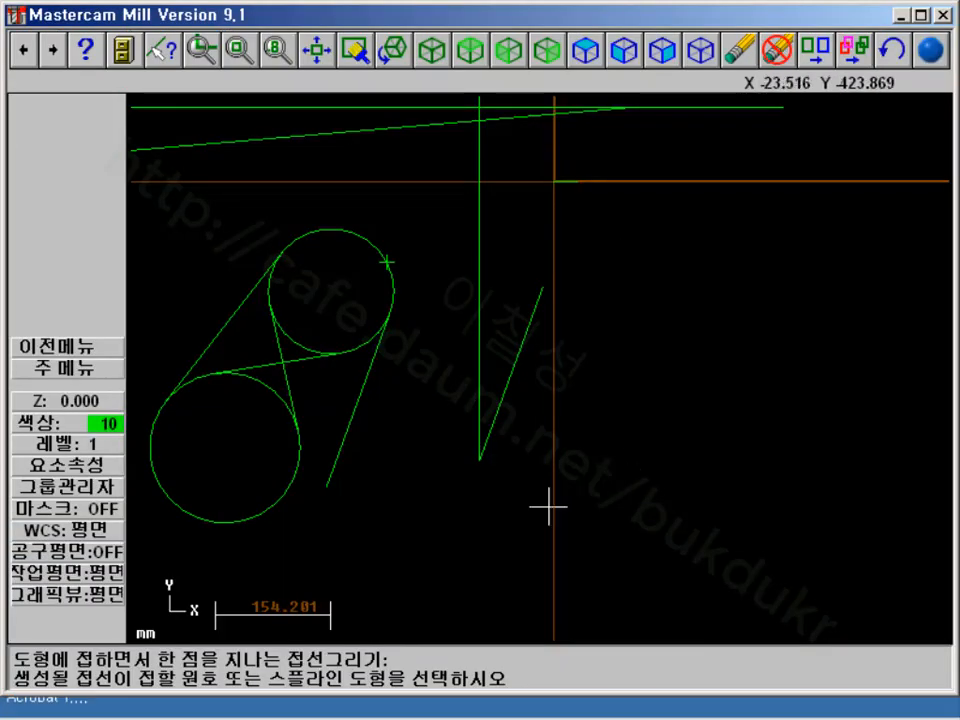
pyautogui.scroll(1, 310, 302)
pyautogui.scroll(2, 310, 302)
pyautogui.scroll(-2, 298, 225)
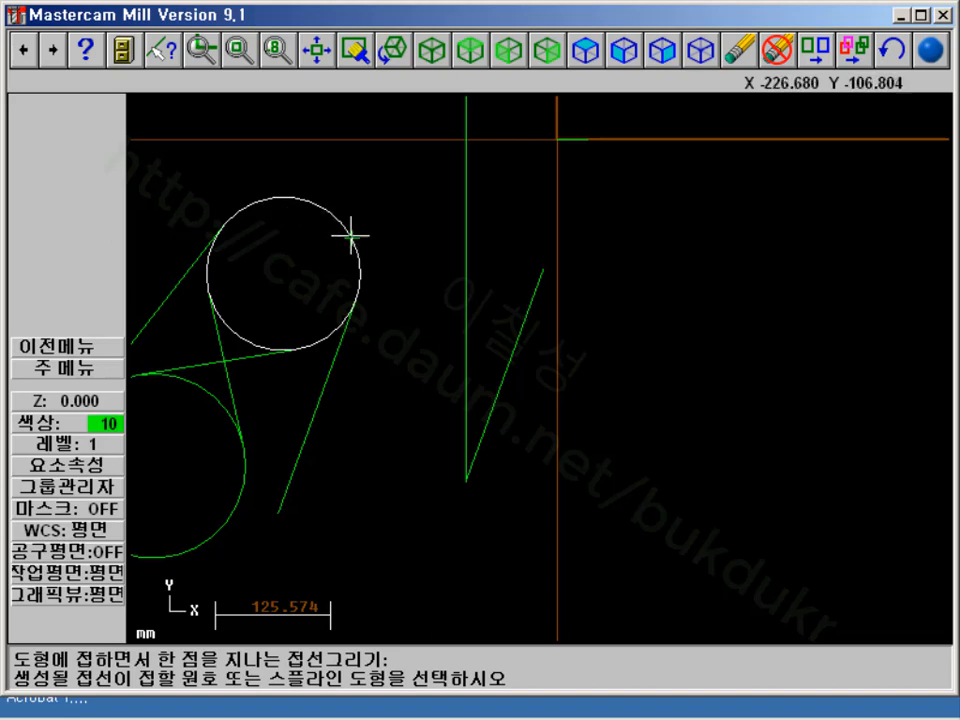
pyautogui.click(38, 372)
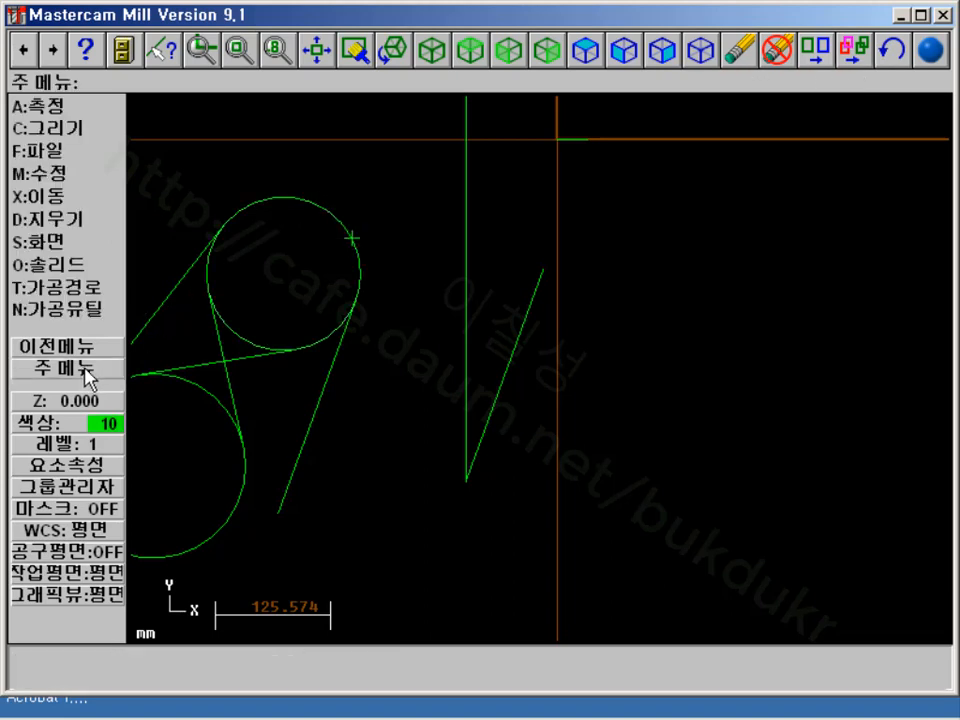
pyautogui.click(60, 133)
pyautogui.click(62, 128)
pyautogui.click(70, 228)
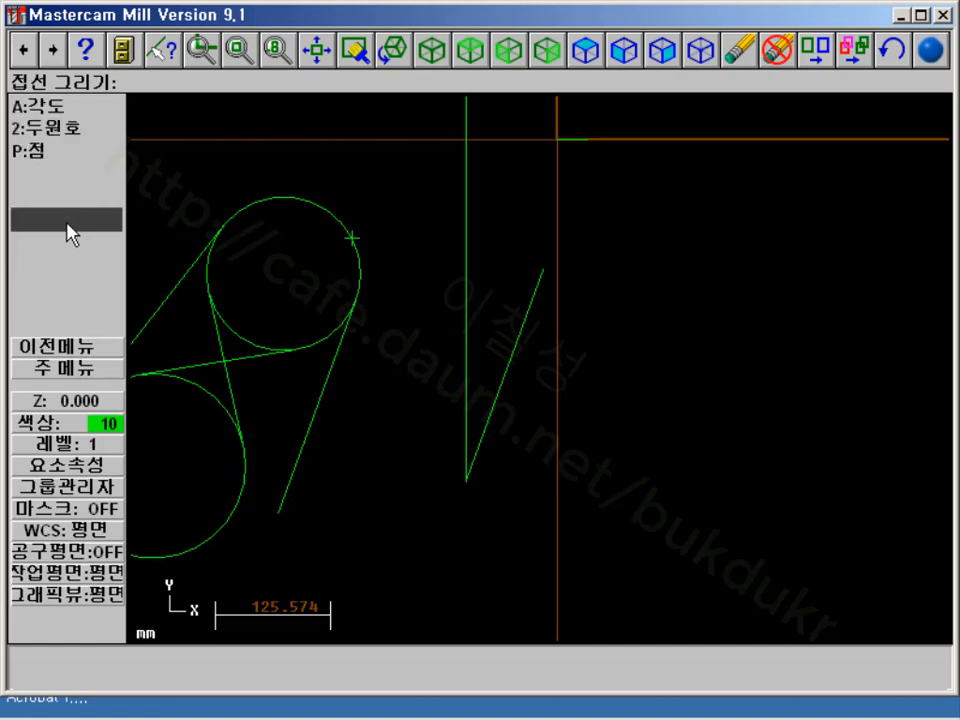
pyautogui.click(36, 158)
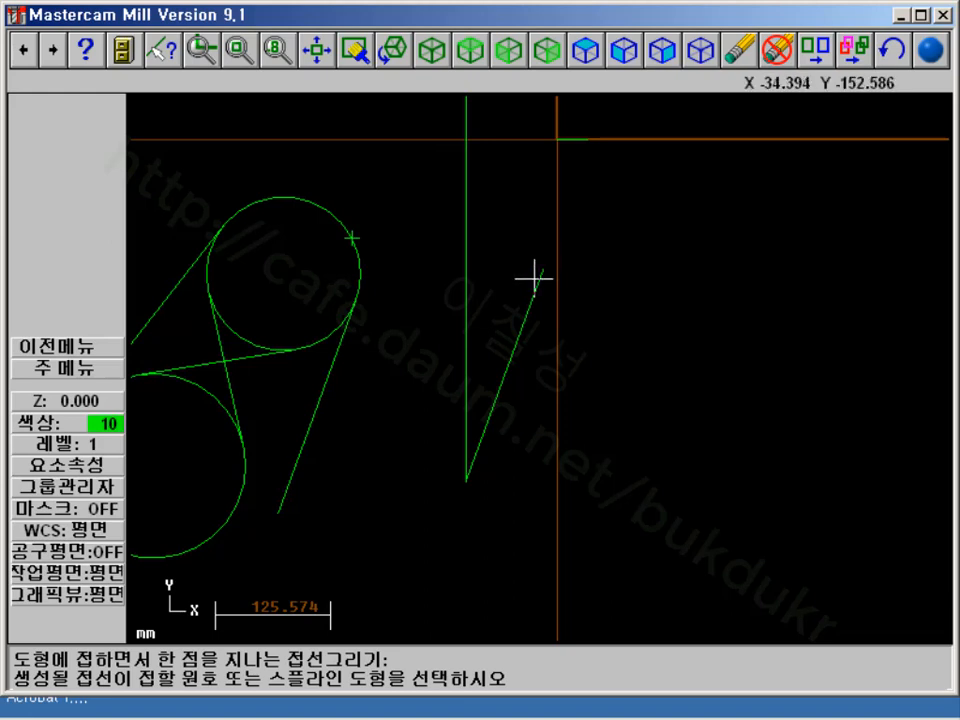
pyautogui.click(310, 204)
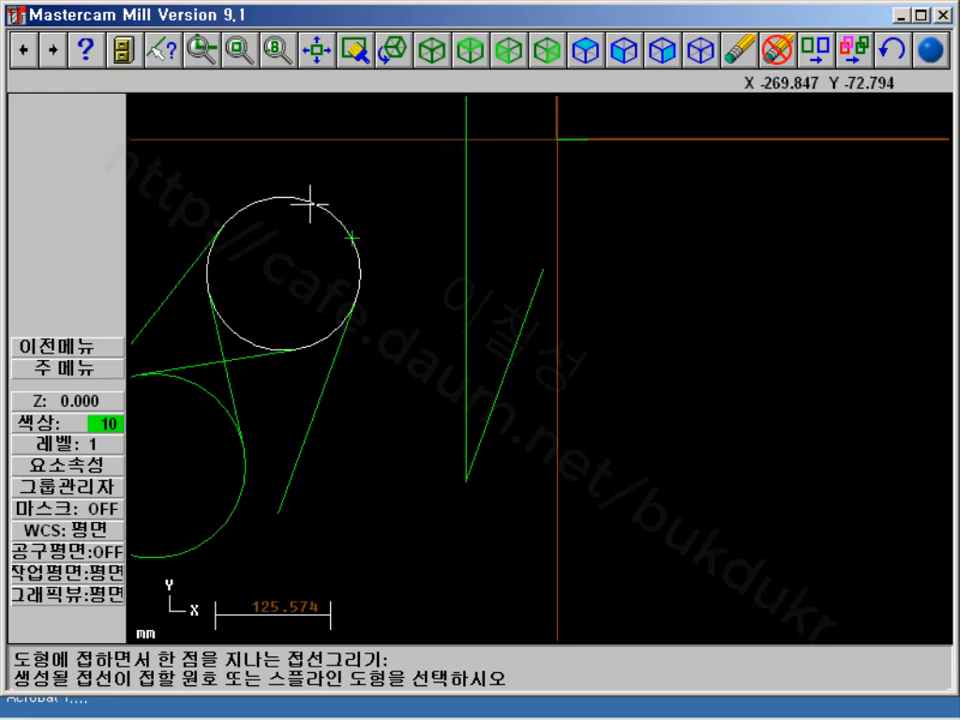
pyautogui.click(311, 202)
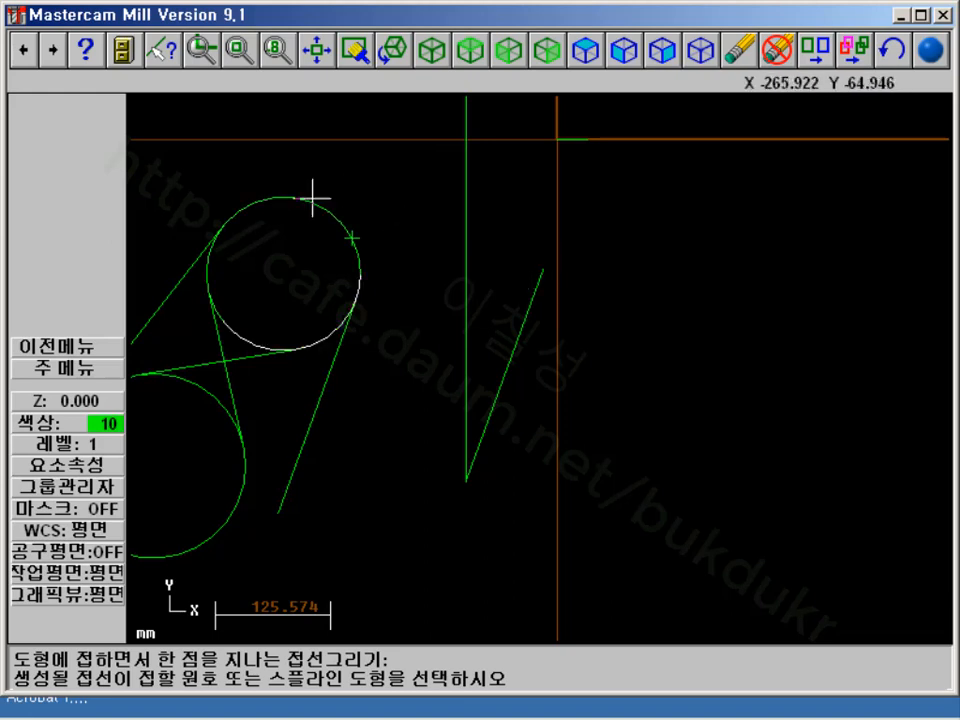
pyautogui.click(543, 267)
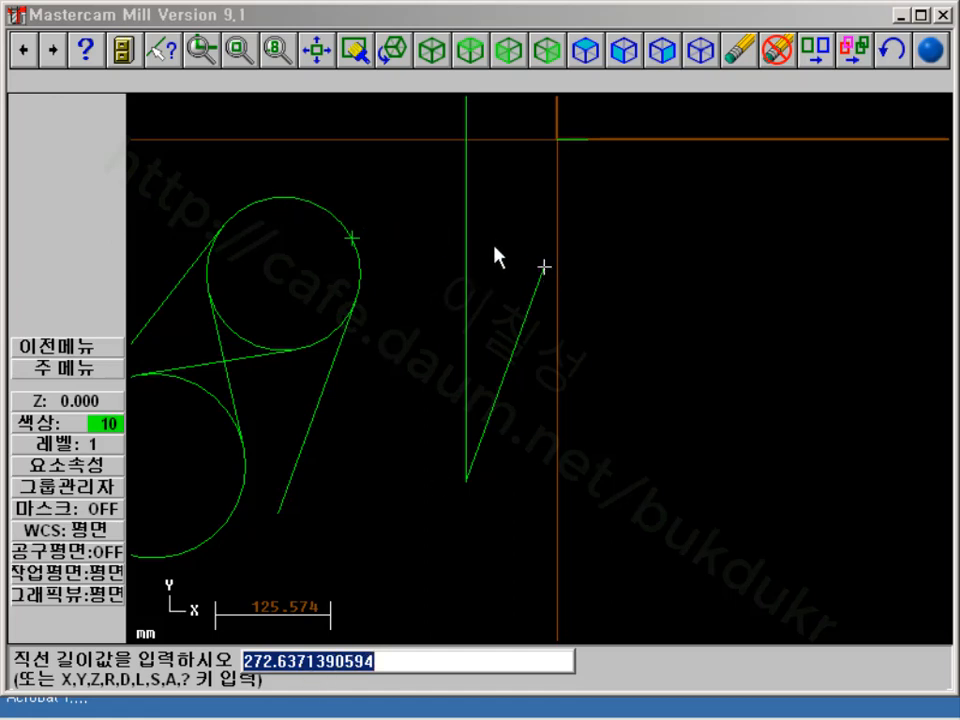
pyautogui.press('Return')
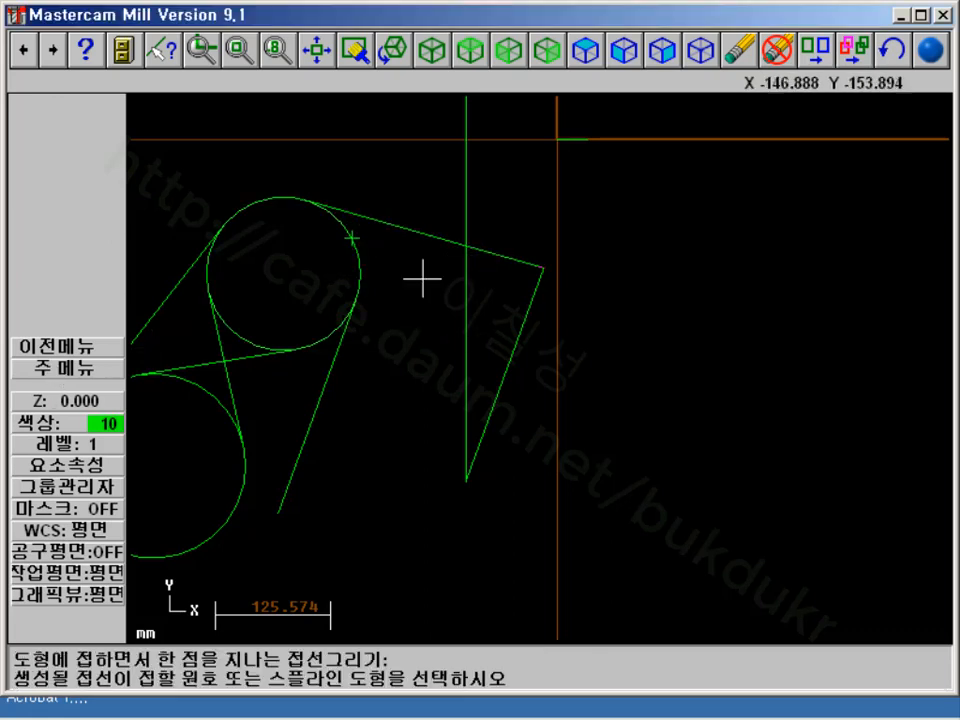
pyautogui.click(61, 351)
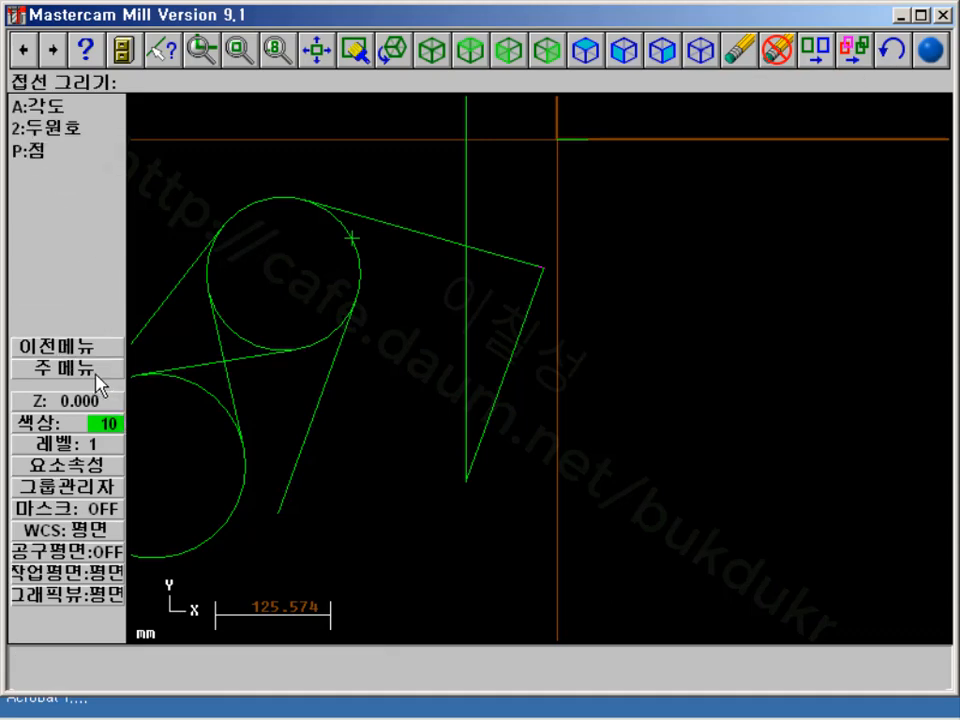
pyautogui.click(120, 347)
# Switch to the textbook PDF in Acrobat and examine practice exercise 1, the 40 by 20 rectangle
pyautogui.moveTo(460, 713)
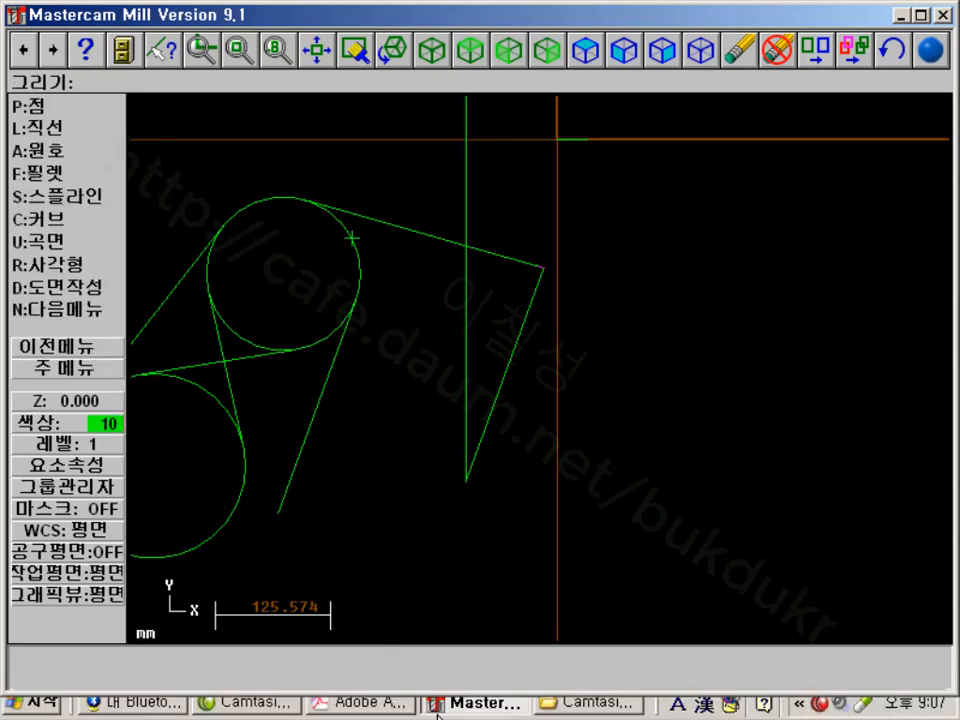
pyautogui.click(375, 702)
pyautogui.moveTo(569, 443); pyautogui.dragTo(586, 459)
pyautogui.moveTo(487, 196); pyautogui.dragTo(536, 369)
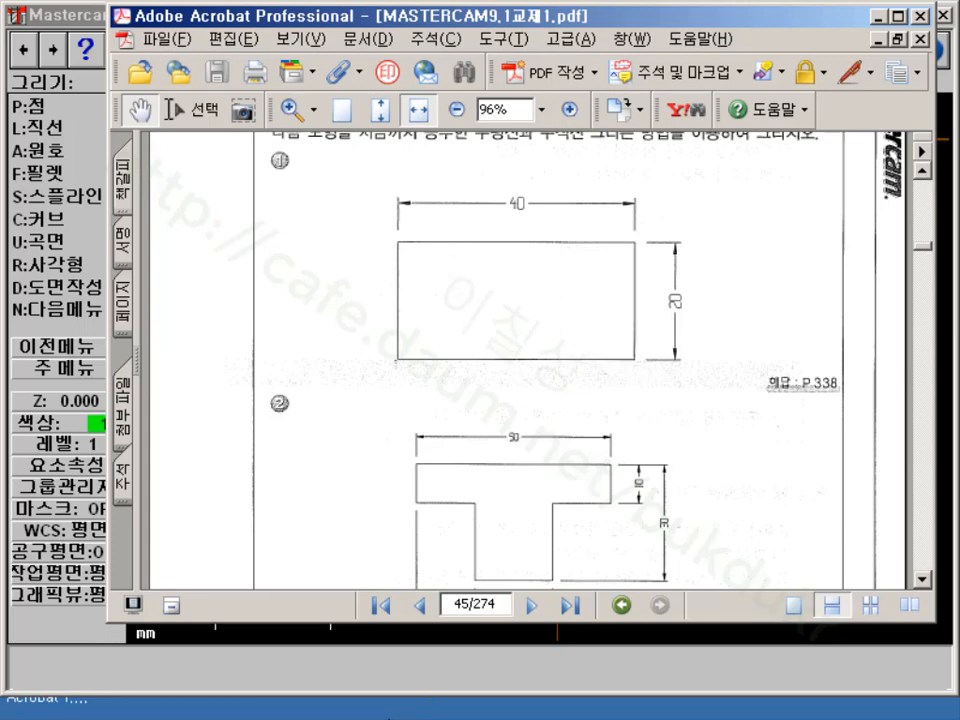
# Switch back to Mastercam and erase all the practice geometry with a rectangular window around it
pyautogui.click(445, 702)
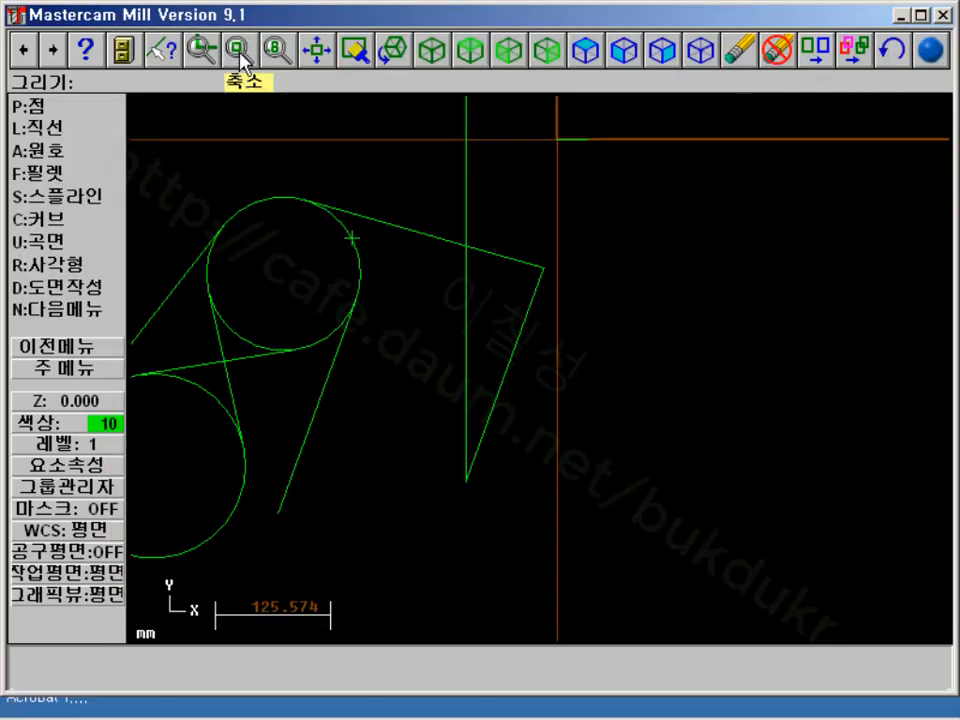
pyautogui.click(317, 50)
pyautogui.hotkey('alt', 'F2')
pyautogui.hotkey('alt', 'F2')
pyautogui.hotkey('alt', 'F2')
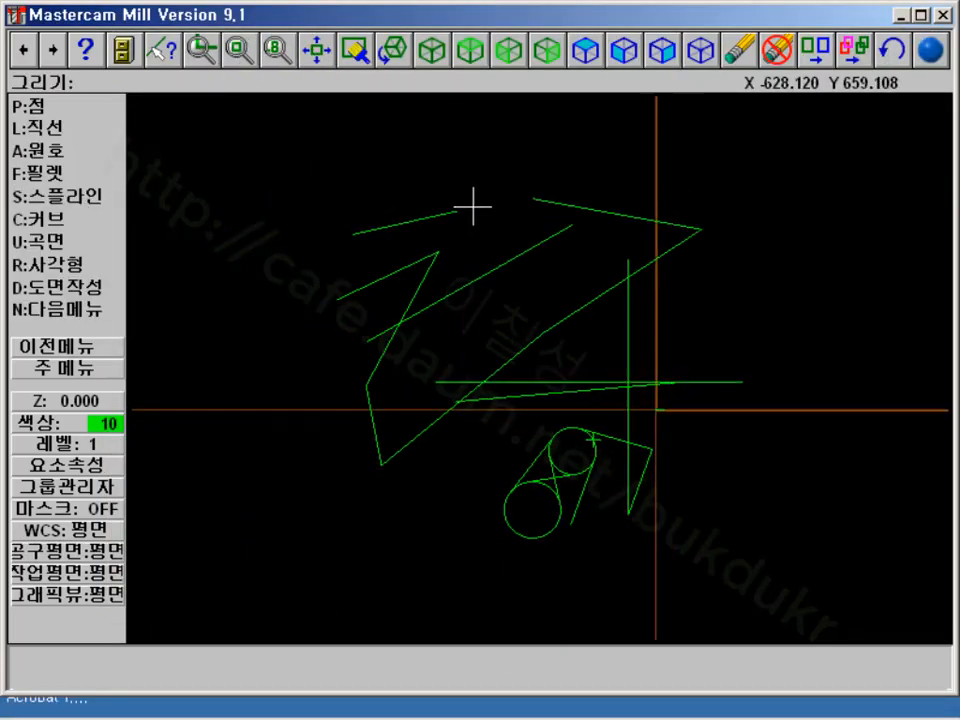
pyautogui.click(777, 48)
pyautogui.click(95, 127)
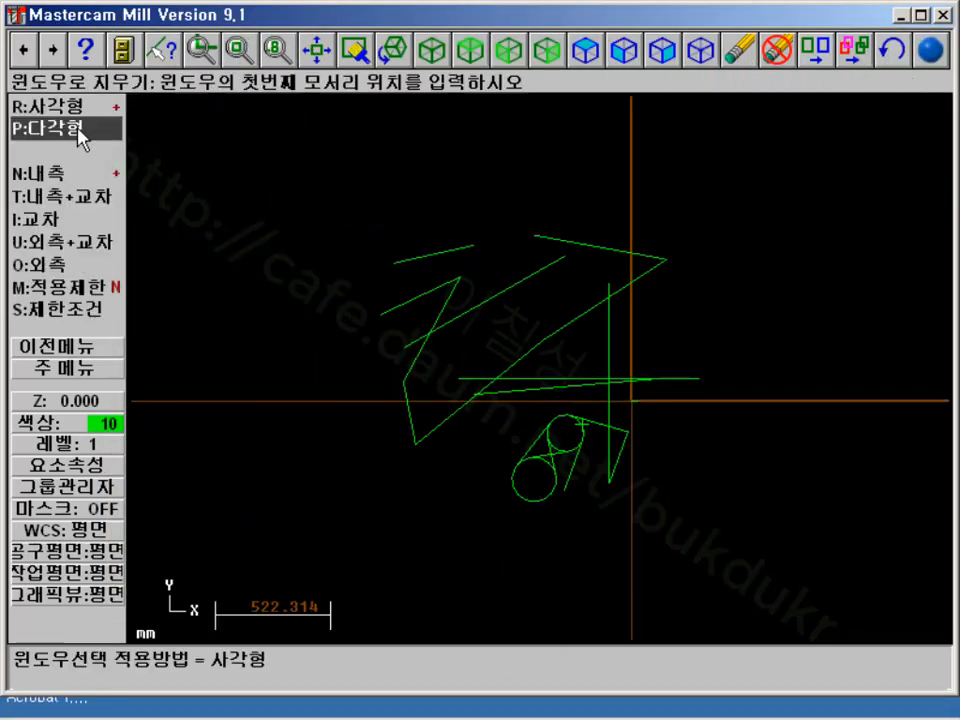
pyautogui.click(232, 150)
pyautogui.click(765, 553)
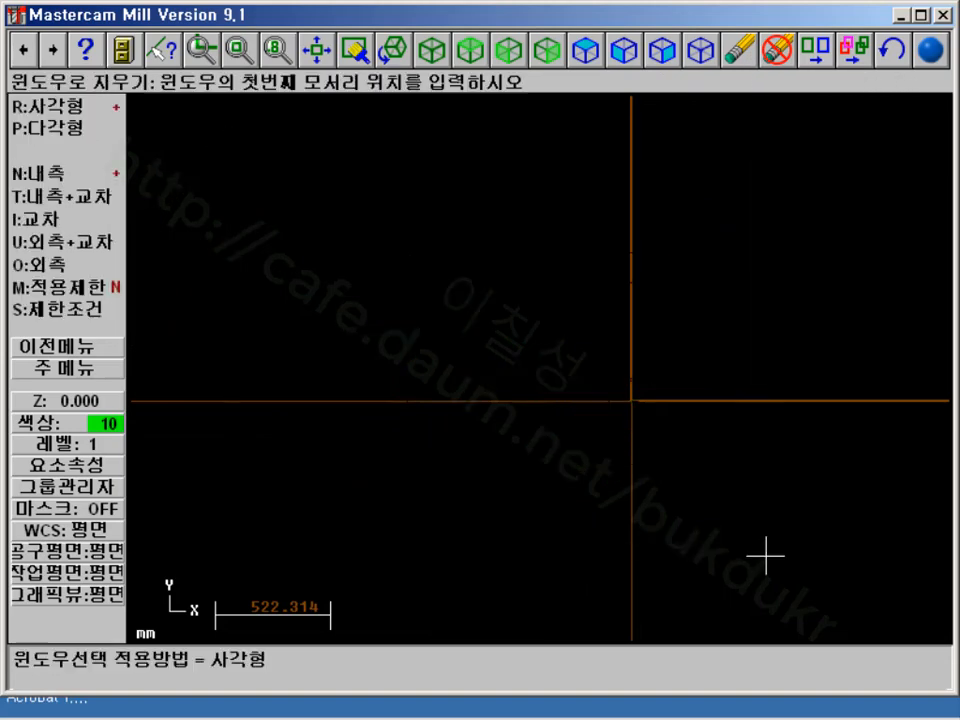
# Draw a horizontal line from 0,20 to 40,20, keep its Y coordinate at 20, and fit it in the view
pyautogui.click(112, 368)
pyautogui.click(65, 130)
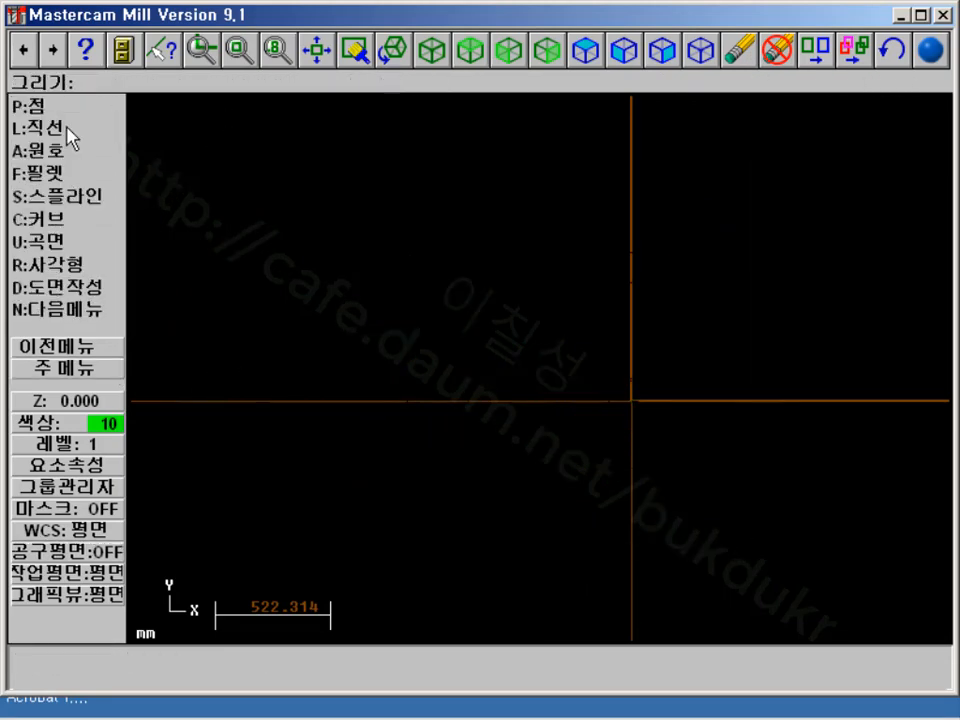
pyautogui.click(63, 130)
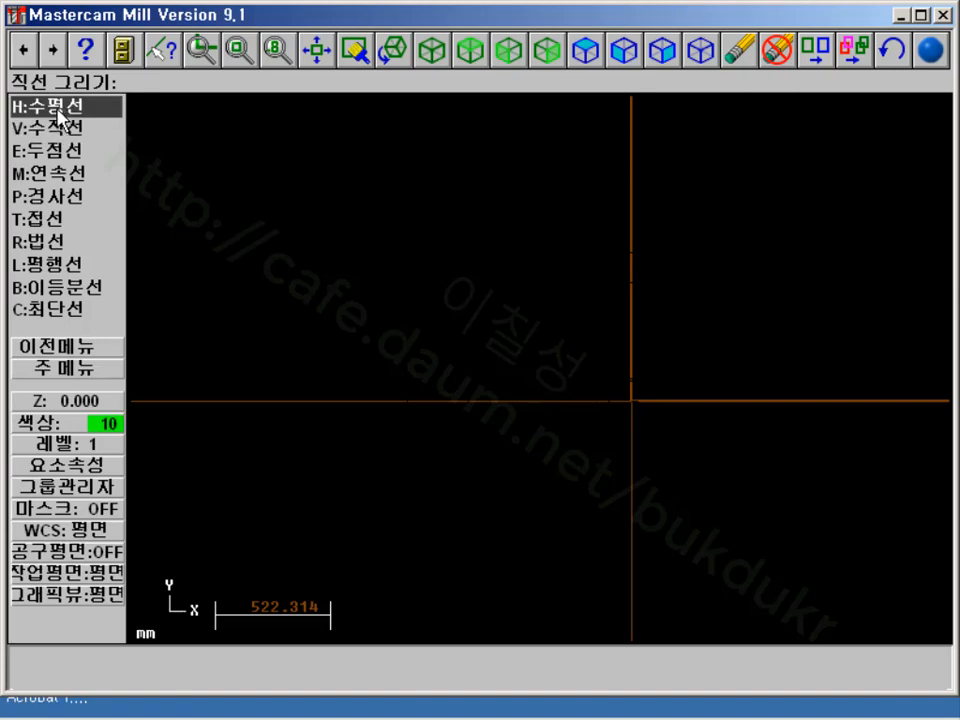
pyautogui.click(58, 106)
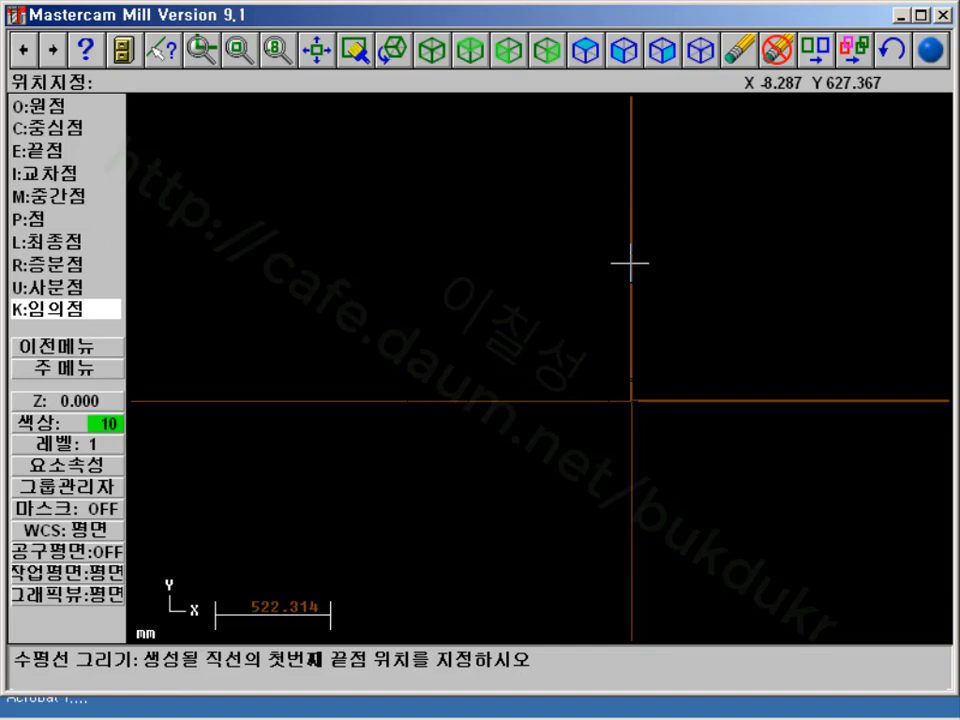
pyautogui.write('k.20')
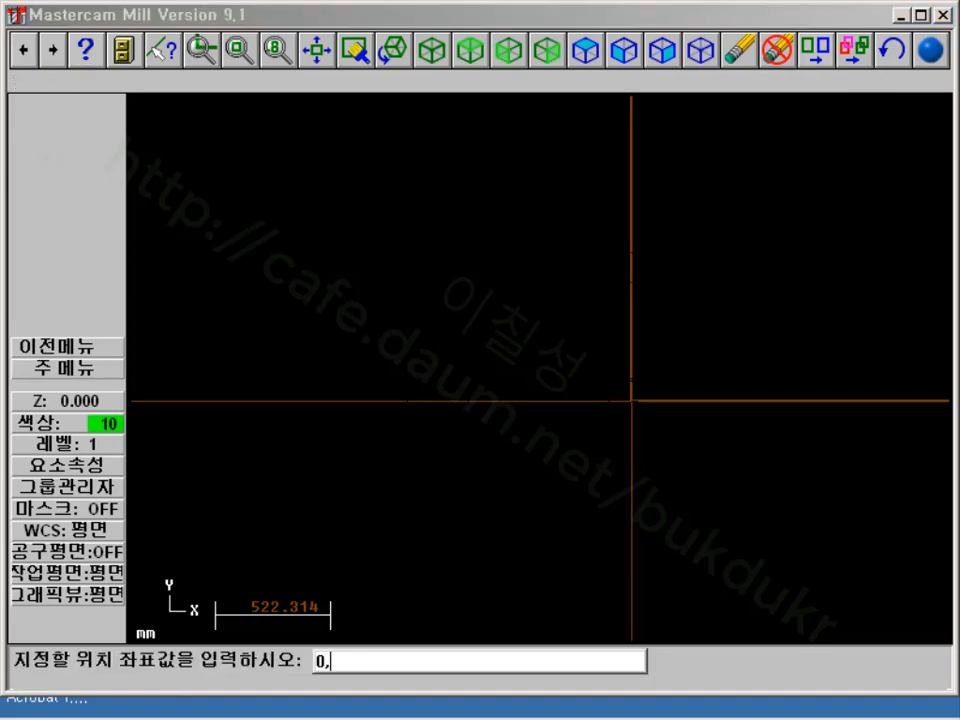
pyautogui.press('Return')
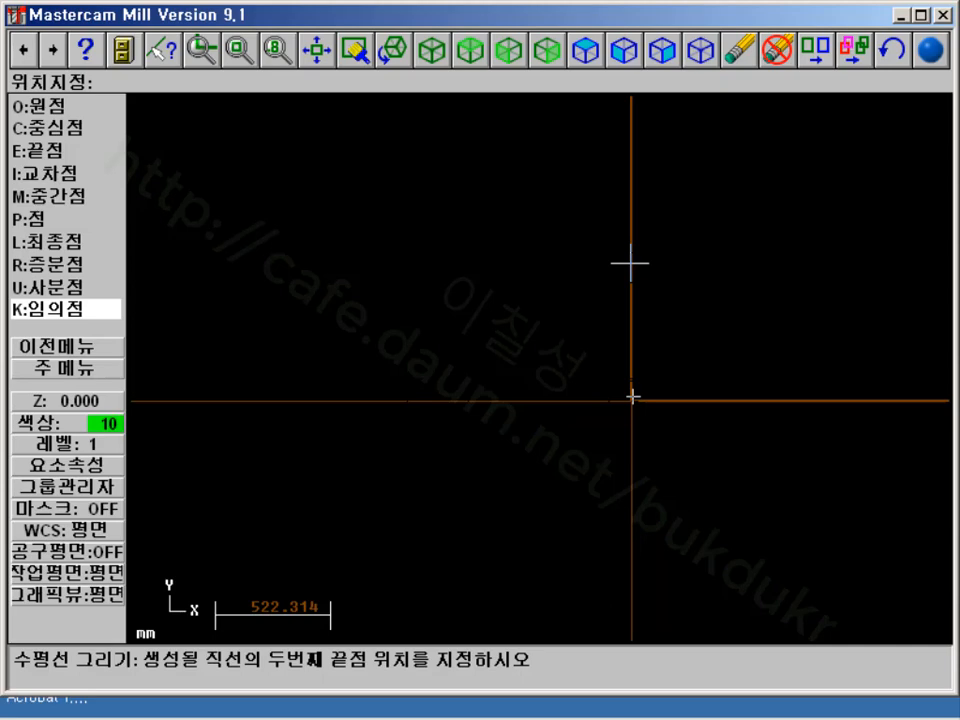
pyautogui.write('40,20')
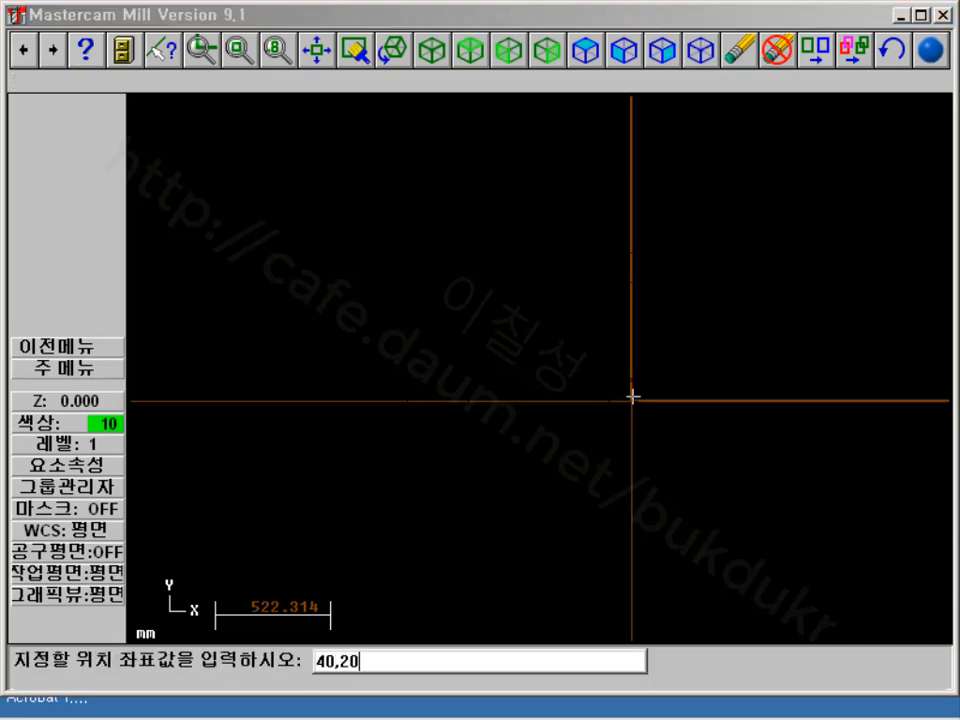
pyautogui.press('Return')
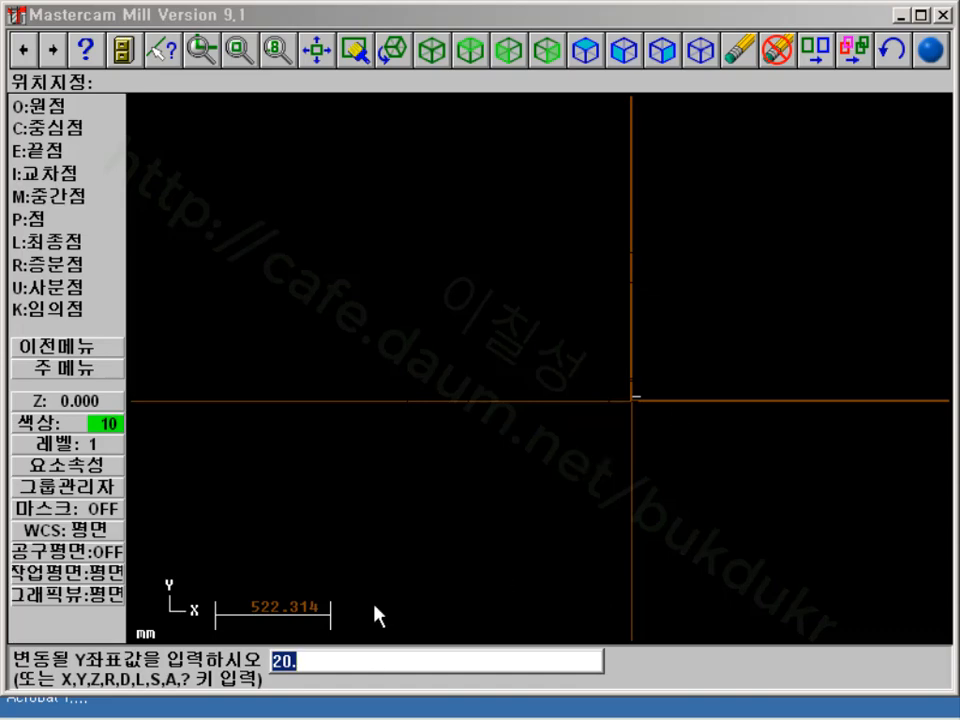
pyautogui.press('Return')
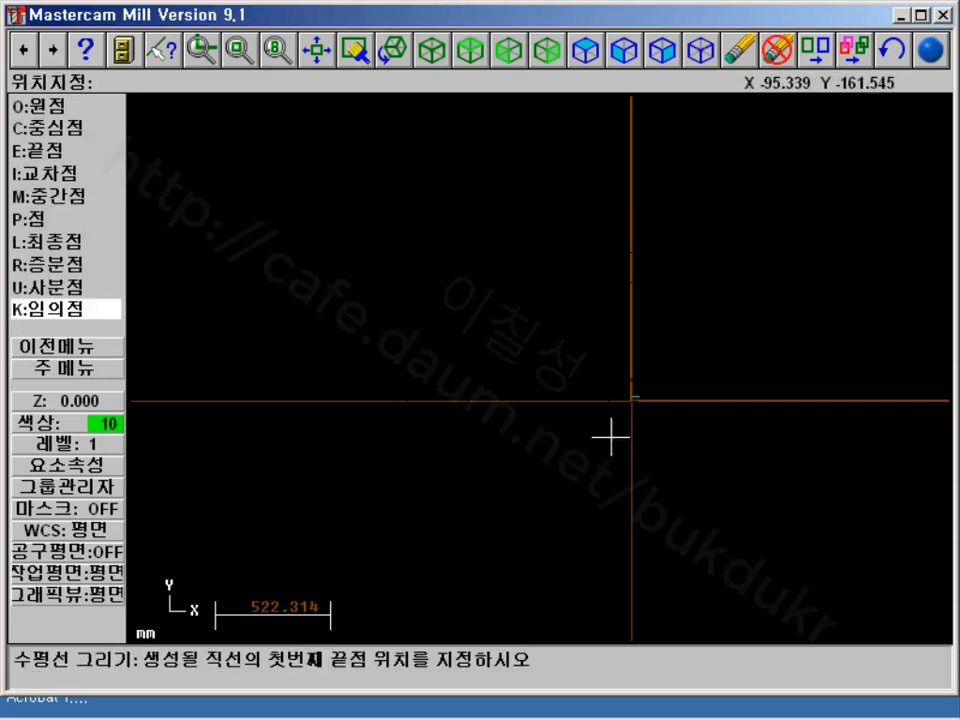
pyautogui.click(323, 50)
pyautogui.scroll(-4, 392, 332)
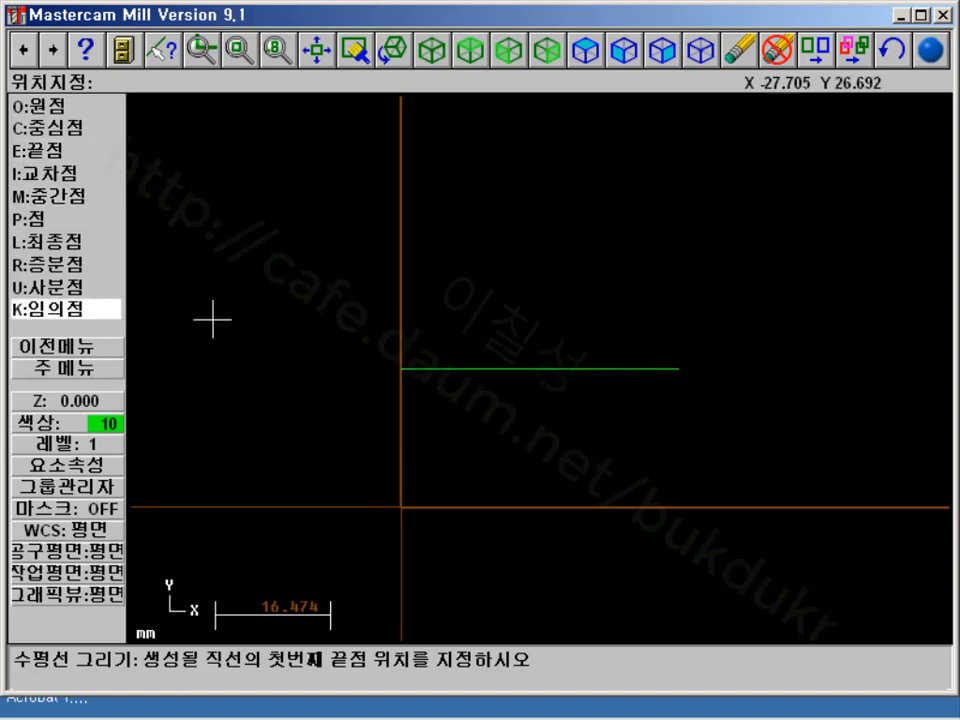
# Analyze the horizontal line's length, angle and endpoint coordinates
pyautogui.click(66, 368)
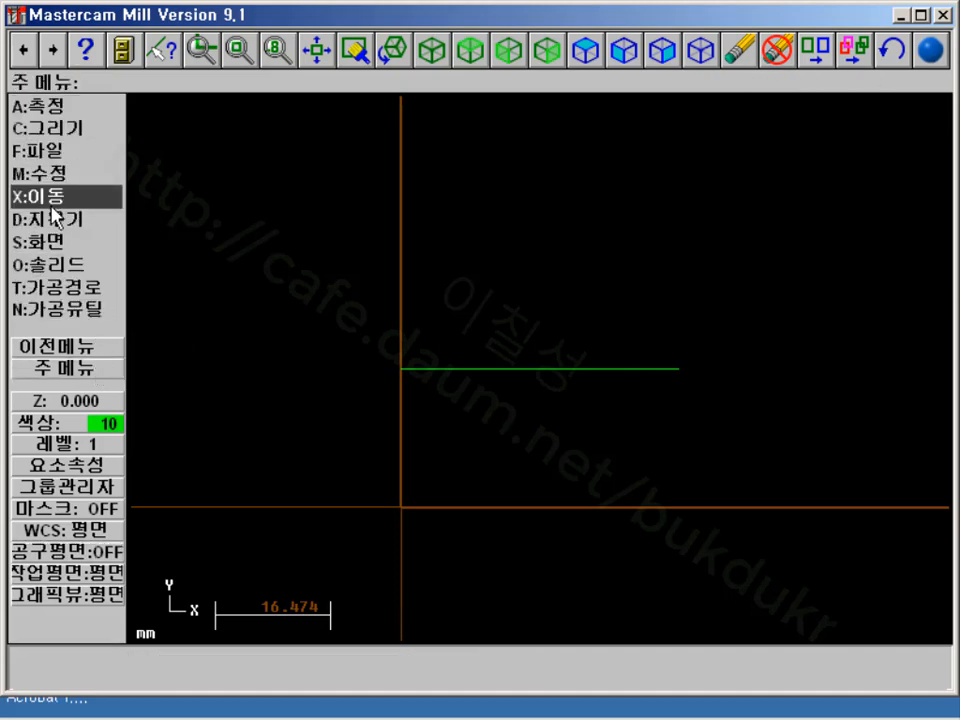
pyautogui.click(57, 108)
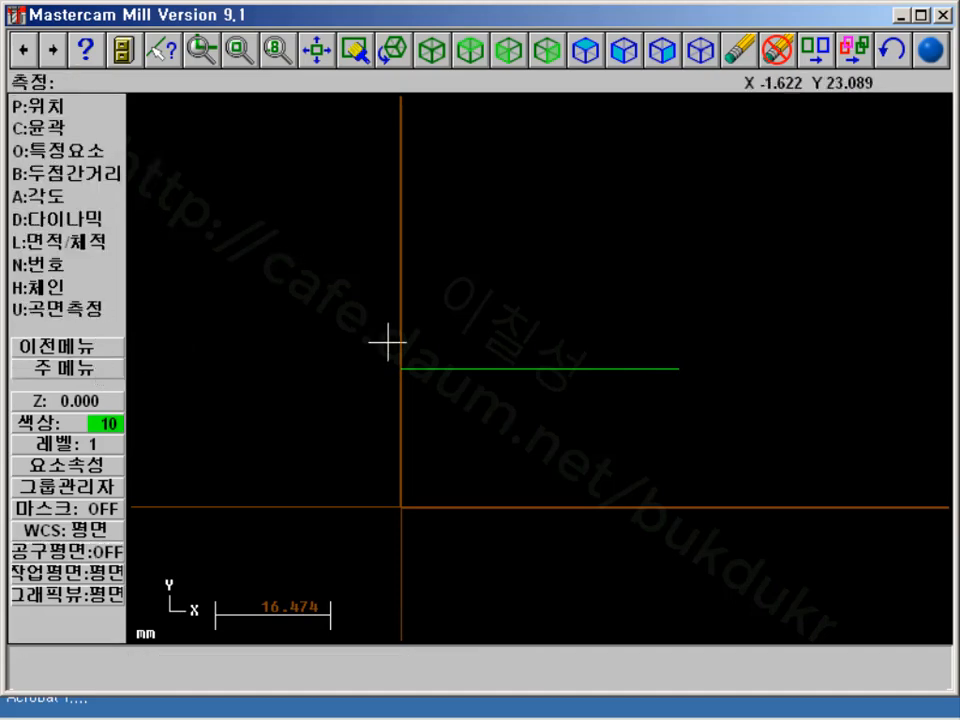
pyautogui.click(463, 368)
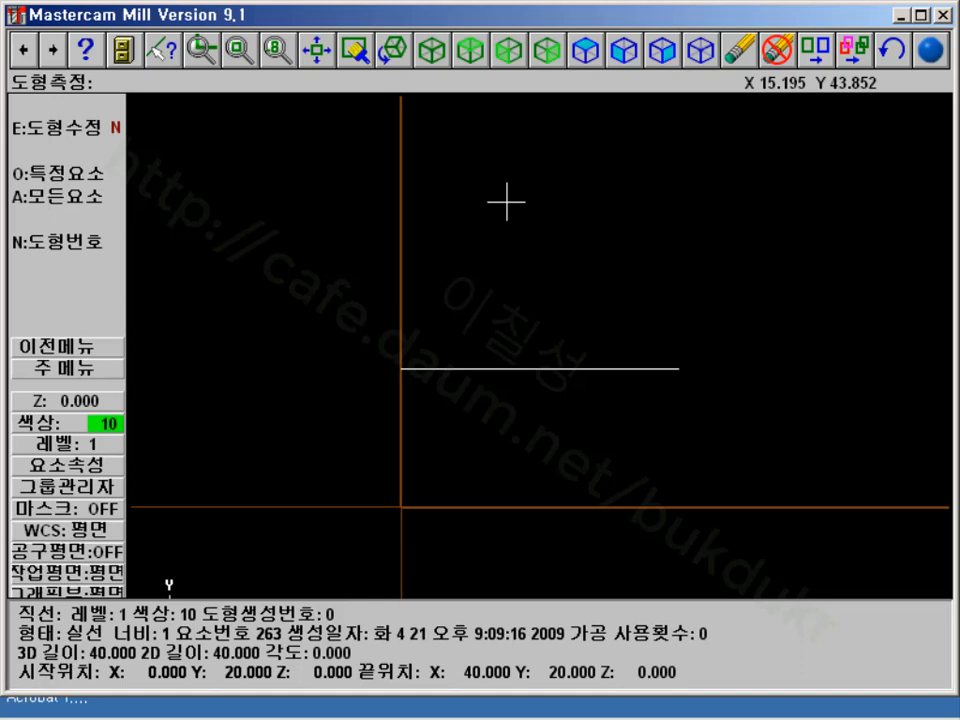
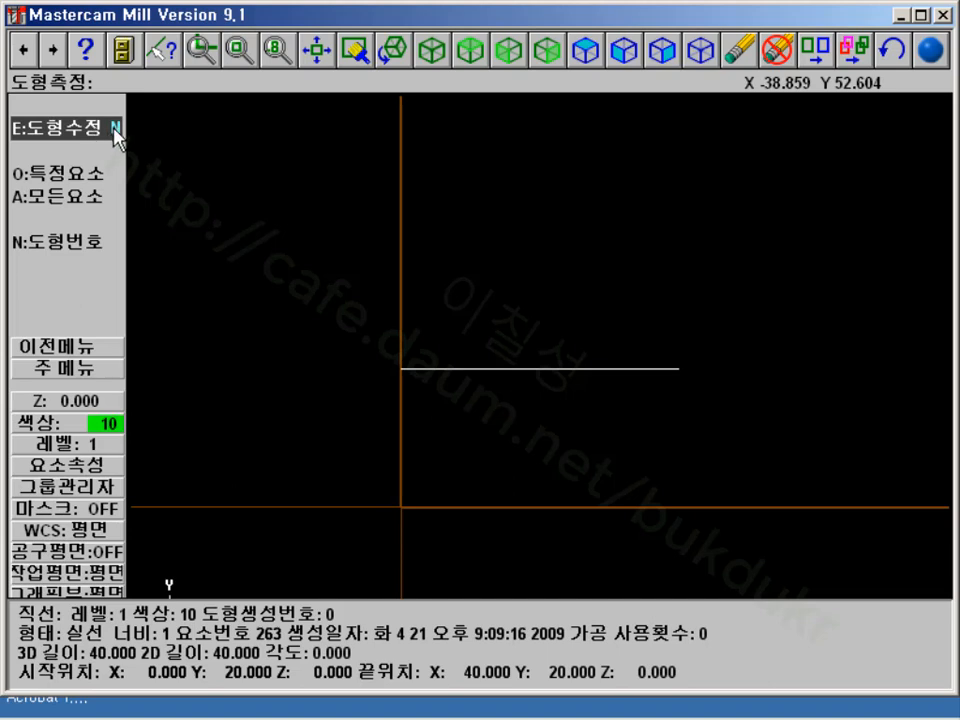
# Edit the analyzed line so its first endpoint has Y 30 and its second endpoint Y 10, and analyze it again
pyautogui.click(117, 136)
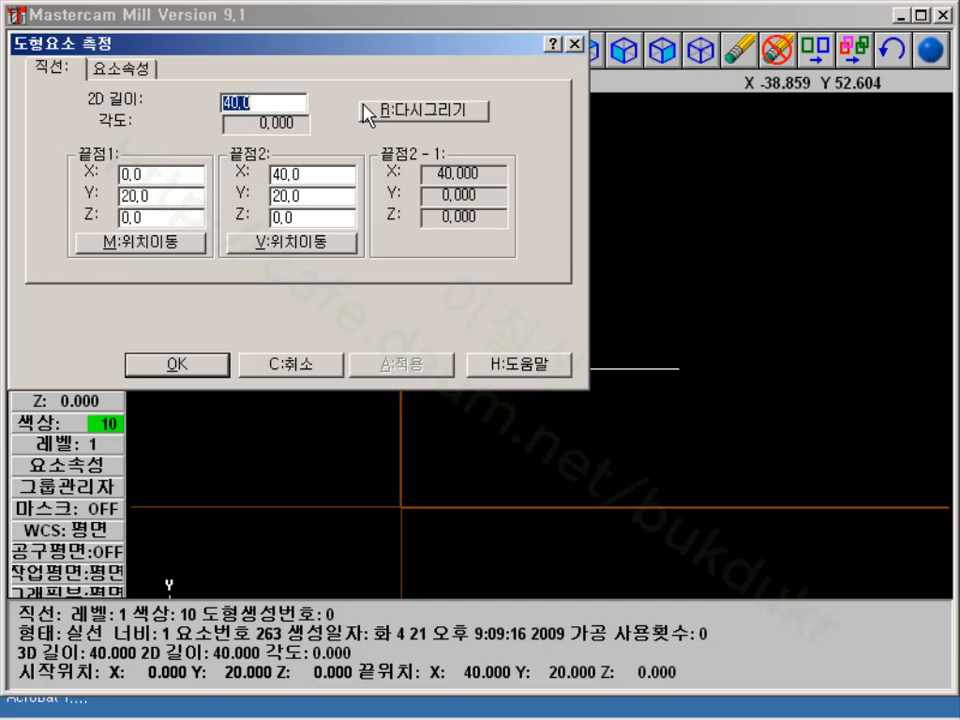
pyautogui.moveTo(169, 195); pyautogui.dragTo(86, 193)
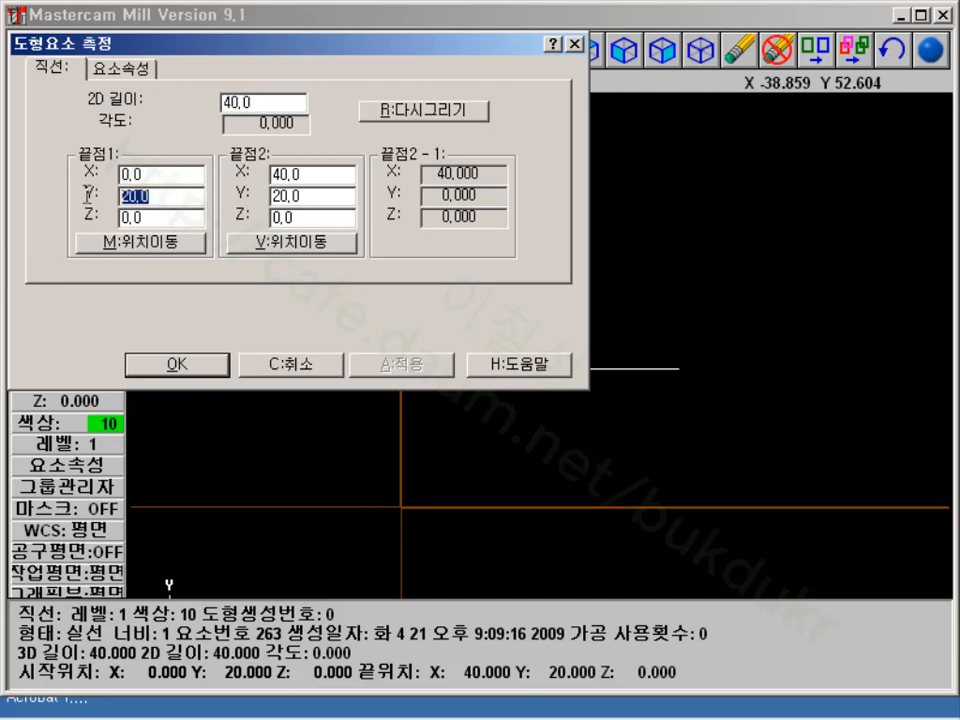
pyautogui.write('30')
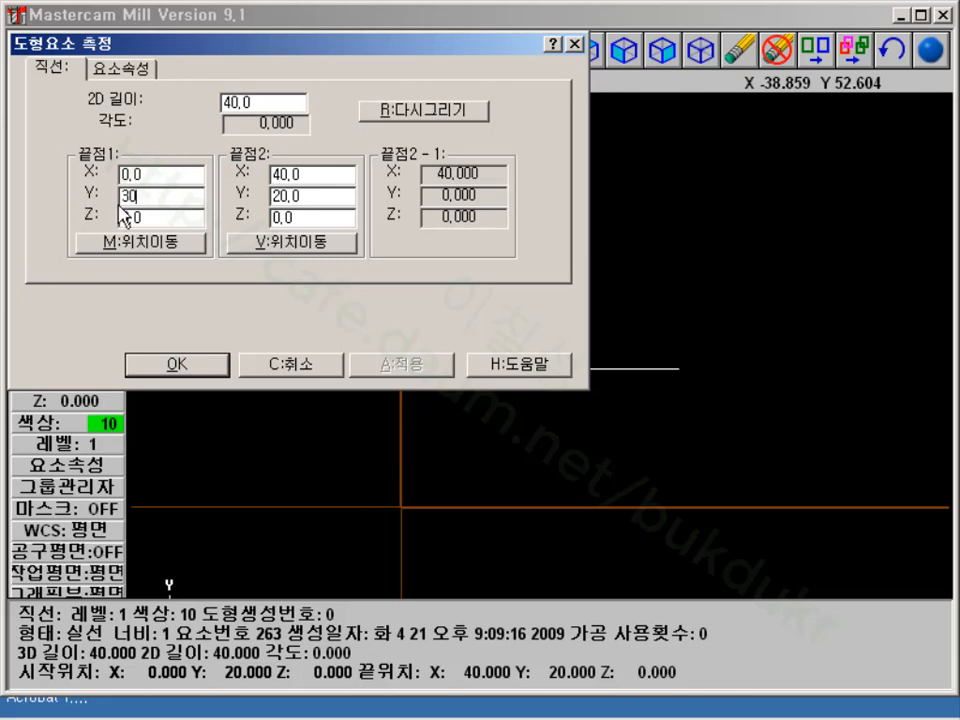
pyautogui.moveTo(296, 195); pyautogui.dragTo(257, 206)
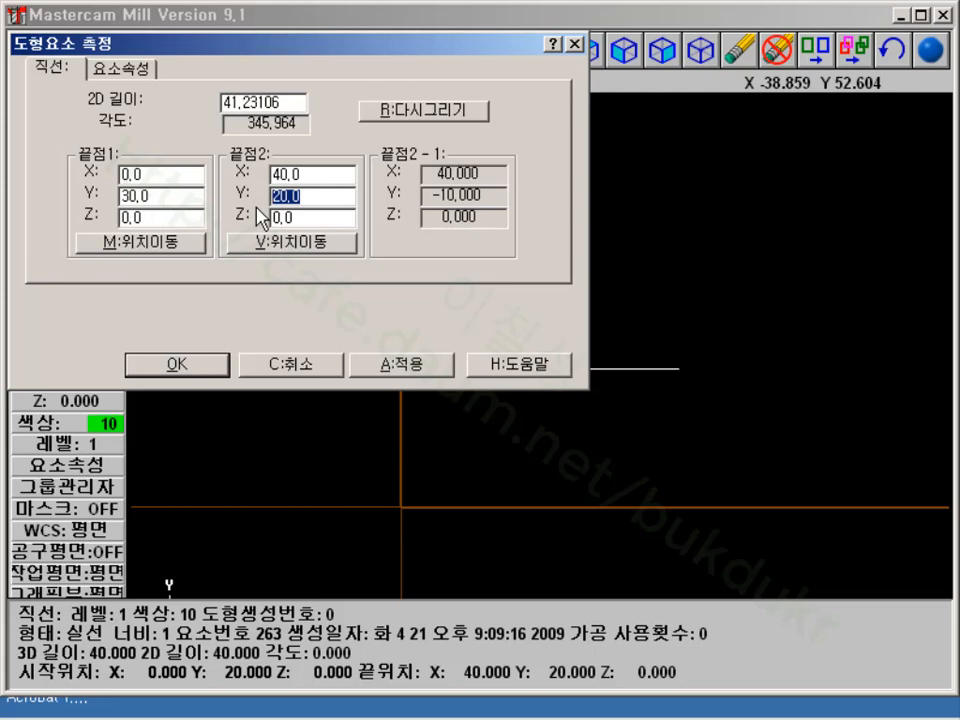
pyautogui.write('10')
pyautogui.click(190, 362)
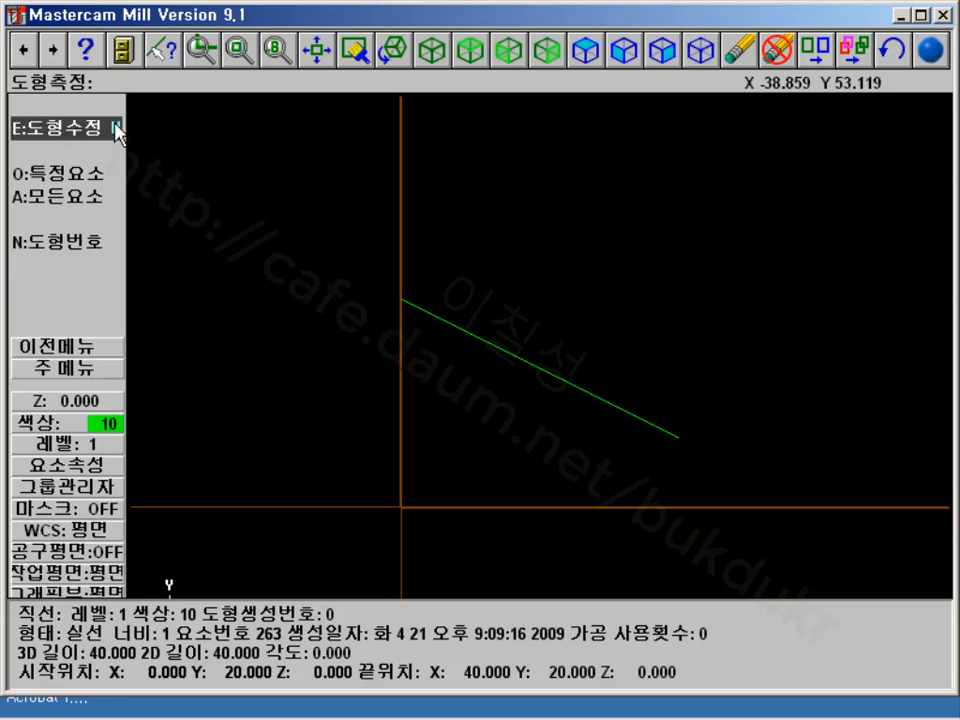
pyautogui.click(441, 328)
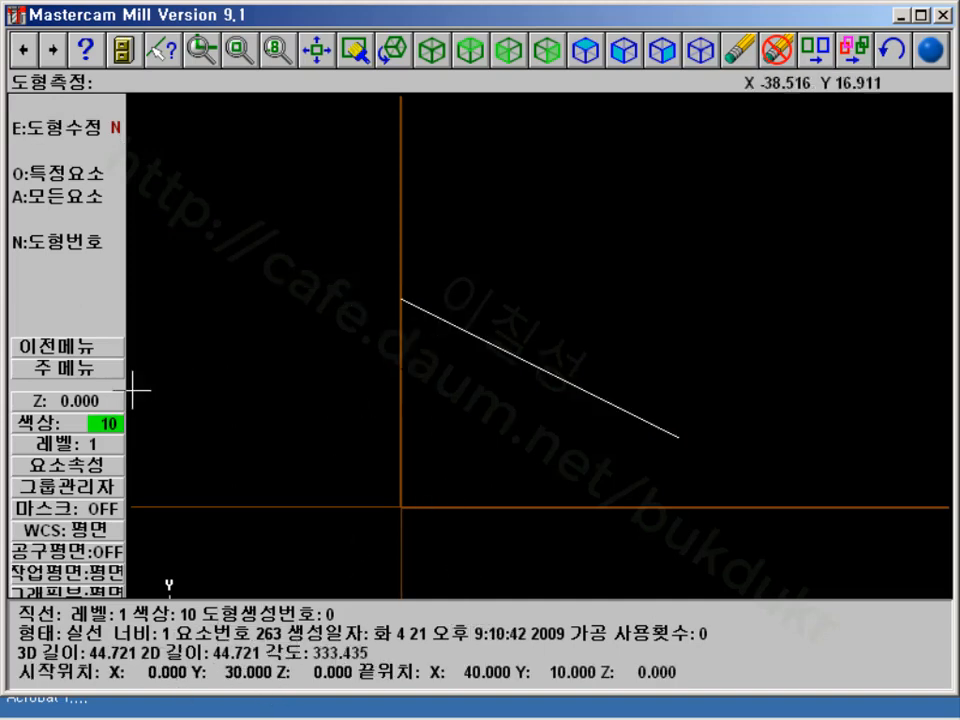
pyautogui.click(105, 375)
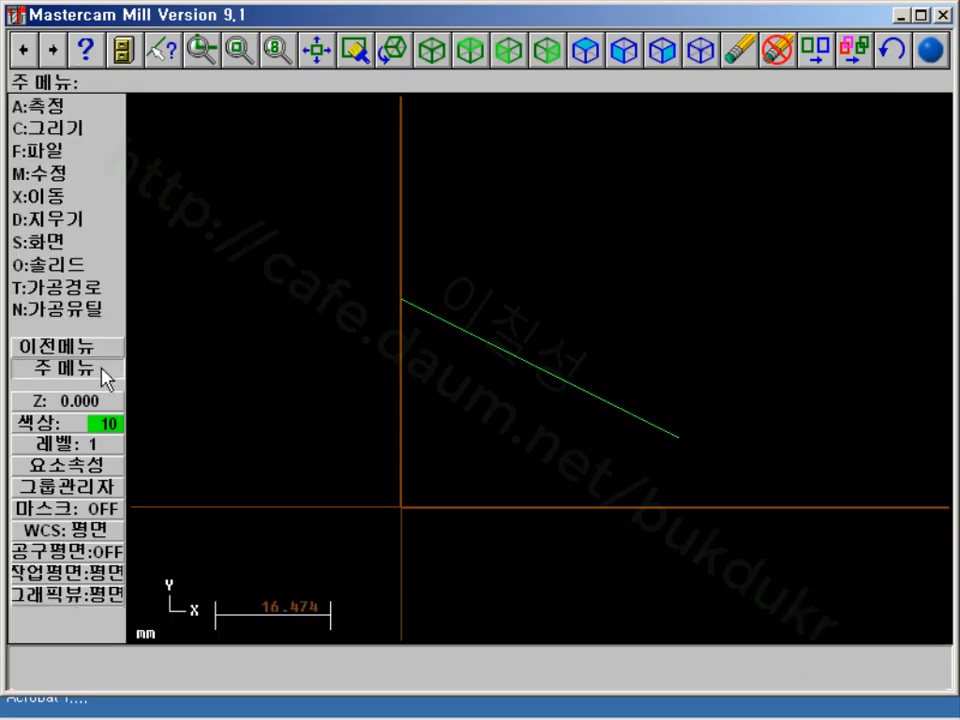
# Draw a horizontal line from 0,20 to 40,20, keeping its Y coordinate at 20
pyautogui.click(75, 132)
pyautogui.click(52, 130)
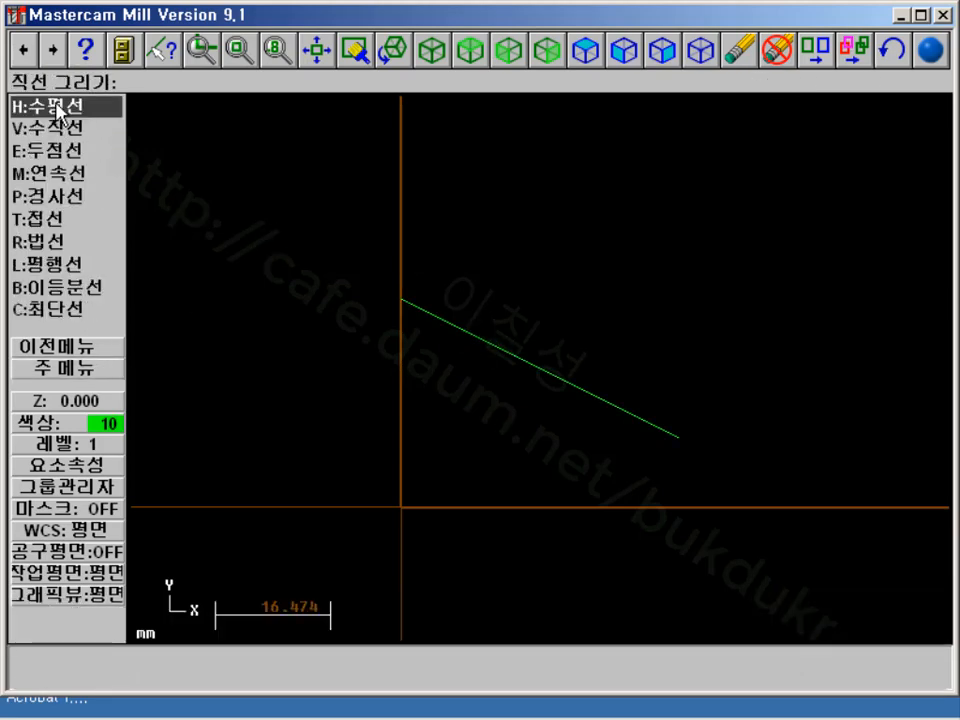
pyautogui.click(45, 103)
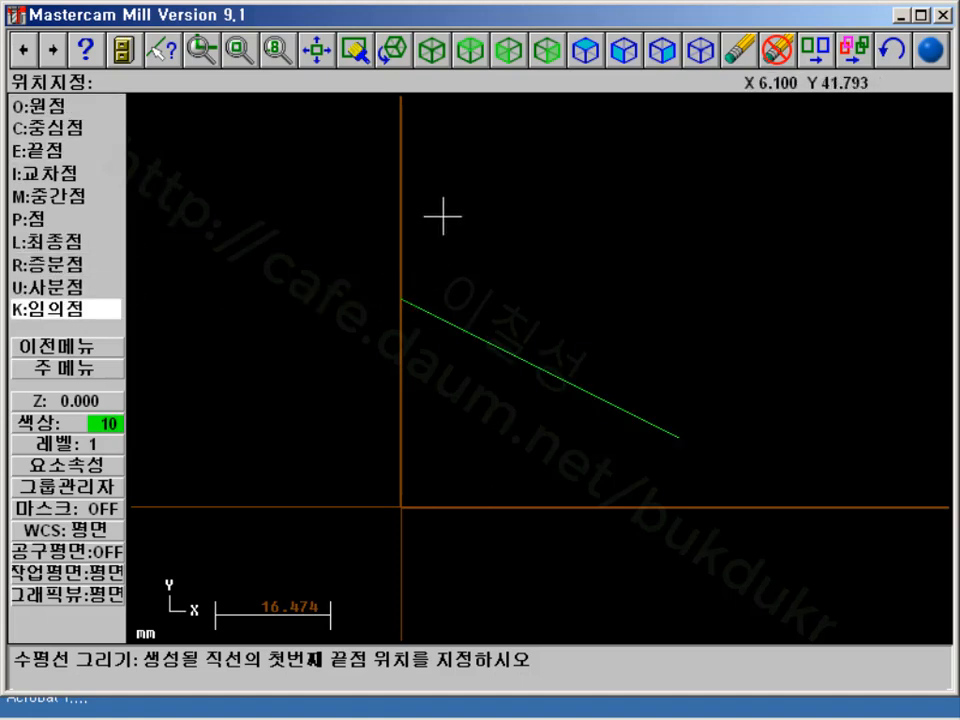
pyautogui.write('0,2')
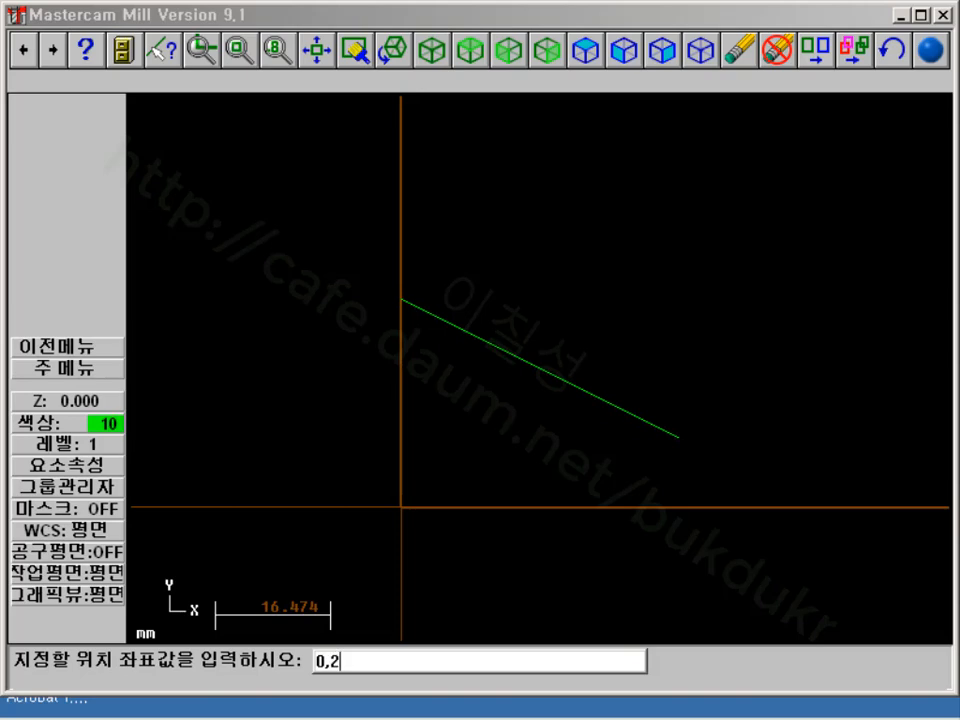
pyautogui.write('0')
pyautogui.press('Return')
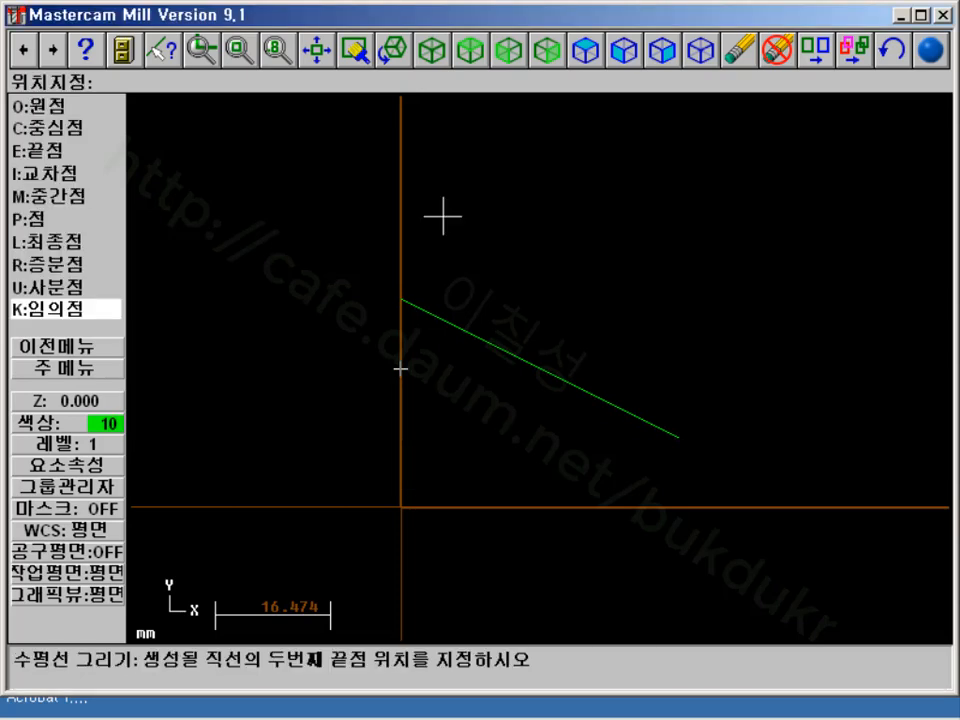
pyautogui.write('40,20')
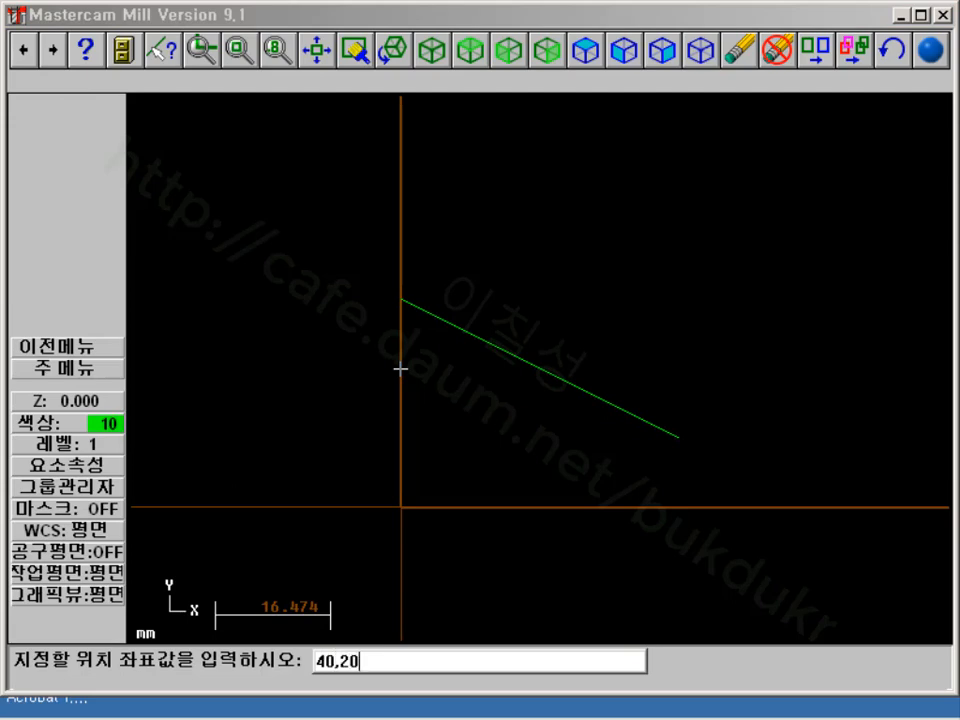
pyautogui.press('Return')
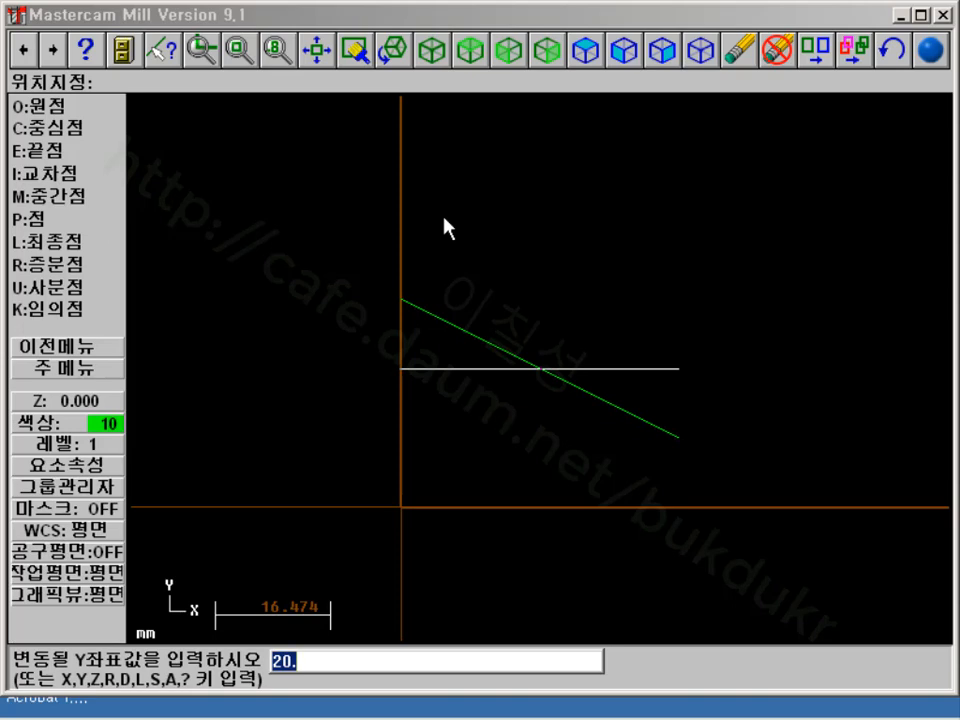
pyautogui.press('Return')
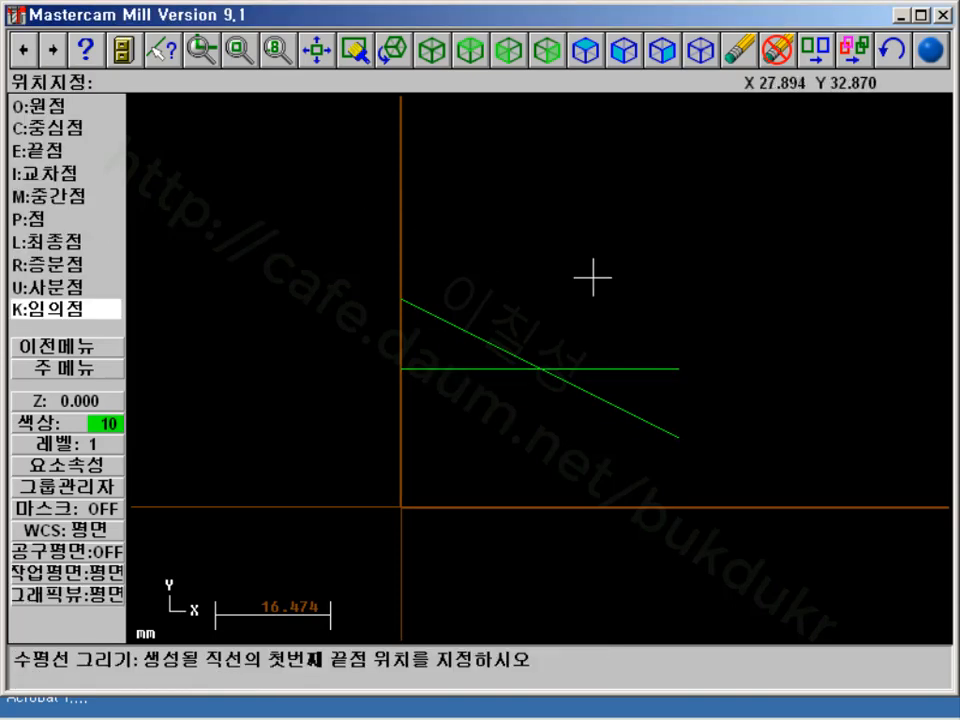
pyautogui.press('e')
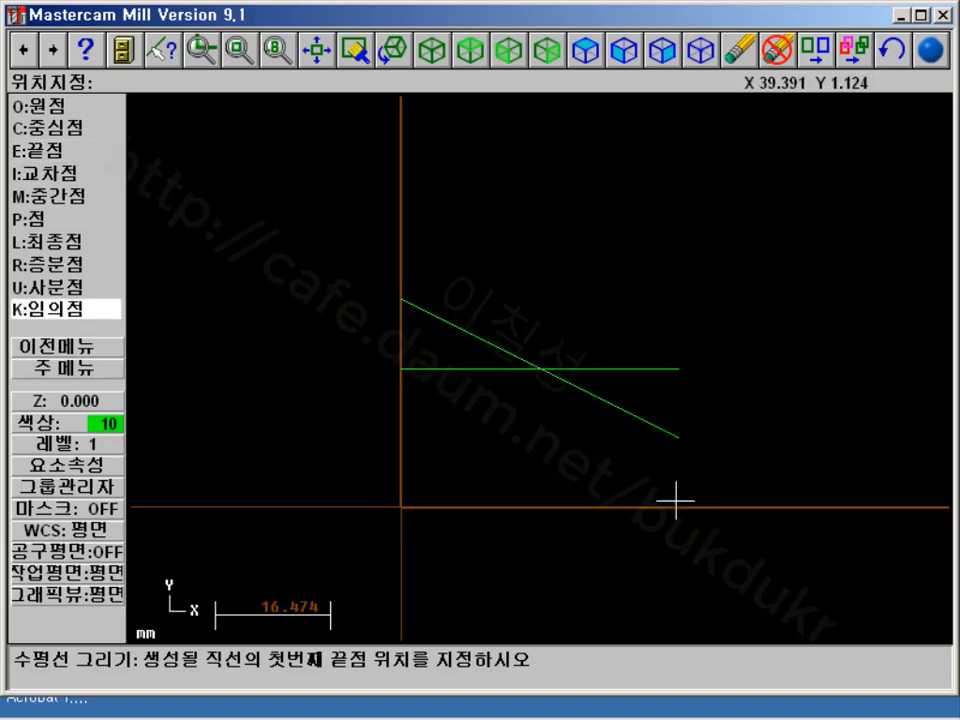
# Draw a vertical line from the horizontal line's right endpoint down to 40,0, keeping its X coordinate at 40
pyautogui.click(68, 350)
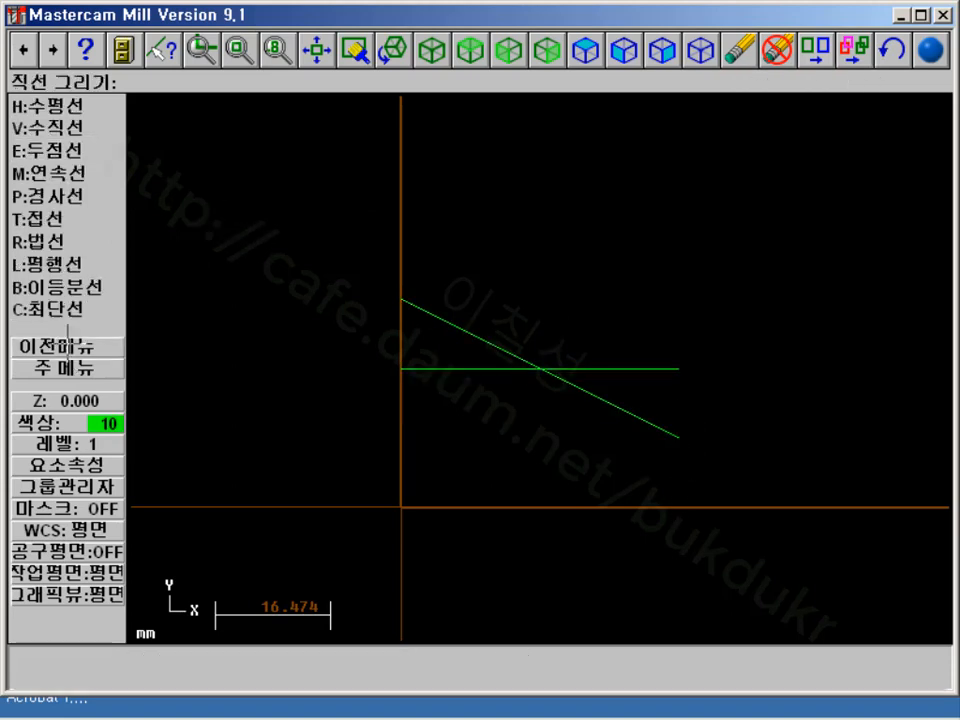
pyautogui.click(71, 124)
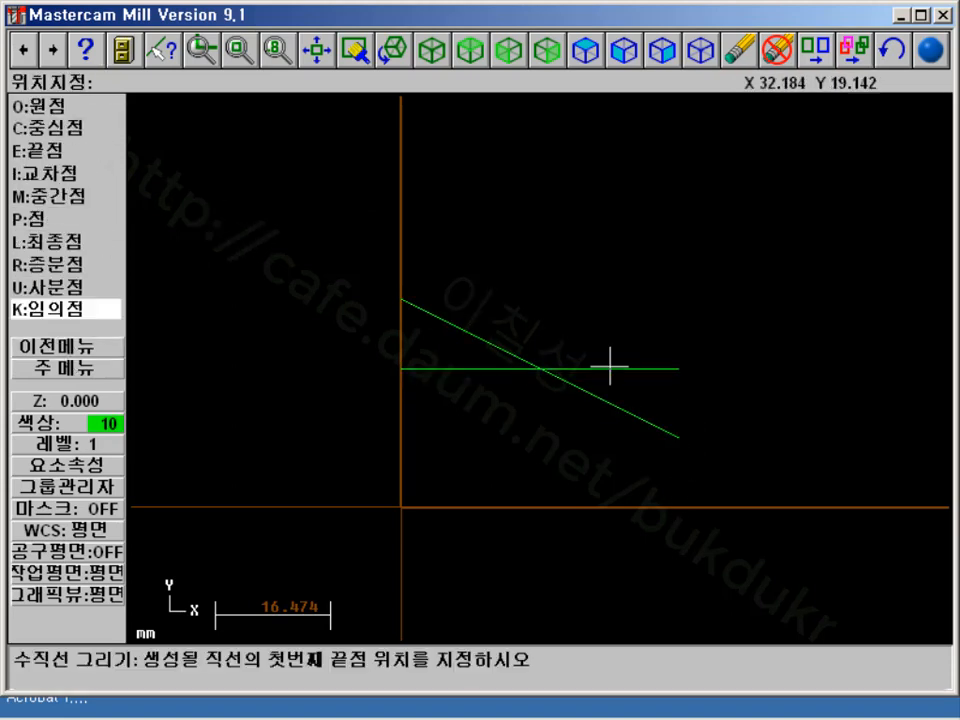
pyautogui.click(679, 369)
pyautogui.click(682, 370)
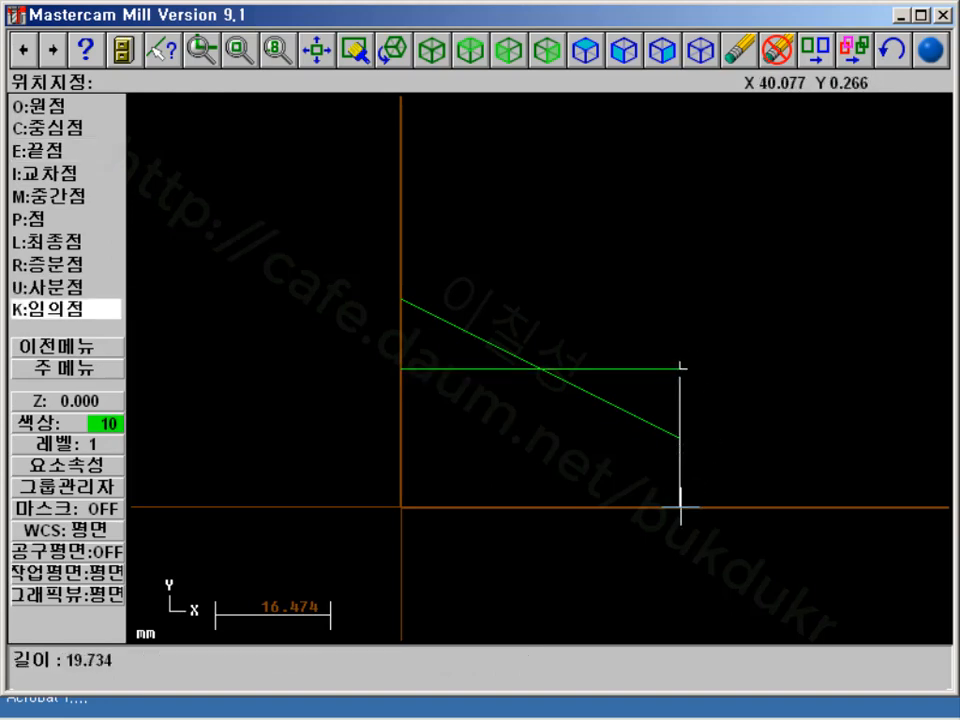
pyautogui.write('40')
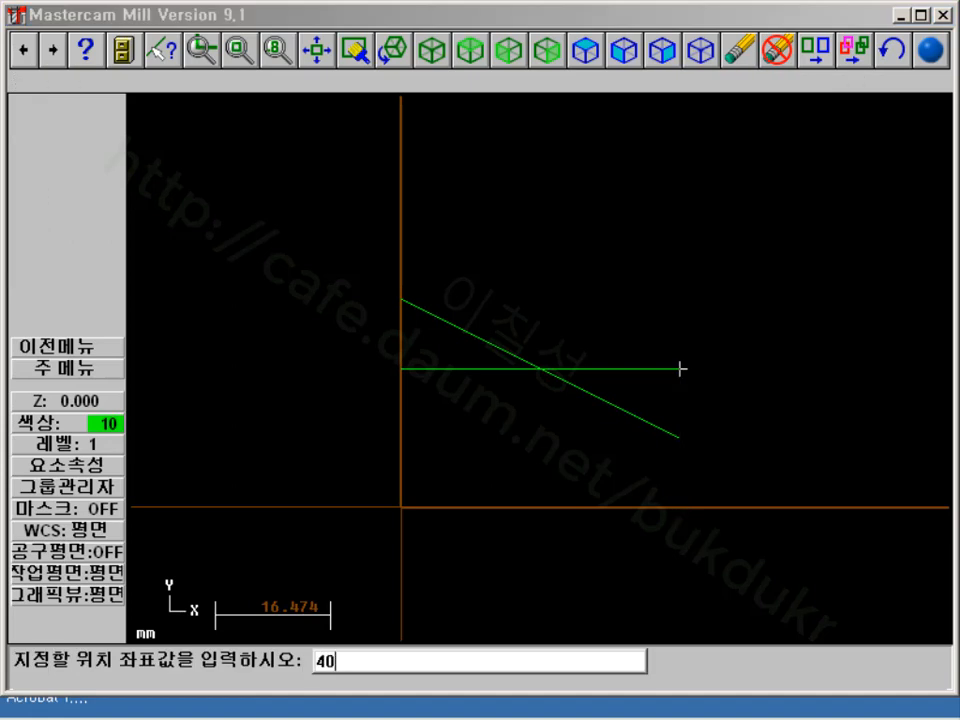
pyautogui.write(',0')
pyautogui.press('Return')
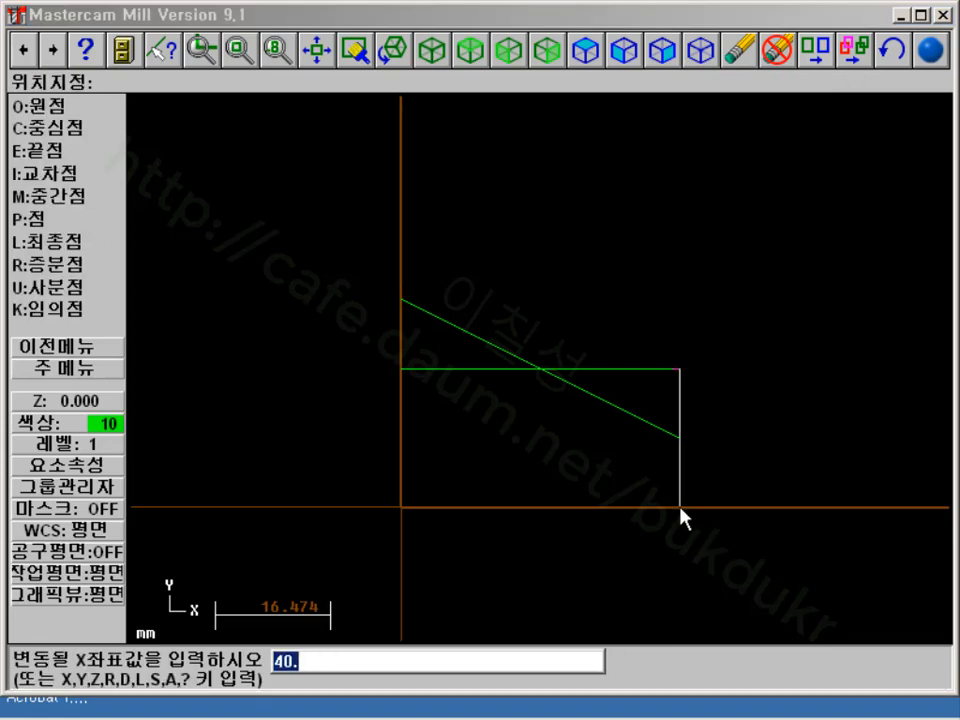
pyautogui.press('Return')
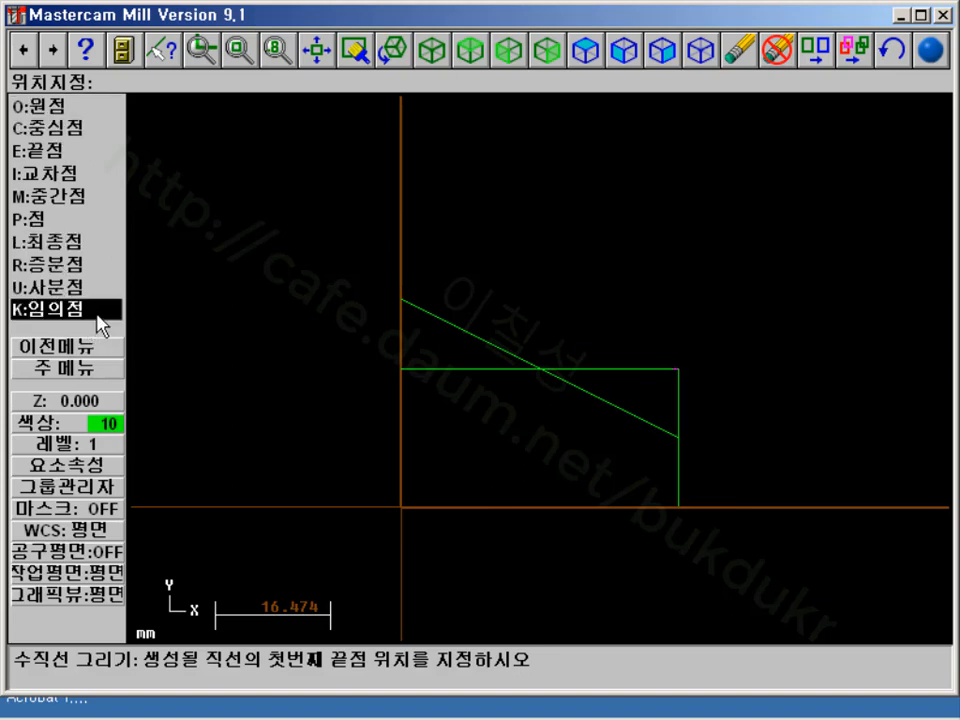
# Draw a vertical line from the horizontal line's left endpoint to the origin, keeping its X coordinate at 0
pyautogui.press('e')
pyautogui.click(400, 370)
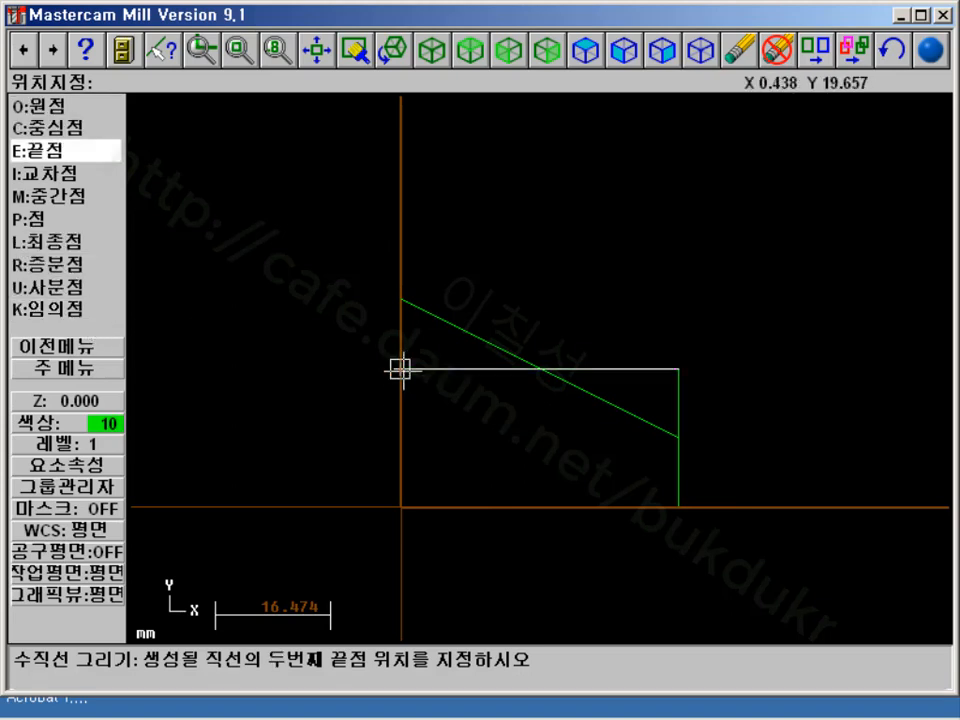
pyautogui.press('o')
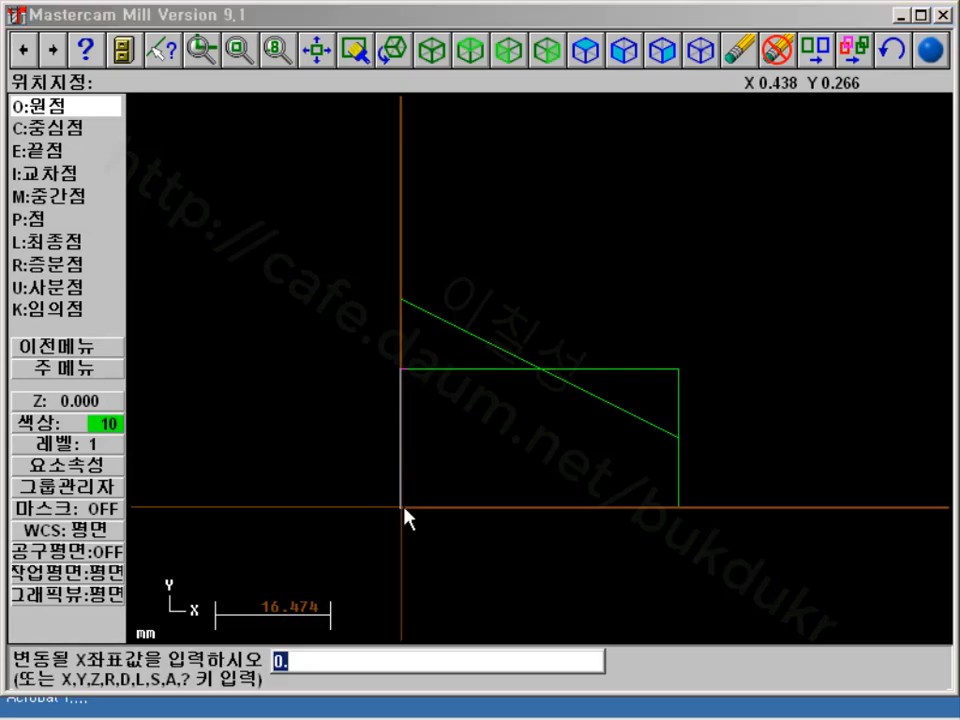
pyautogui.press('Return')
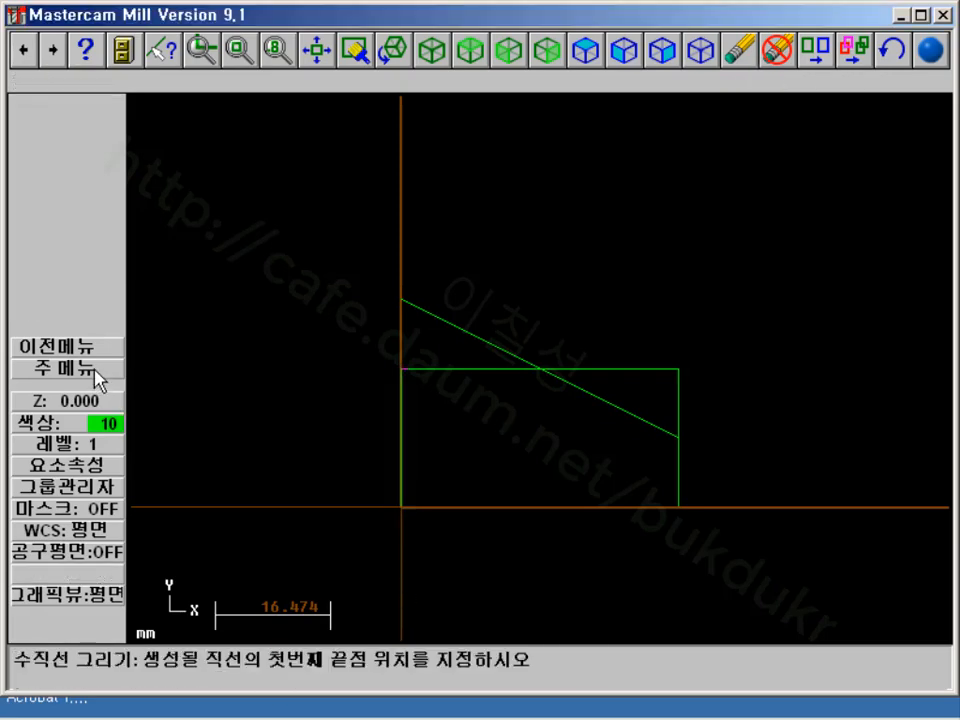
# Close the rectangle with a horizontal line from the origin to the right vertical line's lower endpoint, with Y at 0
pyautogui.click(65, 355)
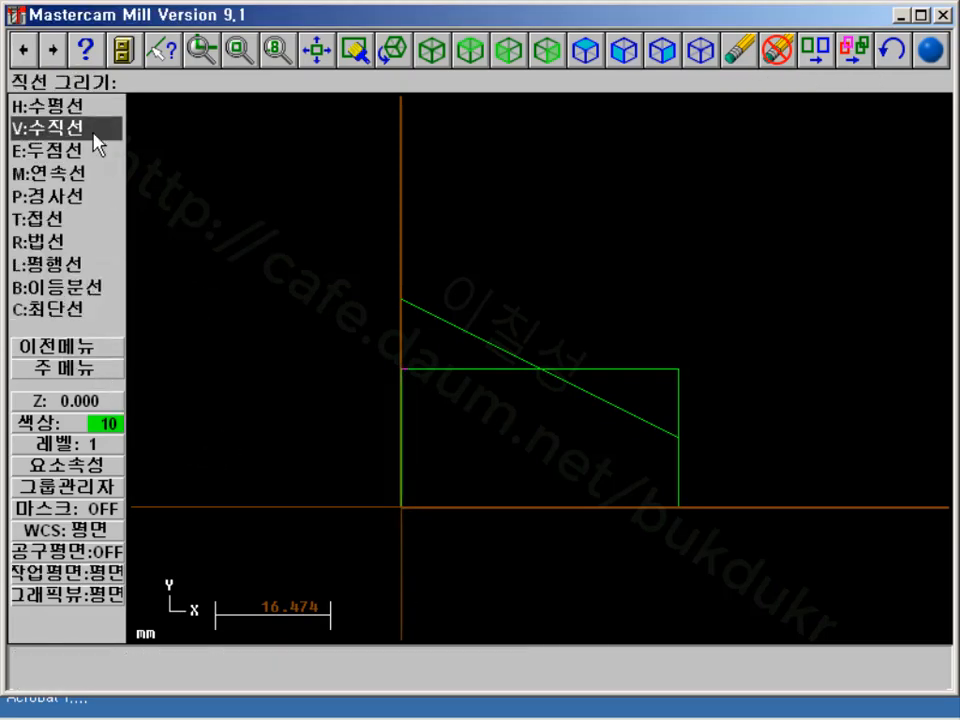
pyautogui.click(60, 105)
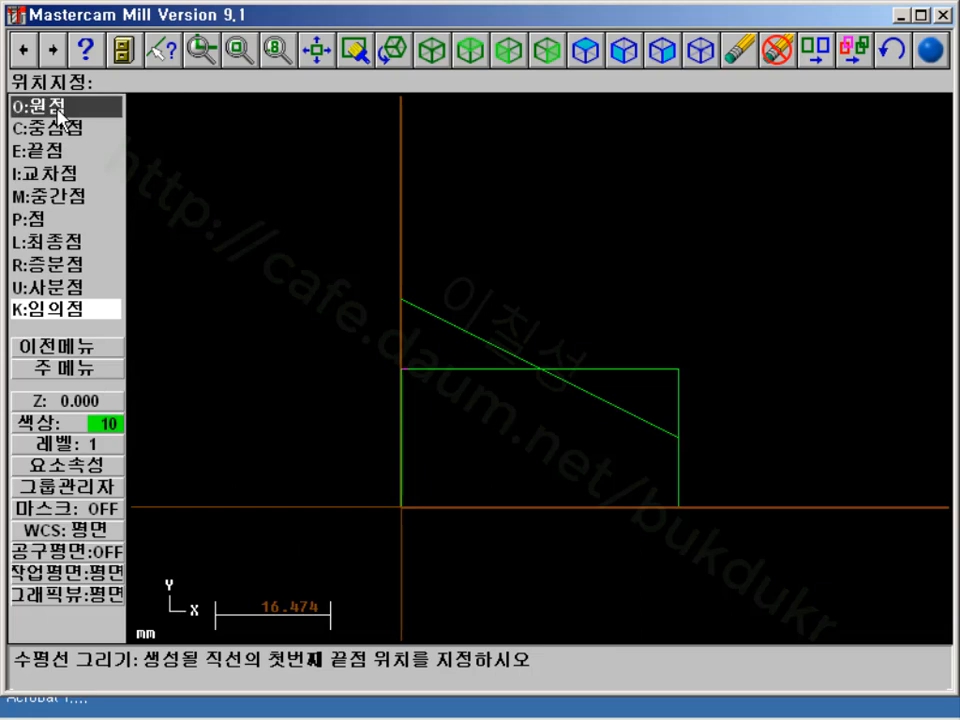
pyautogui.click(399, 507)
pyautogui.click(679, 509)
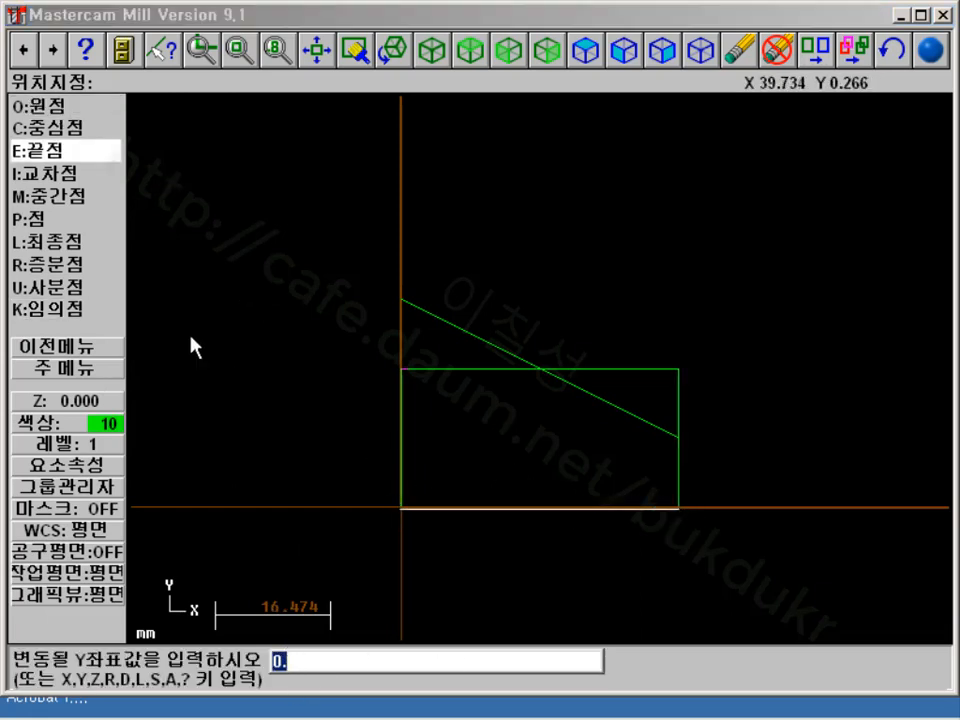
pyautogui.click(68, 354)
pyautogui.press('pageup')
pyautogui.press('pageup')
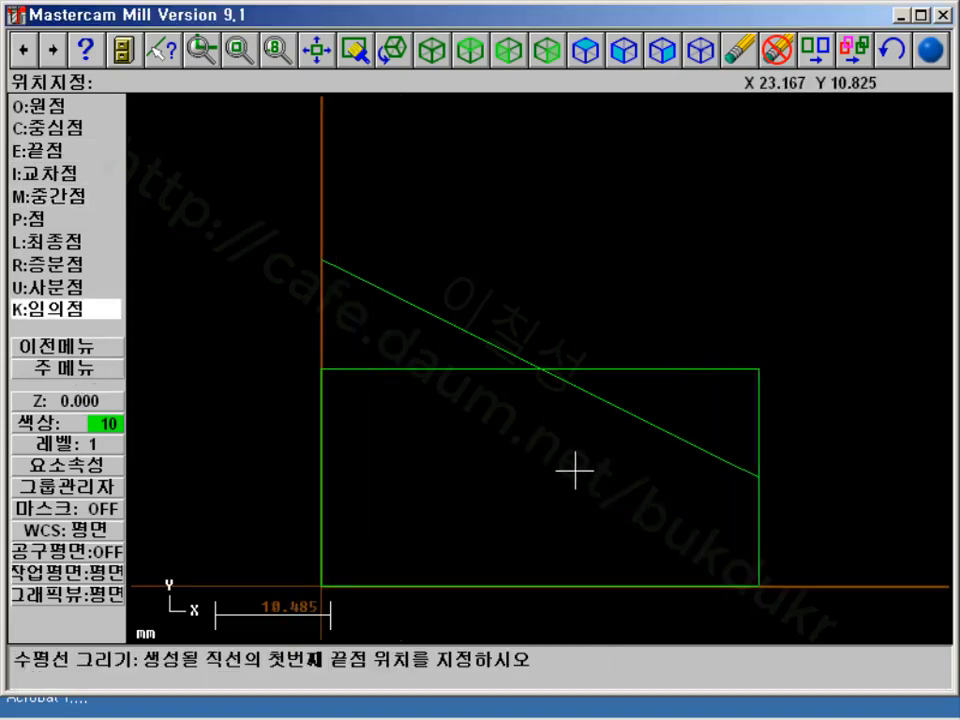
# Leave the horizontal line command and open the Drafting commands for dimensioning the rectangle
pyautogui.click(82, 368)
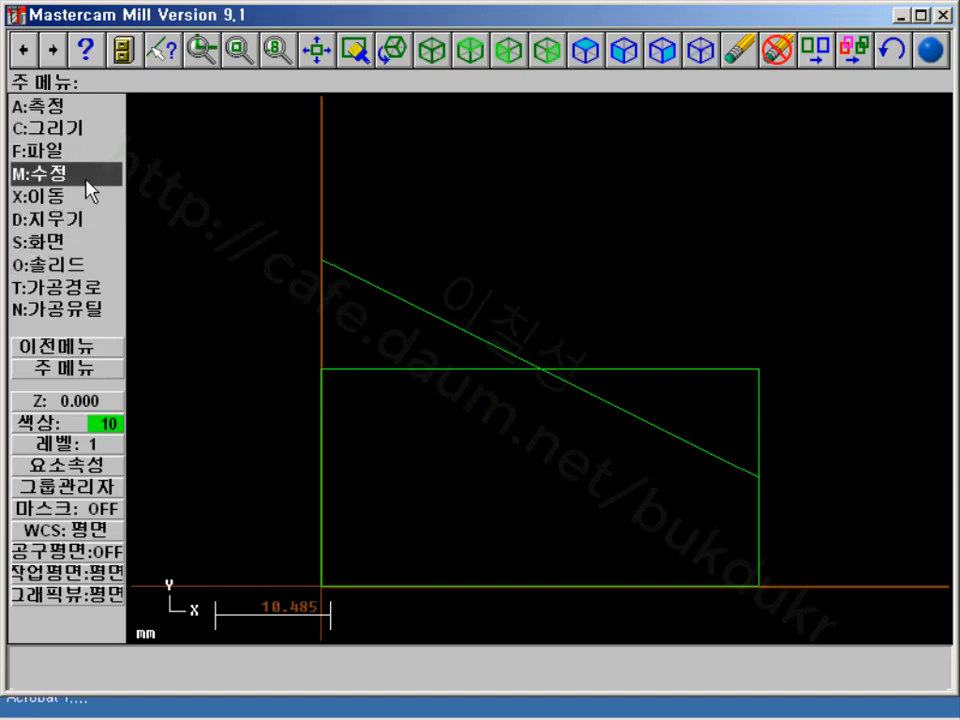
pyautogui.click(70, 128)
pyautogui.click(70, 286)
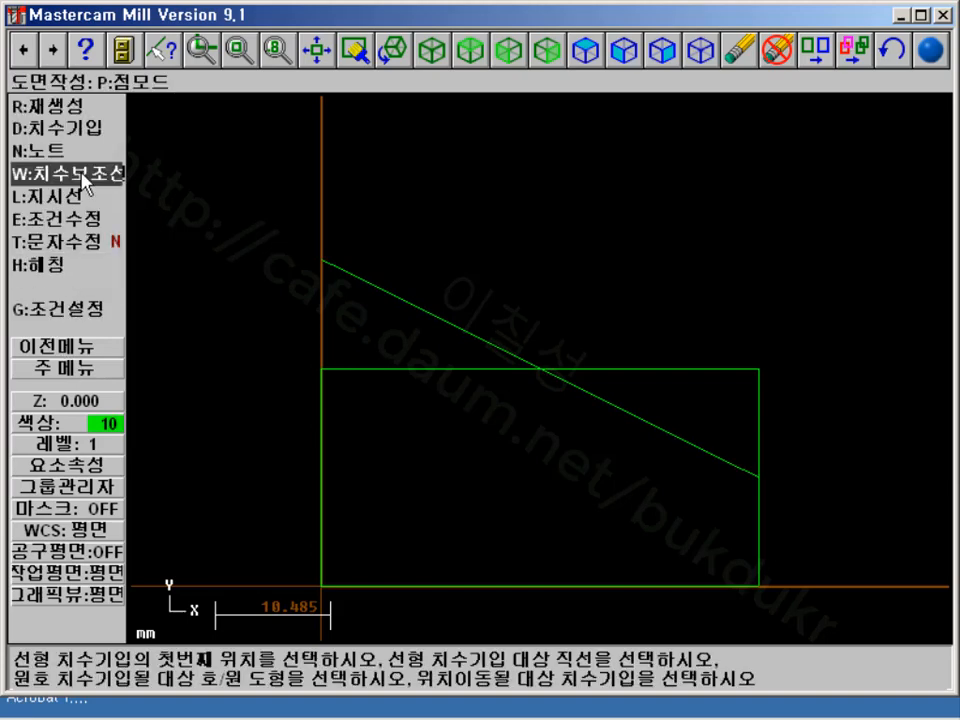
pyautogui.click(70, 219)
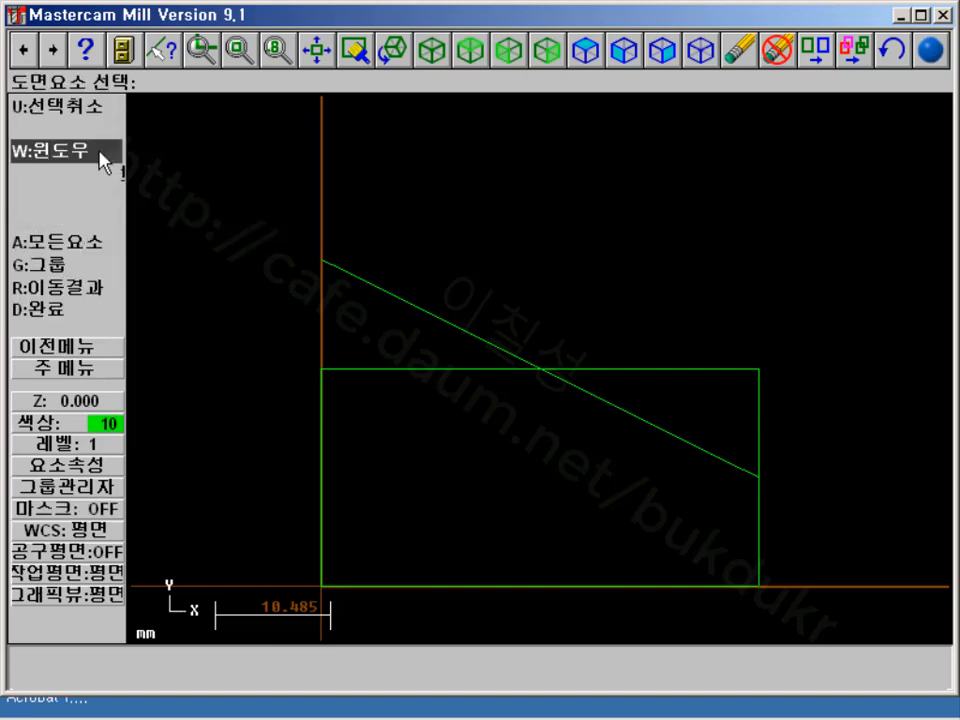
pyautogui.click(55, 312)
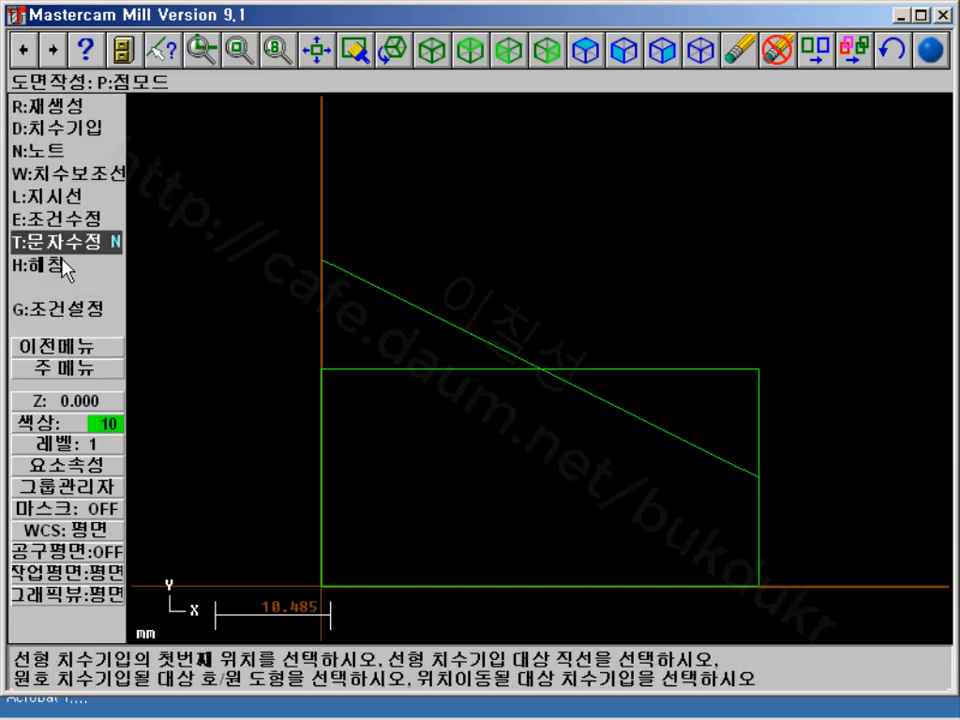
pyautogui.click(65, 222)
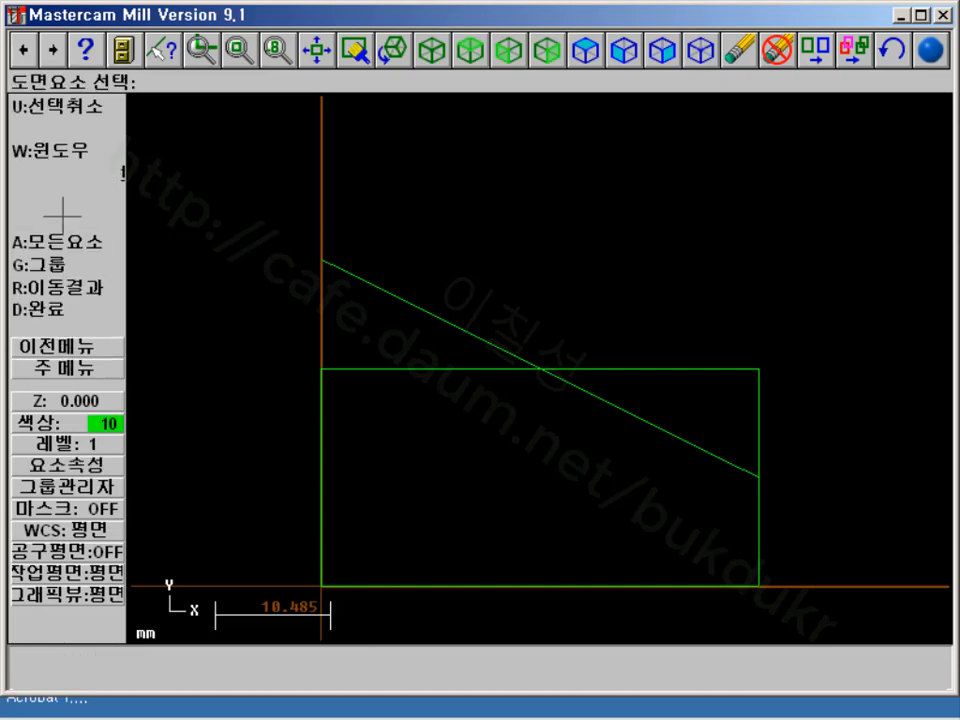
pyautogui.click(80, 305)
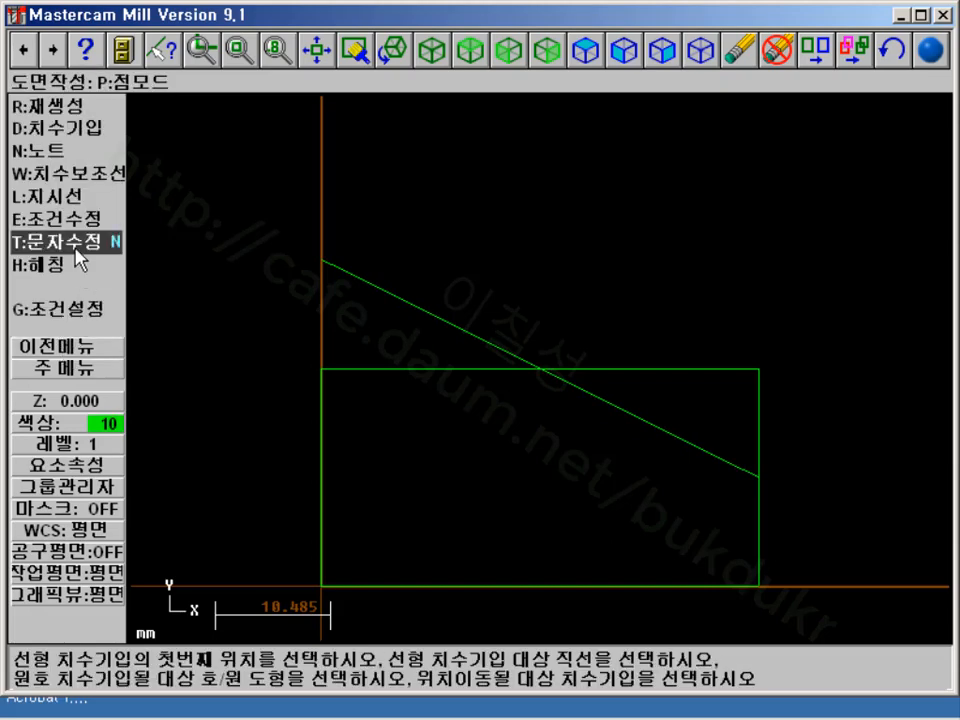
# Set the number of decimal places for dimensions to 0 in the drafting settings and accept them
pyautogui.click(62, 311)
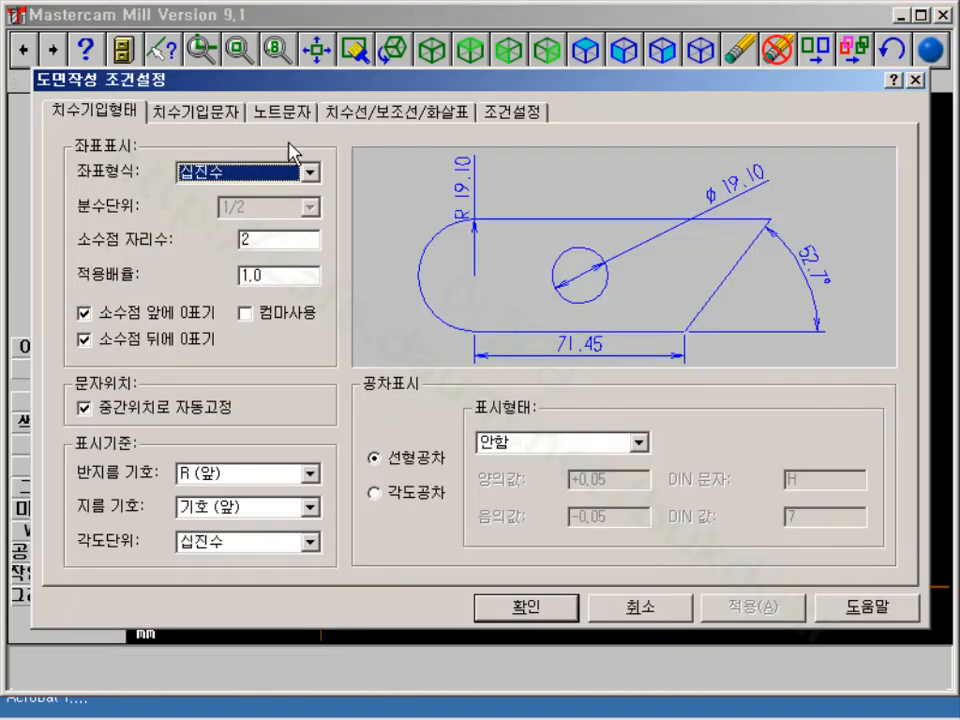
pyautogui.click(225, 113)
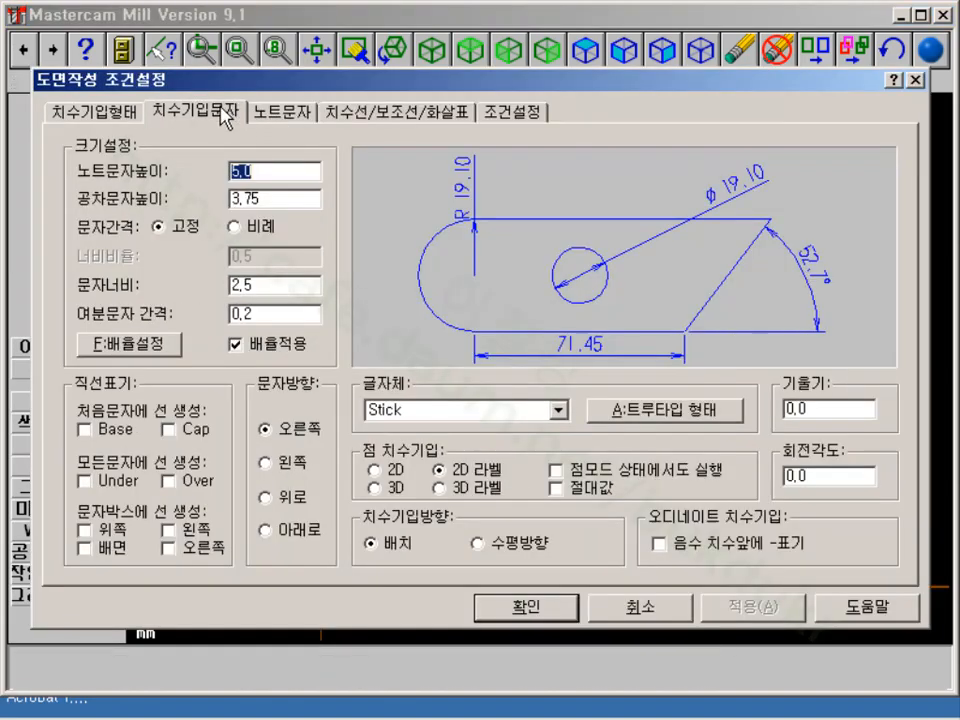
pyautogui.click(126, 113)
pyautogui.press('Tab')
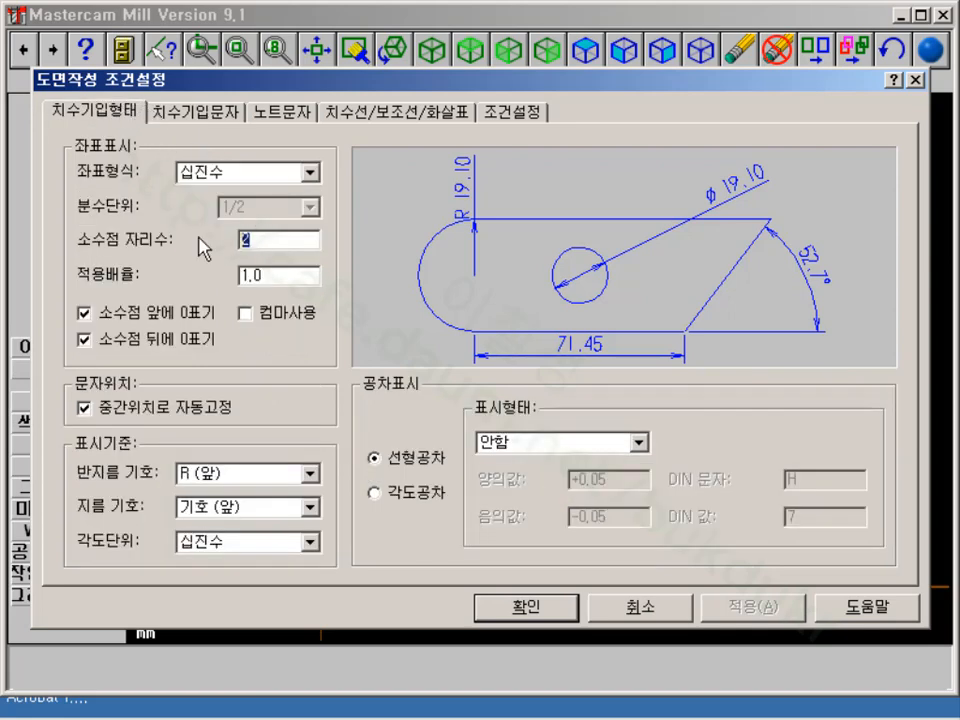
pyautogui.write('0')
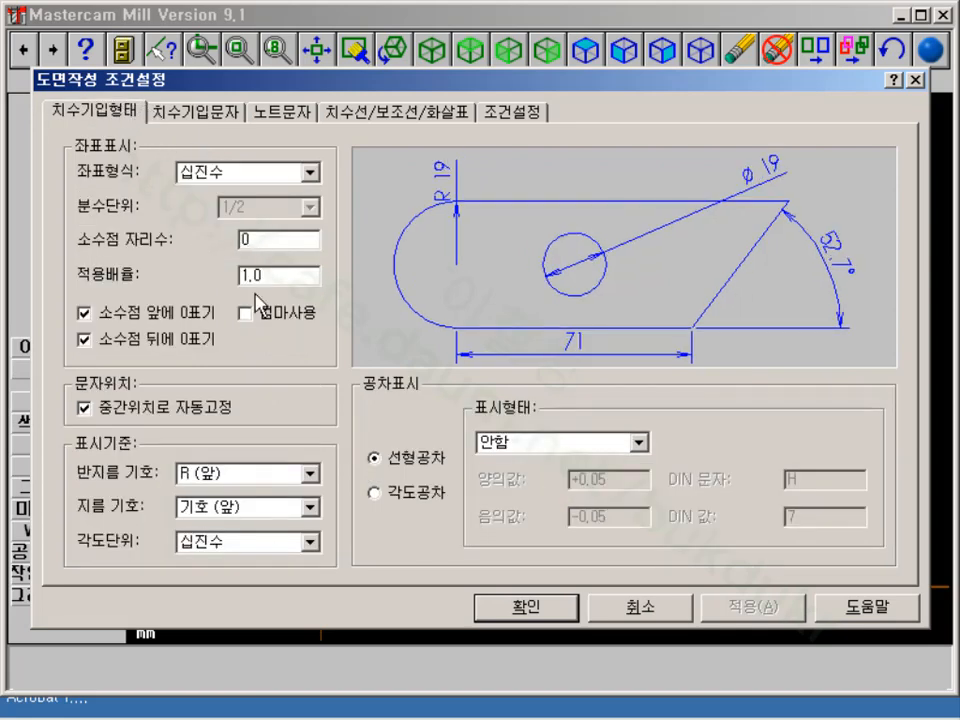
pyautogui.click(566, 612)
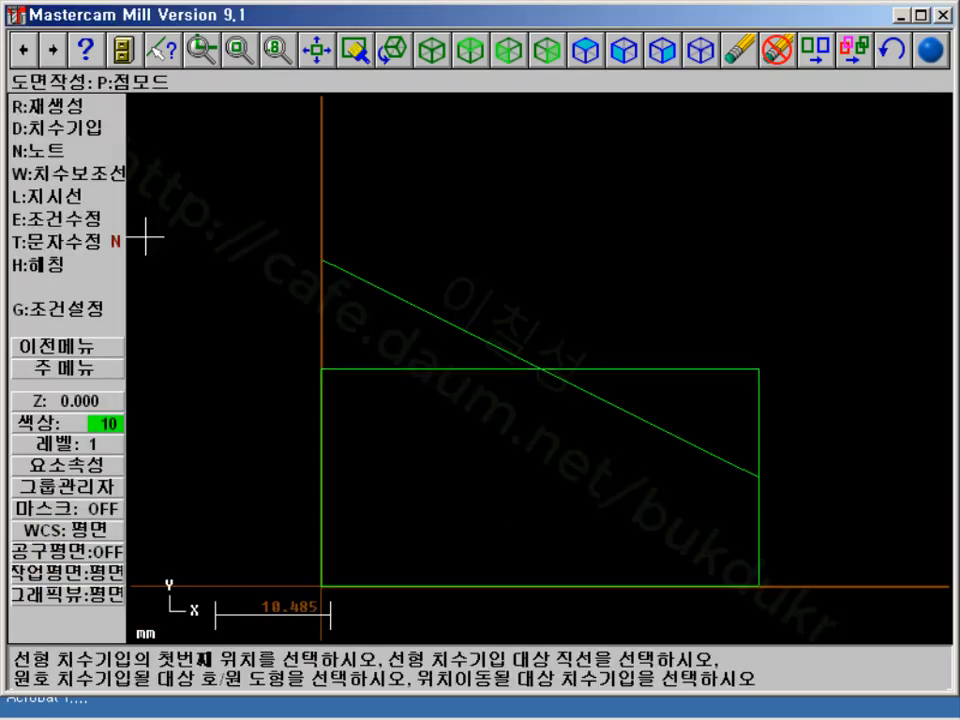
# Add a horizontal dimension between the rectangle's two upper corners, placing its text well above the upper edge
pyautogui.click(58, 128)
pyautogui.click(70, 129)
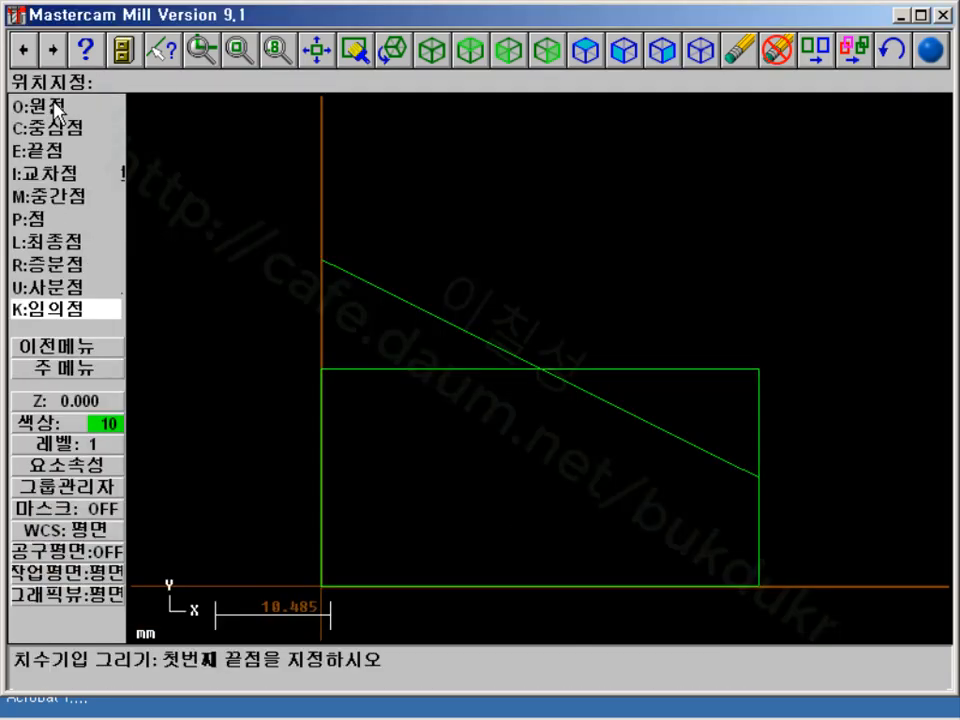
pyautogui.click(320, 369)
pyautogui.click(760, 369)
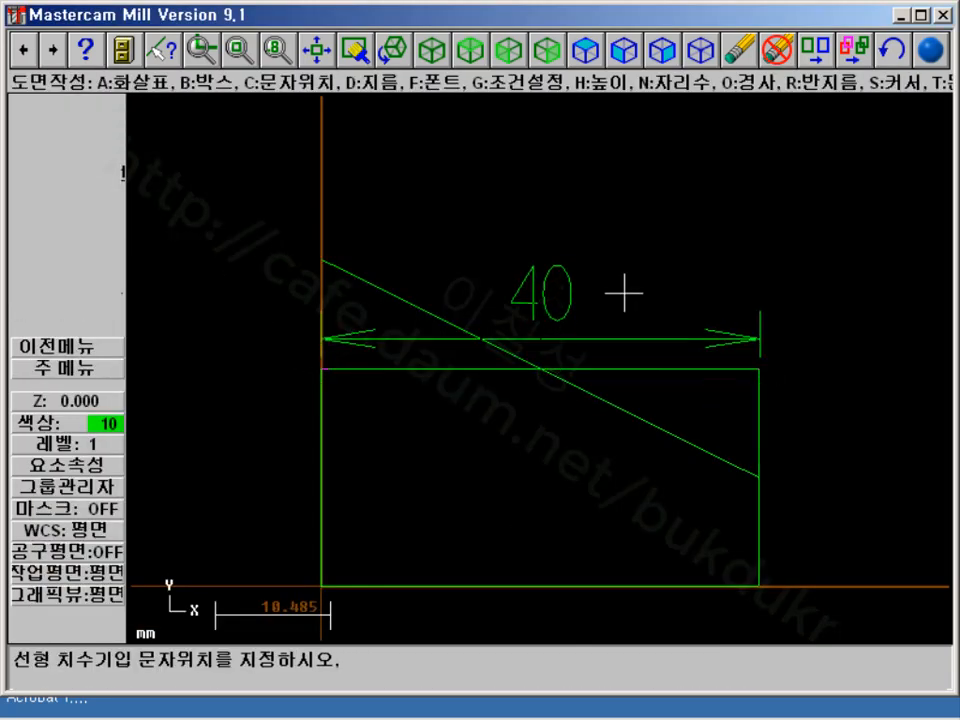
pyautogui.click(490, 228)
pyautogui.click(75, 346)
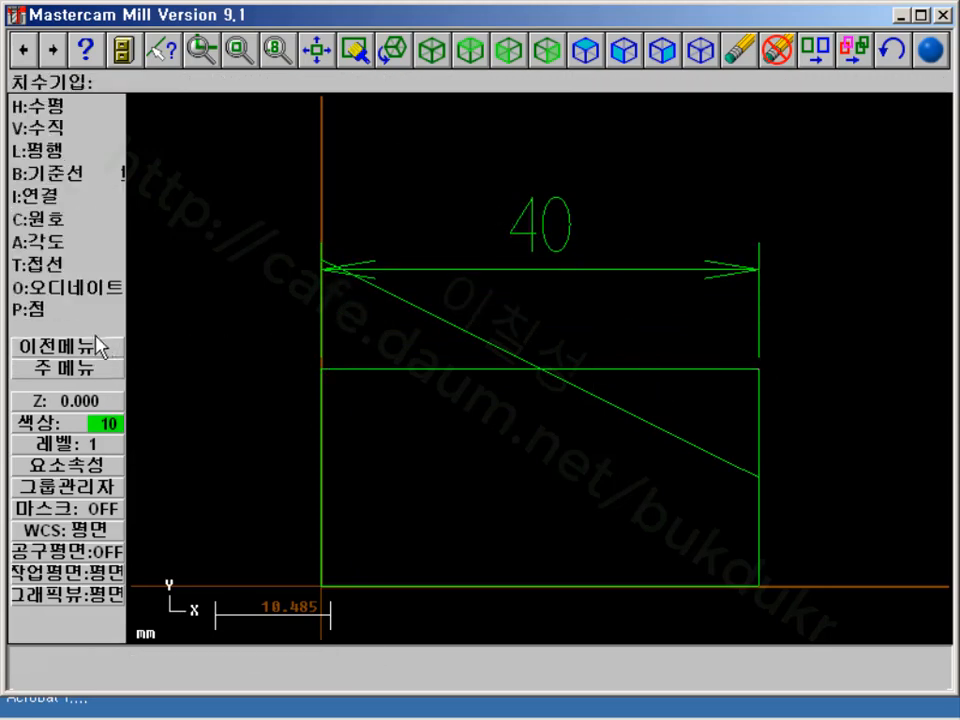
# Try to add a vertical dimension starting from the rectangle's upper-right corner by snapping to endpoints
pyautogui.click(33, 128)
pyautogui.click(758, 369)
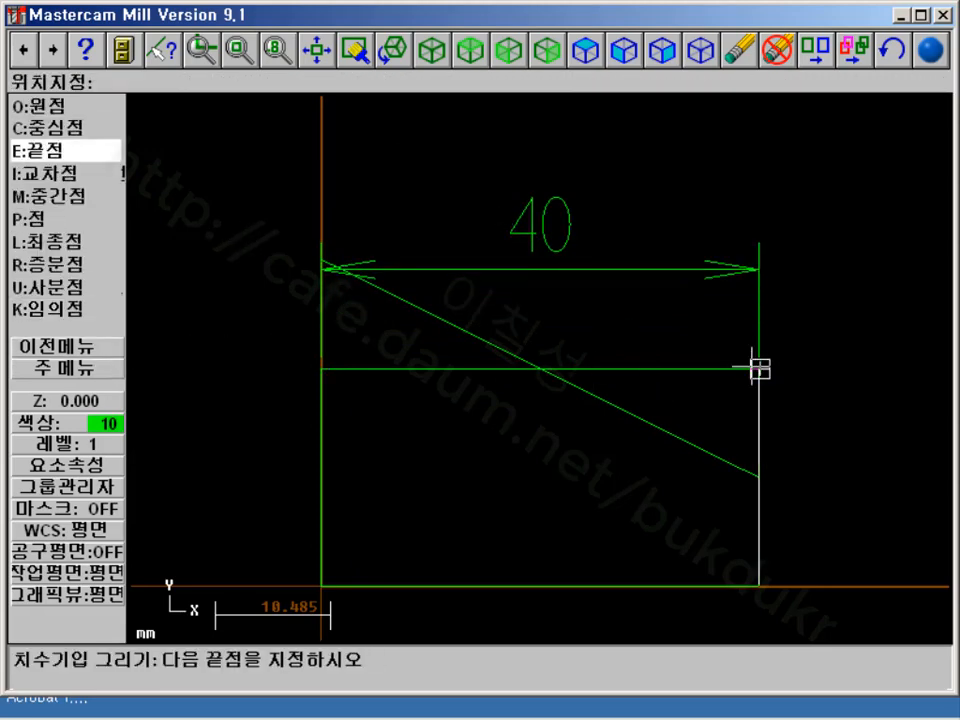
pyautogui.press('e')
pyautogui.click(762, 574)
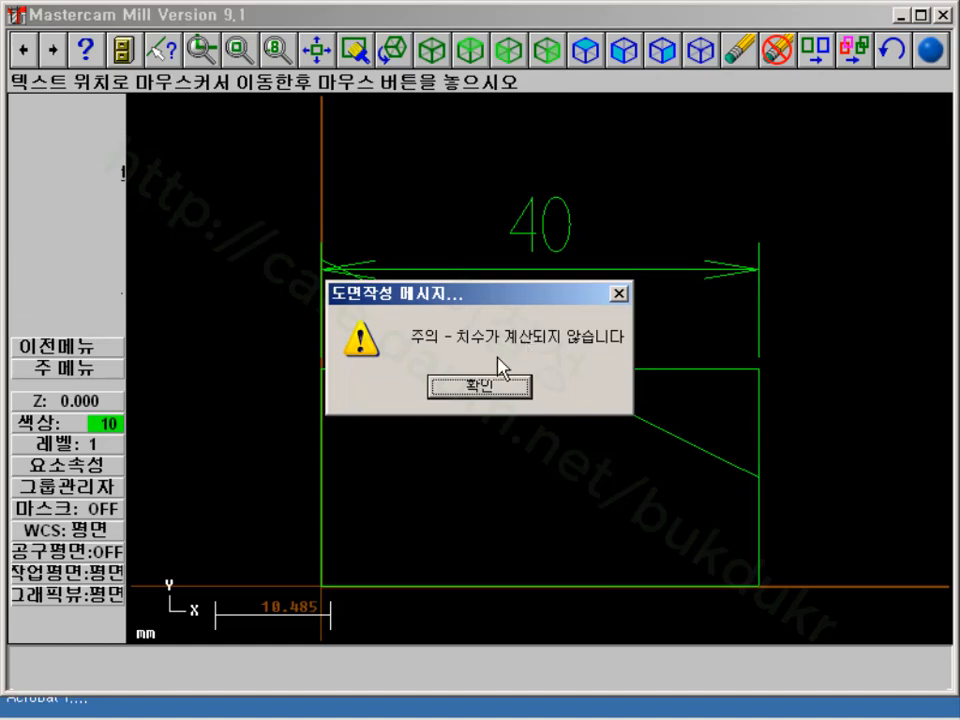
pyautogui.click(497, 389)
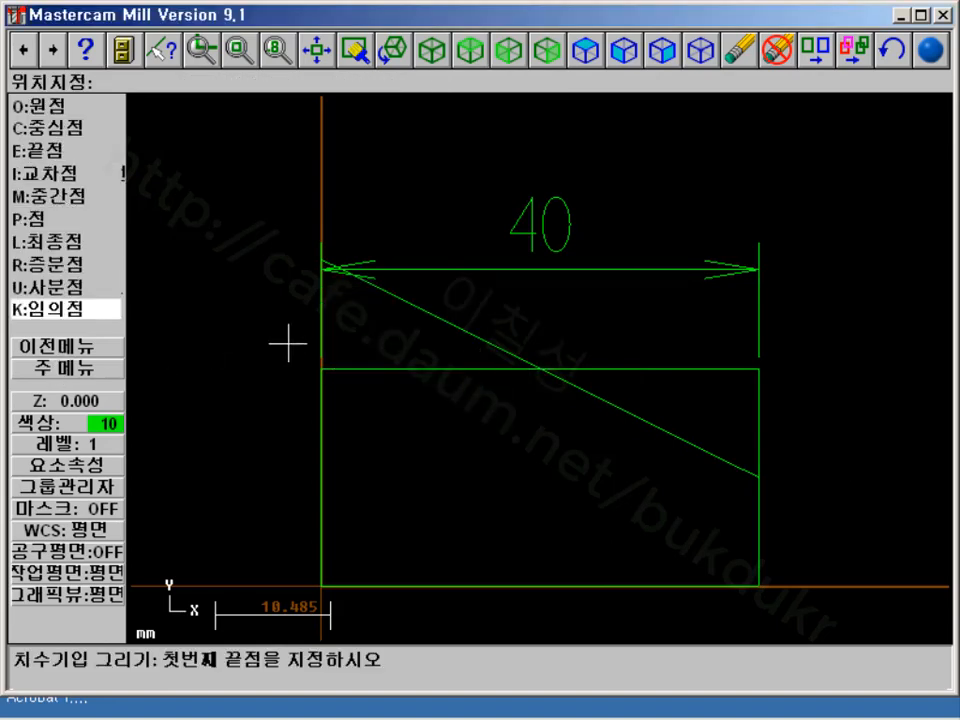
pyautogui.press('Escape')
# Add a vertical dimension between the rectangle's upper-right and lower-right corners, placing it outside the right edge
pyautogui.click(45, 105)
pyautogui.click(760, 370)
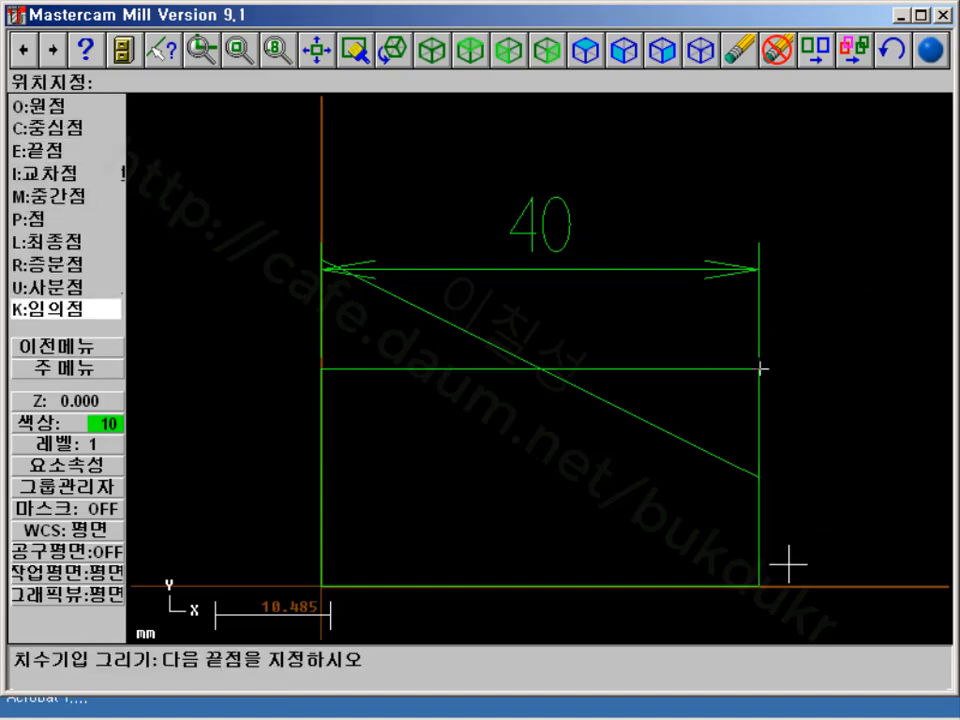
pyautogui.click(760, 586)
pyautogui.click(830, 490)
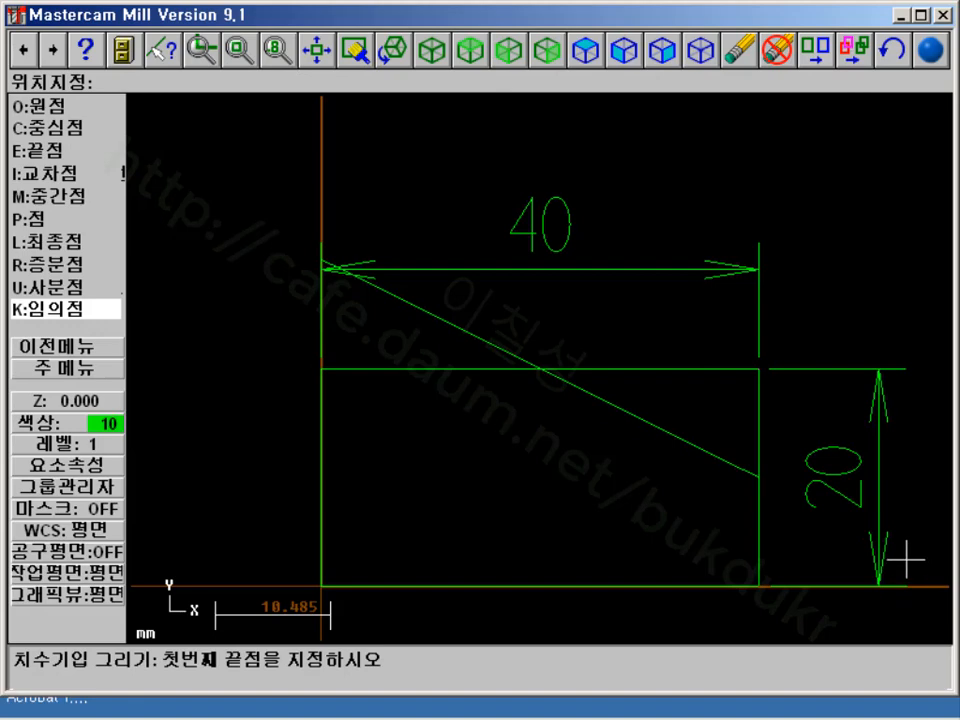
pyautogui.scroll(-3, 876, 490)
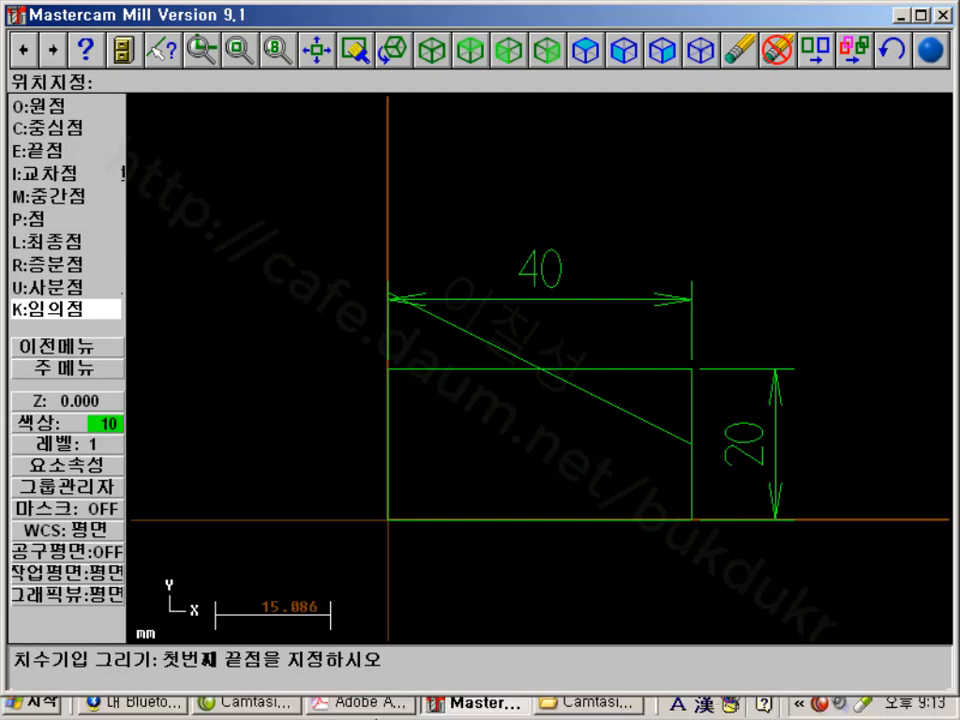
# Switch to the textbook PDF in Adobe Acrobat, review exercises 1 to 3 on page 45, and return to Mastercam
pyautogui.click(350, 702)
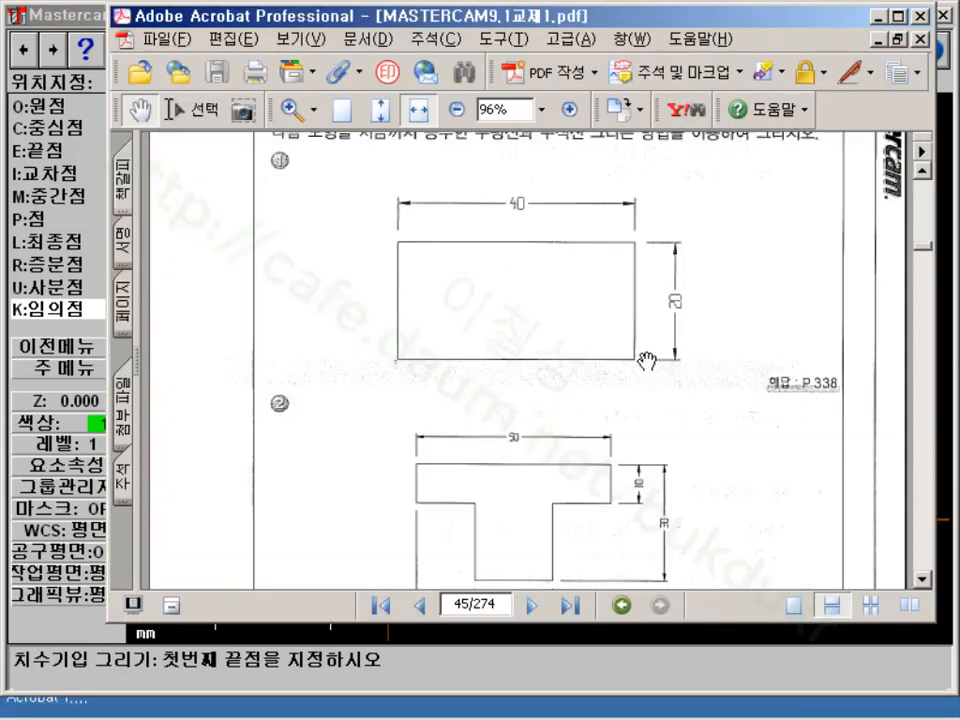
pyautogui.moveTo(649, 360); pyautogui.dragTo(625, 183)
pyautogui.moveTo(609, 409); pyautogui.dragTo(598, 334)
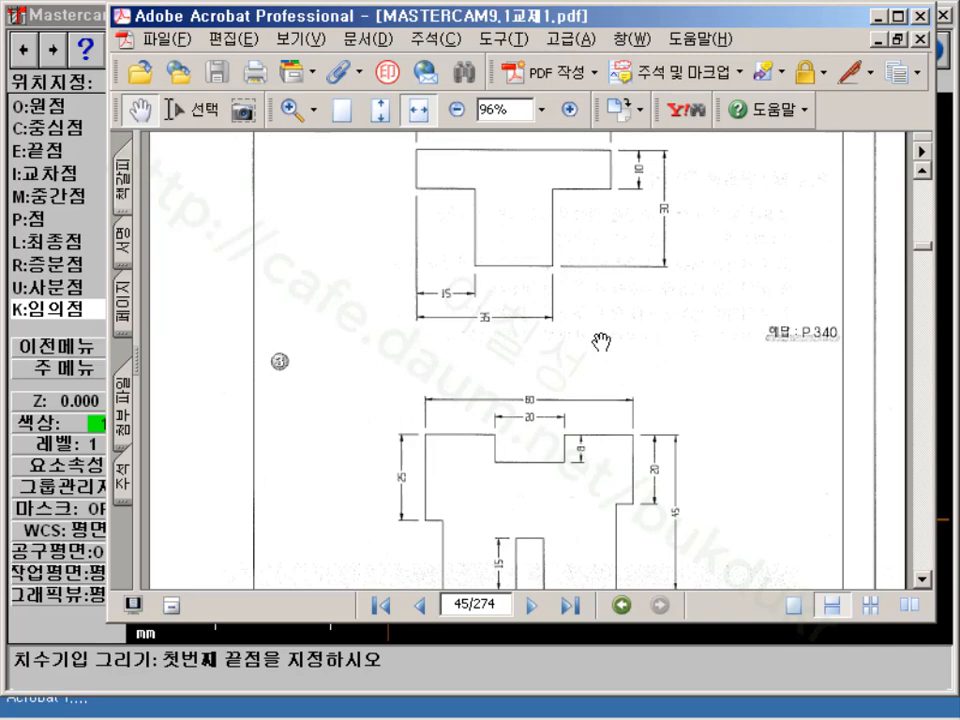
pyautogui.click(878, 17)
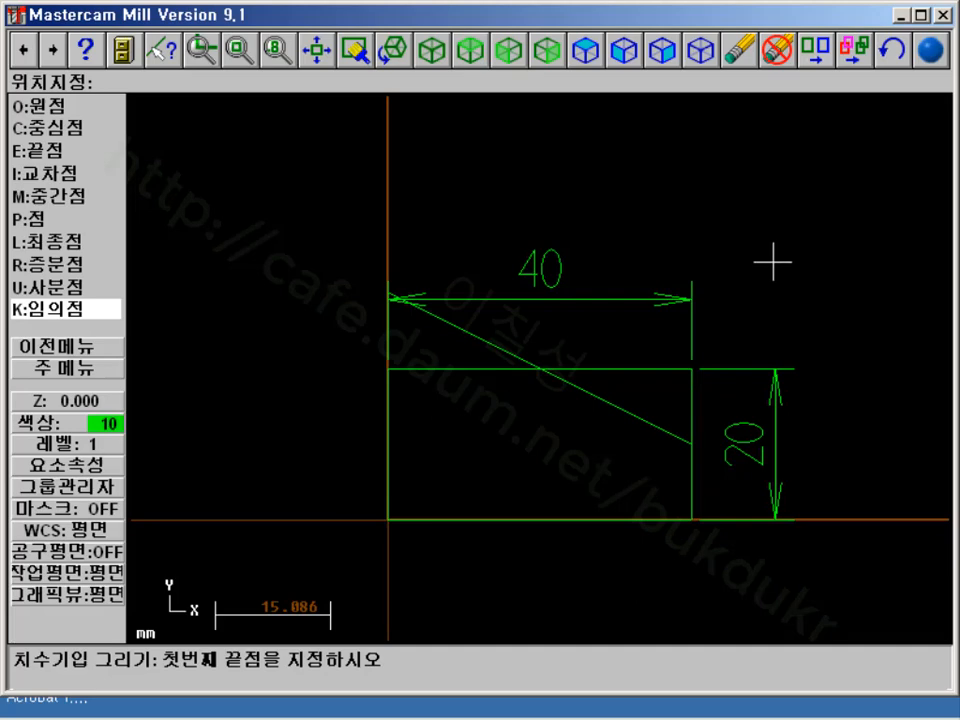
# Delete the sloped line crossing the rectangle and undo that deletion
pyautogui.click(80, 370)
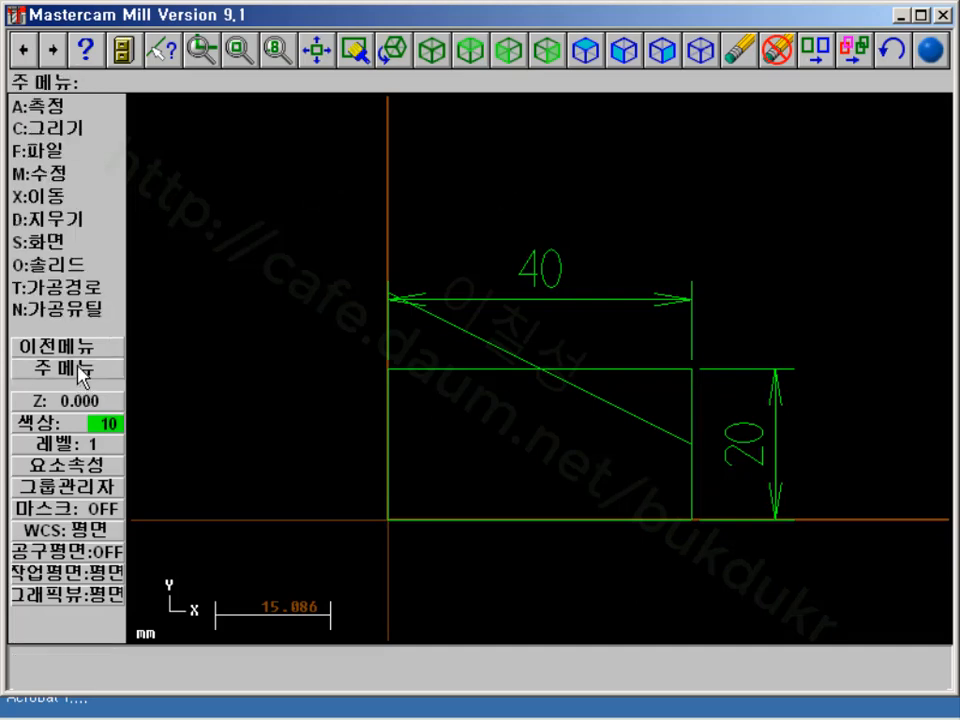
pyautogui.click(738, 48)
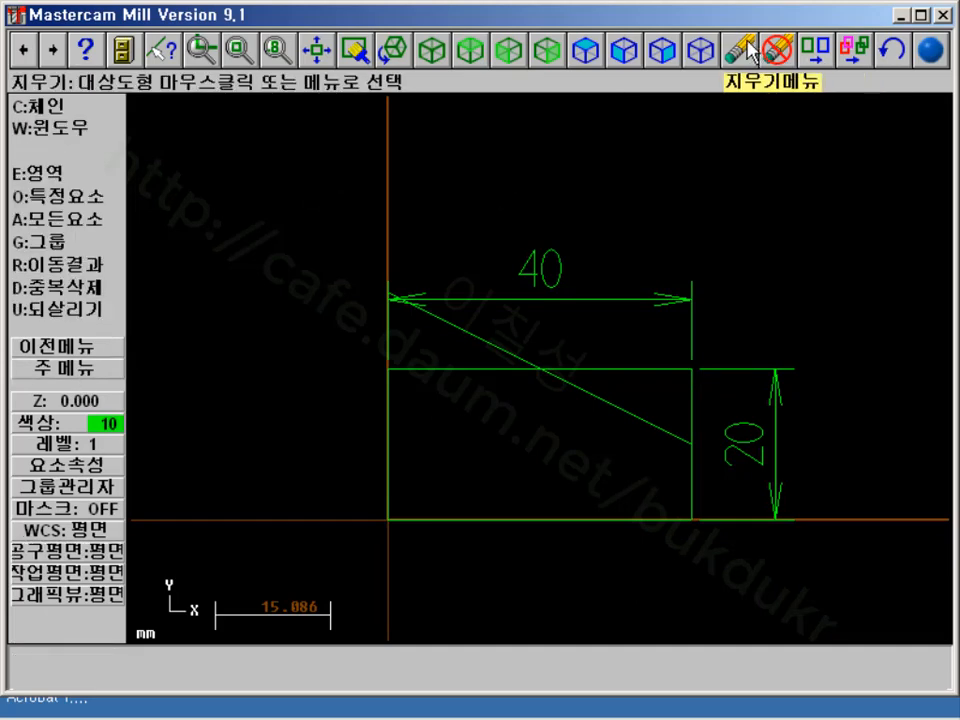
pyautogui.click(465, 336)
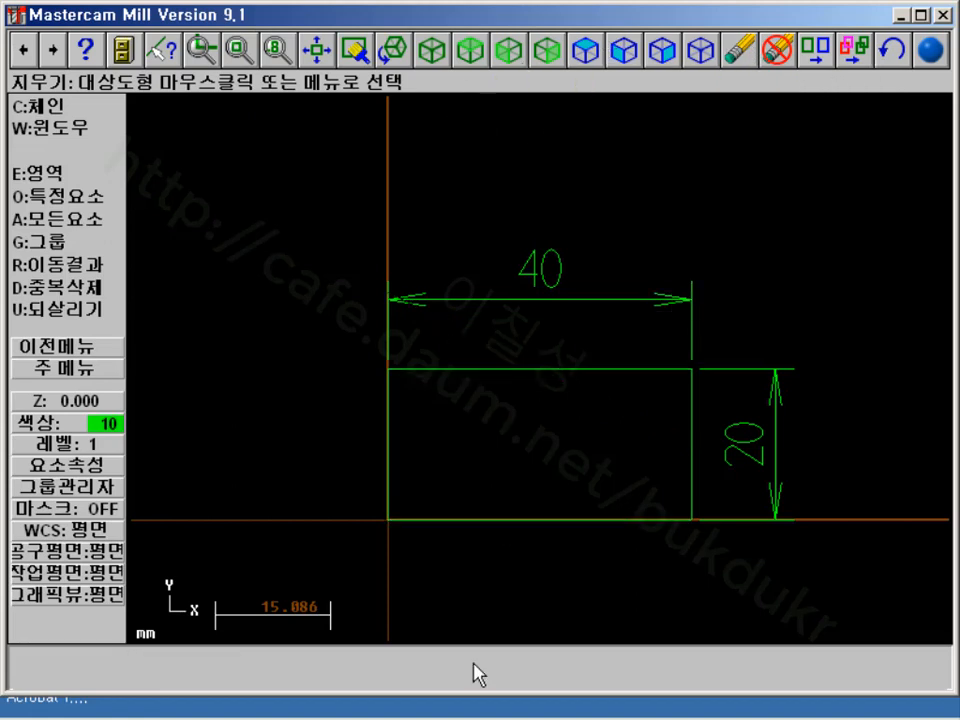
pyautogui.click(891, 46)
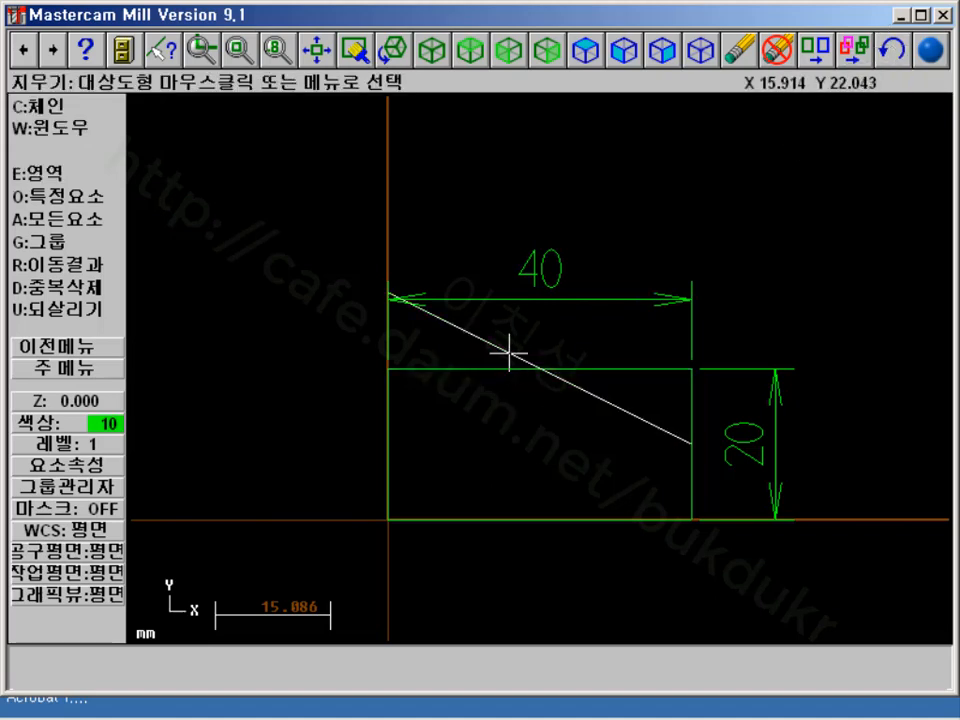
# Draw two freehand two-point lines: a gently rising one above and left of the rectangle, and a near-vertical one to its left
pyautogui.click(108, 370)
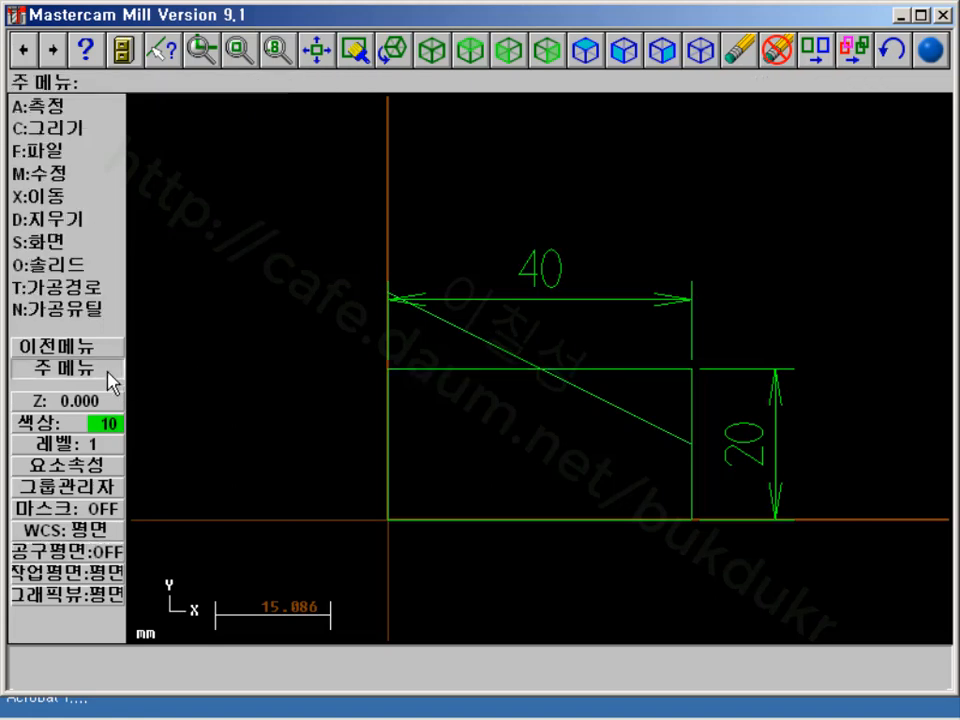
pyautogui.click(48, 133)
pyautogui.click(57, 128)
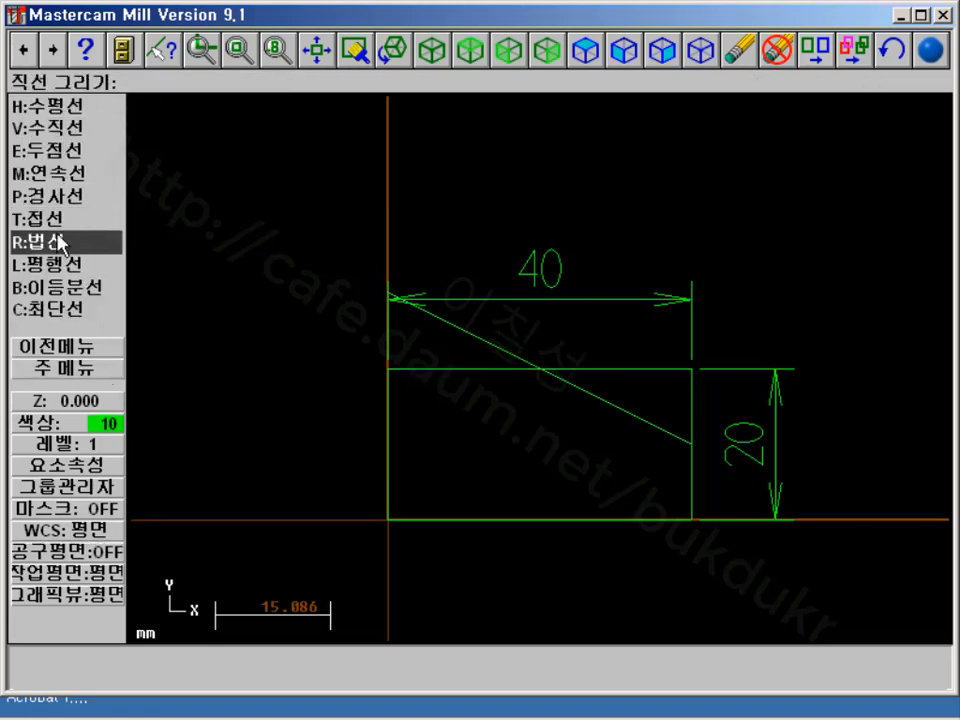
pyautogui.click(66, 160)
pyautogui.click(234, 217)
pyautogui.click(421, 170)
pyautogui.click(259, 300)
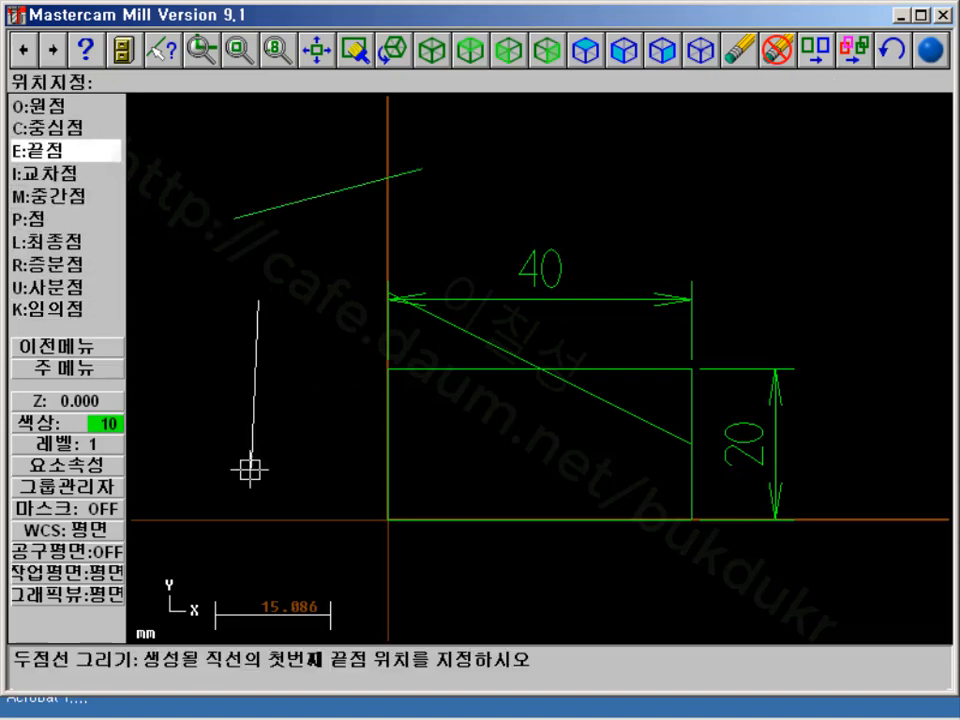
pyautogui.click(250, 468)
# Draw two more freehand two-point lines, one above right and one right of the rectangle, and try undoing the last one
pyautogui.click(600, 143)
pyautogui.click(836, 254)
pyautogui.click(912, 330)
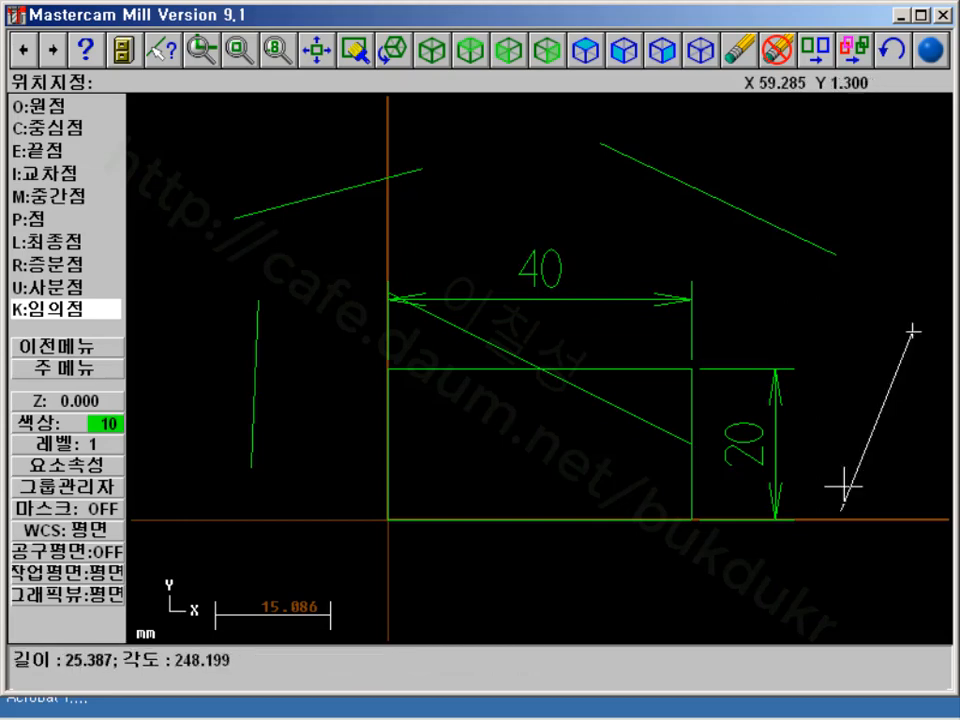
pyautogui.click(814, 583)
pyautogui.click(86, 371)
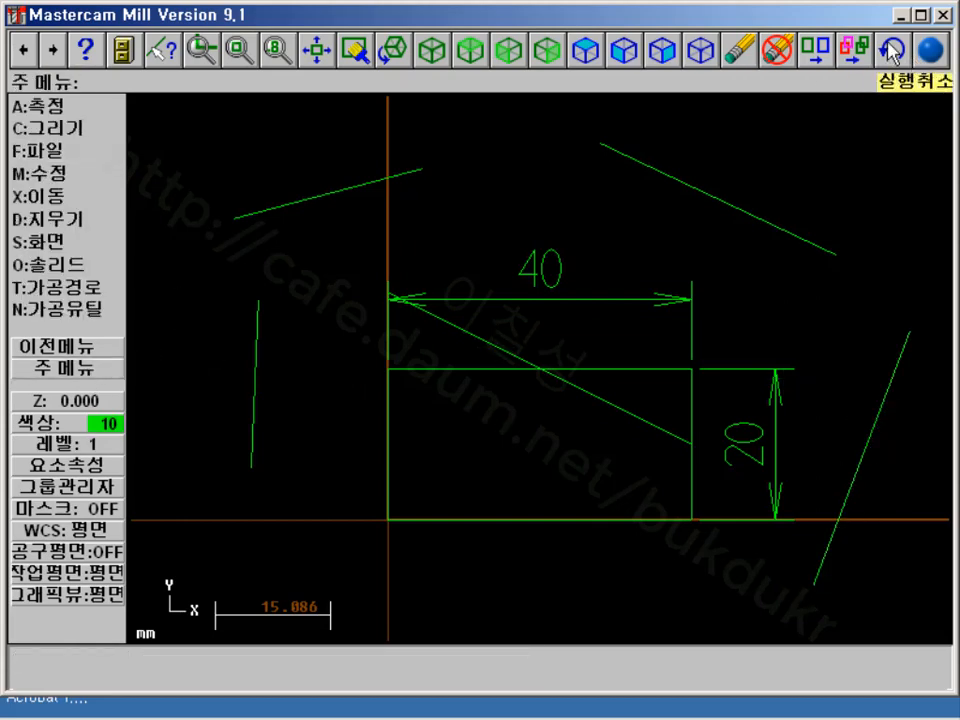
pyautogui.click(892, 50)
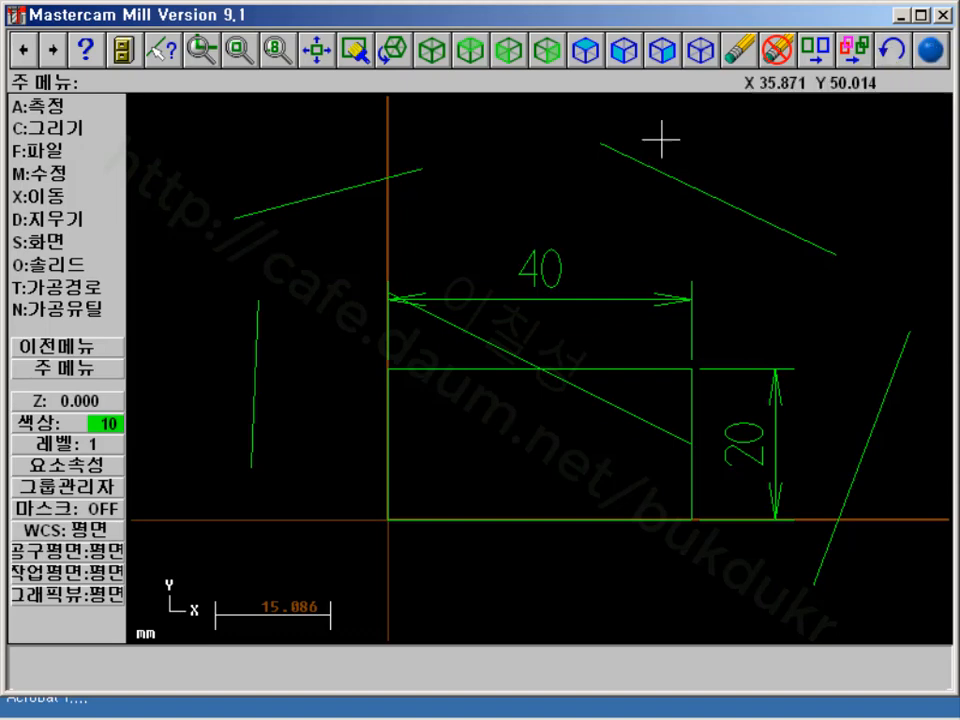
# Draw a freehand two-point line sloping down to the right across the upper-left line
pyautogui.press('c')
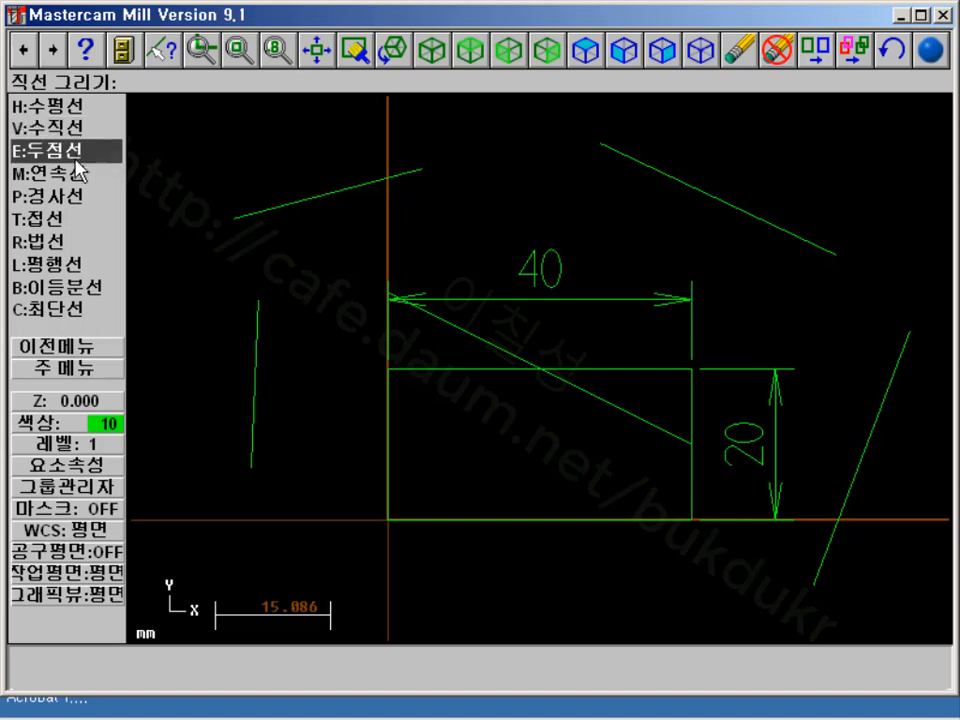
pyautogui.click(71, 150)
pyautogui.click(220, 132)
pyautogui.click(336, 273)
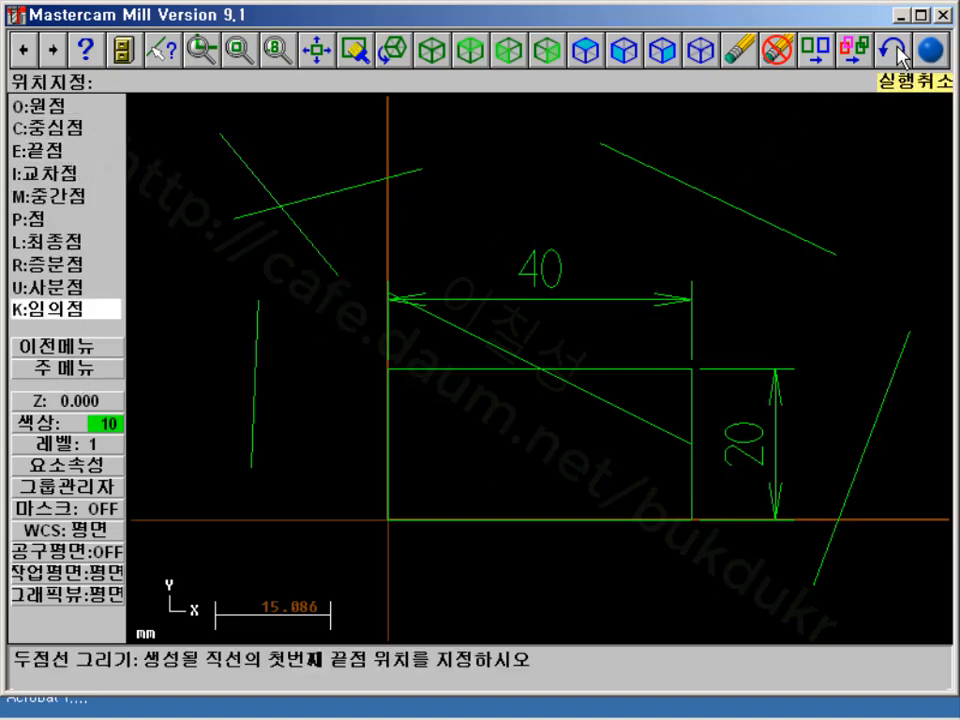
# Undo the last freehand line, the one sloping across the upper-left line, and leave the two-point line command
pyautogui.click(897, 46)
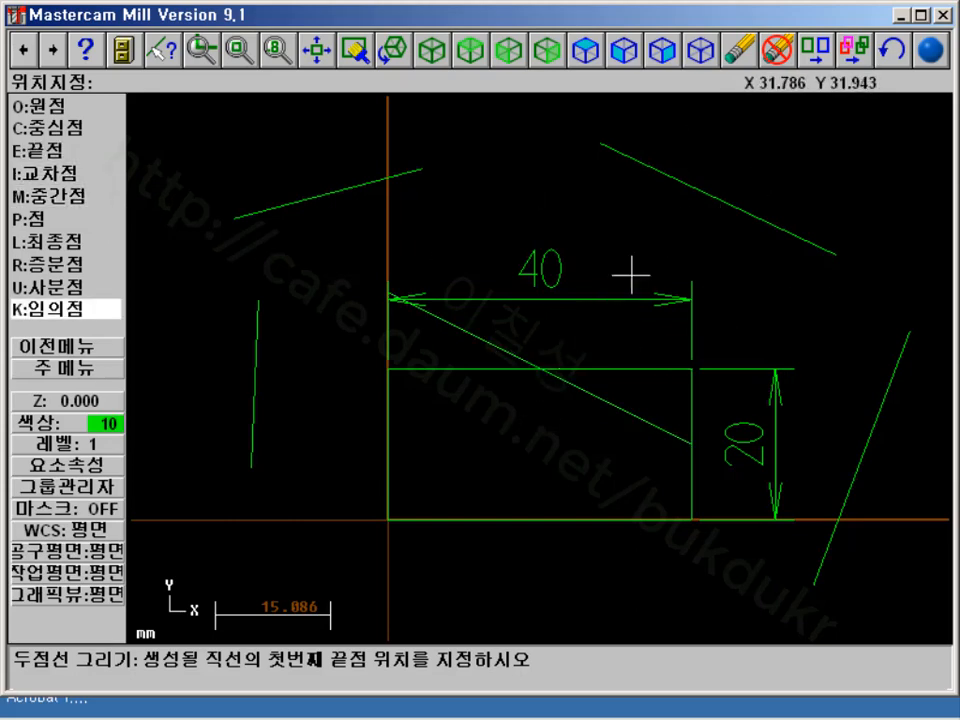
pyautogui.click(84, 373)
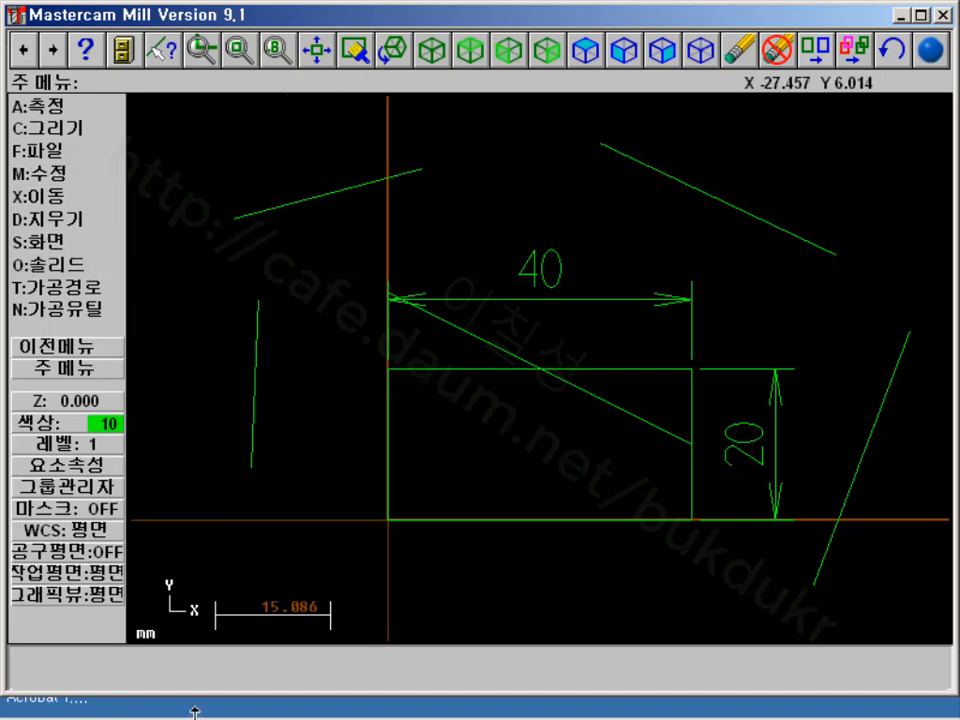
# Switch to Acrobat and read the textbook sections on two-point, continuous and angled lines, including their practice exercises
pyautogui.click(366, 701)
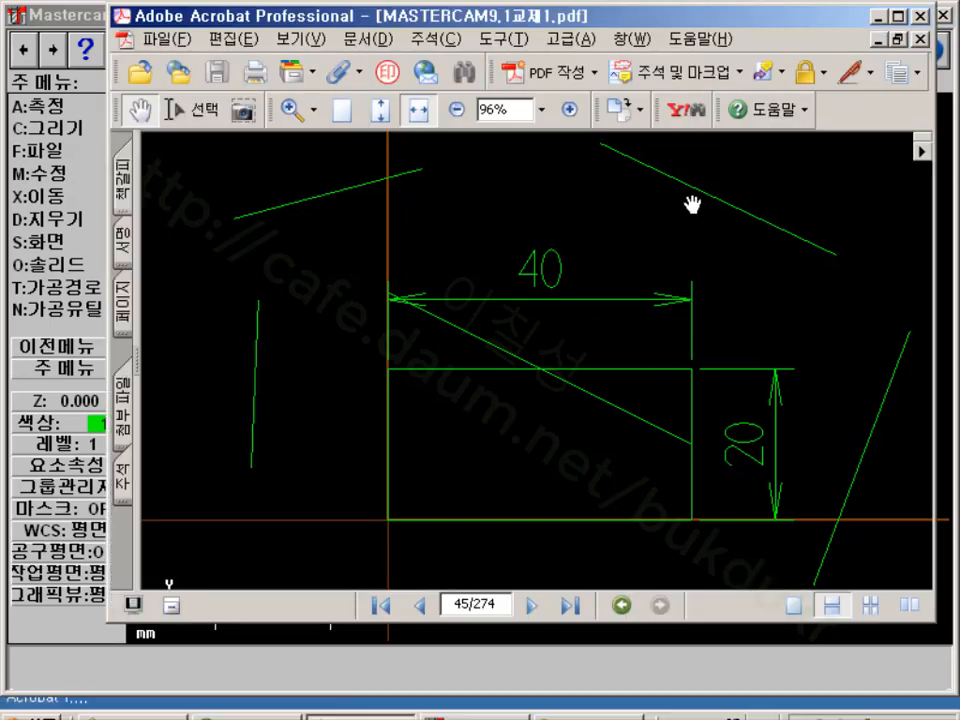
pyautogui.scroll(-6, 598, 342)
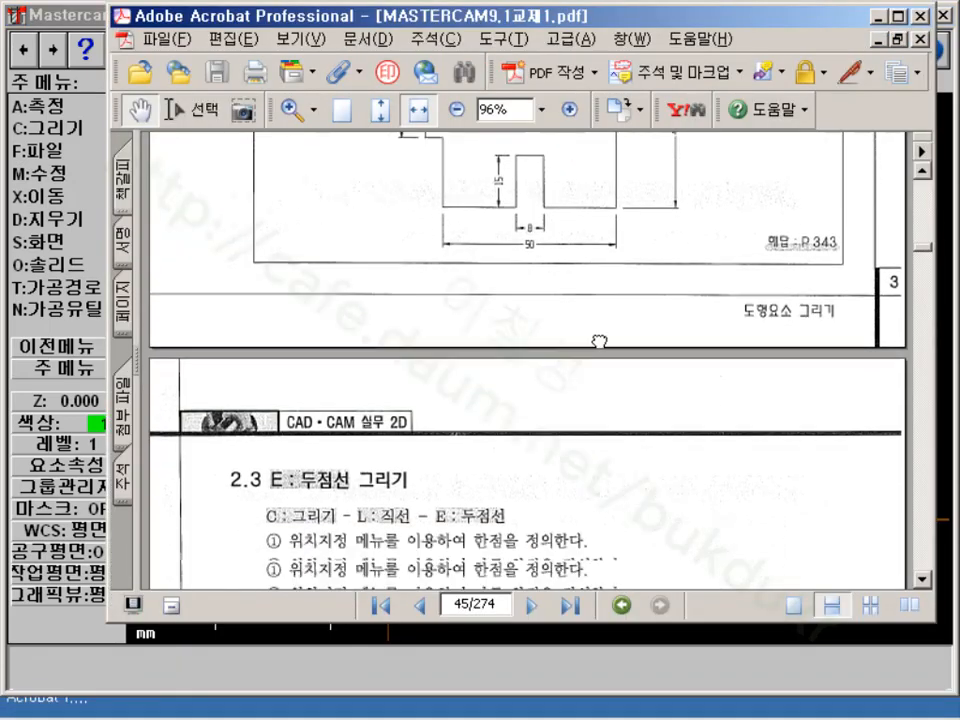
pyautogui.scroll(-5, 598, 342)
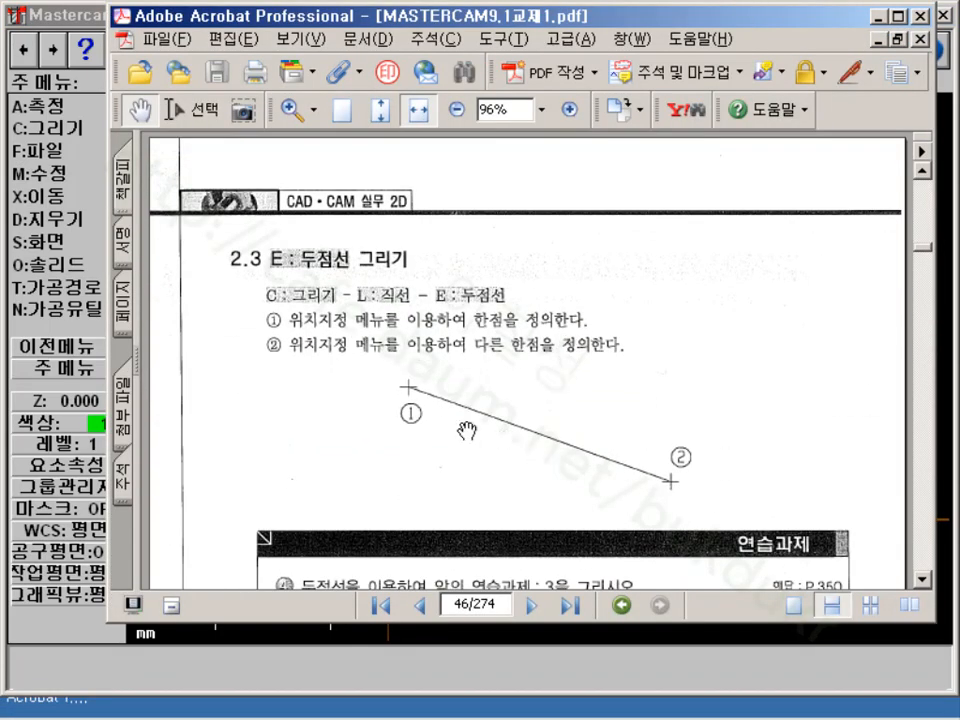
pyautogui.moveTo(466, 431); pyautogui.dragTo(509, 176)
pyautogui.scroll(-7, 570, 435)
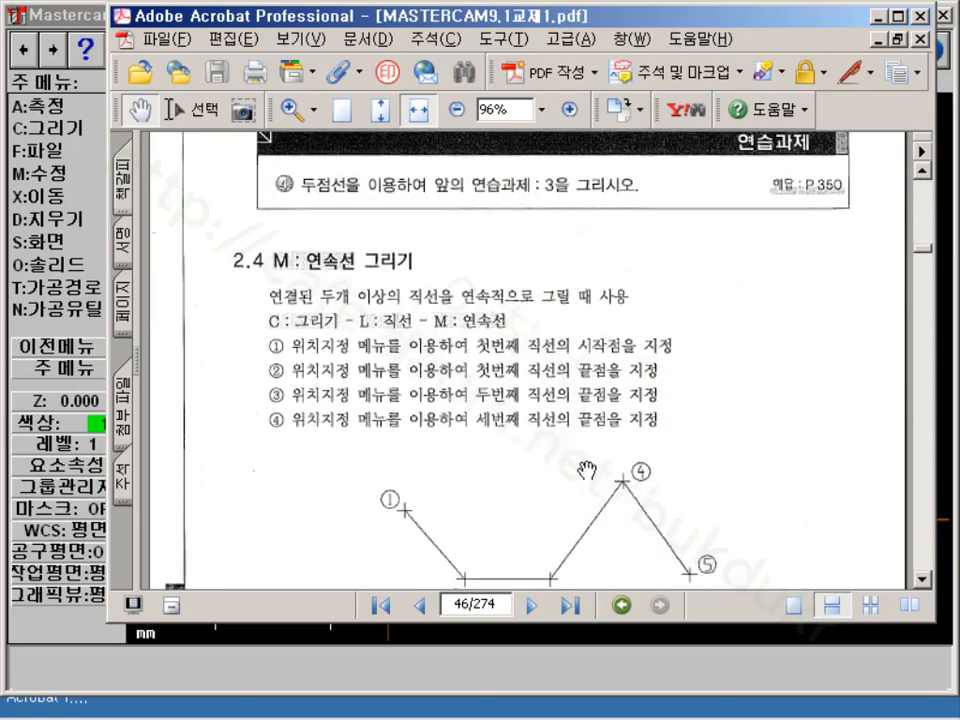
pyautogui.scroll(-10, 455, 375)
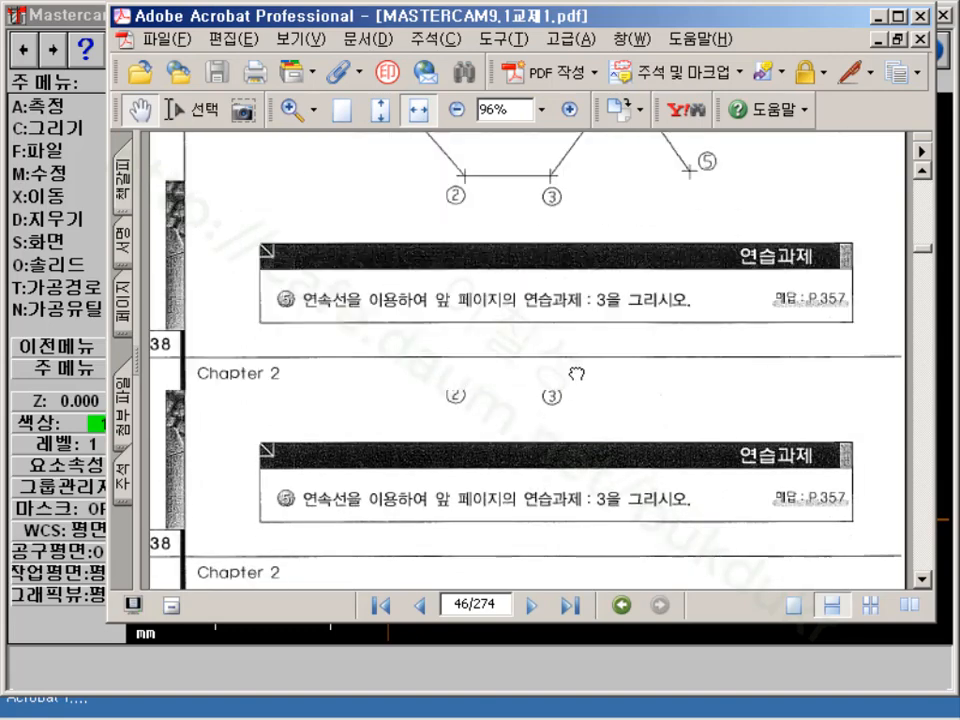
pyautogui.scroll(-4, 615, 497)
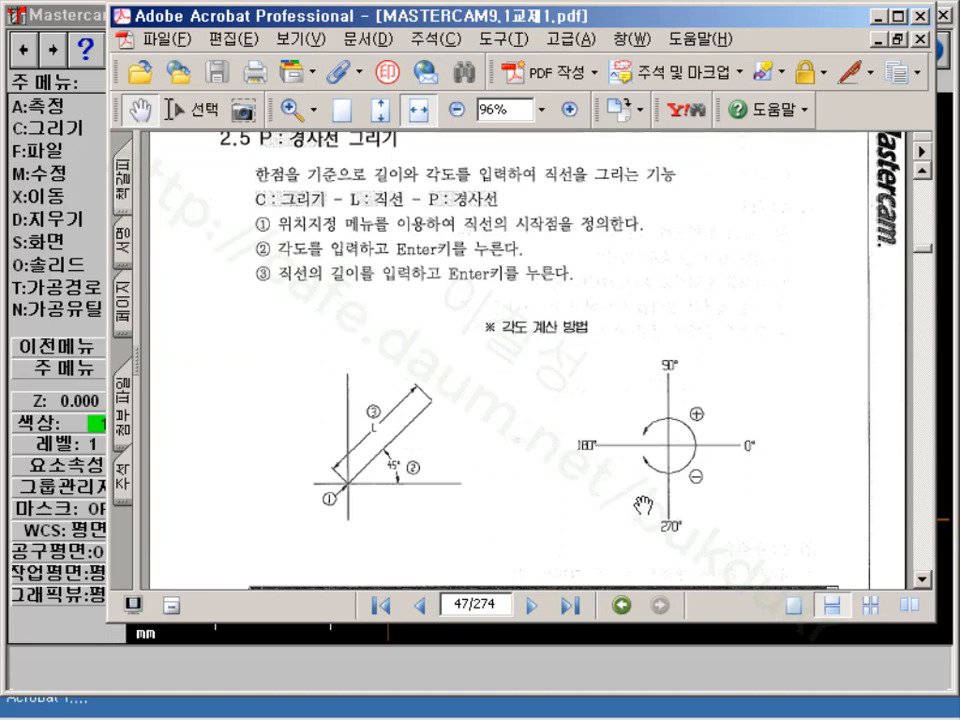
pyautogui.scroll(-2, 642, 500)
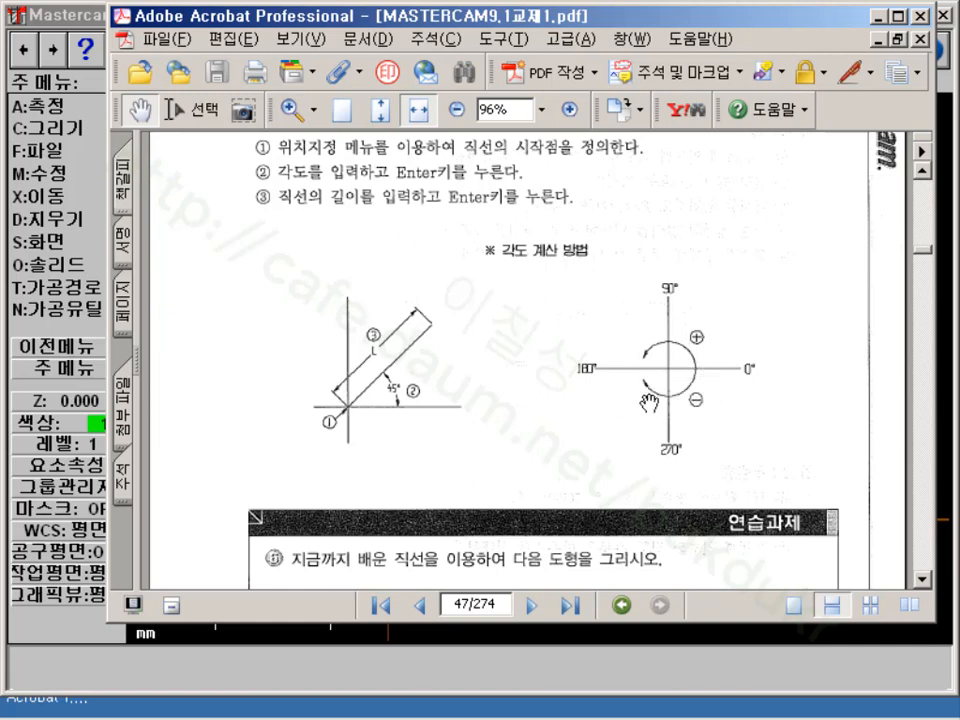
pyautogui.scroll(-8, 549, 350)
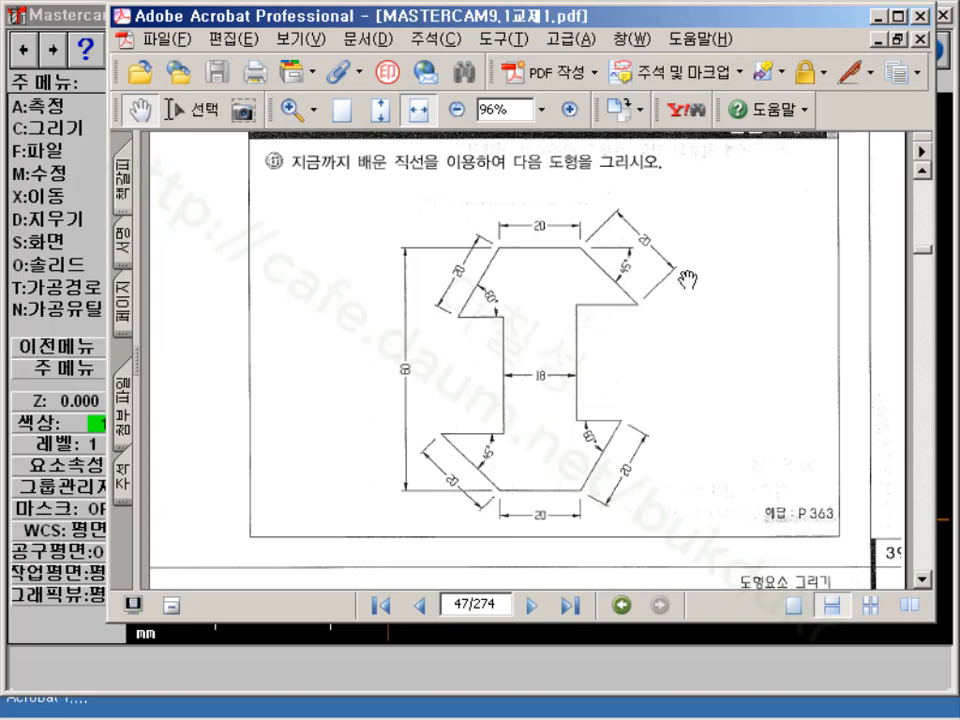
# Read textbook section 2.6 on tangent lines, covering the angle method and the two-arc method
pyautogui.scroll(-5, 640, 330)
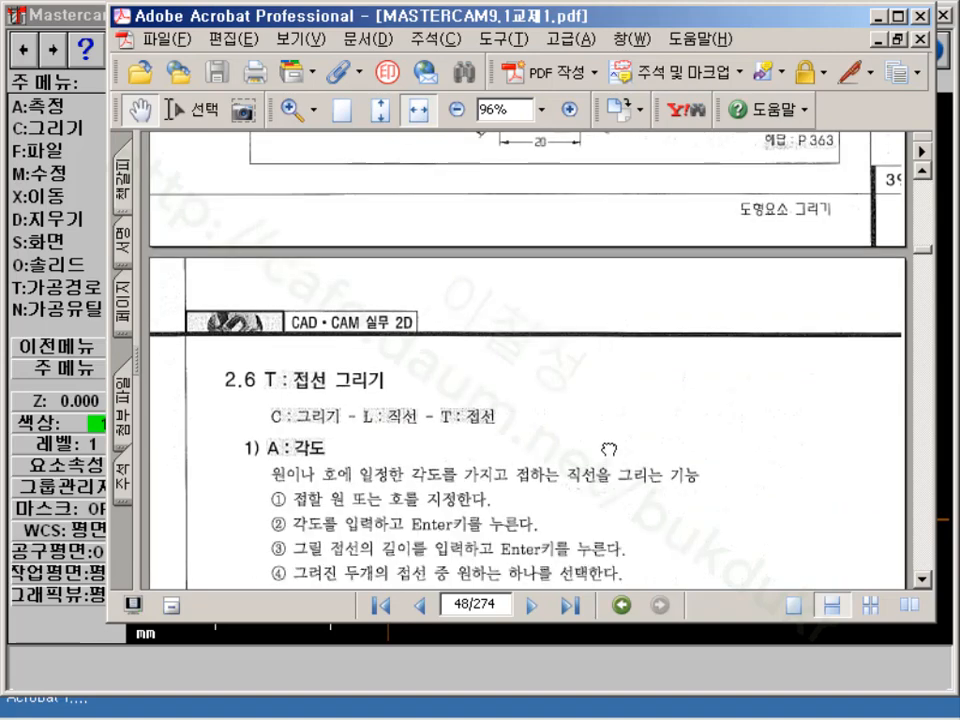
pyautogui.moveTo(606, 439); pyautogui.dragTo(611, 326)
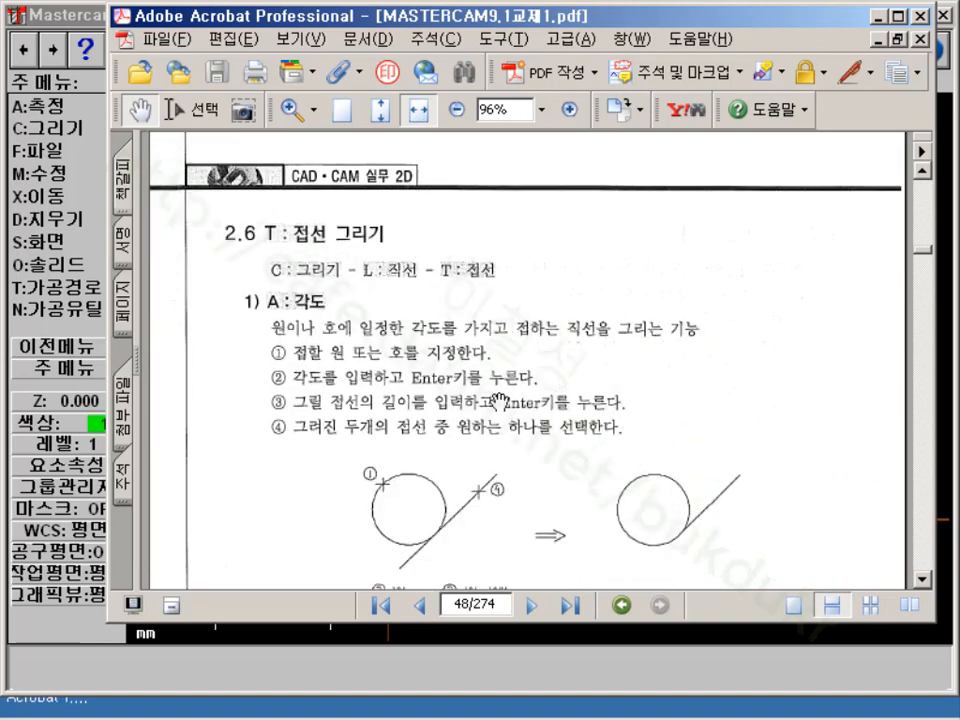
pyautogui.moveTo(532, 480); pyautogui.dragTo(523, 371)
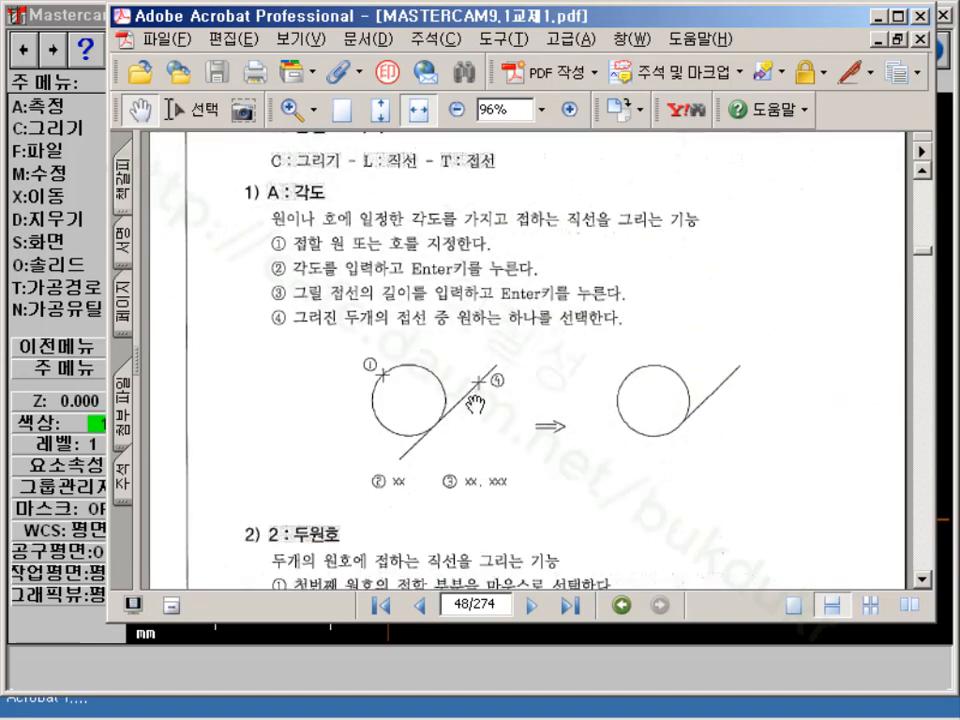
pyautogui.moveTo(473, 438); pyautogui.dragTo(478, 229)
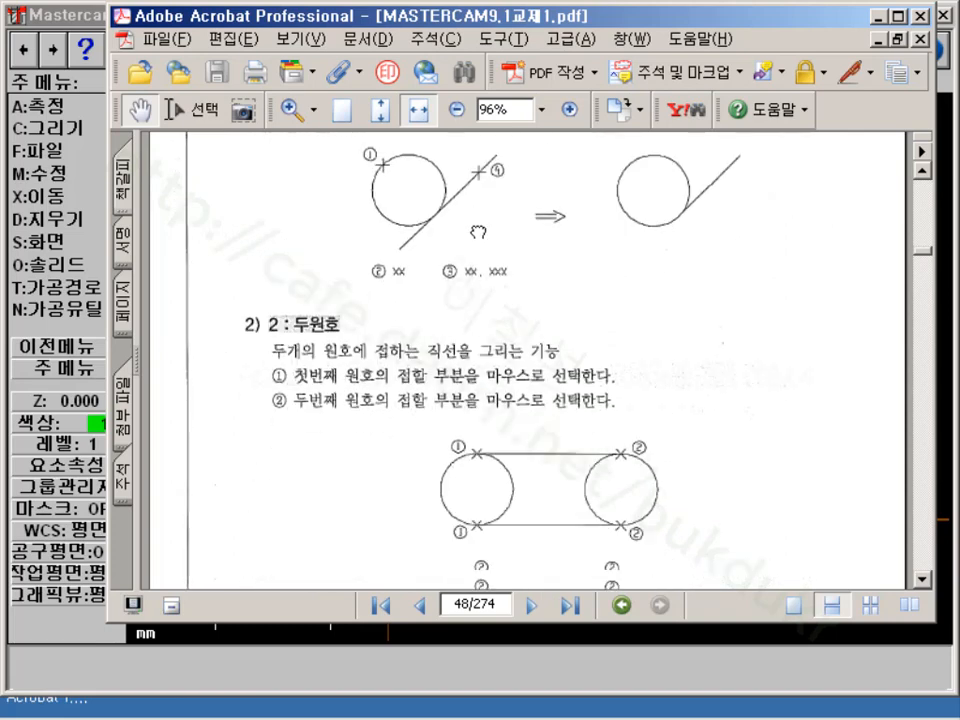
pyautogui.moveTo(566, 491); pyautogui.dragTo(556, 392)
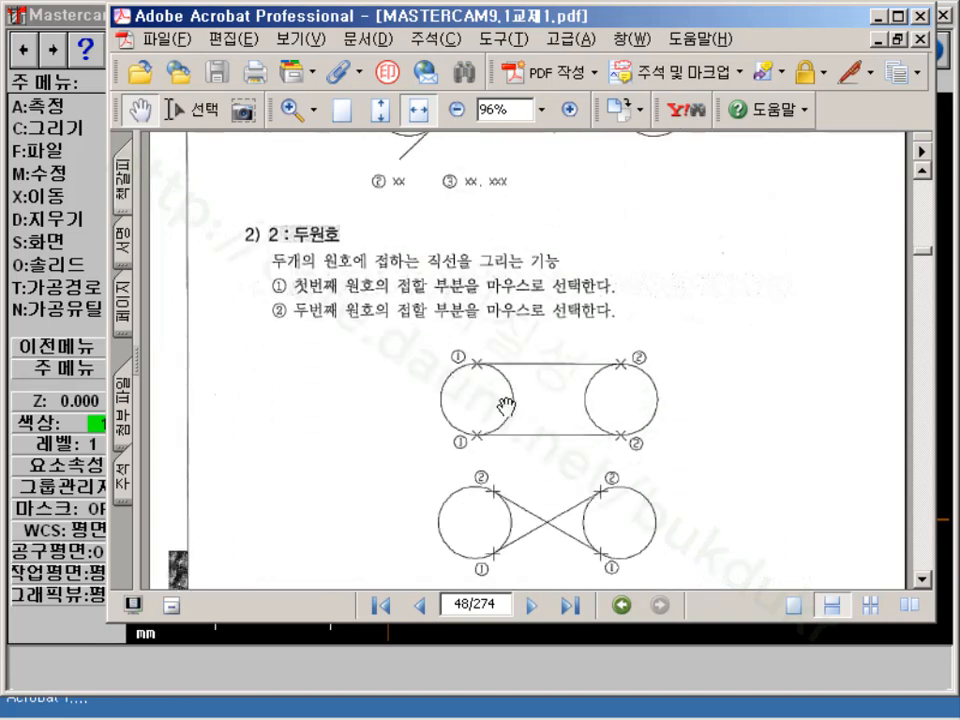
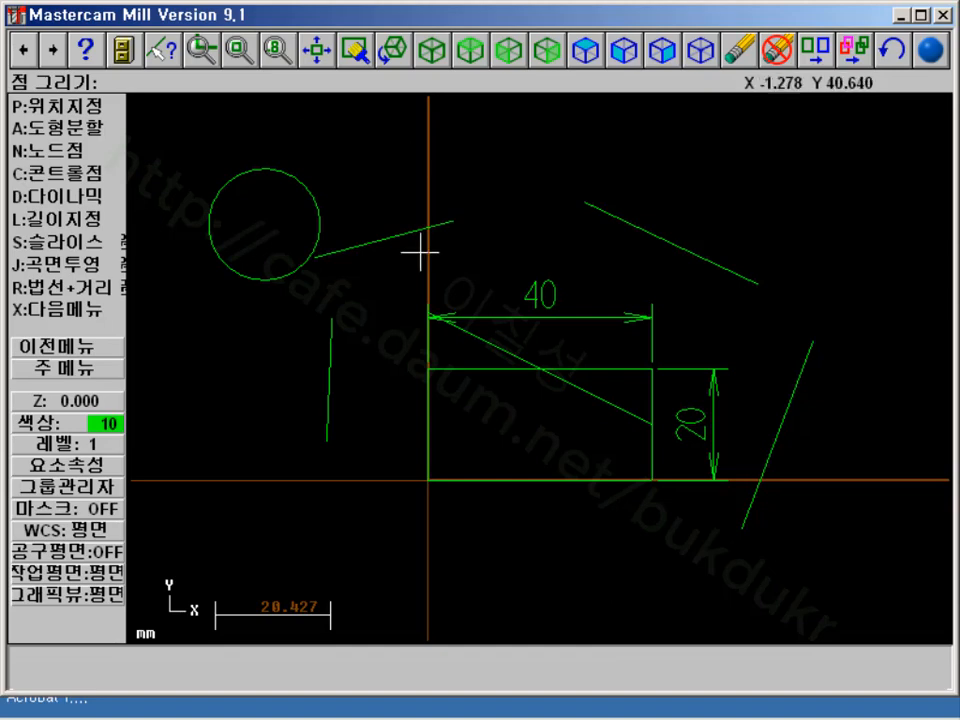
# Place a freehand point to the right of the circle, above the gently rising line, and end the point command
pyautogui.click(72, 106)
pyautogui.click(393, 166)
pyautogui.click(97, 369)
# Draw a line perpendicular to the near-vertical line and tangent to the circle, accepting the 12.77 mm length and keeping the lower solution
pyautogui.click(75, 128)
pyautogui.click(66, 130)
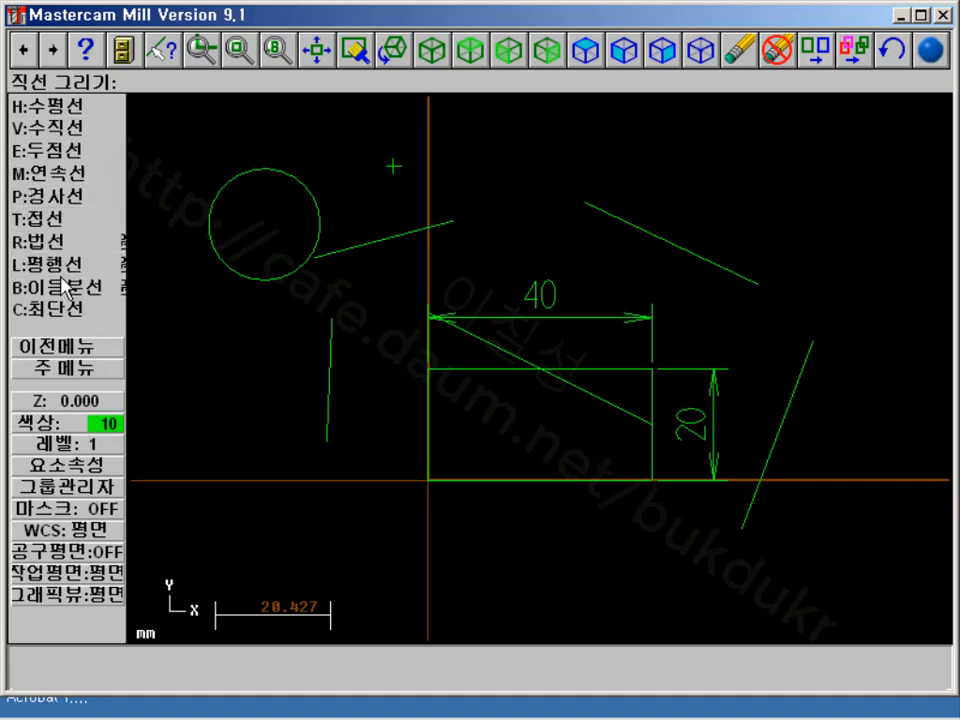
pyautogui.click(52, 242)
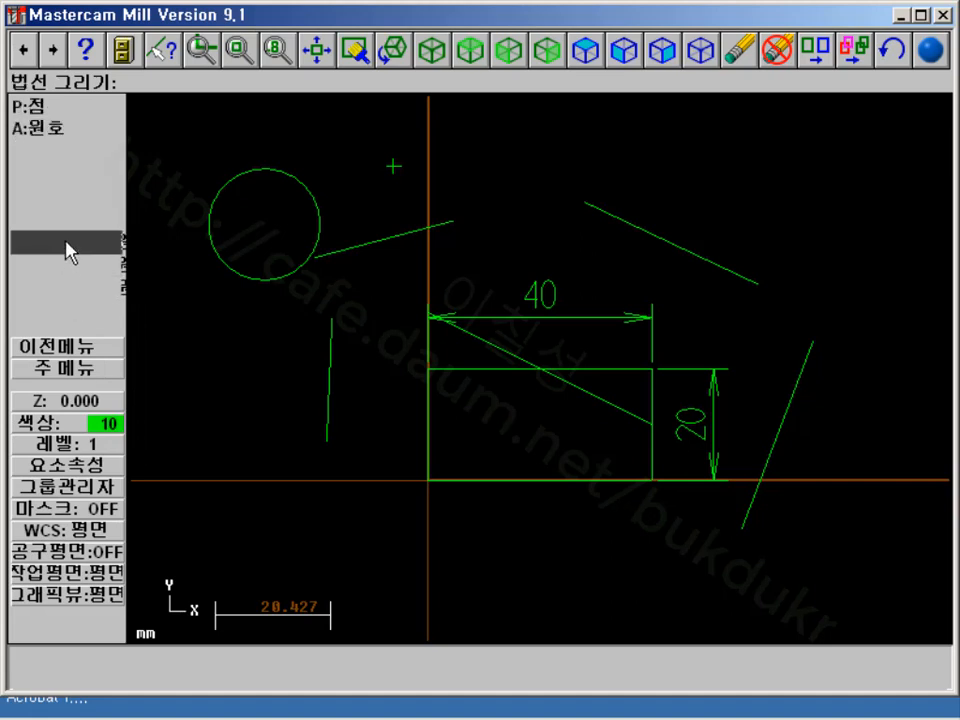
pyautogui.click(45, 133)
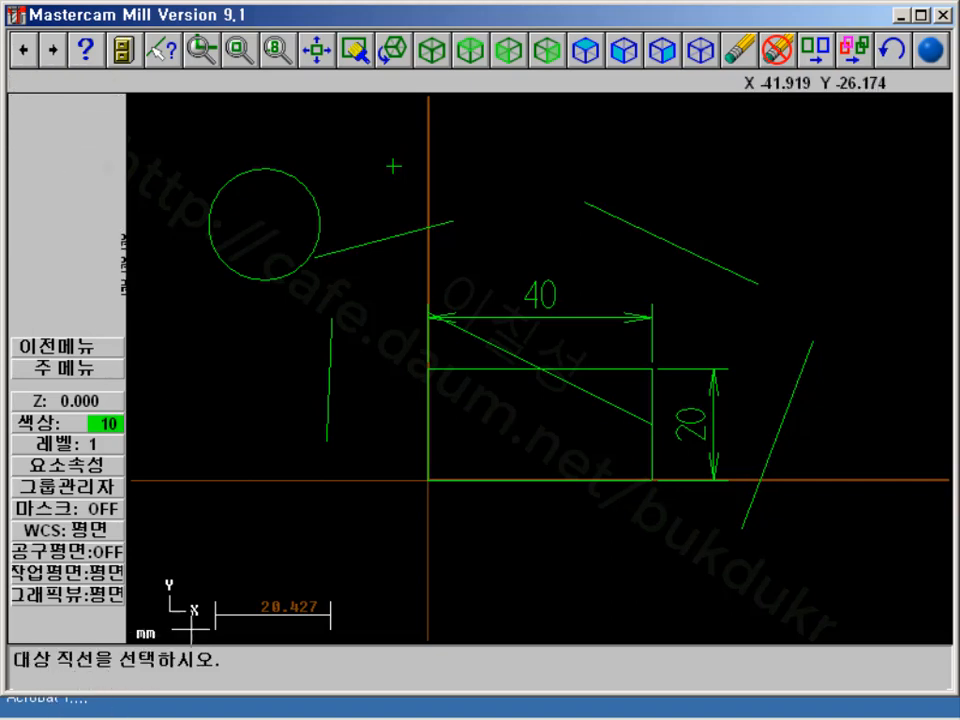
pyautogui.click(418, 228)
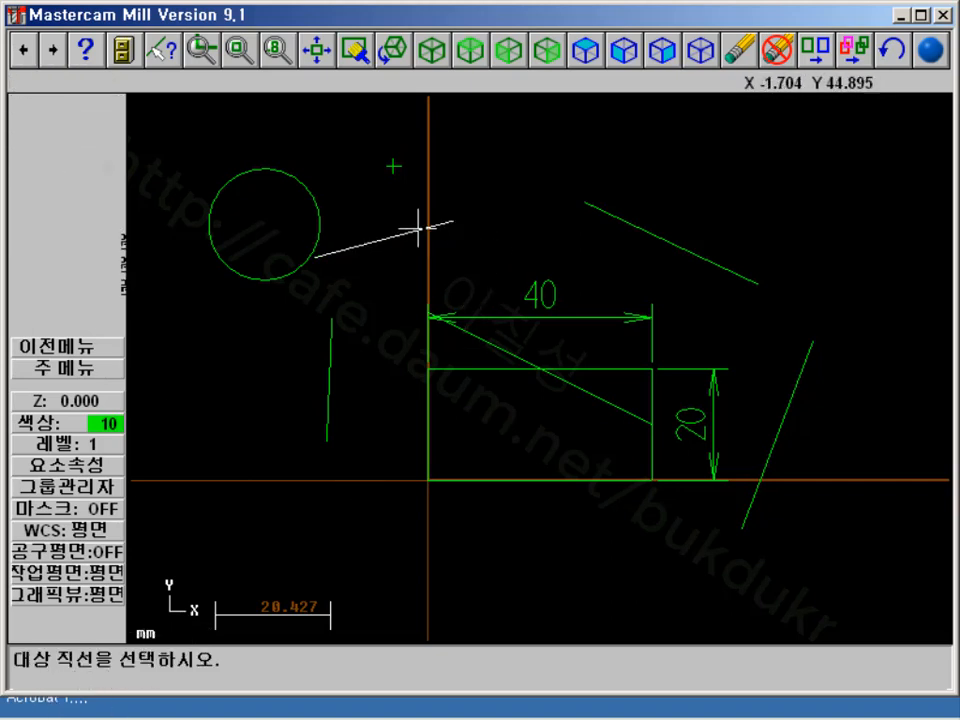
pyautogui.click(331, 355)
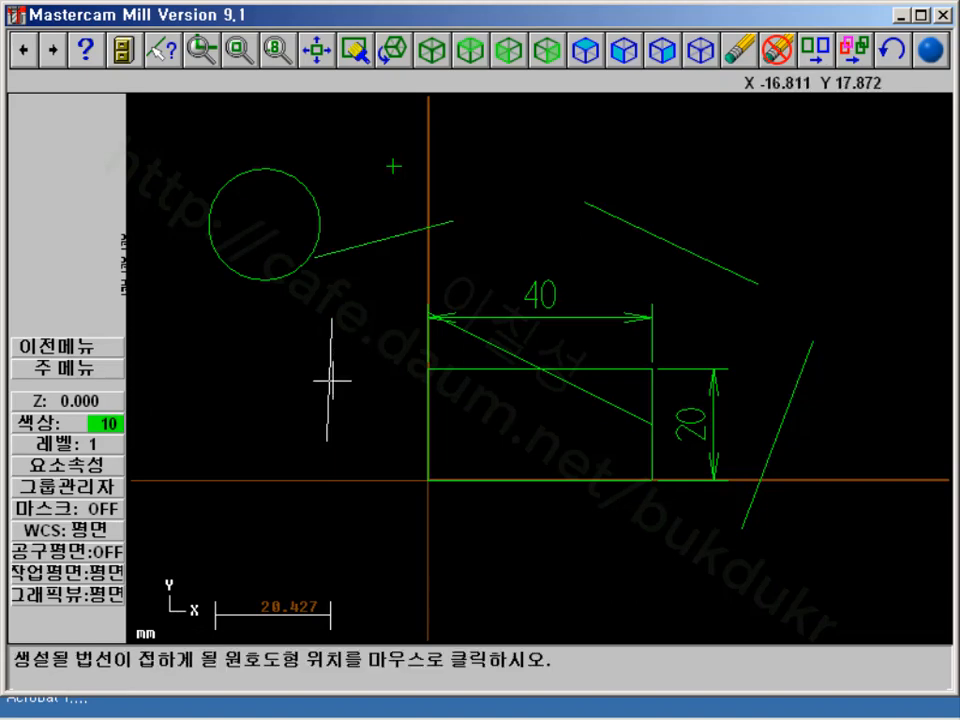
pyautogui.click(224, 277)
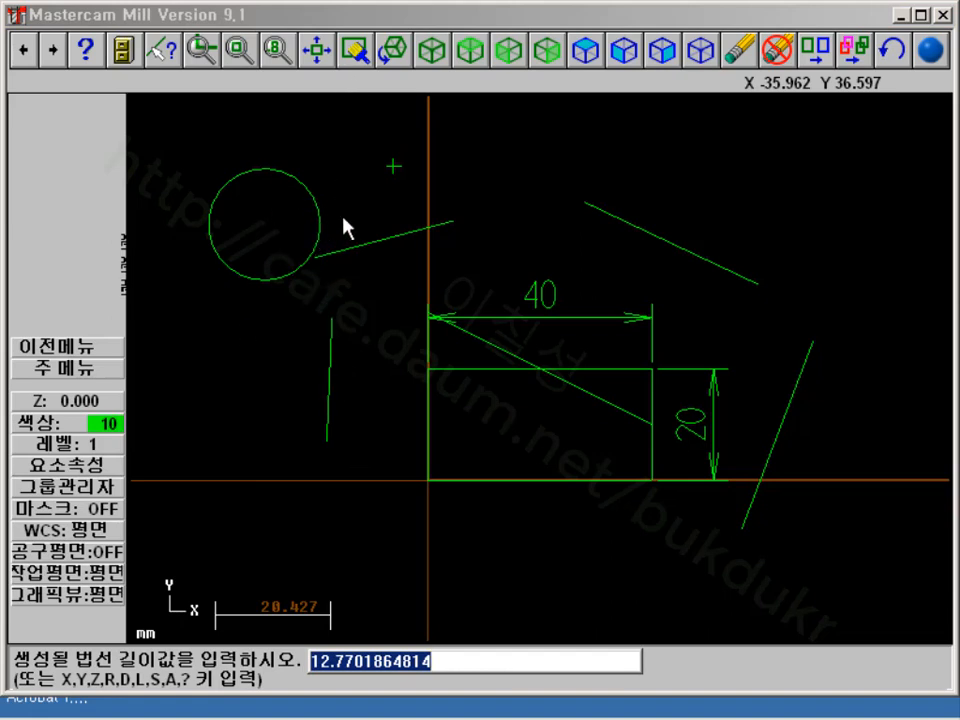
pyautogui.press('Return')
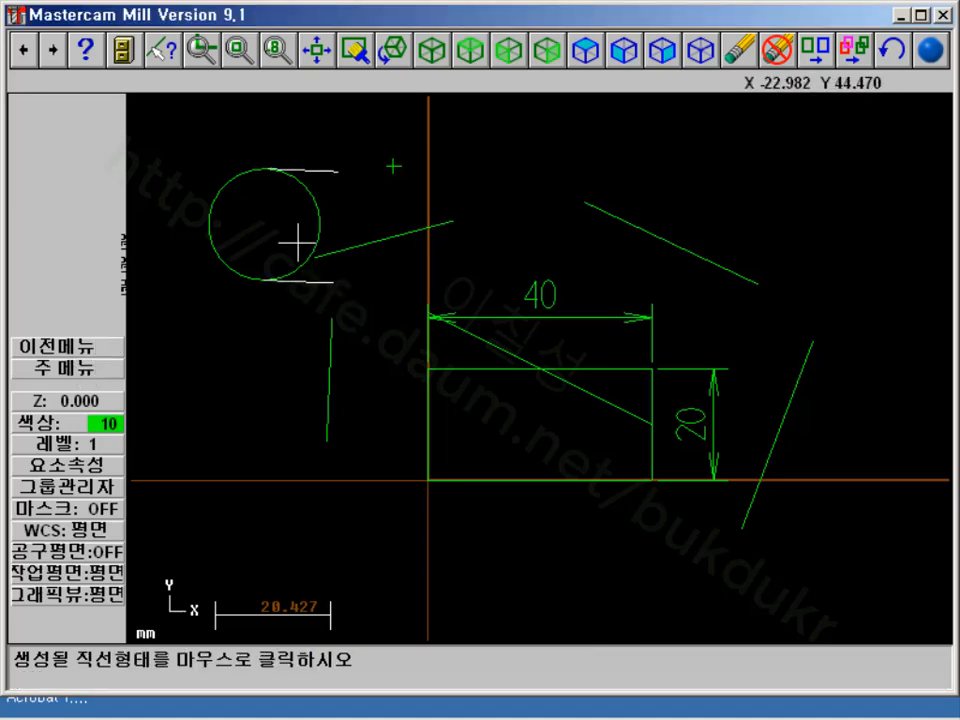
pyautogui.click(311, 288)
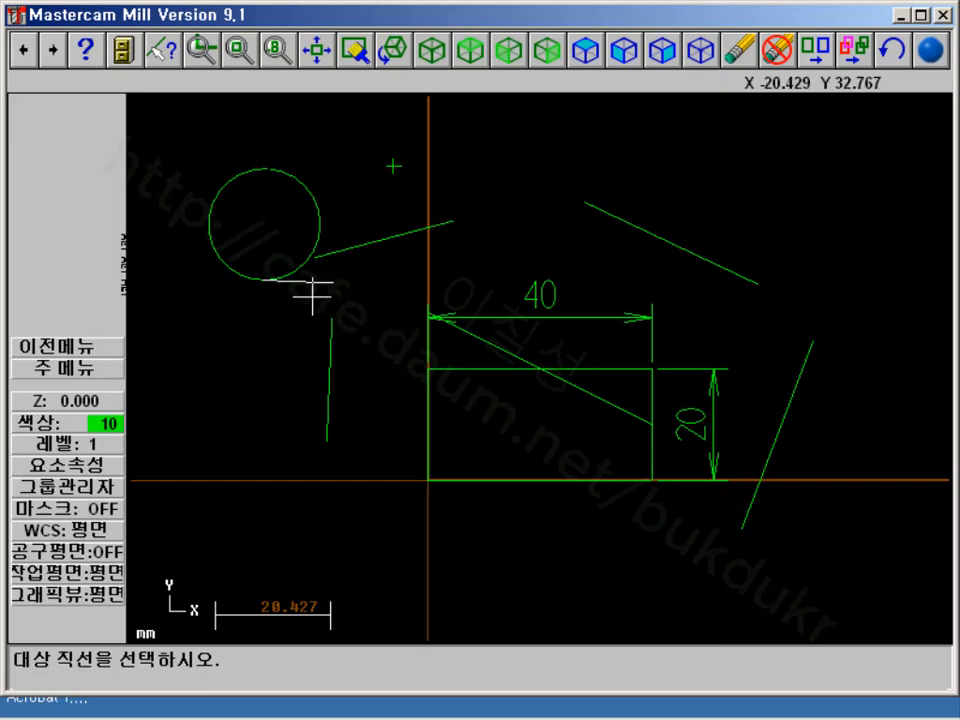
pyautogui.scroll(3, 309, 292)
pyautogui.scroll(-4, 303, 295)
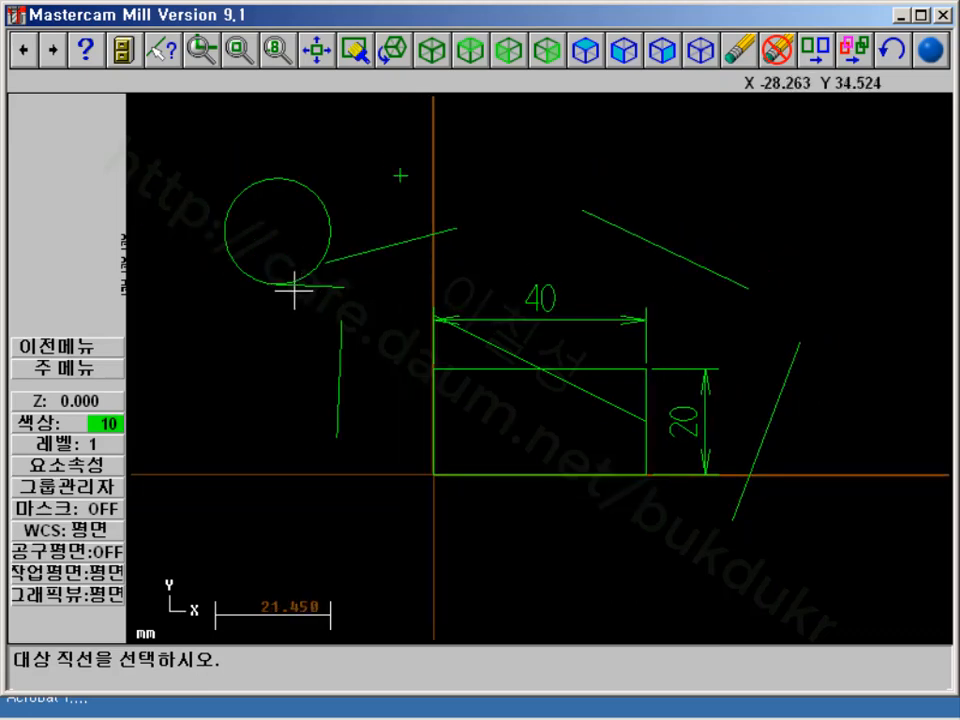
# Draw a line perpendicular to the circle that ends at the existing point, accepting the 15.264 mm length
pyautogui.click(106, 350)
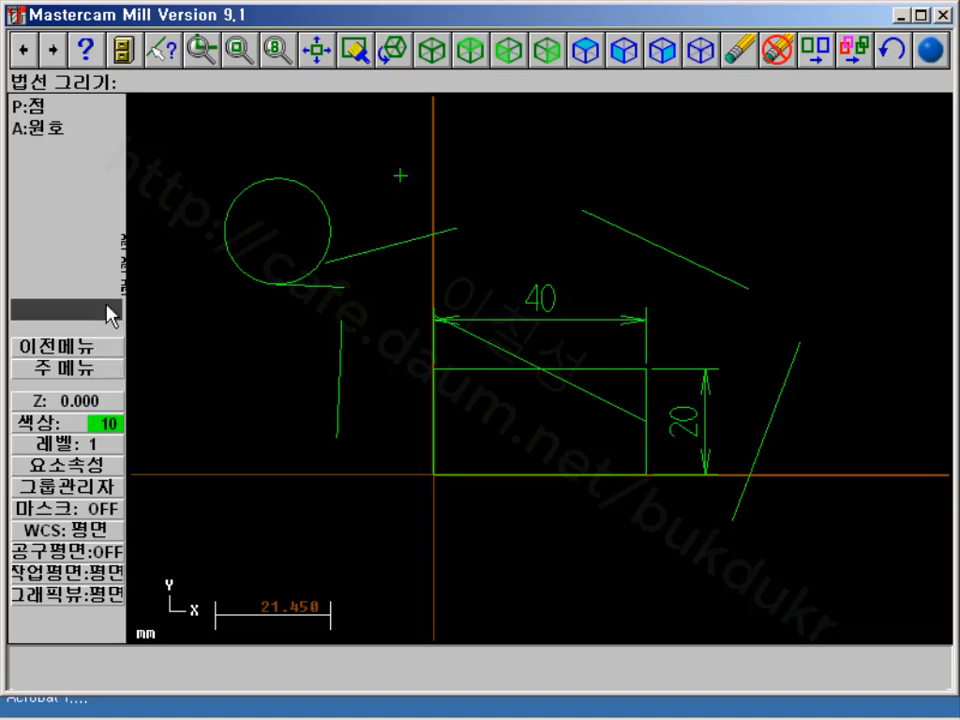
pyautogui.click(60, 110)
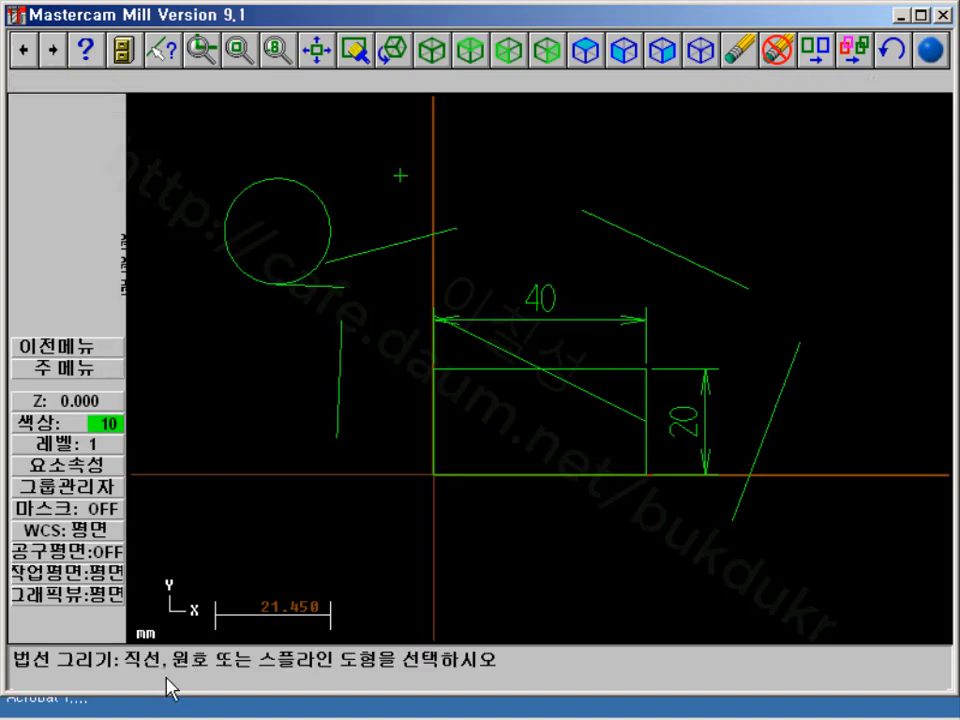
pyautogui.click(294, 189)
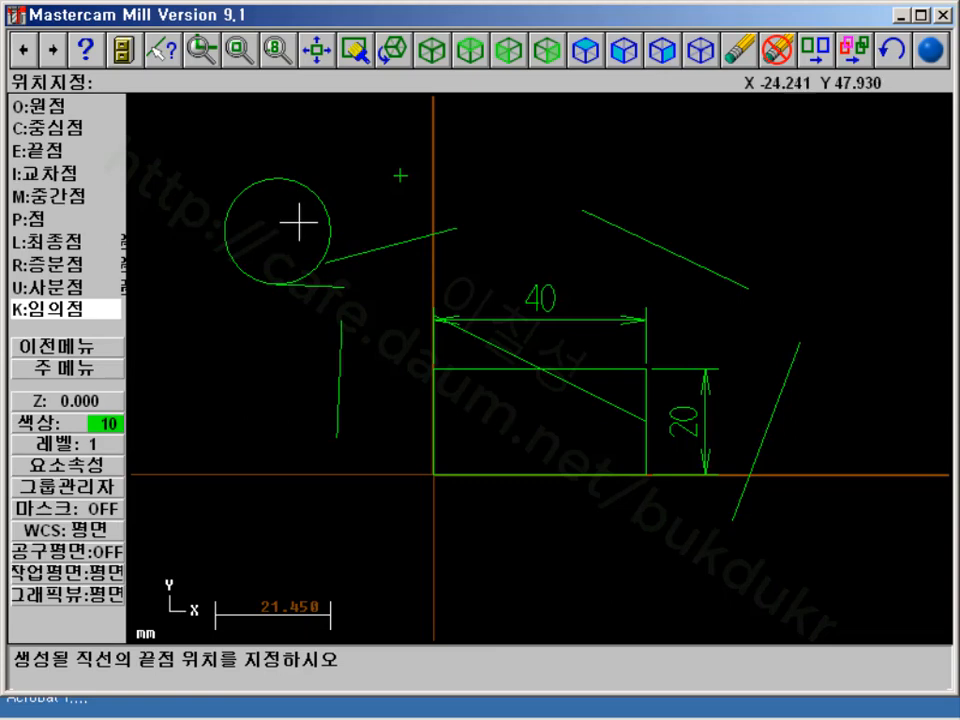
pyautogui.press('p')
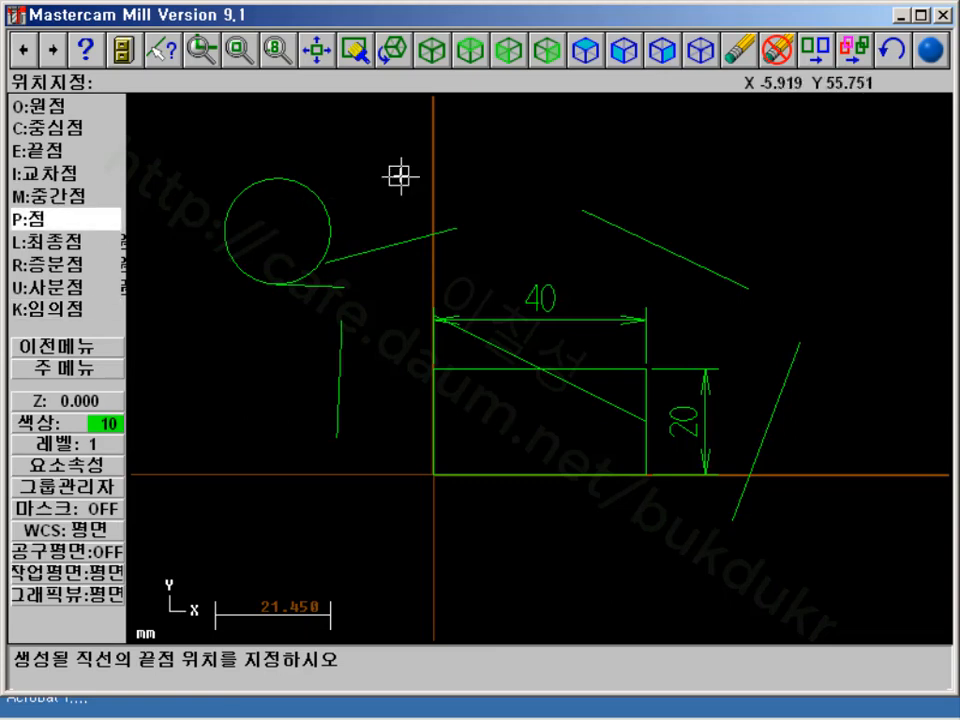
pyautogui.click(400, 177)
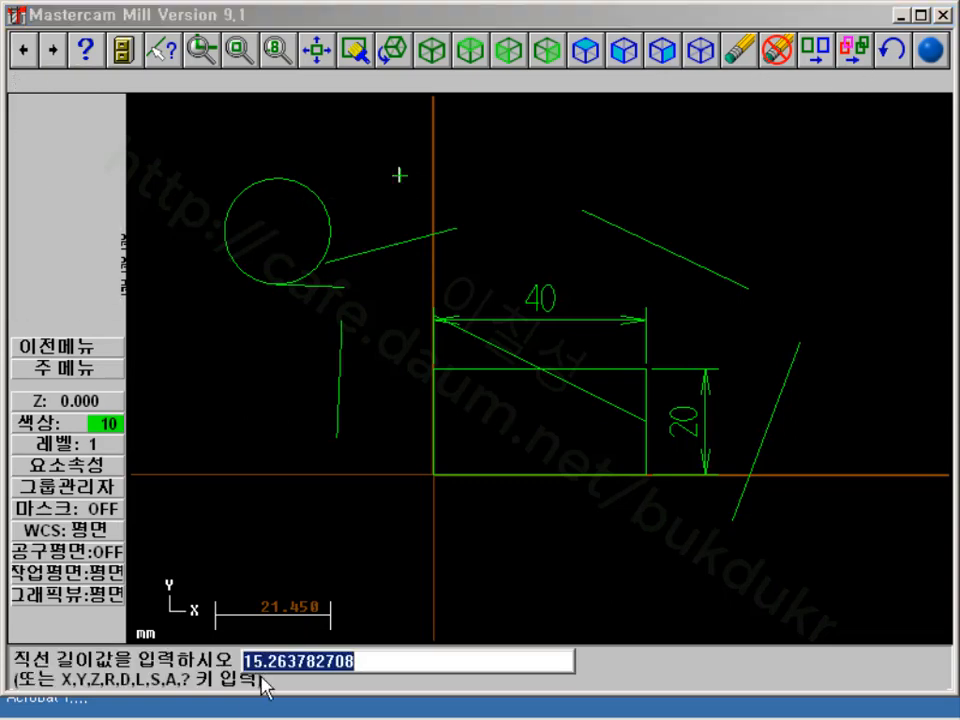
pyautogui.press('Return')
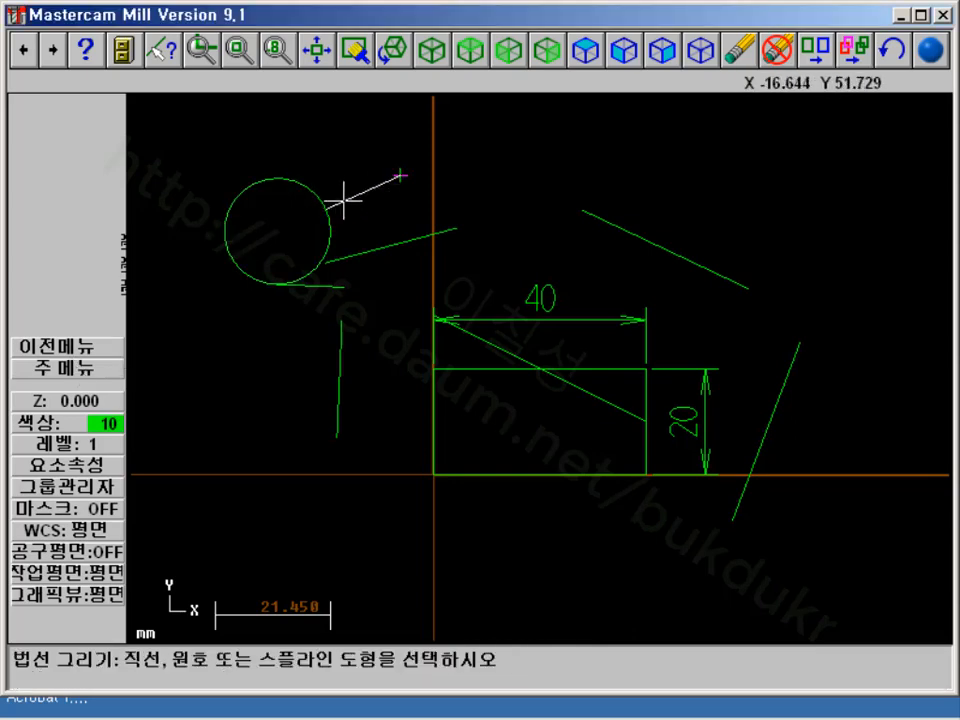
# Examine up close where the perpendicular line meets the circle
pyautogui.click(197, 50)
pyautogui.click(251, 127)
pyautogui.click(455, 232)
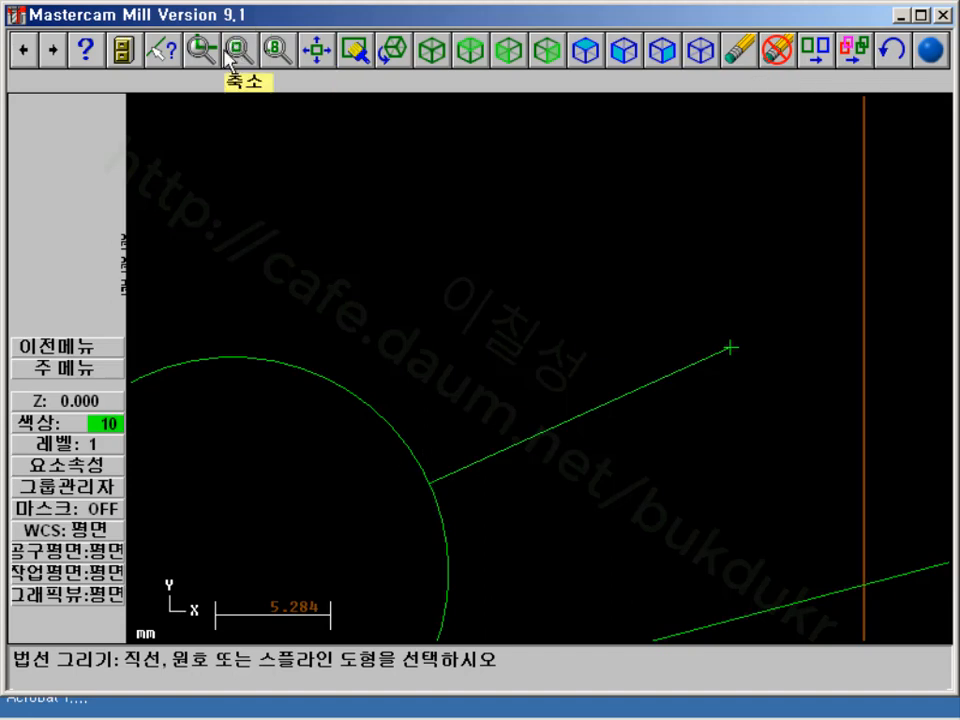
pyautogui.click(201, 50)
pyautogui.click(417, 466)
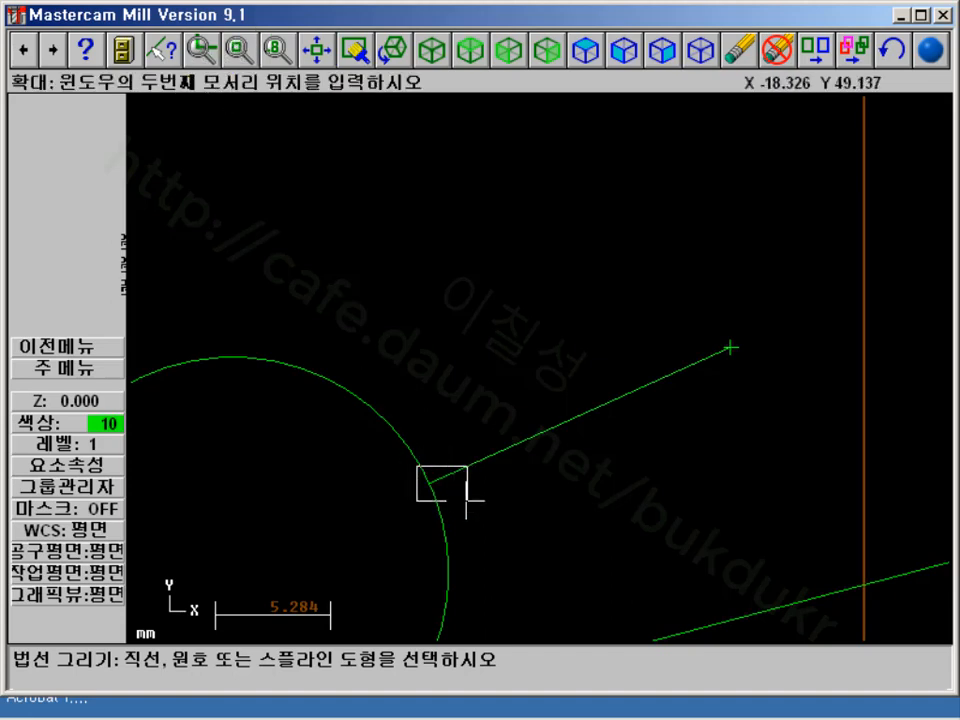
pyautogui.click(455, 498)
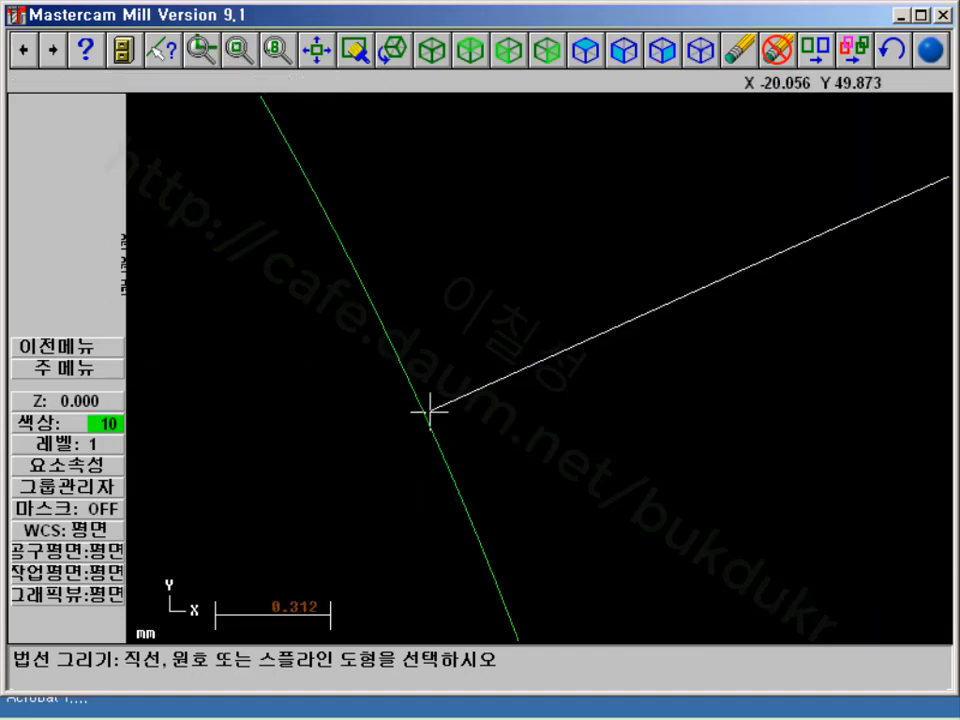
pyautogui.scroll(2, 293, 507)
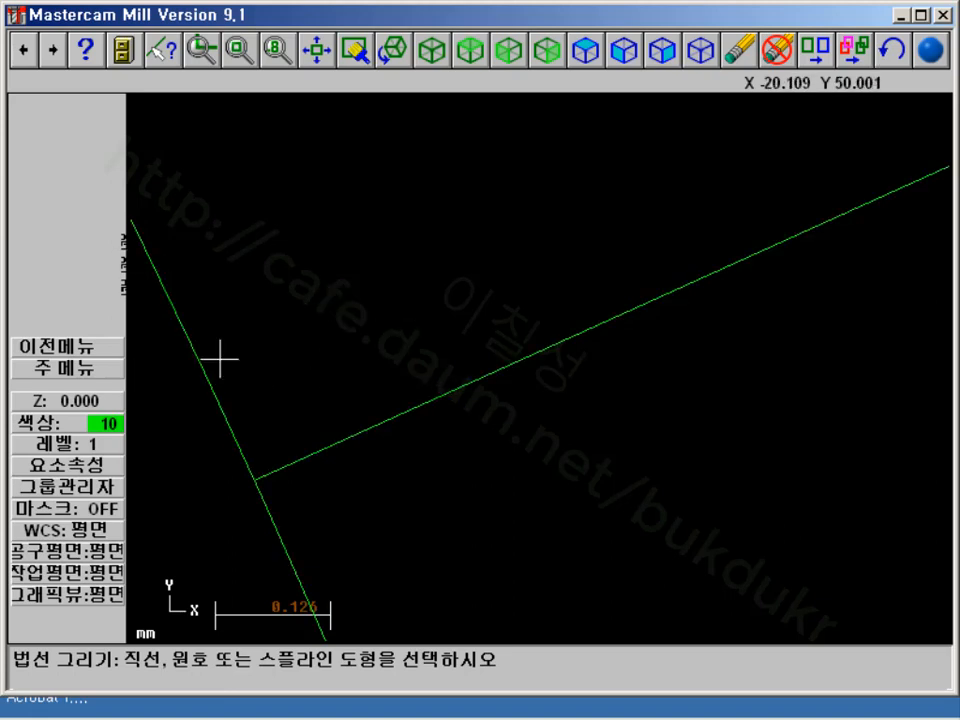
pyautogui.press('pagedown')
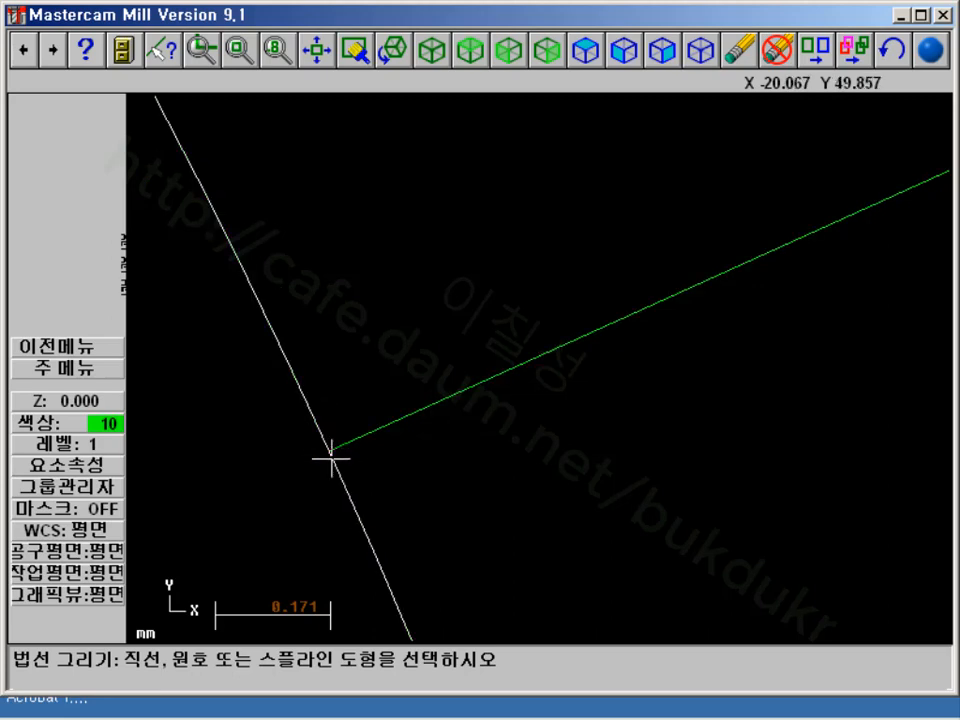
pyautogui.press('pagedown')
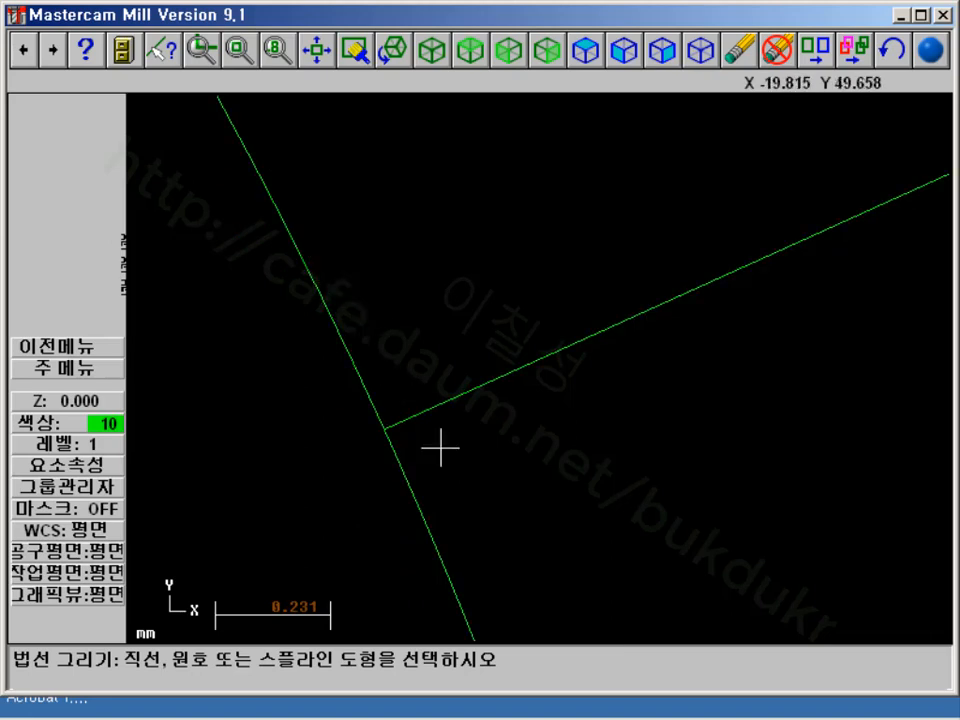
pyautogui.press('pagedown')
pyautogui.click(100, 370)
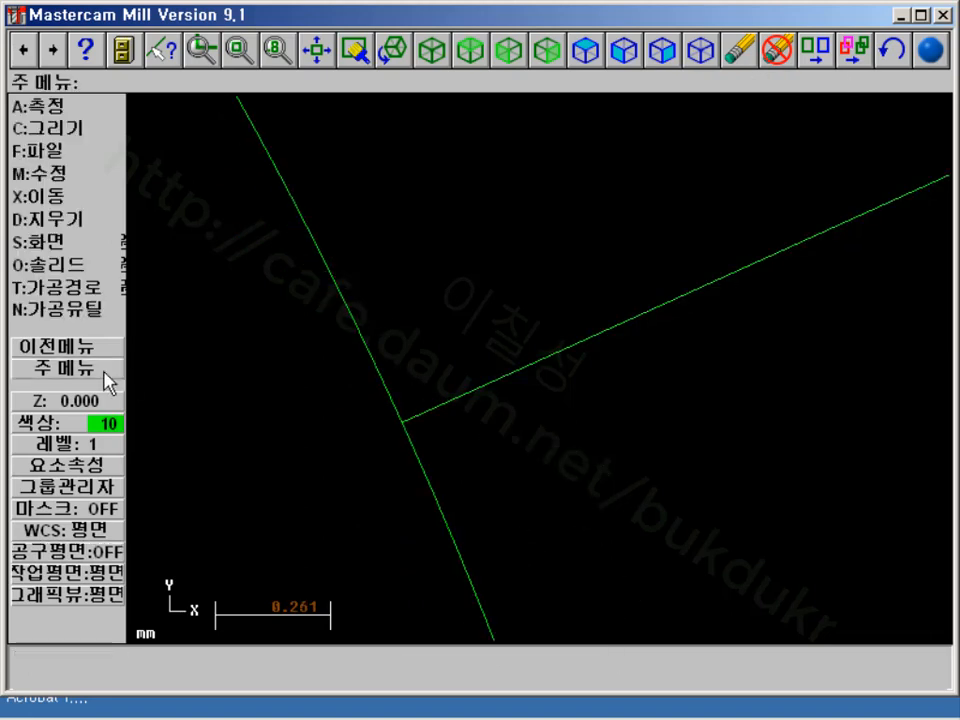
pyautogui.click(42, 130)
pyautogui.click(42, 128)
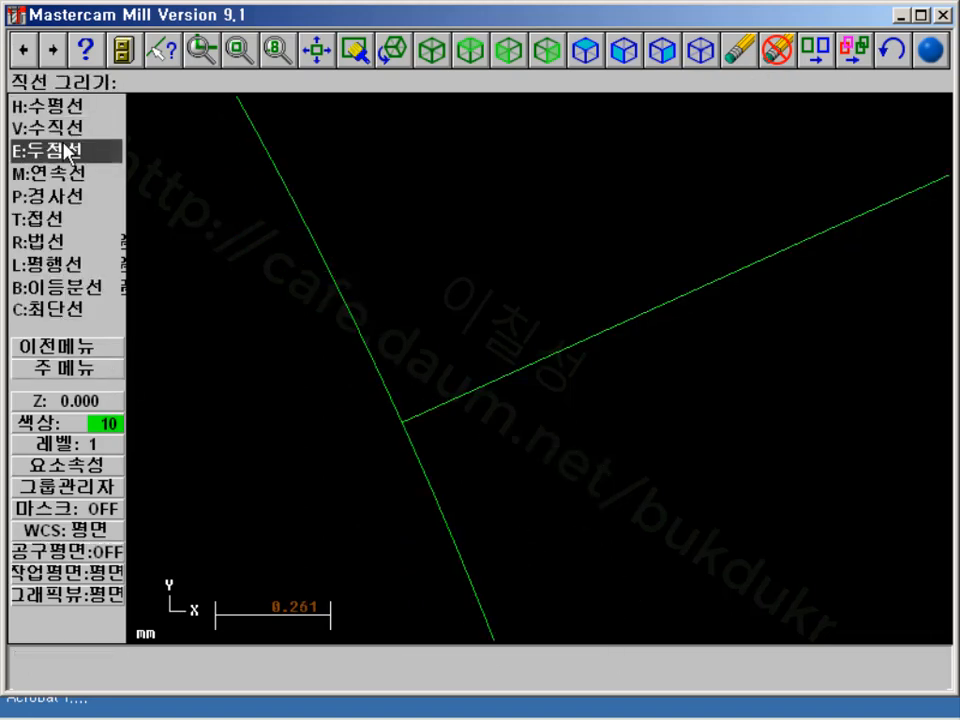
pyautogui.click(50, 218)
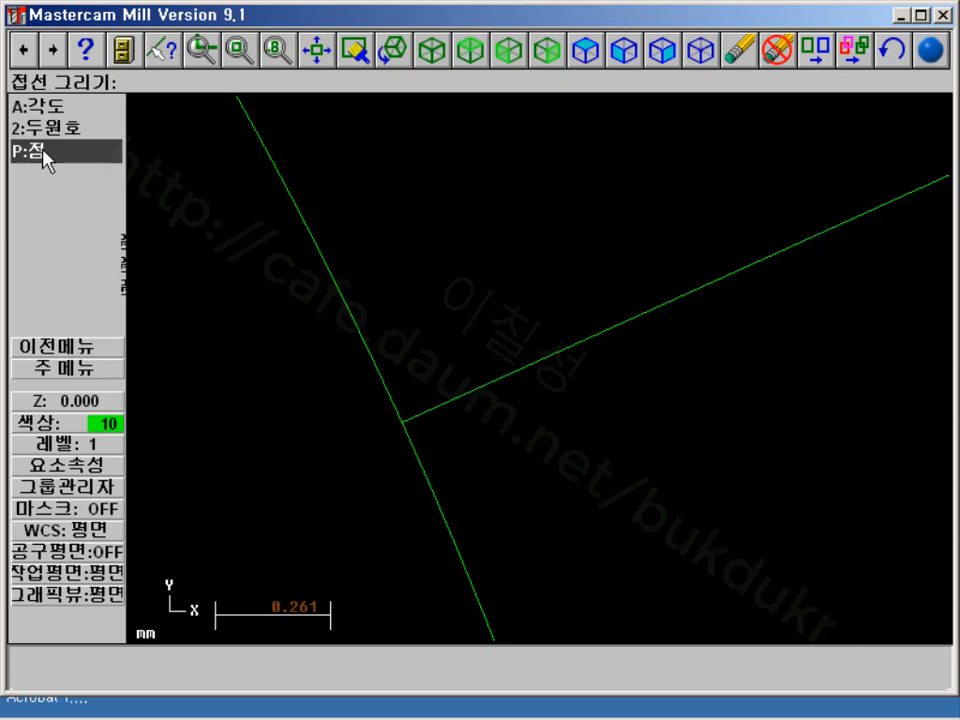
pyautogui.click(82, 372)
pyautogui.press('pagedown')
pyautogui.press('pagedown')
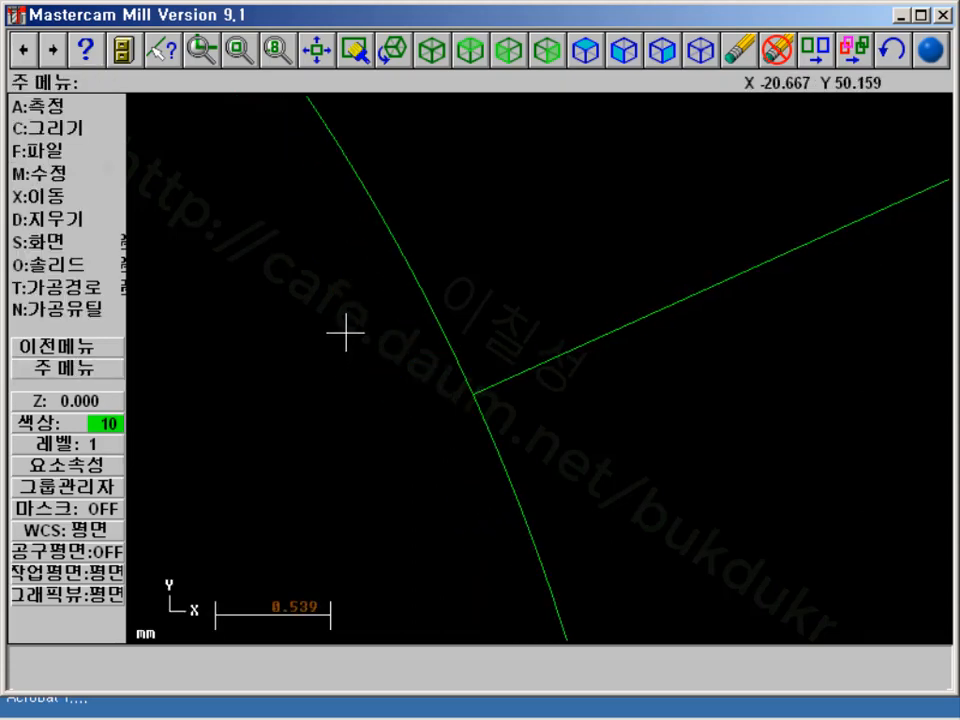
pyautogui.press('pageup')
pyautogui.press('pageup')
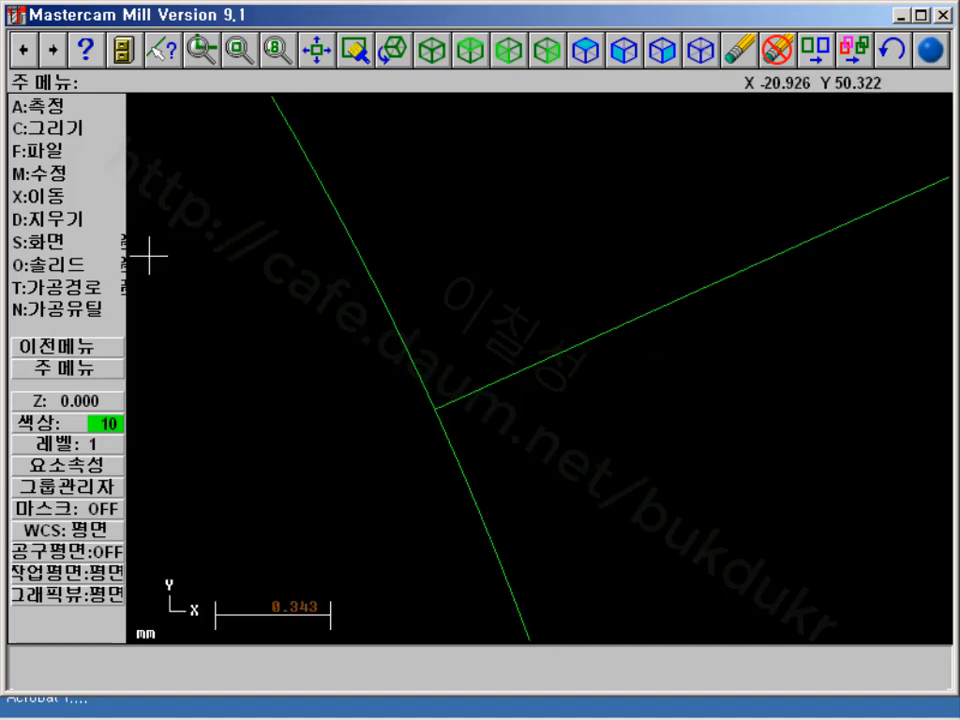
pyautogui.click(64, 129)
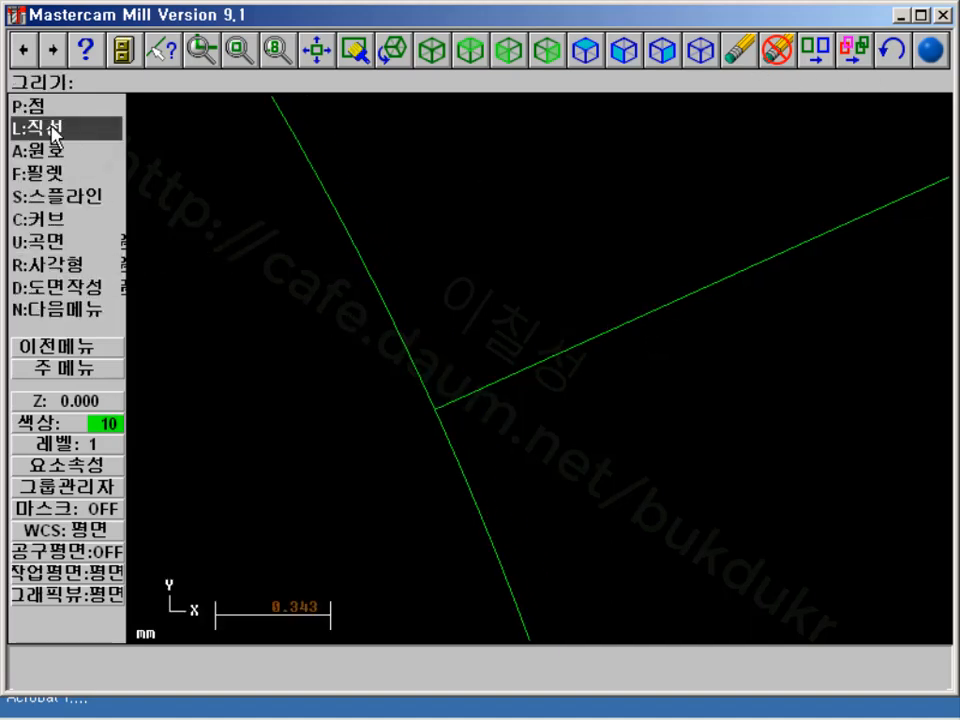
pyautogui.click(62, 131)
pyautogui.click(55, 241)
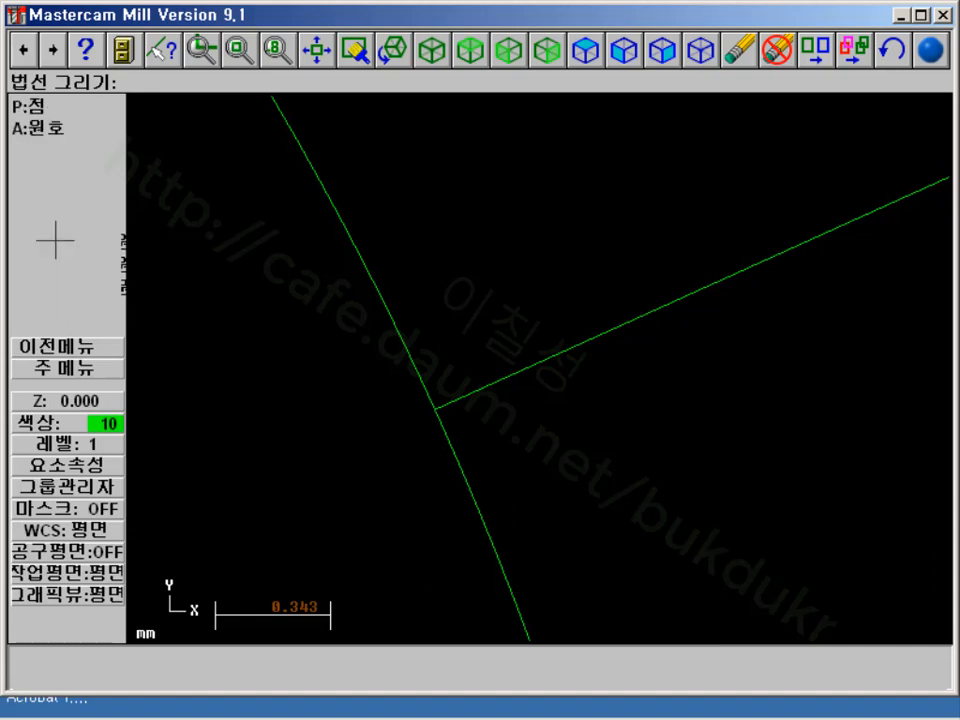
pyautogui.click(30, 106)
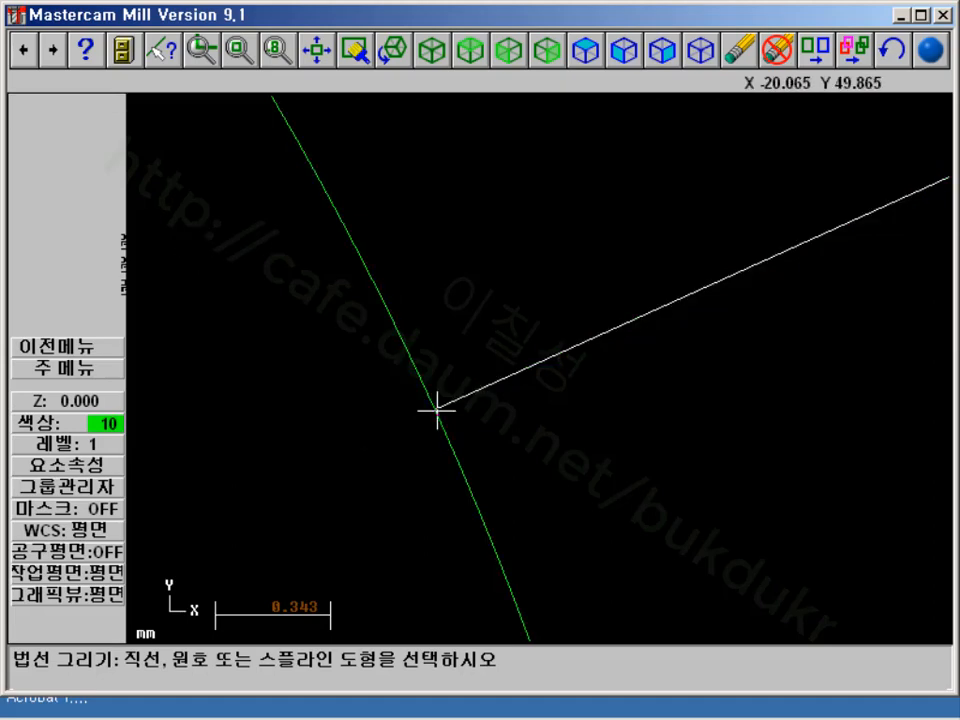
pyautogui.click(36, 350)
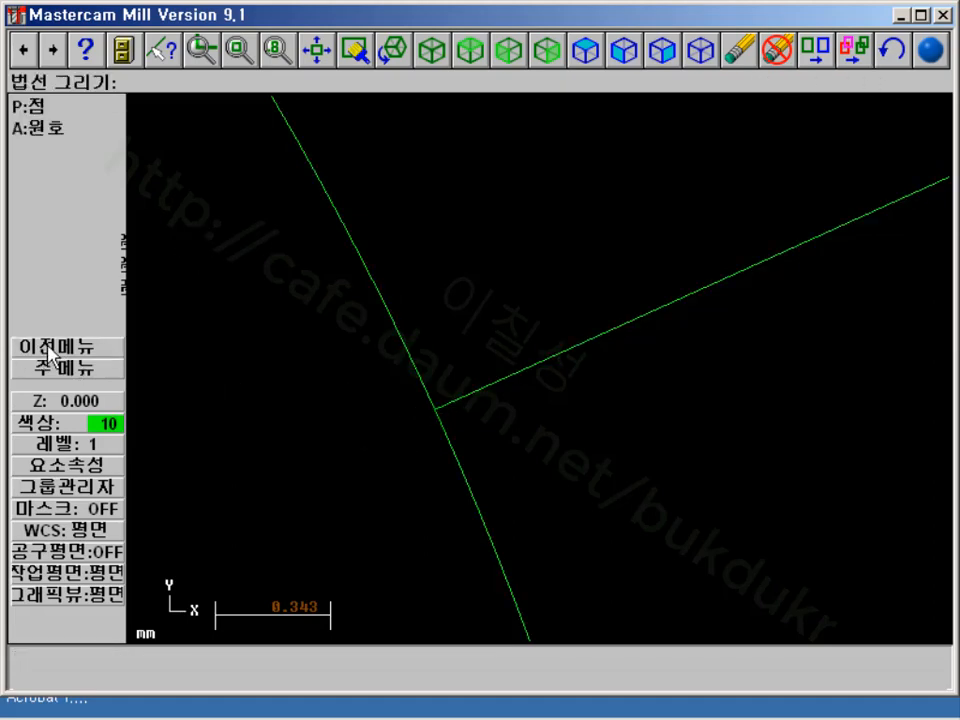
pyautogui.click(48, 350)
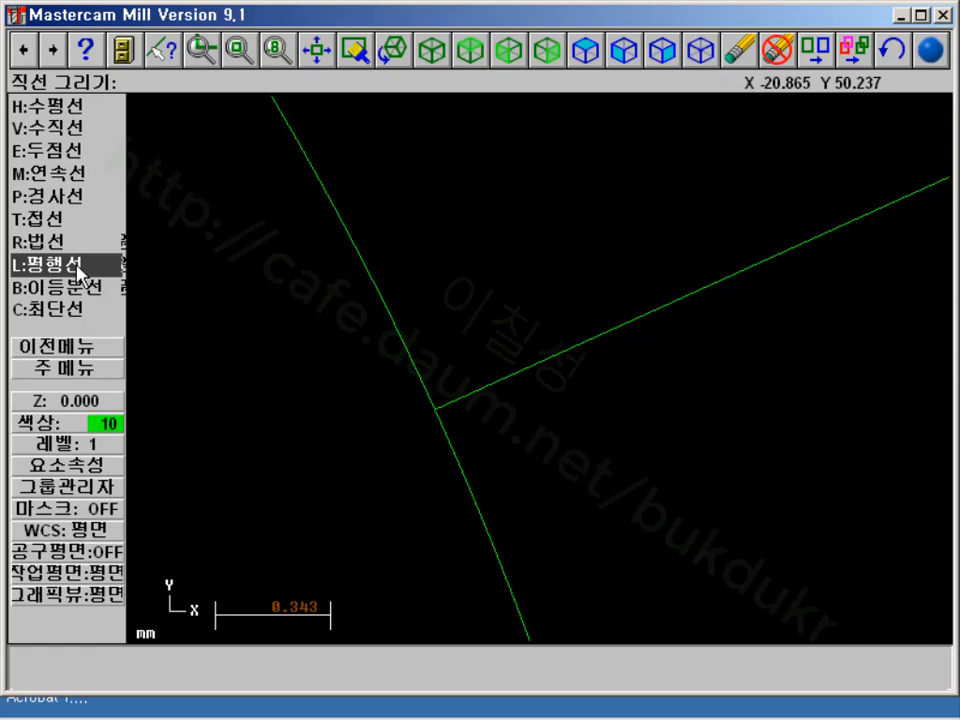
pyautogui.scroll(-3, 78, 273)
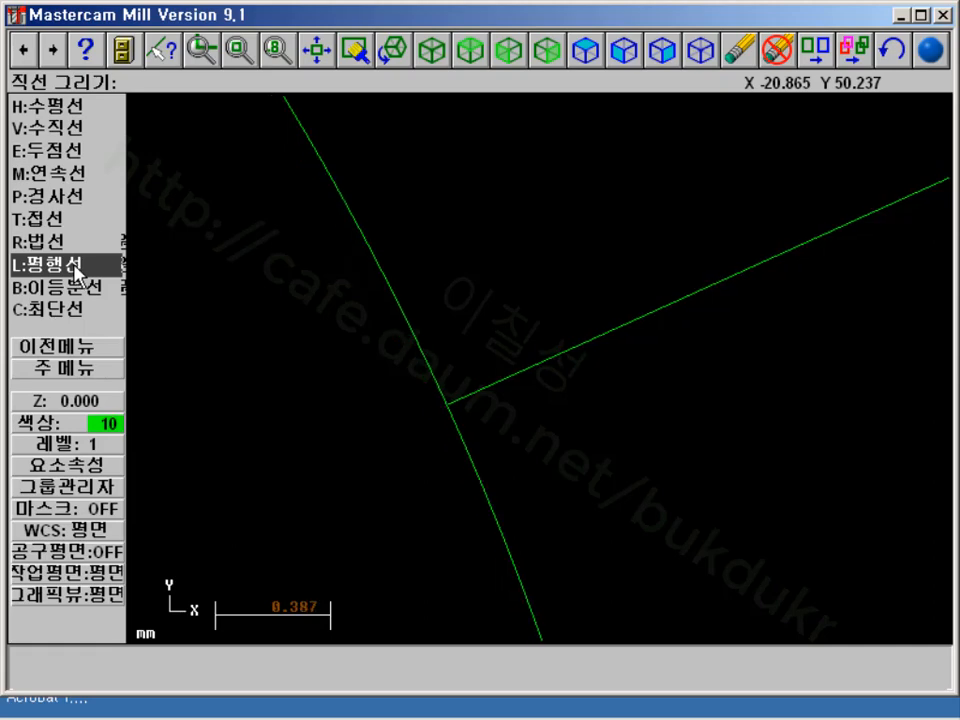
pyautogui.scroll(4, 78, 273)
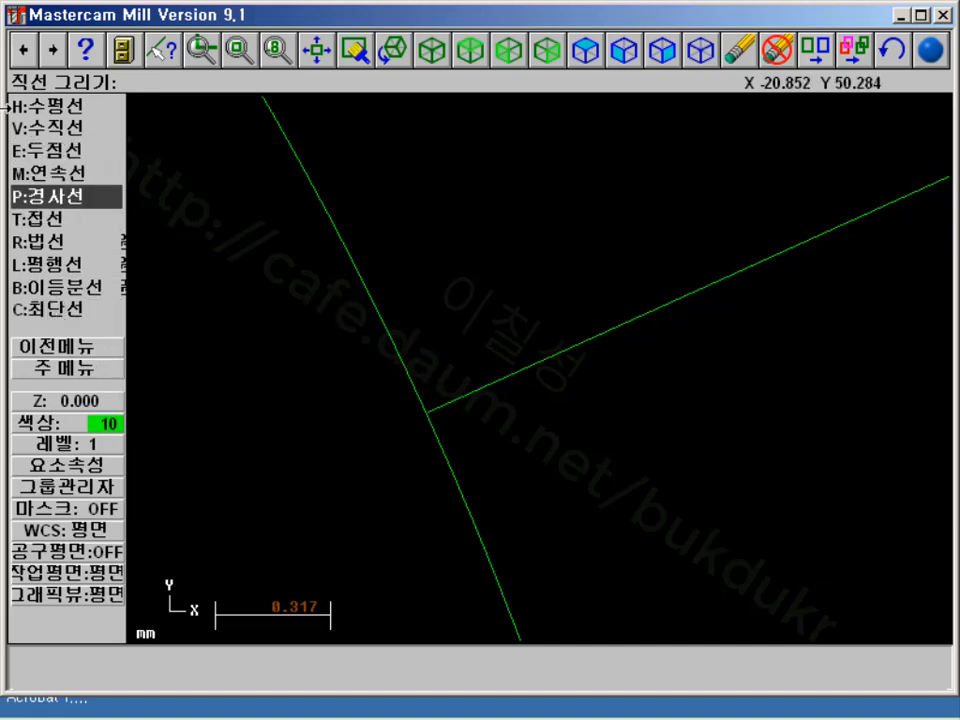
pyautogui.click(88, 370)
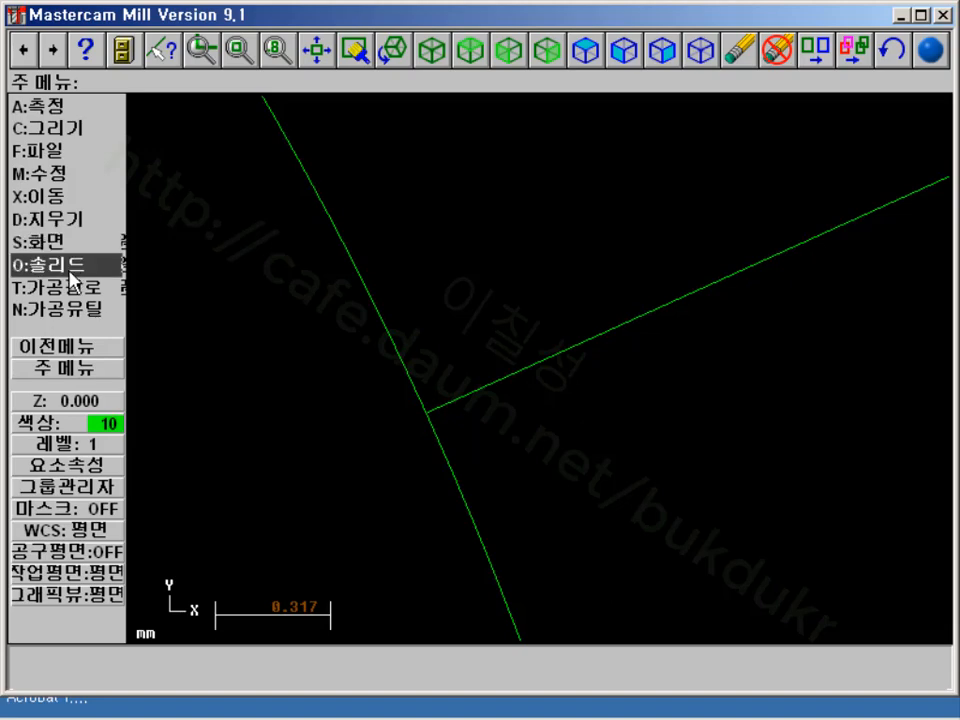
# Draw a parallel line offset 25 mm to the upper side of the line joining the circle and the point
pyautogui.click(50, 128)
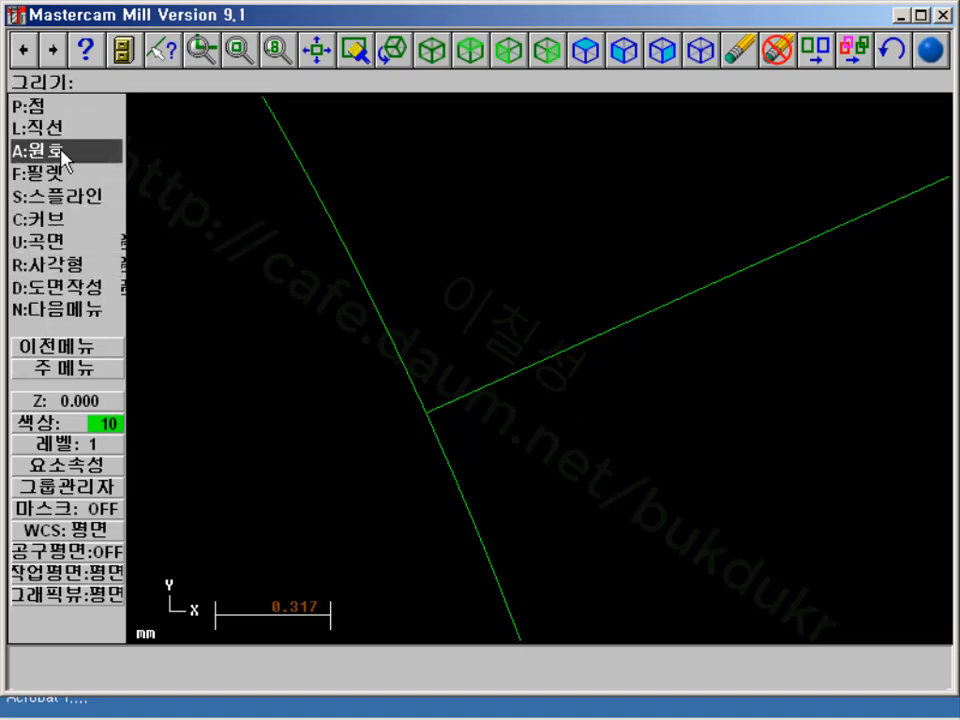
pyautogui.click(50, 128)
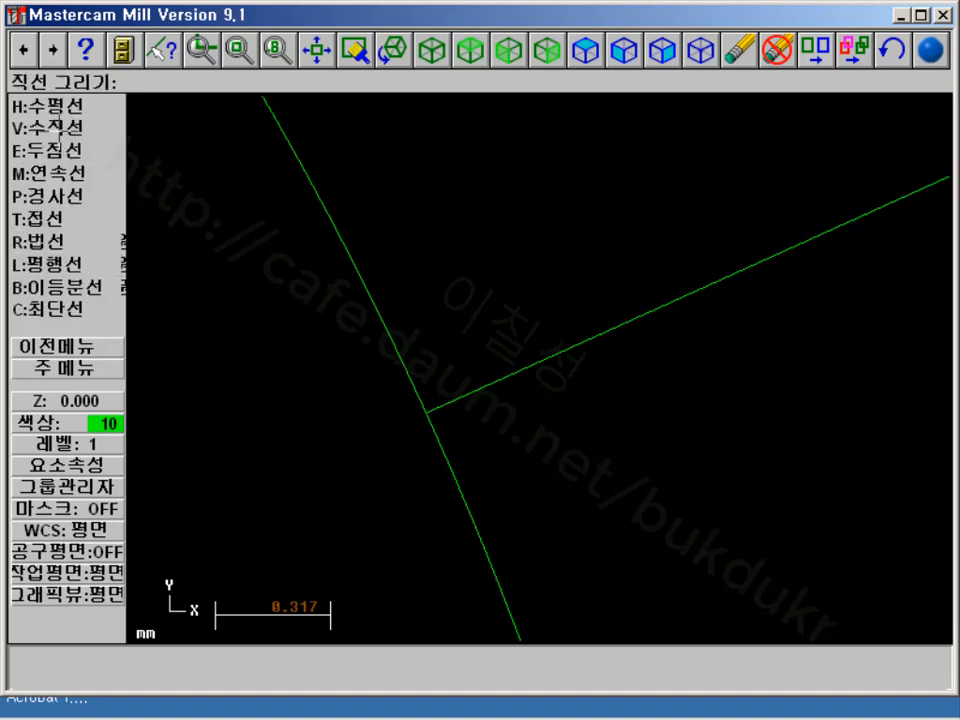
pyautogui.click(76, 270)
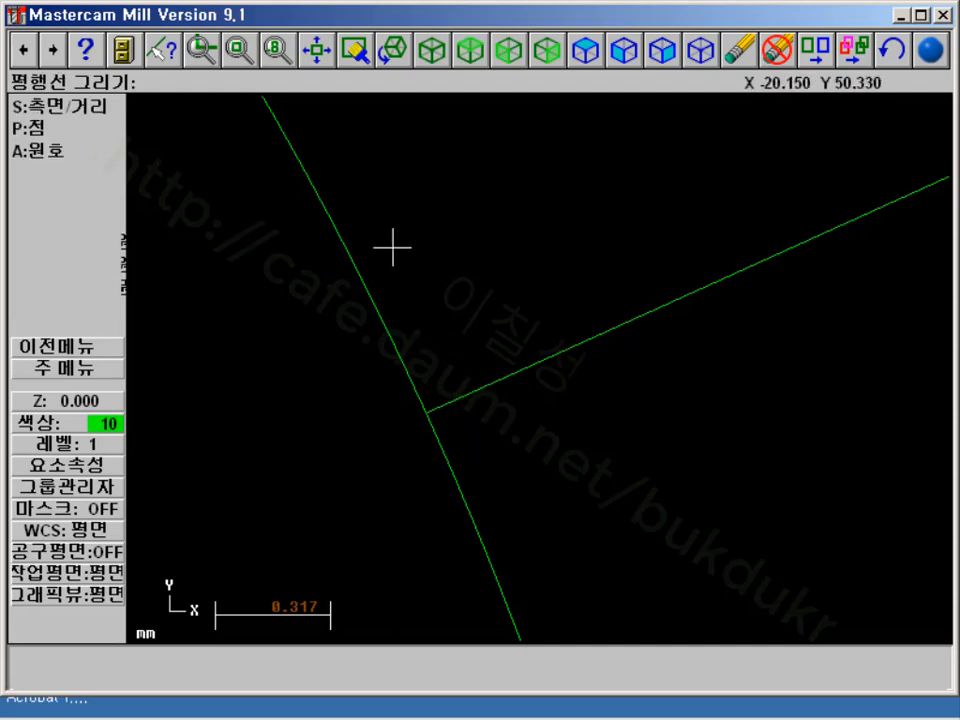
pyautogui.scroll(-10, 602, 165)
pyautogui.scroll(-5, 675, 217)
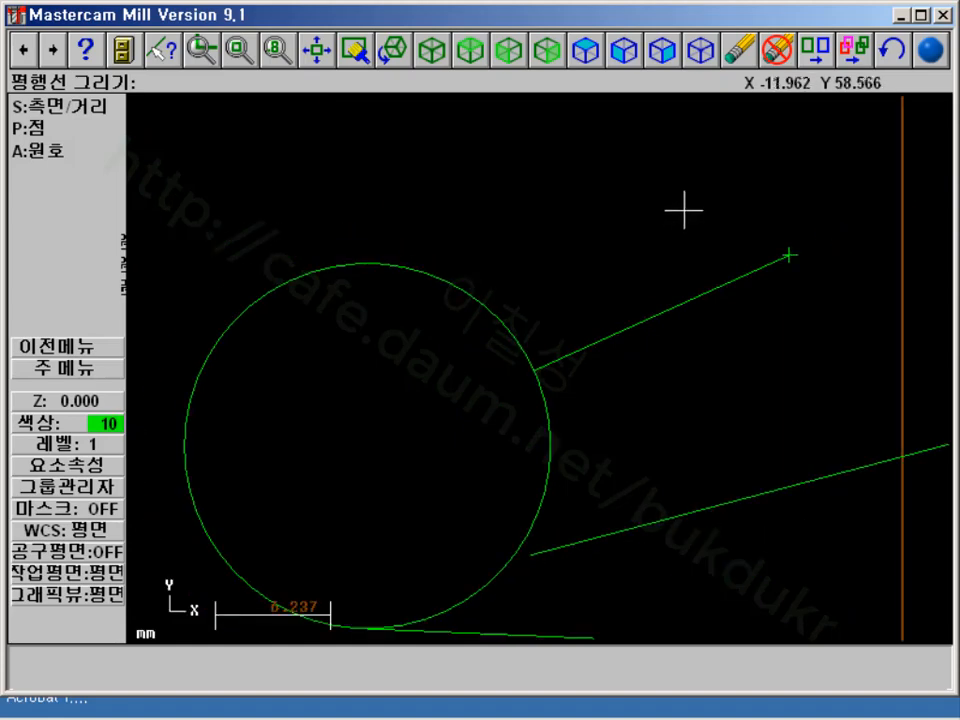
pyautogui.click(72, 108)
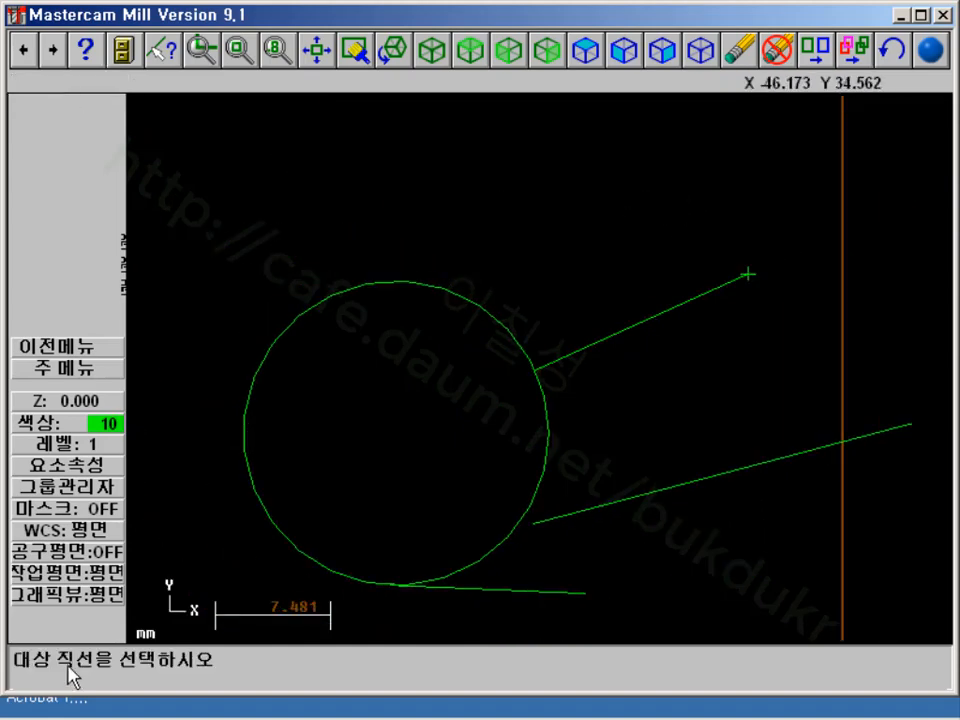
pyautogui.click(663, 320)
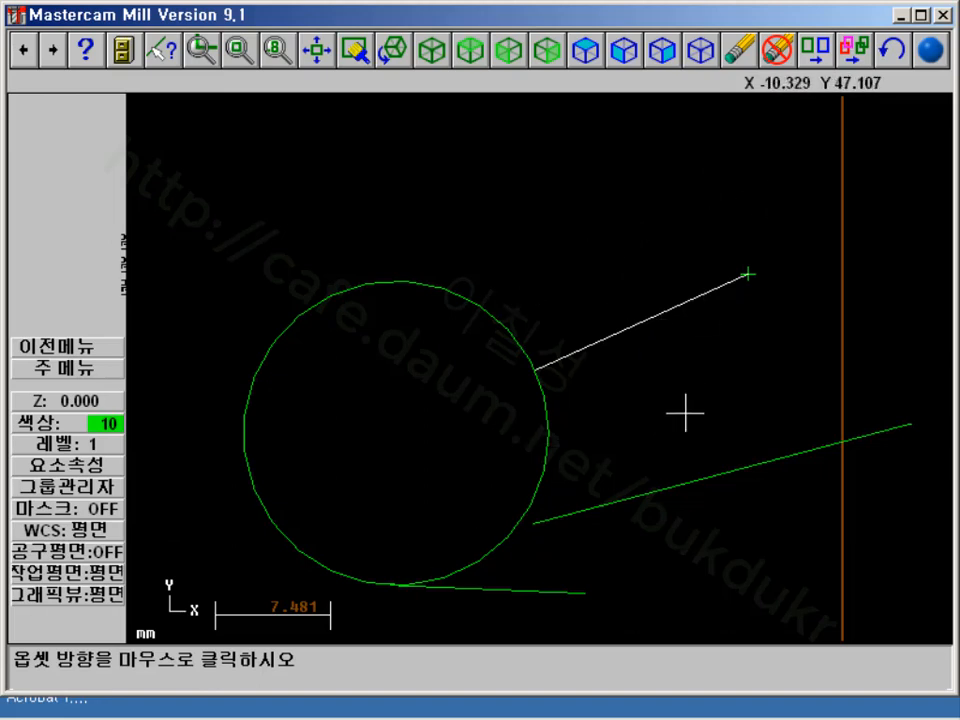
pyautogui.click(578, 223)
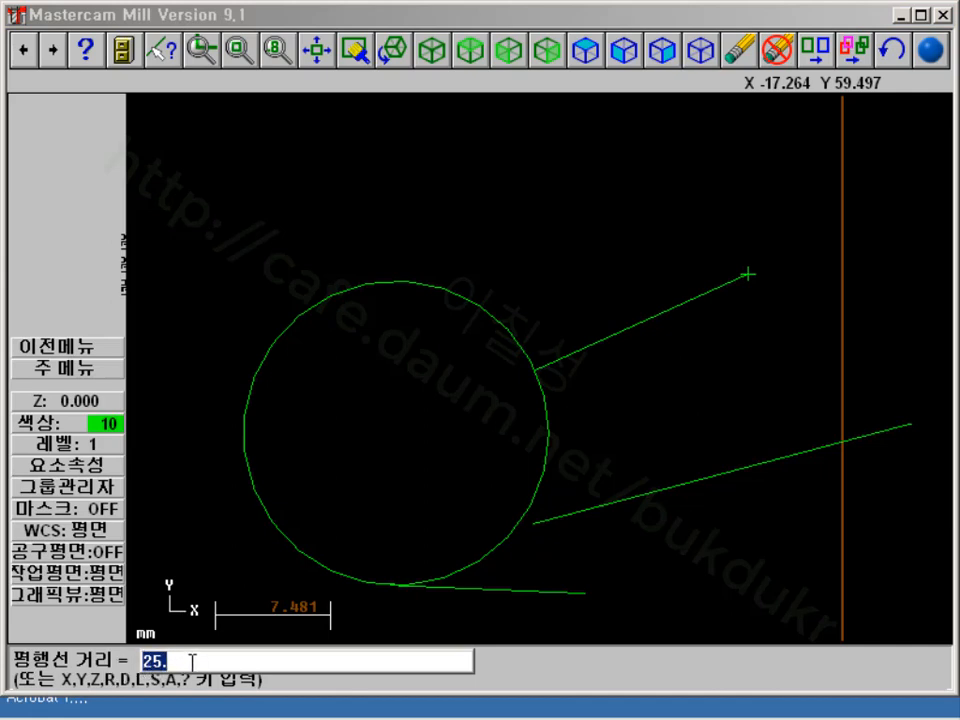
pyautogui.press('Return')
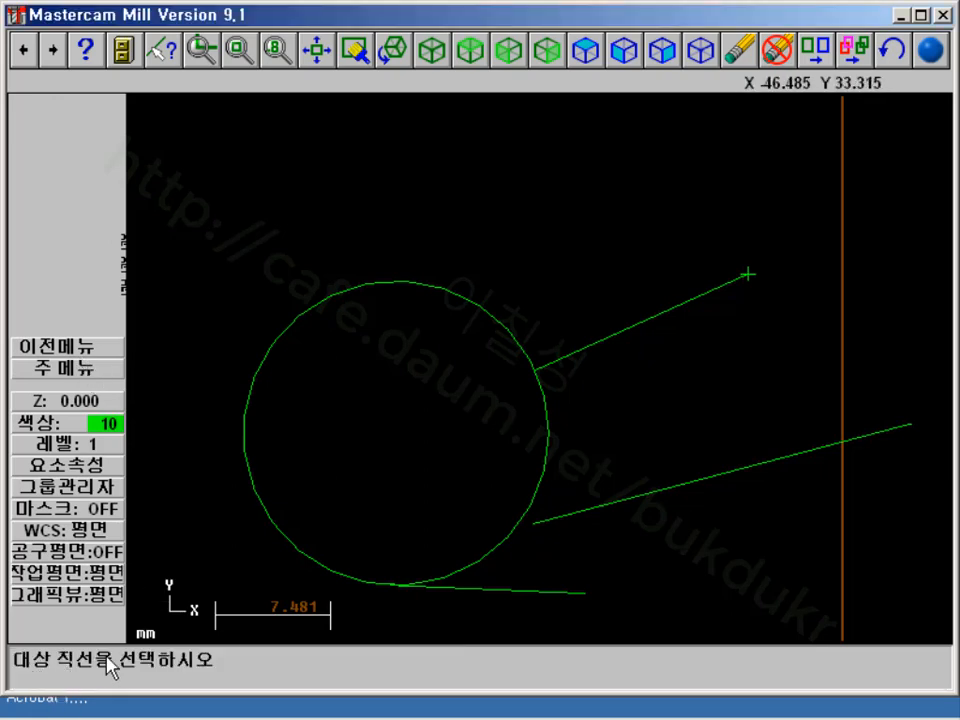
# Repeat the 25 mm parallel offset from the same line to its upper side, and end the parallel line command
pyautogui.scroll(-1, 643, 326)
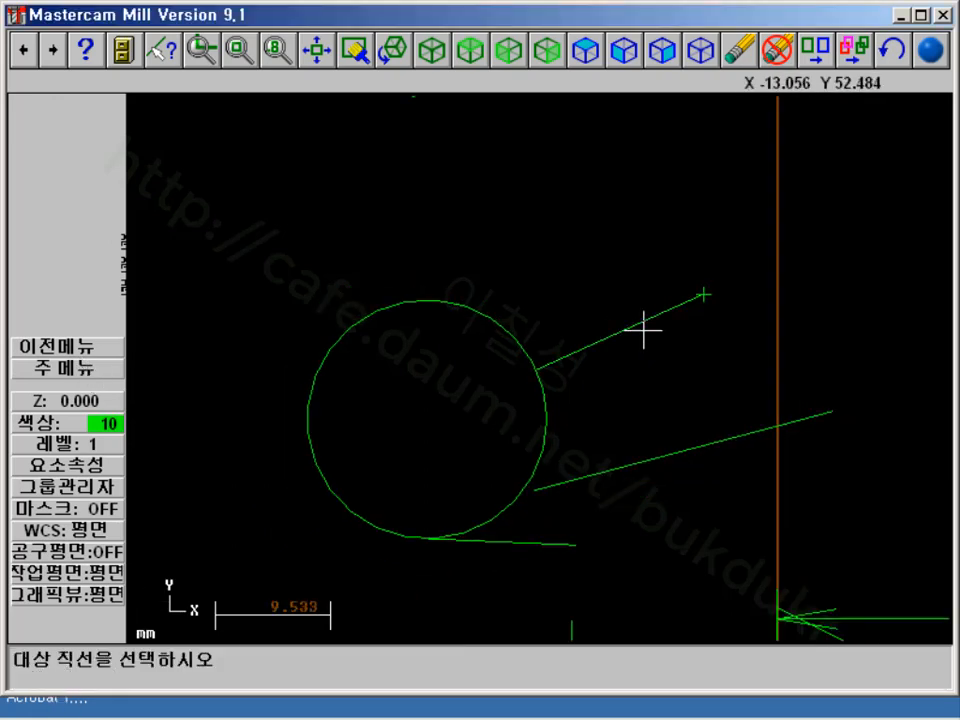
pyautogui.click(574, 343)
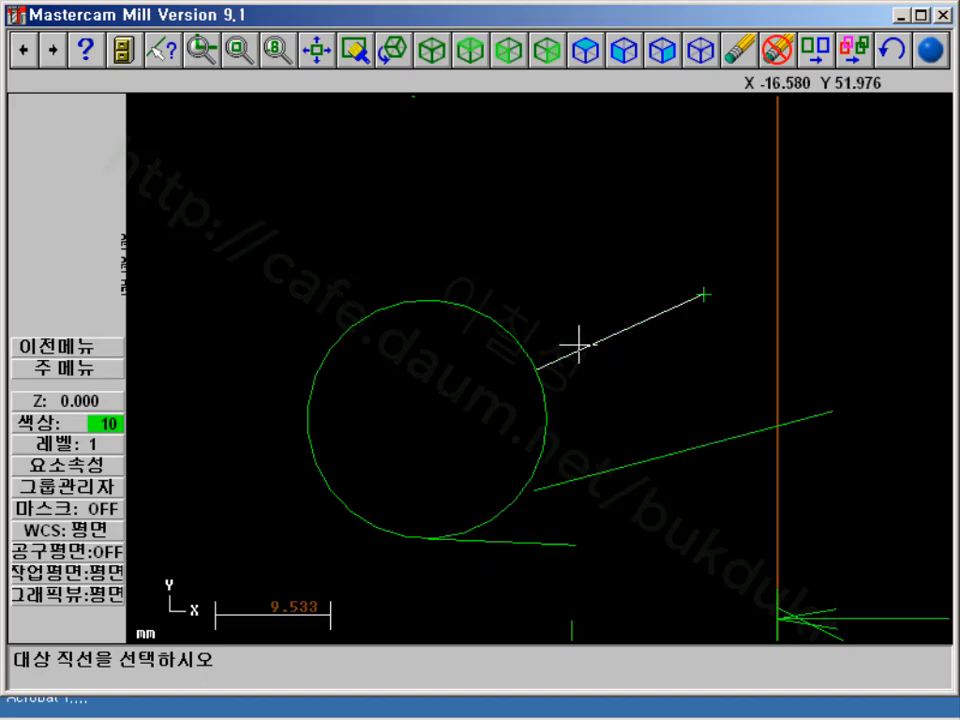
pyautogui.click(567, 280)
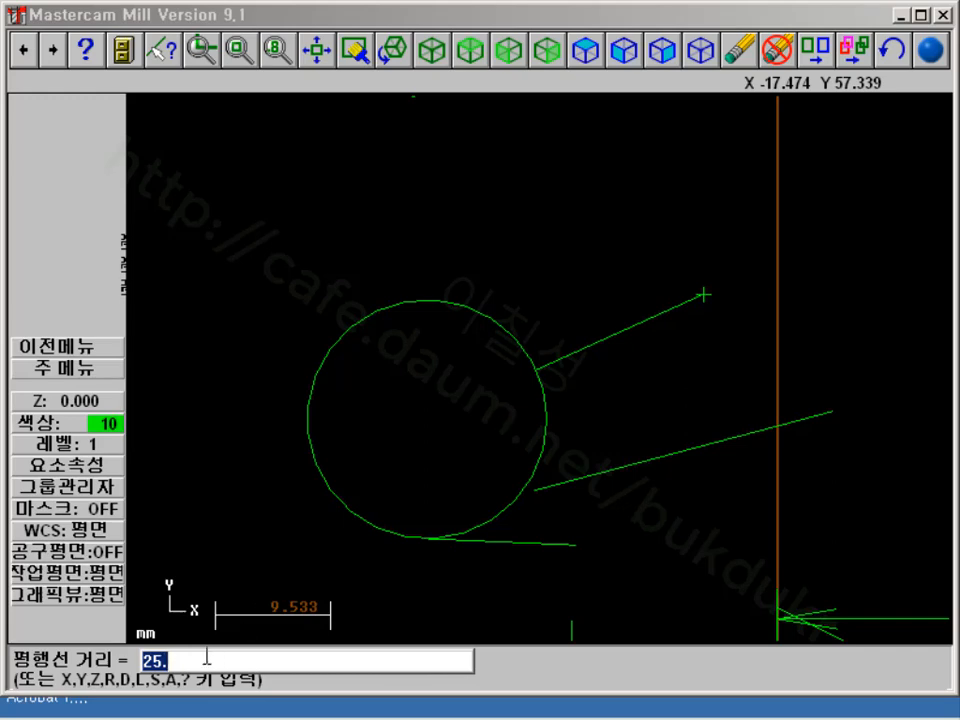
pyautogui.press('Return')
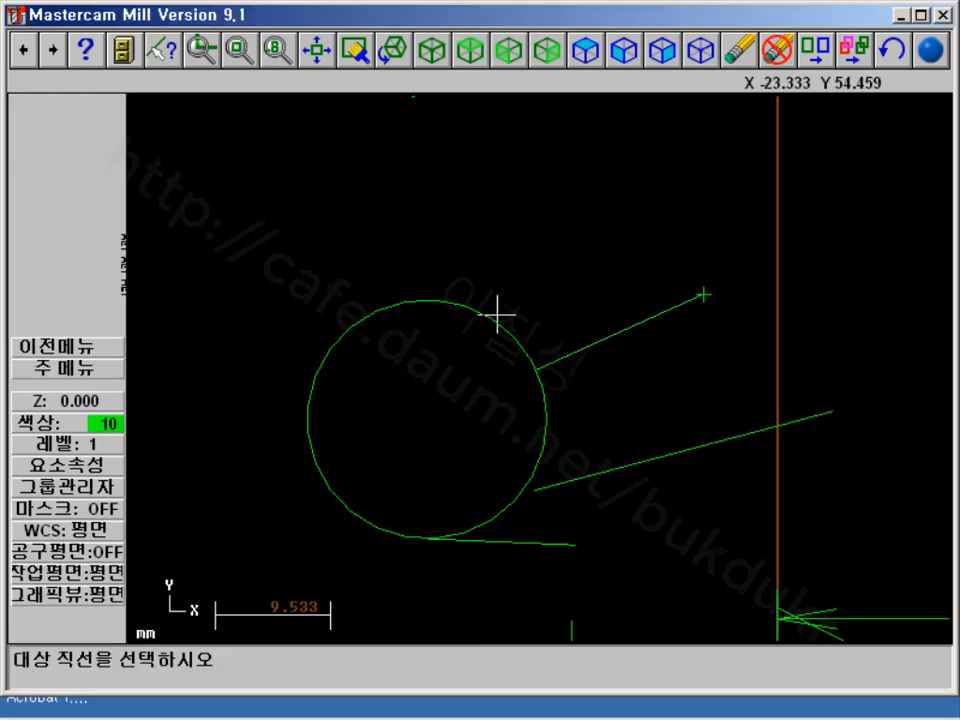
pyautogui.scroll(-3, 553, 369)
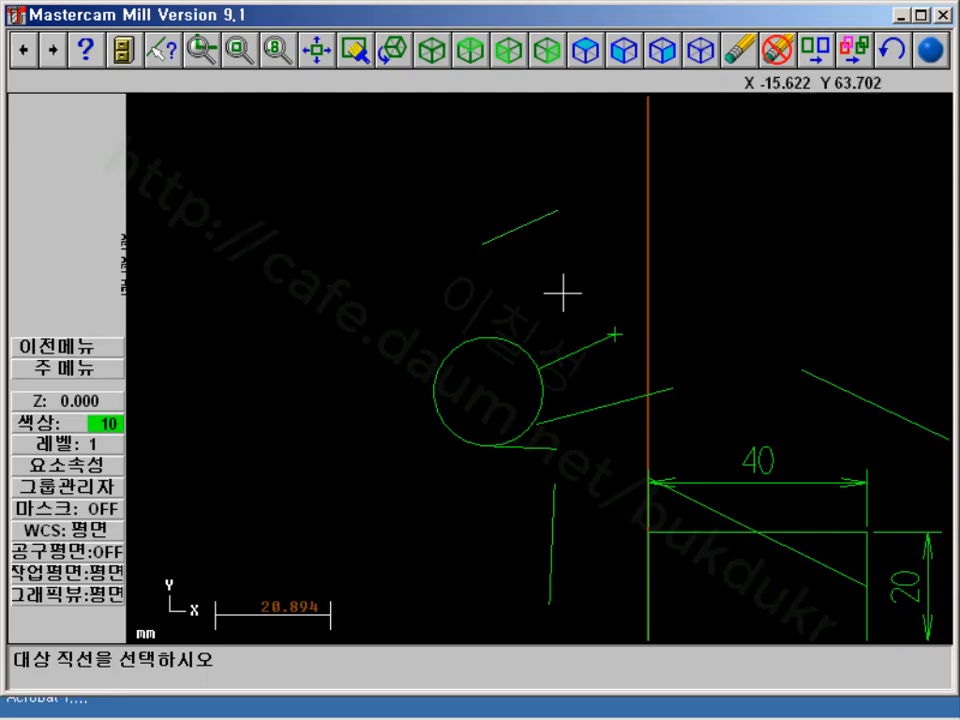
pyautogui.scroll(2, 530, 235)
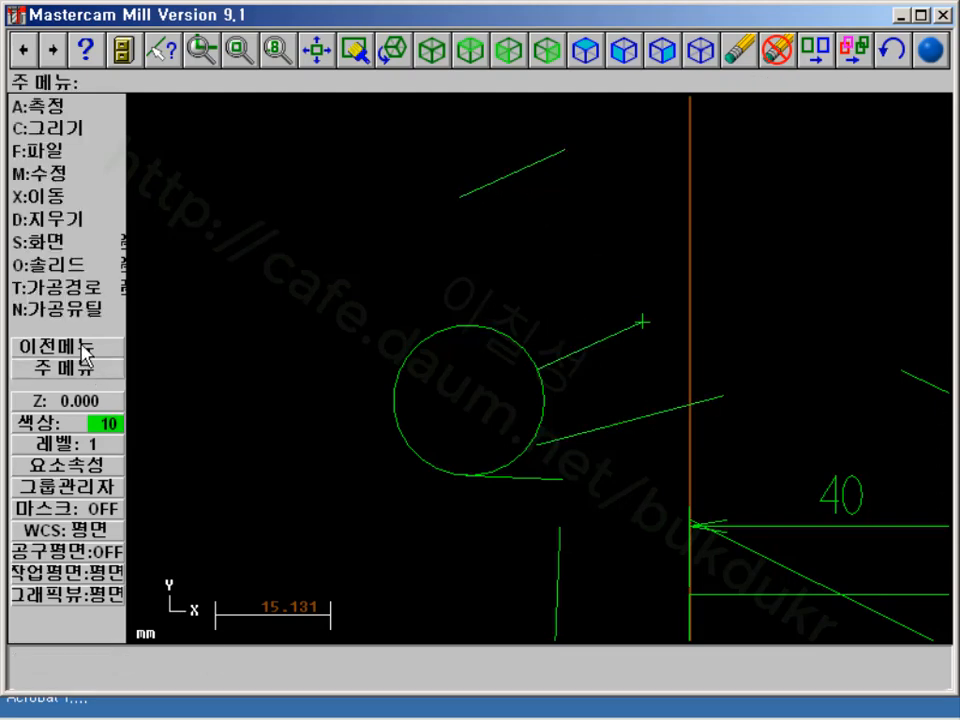
# Begin a 10 mm bisecting line between the sloping line beside the circle and the short tangent line under the circle
pyautogui.click(62, 127)
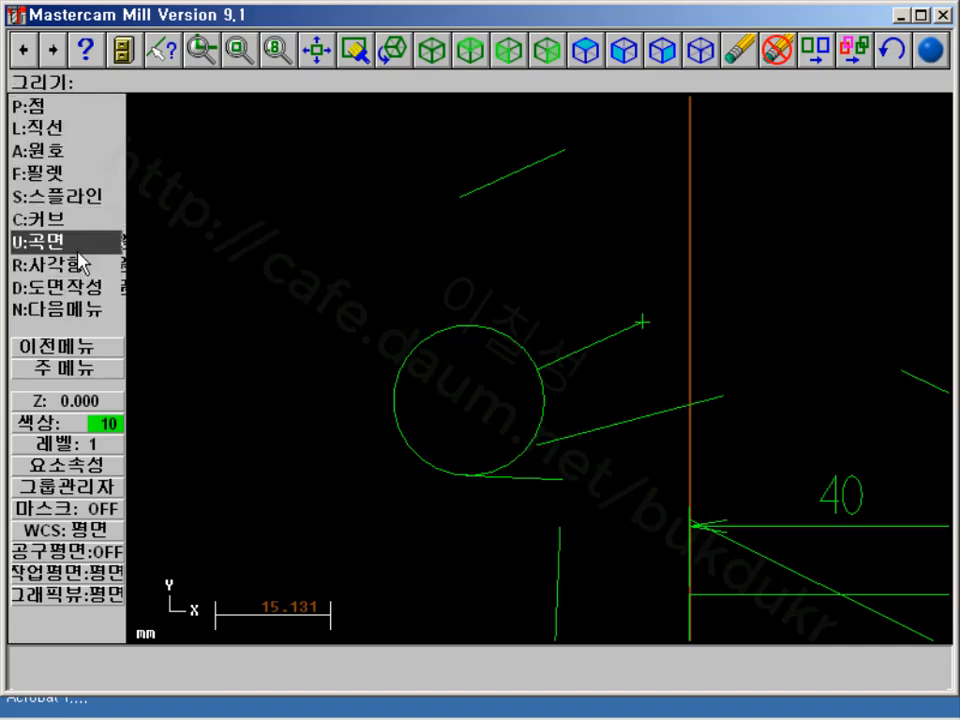
pyautogui.click(57, 126)
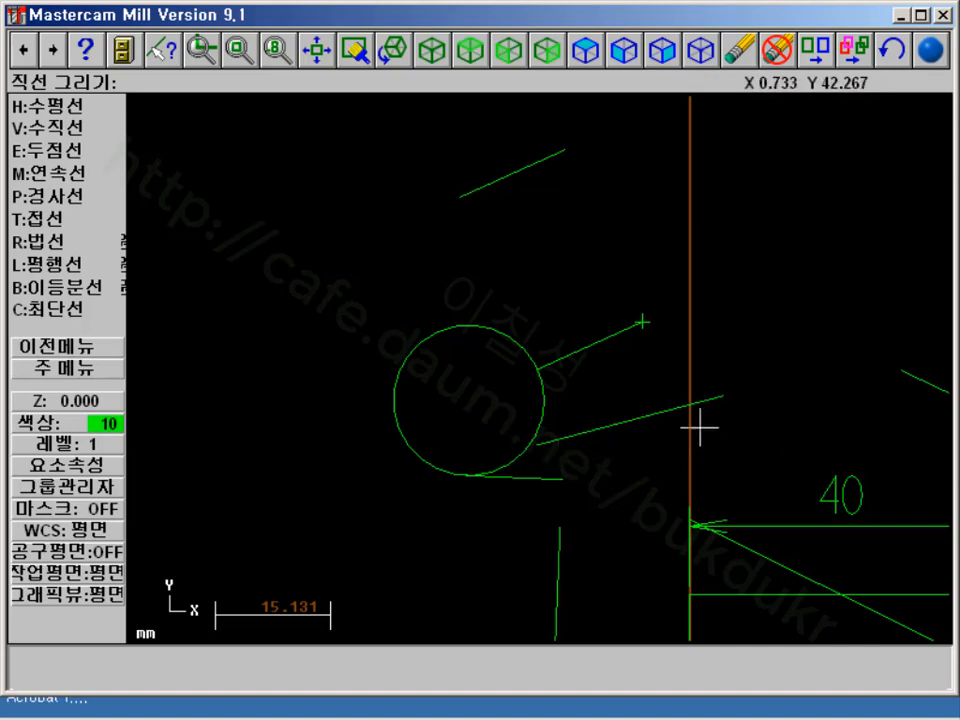
pyautogui.click(68, 289)
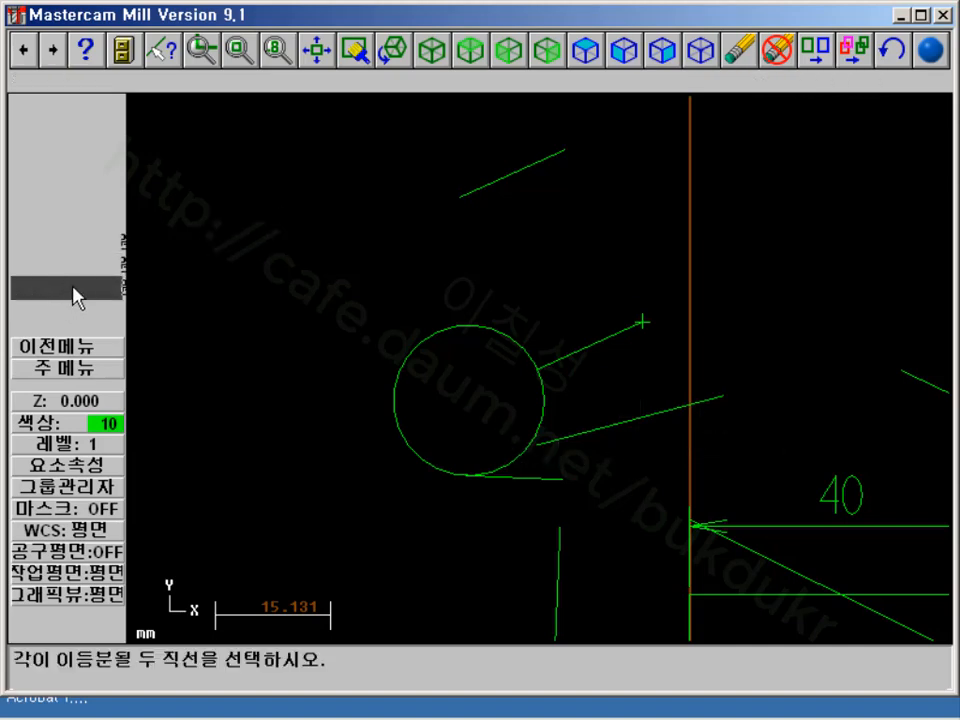
pyautogui.click(609, 429)
pyautogui.click(553, 489)
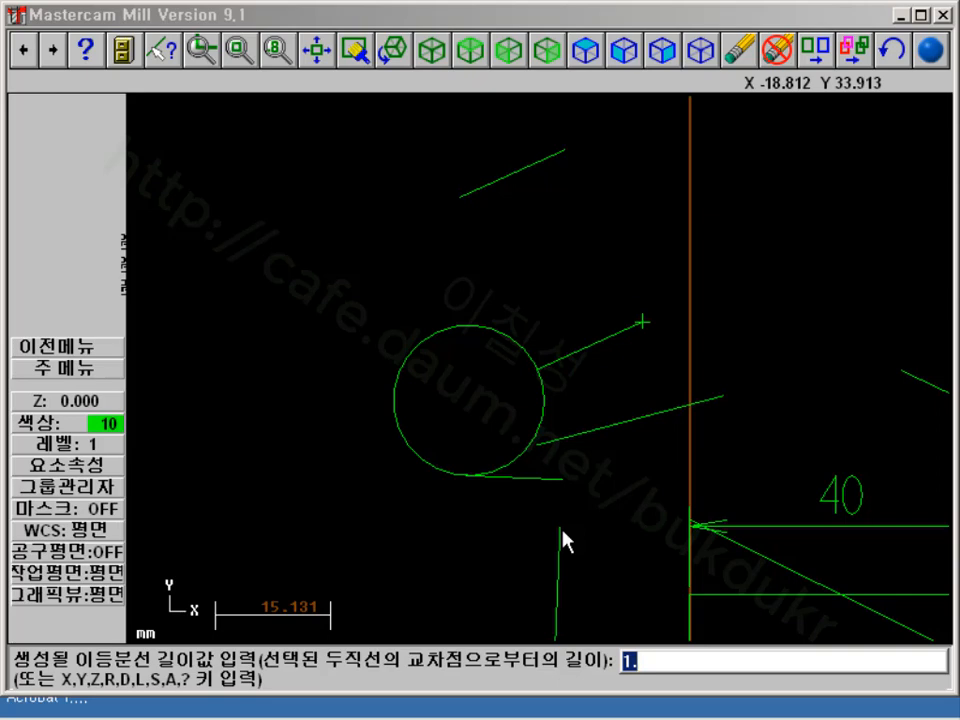
pyautogui.write('10')
pyautogui.press('Return')
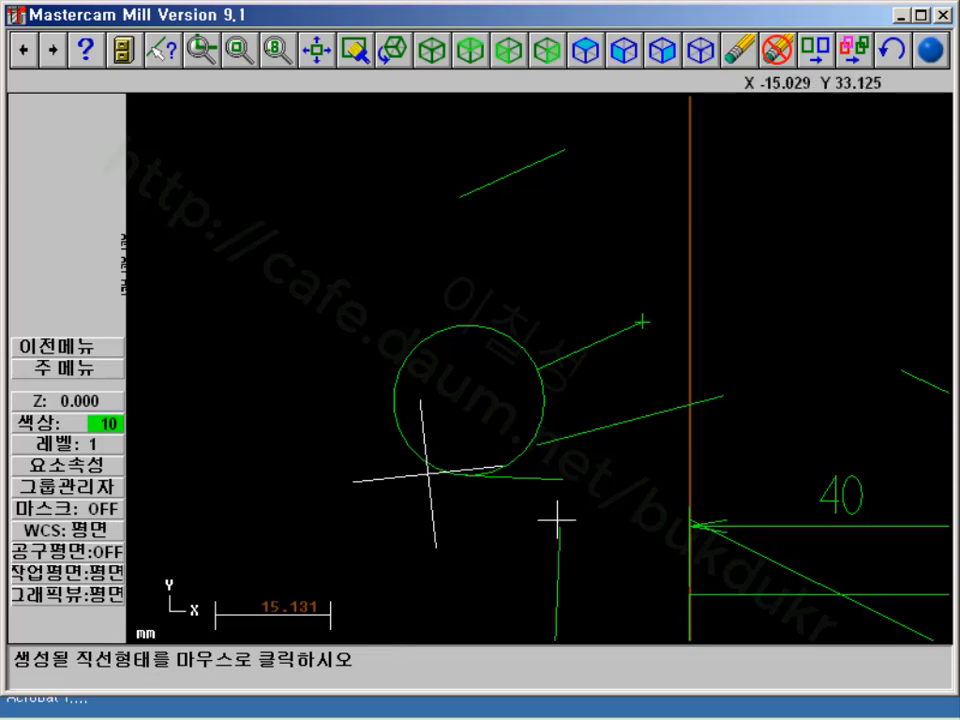
# Keep the near-horizontal bisector candidate running from the lines' intersection toward the tangent line, and end the bisecting line command
pyautogui.scroll(5, 573, 497)
pyautogui.scroll(-5, 650, 508)
pyautogui.scroll(2, 492, 543)
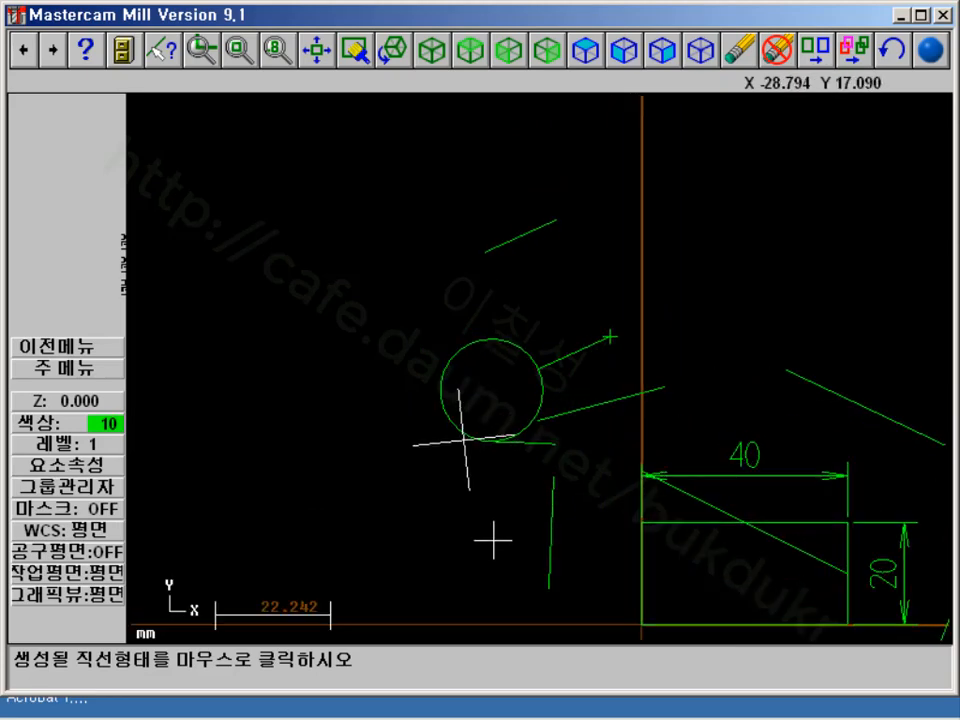
pyautogui.scroll(4, 491, 467)
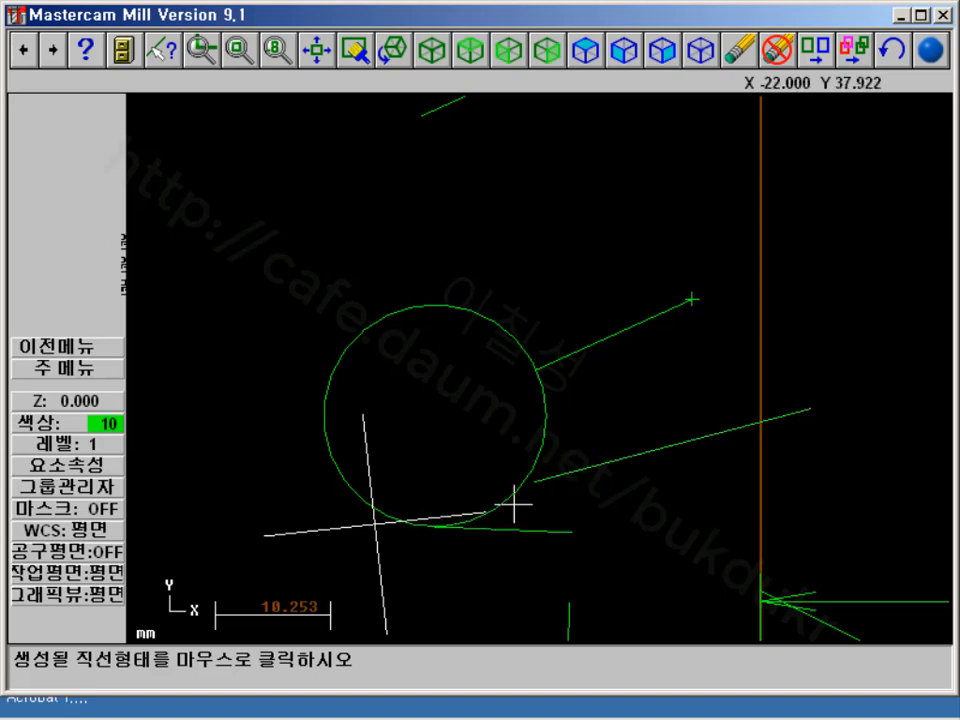
pyautogui.click(458, 514)
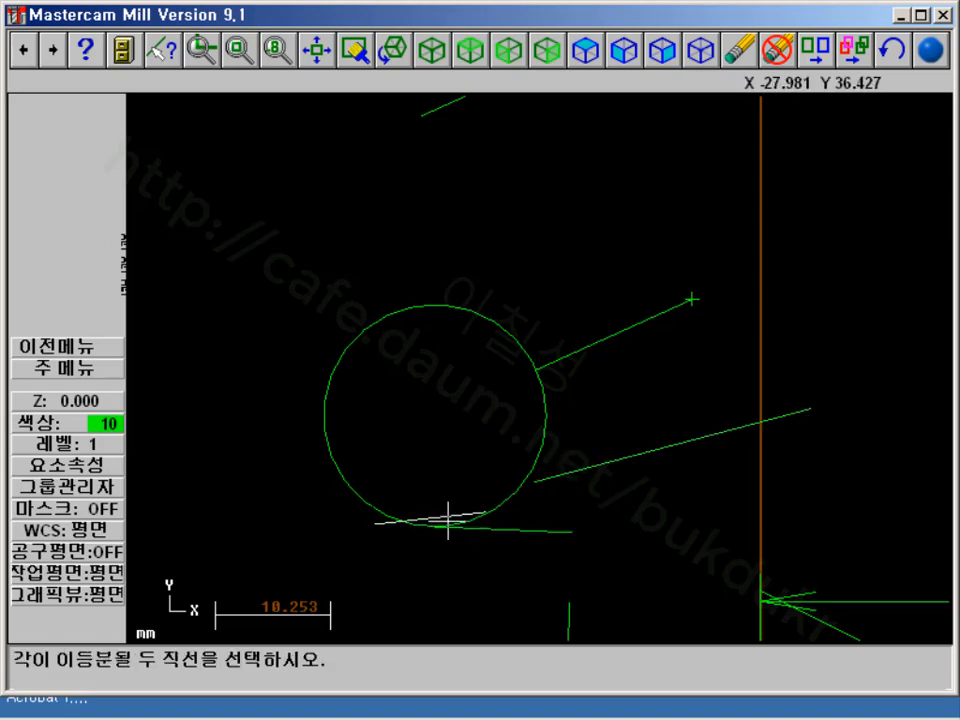
pyautogui.scroll(-3, 481, 503)
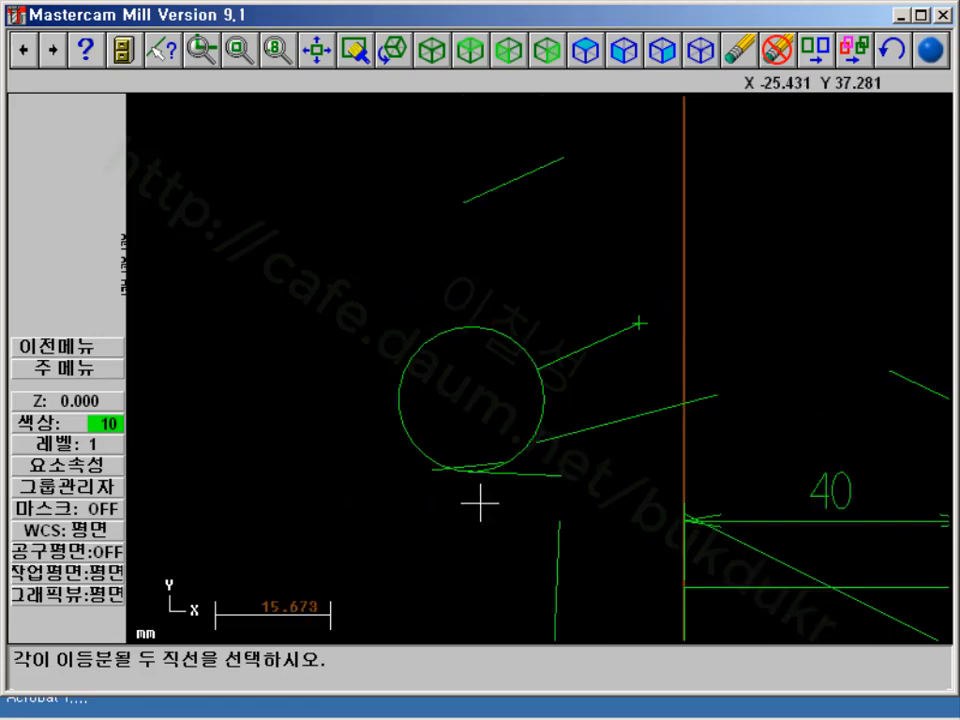
pyautogui.scroll(1, 482, 500)
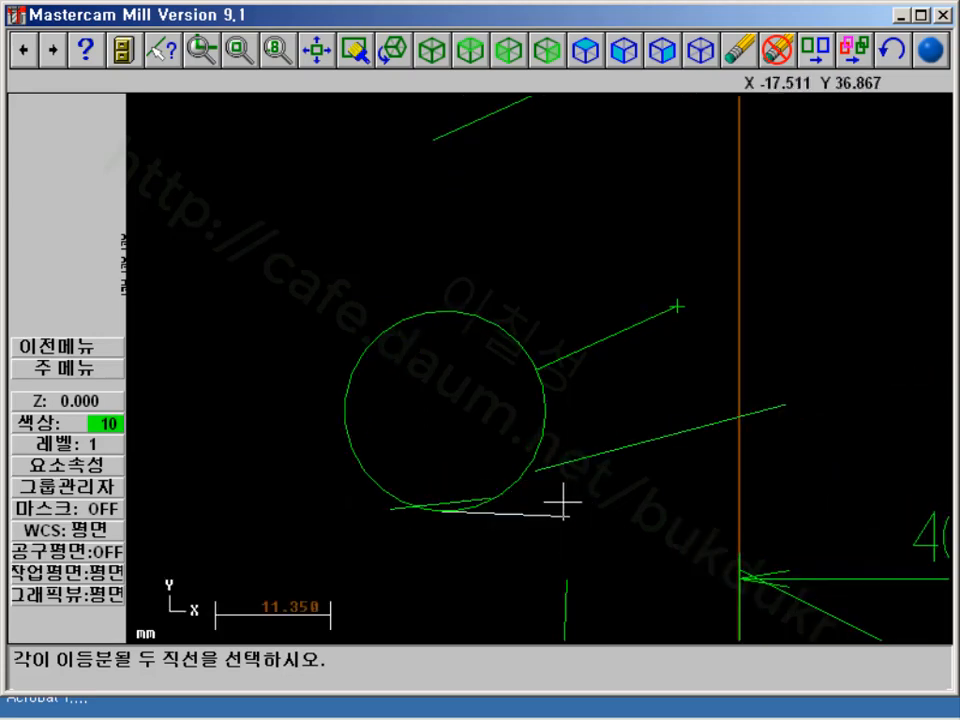
pyautogui.click(103, 371)
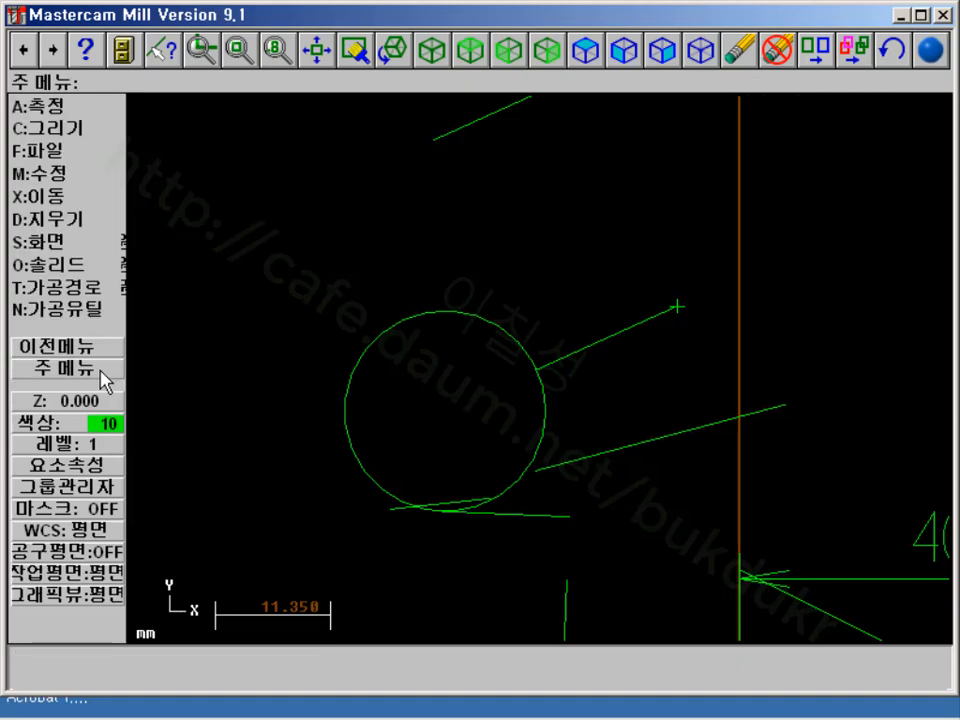
# Draw a 100 mm bisector between the sloping and steep lines beyond the rectangle's upper-right corner, keeping the candidate that crosses the rectangle
pyautogui.click(75, 130)
pyautogui.click(78, 128)
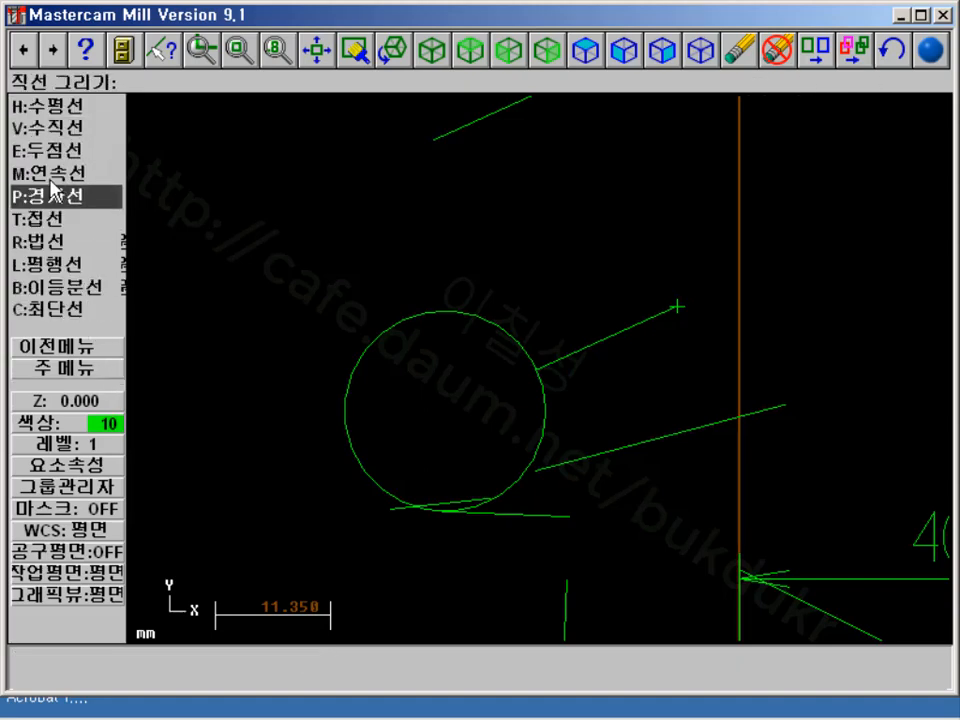
pyautogui.click(55, 287)
pyautogui.press('F2')
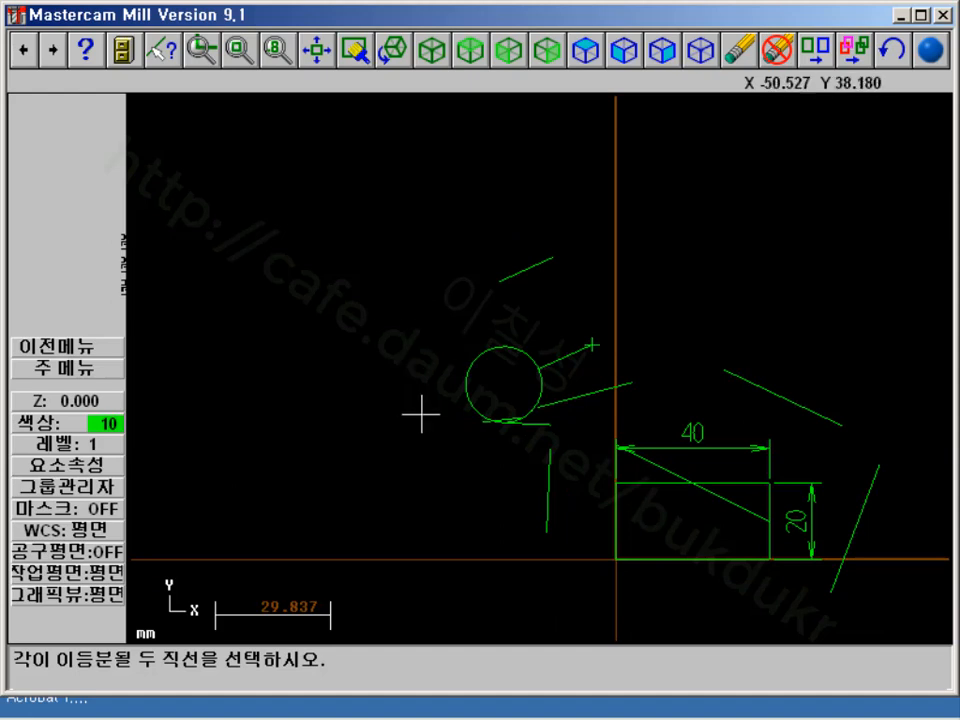
pyautogui.press('F2')
pyautogui.click(741, 426)
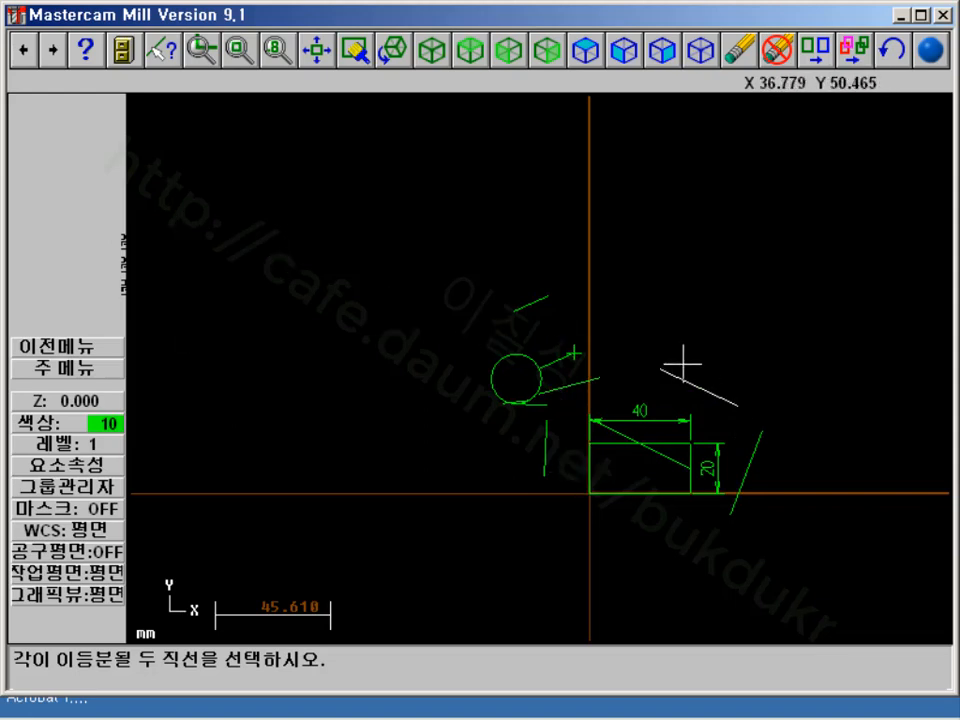
pyautogui.click(762, 452)
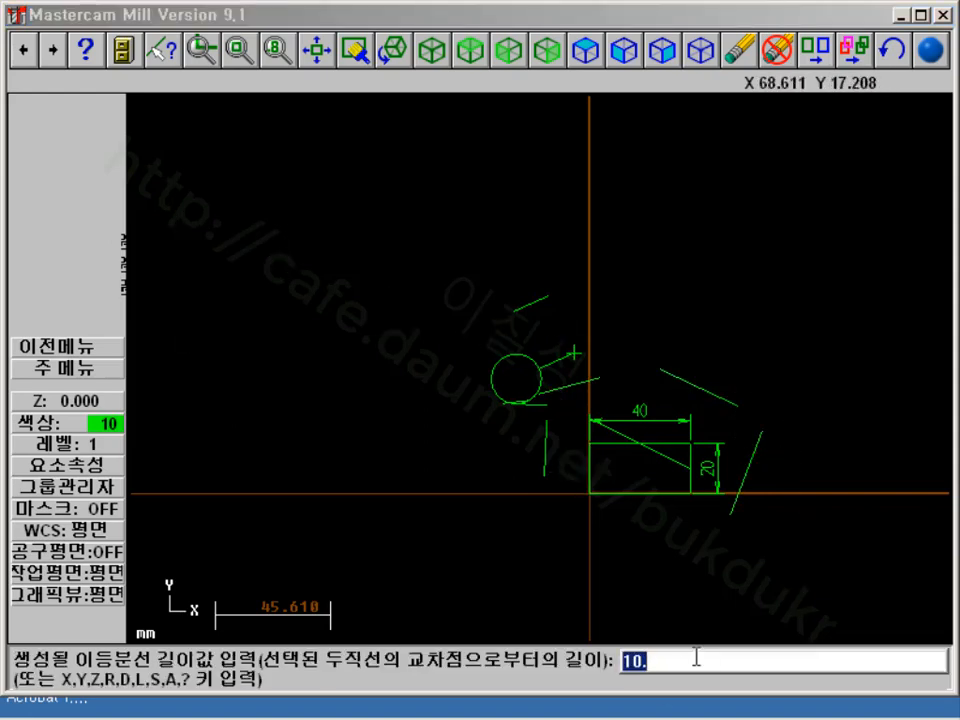
pyautogui.write('100')
pyautogui.press('Return')
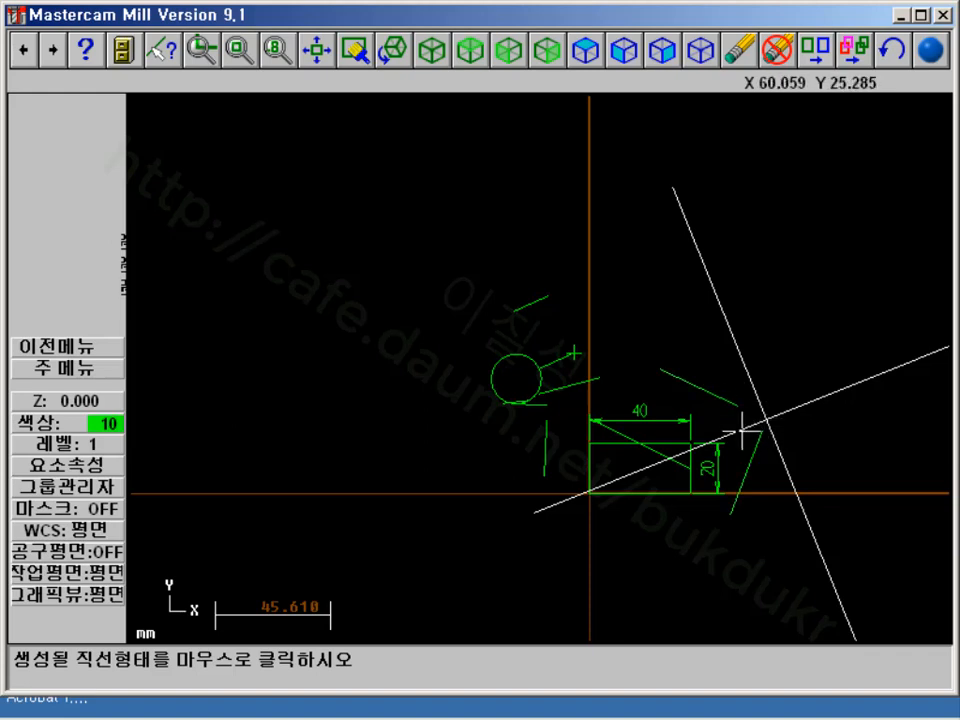
pyautogui.click(742, 429)
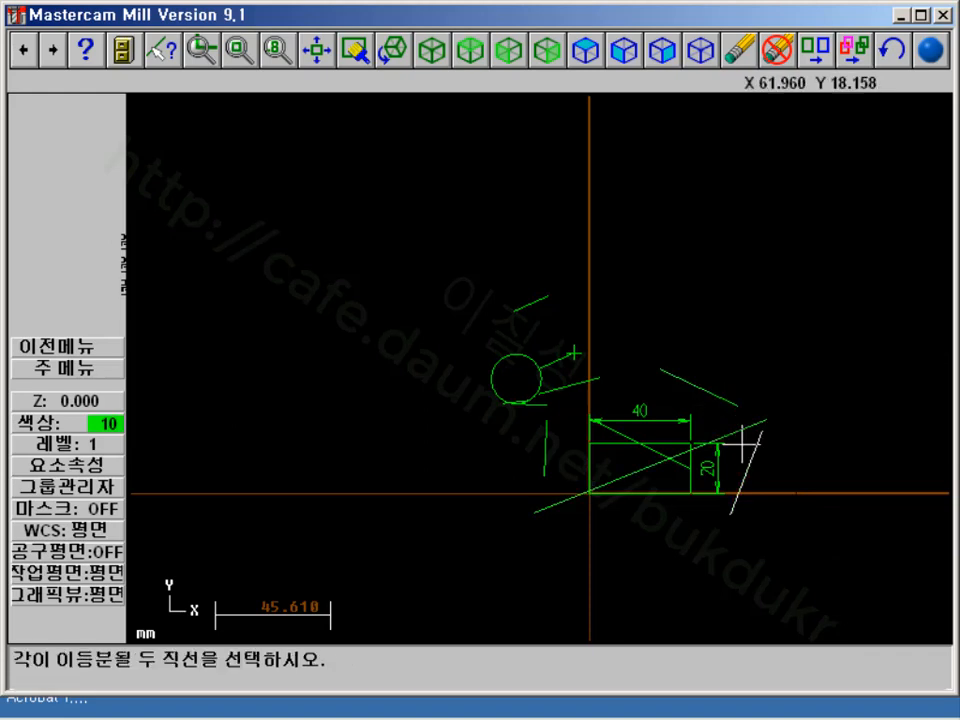
pyautogui.click(88, 347)
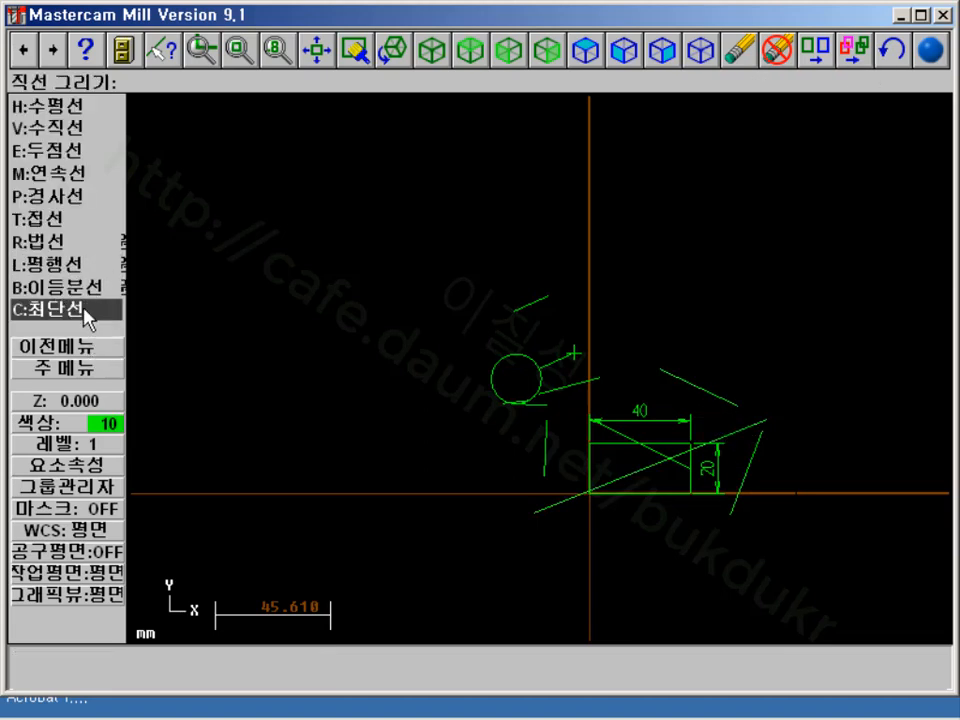
# Draw the shortest connecting line between the circle and the short sloping line above it
pyautogui.click(70, 312)
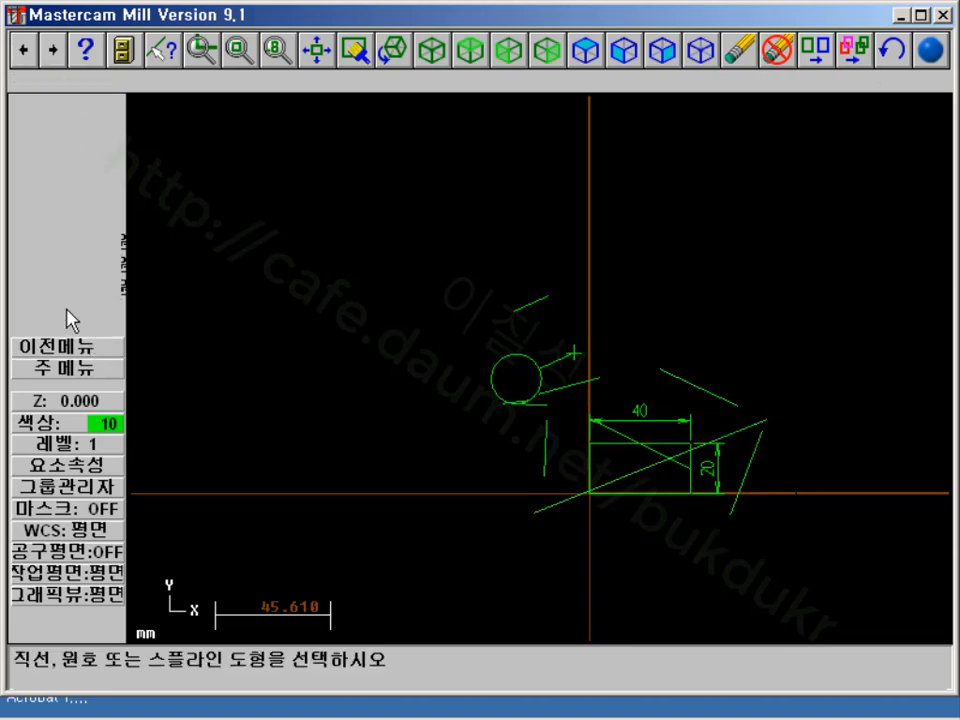
pyautogui.scroll(4, 562, 386)
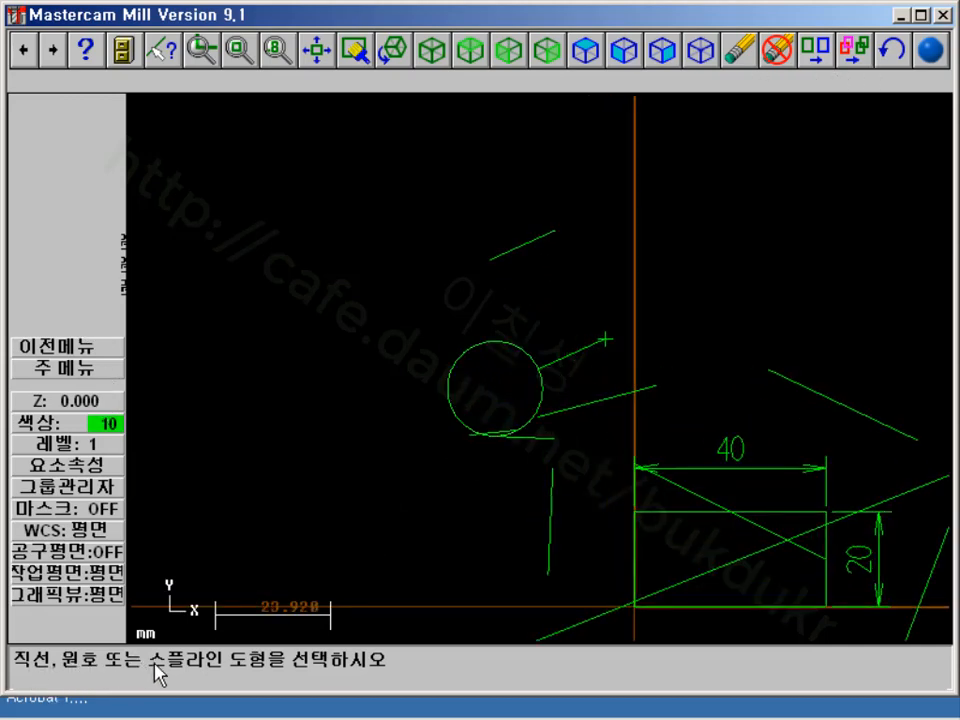
pyautogui.click(440, 368)
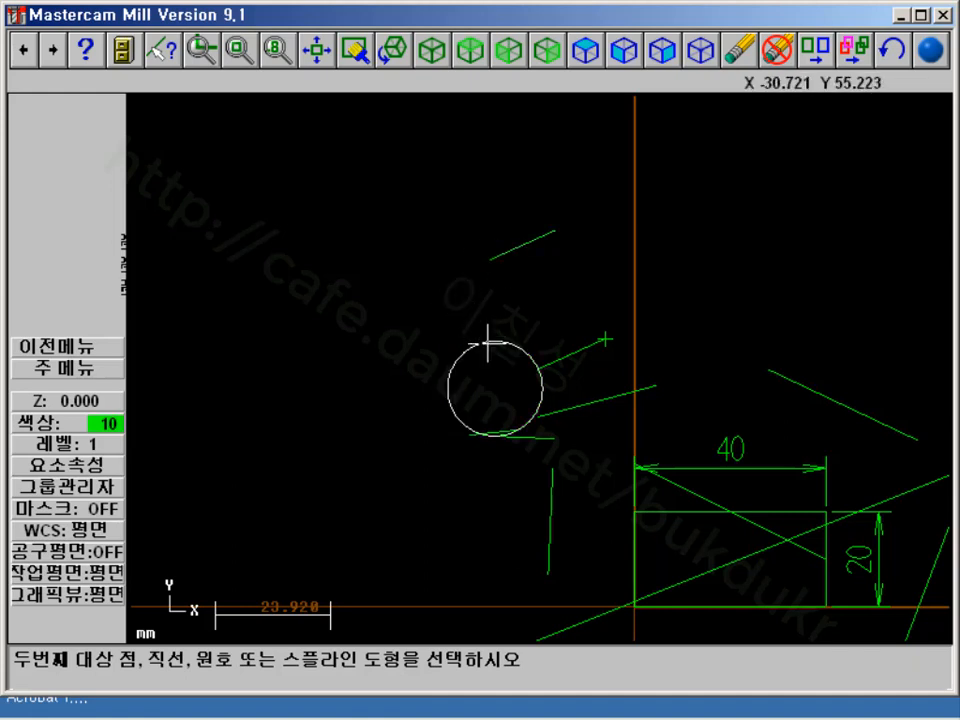
pyautogui.click(518, 251)
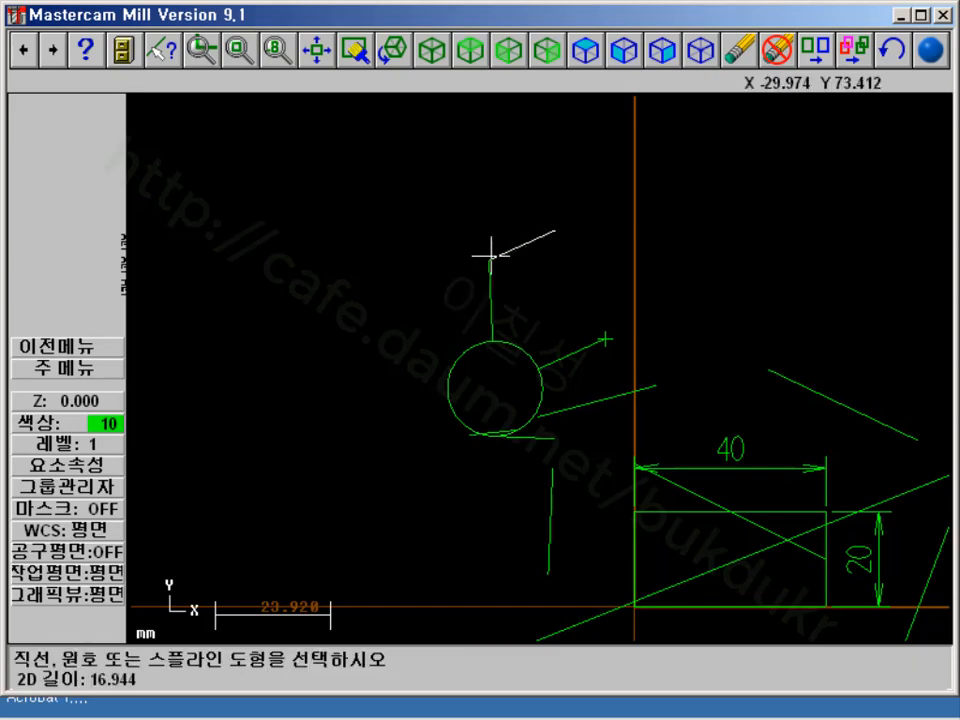
pyautogui.click(492, 340)
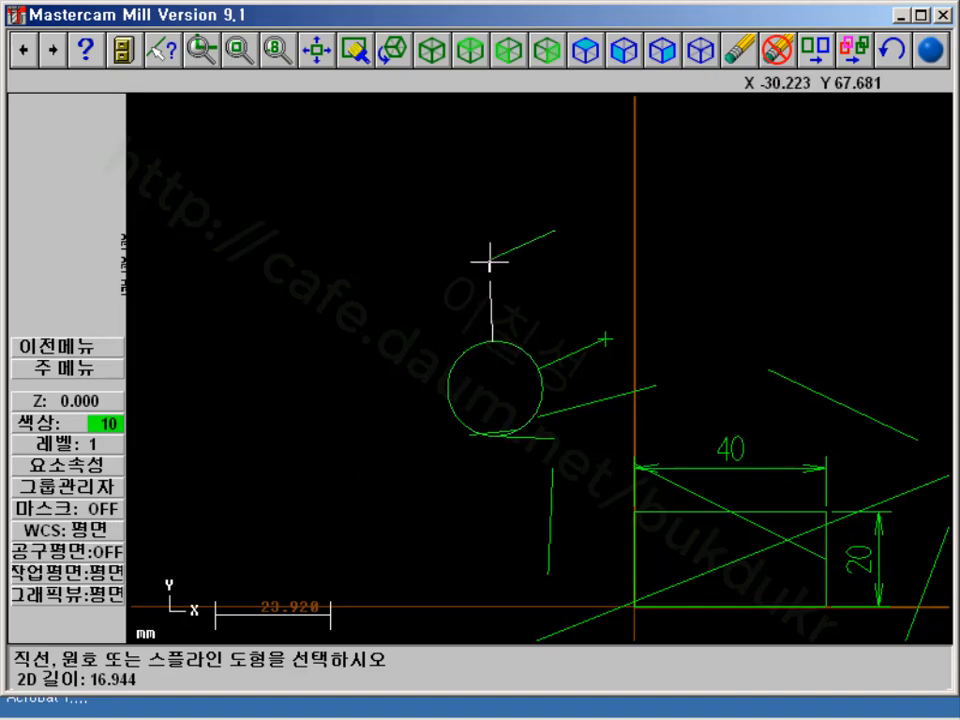
# Draw the shortest connecting line from the circle to the rectangle's left edge, and end the line command
pyautogui.click(543, 395)
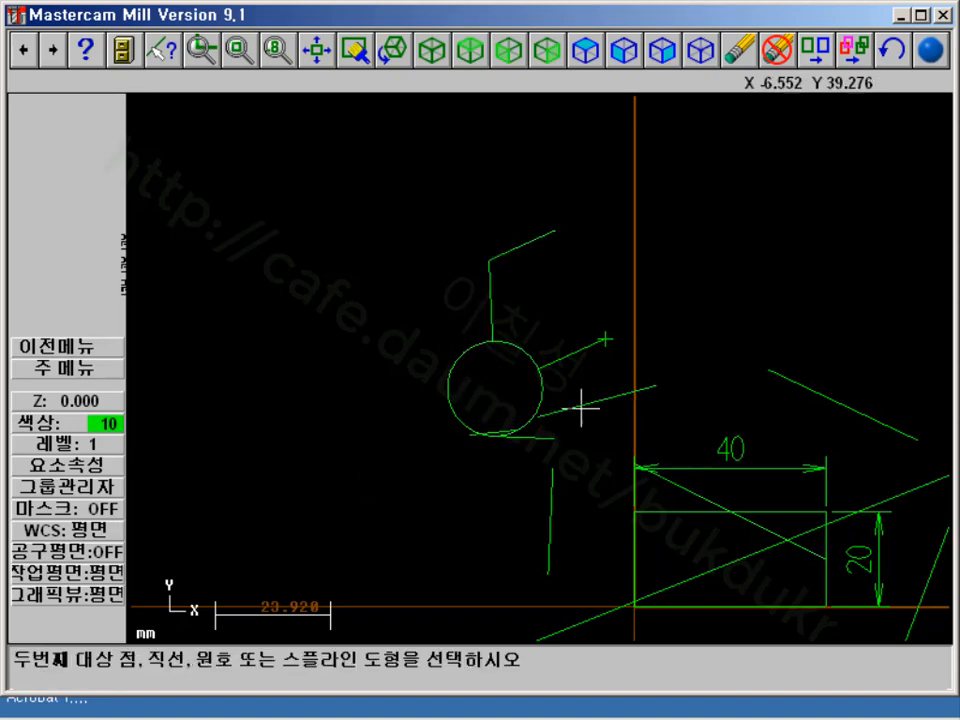
pyautogui.click(635, 537)
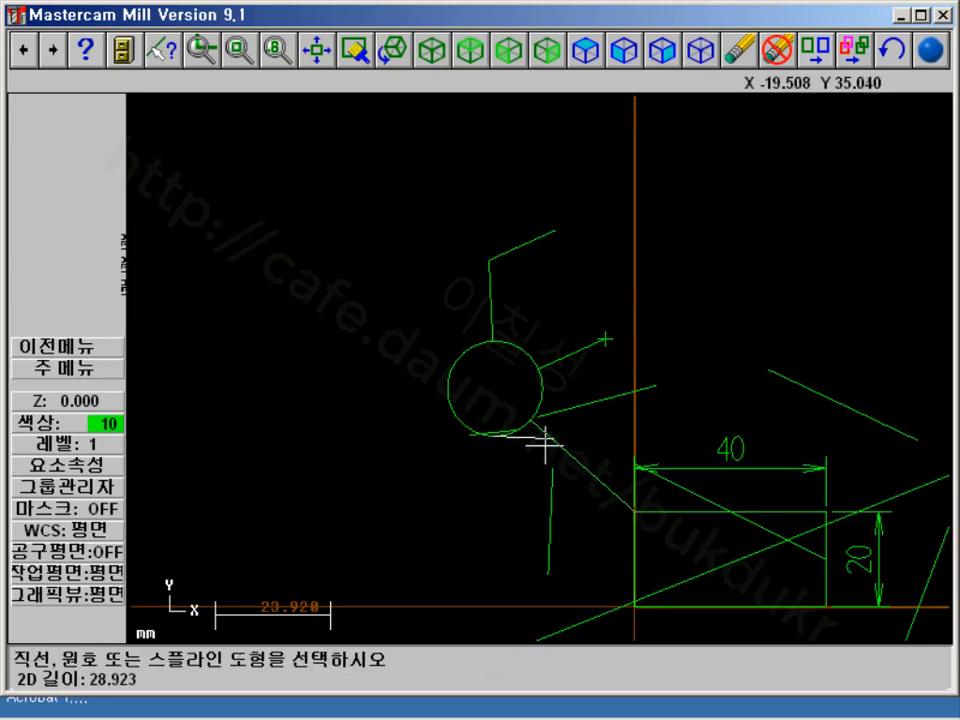
pyautogui.click(90, 369)
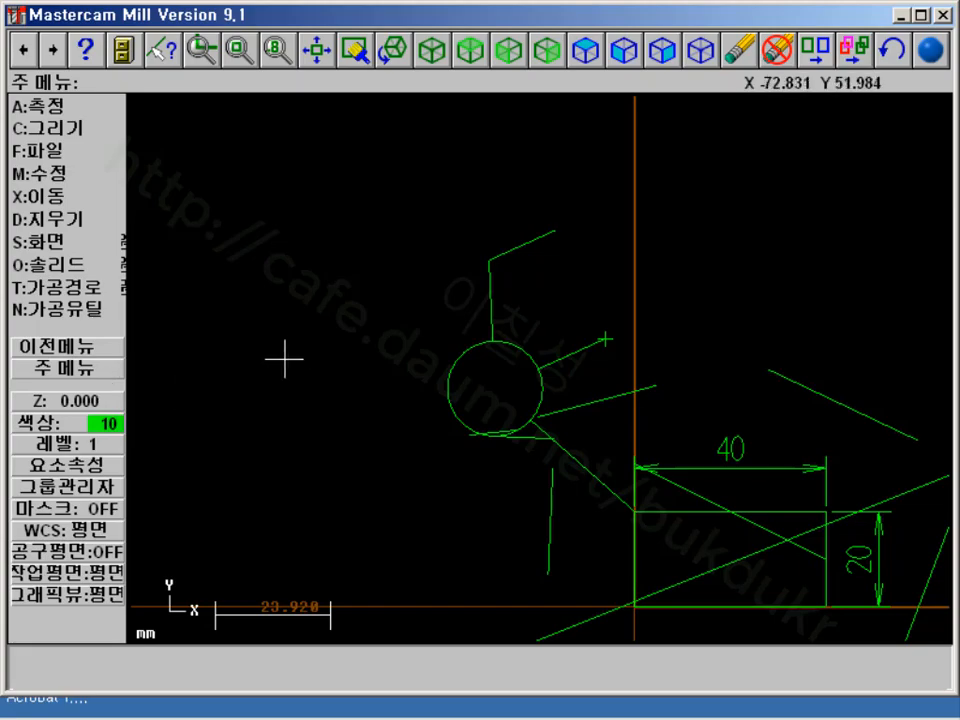